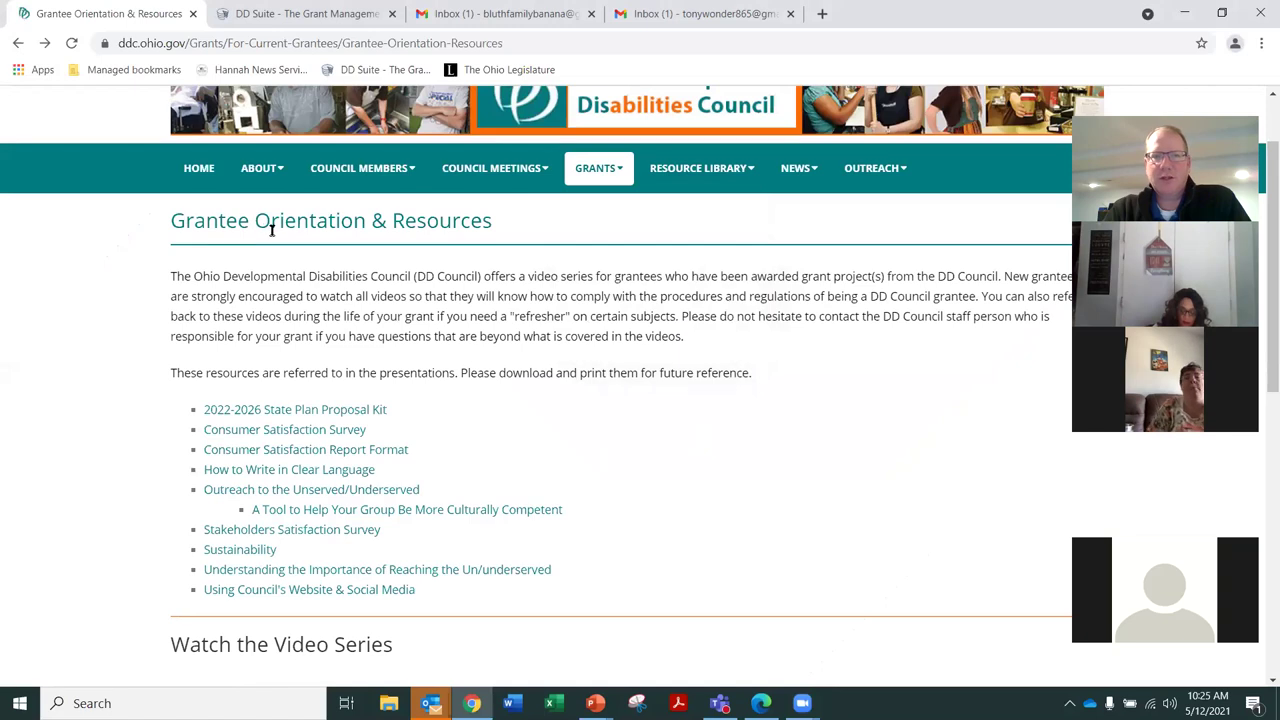
Open the 2022-2026 State Plan Proposal Kit PDF and go to page 7
click(287, 413)
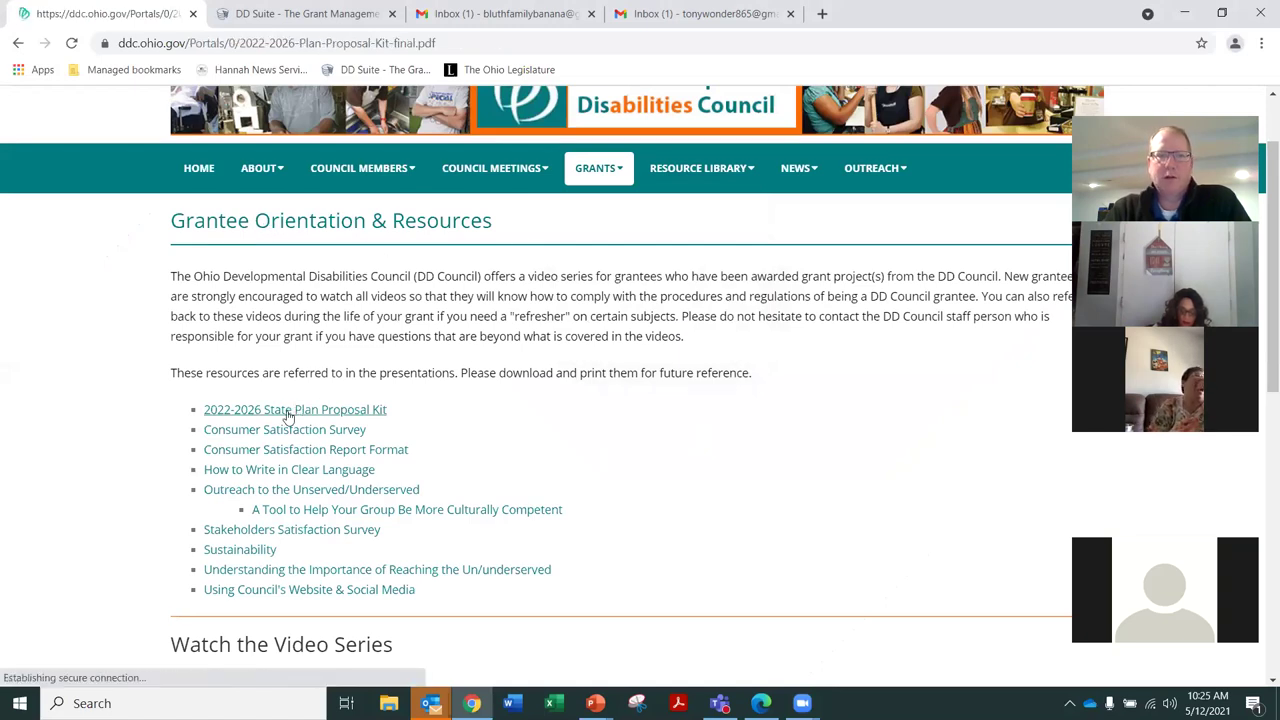
scroll(131, 338, down, 5)
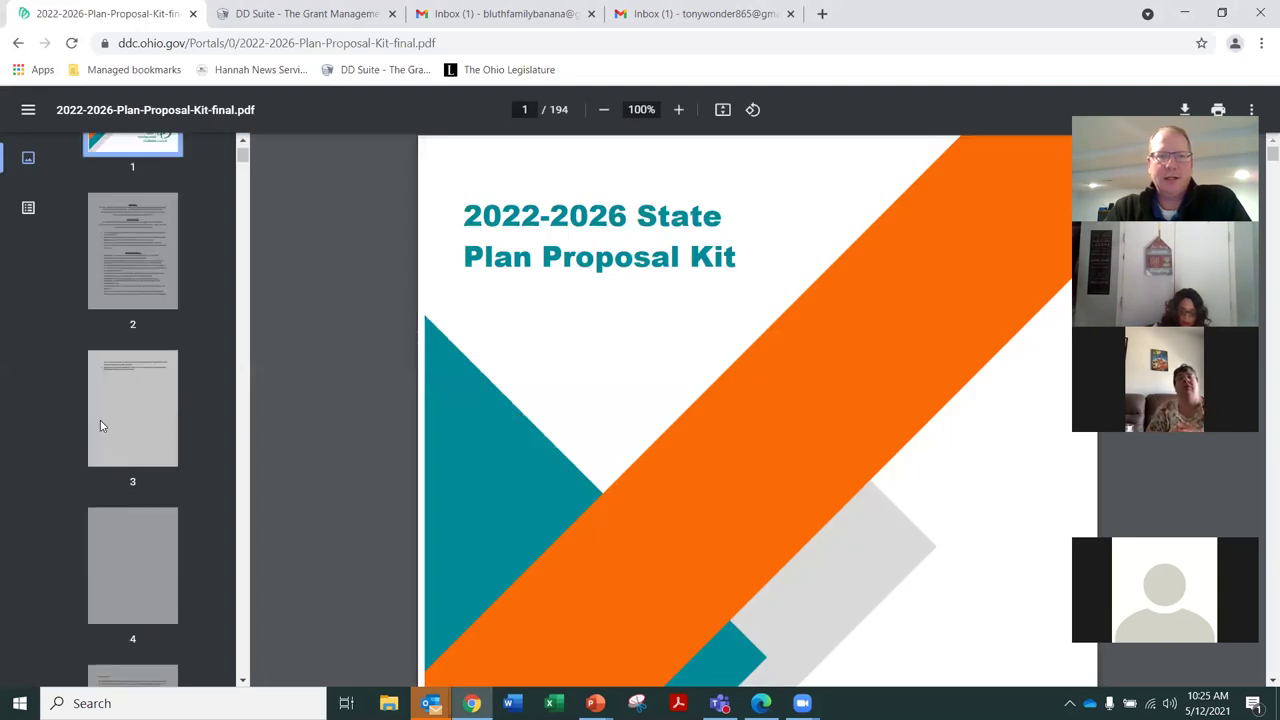
scroll(112, 494, down, 2)
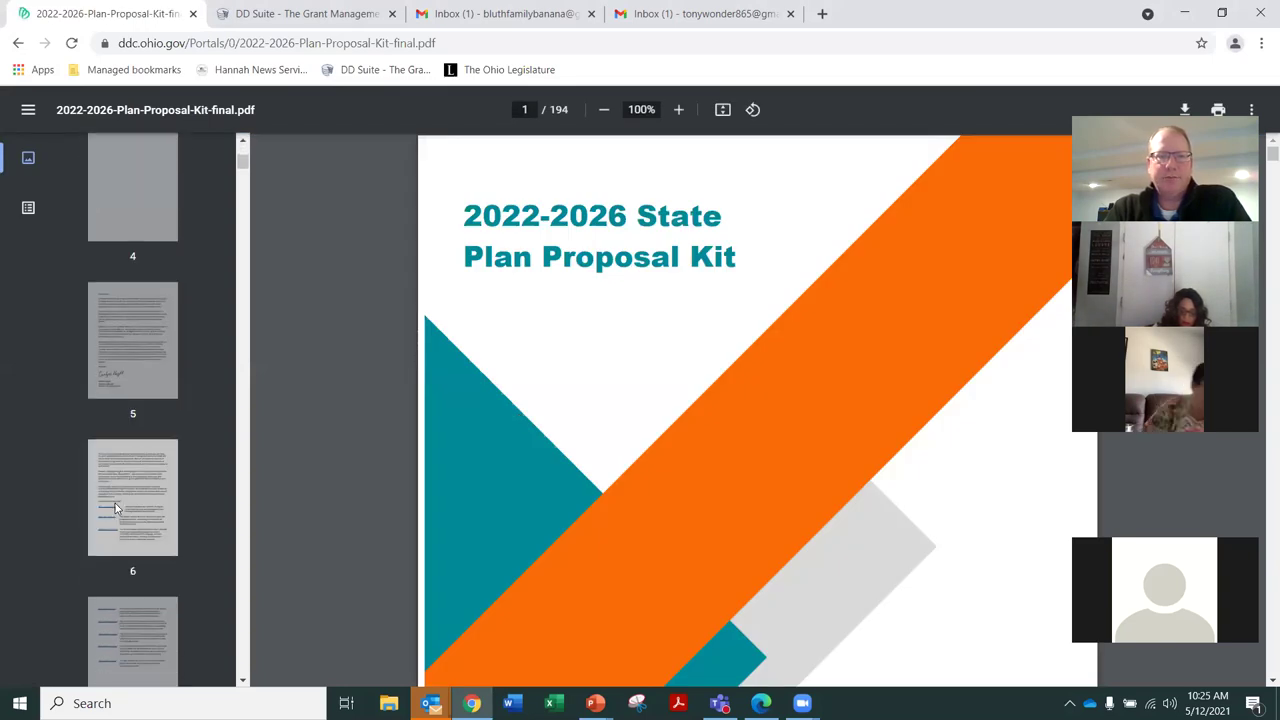
click(133, 563)
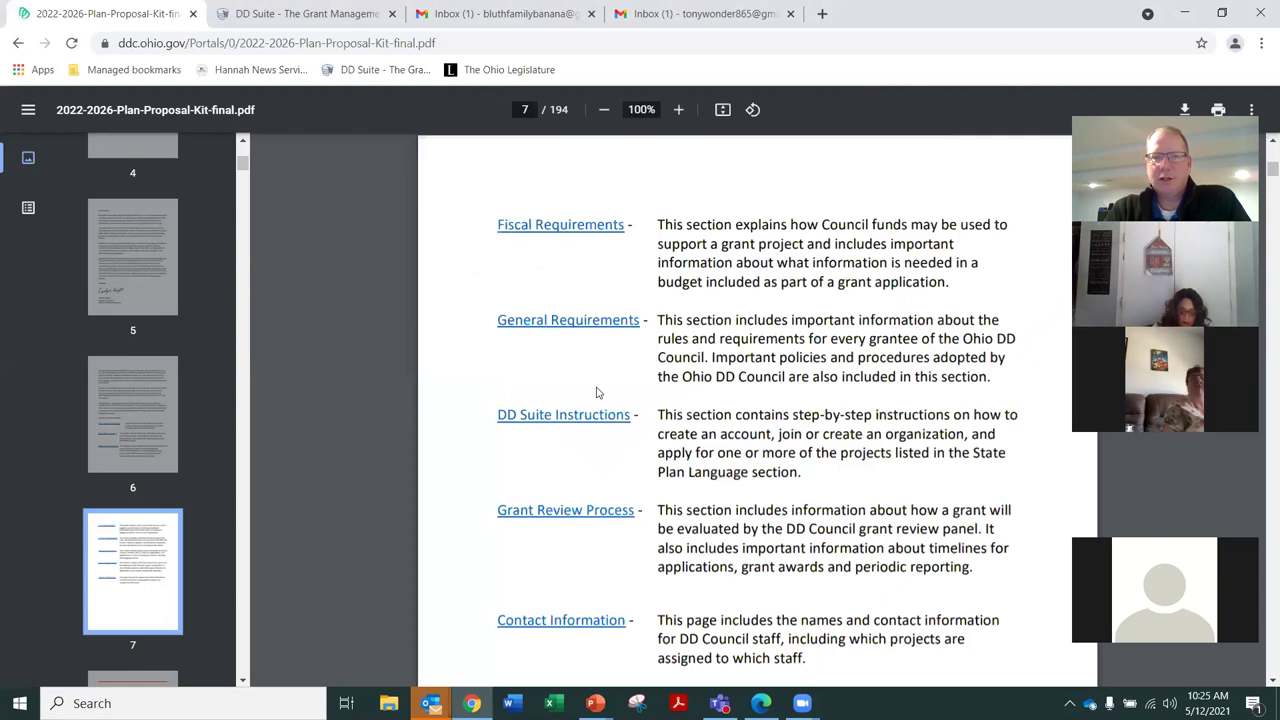
scroll(587, 363, down, 1)
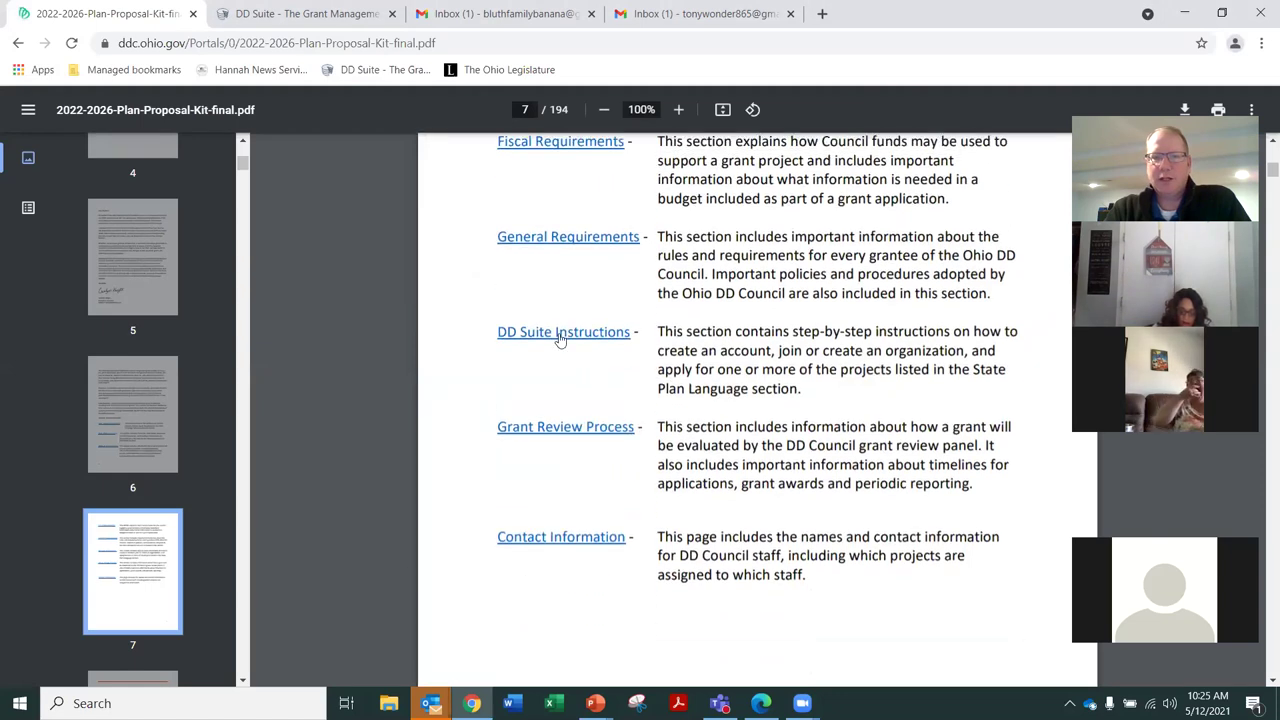
Read the kit's DD Suite Instructions section, then return to the DD Suite website
click(560, 340)
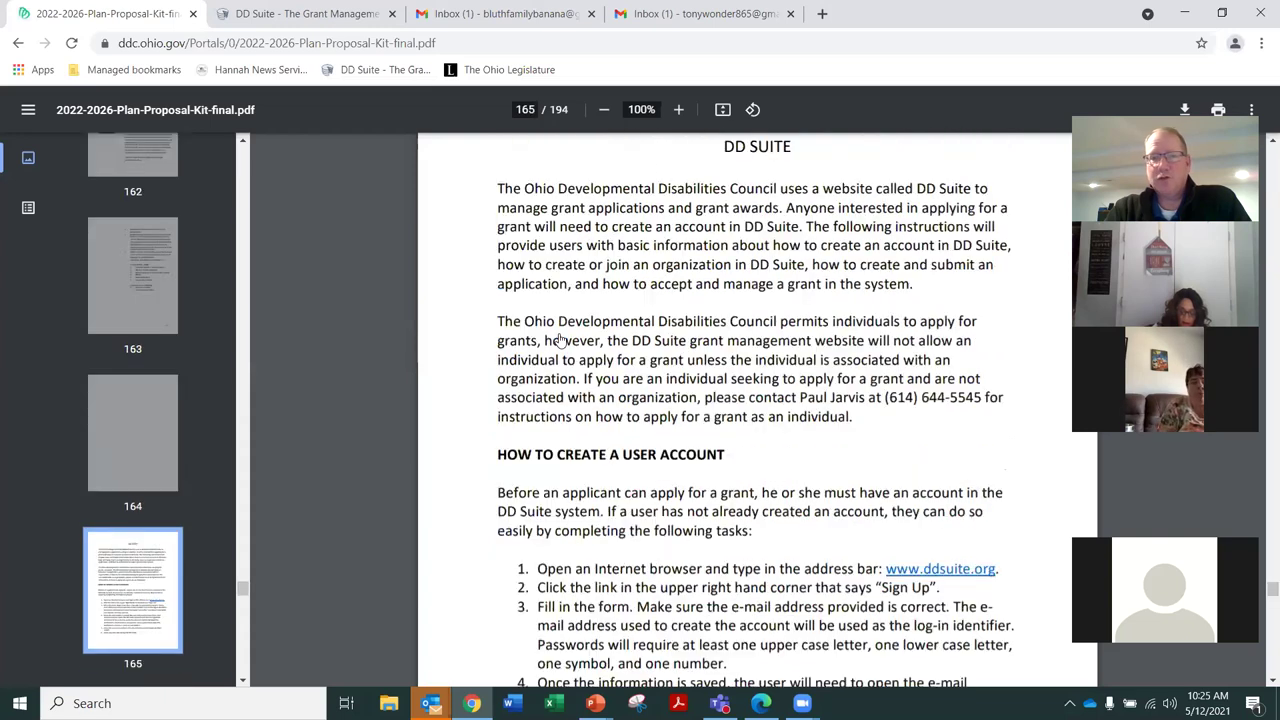
scroll(899, 404, down, 7)
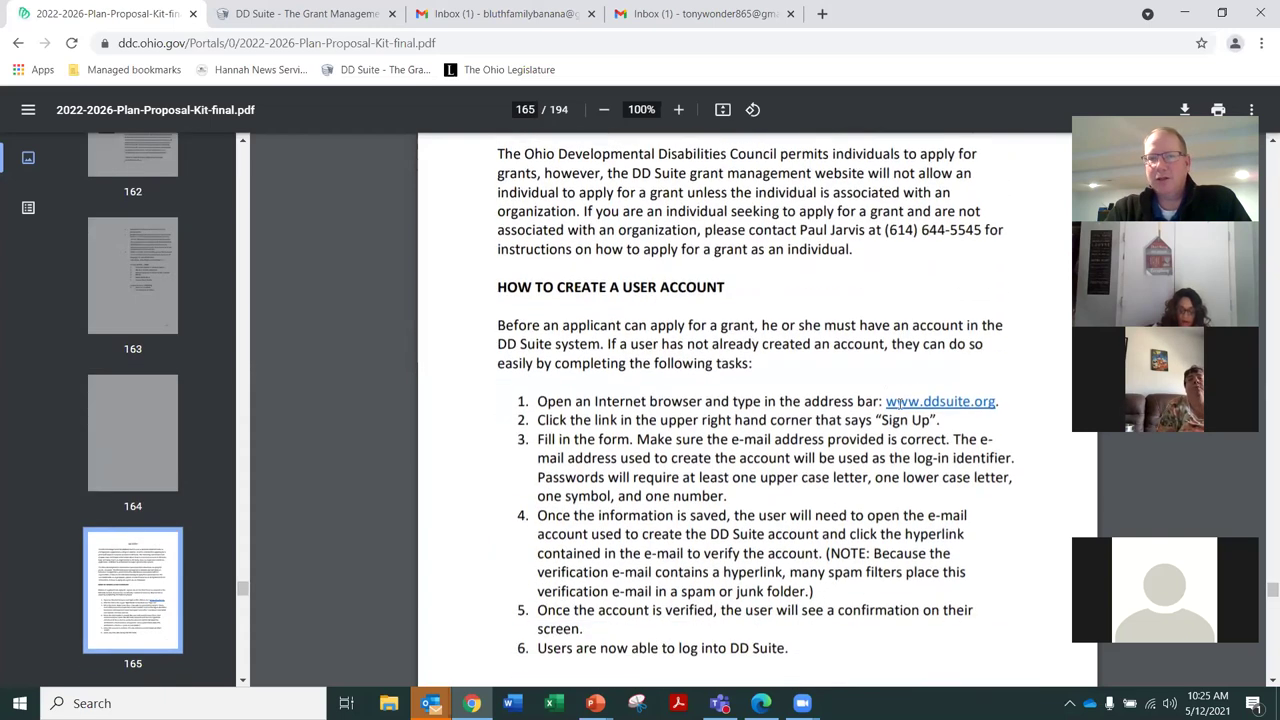
scroll(897, 407, down, 3)
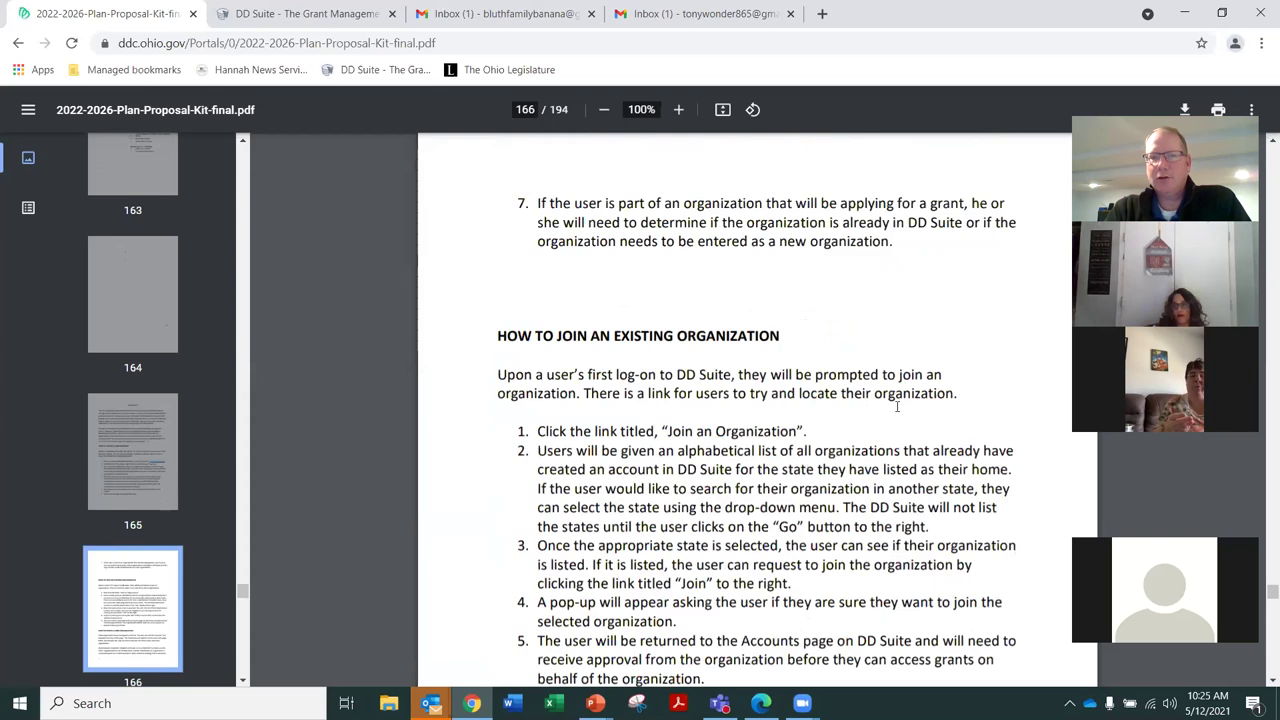
scroll(895, 408, down, 2)
scroll(897, 408, down, 2)
scroll(897, 408, up, 6)
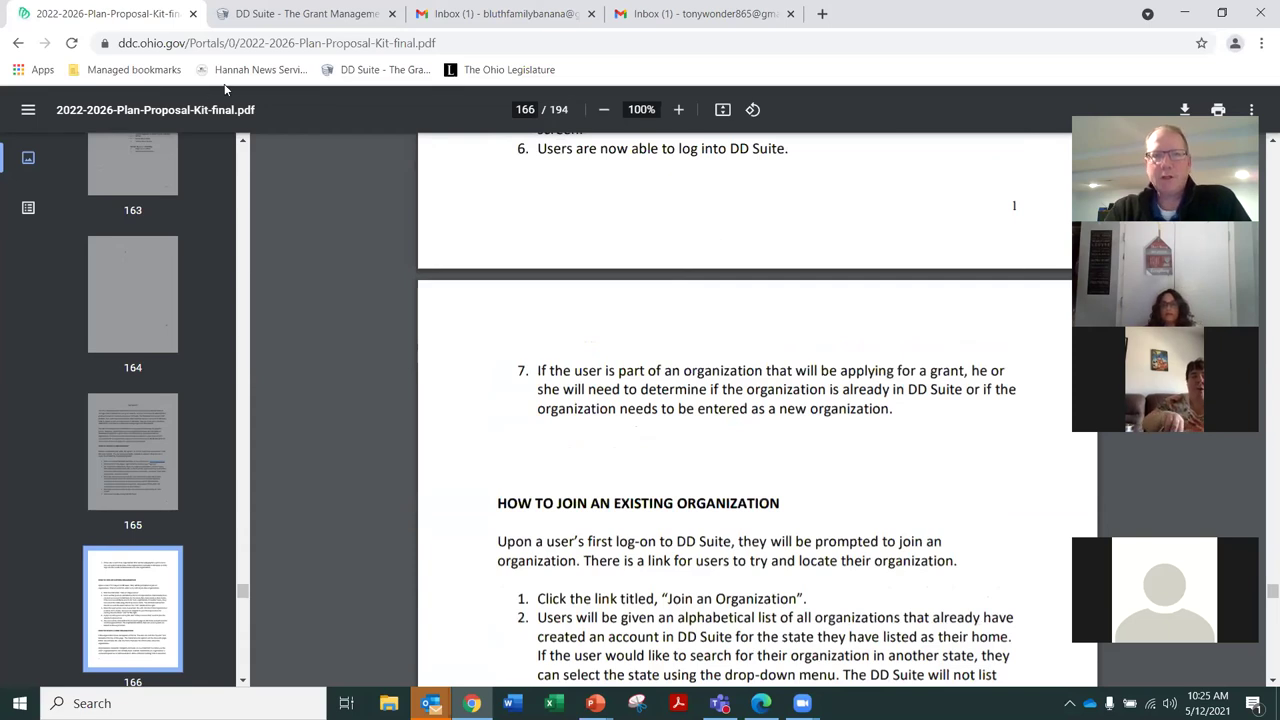
click(289, 17)
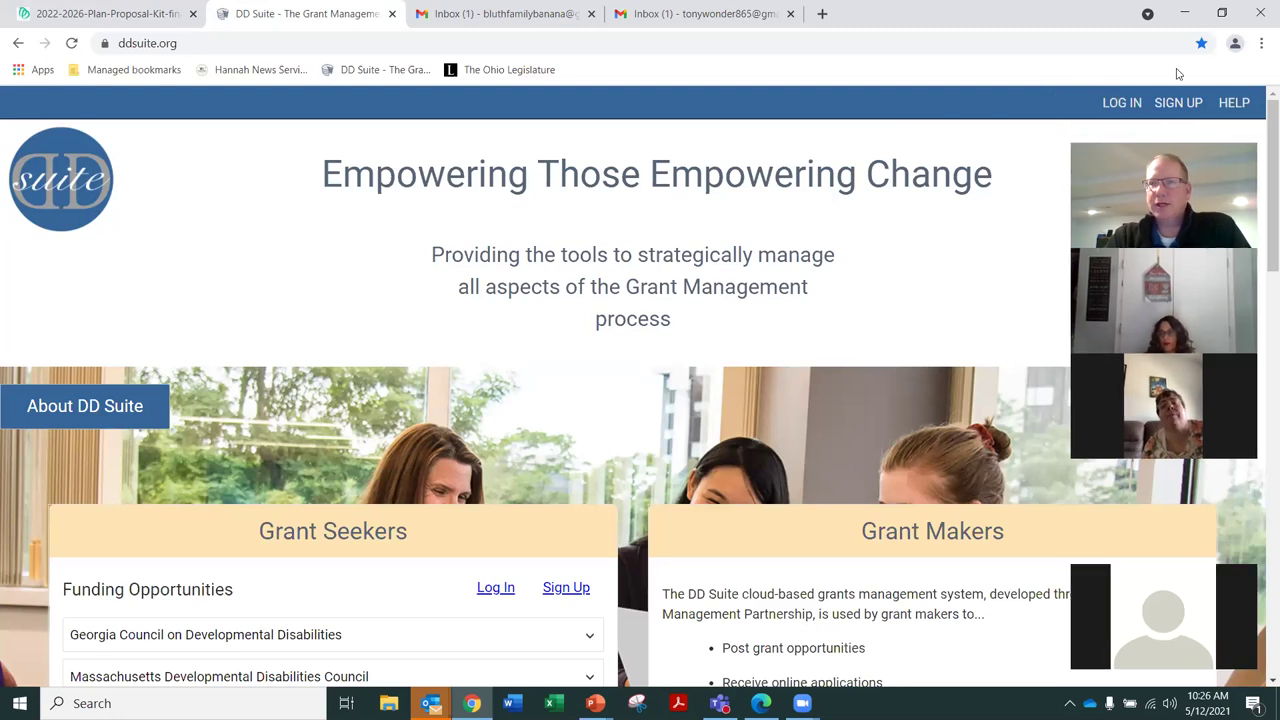
Start a new DD Suite sign-up and enter the new e-mail address in both e-mail fields
click(1179, 104)
key(ctrl+v)
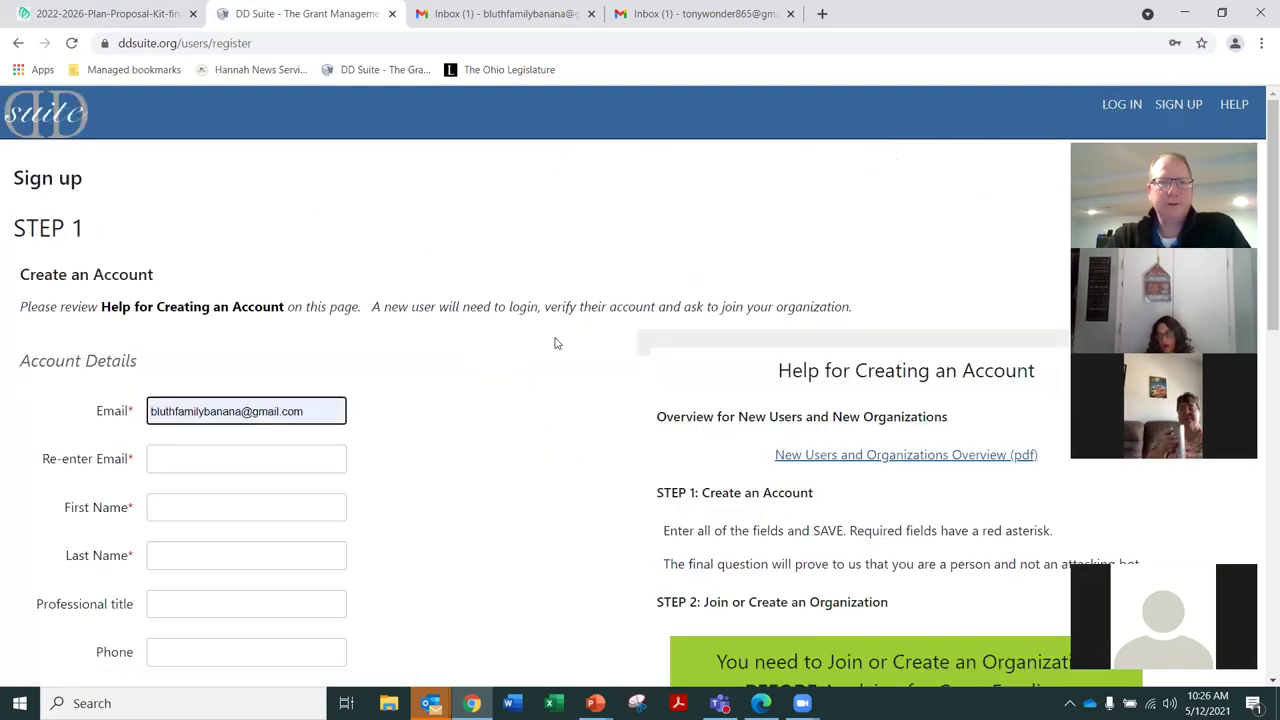
drag(306, 411, 145, 418)
key(Delete)
key(Delete)
key(Delete)
key(Delete)
key(Delete)
key(Delete)
key(Delete)
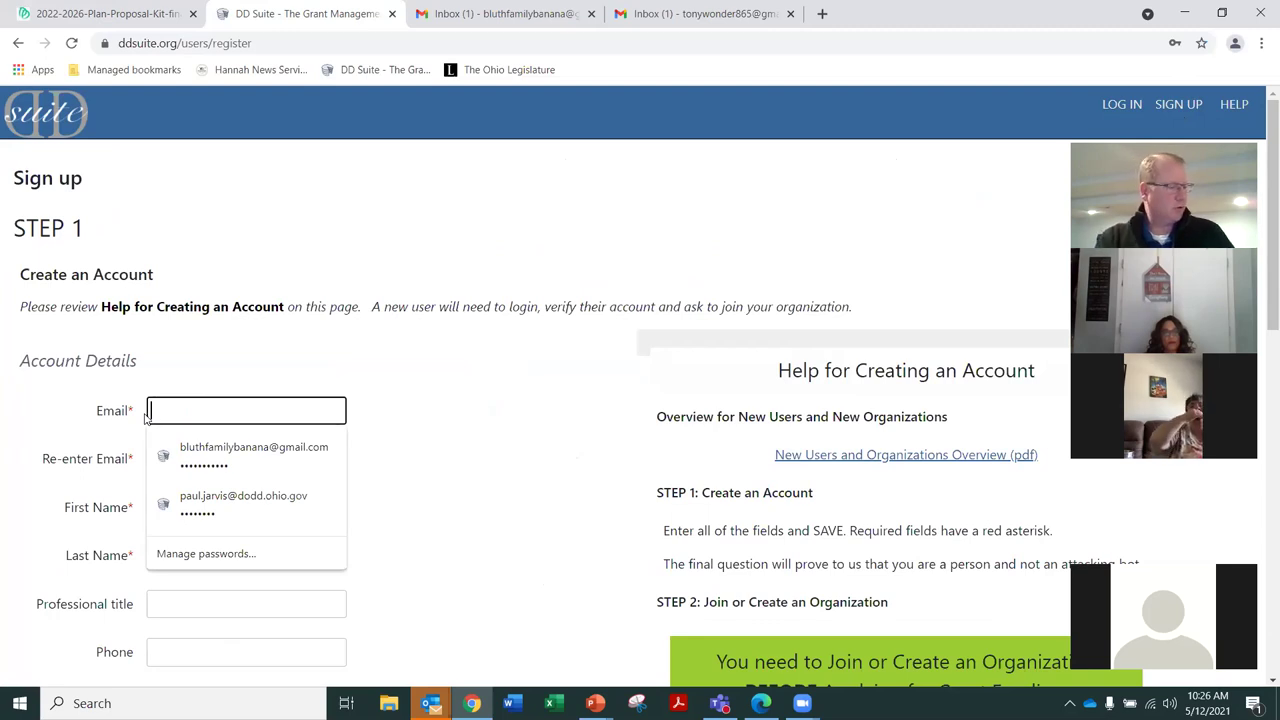
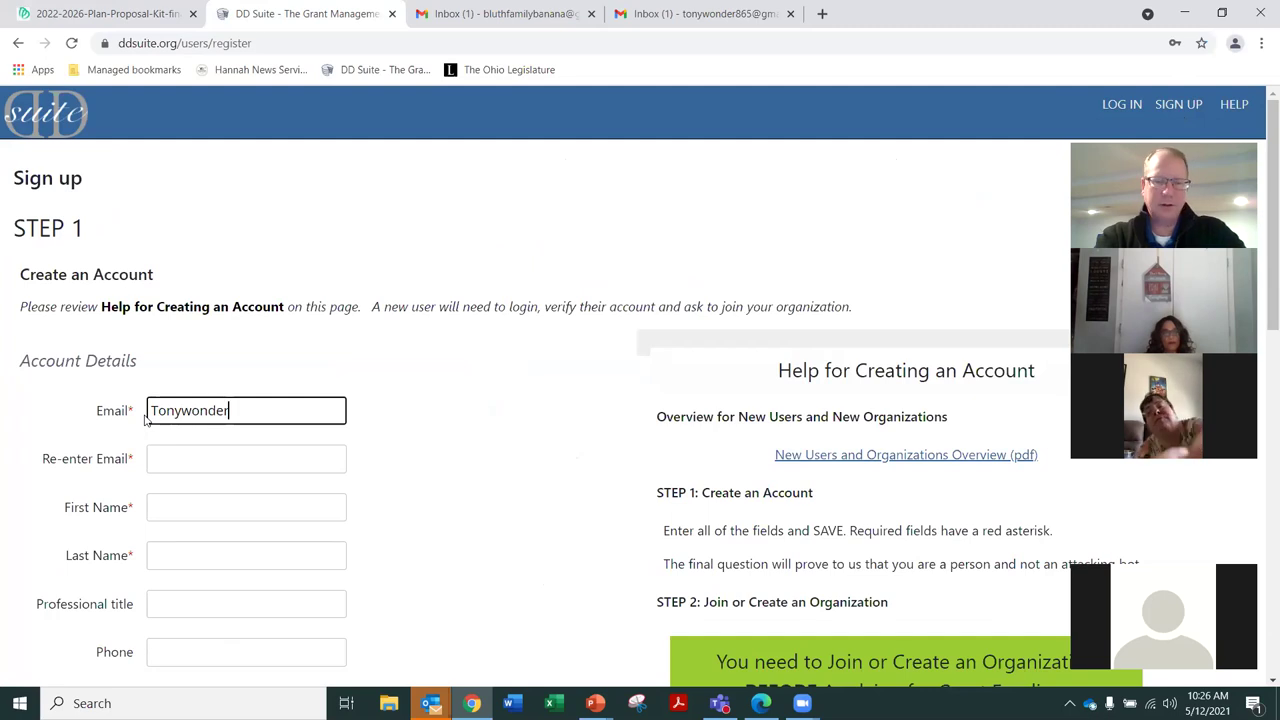
key(Tab)
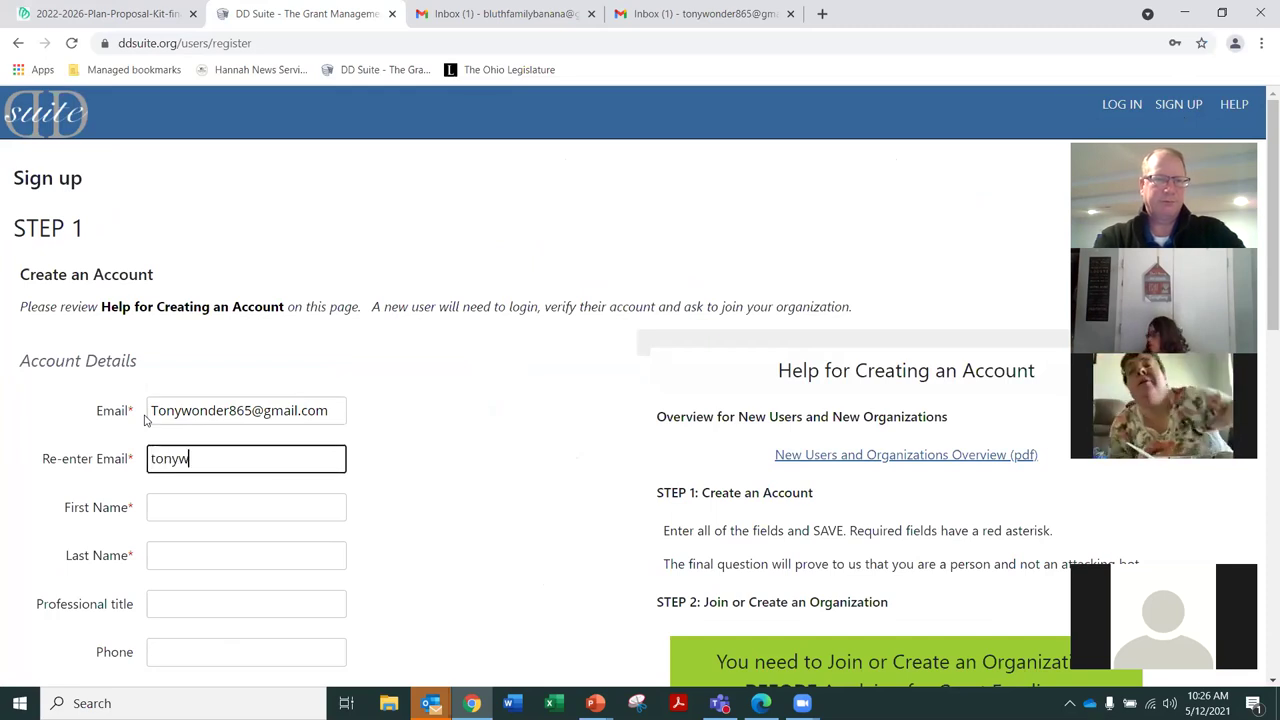
Fill in the user's first name, last name, and the professional title Magician
key(Tab)
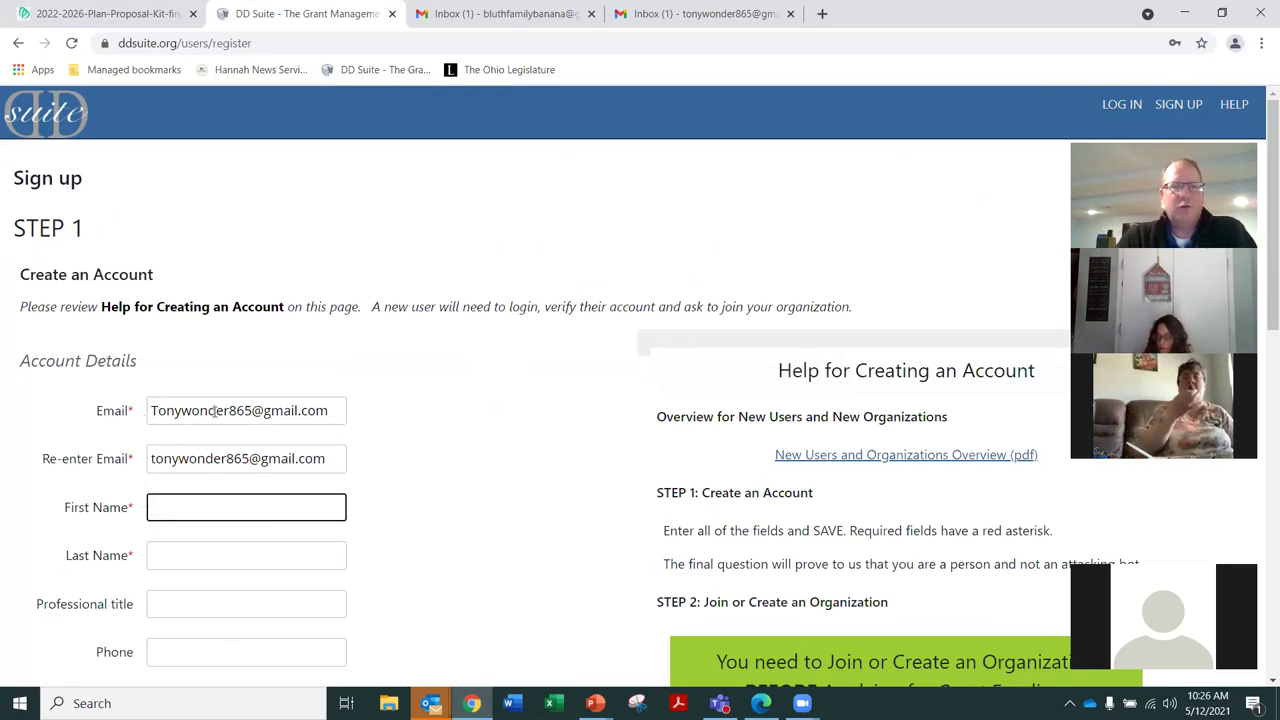
scroll(388, 492, down, 1)
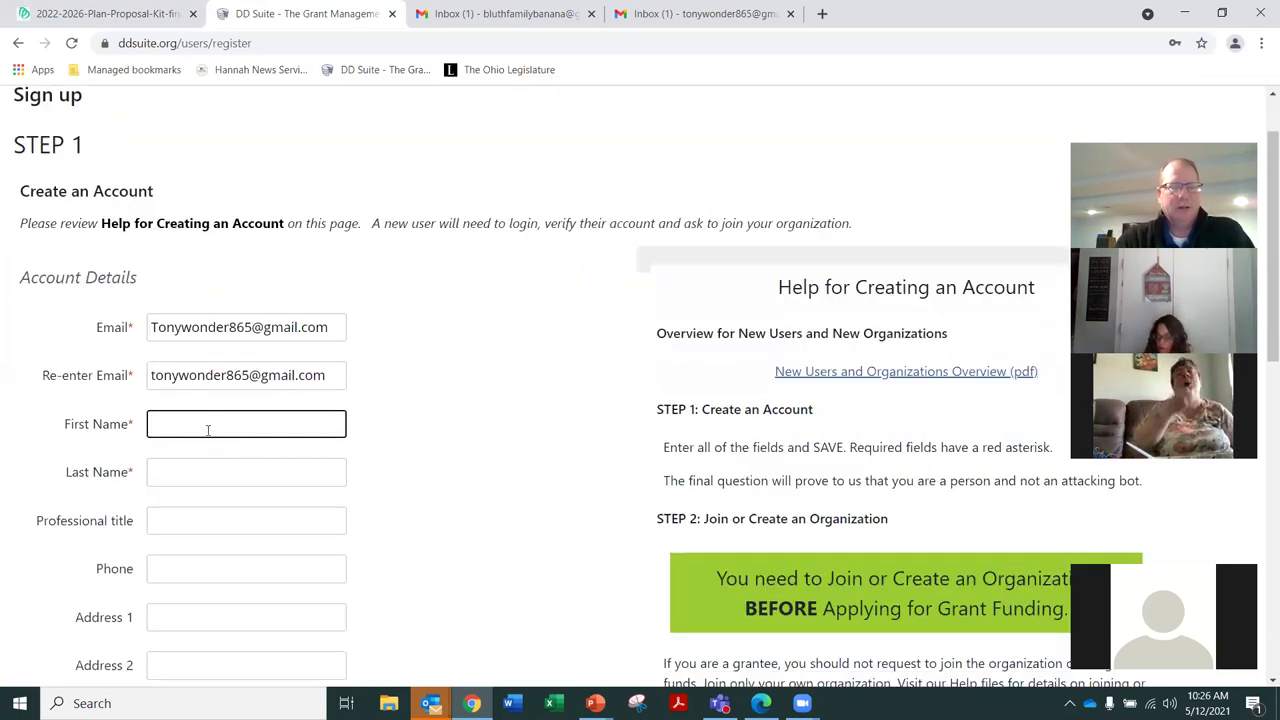
text(Tony)
key(Tab)
text(Wonder)
key(Tab)
text(Magician)
key(Tab)
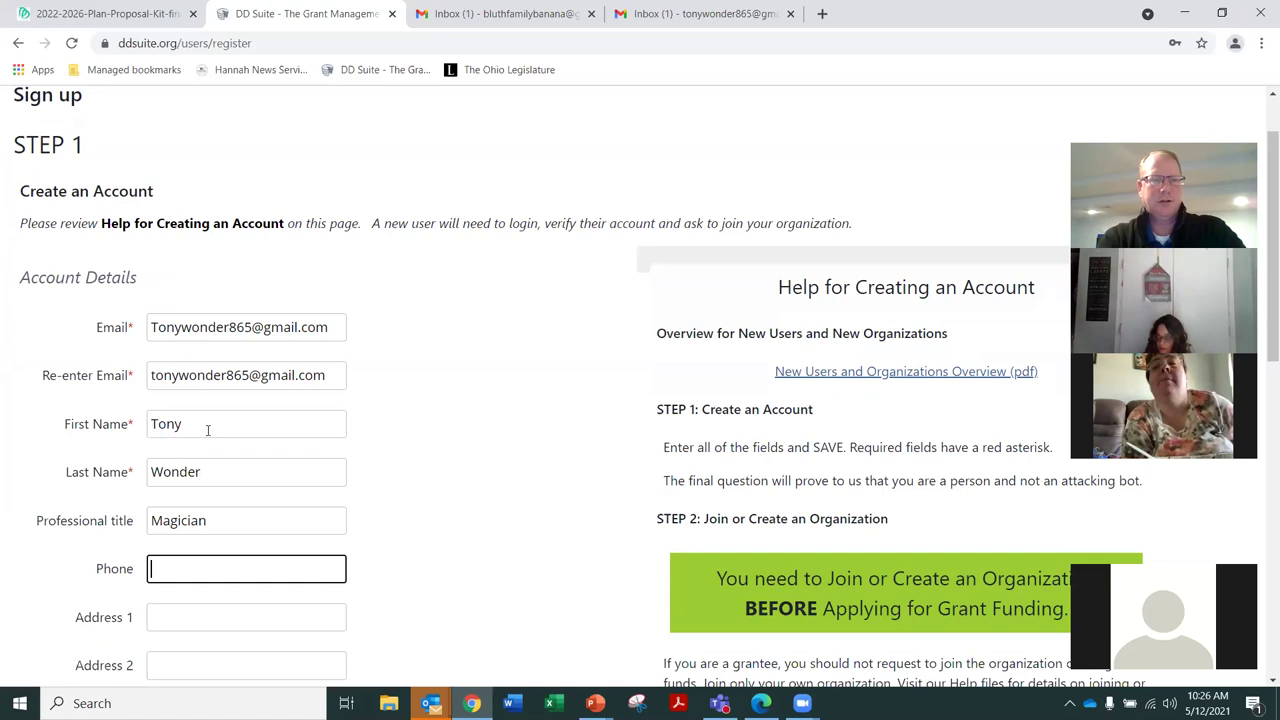
scroll(130, 341, down, 1)
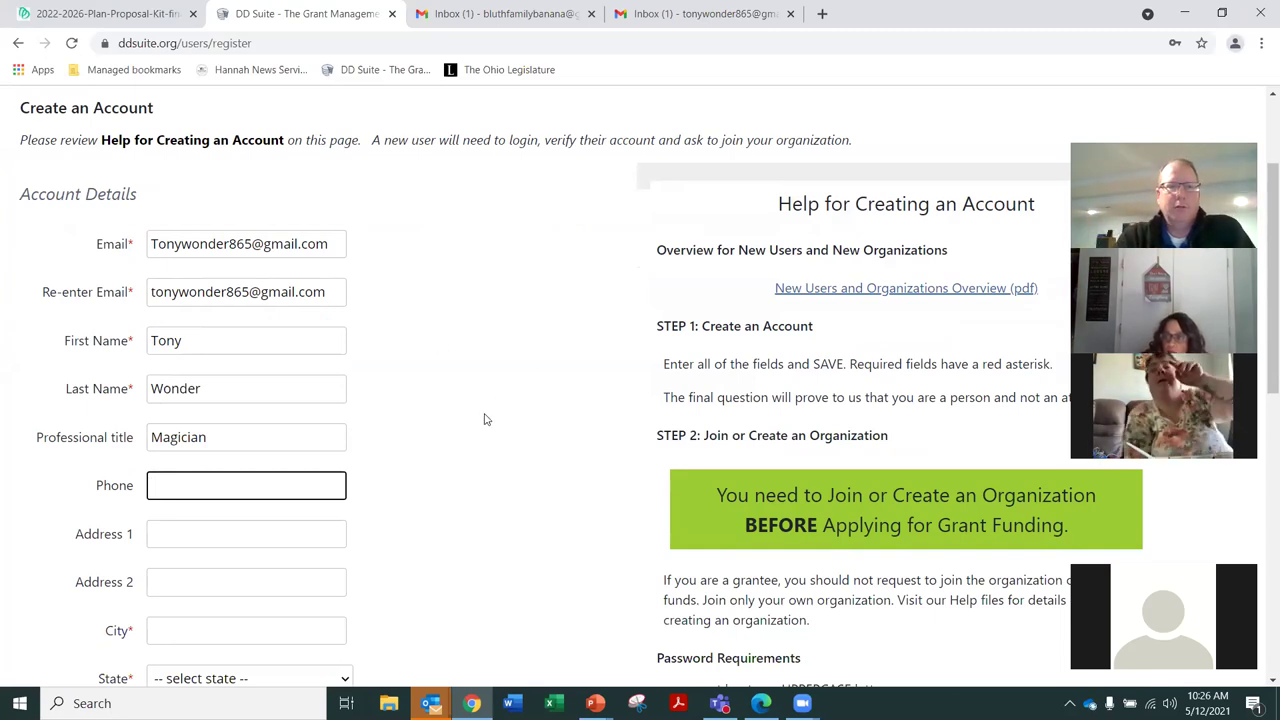
Enter the city, pick the state from the dropdown, and type the zip code
scroll(484, 419, down, 1)
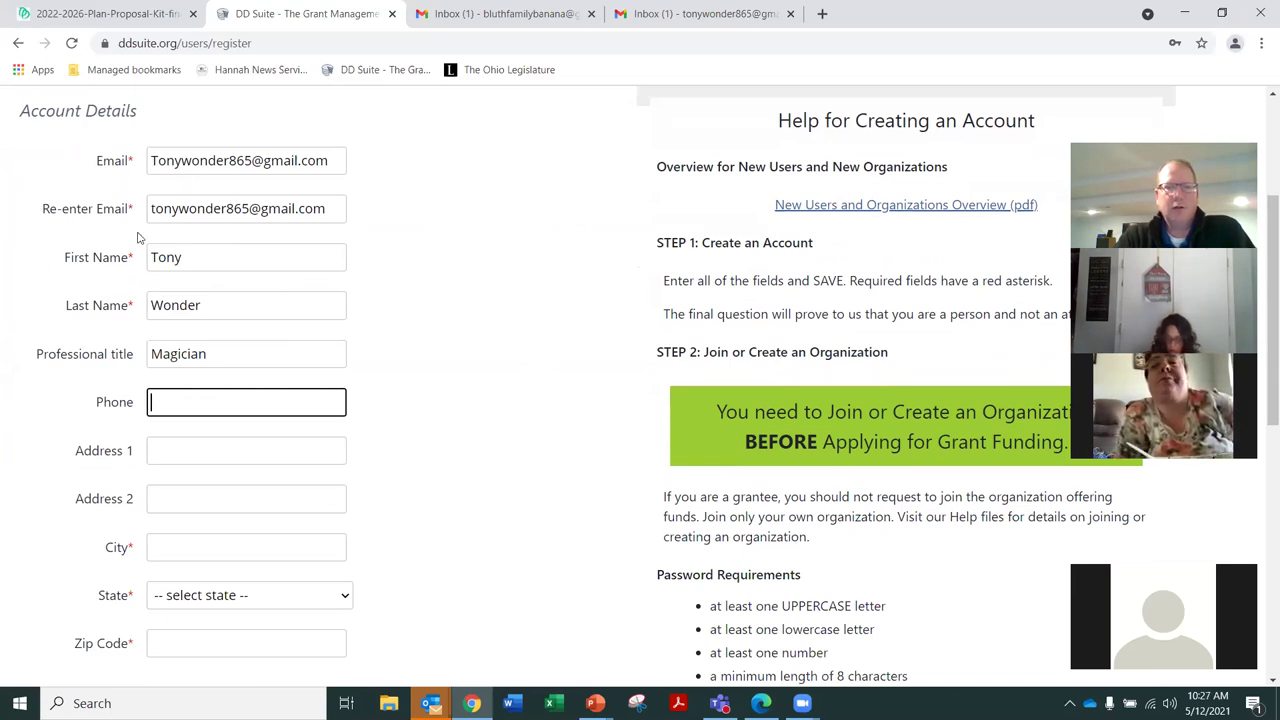
scroll(405, 328, down, 2)
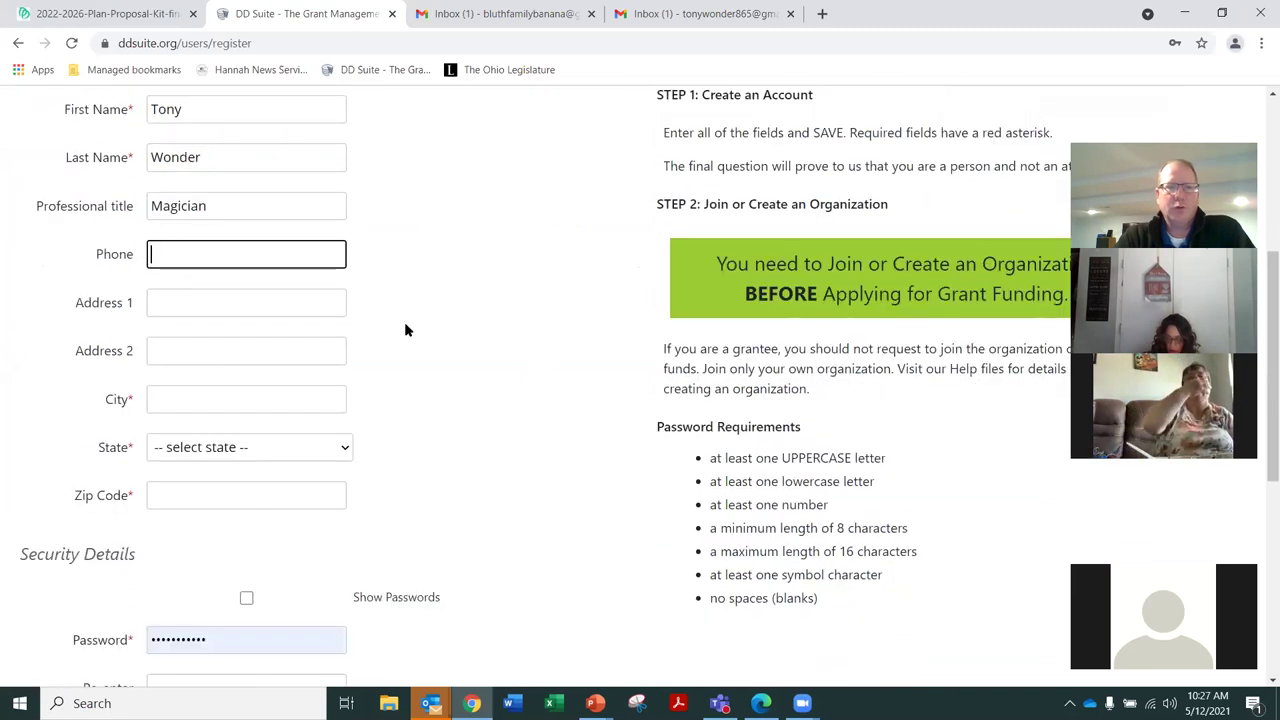
click(184, 377)
text(Columbus)
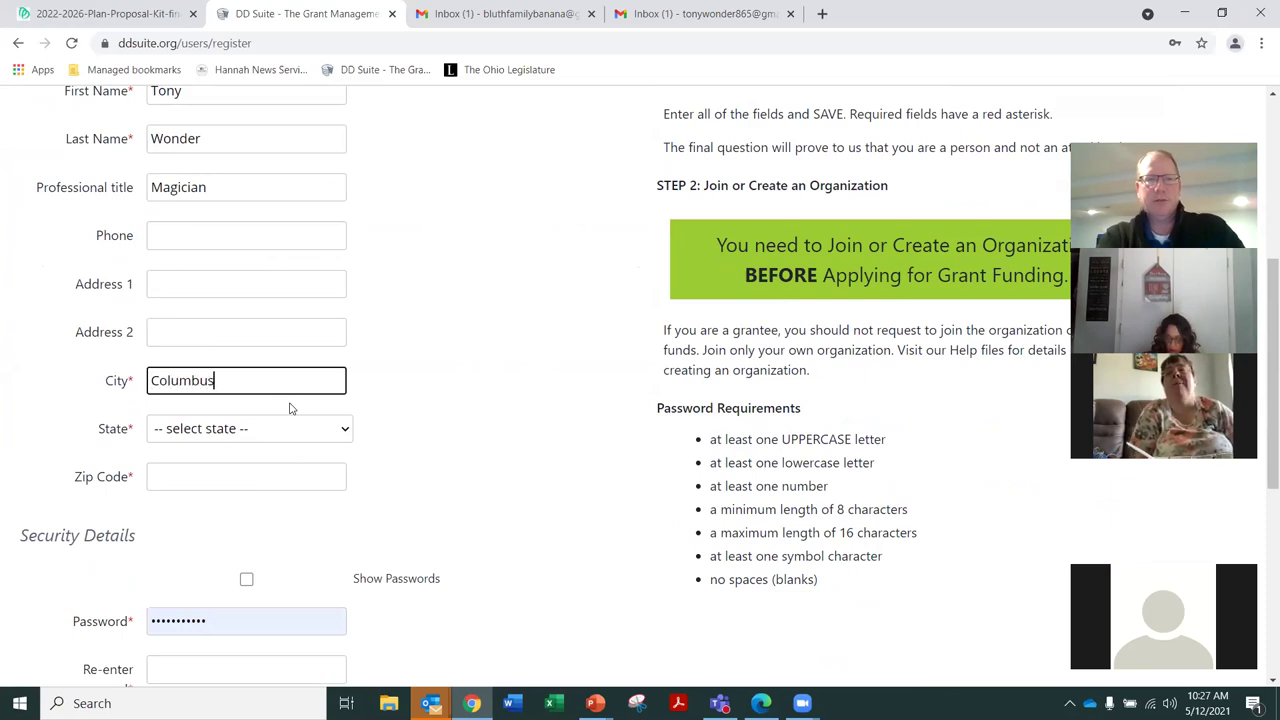
key(Tab)
key(o)
key(Tab)
text(43065)
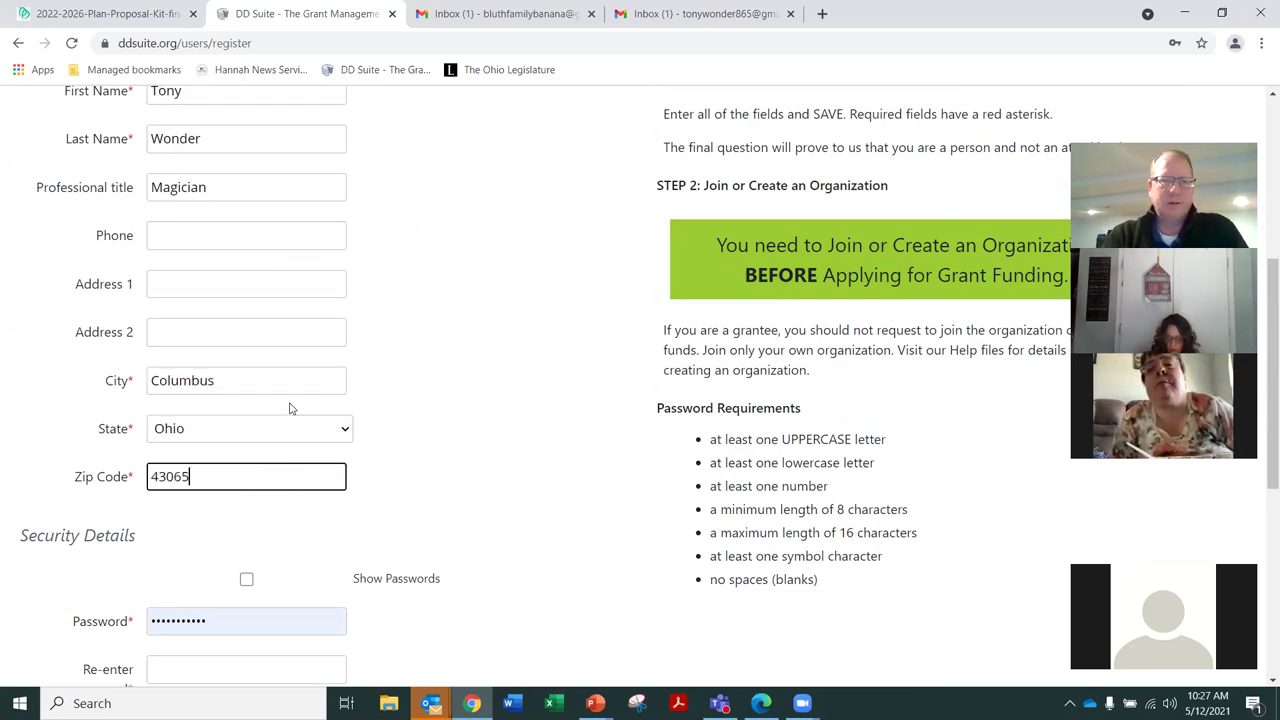
scroll(479, 431, down, 1)
scroll(479, 431, down, 3)
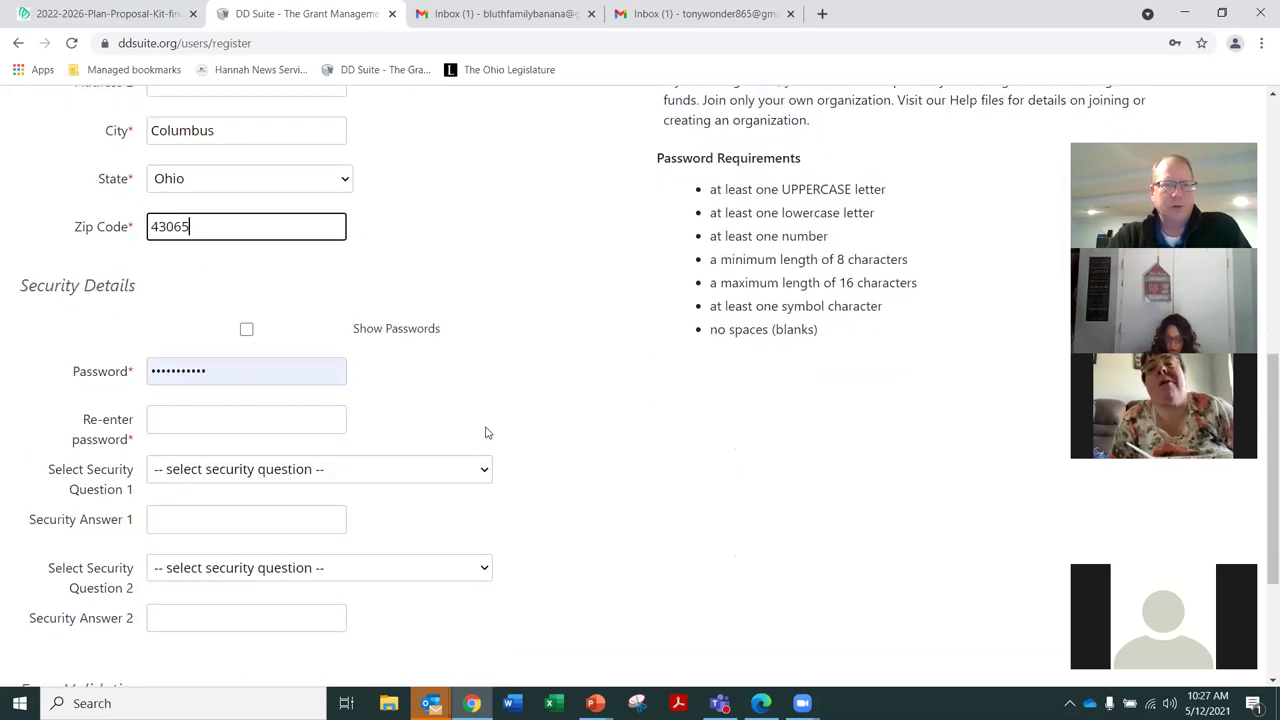
Replace the pre-filled password with a new one and re-enter it for confirmation
click(210, 283)
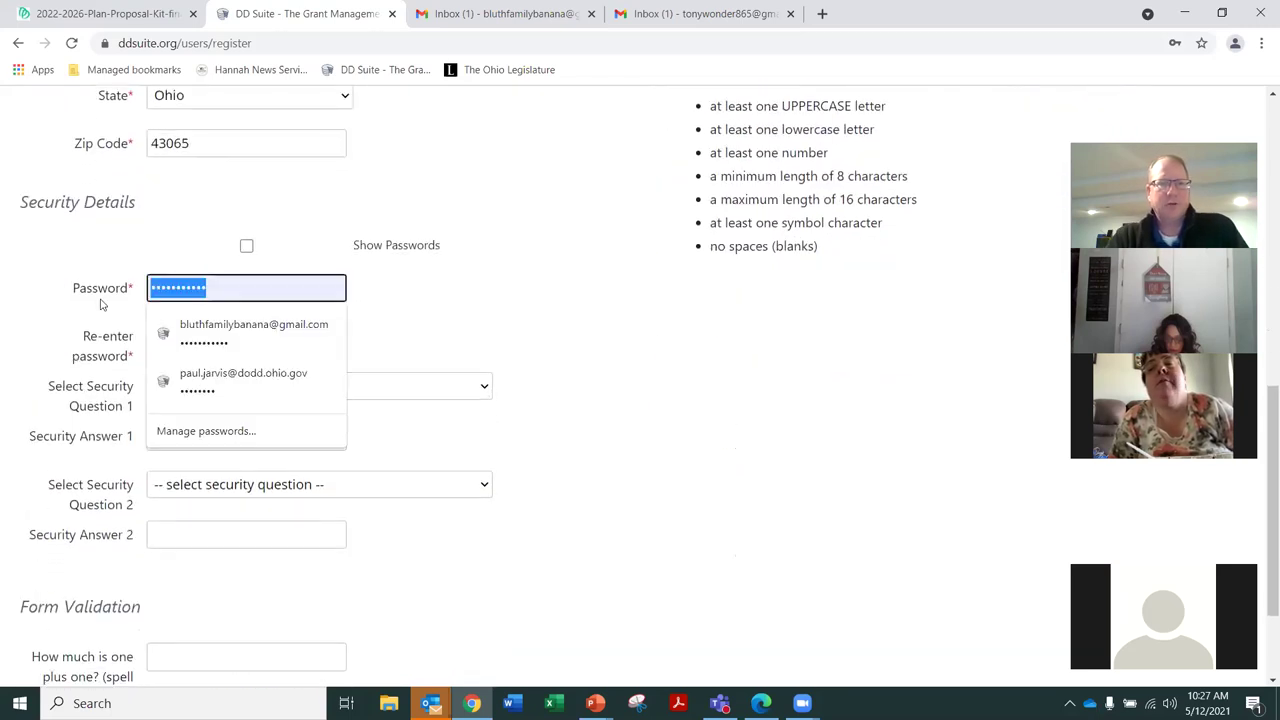
key(BackSpace)
text(•••••••)
key(Tab)
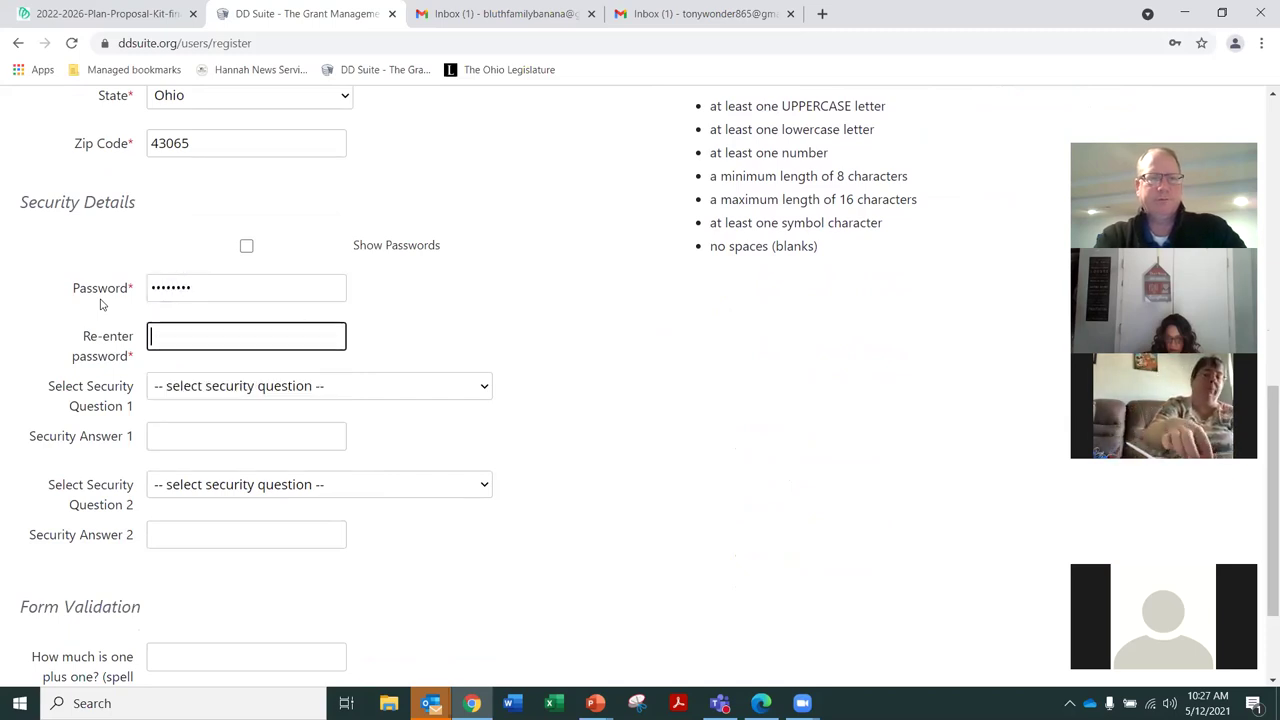
click(206, 289)
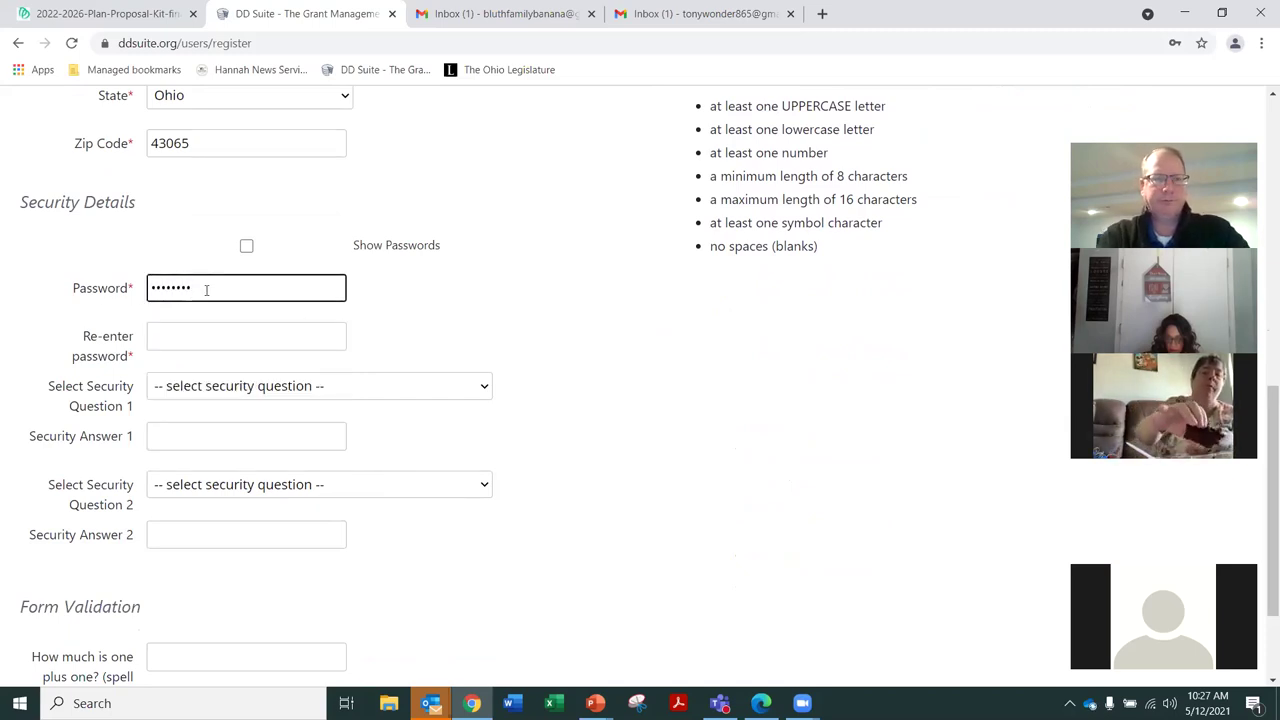
key(Tab)
text(••••••••)
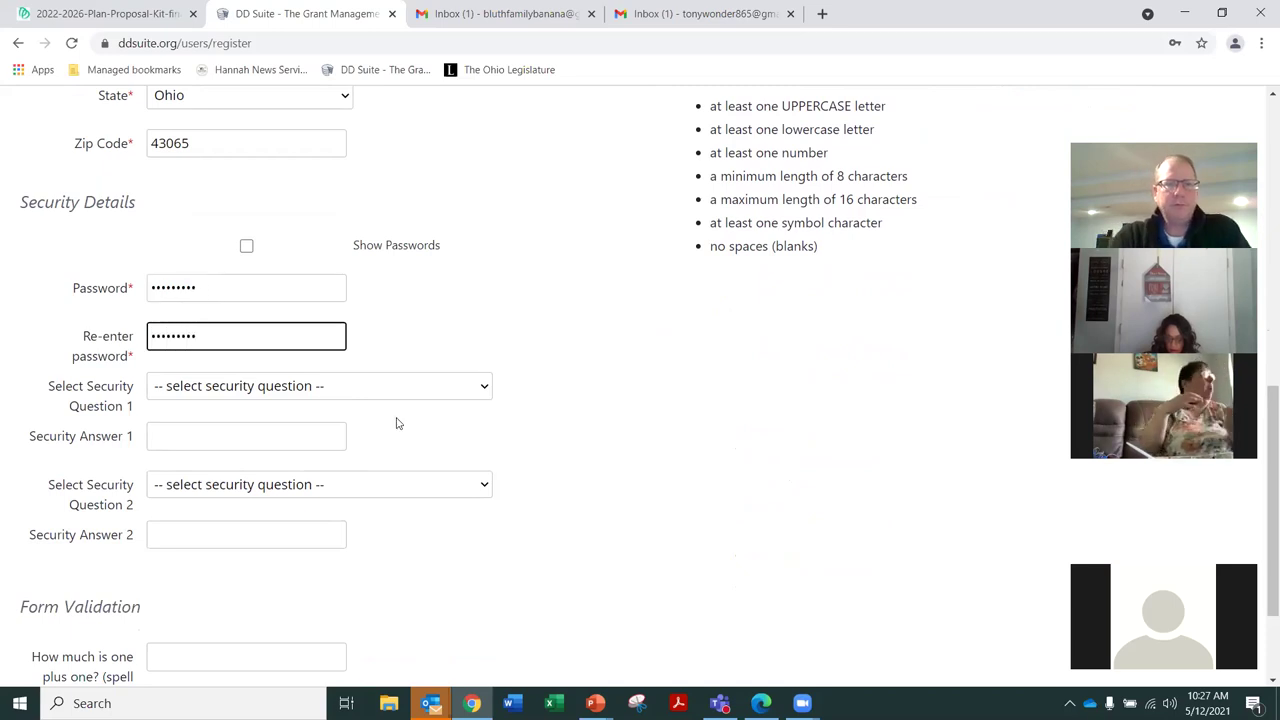
scroll(555, 432, down, 1)
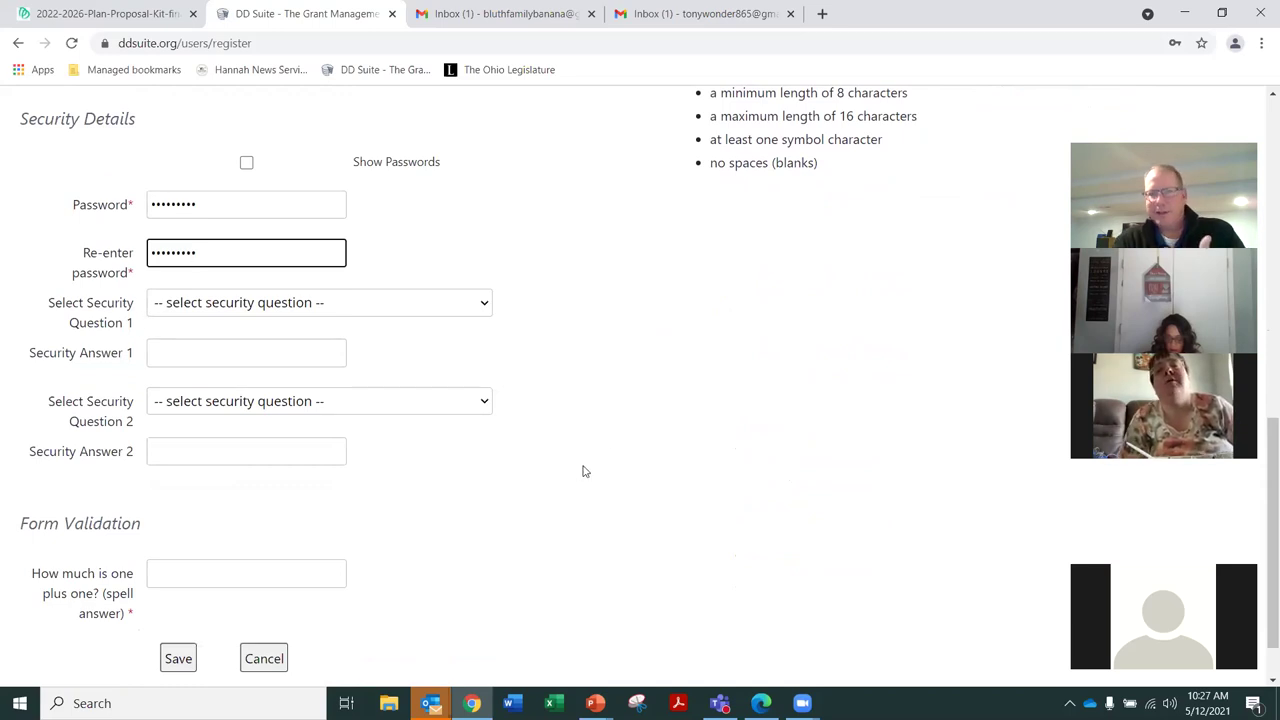
scroll(604, 423, down, 1)
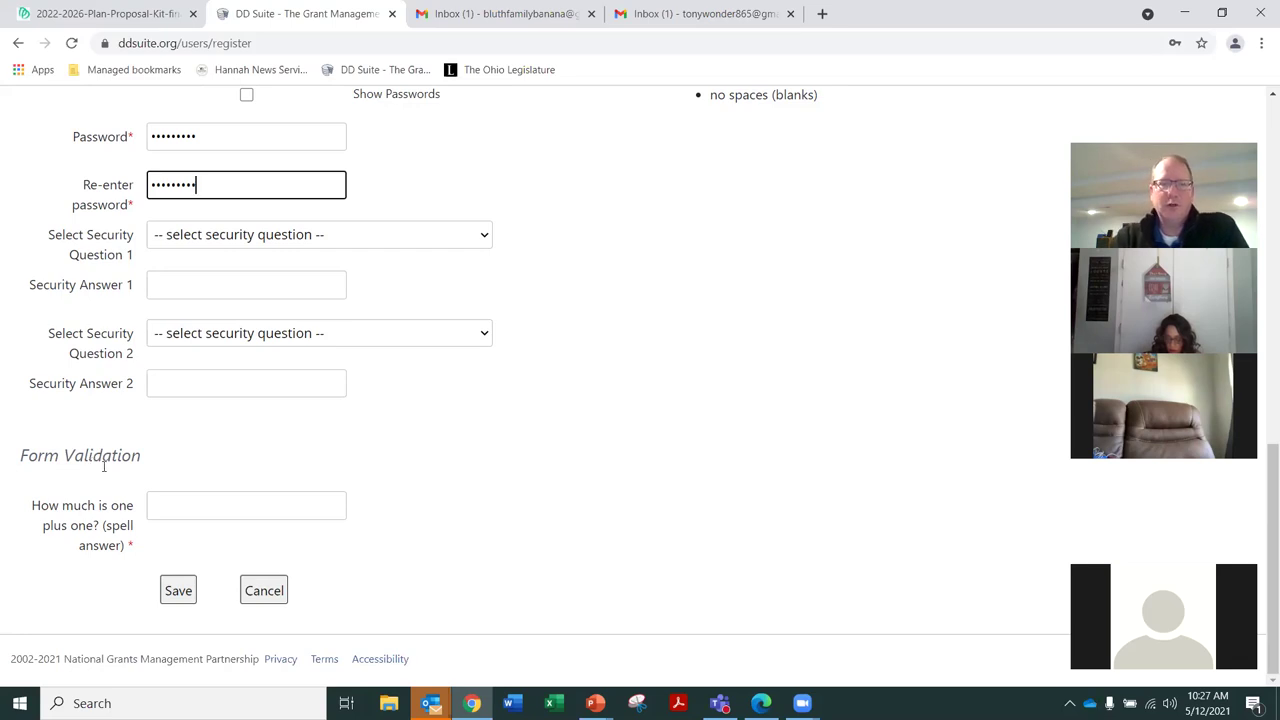
Answer 'two' to the one-plus-one validation question and submit the form
click(240, 508)
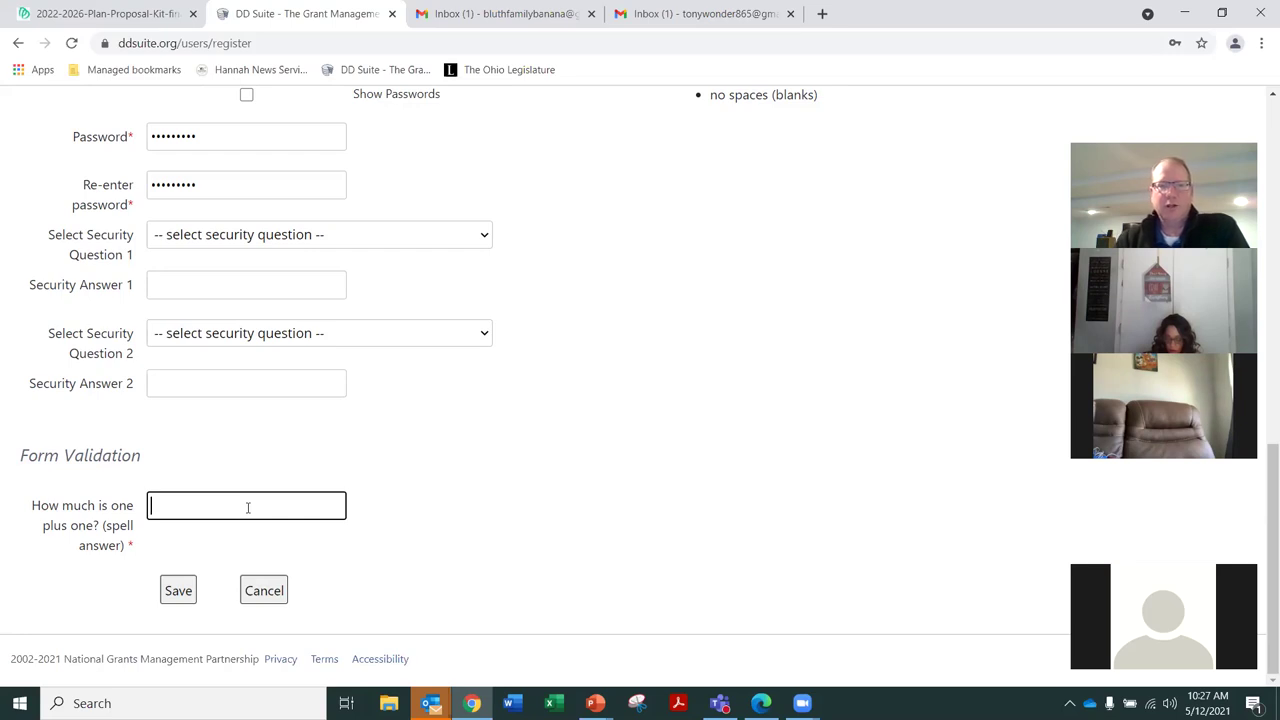
text(two)
click(179, 595)
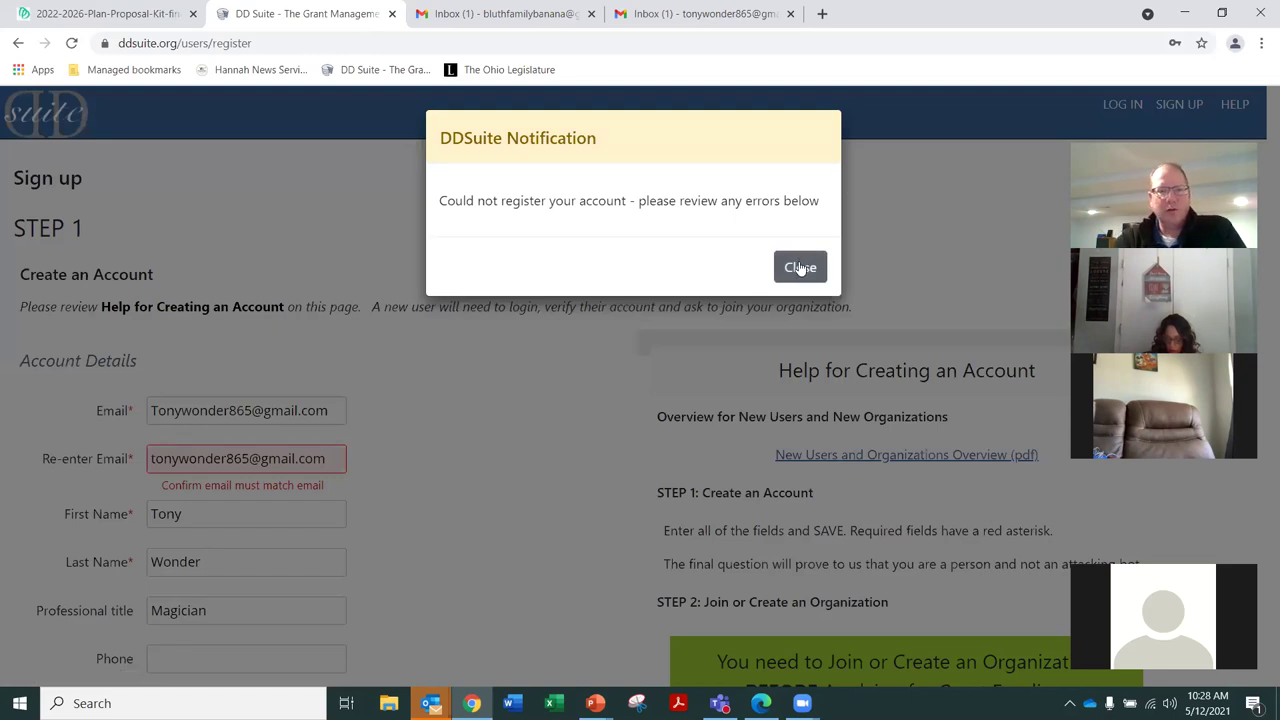
Dismiss the registration error and change the e-mail's first letter to lowercase
click(800, 267)
scroll(437, 537, down, 1)
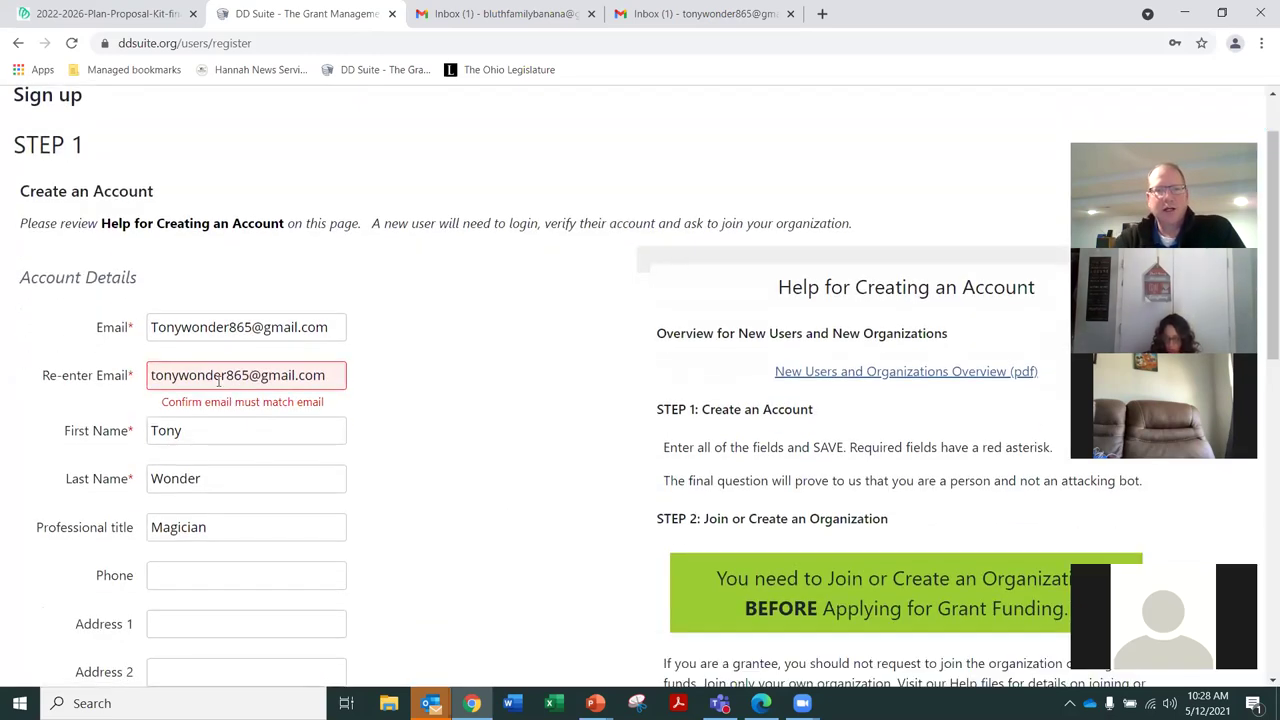
click(160, 327)
key(BackSpace)
text(t)
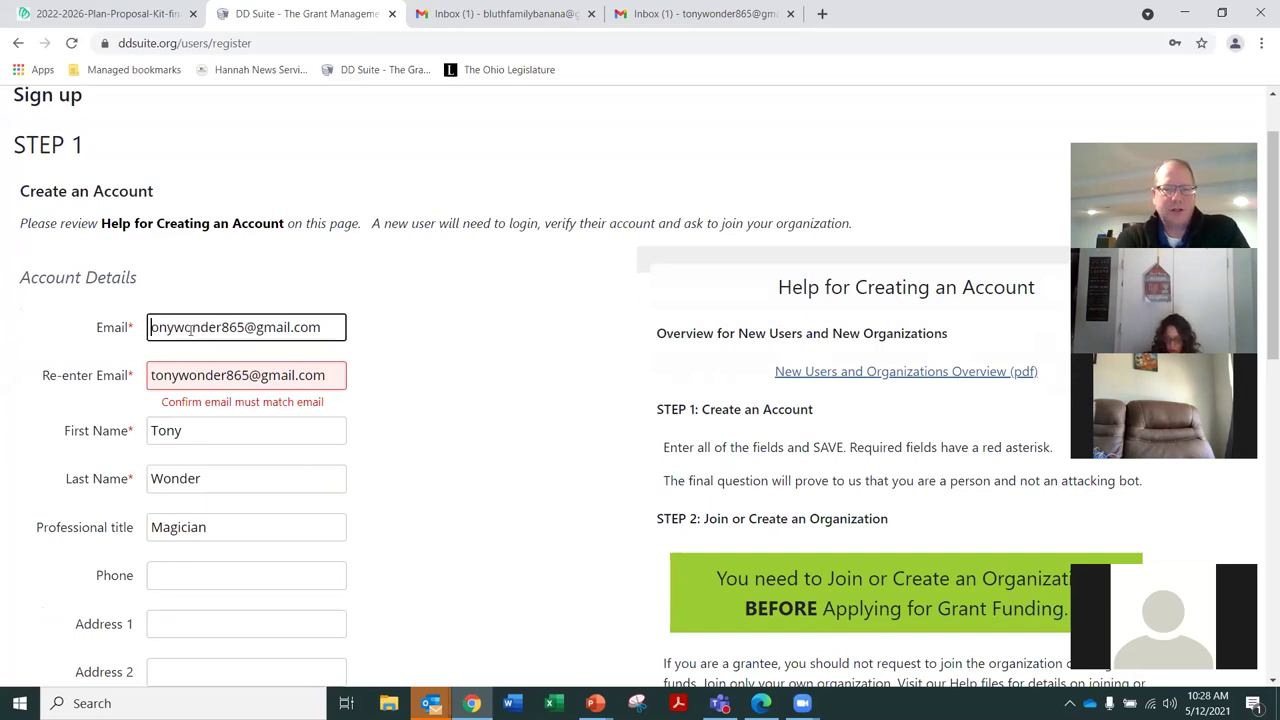
click(383, 397)
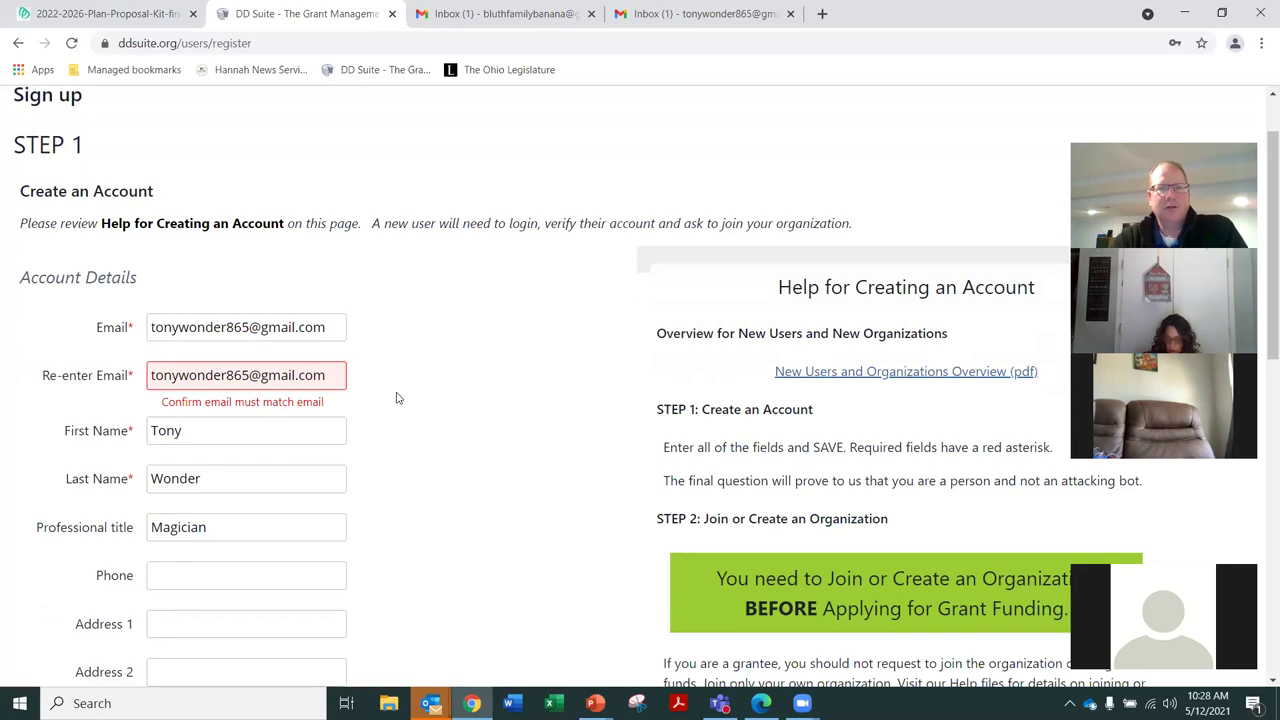
scroll(396, 398, down, 6)
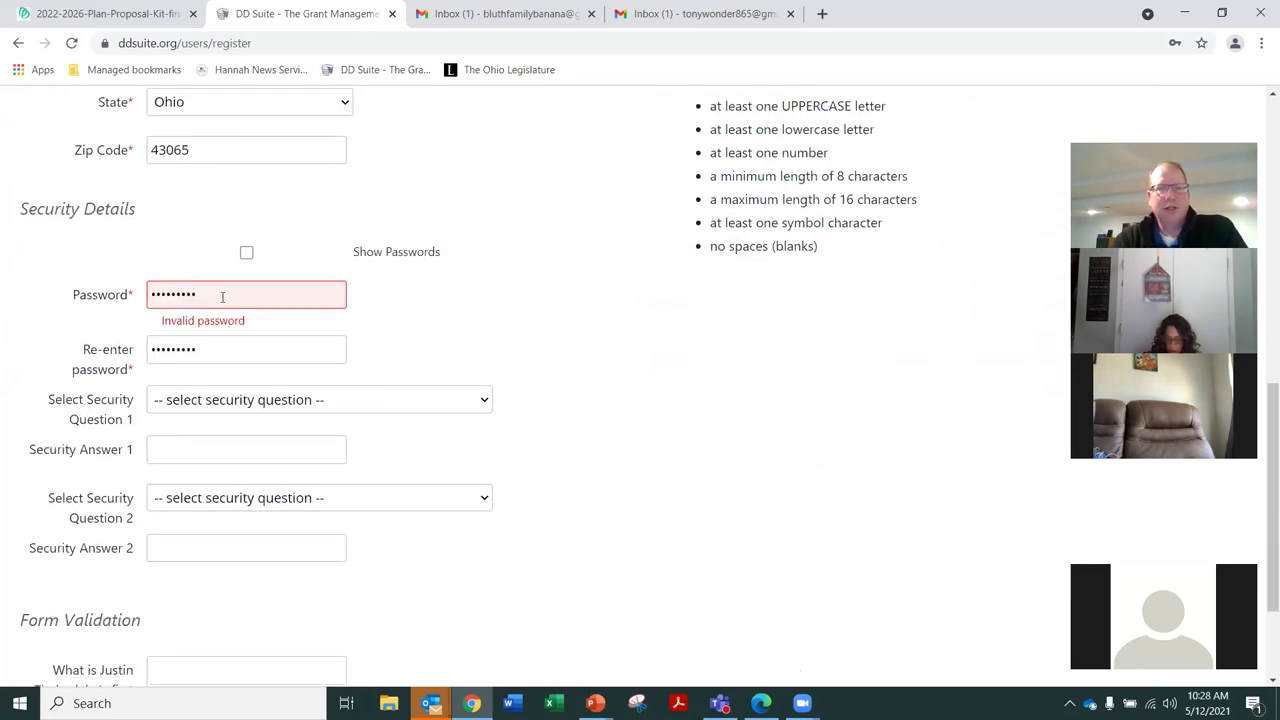
scroll(675, 180, up, 1)
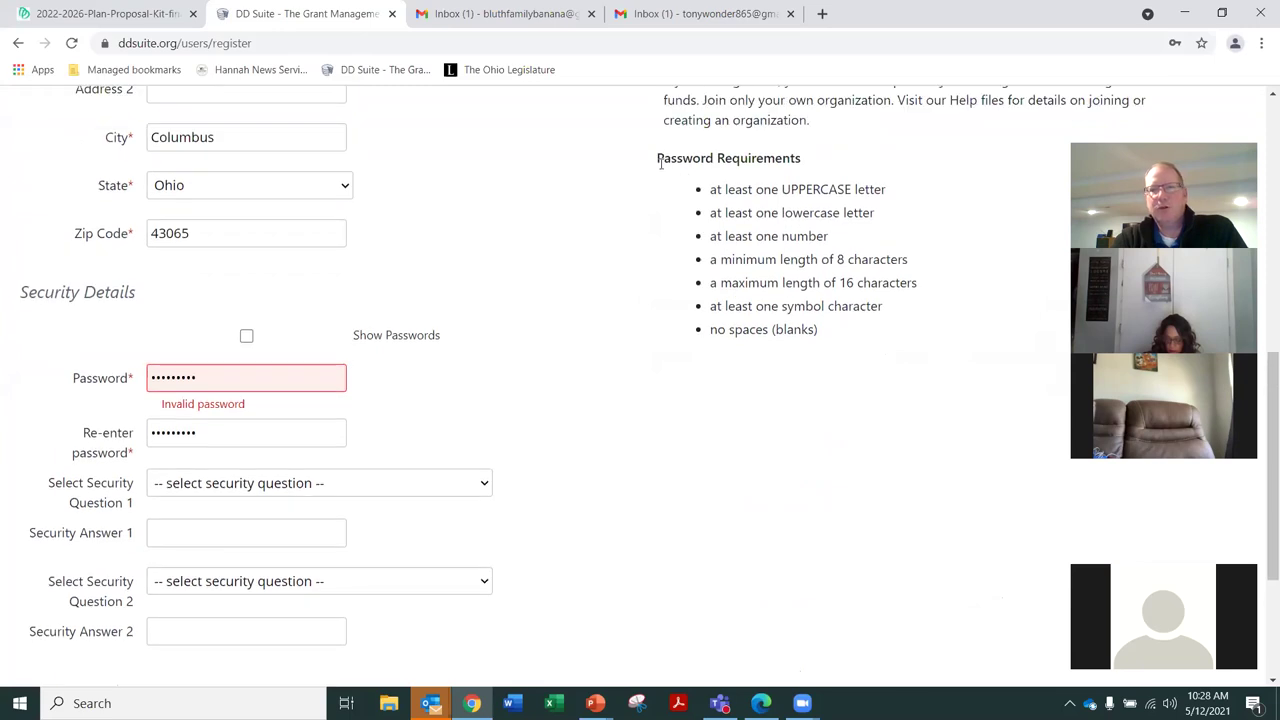
Check the password requirements and retype both the password and its confirmation
drag(659, 163, 868, 410)
click(868, 410)
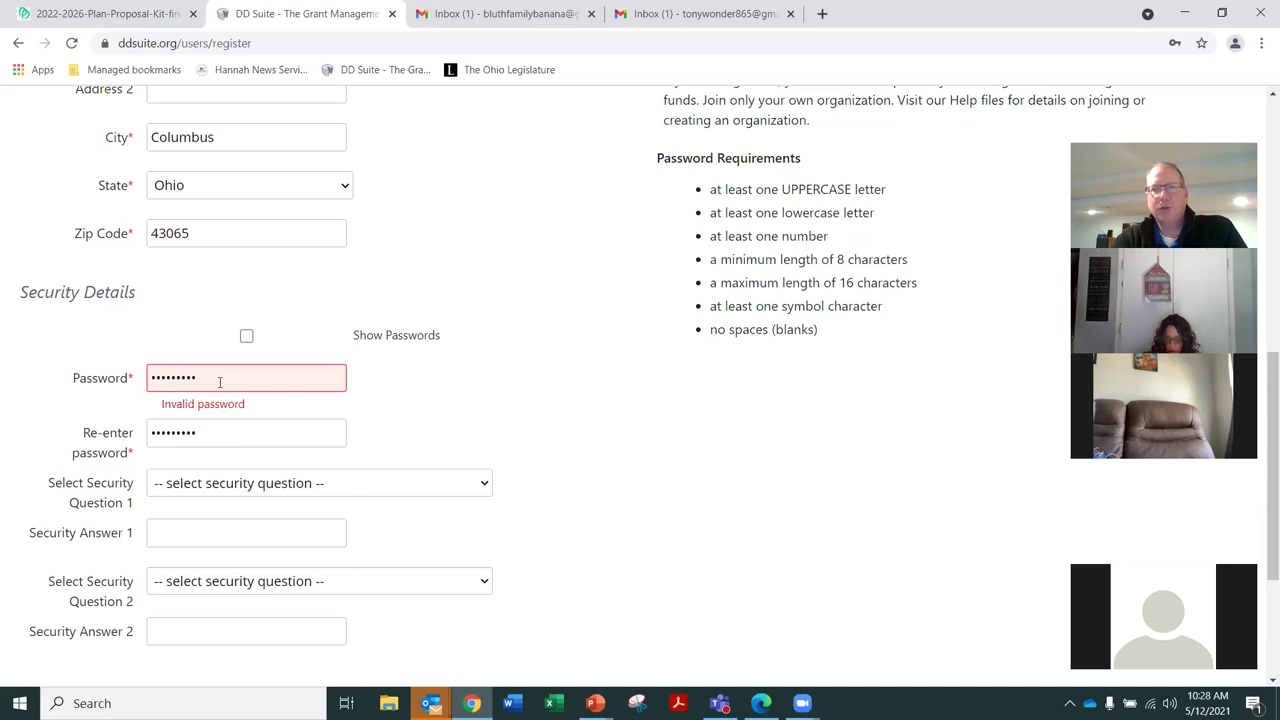
drag(220, 382, 143, 378)
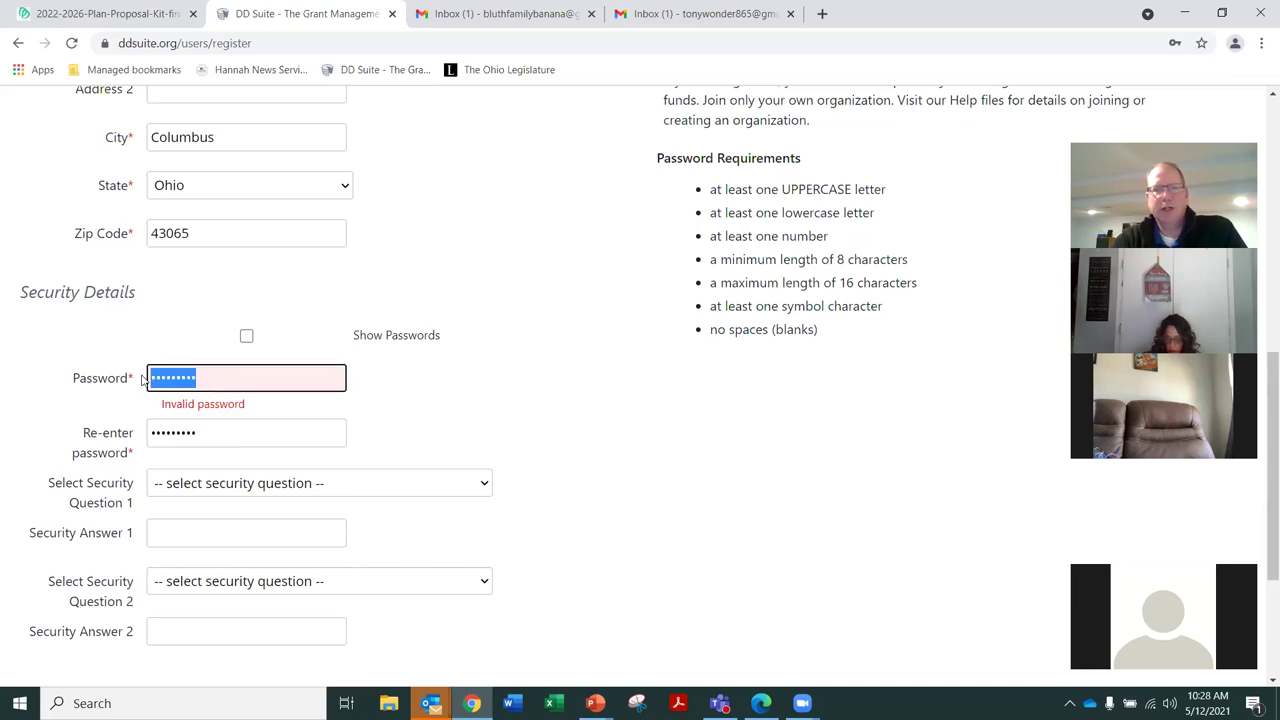
text(••••••••)
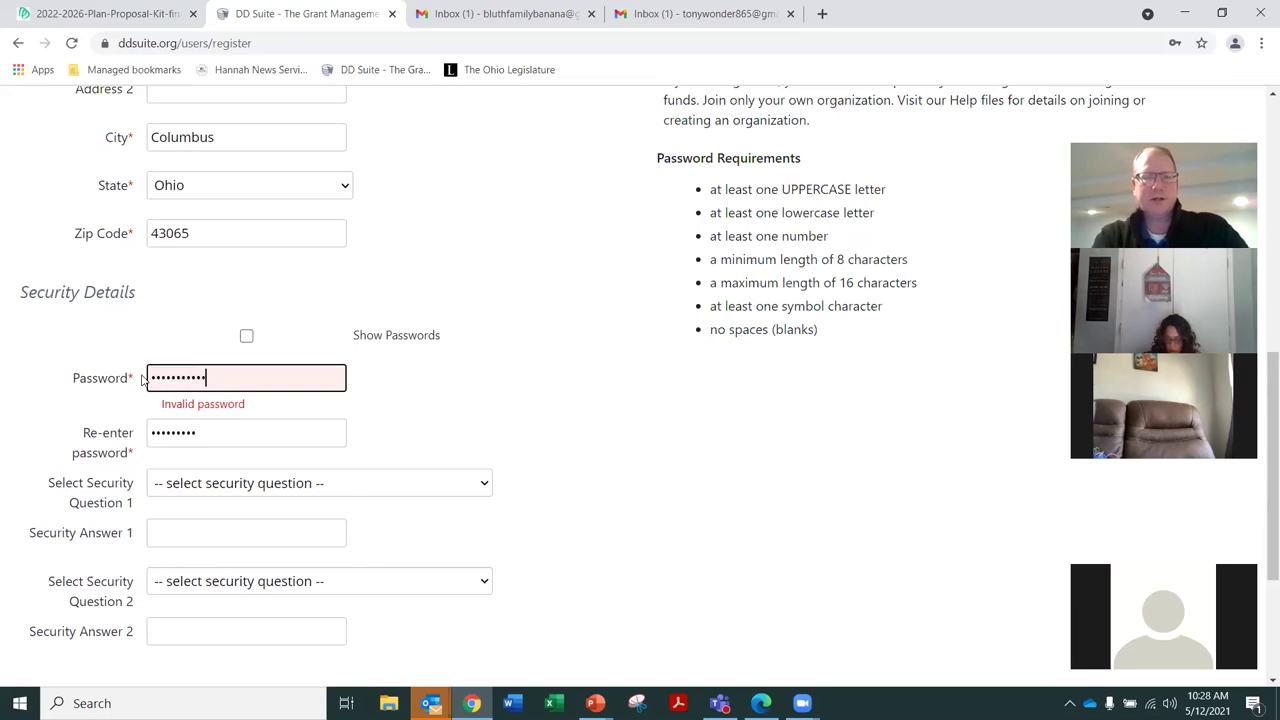
key(Tab)
text(•••••••••)
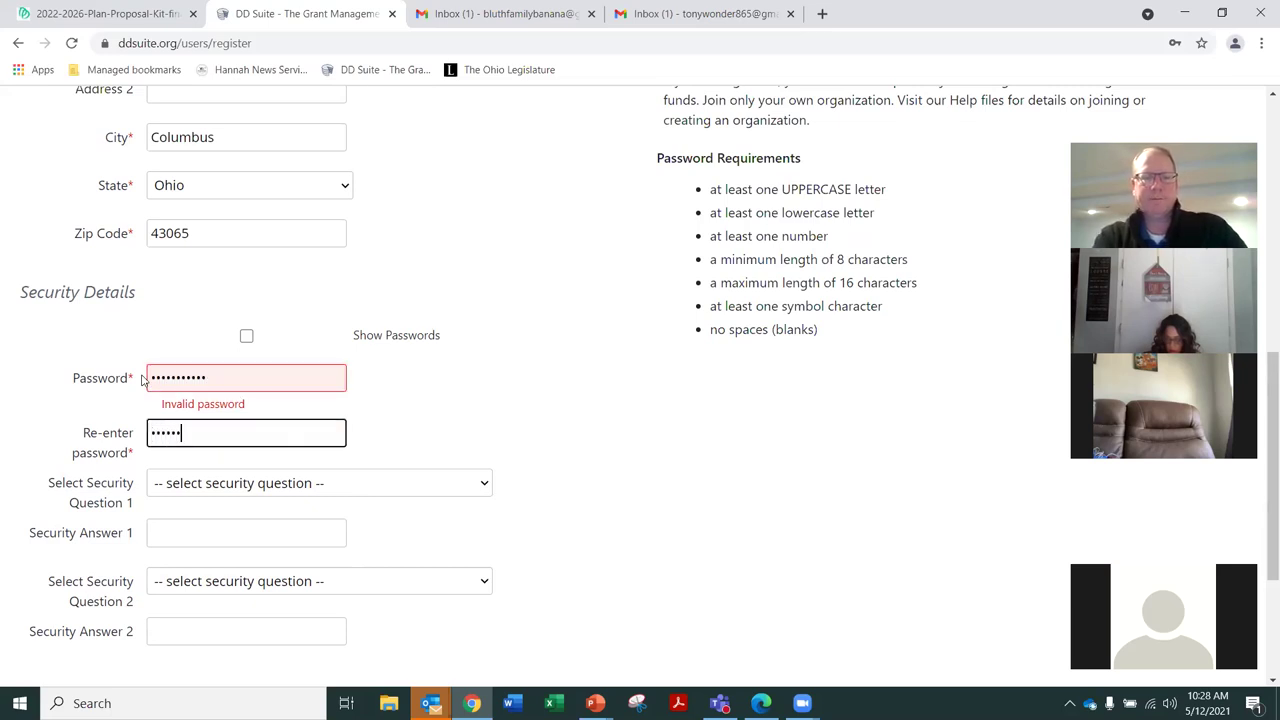
text(•)
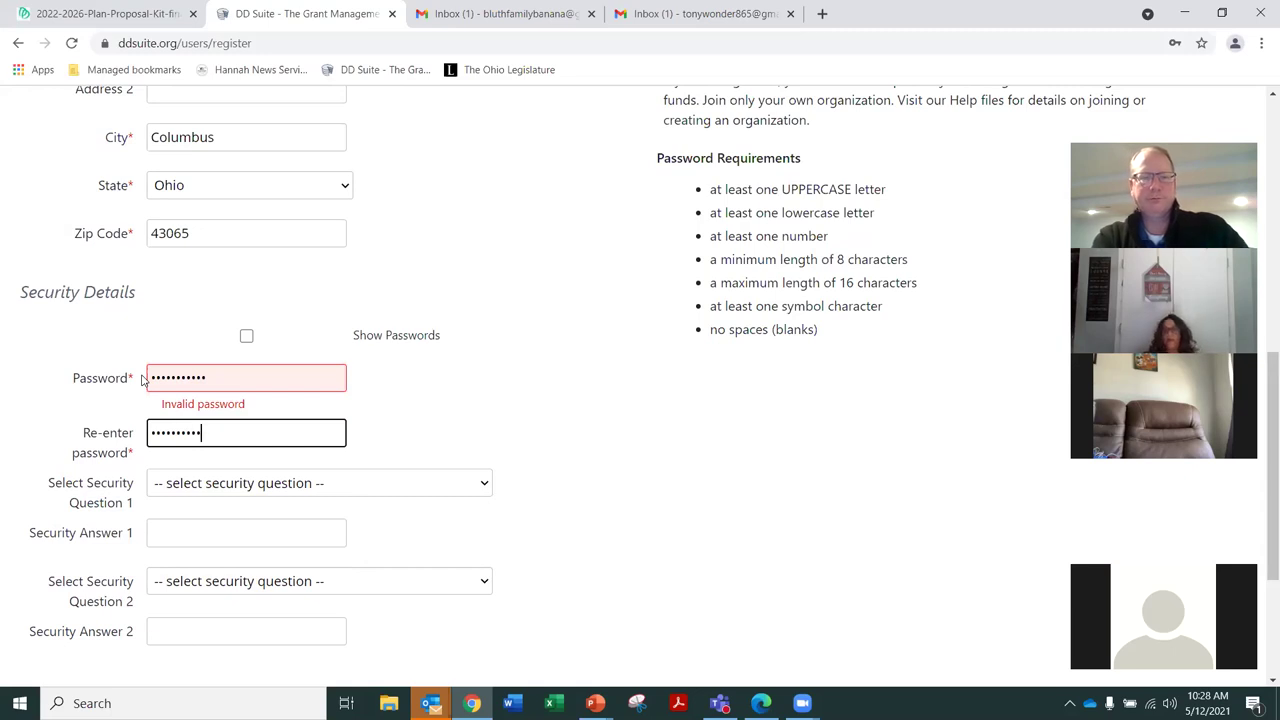
text(•)
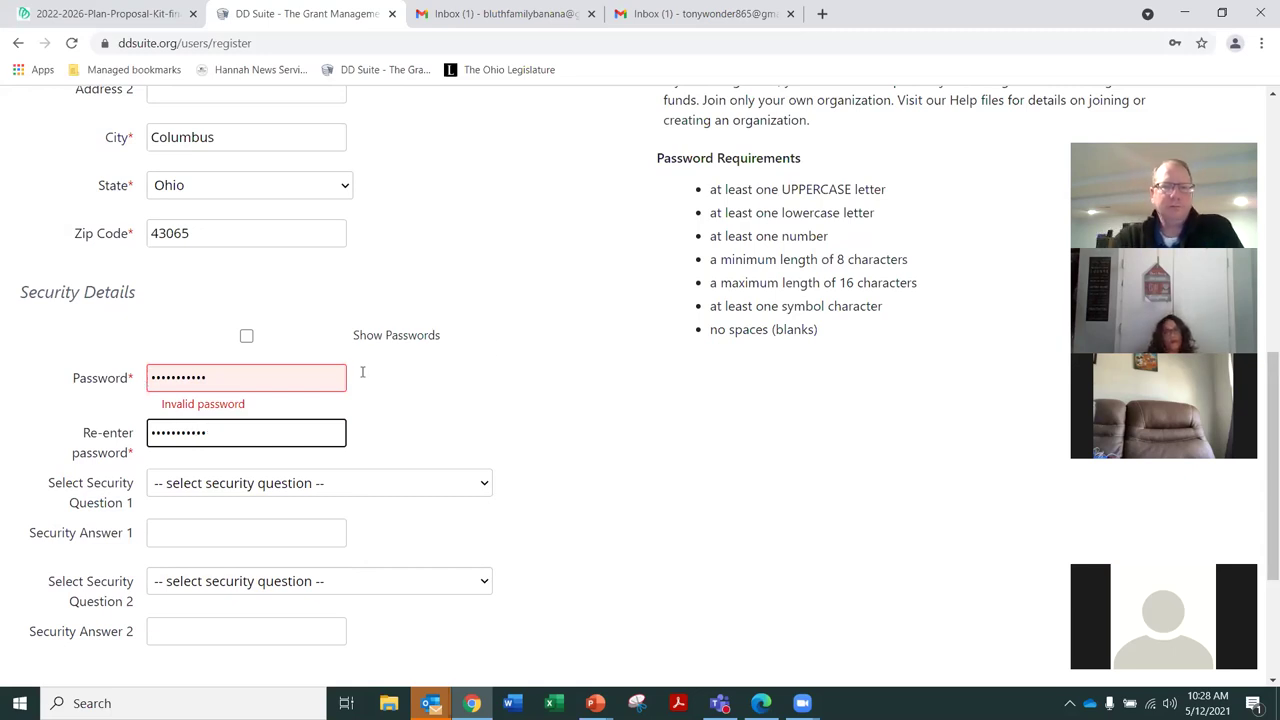
scroll(515, 364, down, 1)
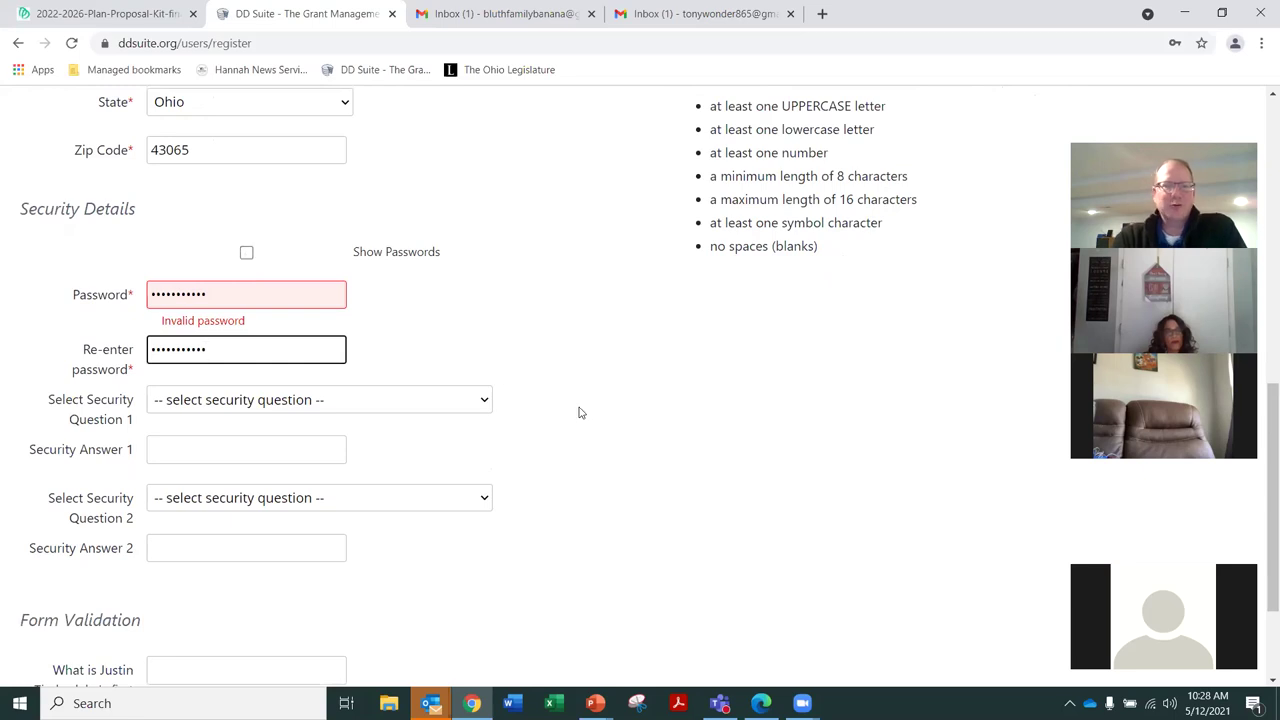
scroll(583, 413, down, 2)
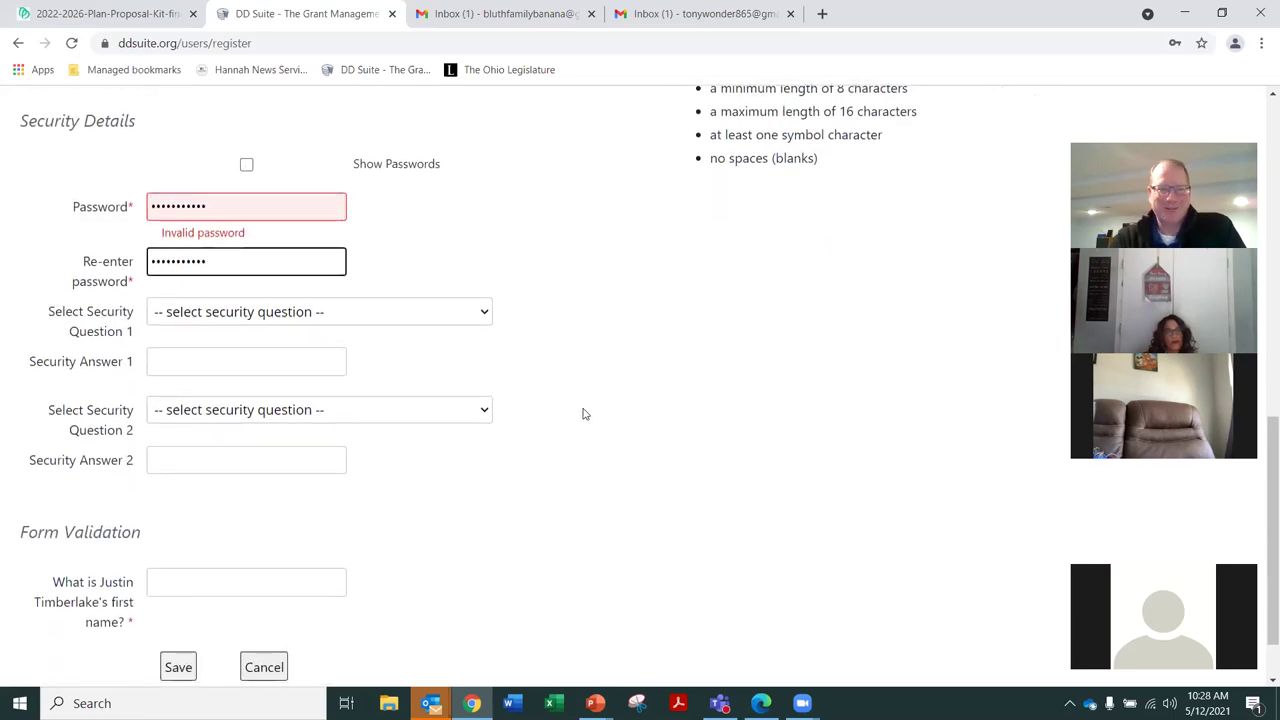
Answer 'Justin' to the Justin Timberlake validation question and resubmit the form
click(340, 516)
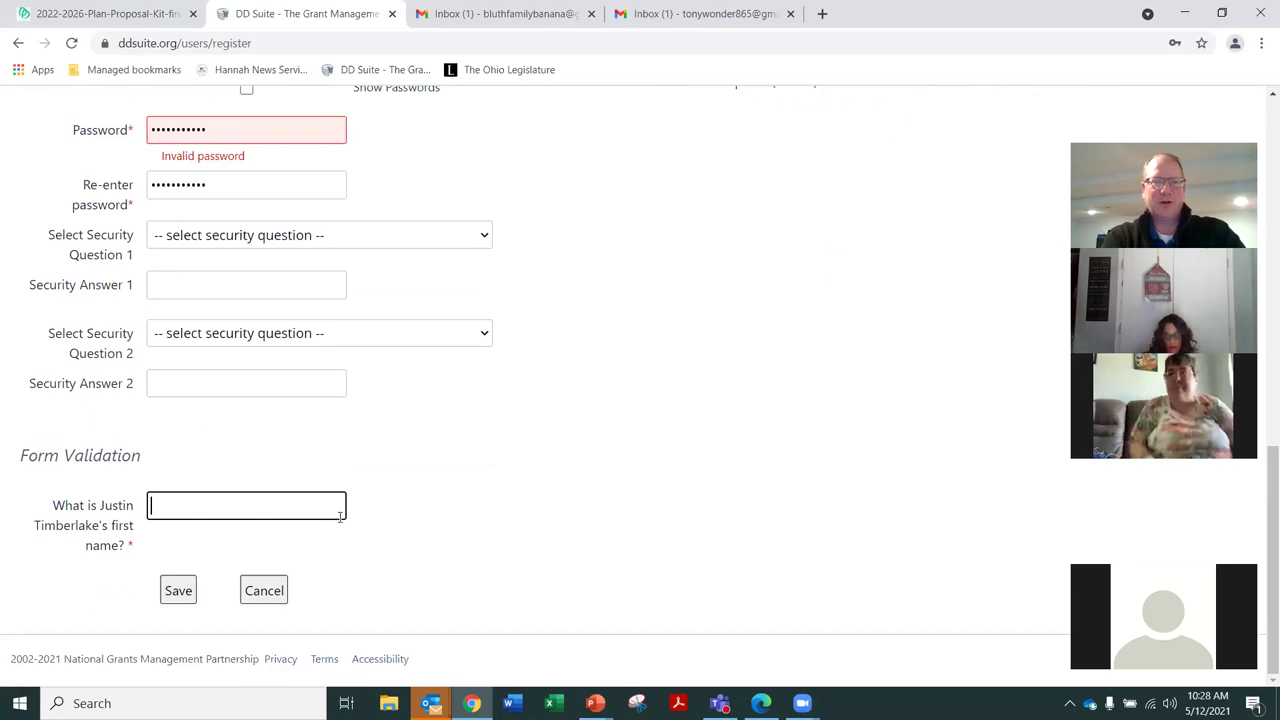
text(Justin)
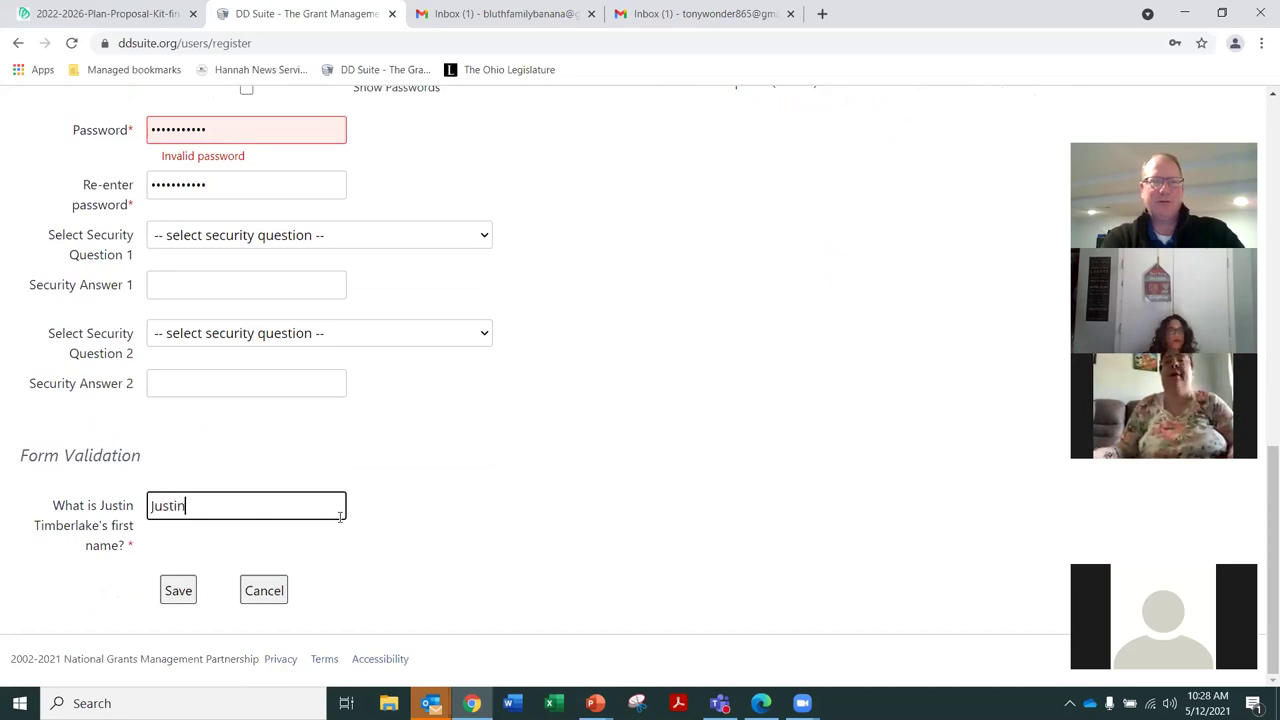
click(178, 591)
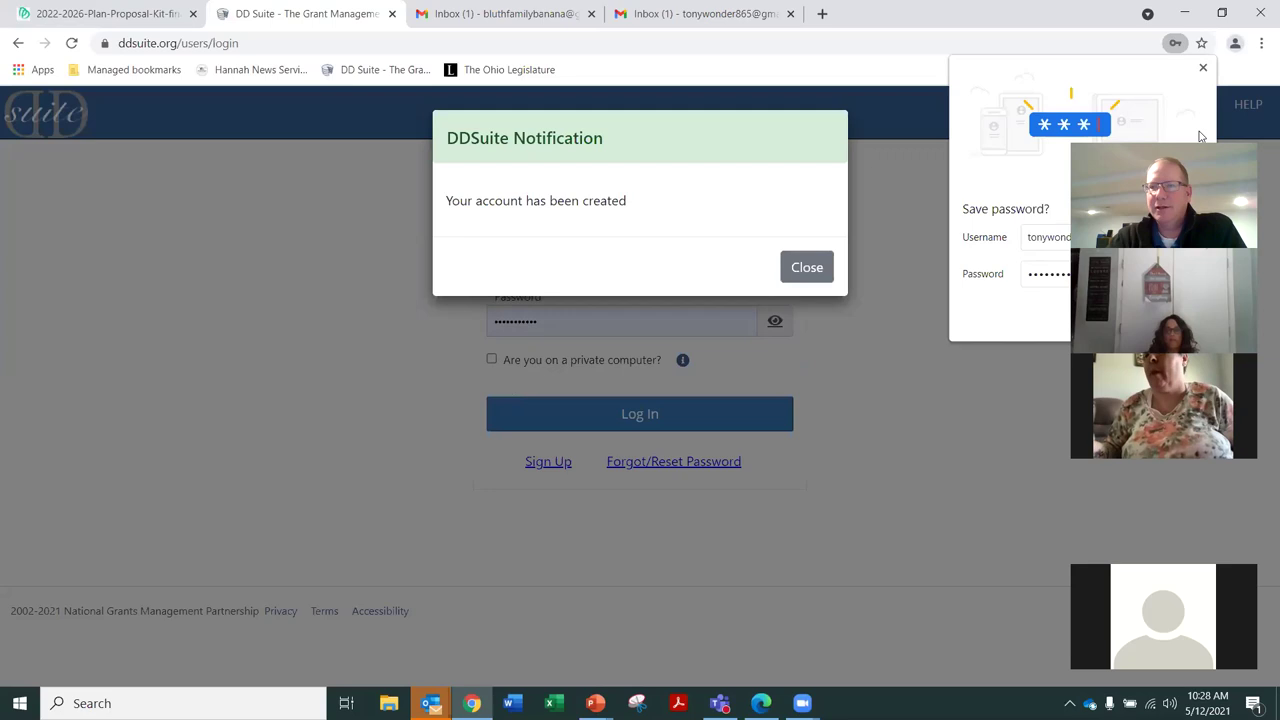
Dismiss the save-password and account-created prompts, then log in to the new account
click(743, 228)
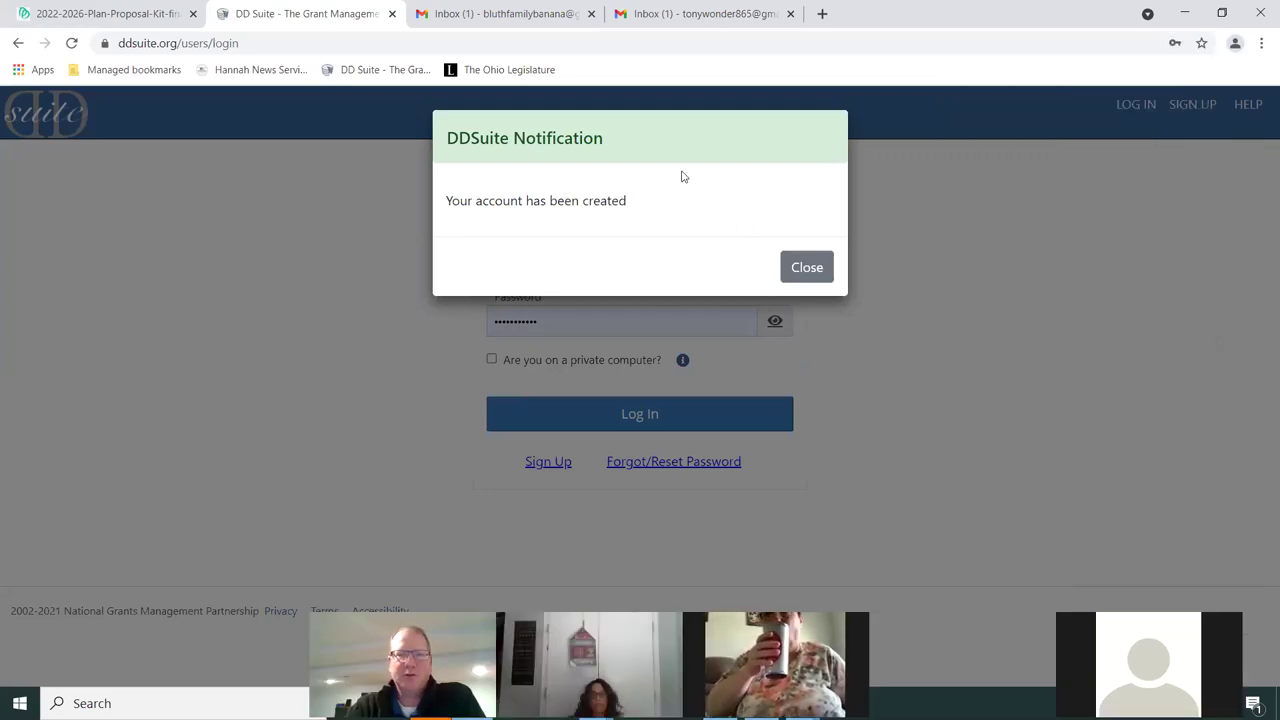
click(806, 267)
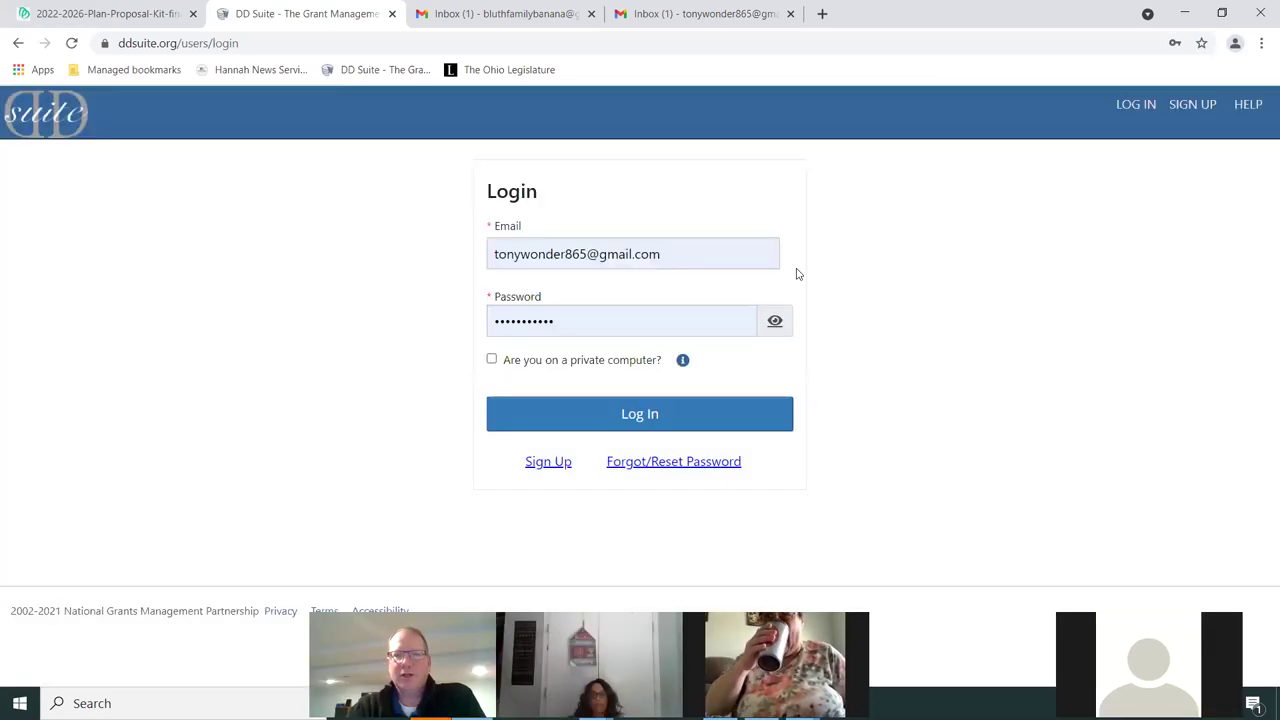
click(625, 416)
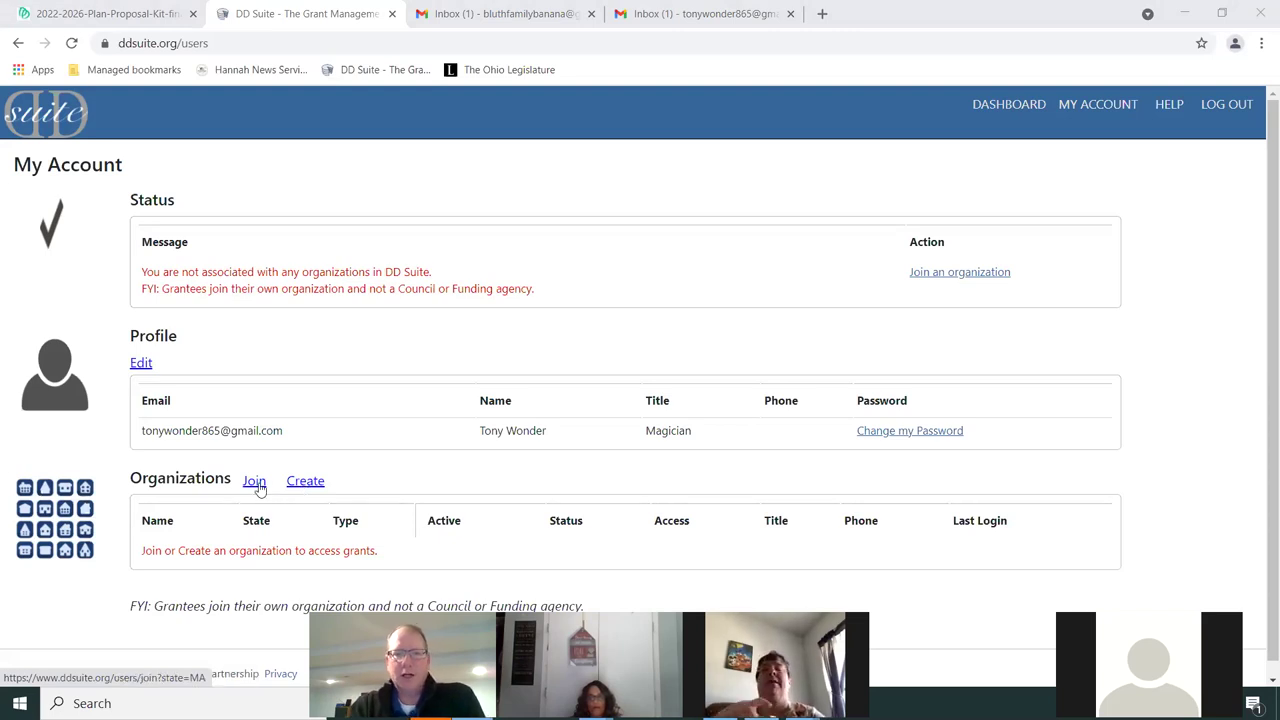
Open the Join Organization list filtered to Ohio with all organization types
click(254, 482)
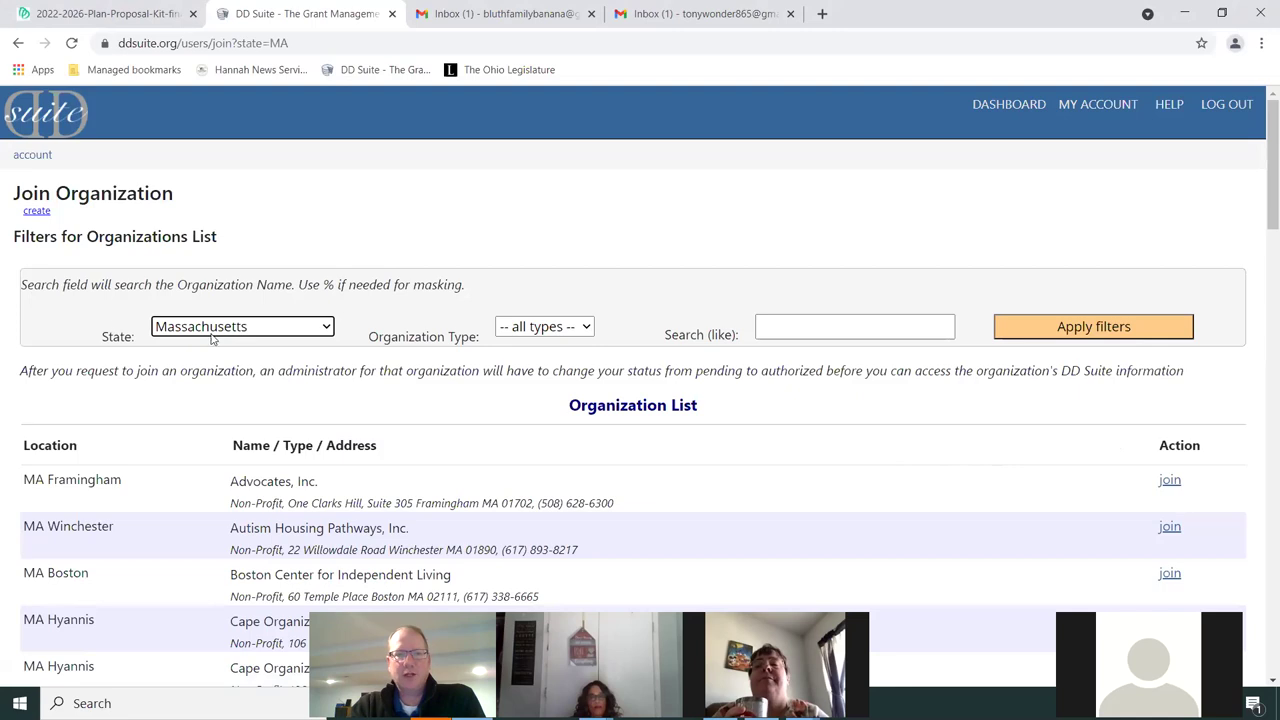
click(268, 330)
scroll(216, 505, up, 2)
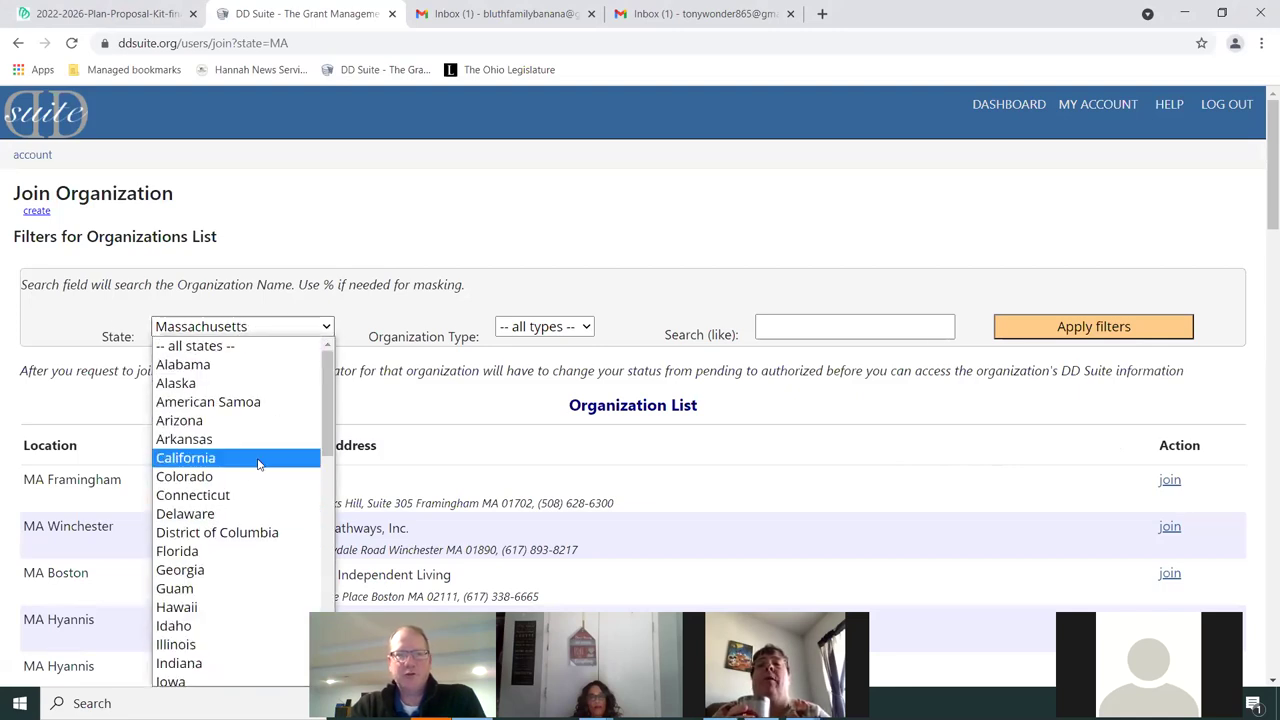
scroll(262, 475, down, 5)
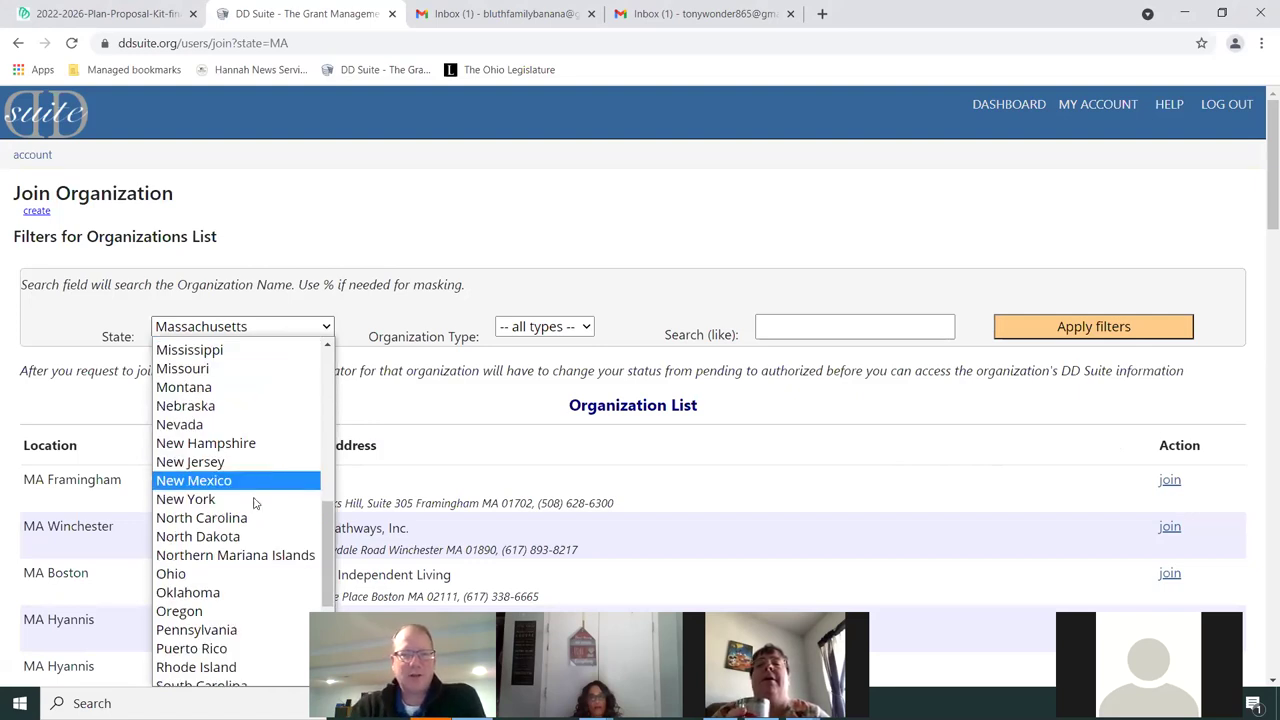
click(189, 577)
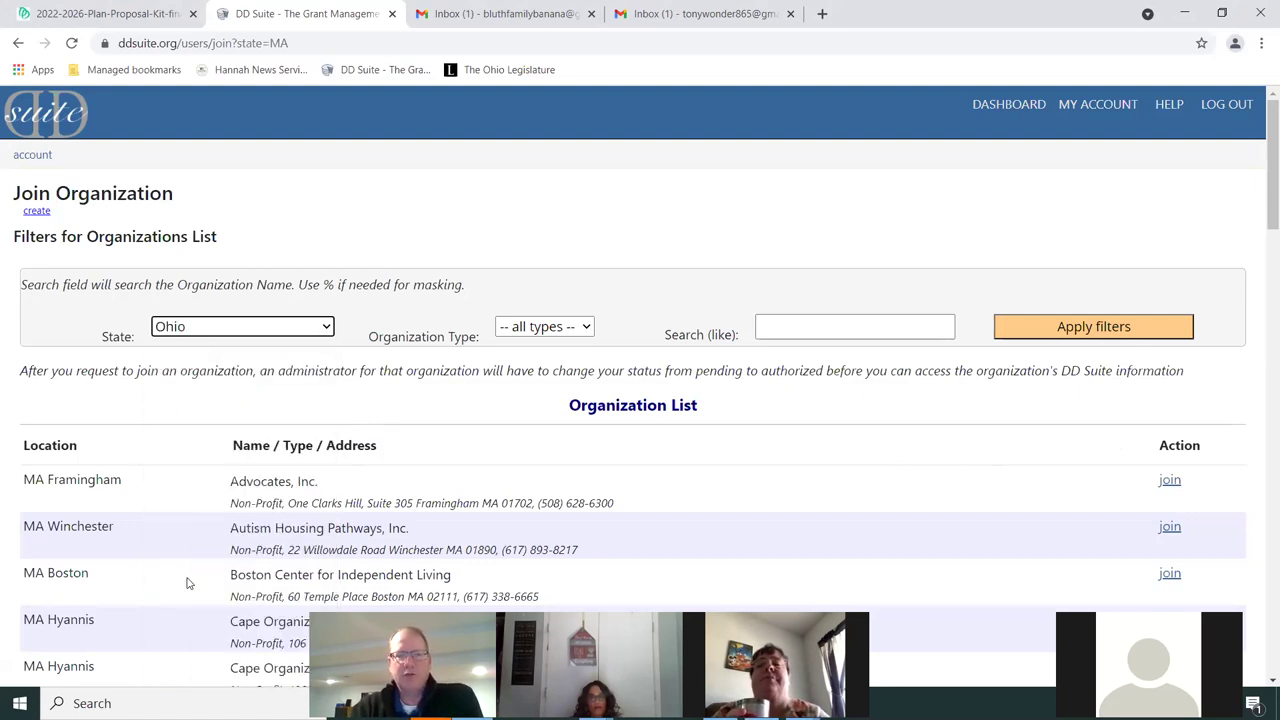
click(555, 330)
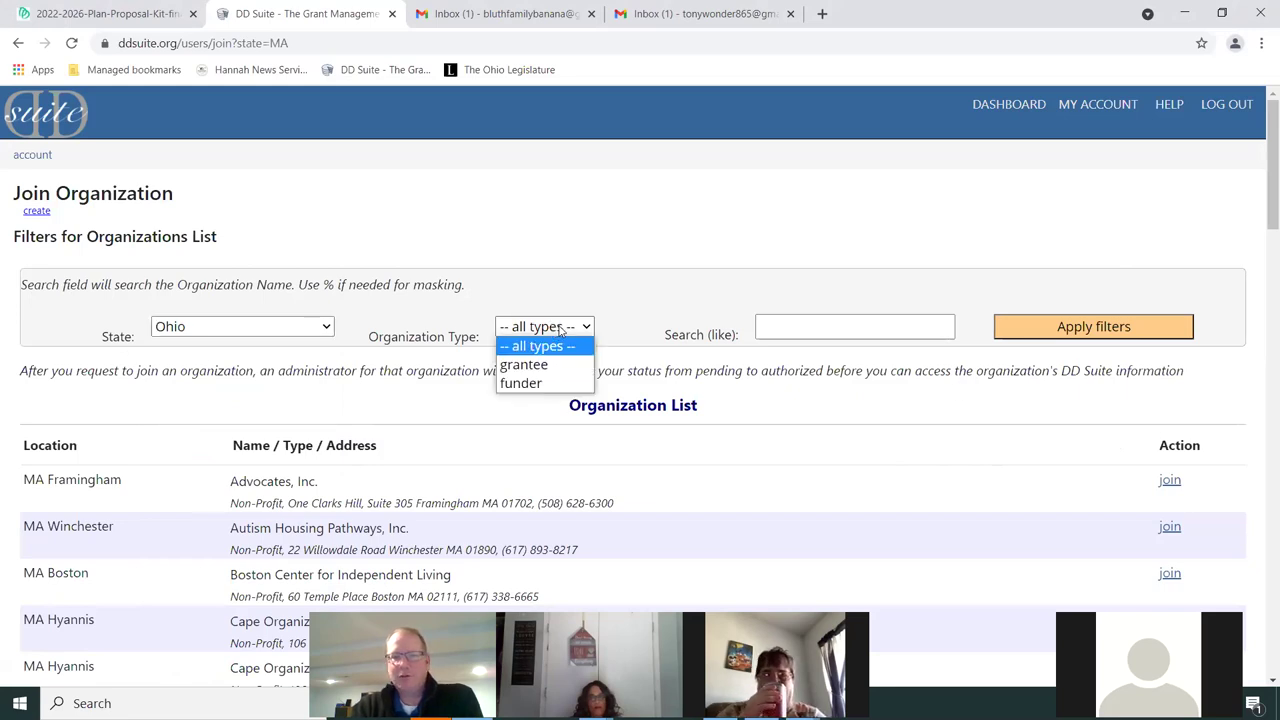
click(562, 330)
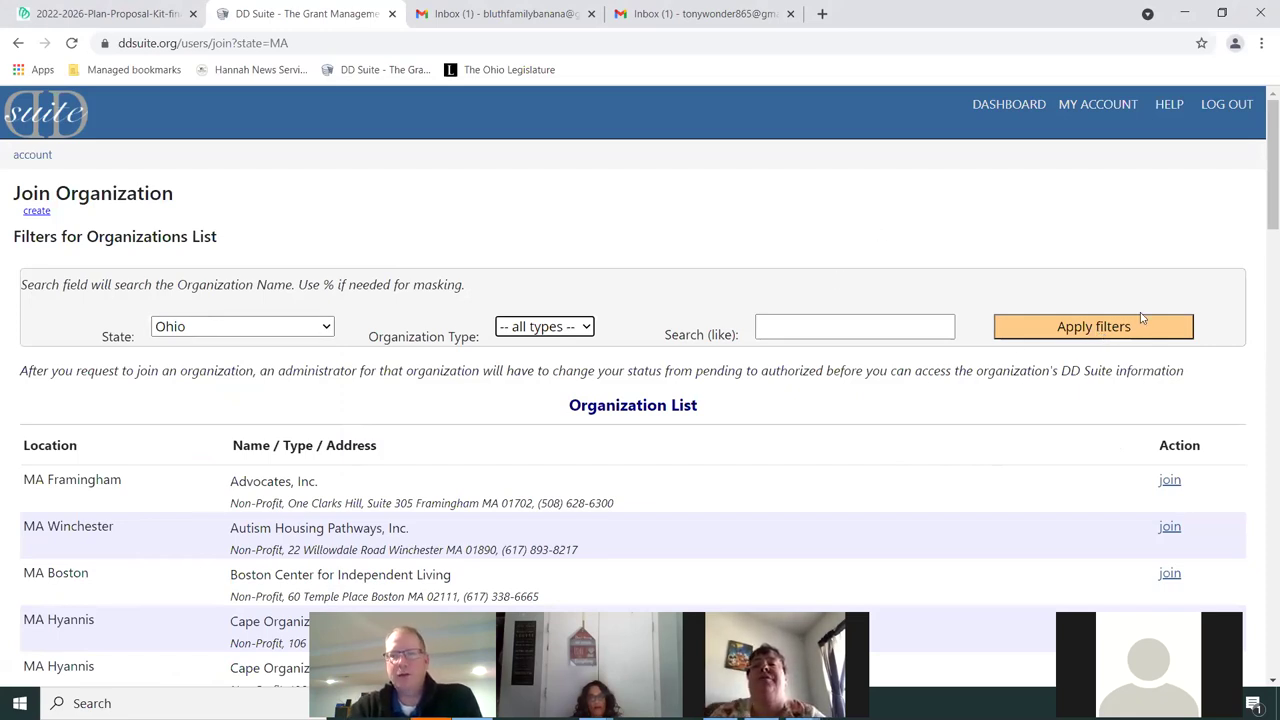
click(1106, 330)
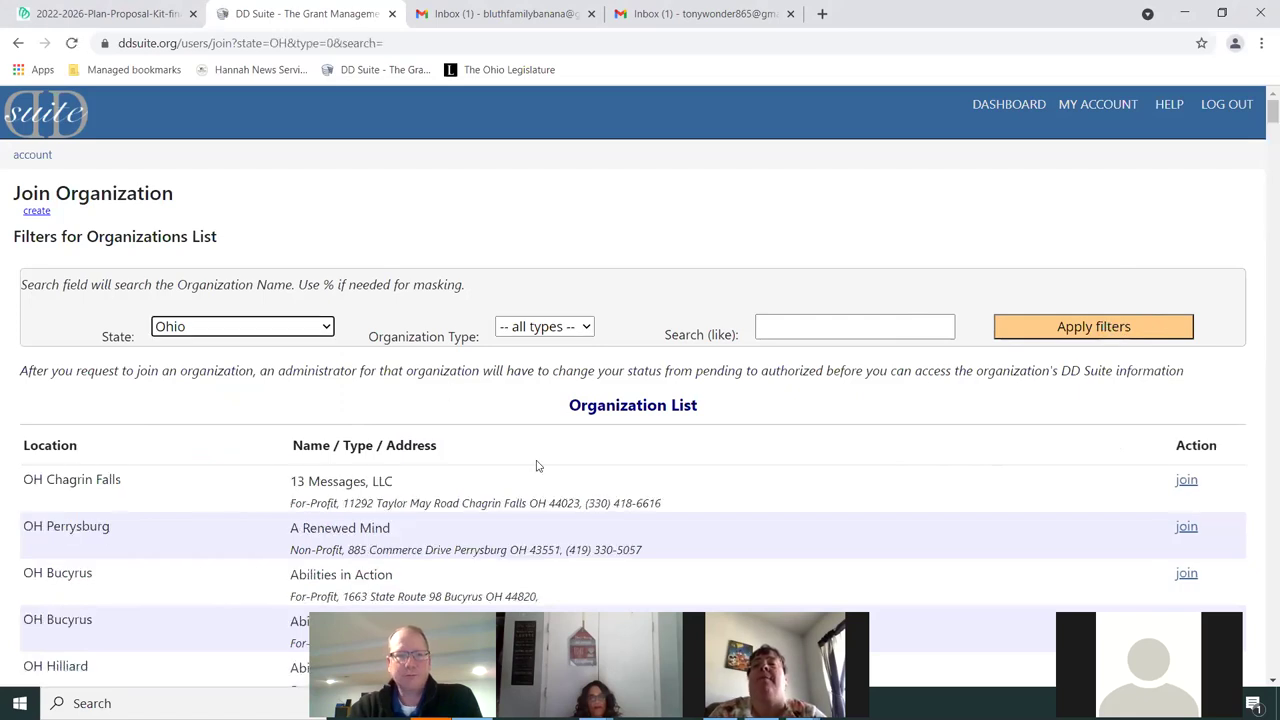
Scroll through the Ohio organizations until Bluth Family Banana Stand appears
scroll(651, 463, down, 2)
scroll(740, 440, down, 1)
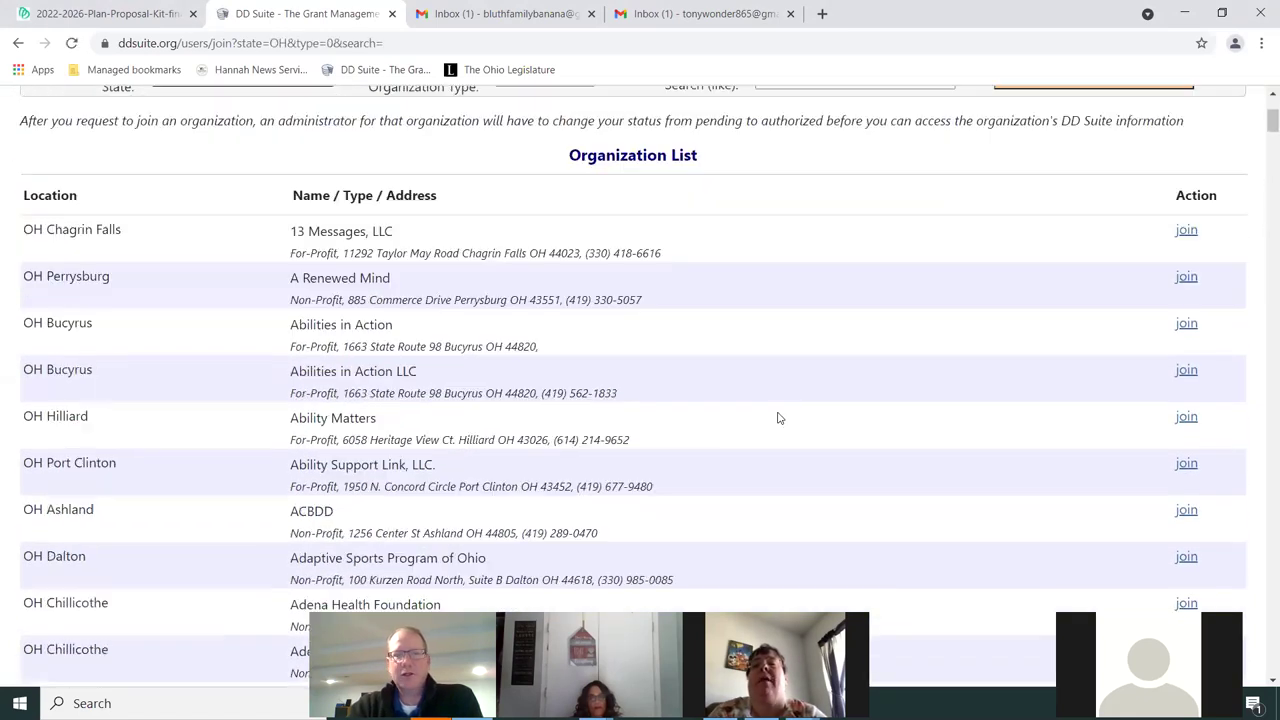
scroll(423, 274, down, 1)
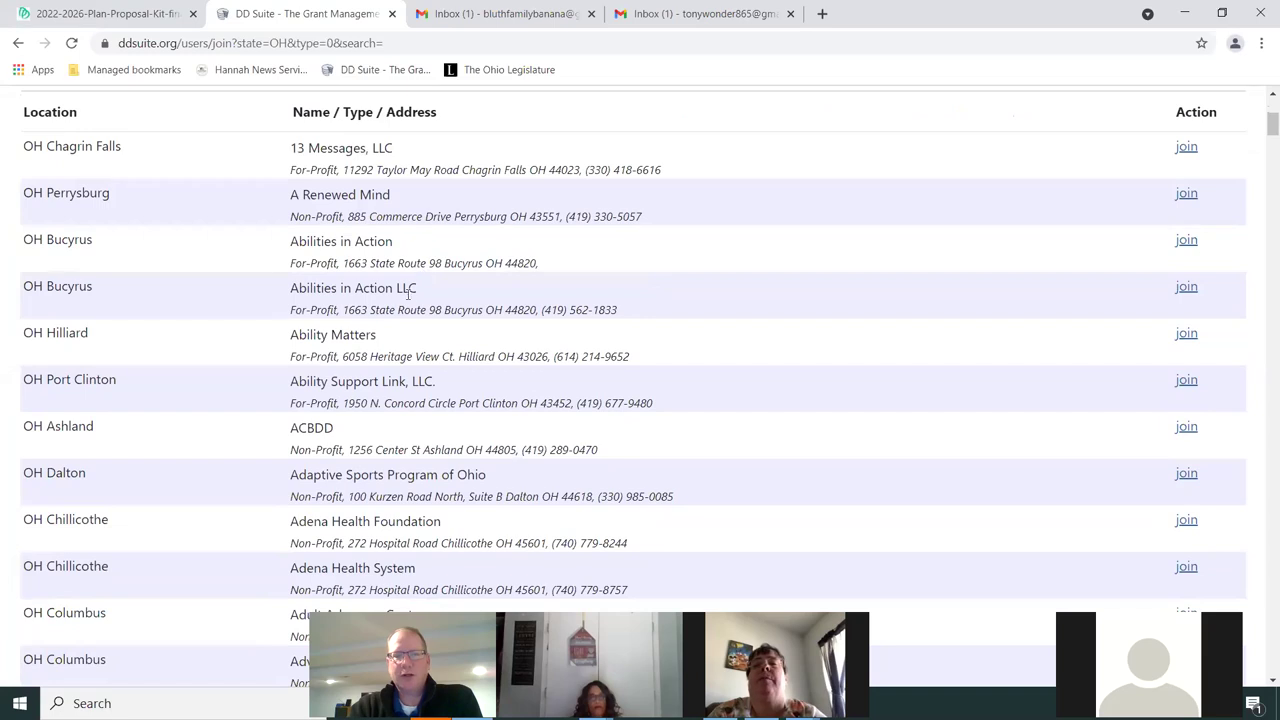
scroll(604, 358, down, 1)
scroll(647, 352, down, 1)
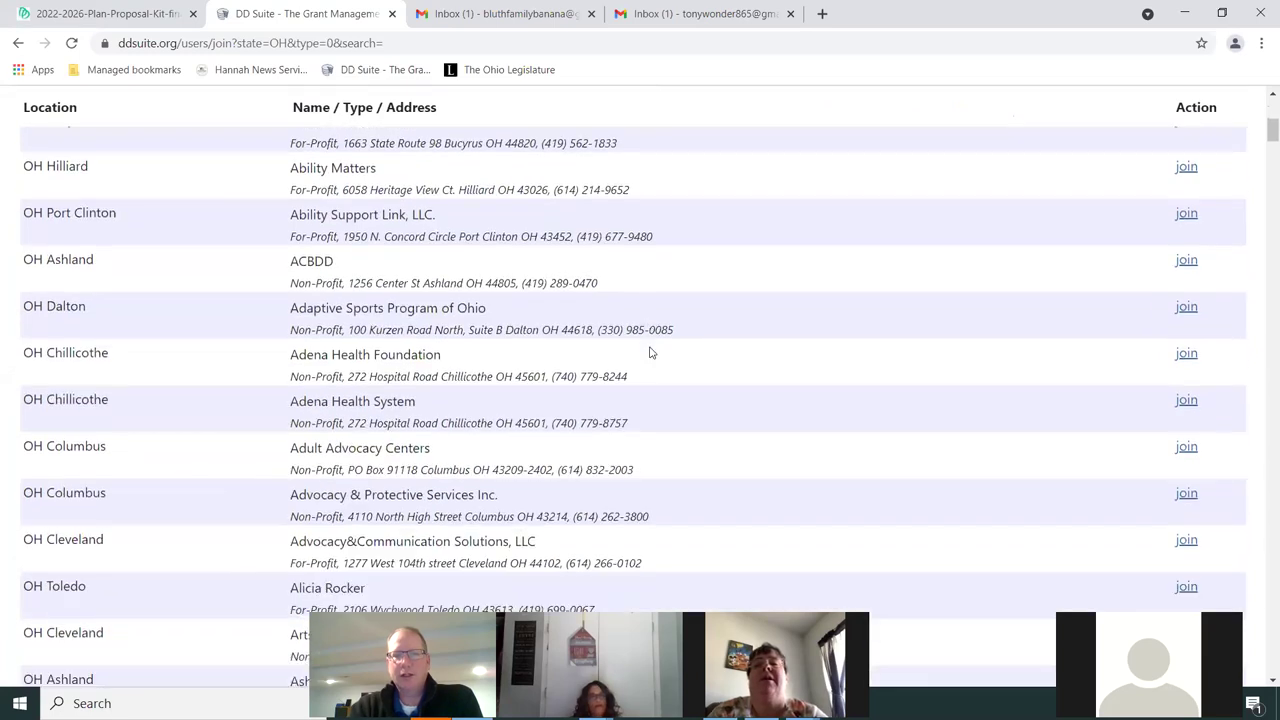
scroll(655, 352, down, 1)
scroll(664, 352, down, 1)
scroll(664, 352, down, 5)
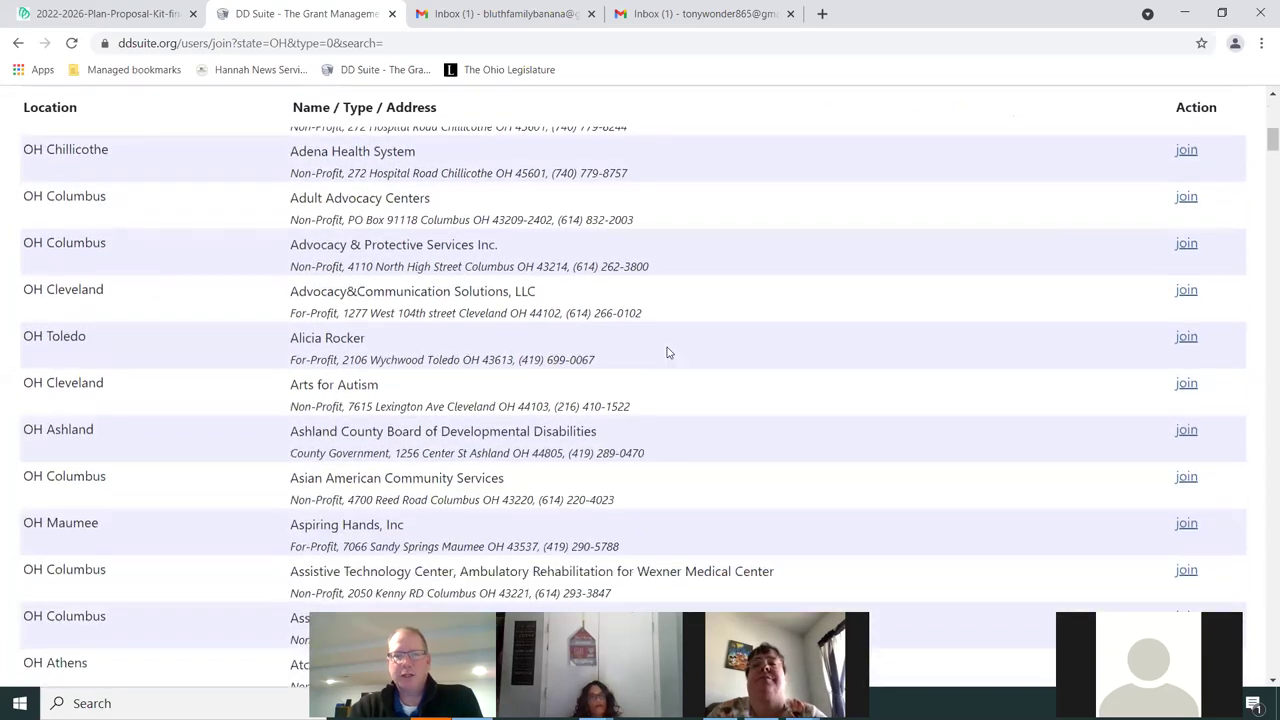
scroll(690, 372, down, 4)
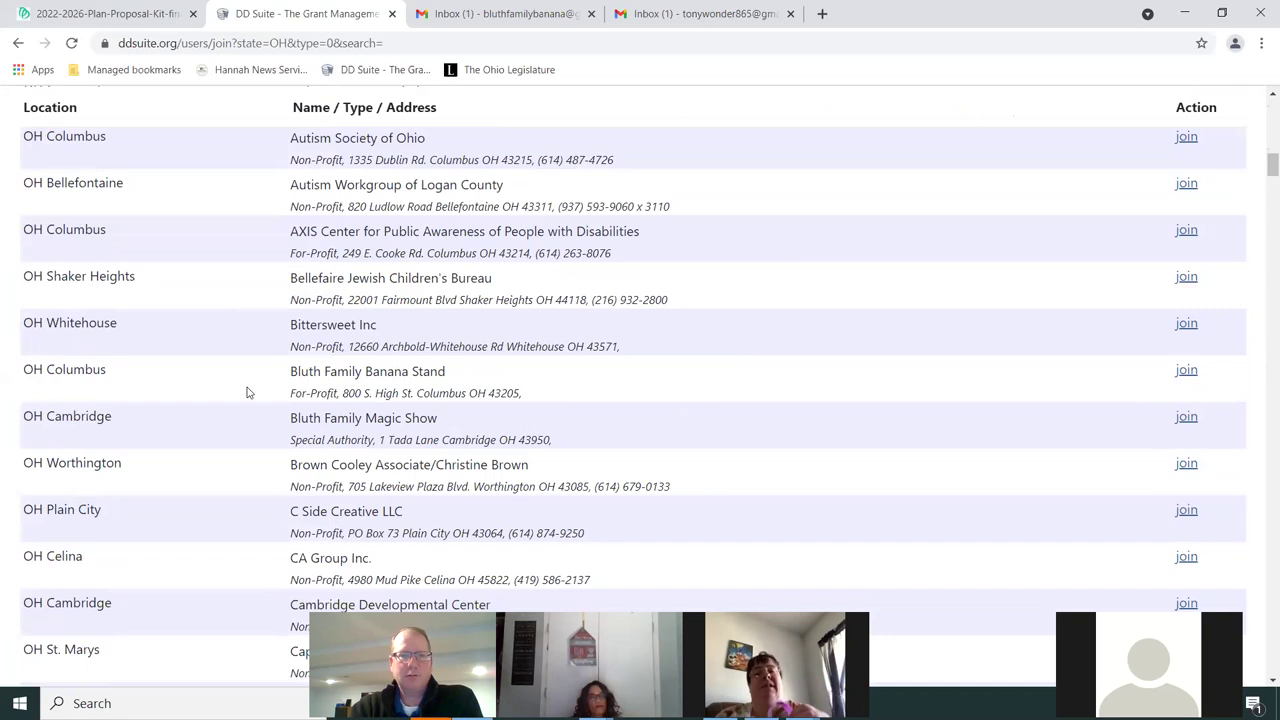
Request to join Bluth Family Banana Stand, confirm, and review its joining information page
click(1186, 370)
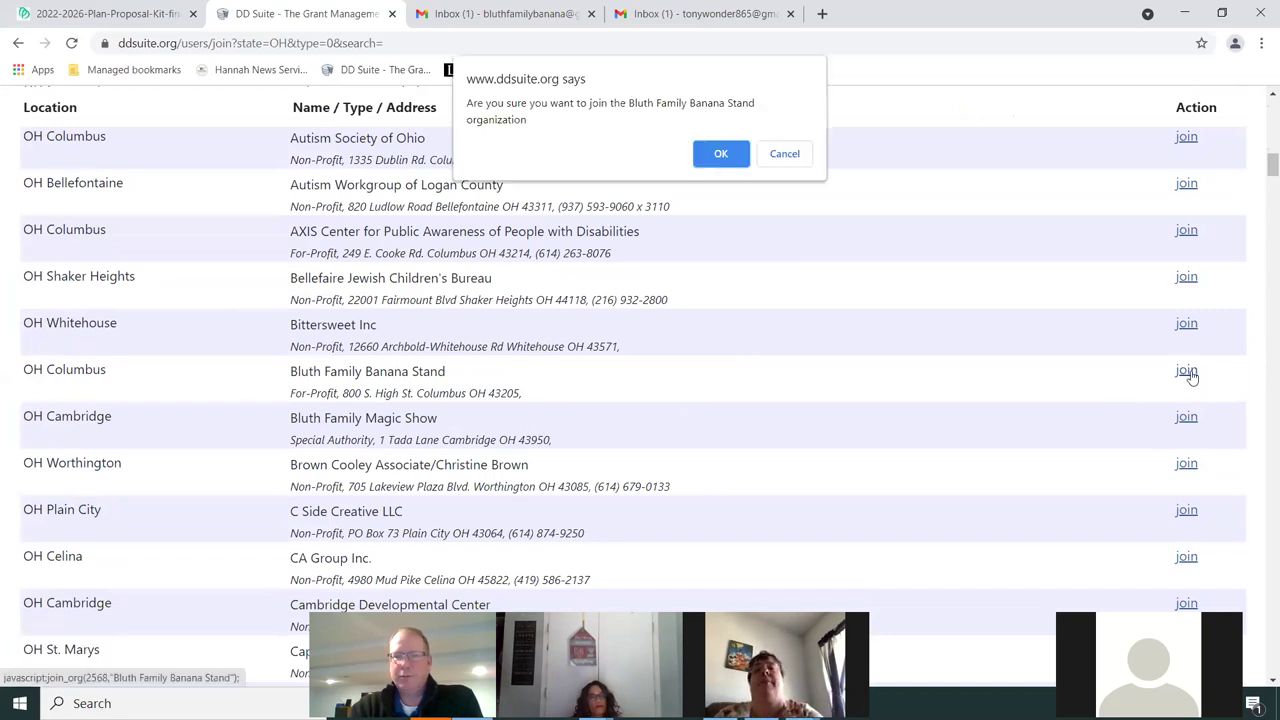
click(719, 156)
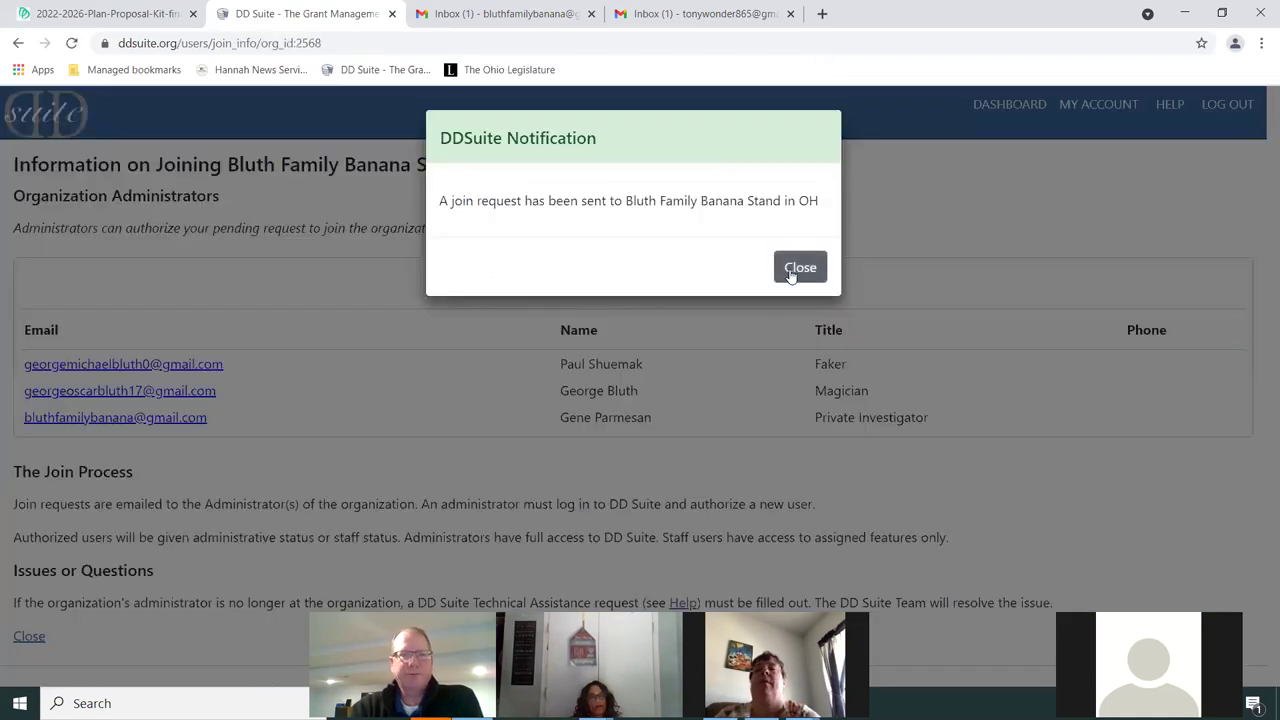
click(799, 268)
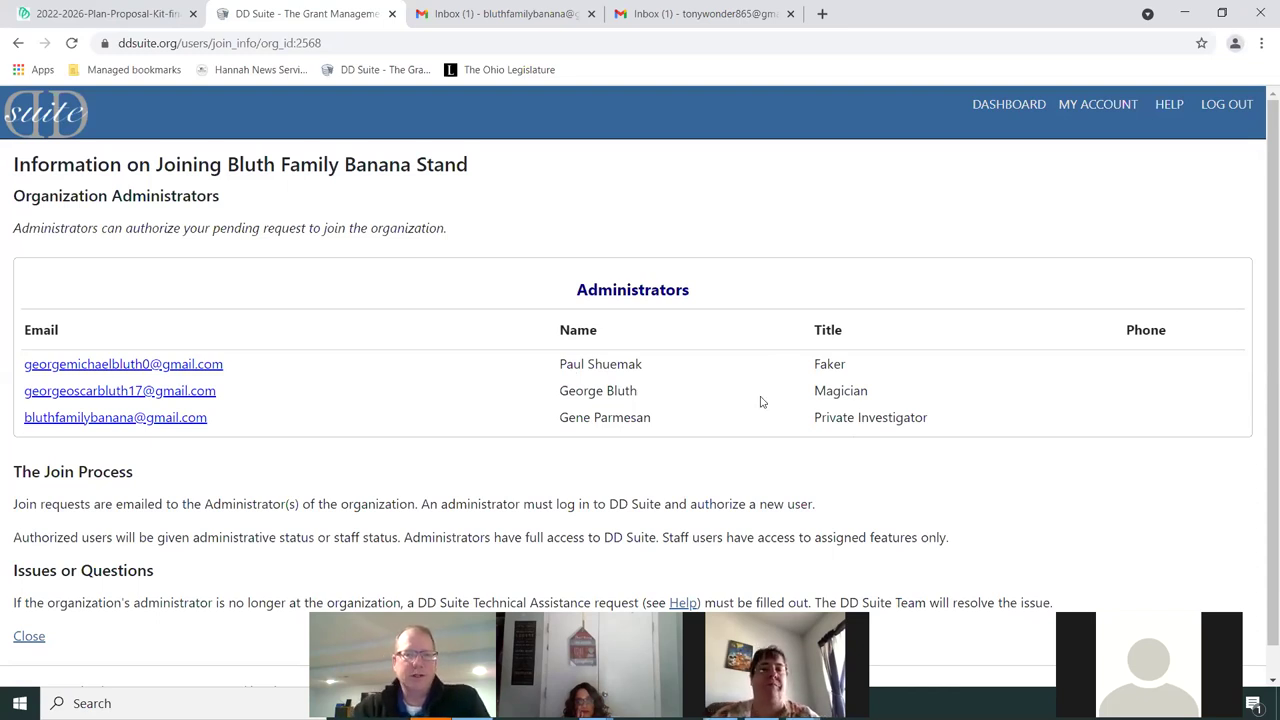
scroll(350, 408, down, 1)
scroll(376, 414, up, 1)
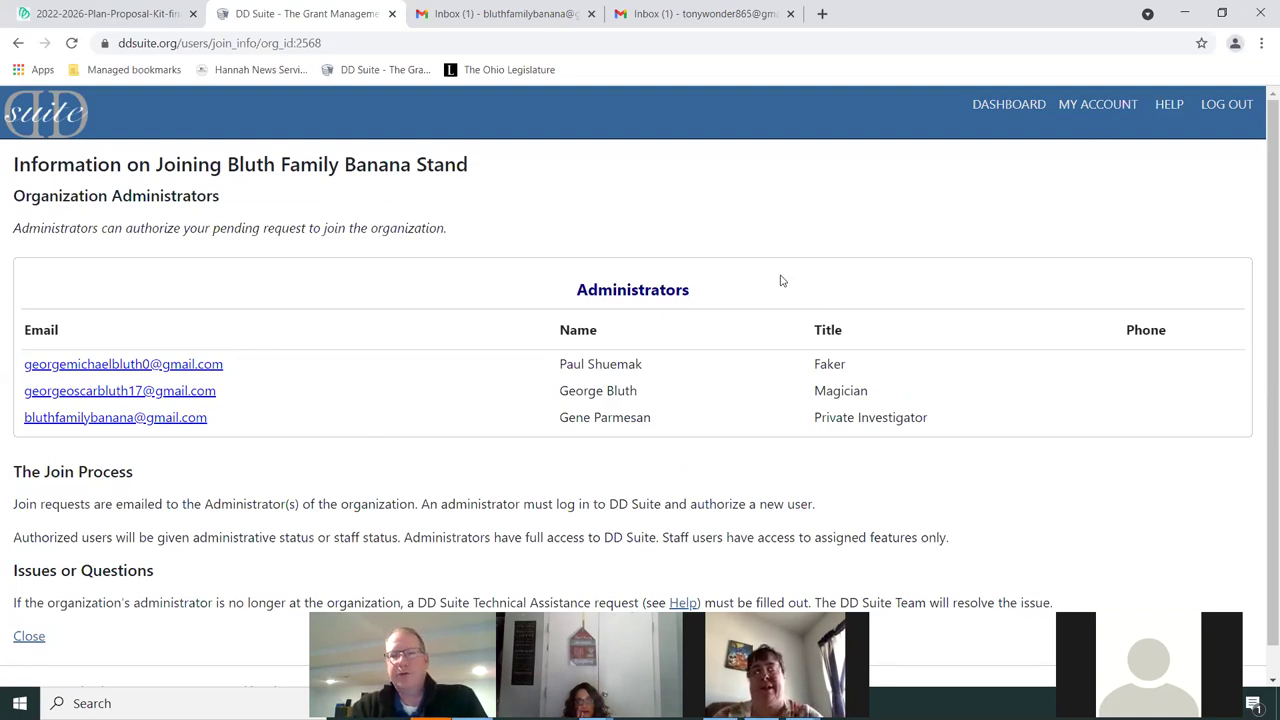
Log out and sign back in as the organization administrator using the saved login
click(1224, 110)
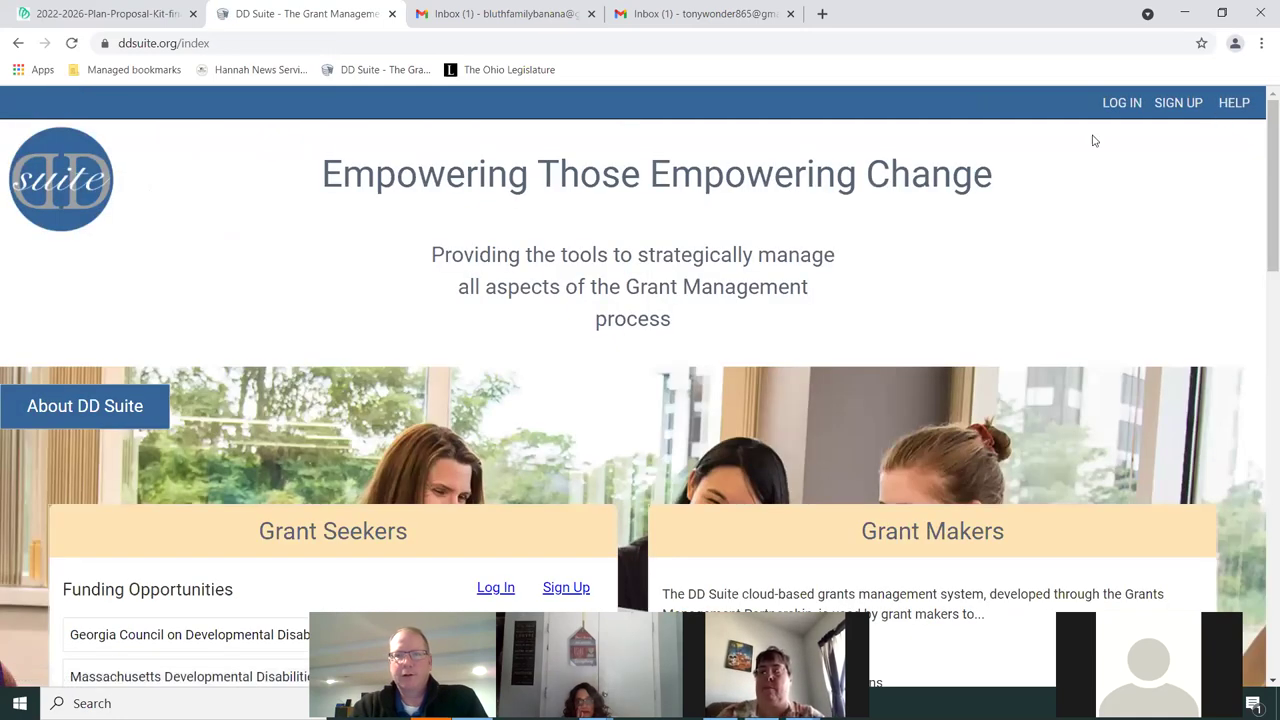
click(1116, 106)
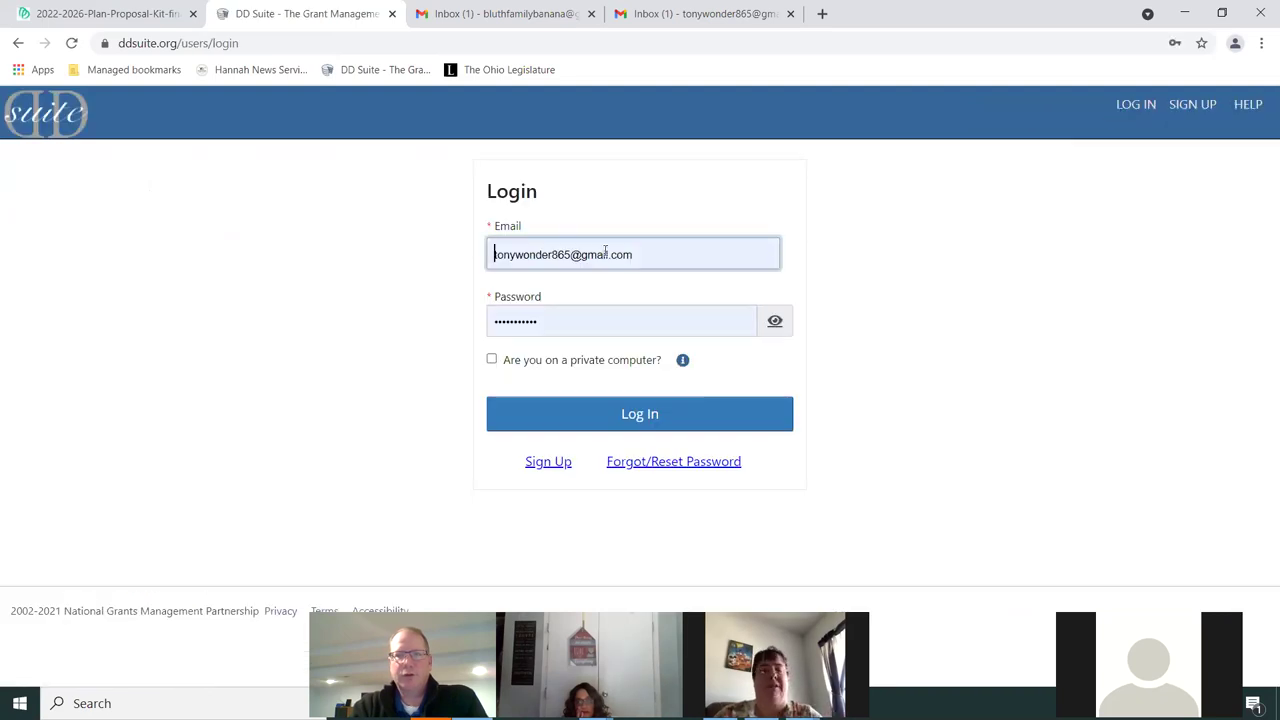
click(628, 253)
click(582, 344)
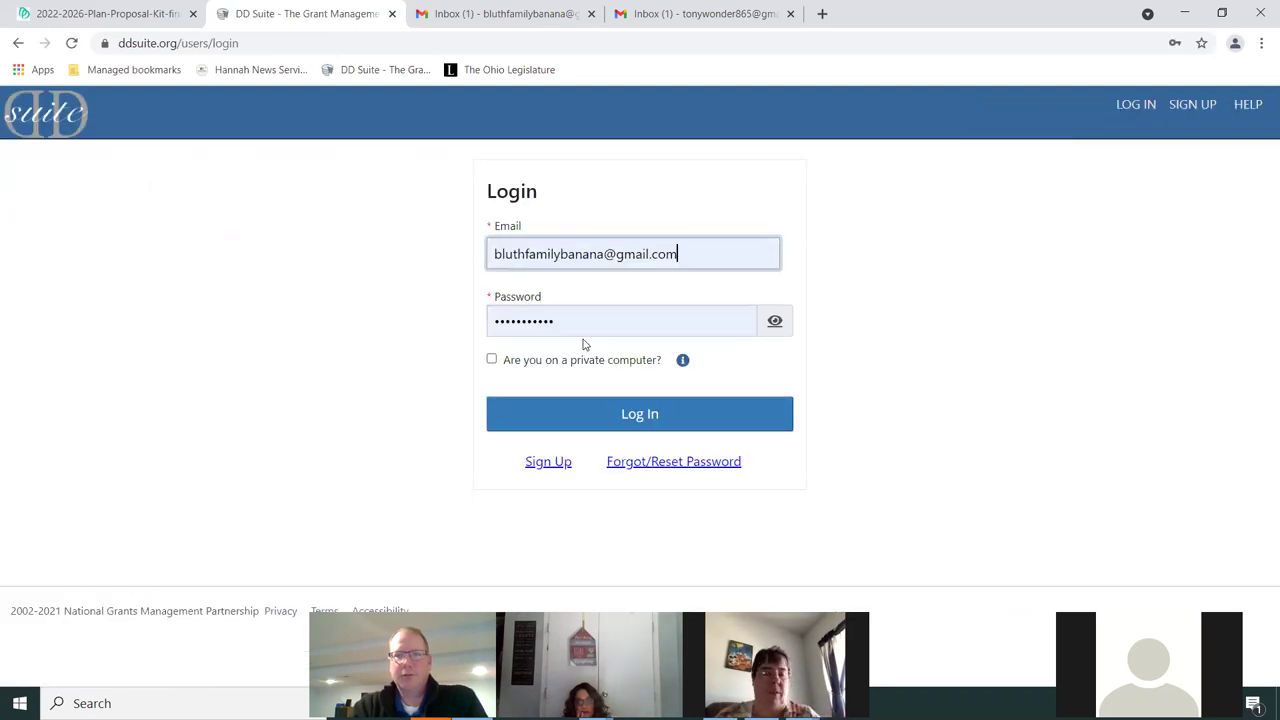
click(629, 419)
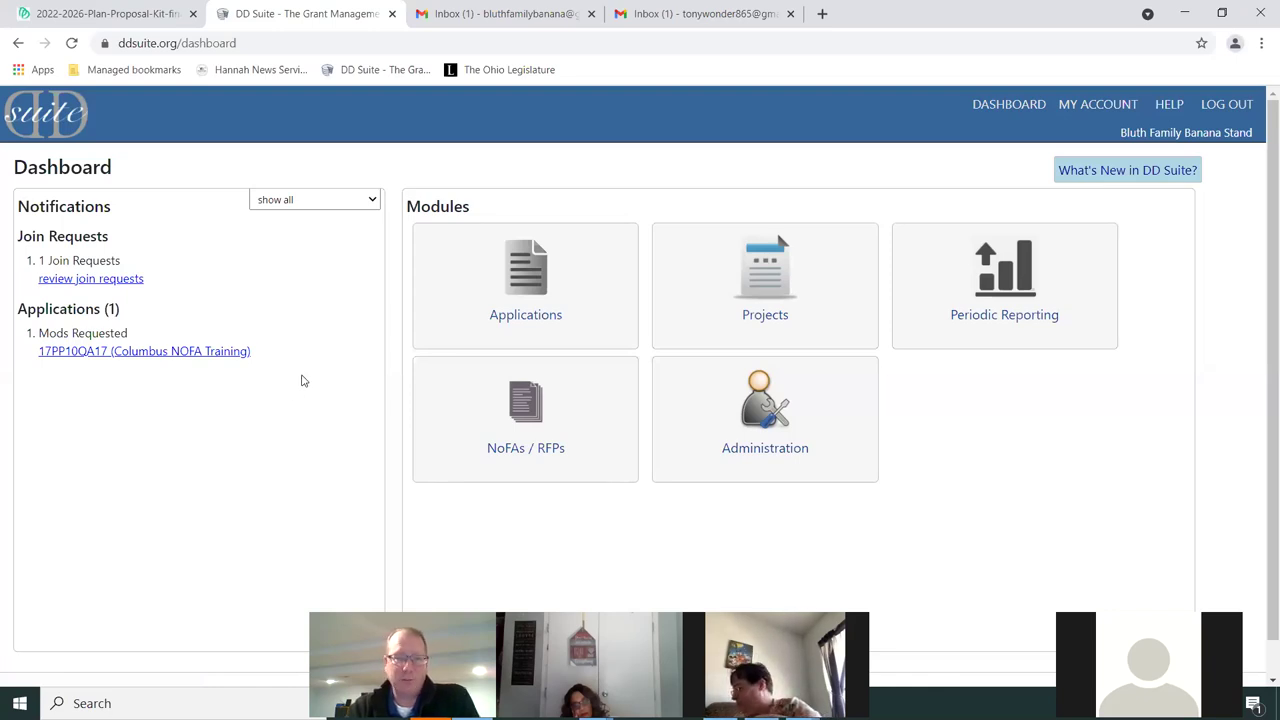
Open the pending join request's user settings and keep the access level at Grantee Staff
click(90, 280)
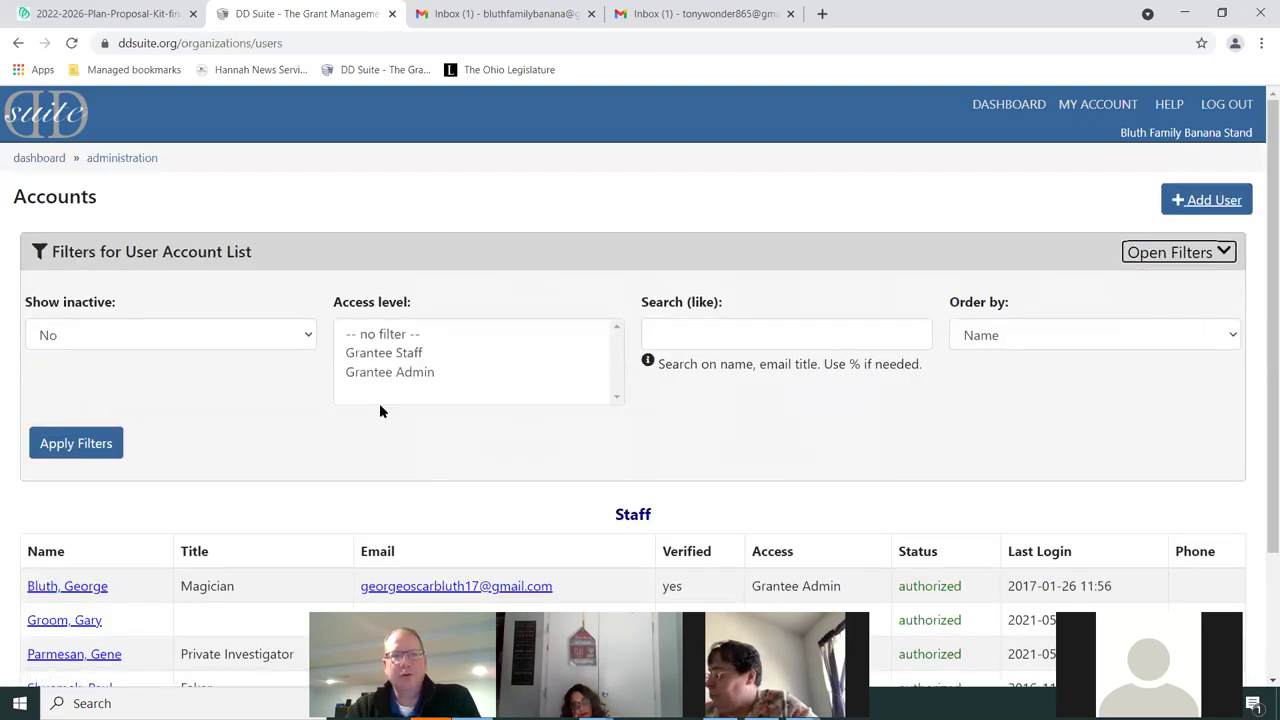
scroll(291, 400, down, 1)
scroll(298, 349, down, 1)
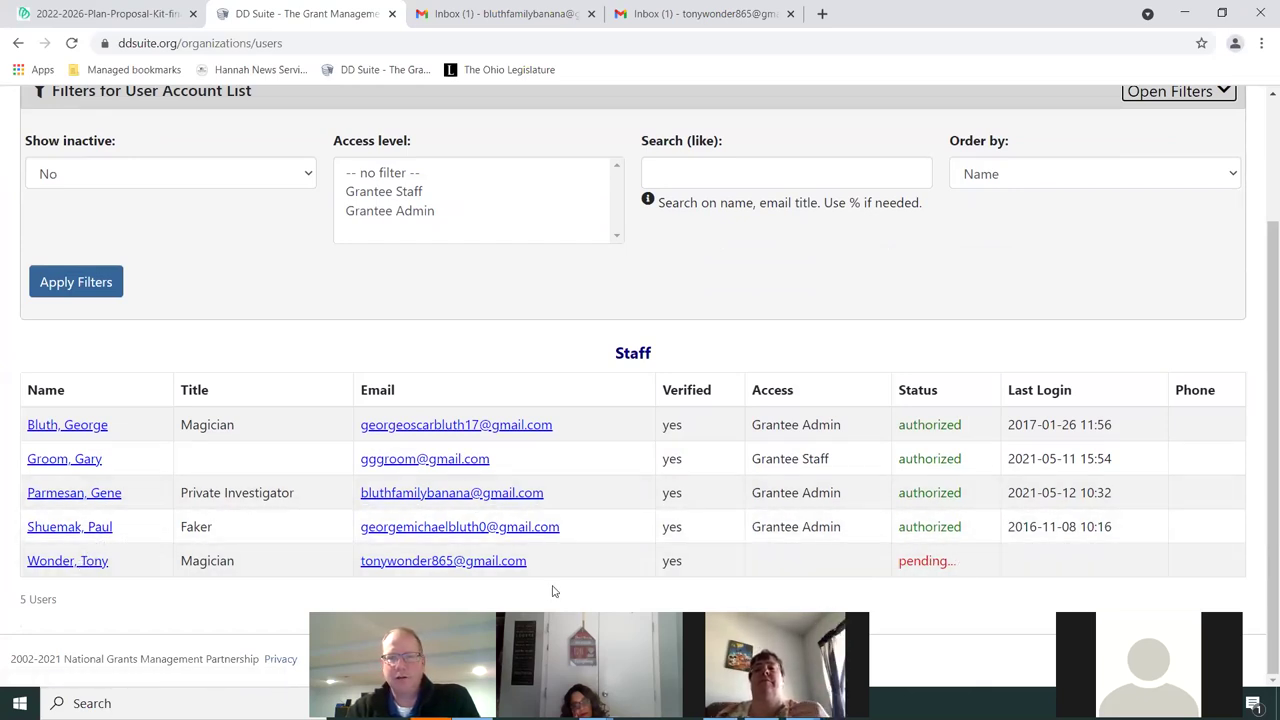
click(58, 562)
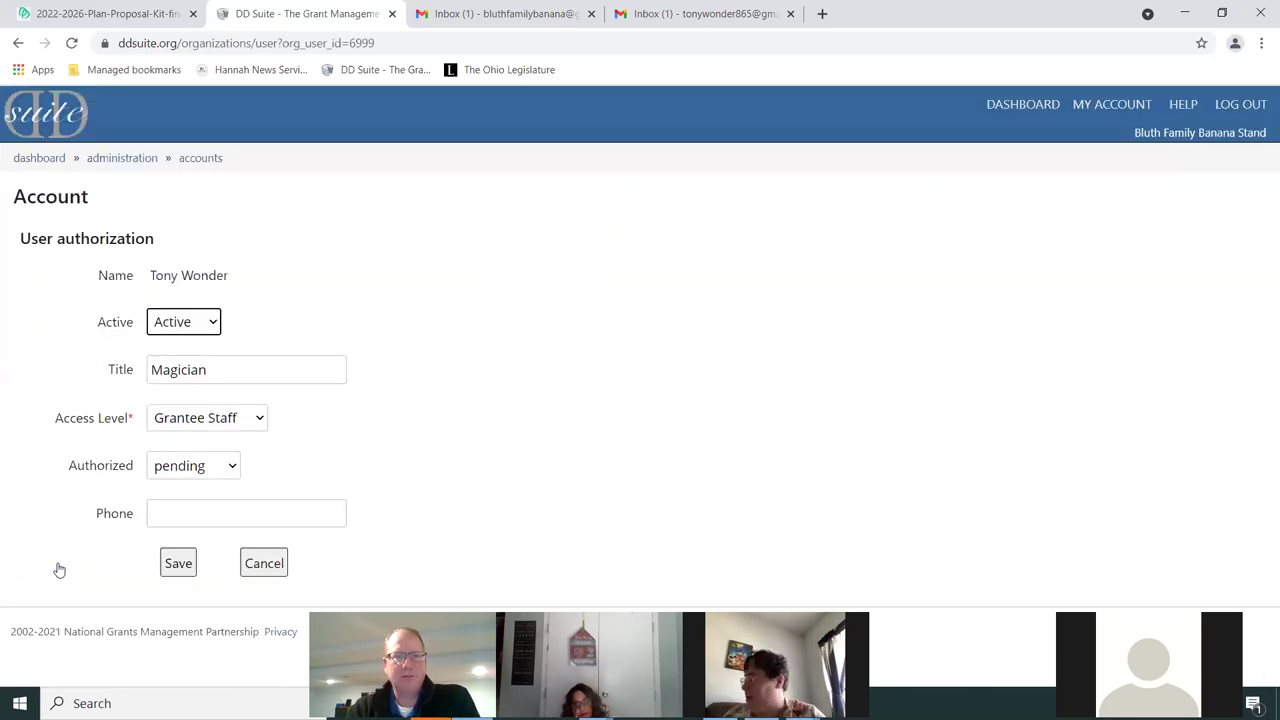
click(230, 425)
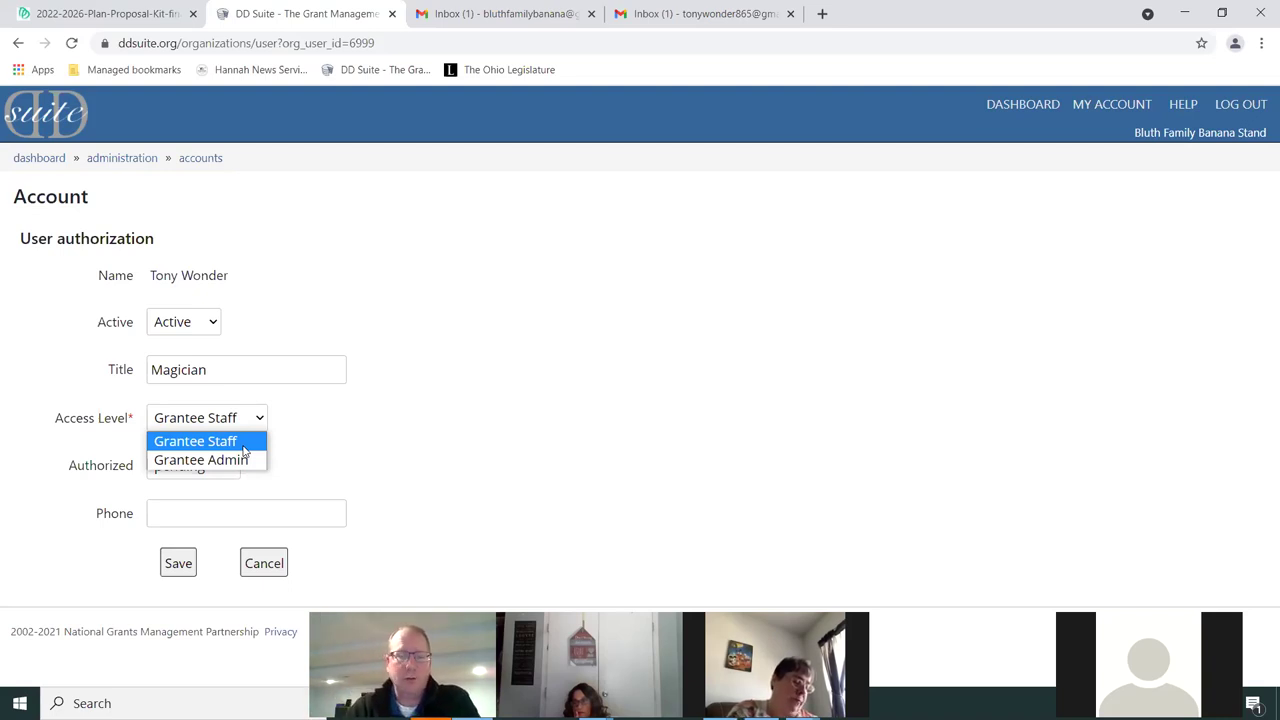
click(241, 450)
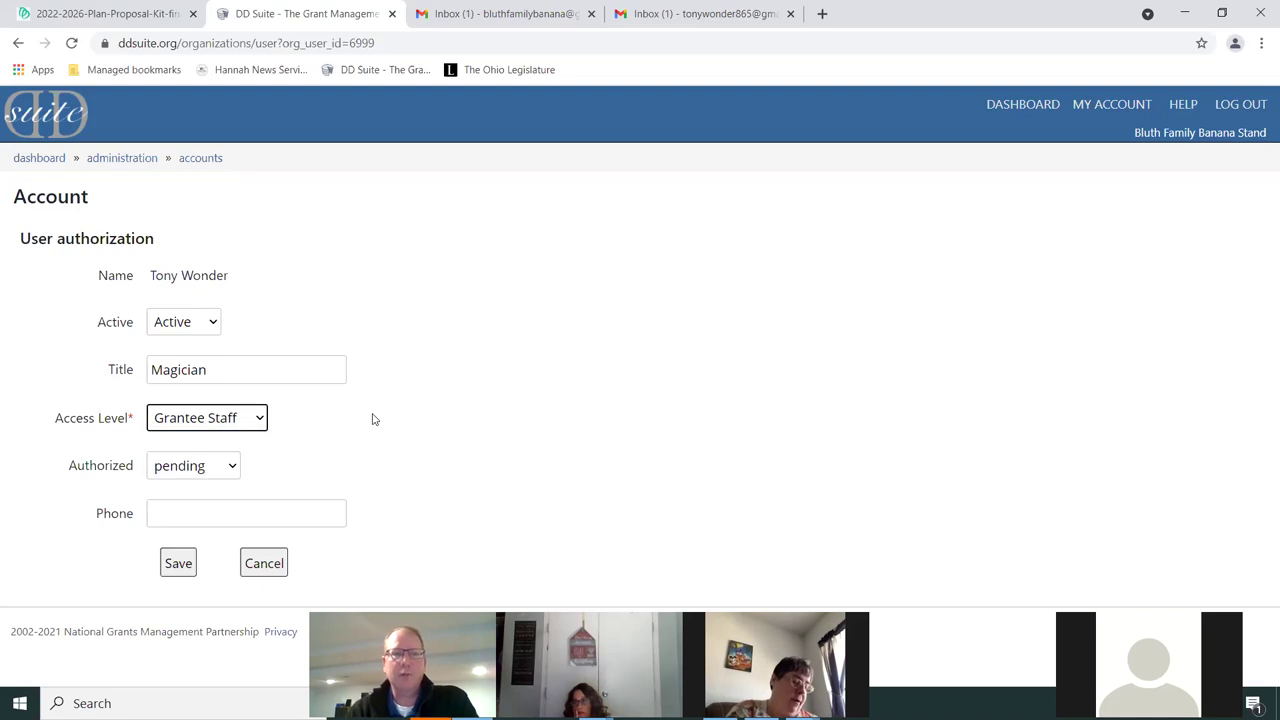
Set the user's status to authorized and save the changes
click(233, 469)
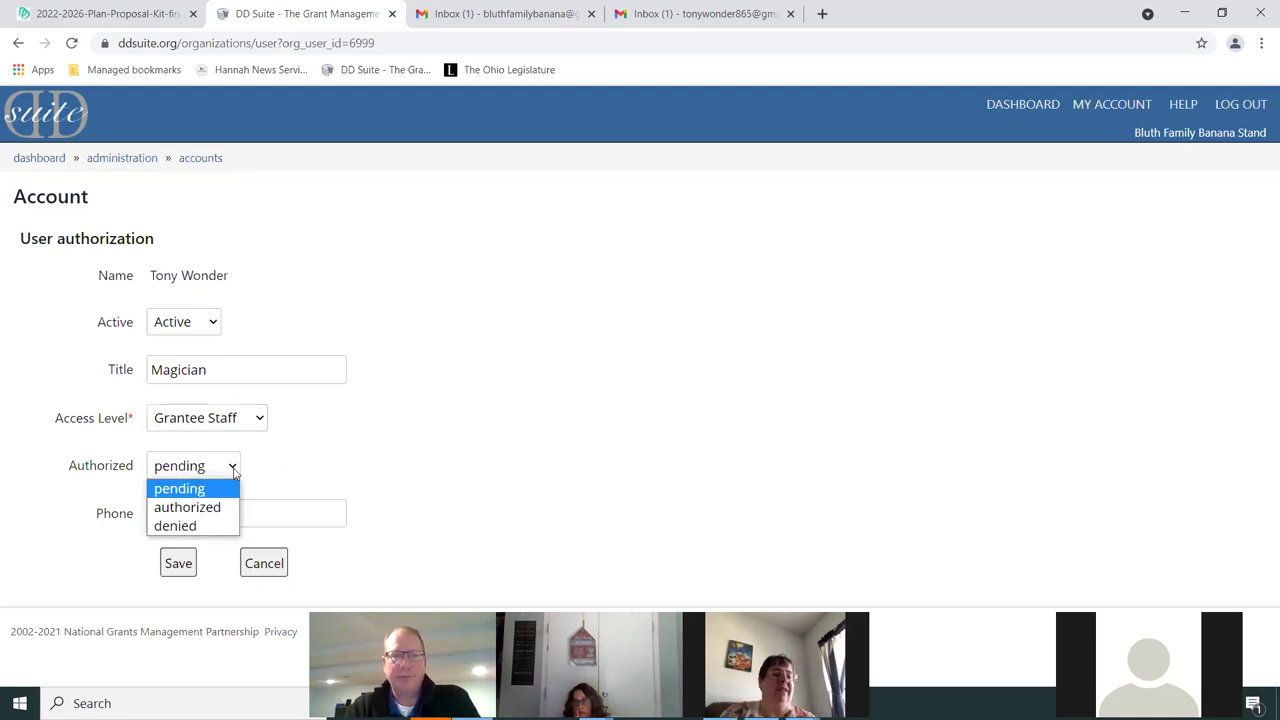
click(197, 510)
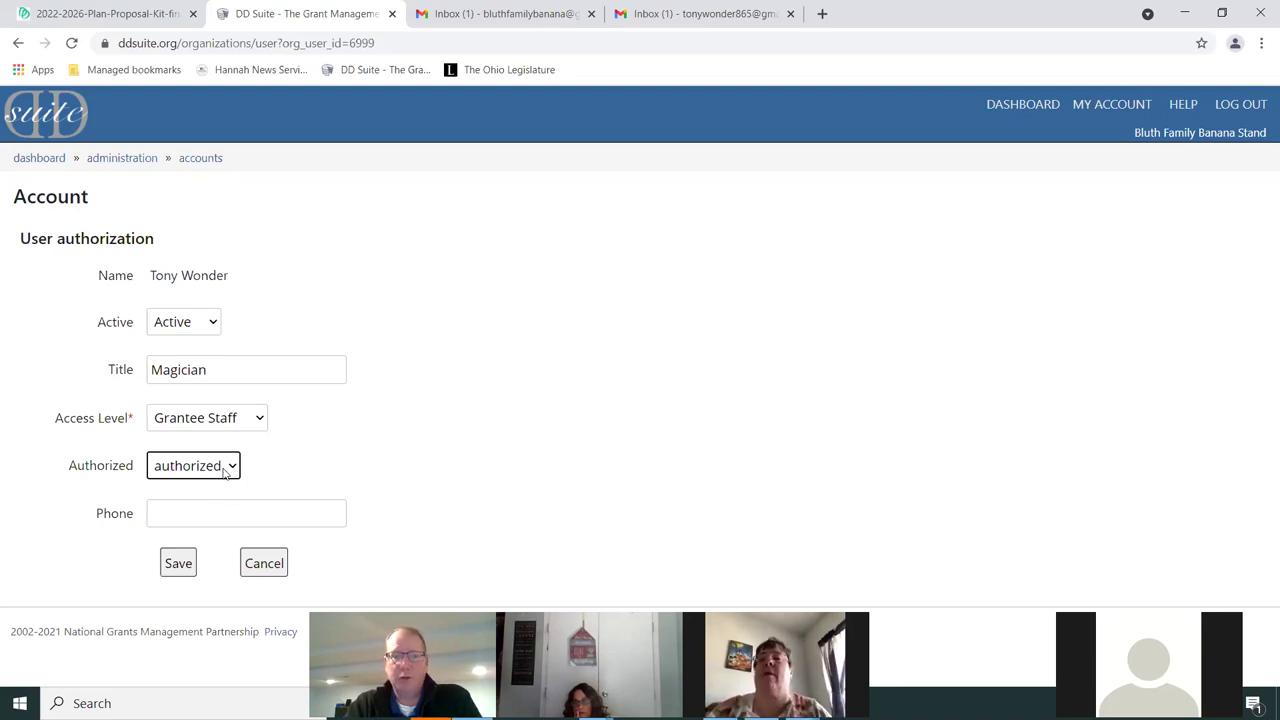
click(226, 474)
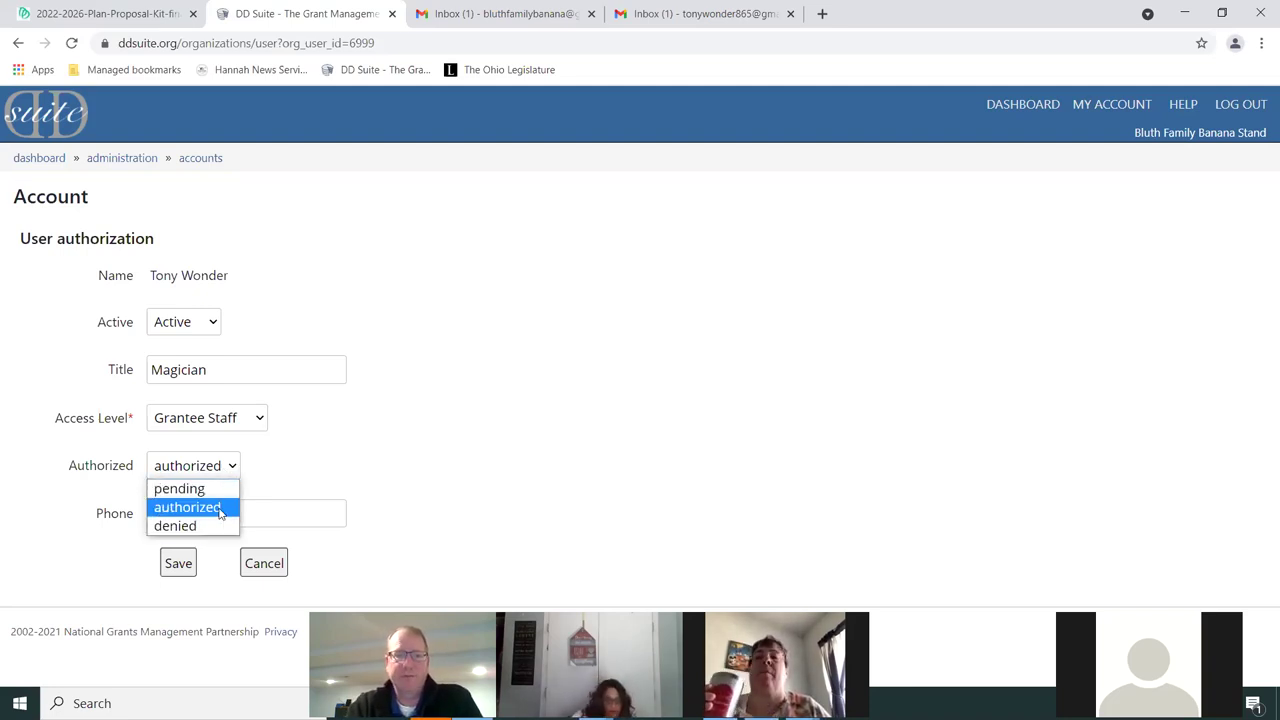
click(220, 510)
click(178, 564)
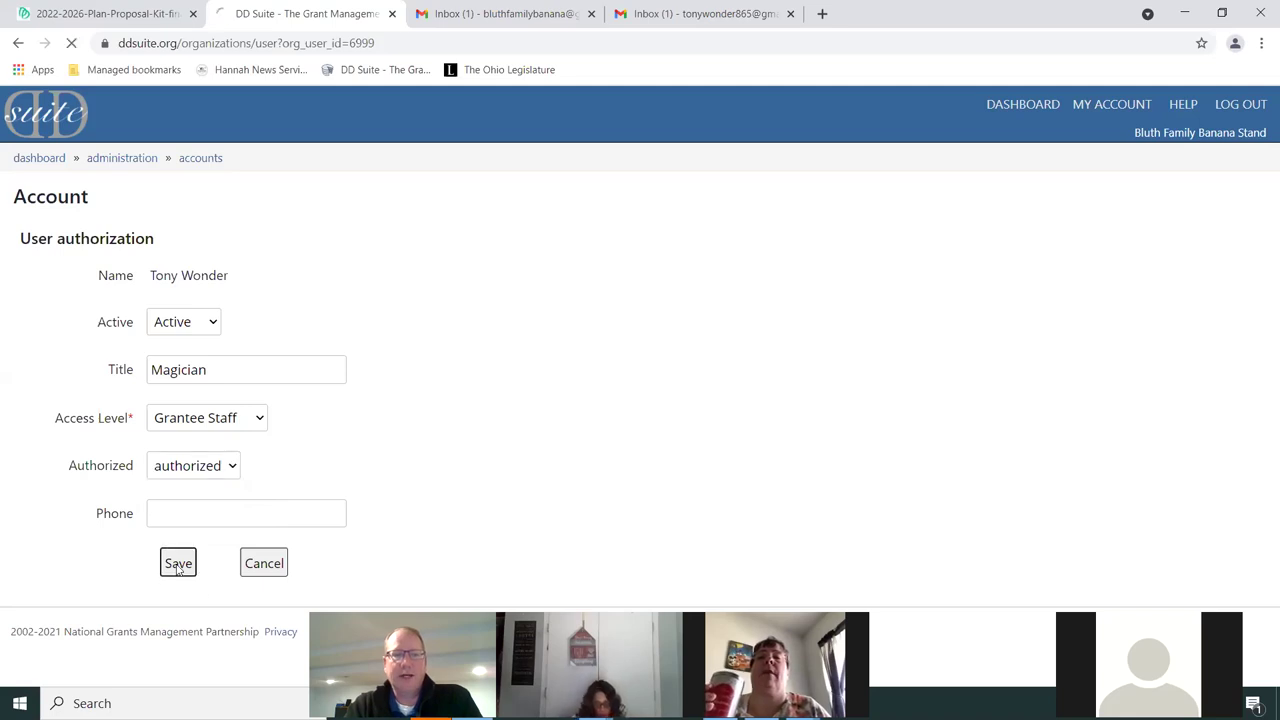
click(785, 270)
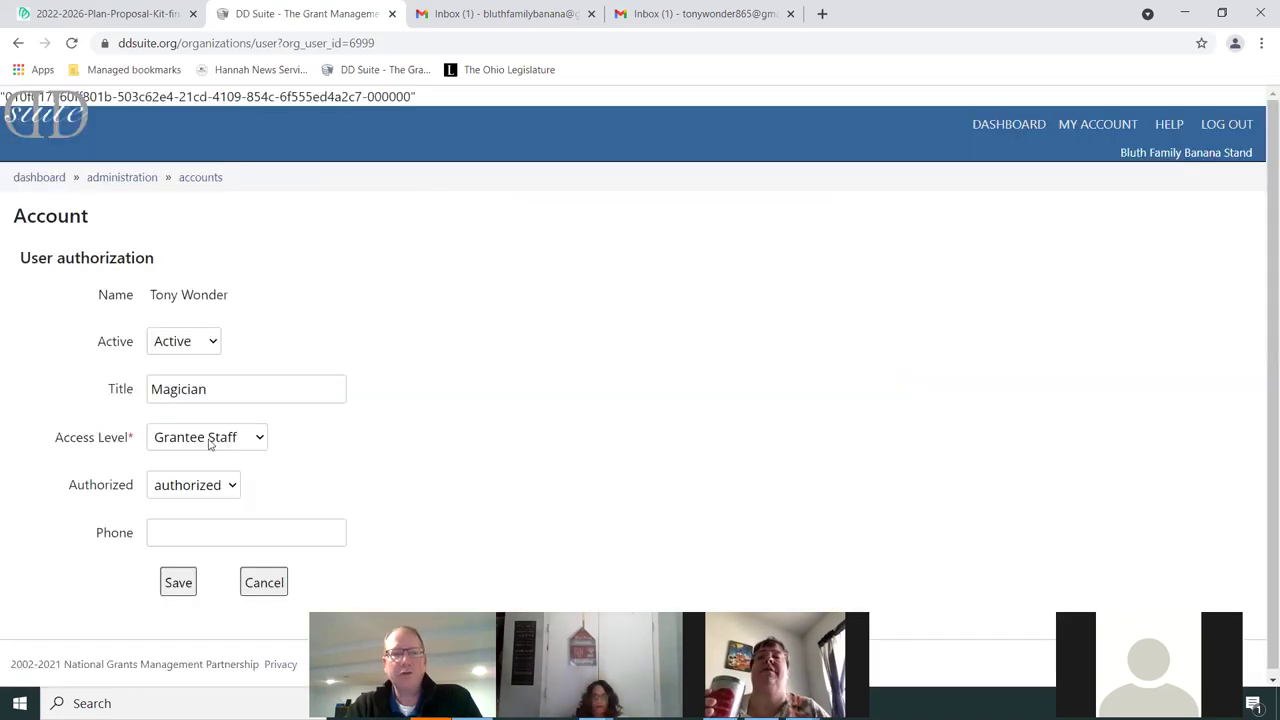
click(175, 531)
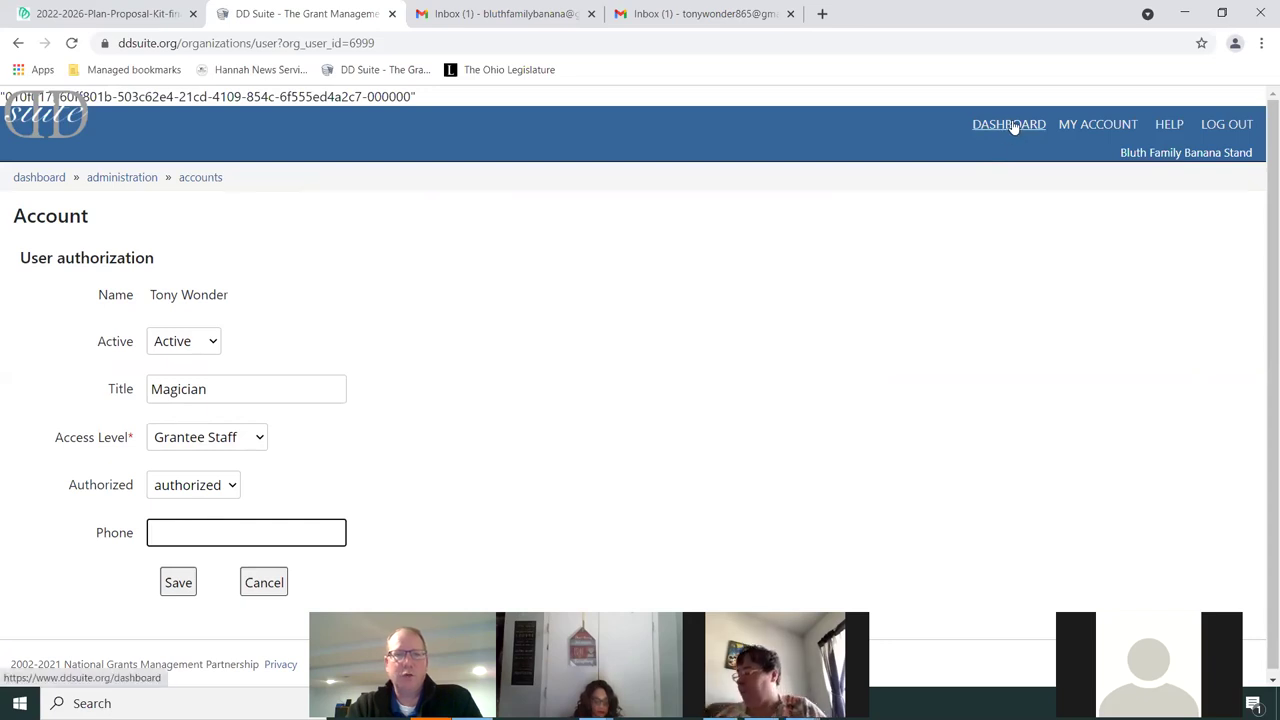
click(200, 177)
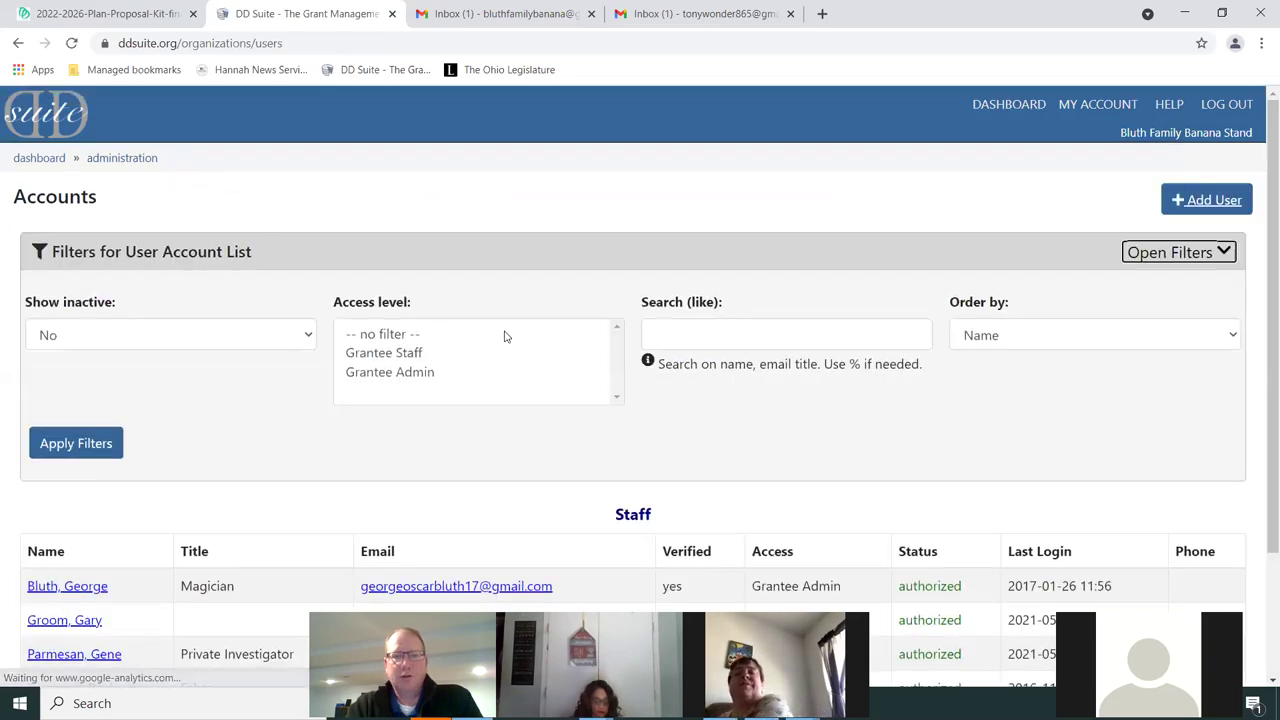
scroll(520, 350, down, 1)
scroll(531, 368, down, 2)
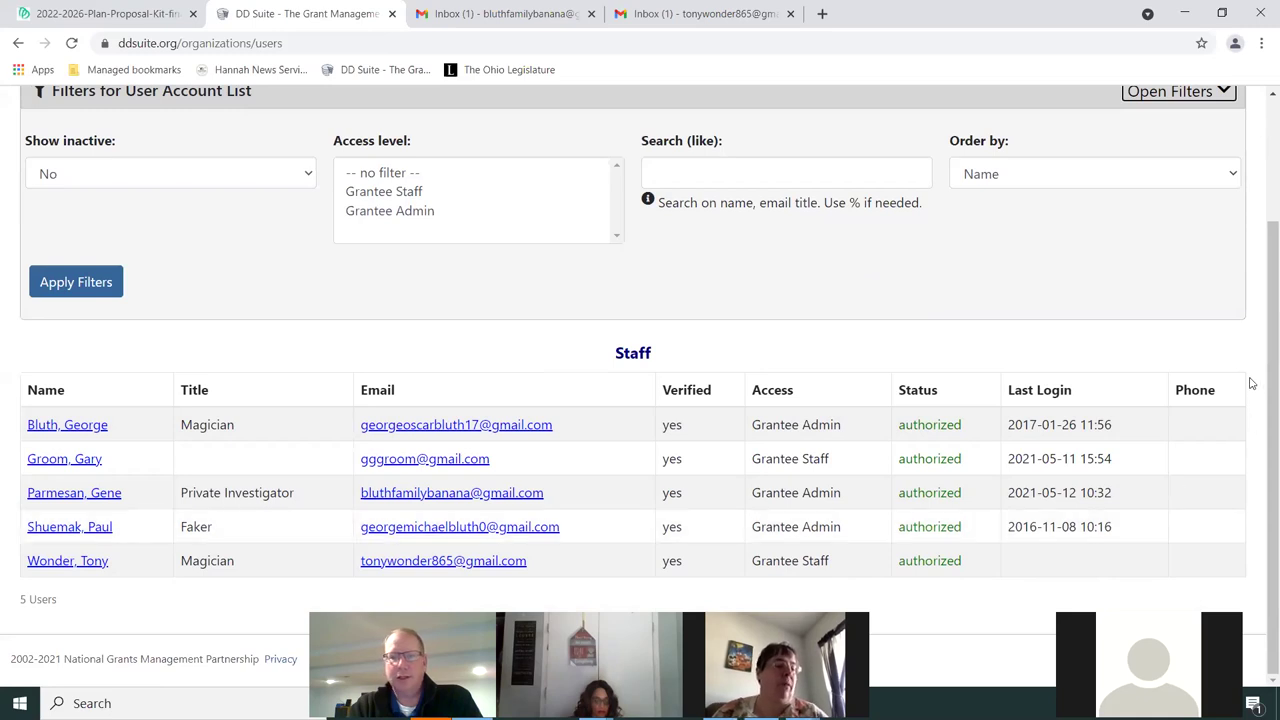
click(86, 430)
Enter the admin's phone number in Phone, save it, and return to the dashboard
click(206, 510)
text(6145555555)
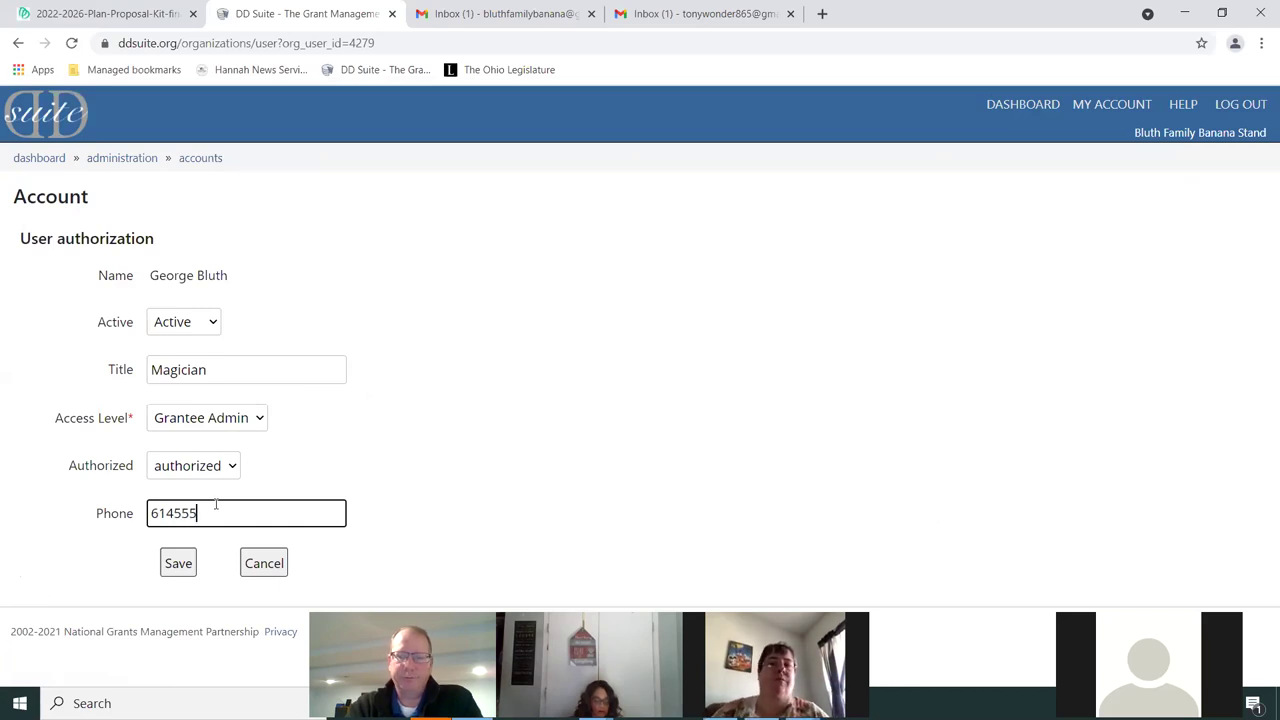
click(178, 566)
click(829, 261)
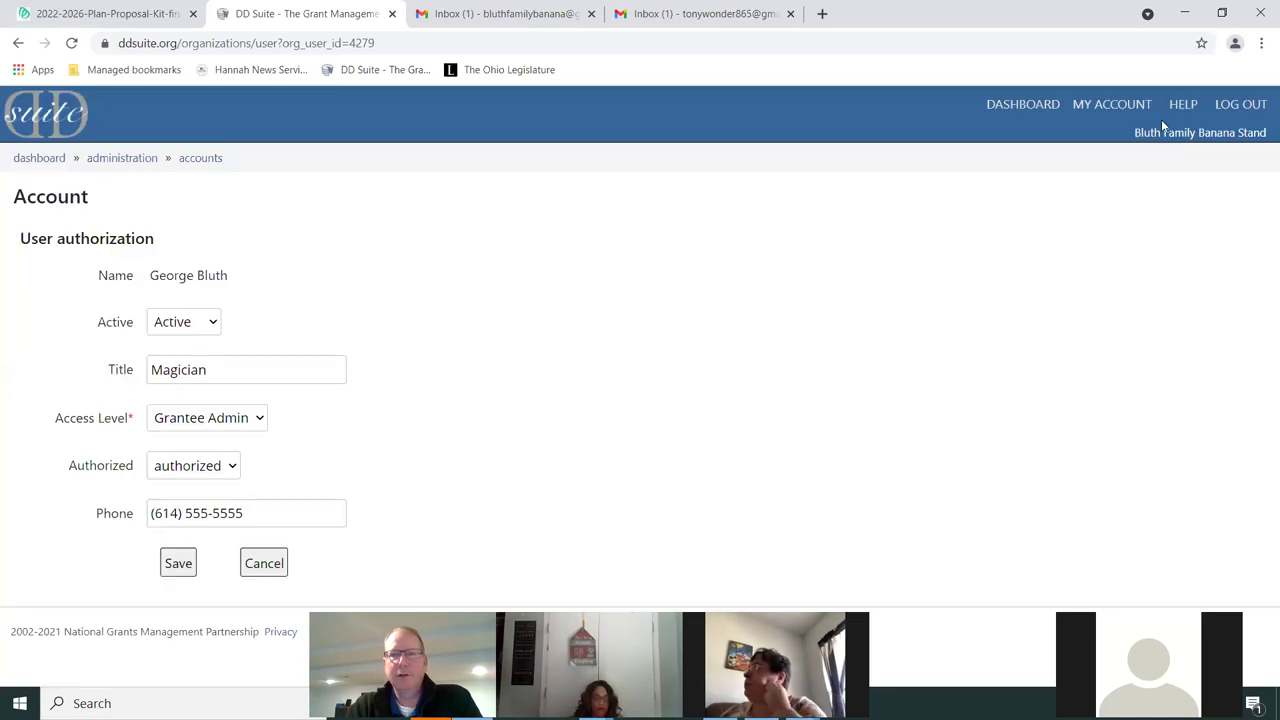
click(1020, 106)
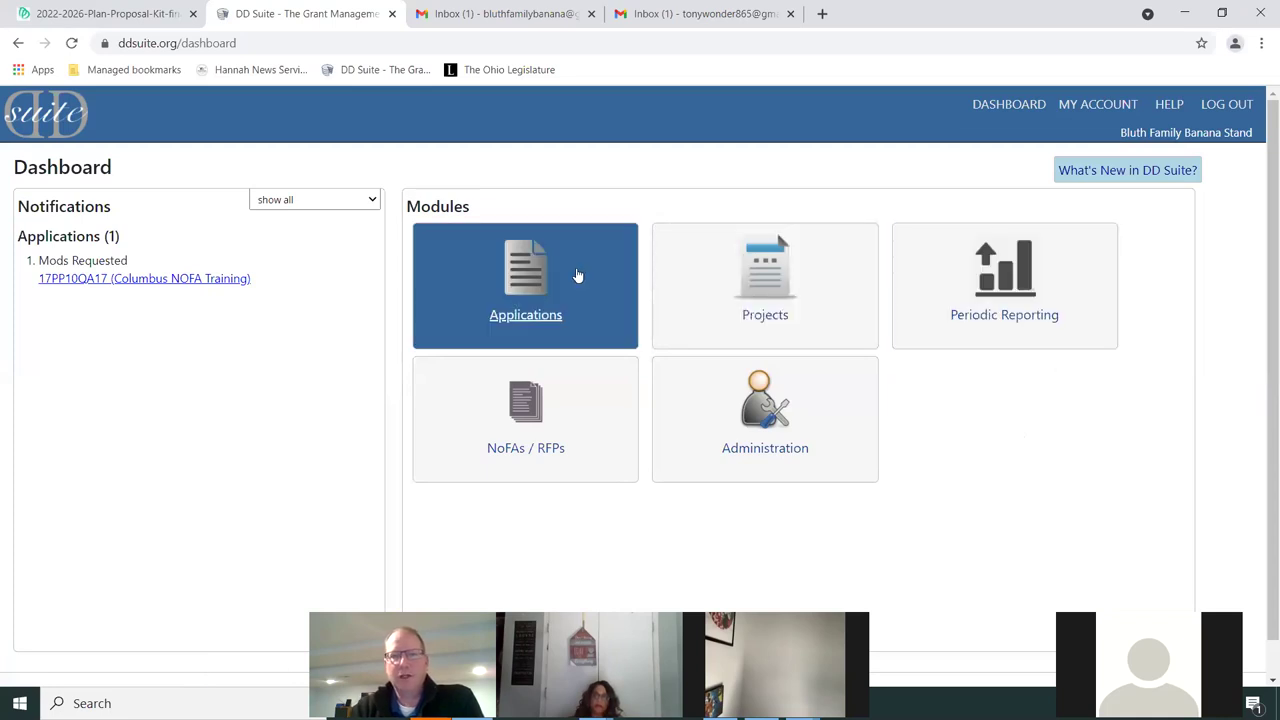
Check the Applications and empty Projects lists, then open the NoFAs / RFPs funding notices
click(530, 288)
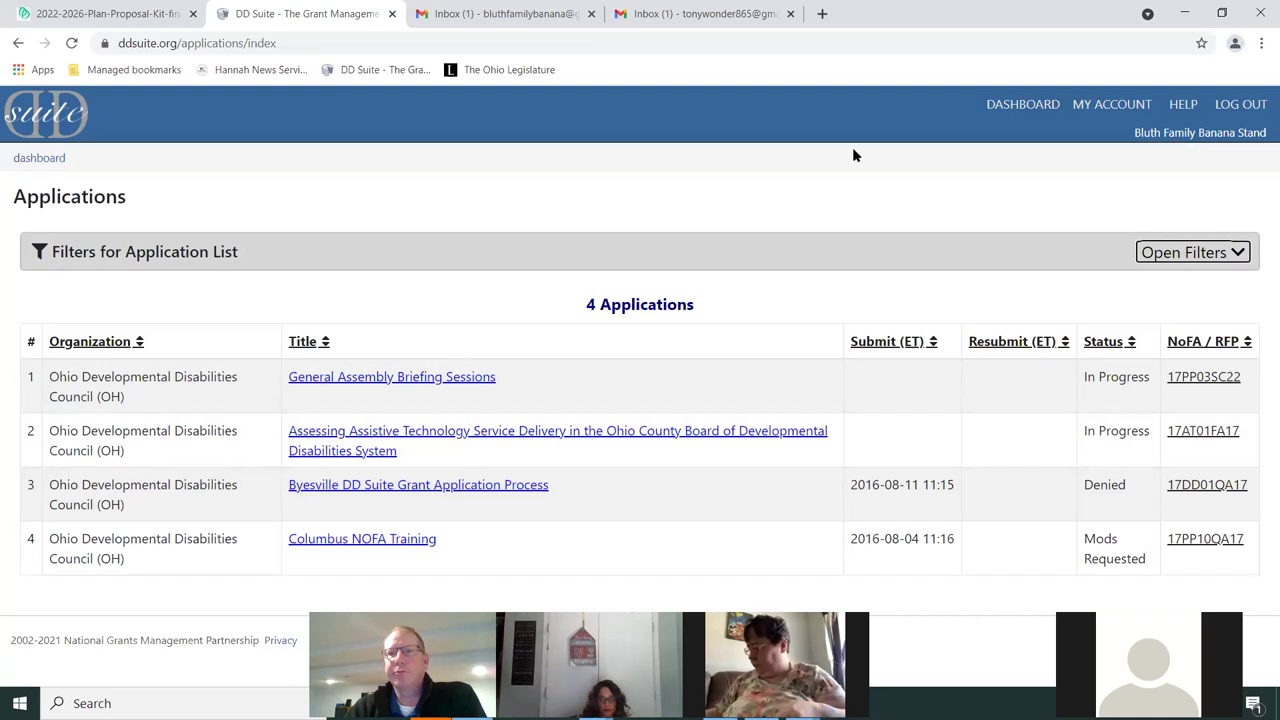
click(1027, 112)
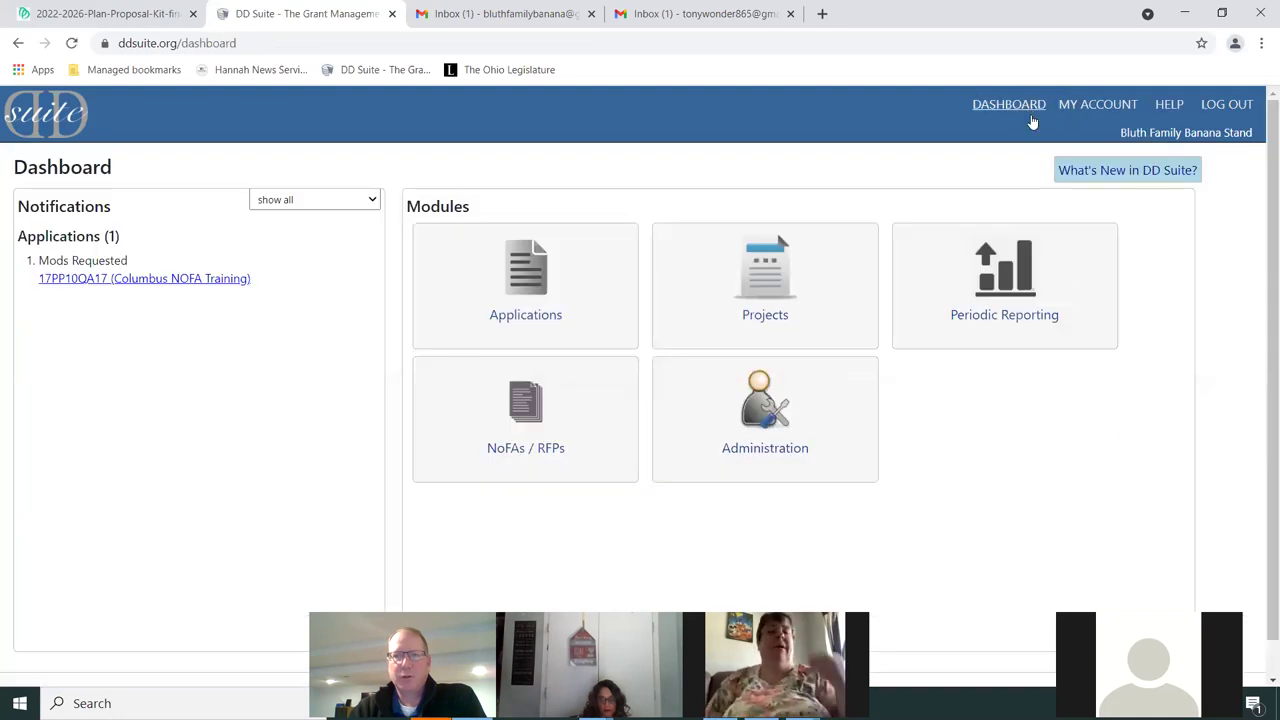
click(764, 297)
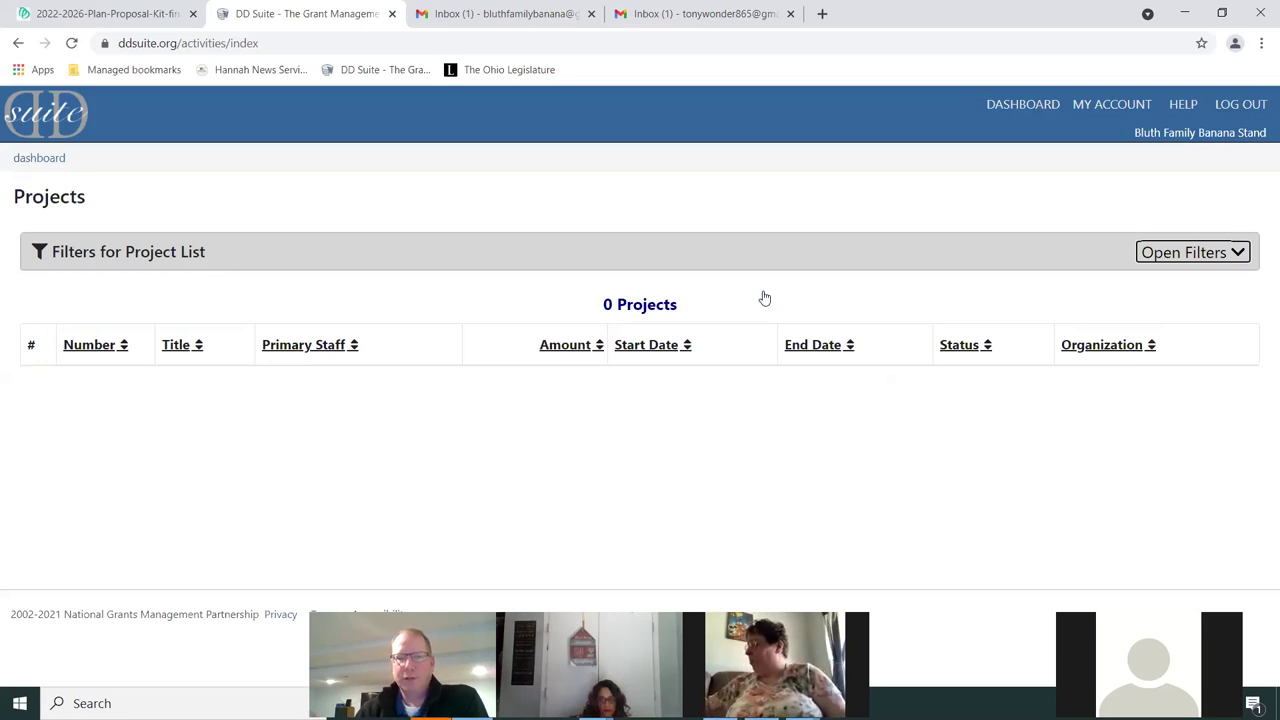
click(1013, 106)
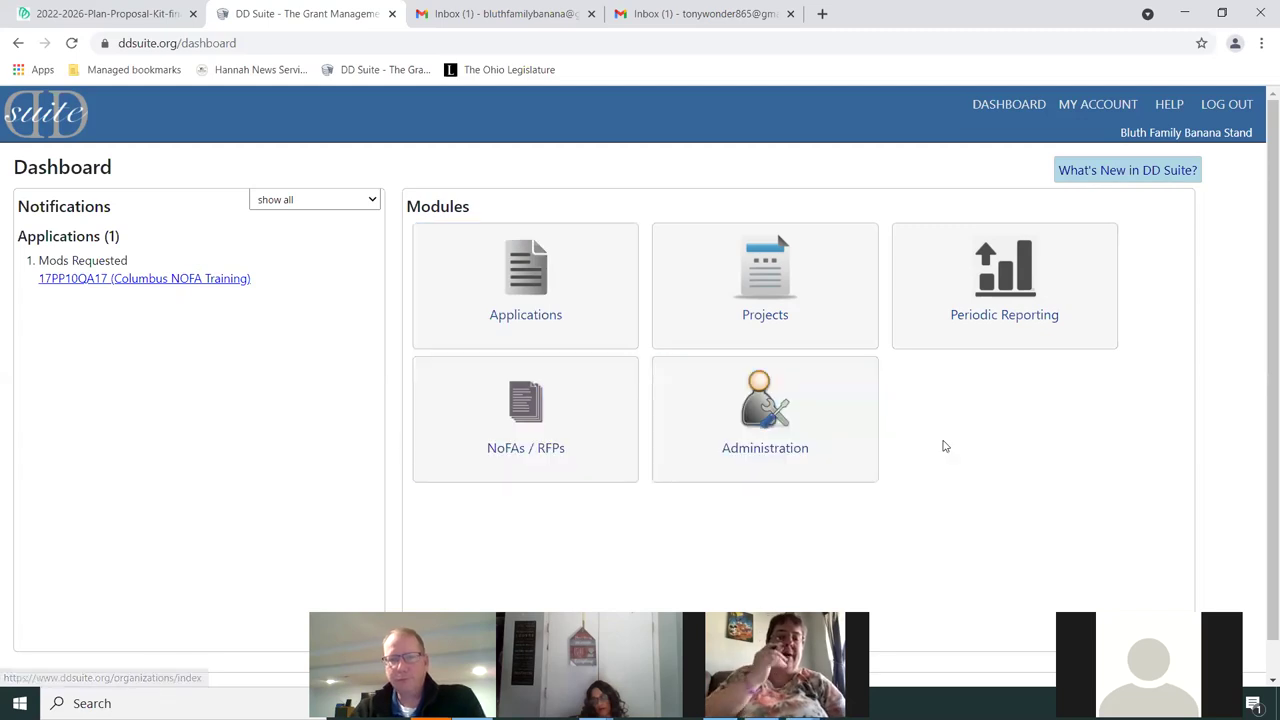
click(537, 451)
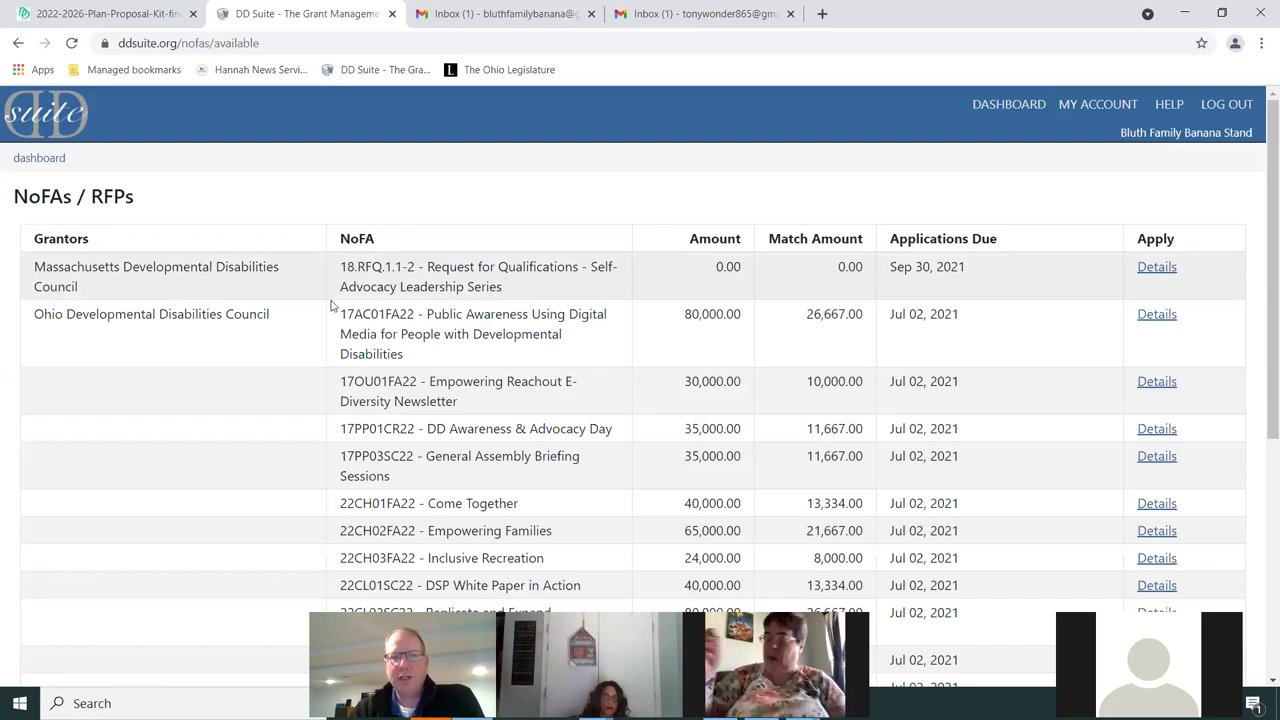
scroll(301, 345, down, 3)
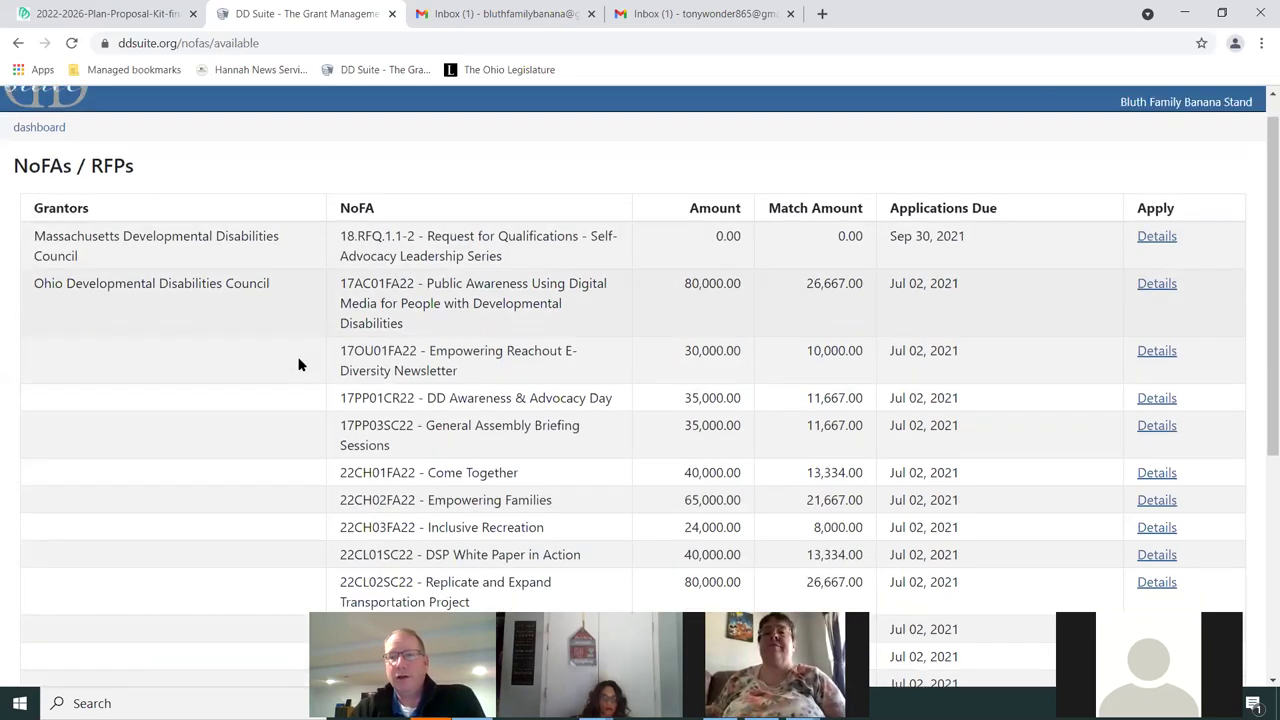
scroll(298, 364, down, 3)
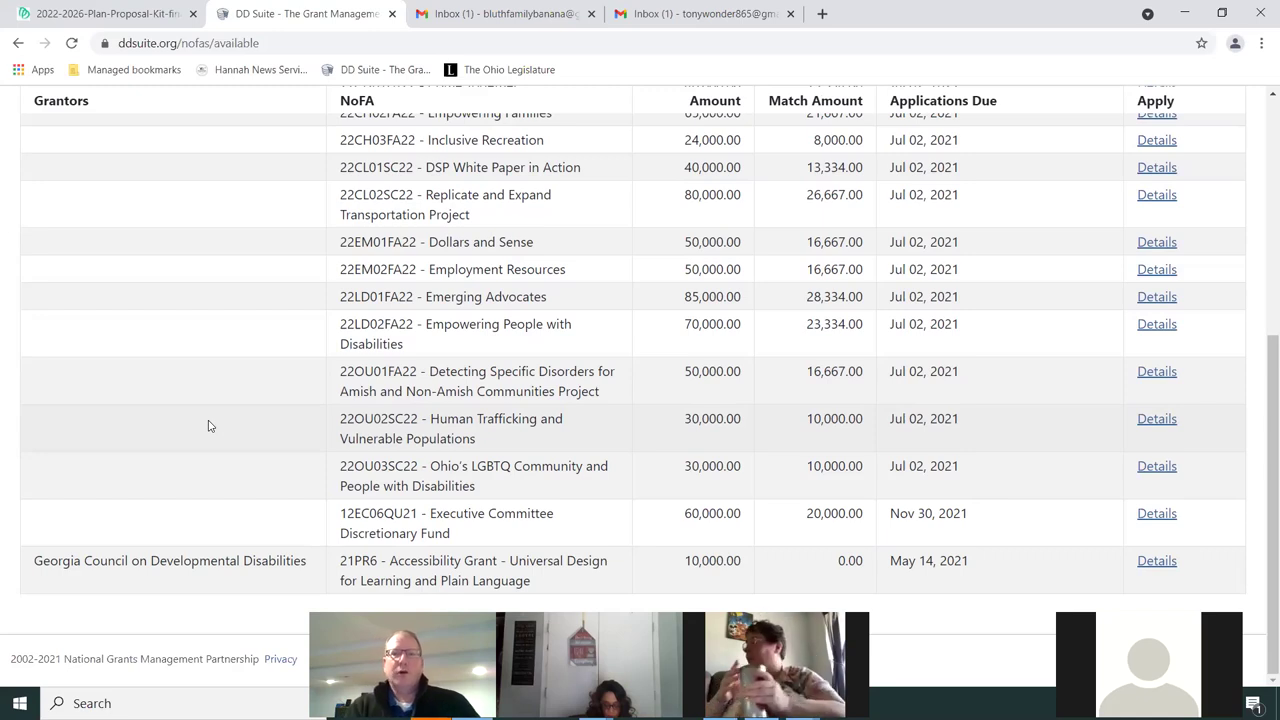
scroll(208, 426, up, 3)
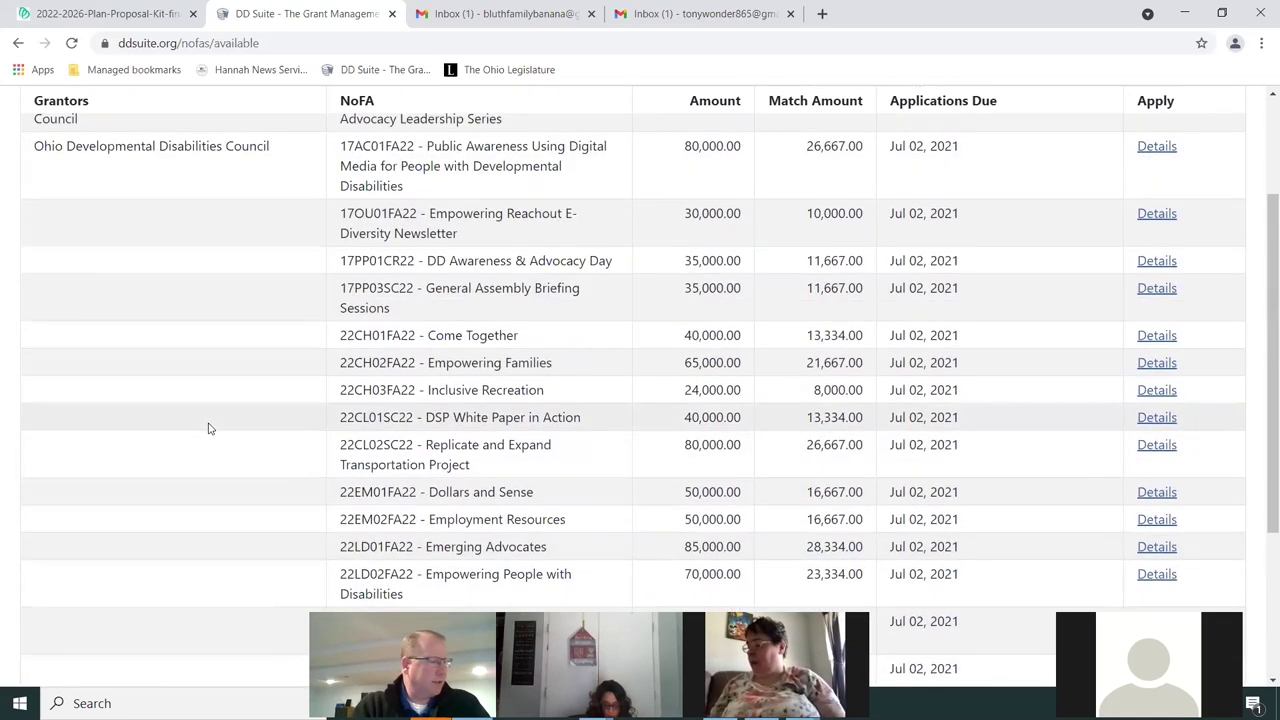
scroll(208, 428, up, 2)
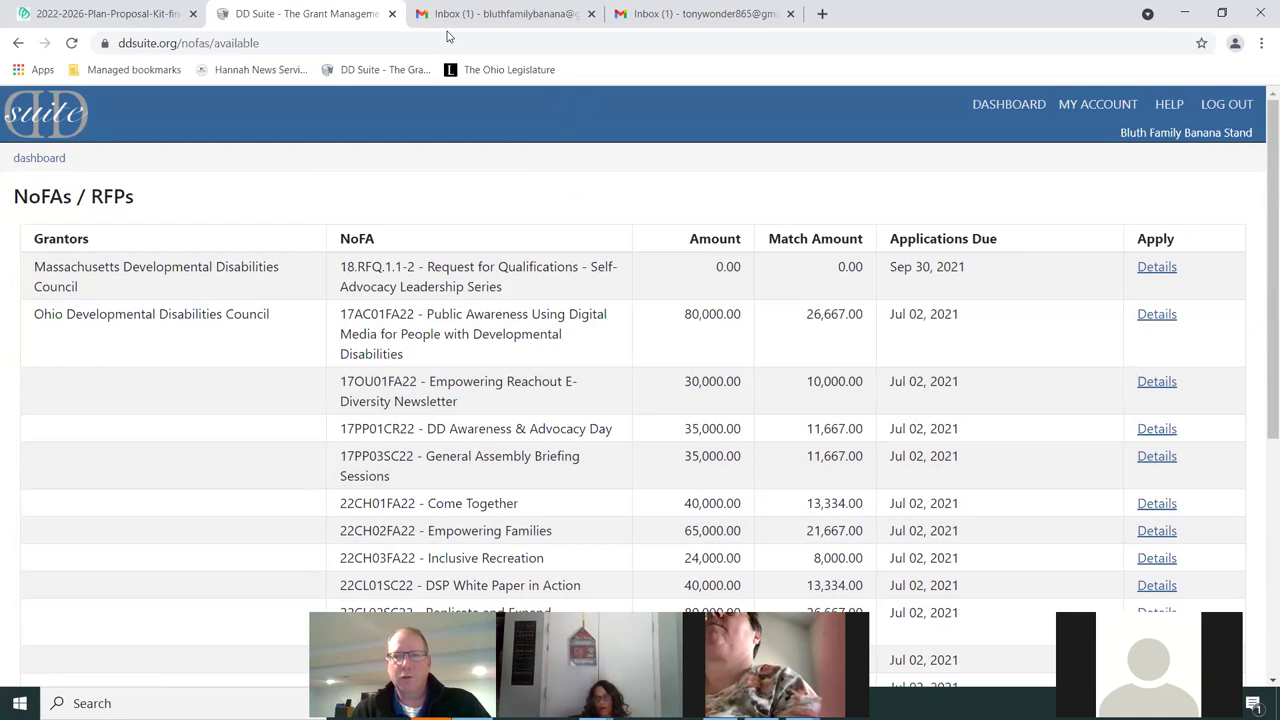
click(1020, 115)
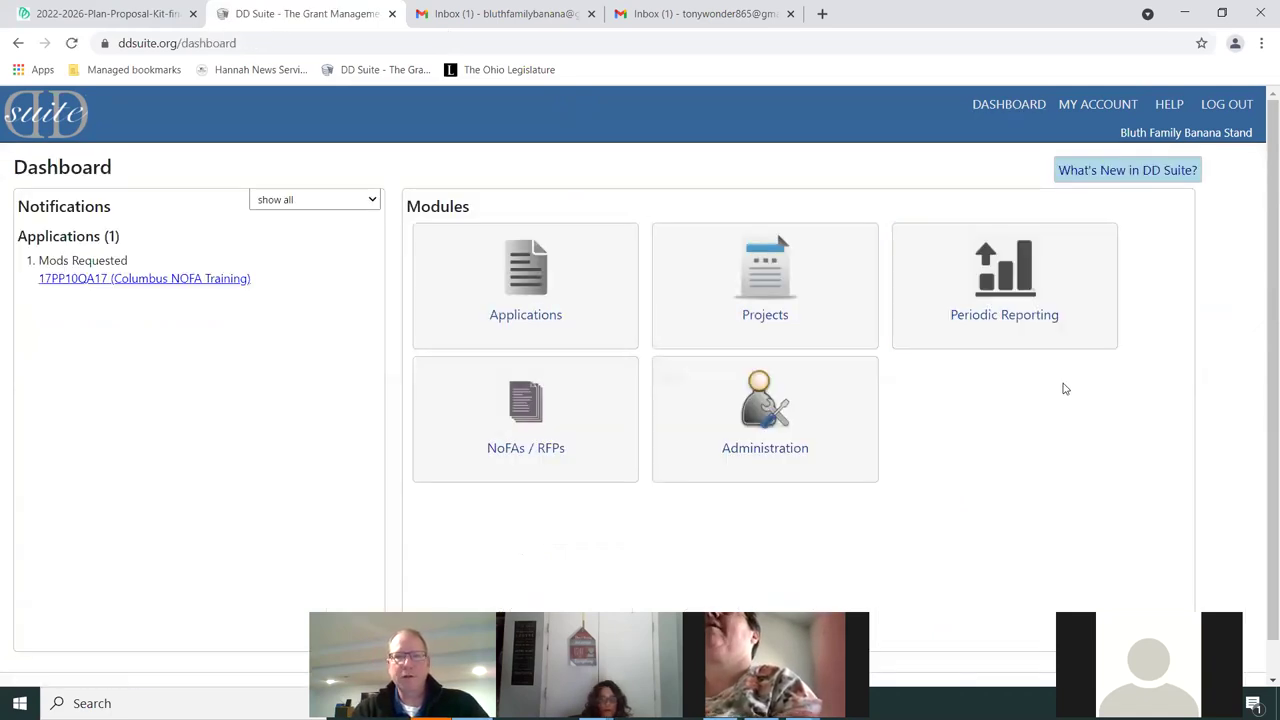
View My Account, then open Bluth Family Banana Stand's Administration page from the dashboard
click(1112, 110)
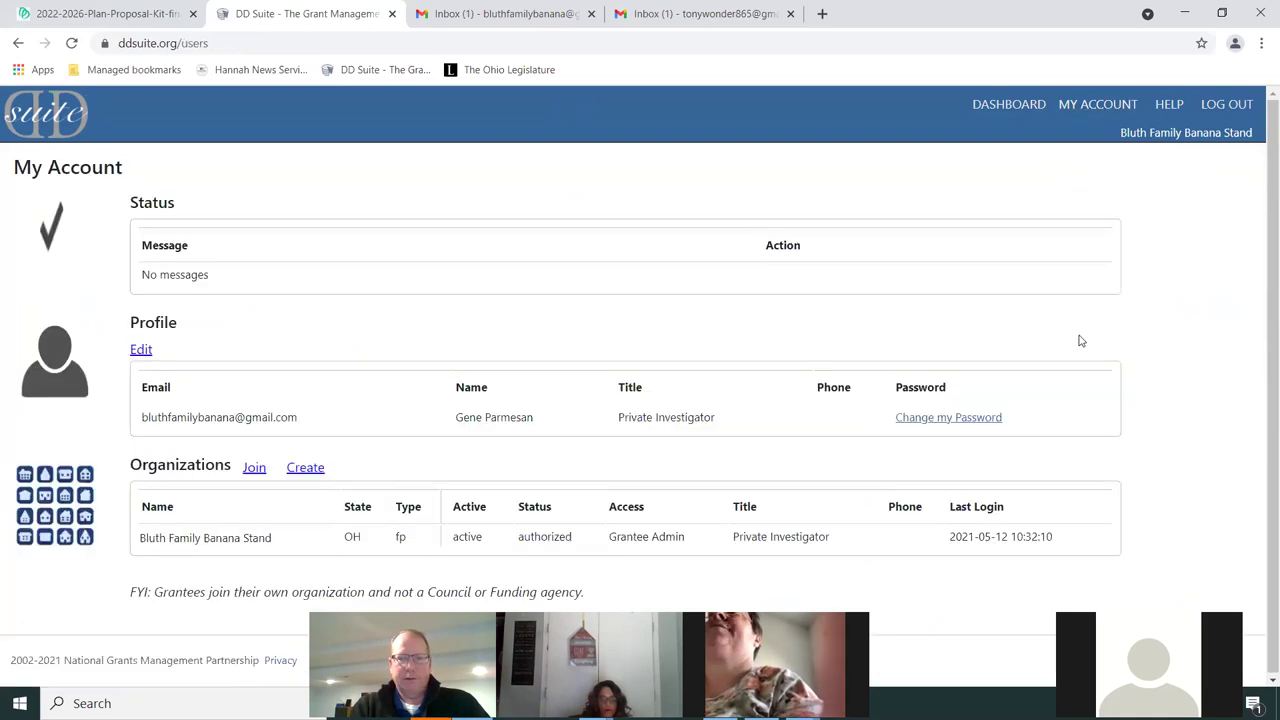
click(1025, 104)
click(791, 422)
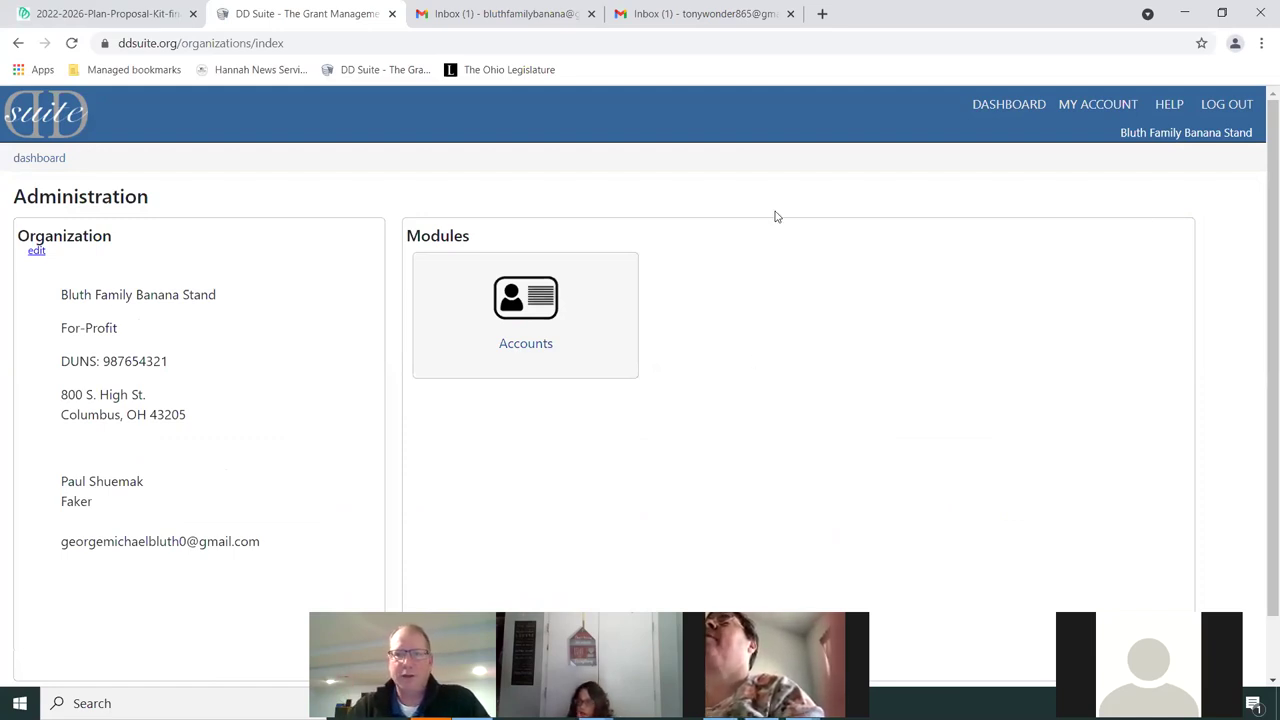
Reopen the organization's Administration page and start editing its details
click(1020, 106)
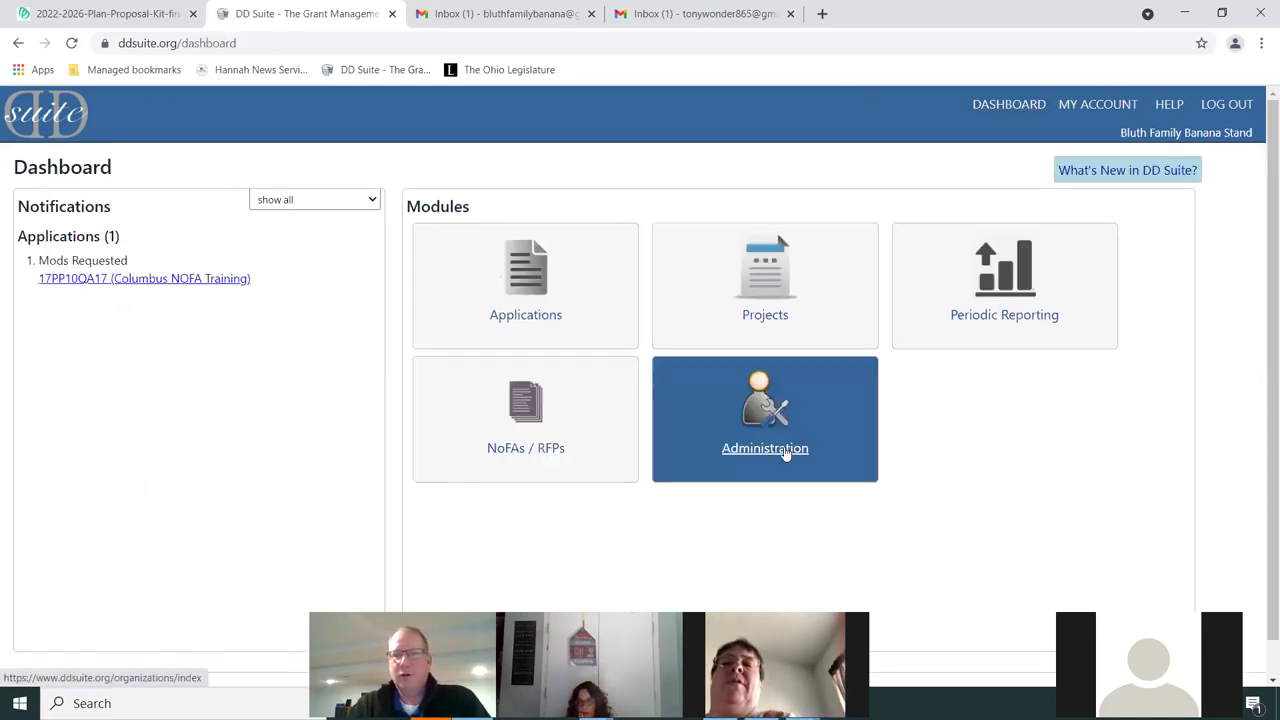
click(786, 452)
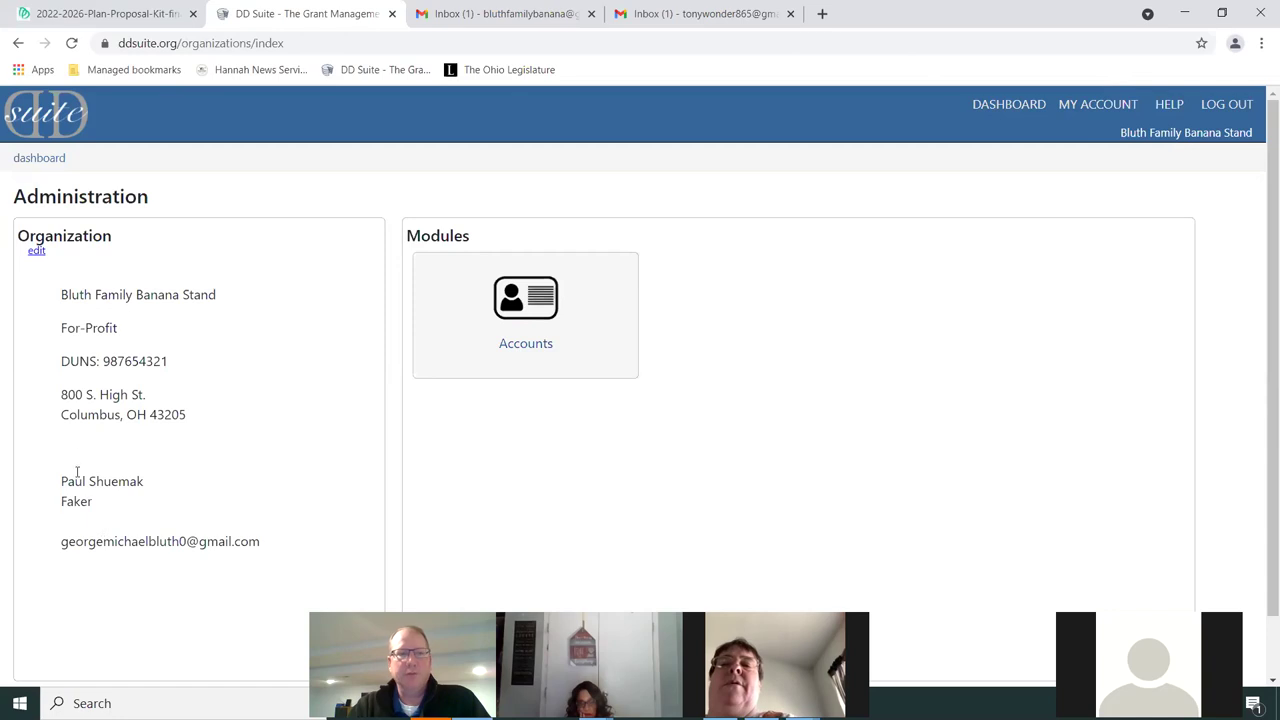
click(36, 254)
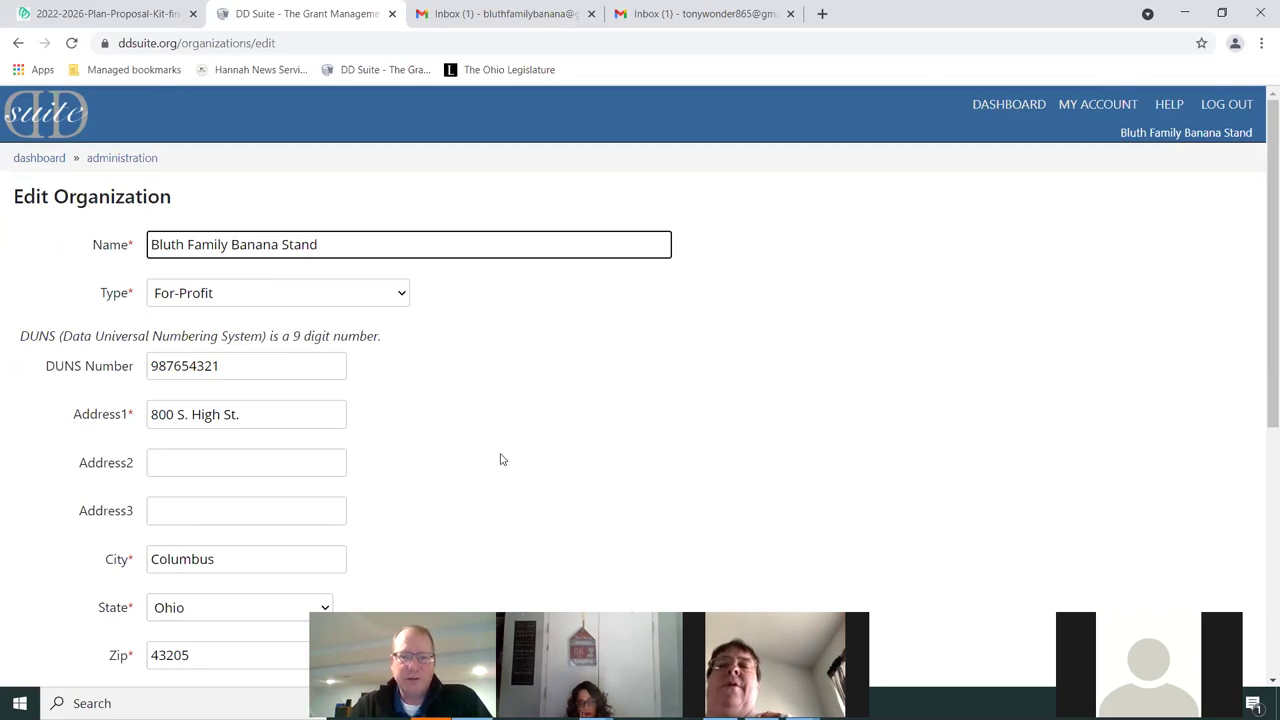
scroll(607, 446, down, 1)
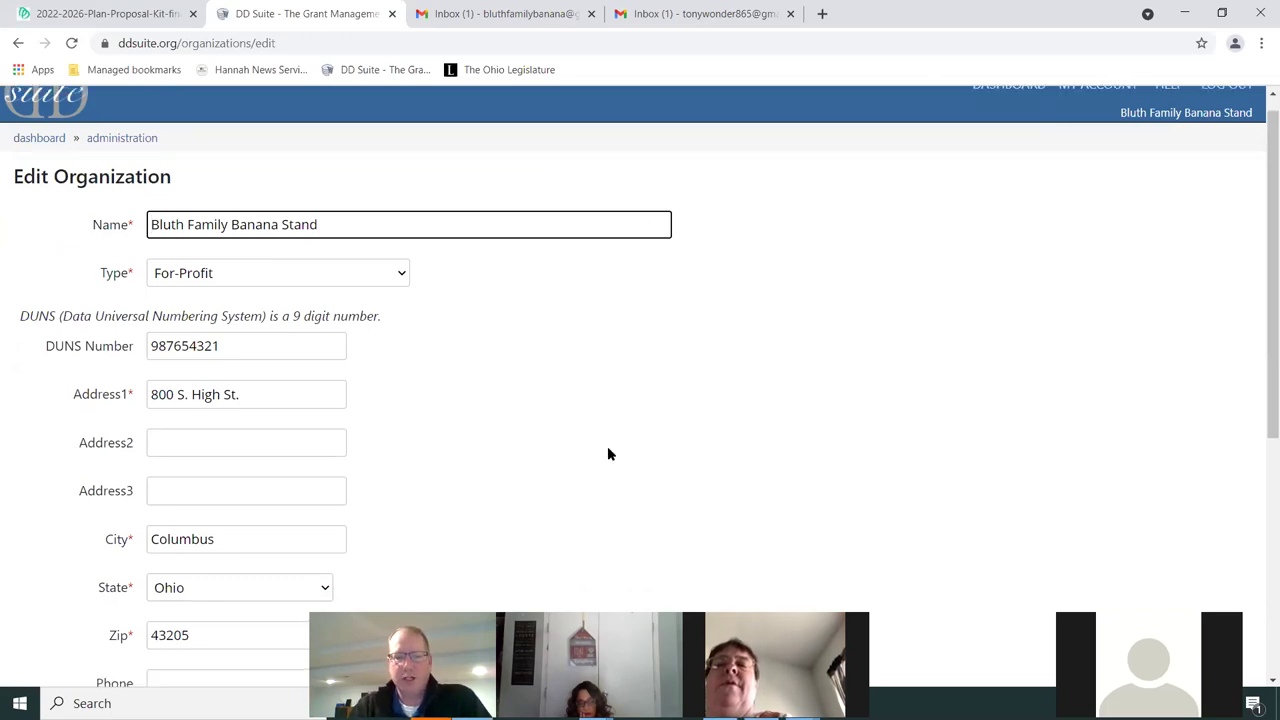
scroll(199, 465, down, 2)
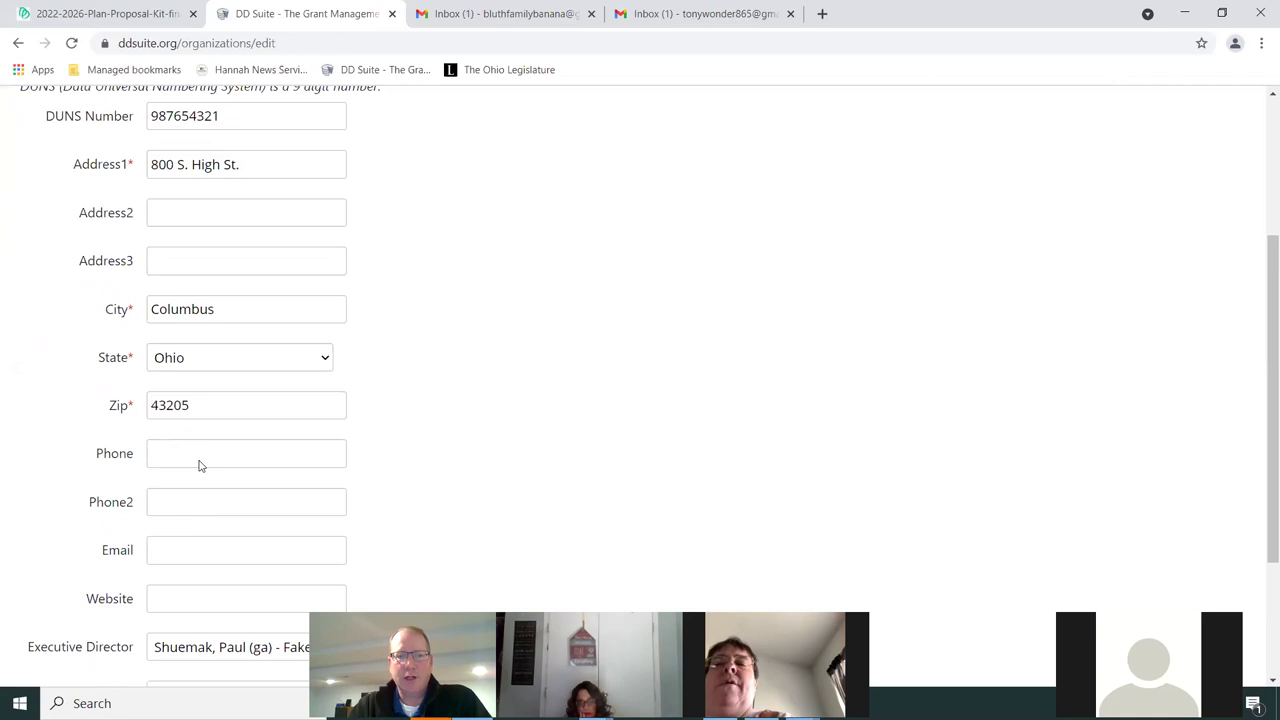
scroll(483, 466, up, 3)
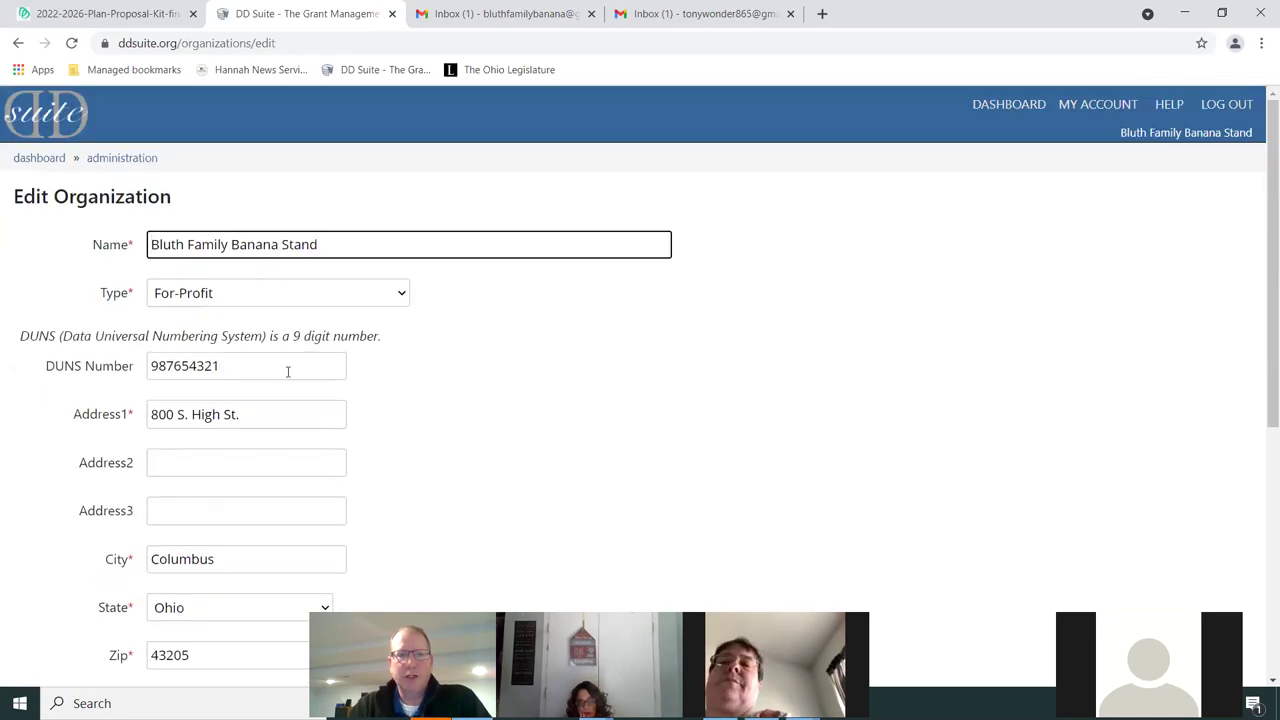
Replace the DUNS Number with a new nine-digit value, save, and reopen Administration
drag(238, 362, 103, 371)
text(1234)
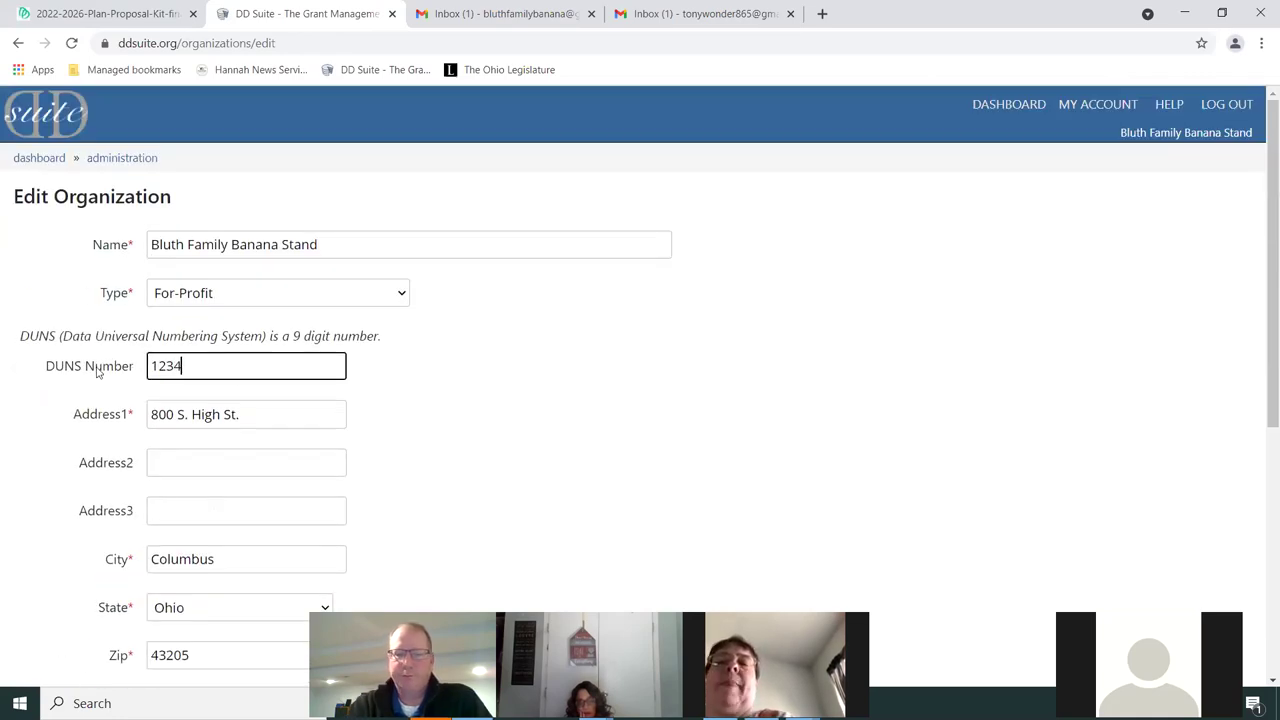
text(56789)
scroll(603, 371, down, 5)
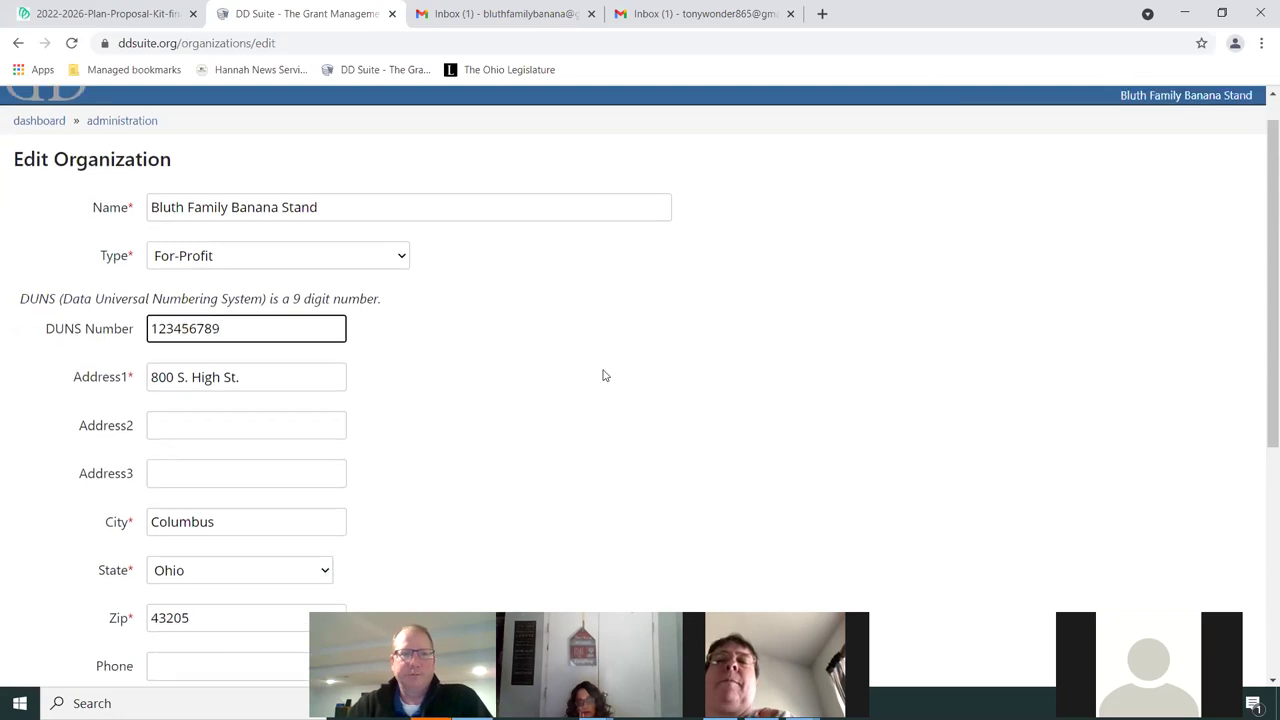
click(176, 591)
click(805, 271)
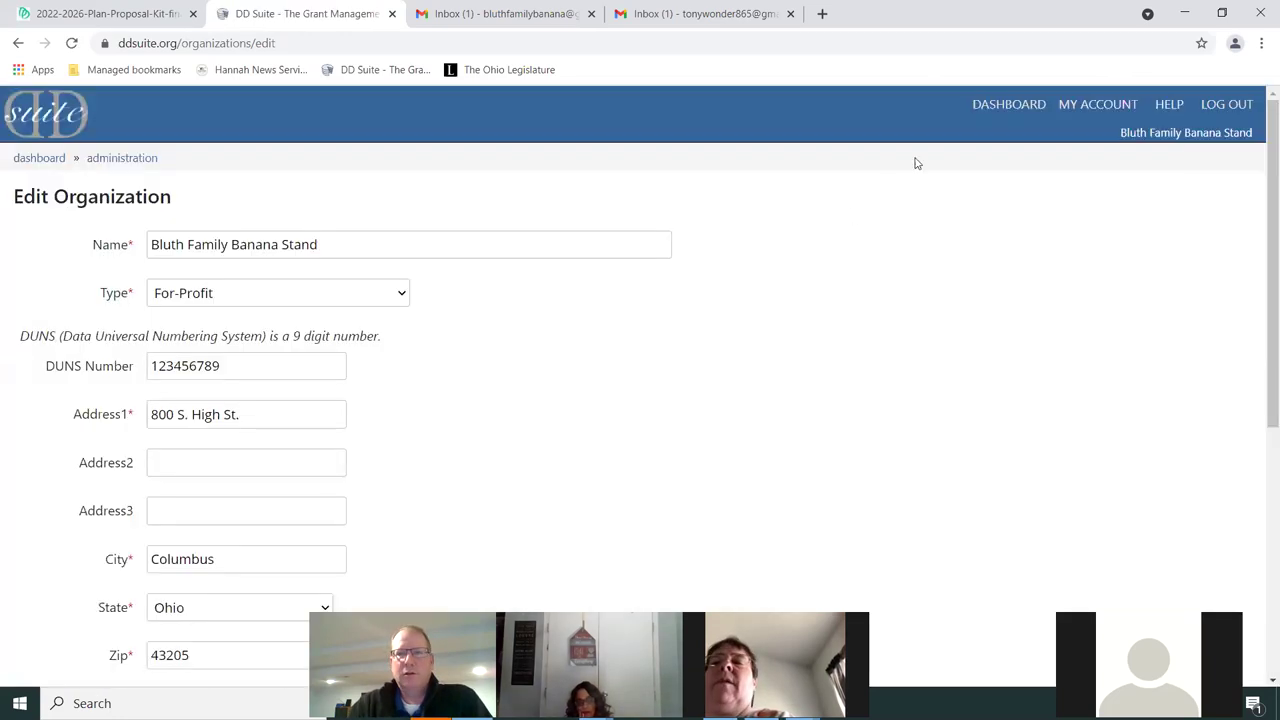
click(1015, 106)
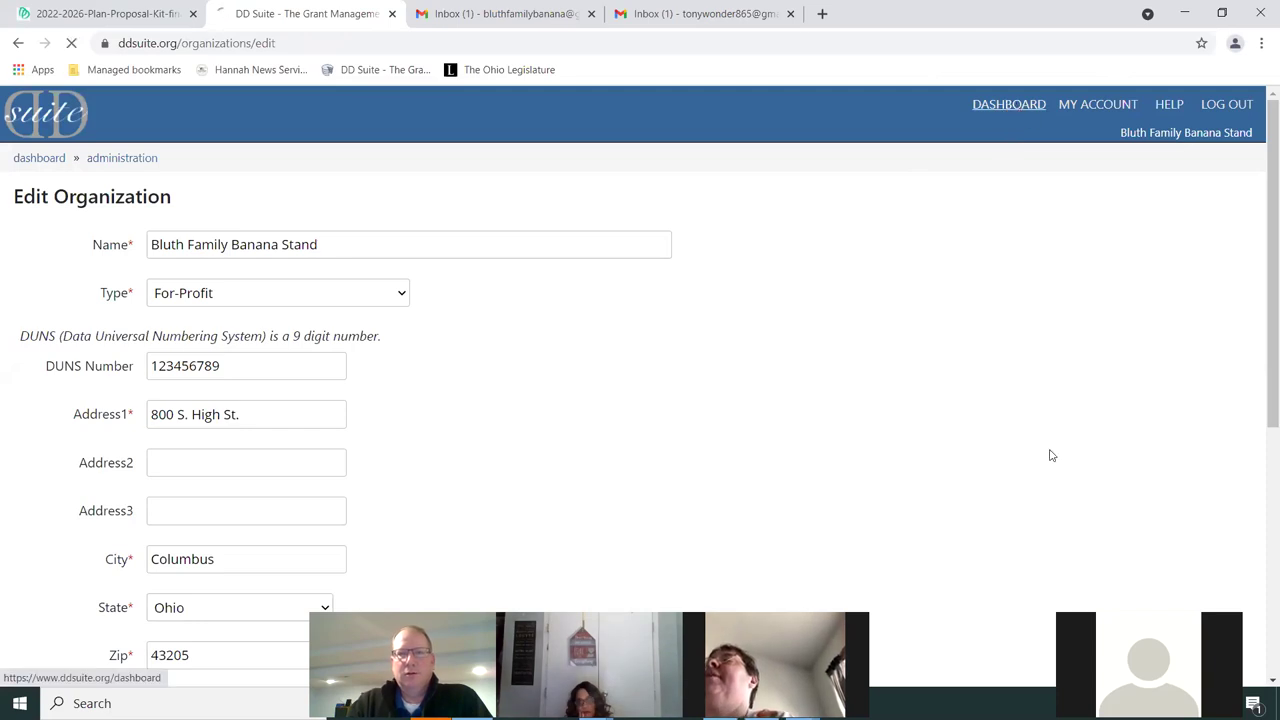
click(773, 447)
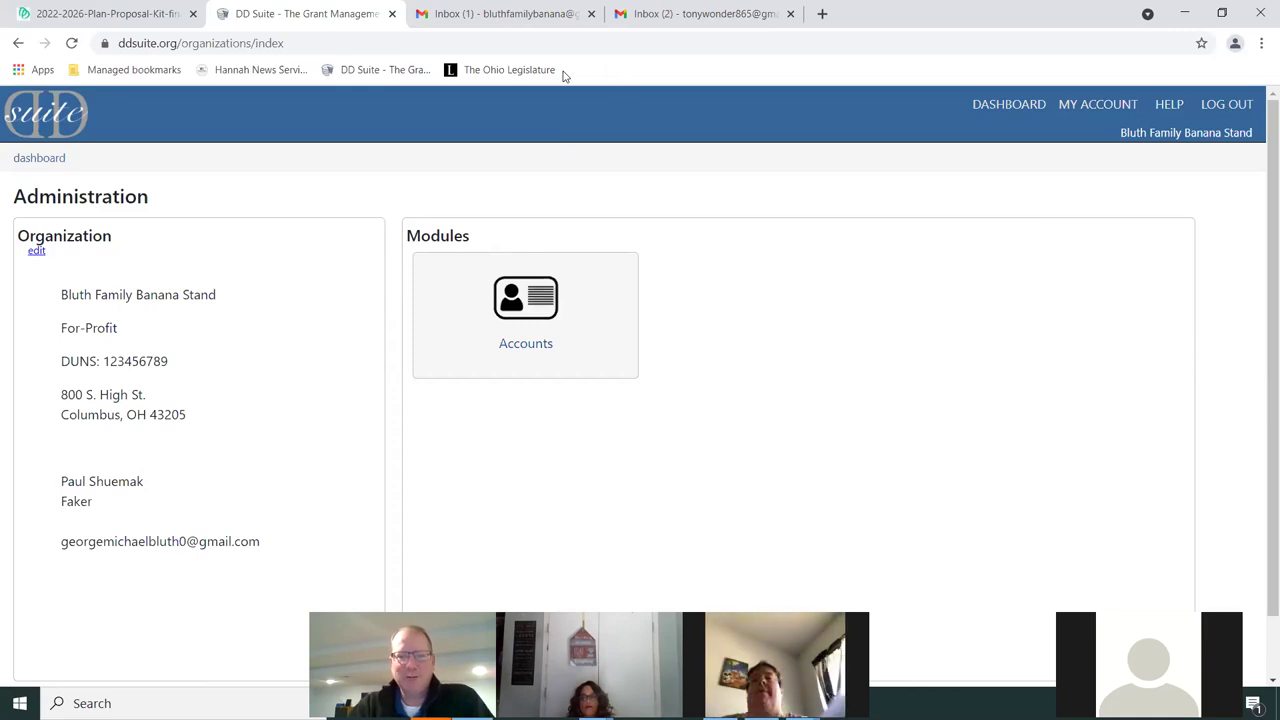
Leave the Administration page showing the updated DUNS and go back to the dashboard
click(1010, 104)
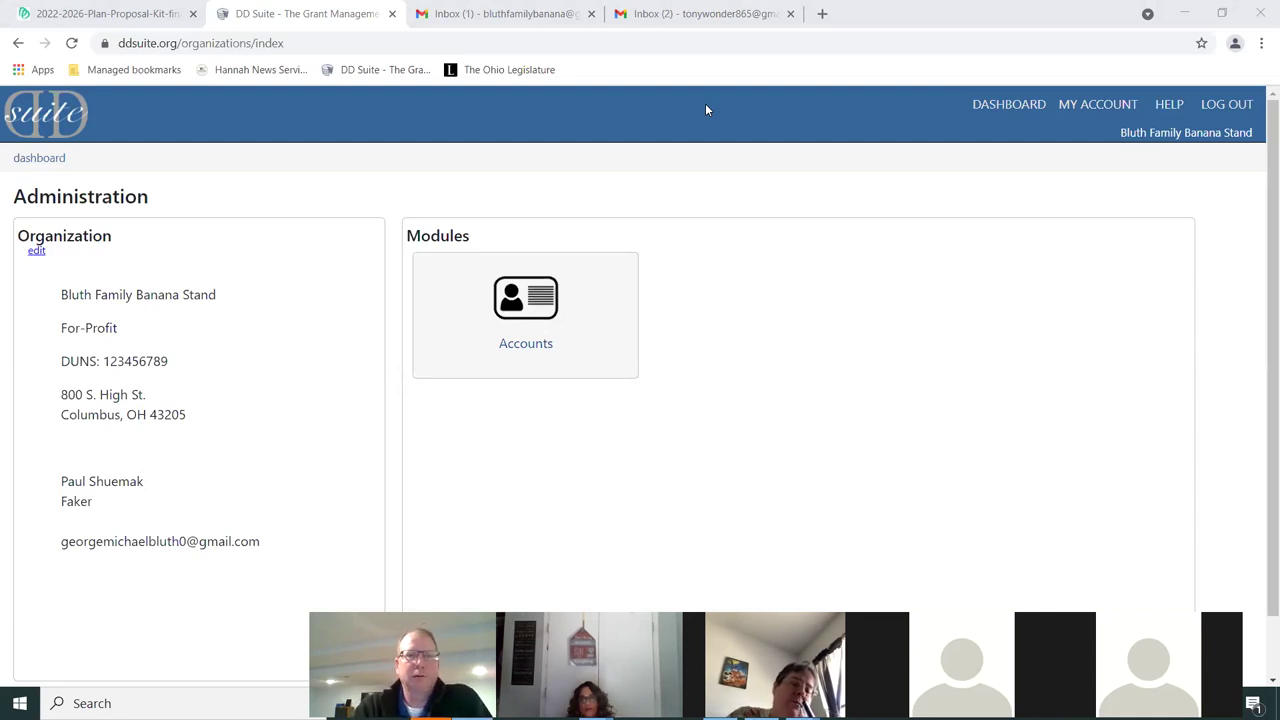
click(1000, 104)
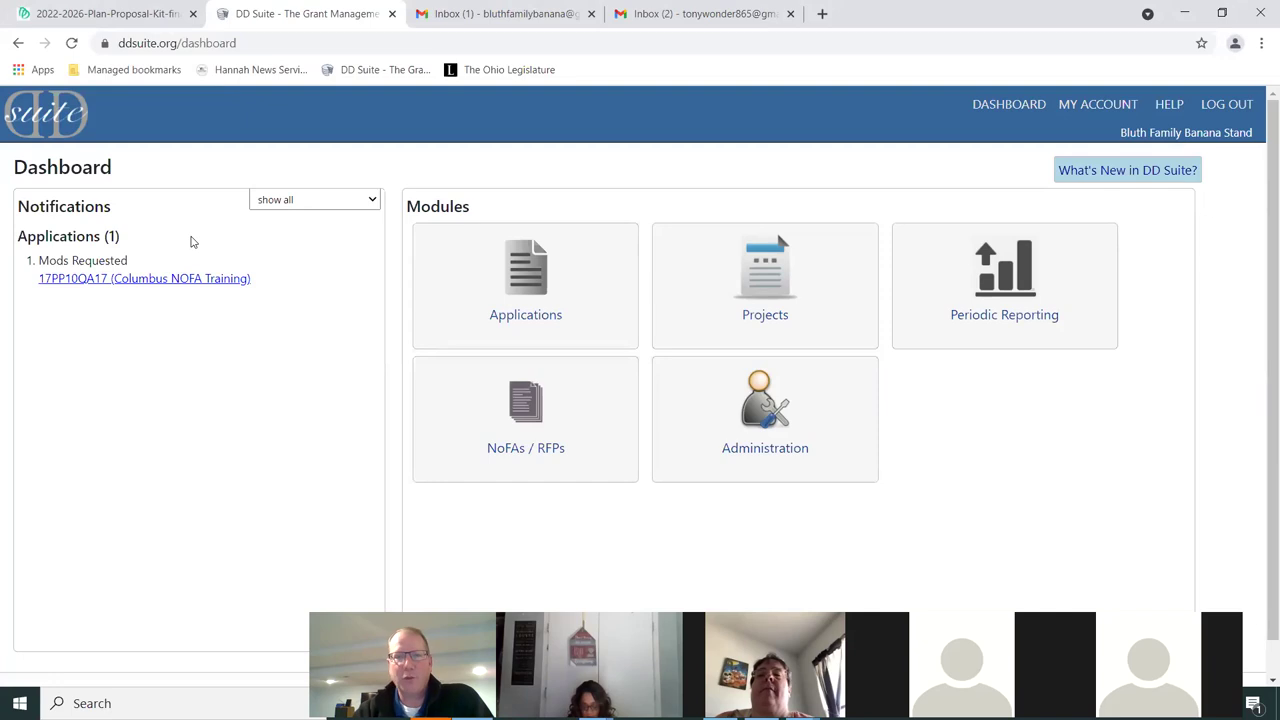
click(541, 455)
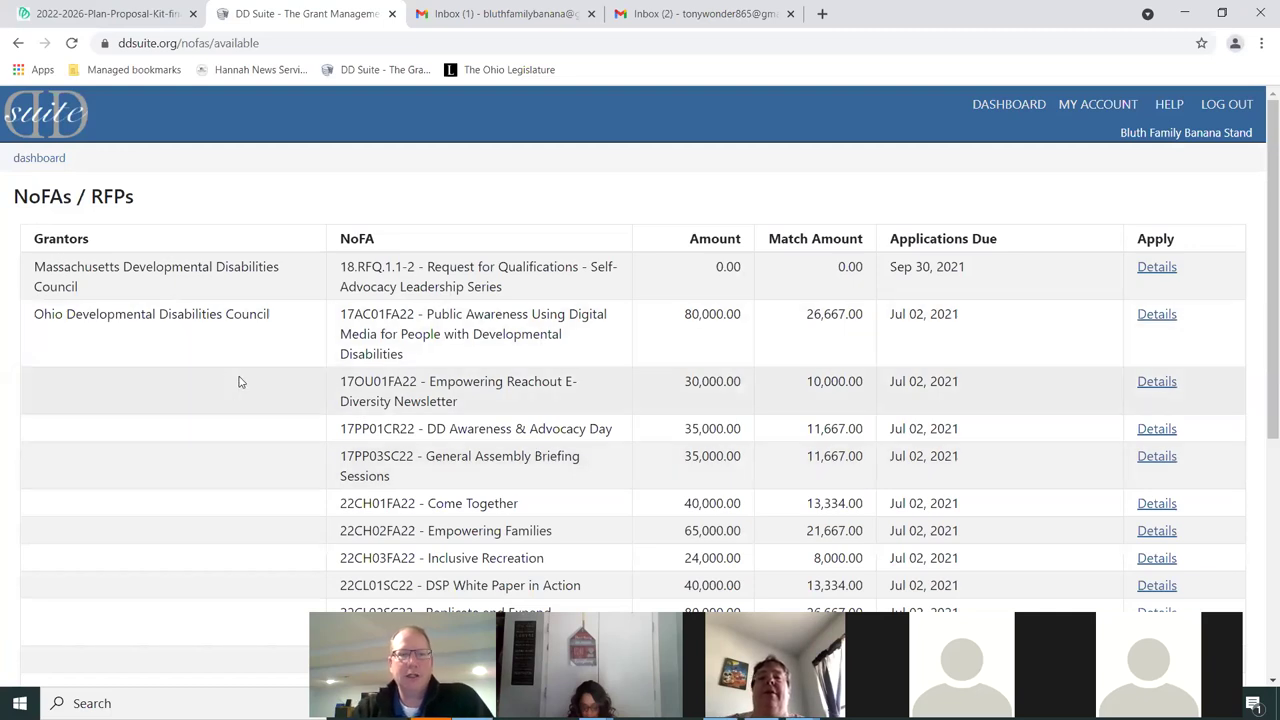
Scroll the NoFAs / RFPs list down to 17PP01CR22 - DD Awareness & Advocacy Day
scroll(239, 381, down, 1)
scroll(239, 381, down, 1)
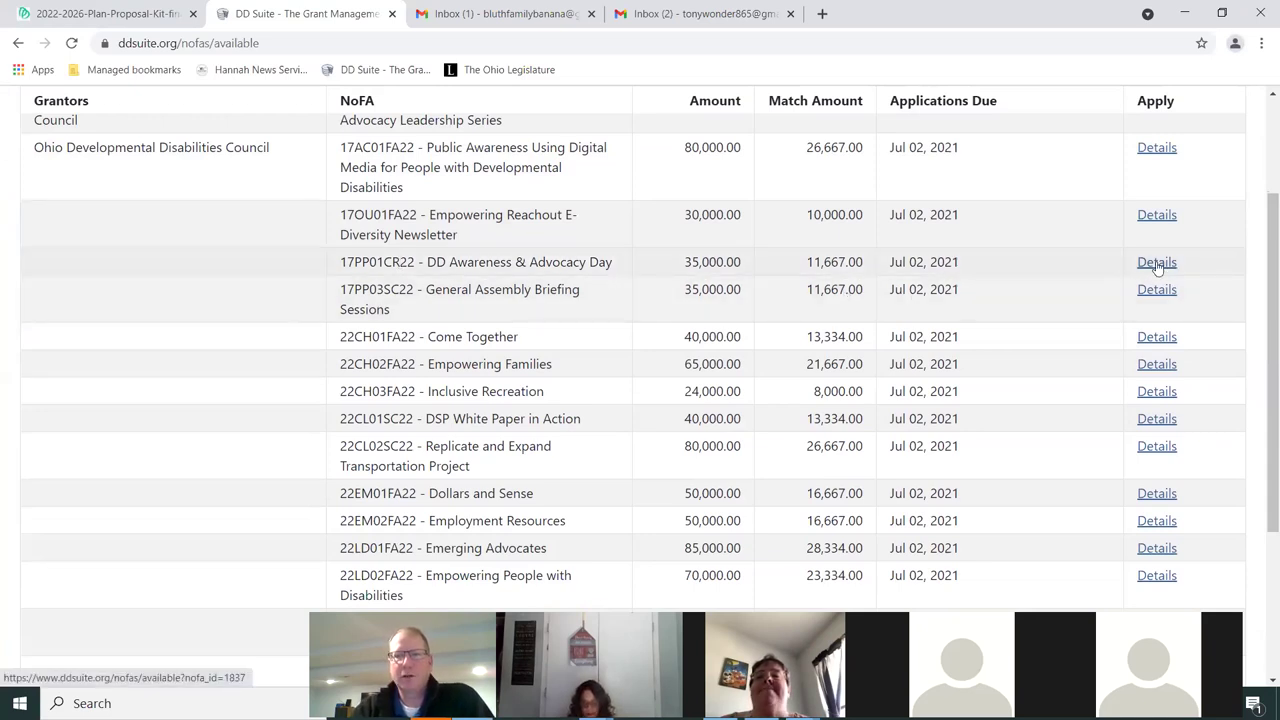
Open the 17PP01CR22 DD Awareness & Advocacy Day notice and apply for this grant
click(1157, 263)
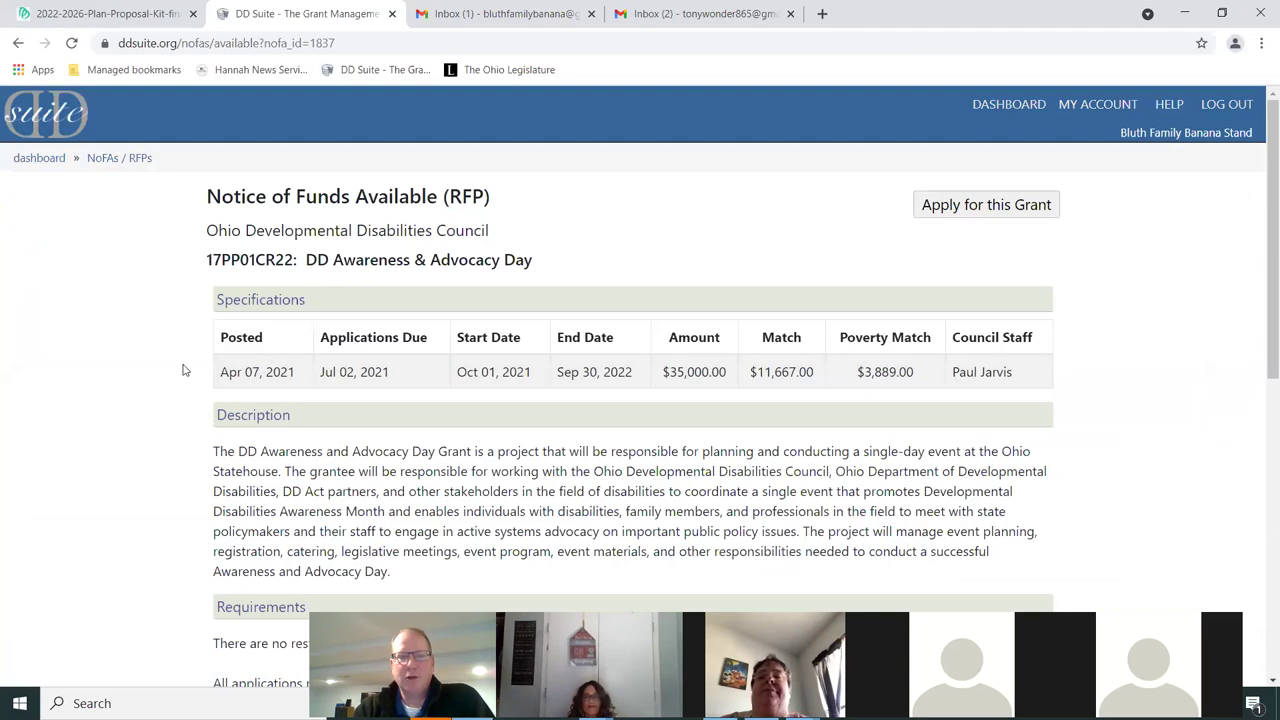
scroll(185, 362, down, 1)
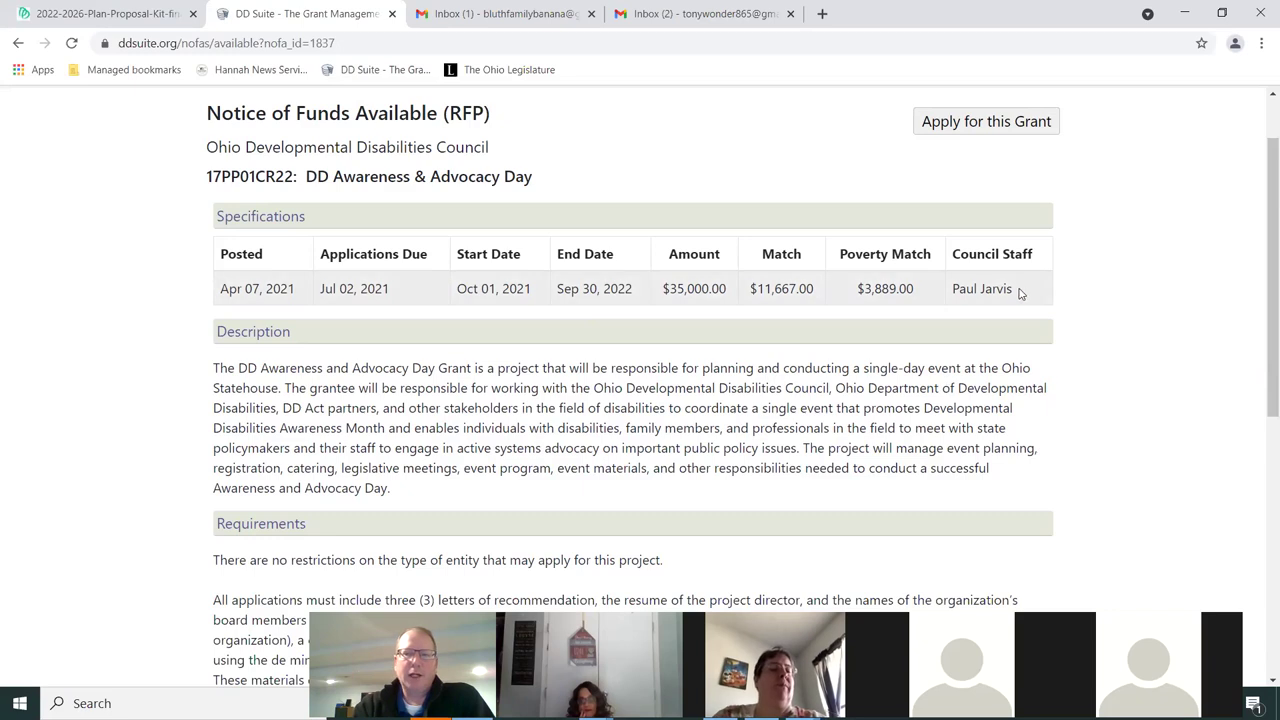
scroll(1045, 390, down, 1)
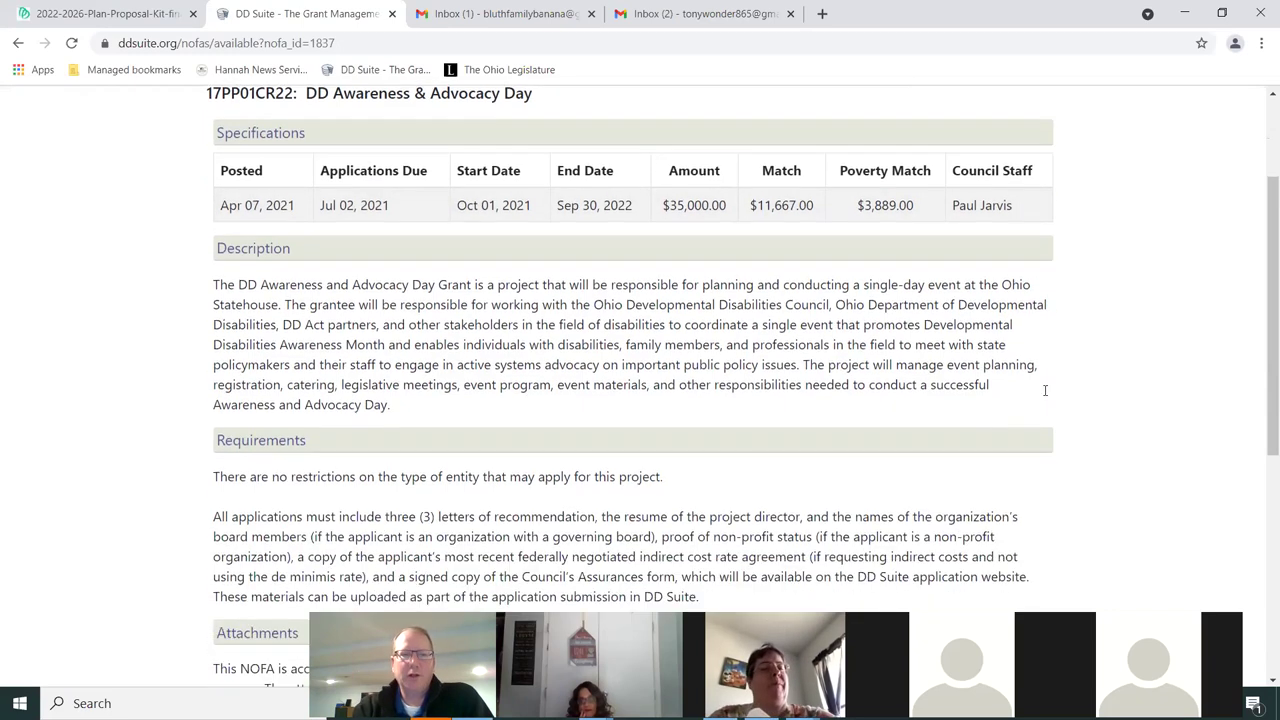
scroll(531, 450, down, 3)
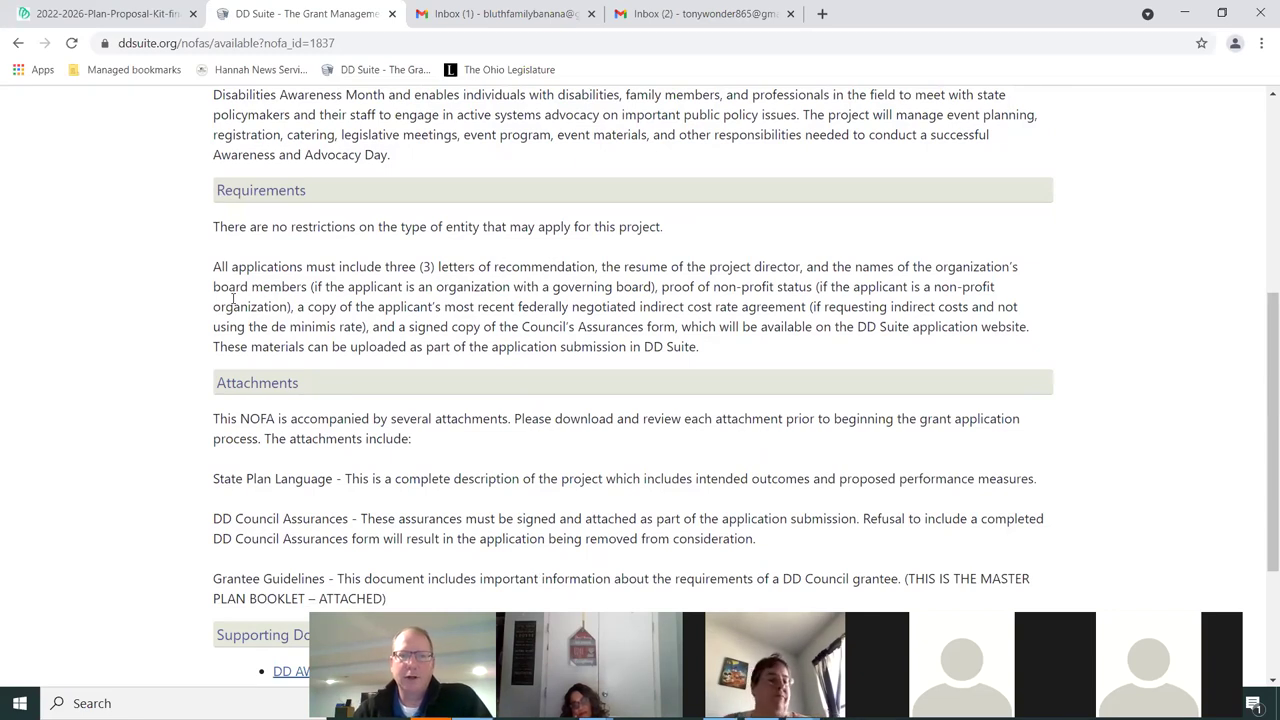
scroll(210, 320, down, 3)
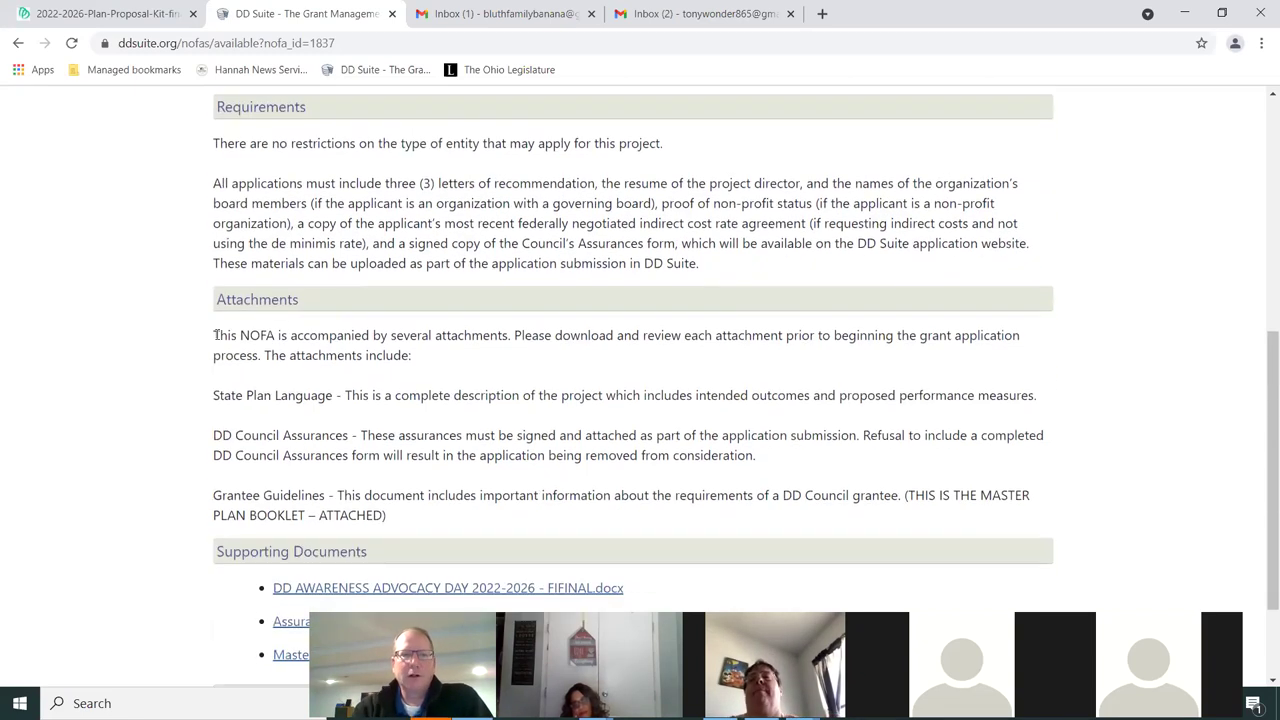
scroll(194, 255, down, 1)
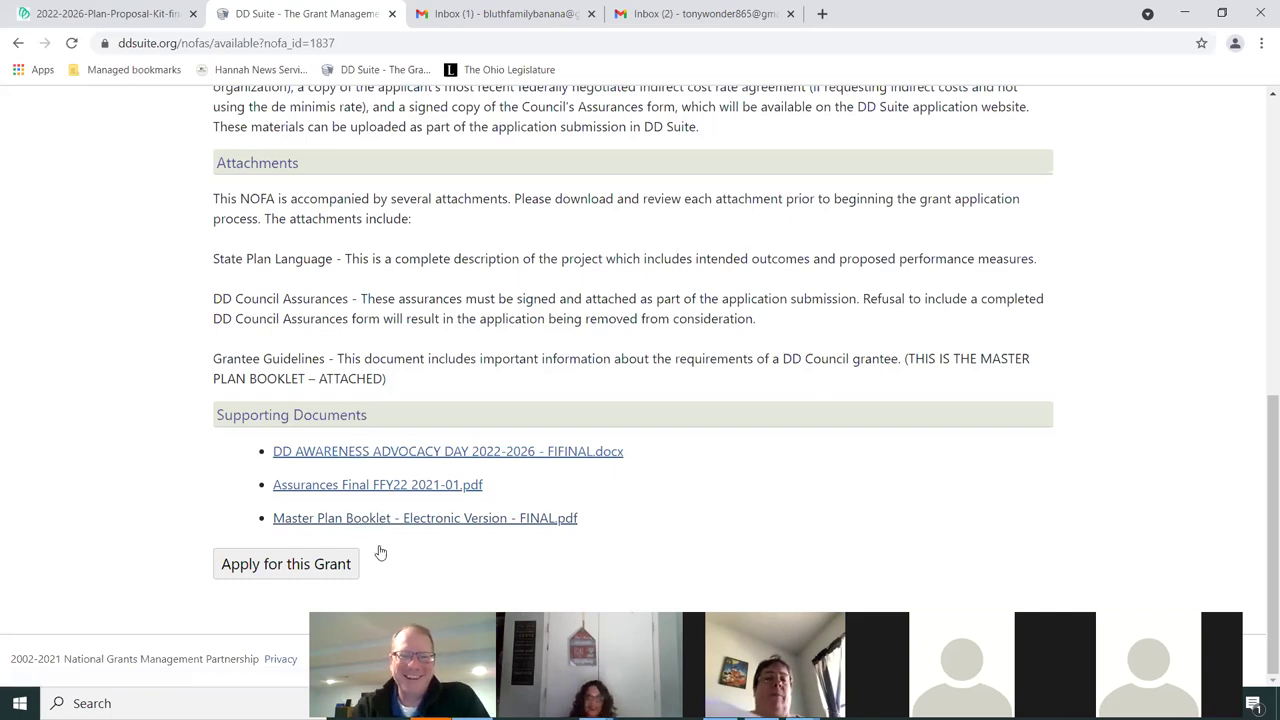
click(297, 567)
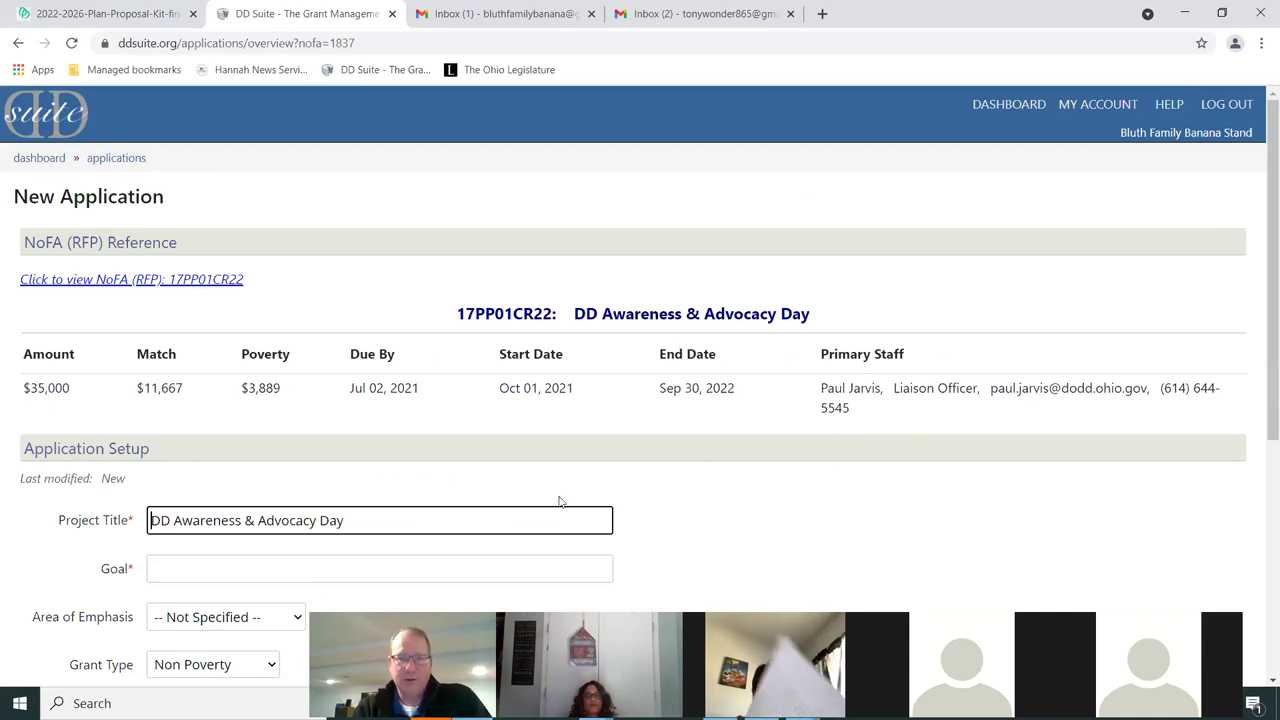
Set Project Title to 'Bananas Rule' and Goal to 'To hold a awareness oay at the statehouse'
scroll(680, 453, down, 1)
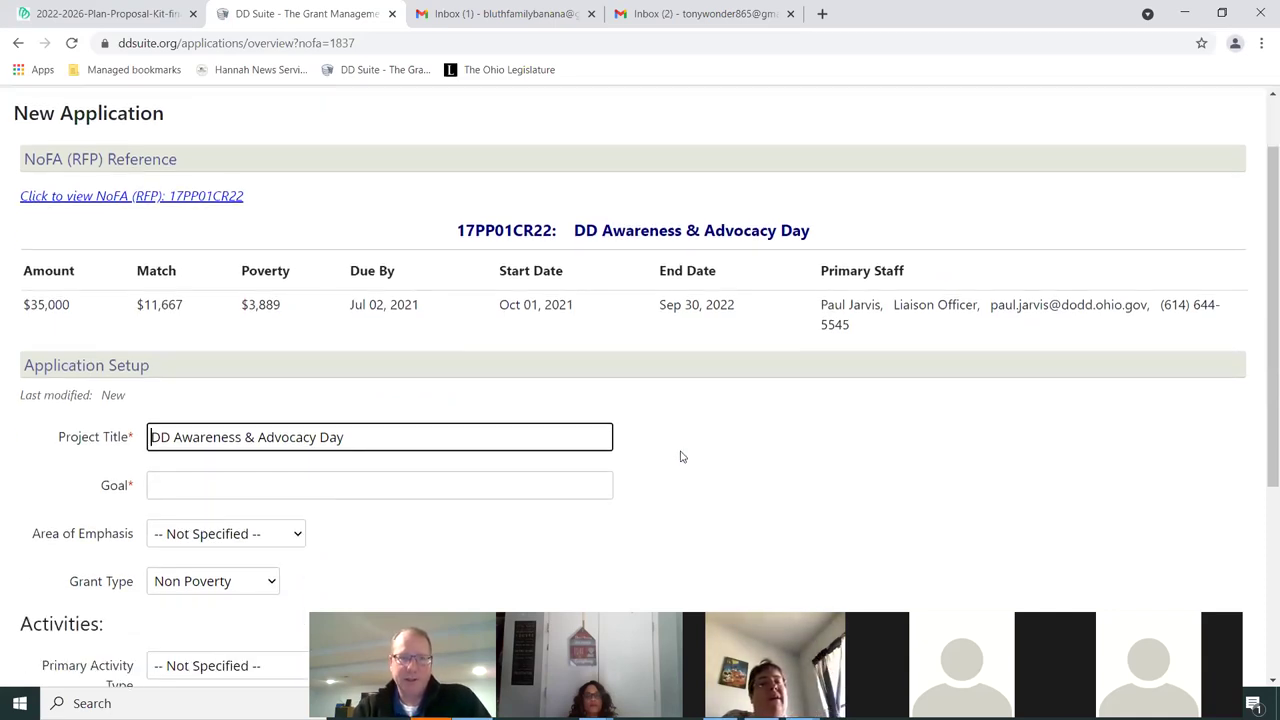
scroll(690, 459, down, 2)
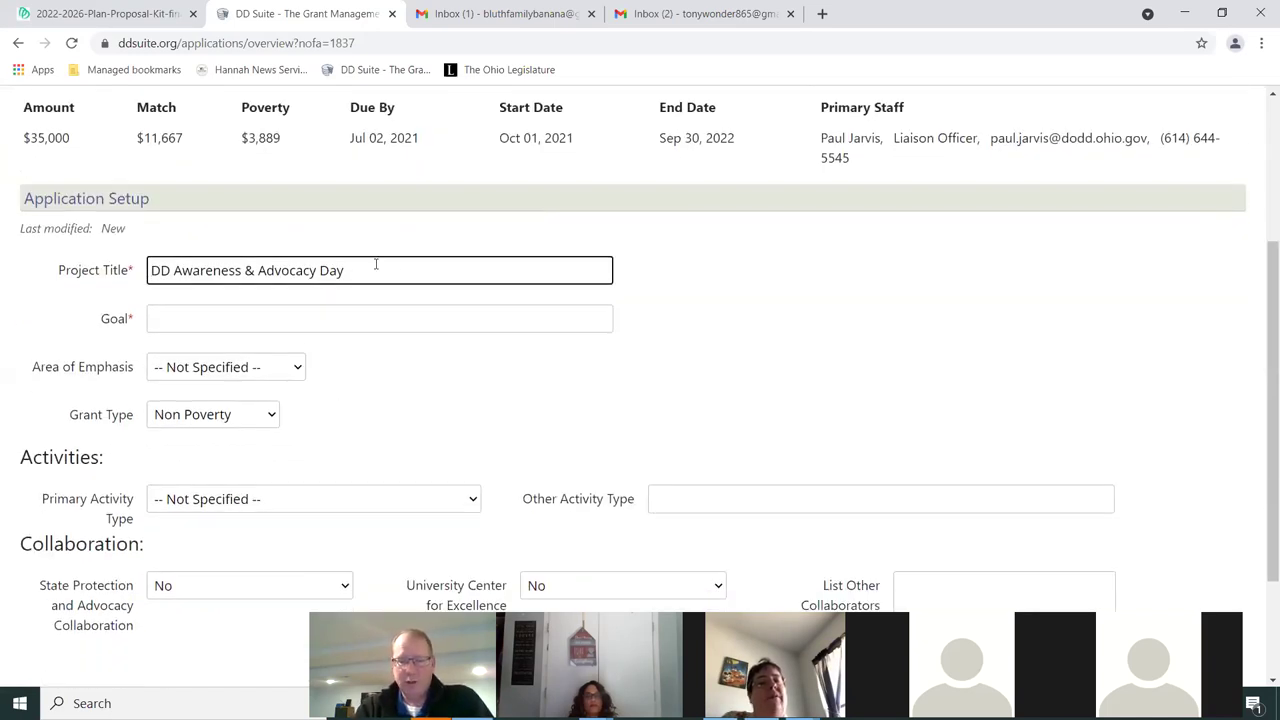
drag(150, 270, 370, 276)
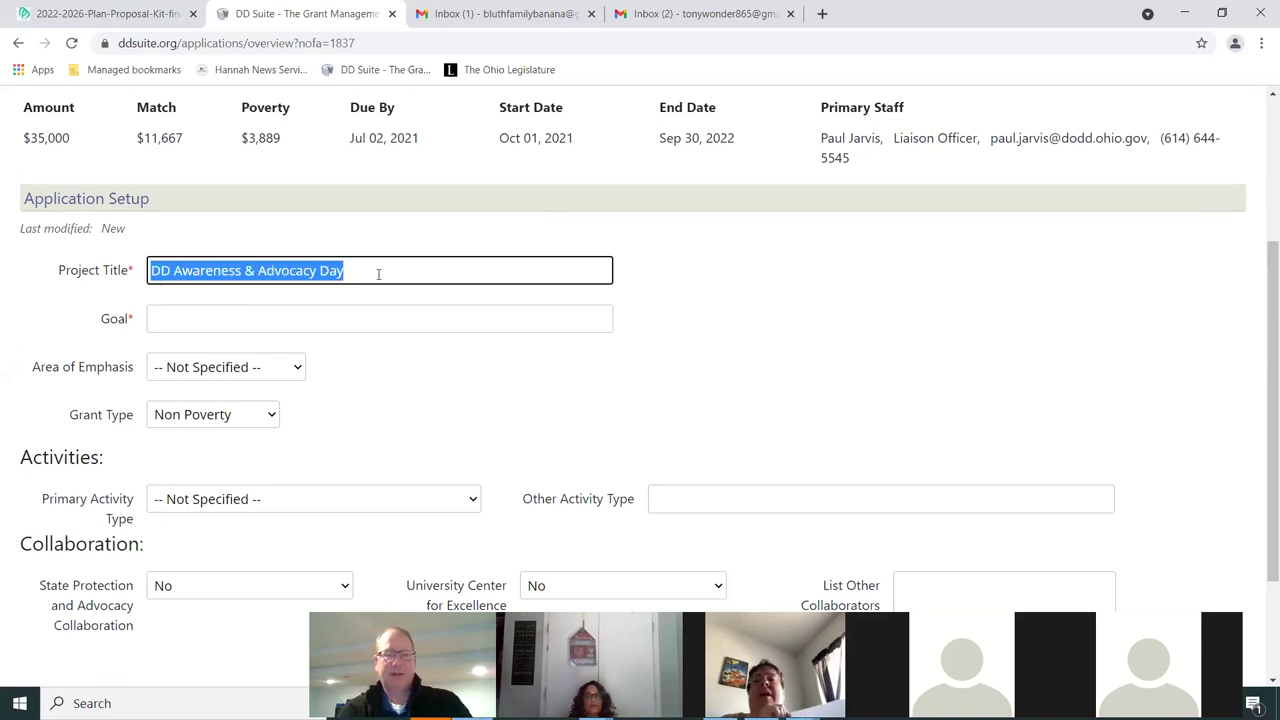
text(Banana)
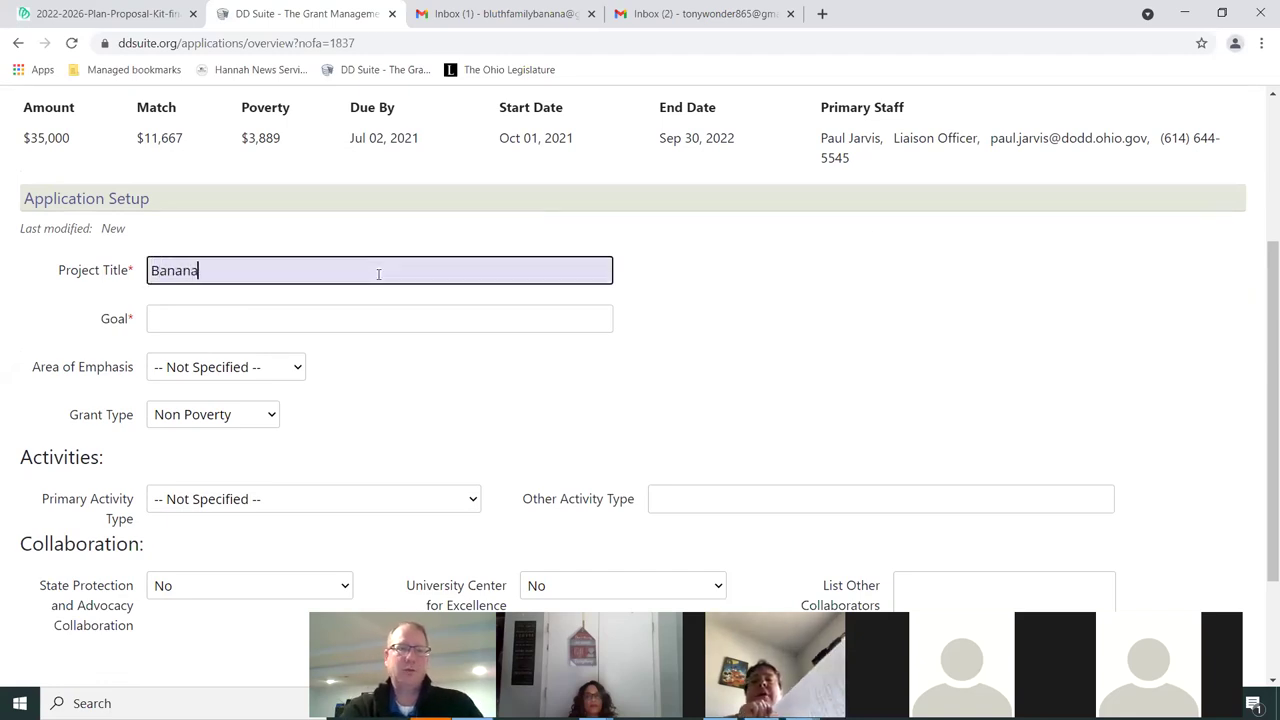
text(s Rule)
key(Tab)
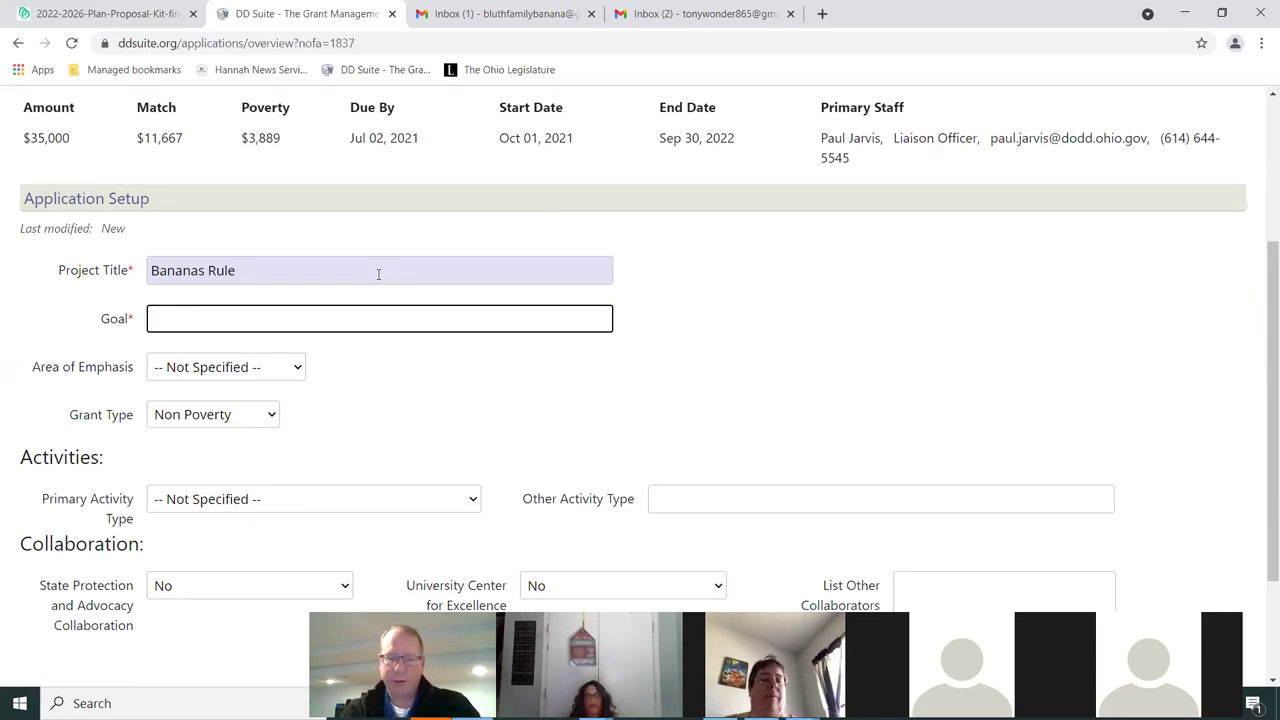
text(To hold a awaren)
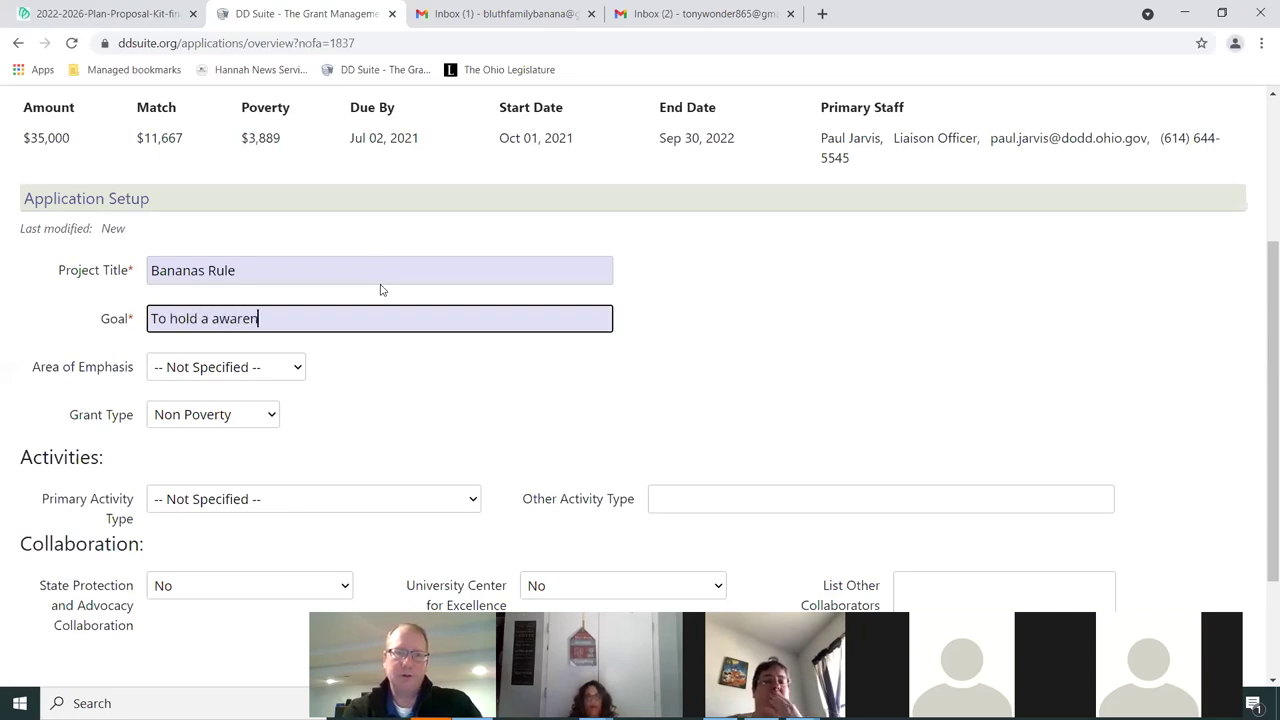
text(ess oay at the statehouse)
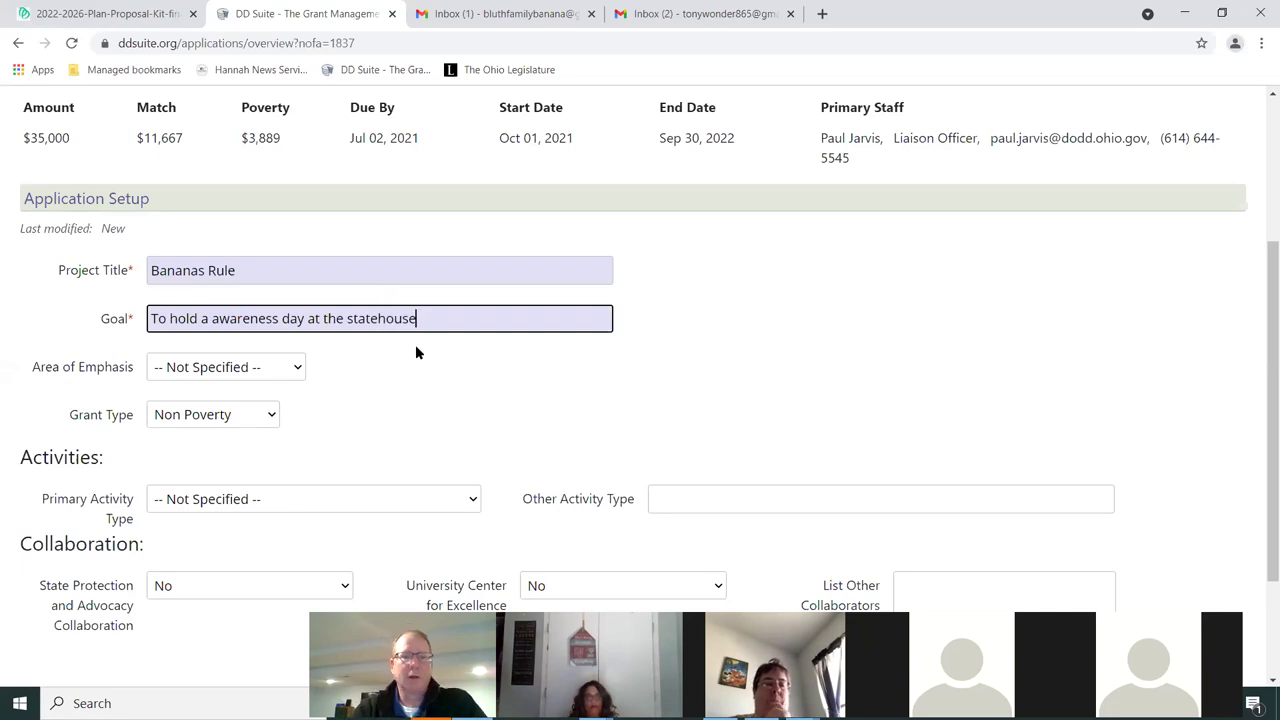
scroll(317, 317, down, 1)
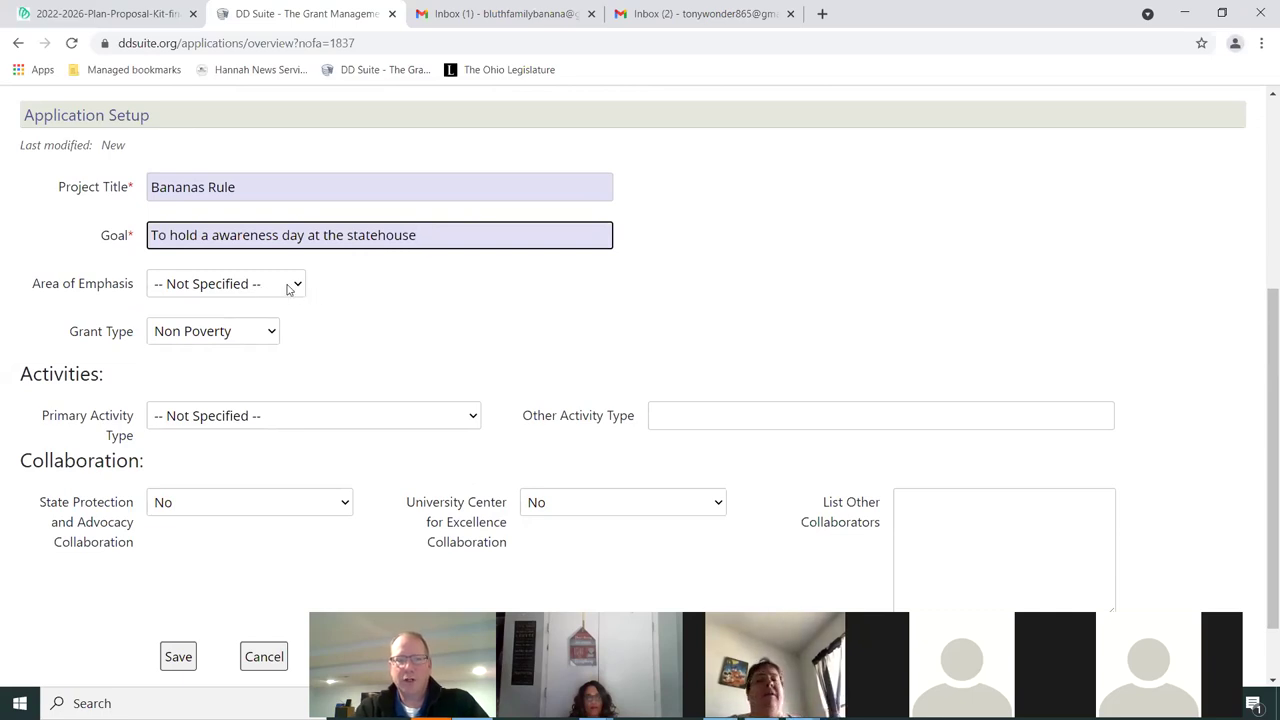
Set Area of Emphasis to Cross Cutting and keep Grant Type as Non Poverty
click(289, 287)
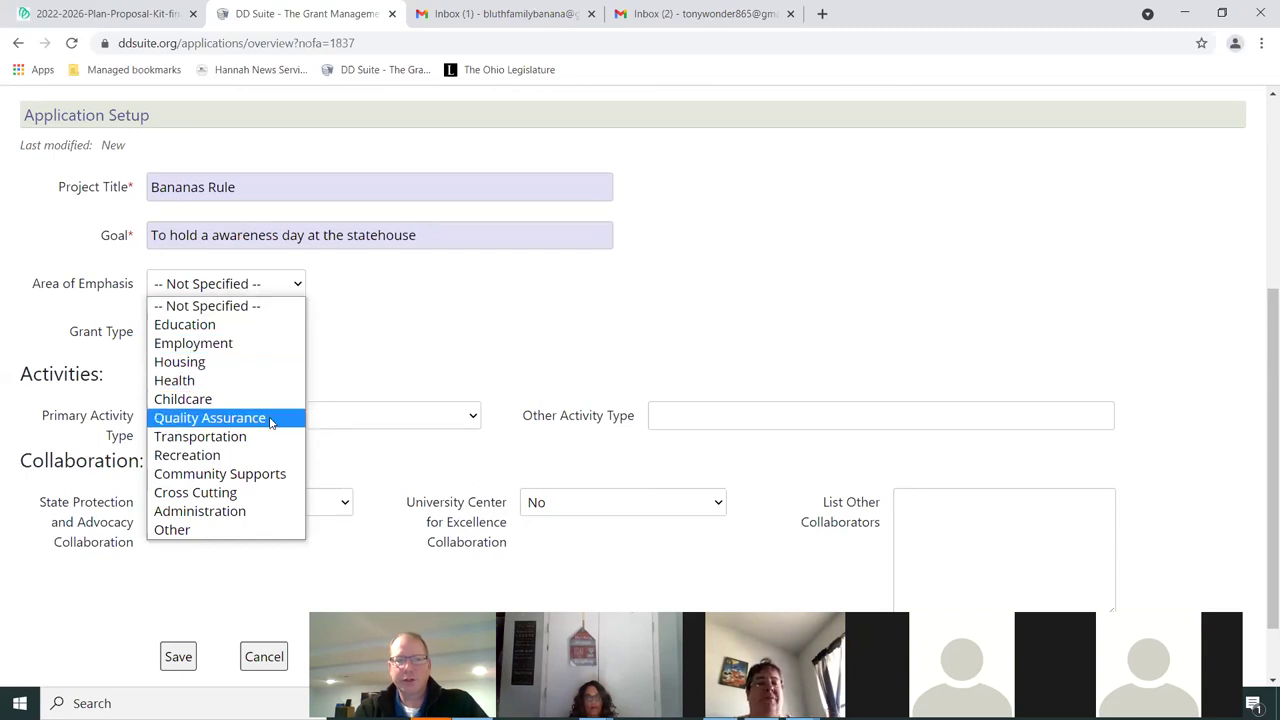
click(205, 492)
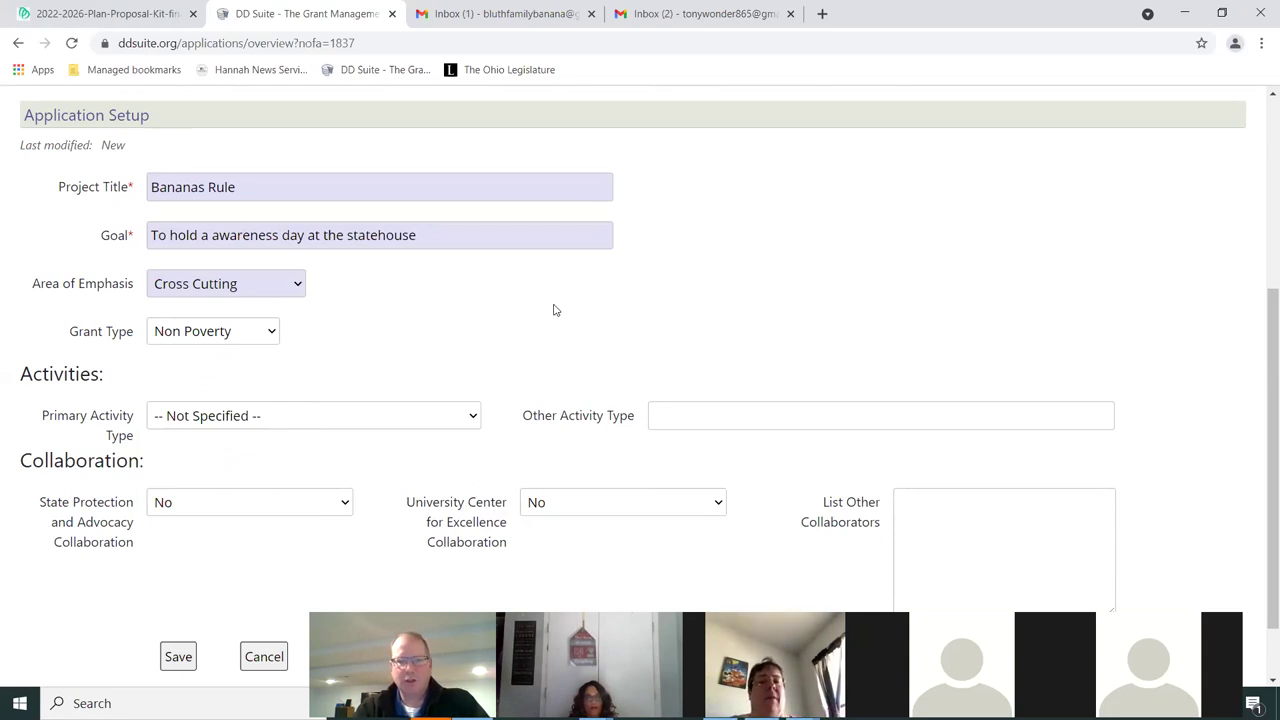
scroll(348, 219, down, 1)
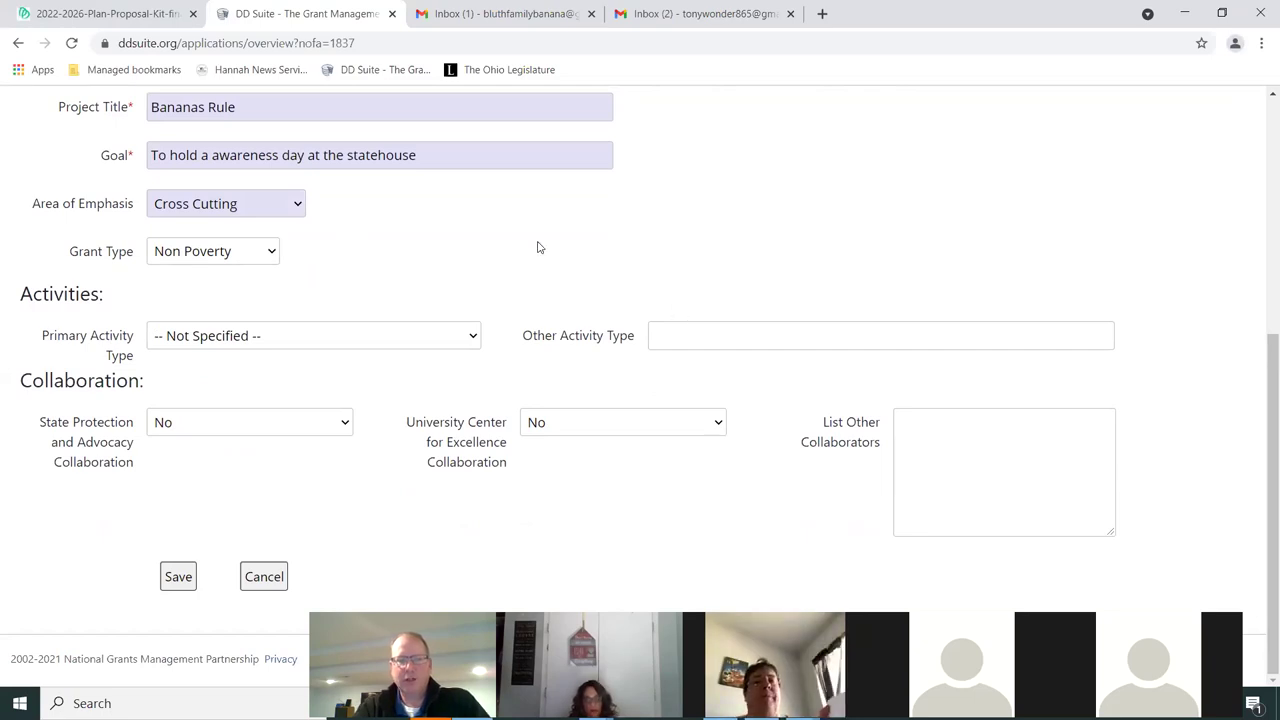
click(237, 258)
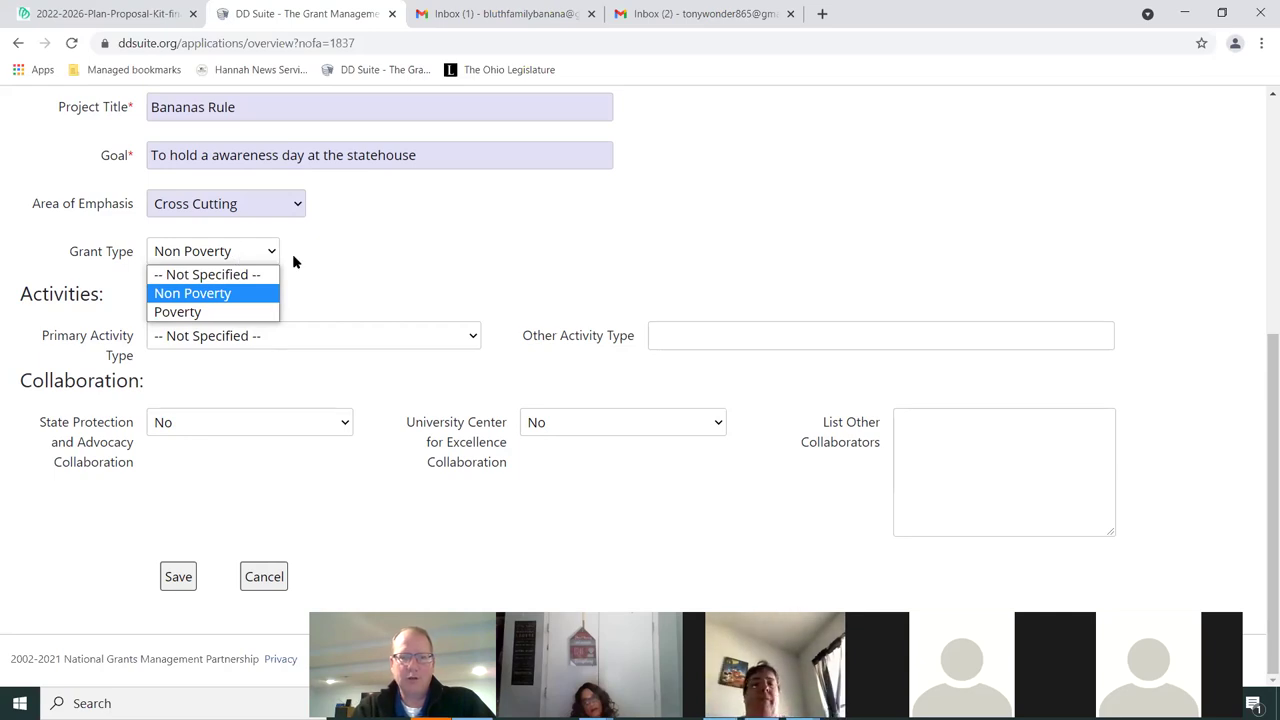
click(228, 296)
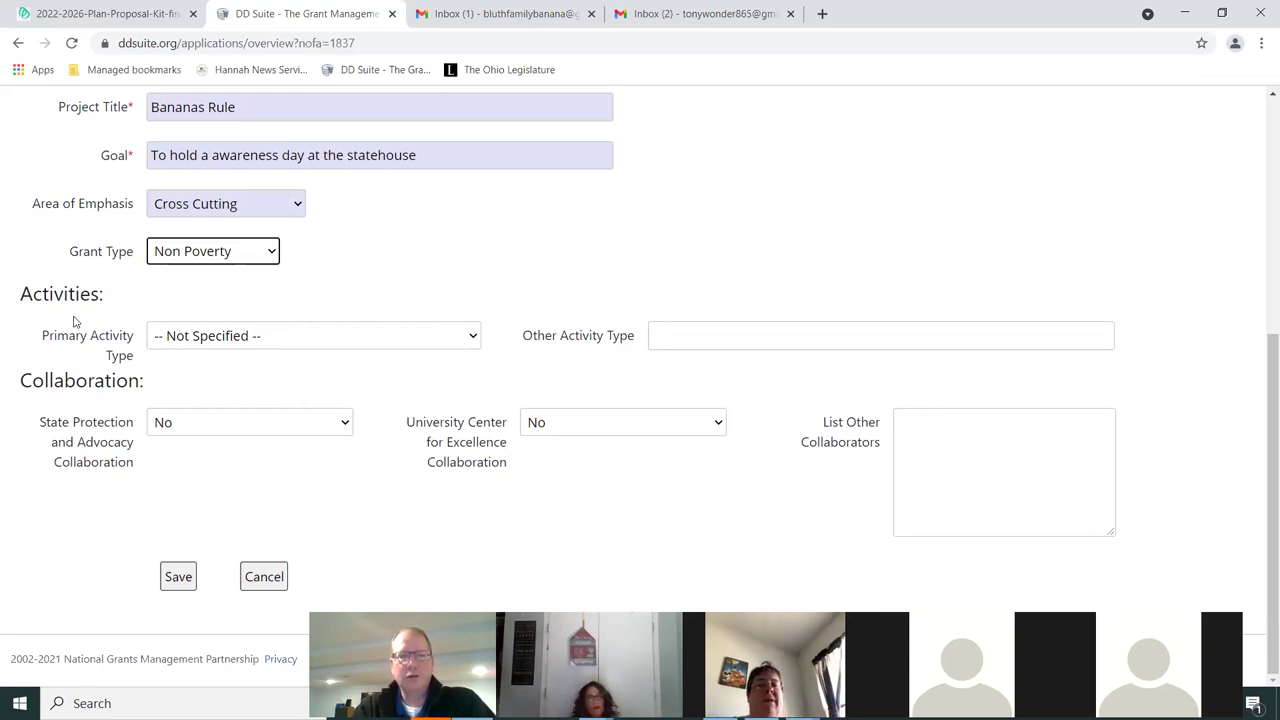
click(383, 335)
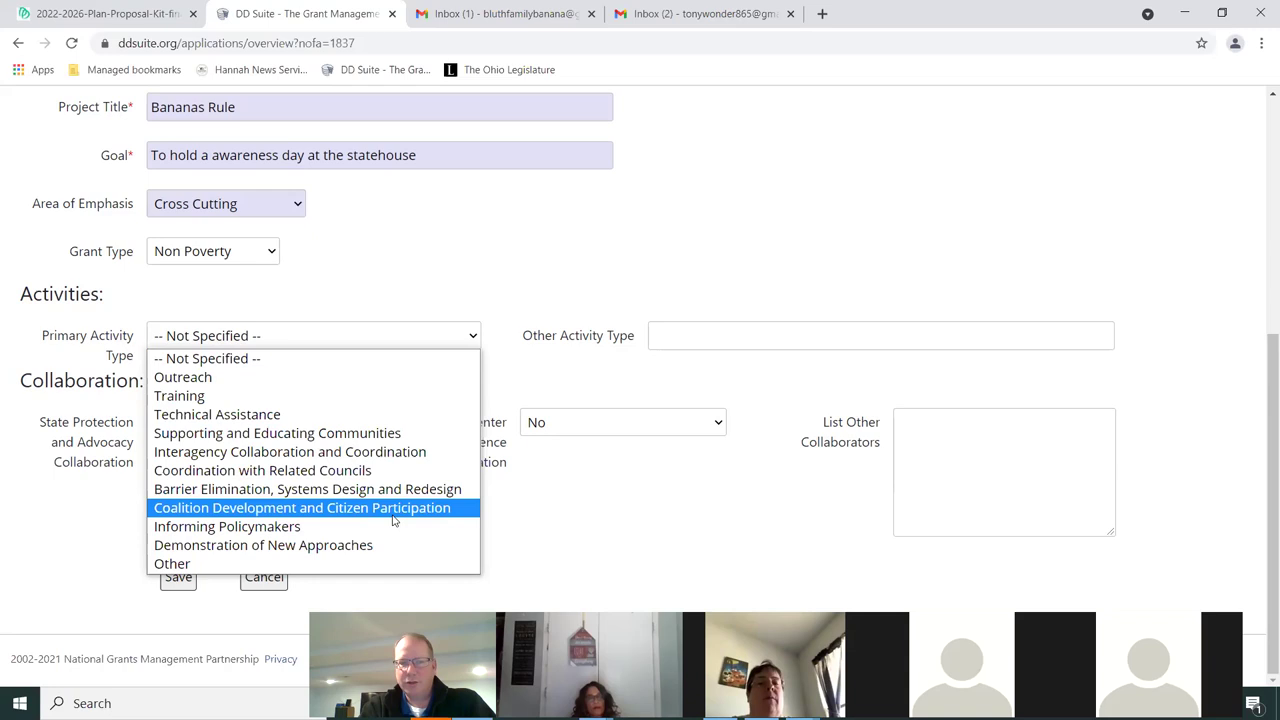
Choose Informing Policymakers as Primary Activity Type and enter 'Training' as Other Activity Type
click(283, 528)
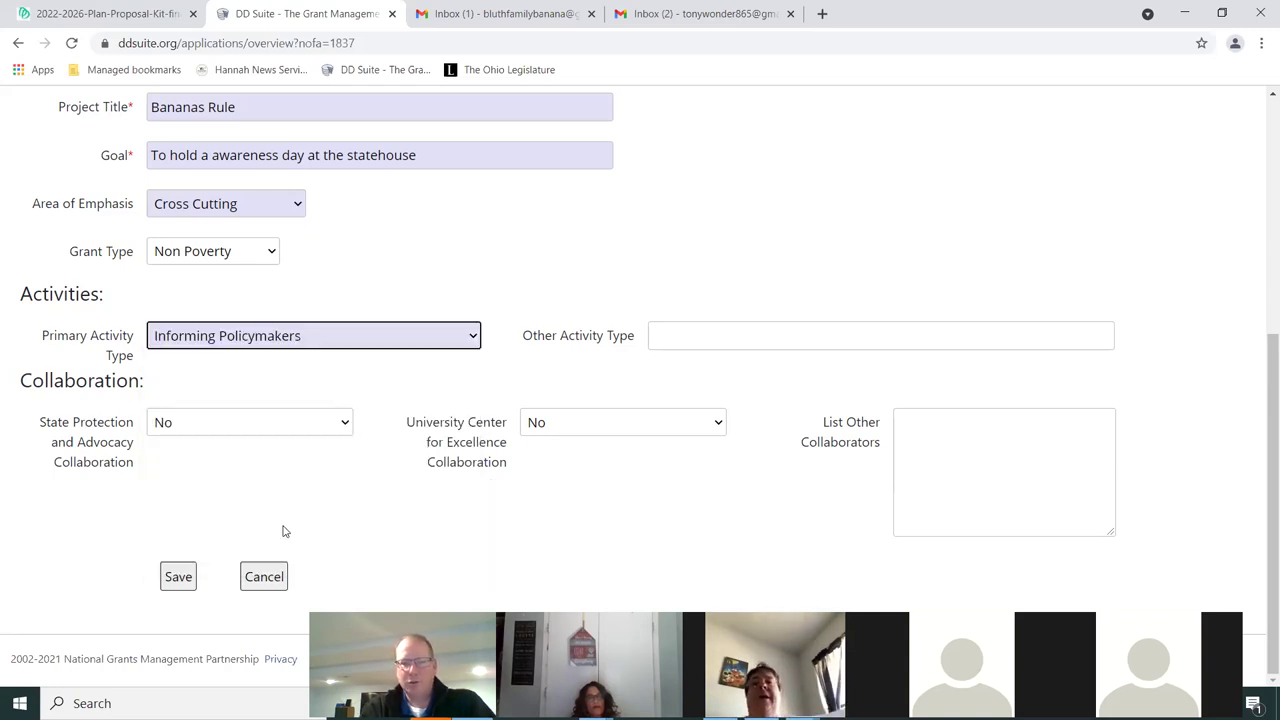
click(677, 335)
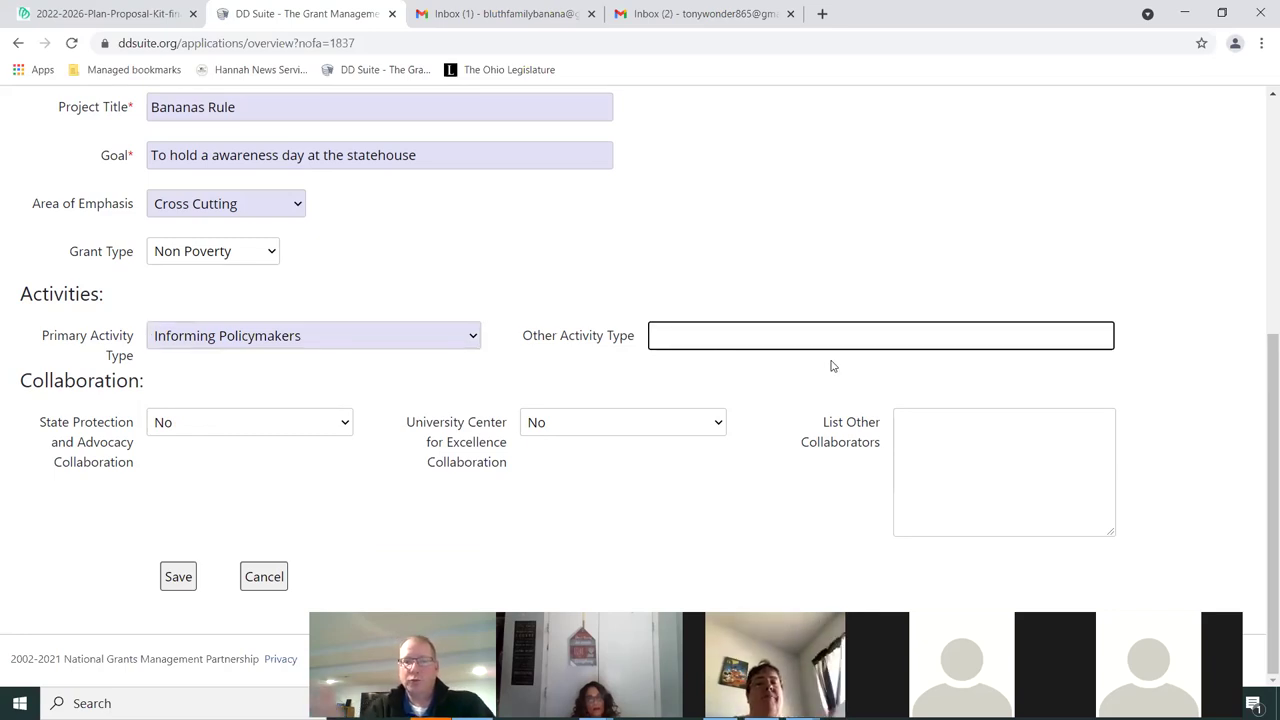
click(383, 339)
click(383, 338)
click(673, 331)
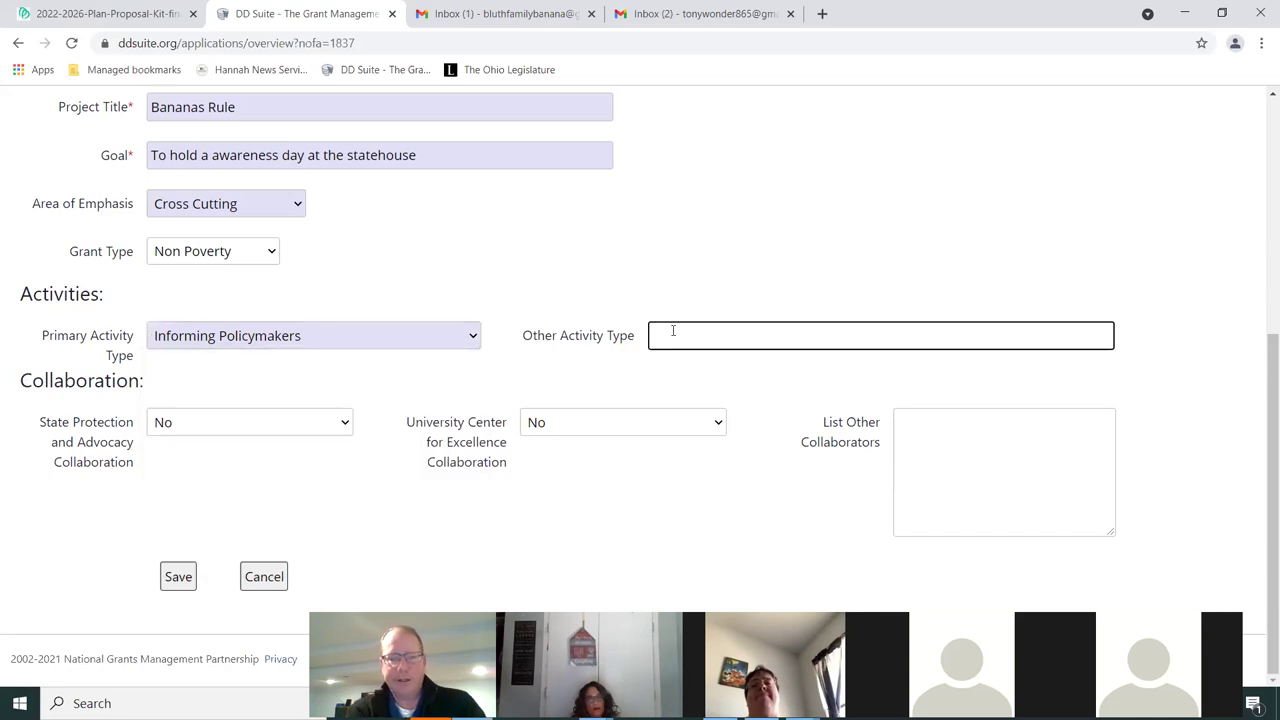
text(Training)
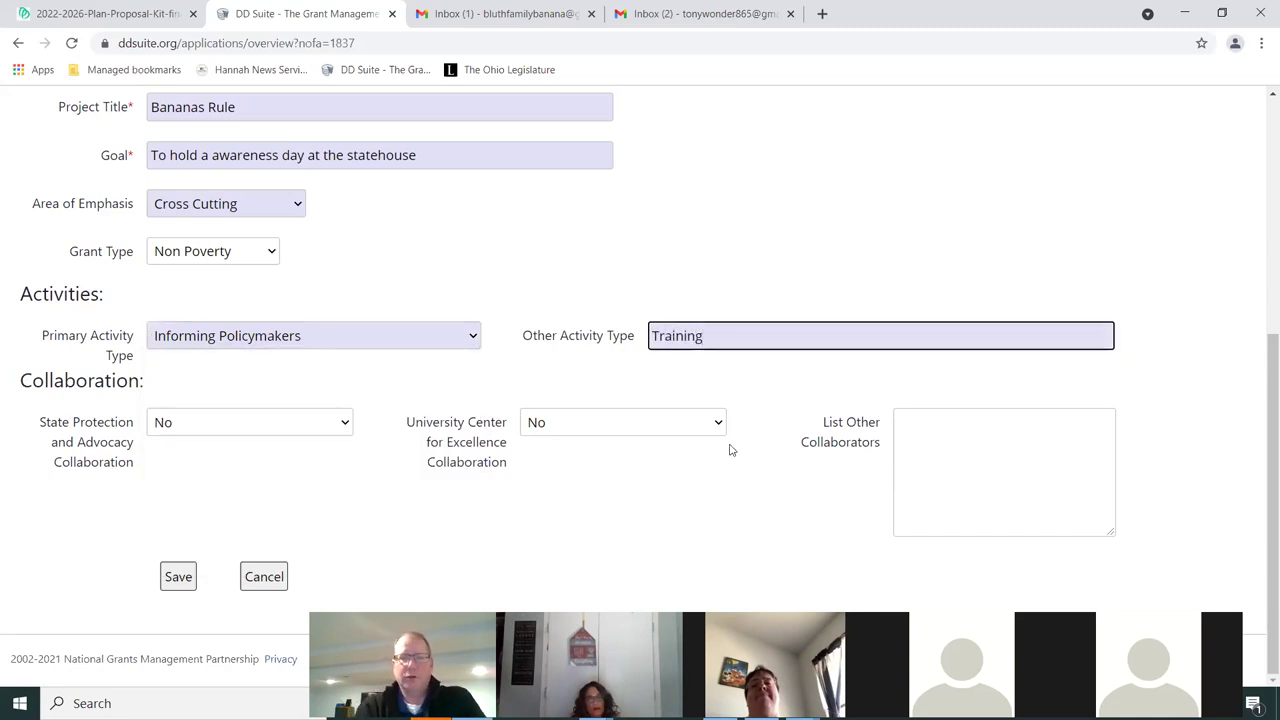
click(786, 382)
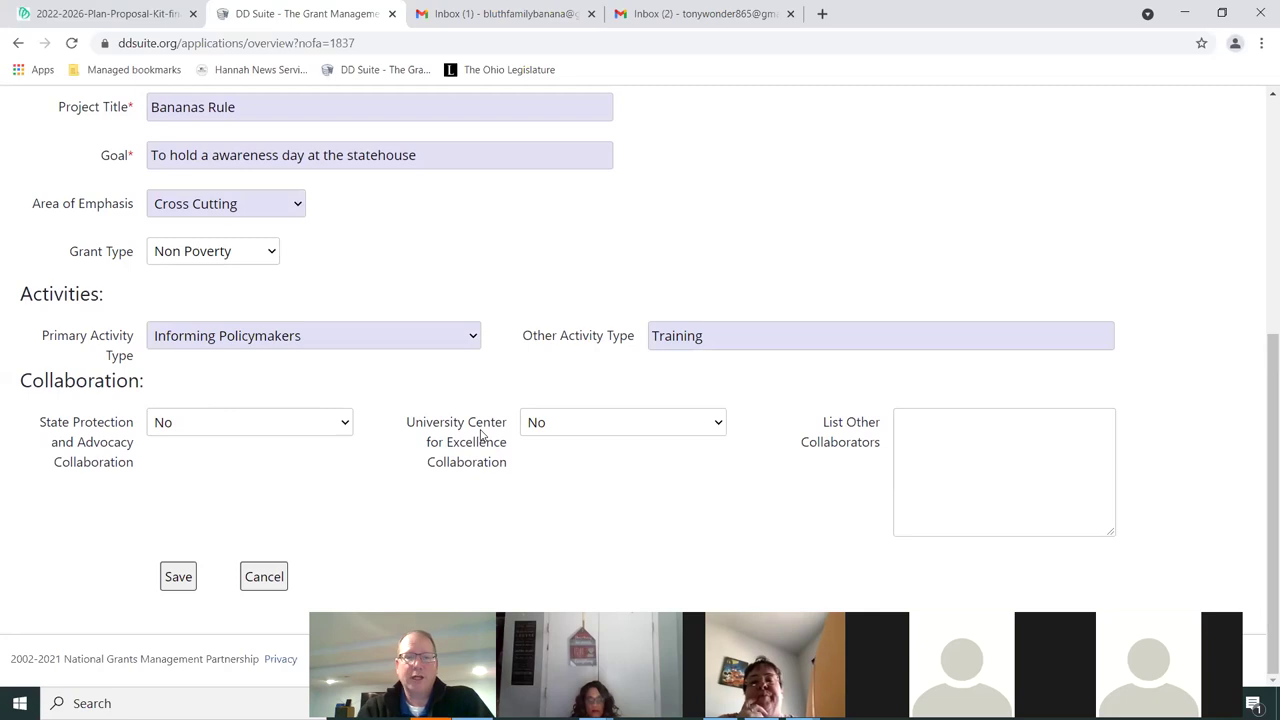
Leave the State Protection and University Center collaboration choices both set to No
click(342, 423)
click(343, 425)
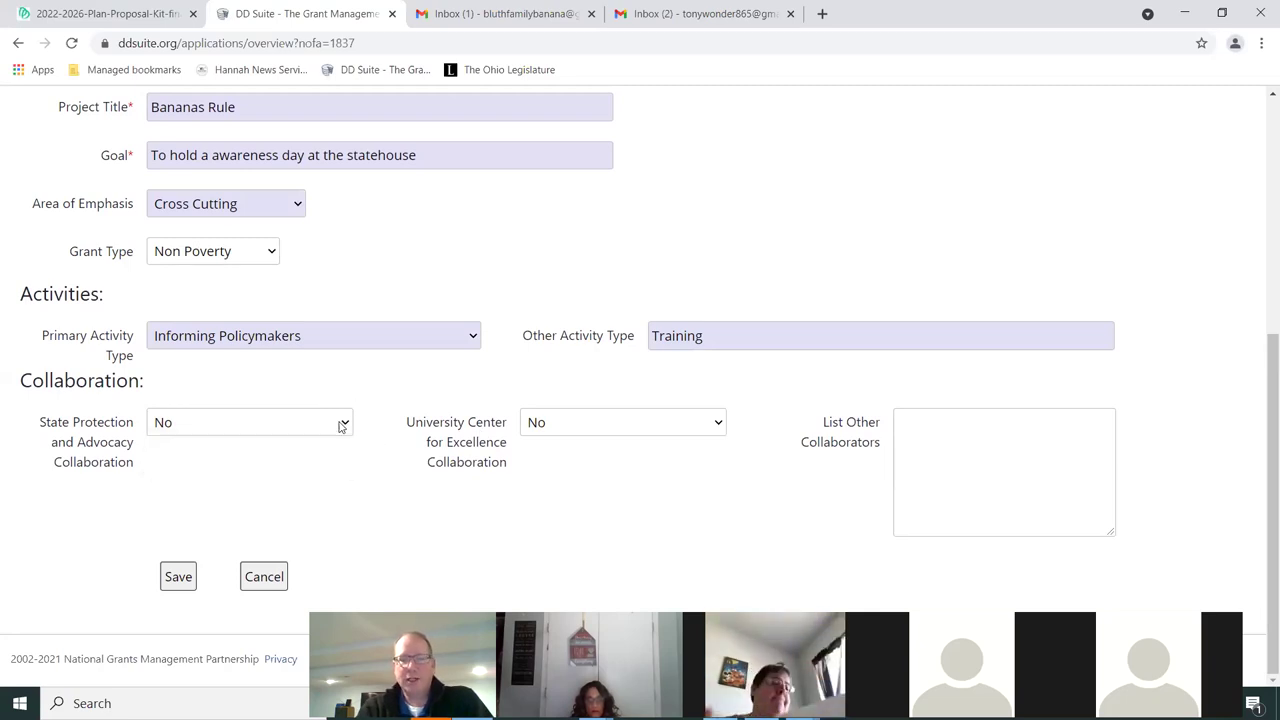
click(616, 430)
click(616, 430)
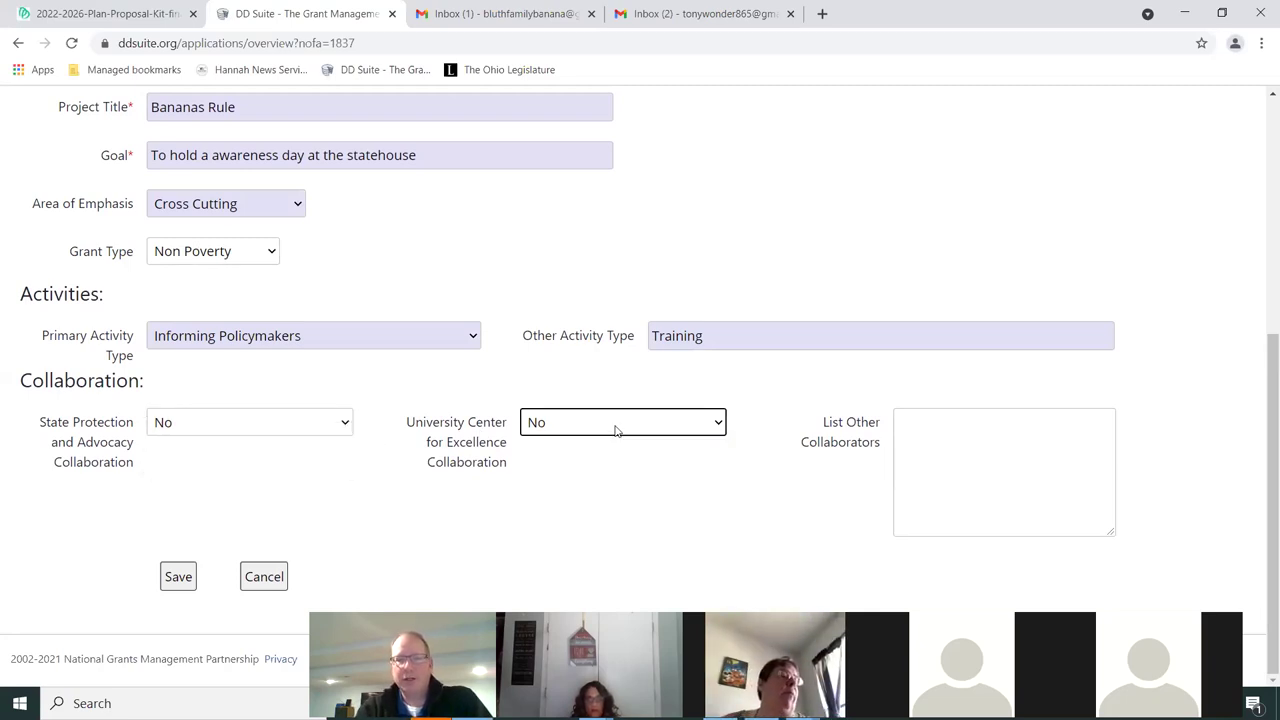
Enter 'State Department of DD' under List Other Collaborators
click(950, 430)
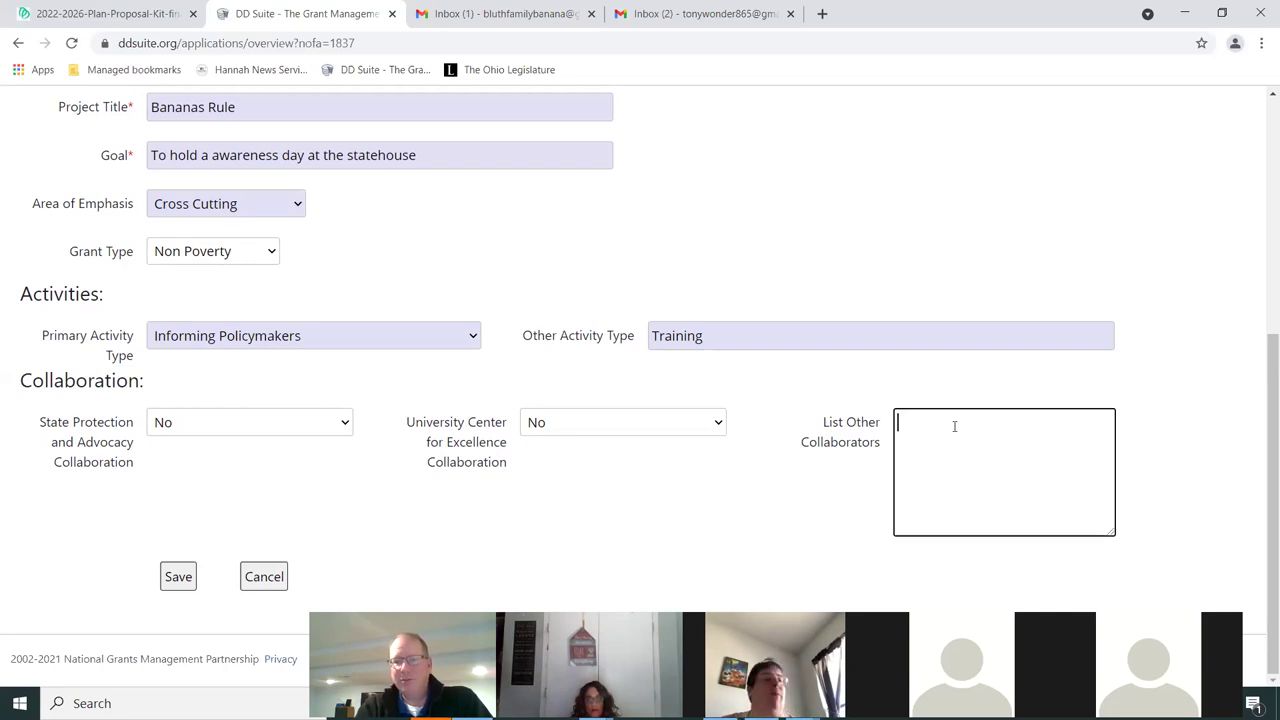
text(St)
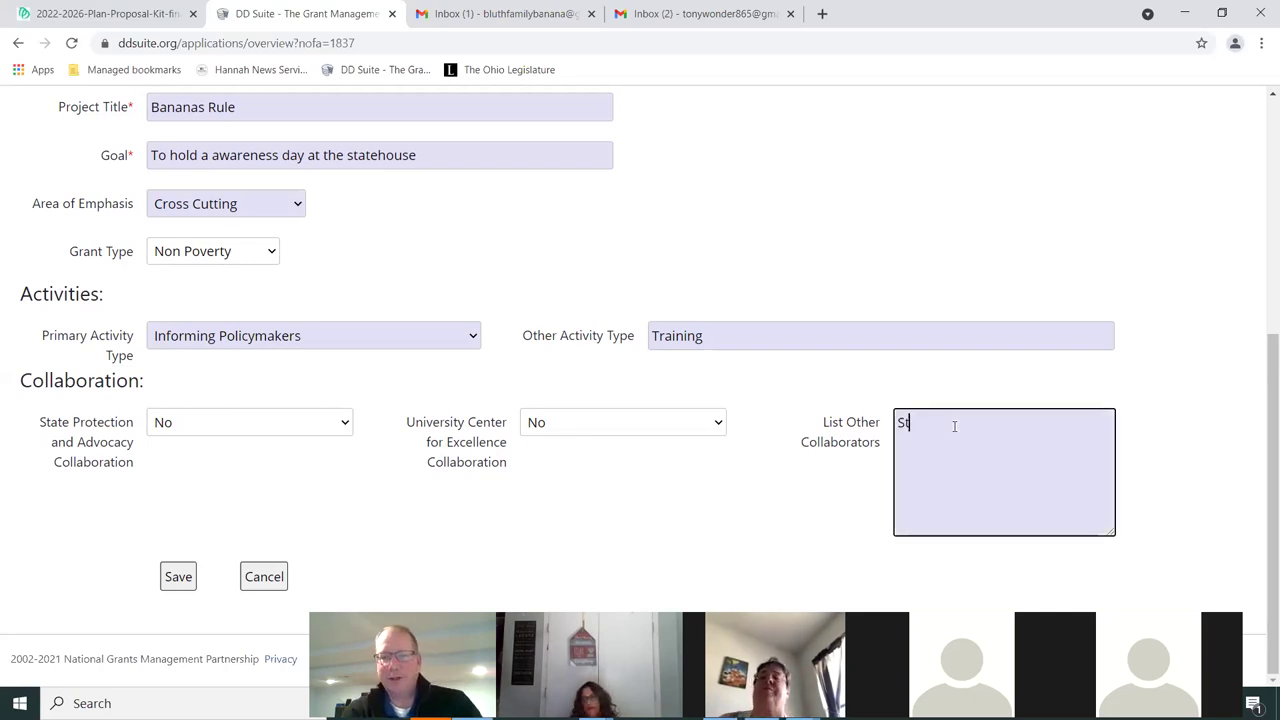
text(ate Departm)
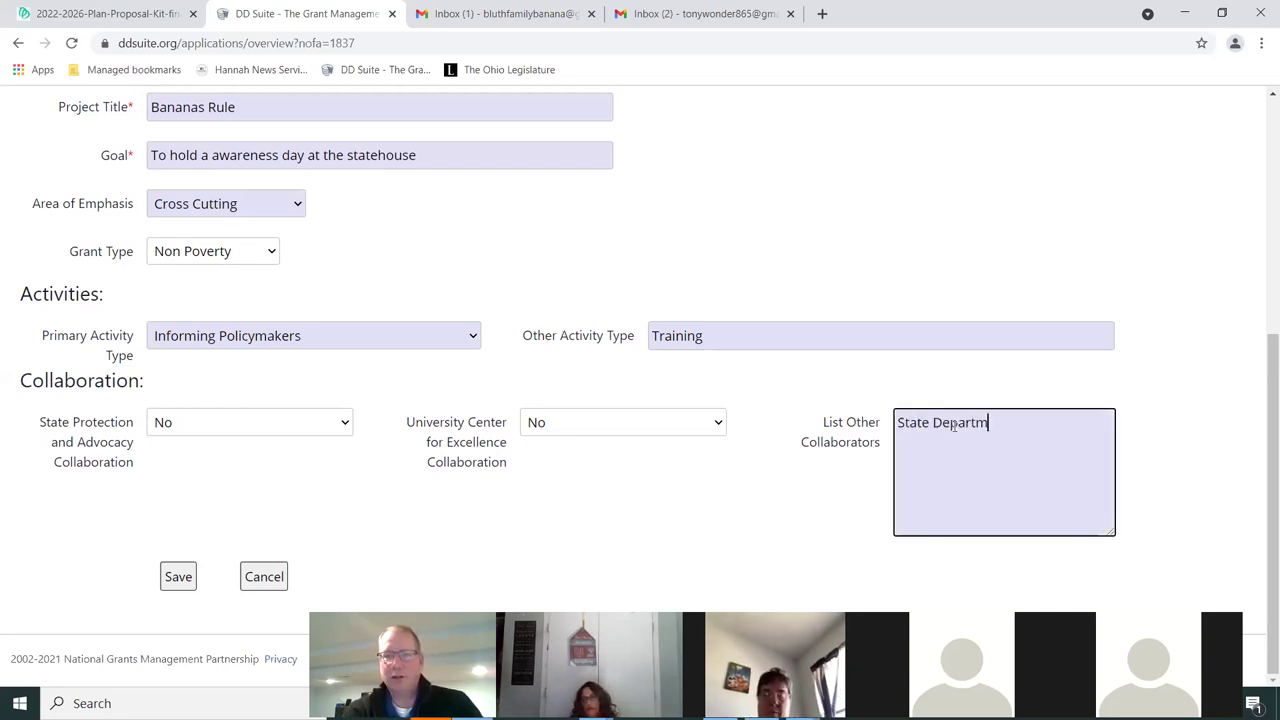
text(ent of DD)
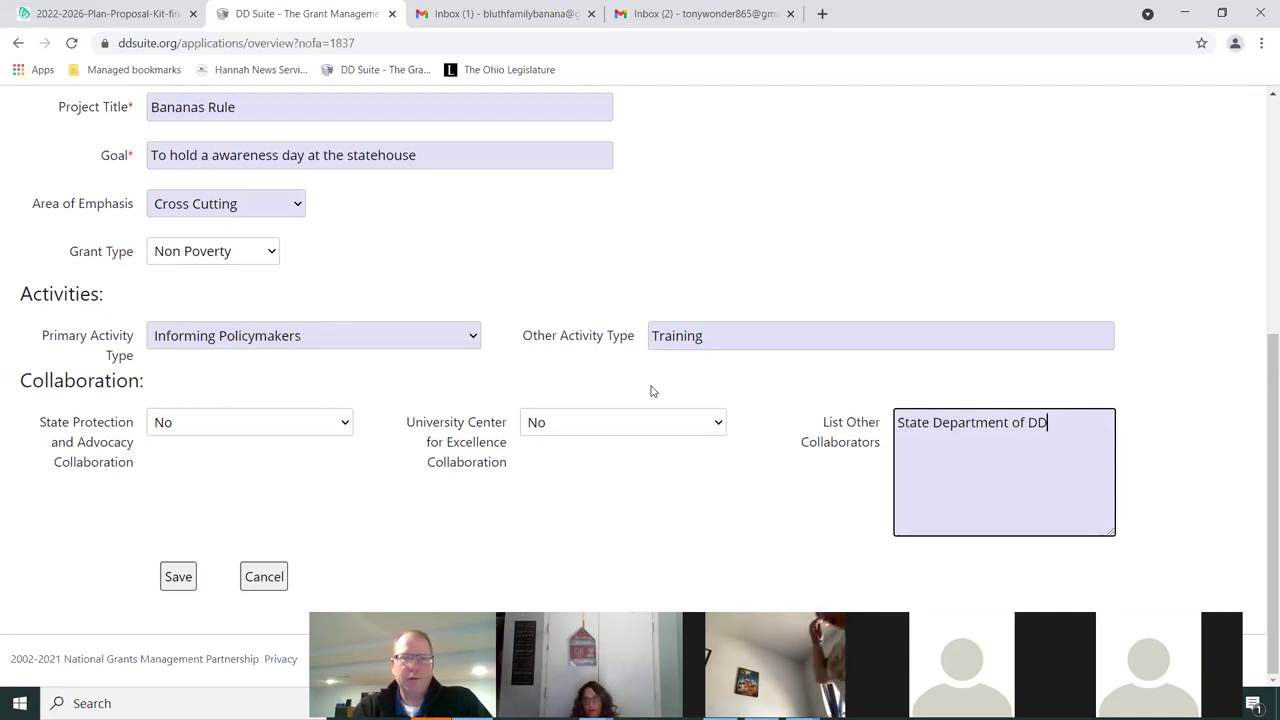
scroll(709, 420, up, 5)
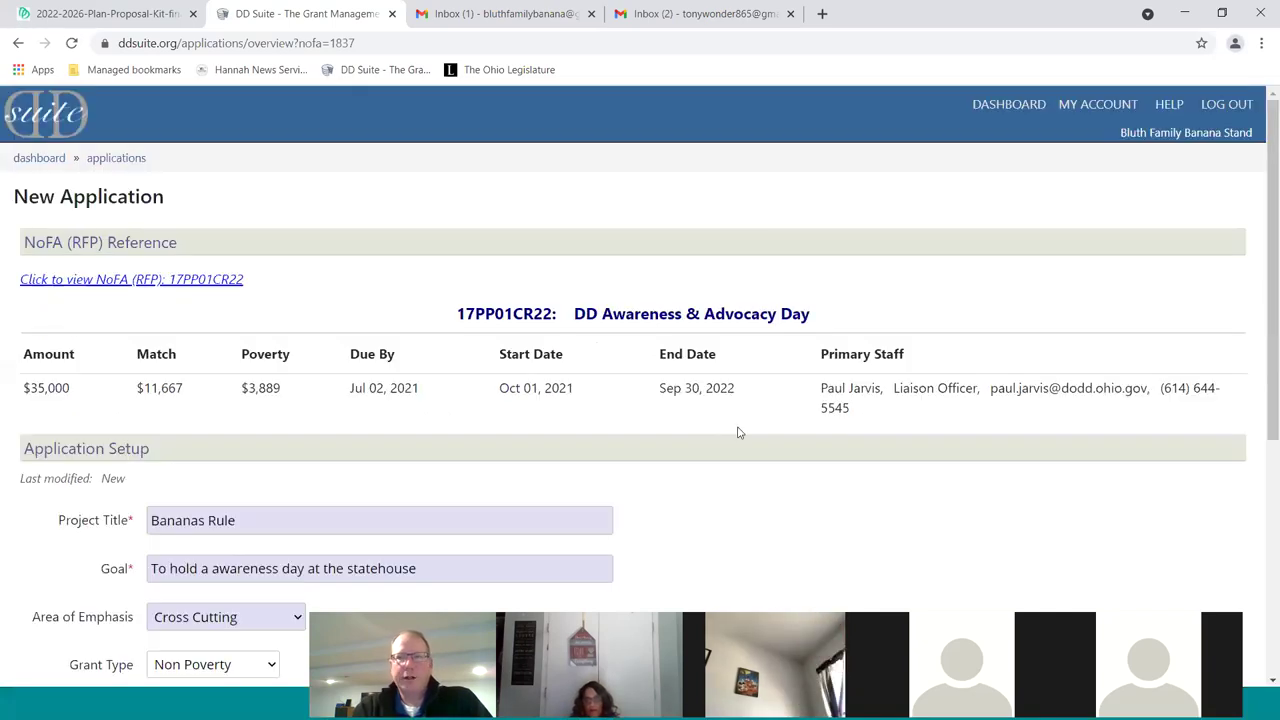
scroll(747, 460, down, 1)
scroll(749, 460, down, 2)
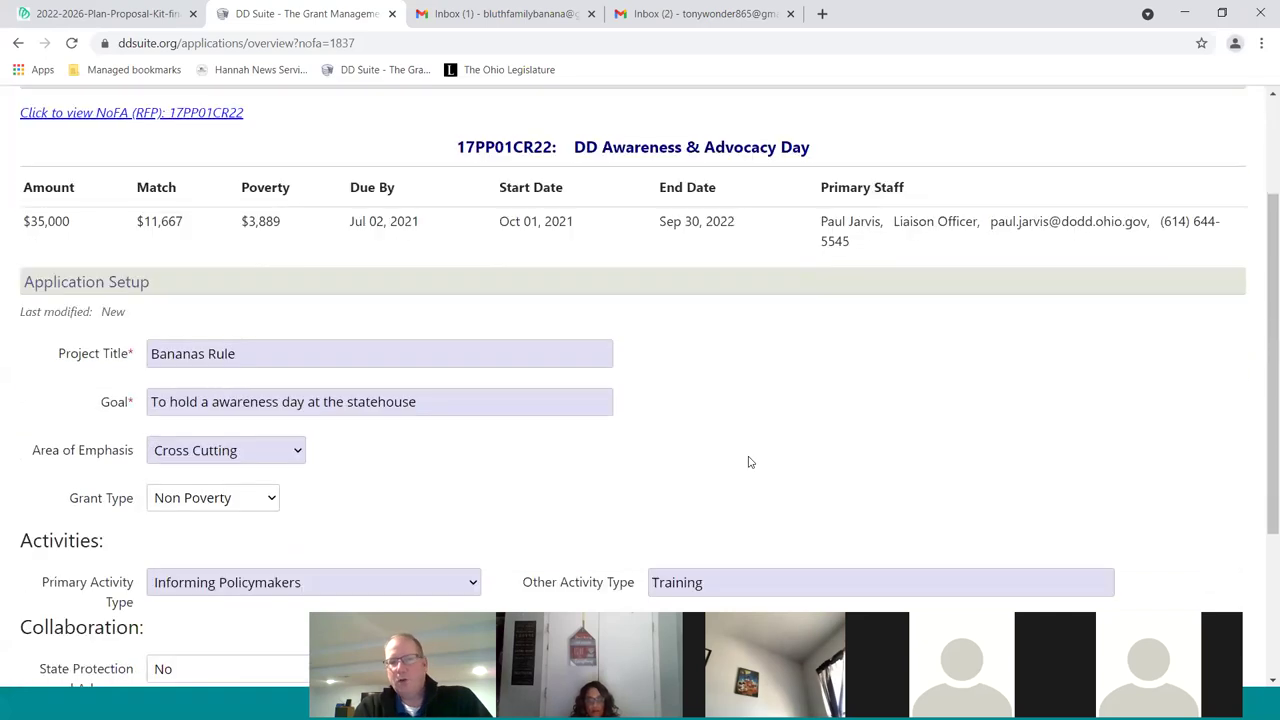
scroll(948, 463, down, 2)
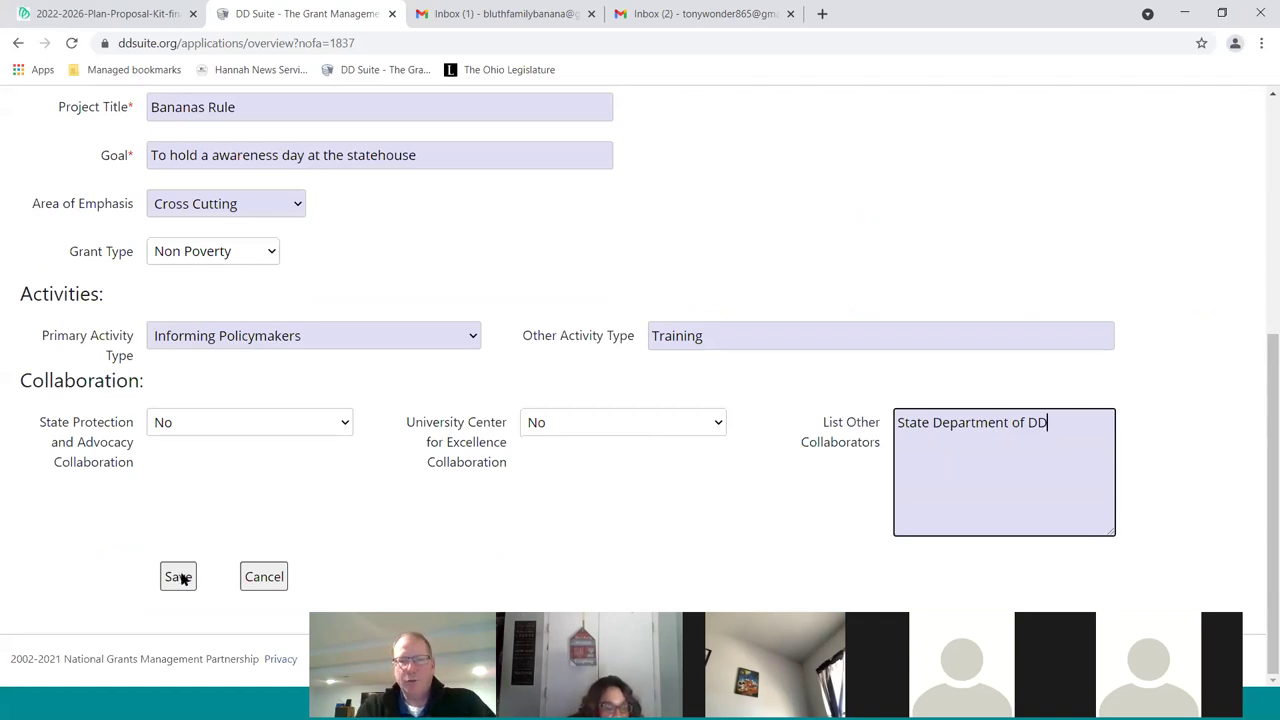
Save the application setup, dismiss the Data saved notice, and view the application Summary
click(178, 577)
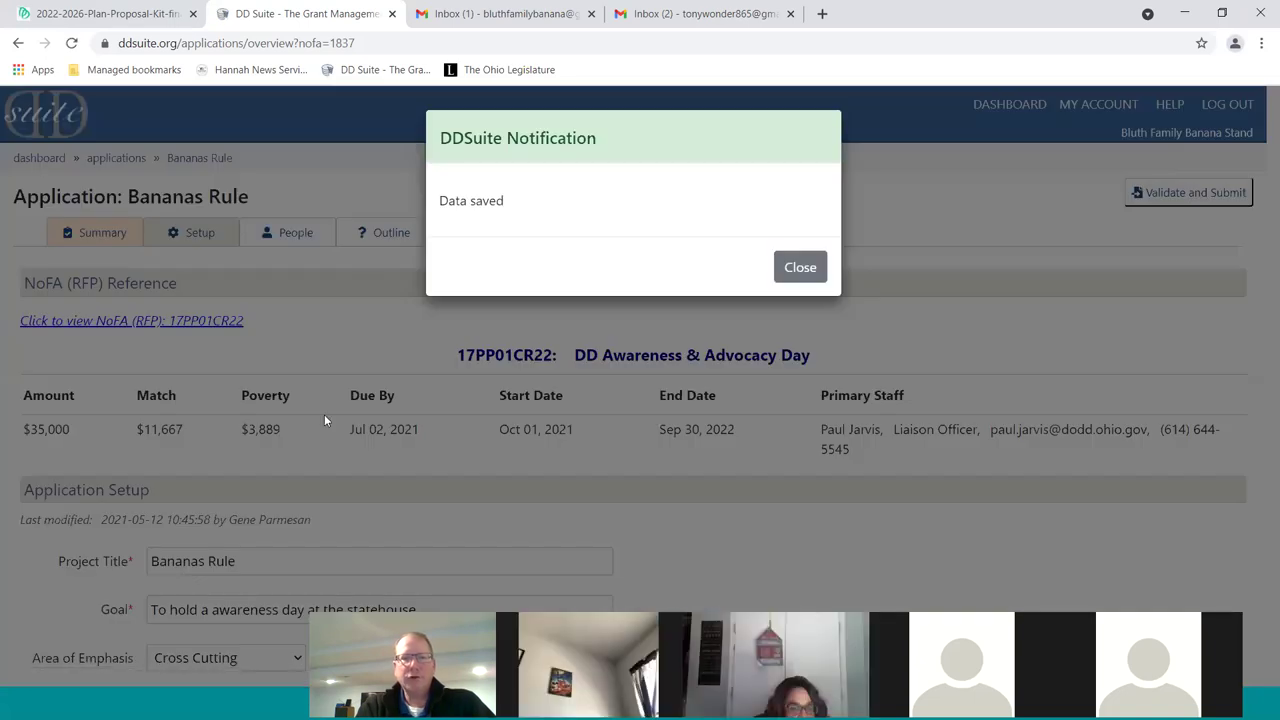
click(801, 270)
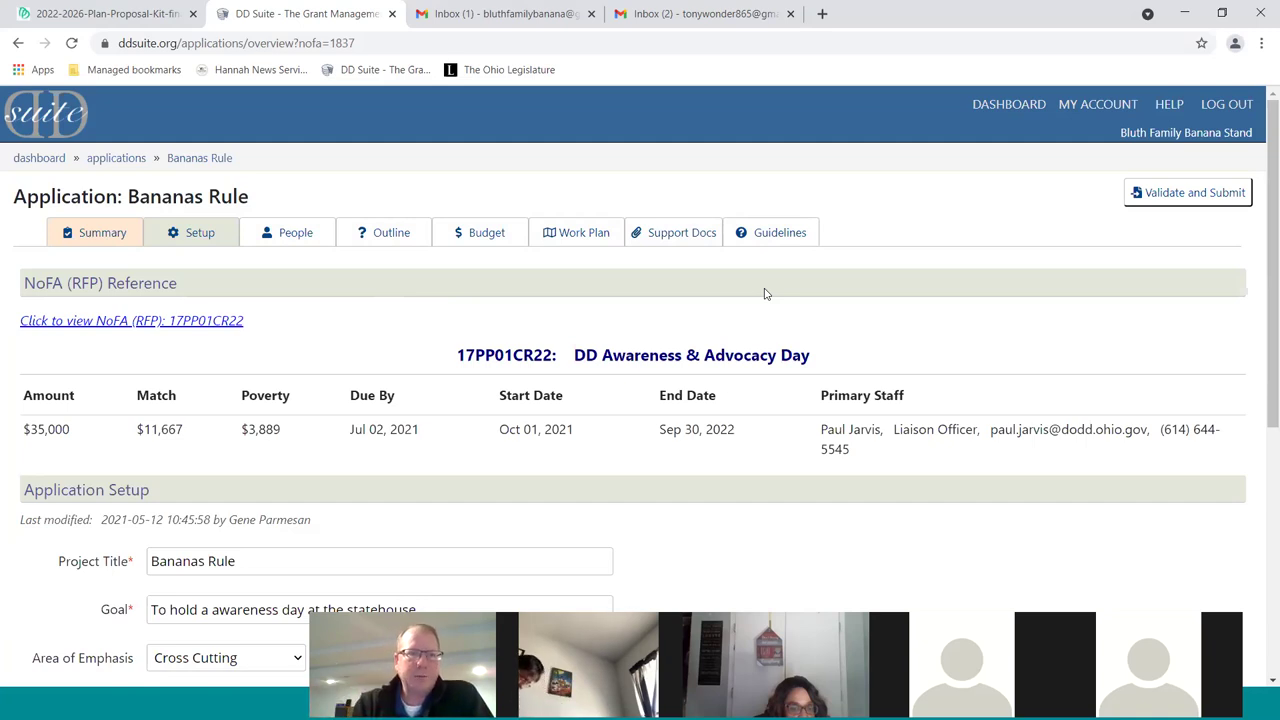
click(97, 236)
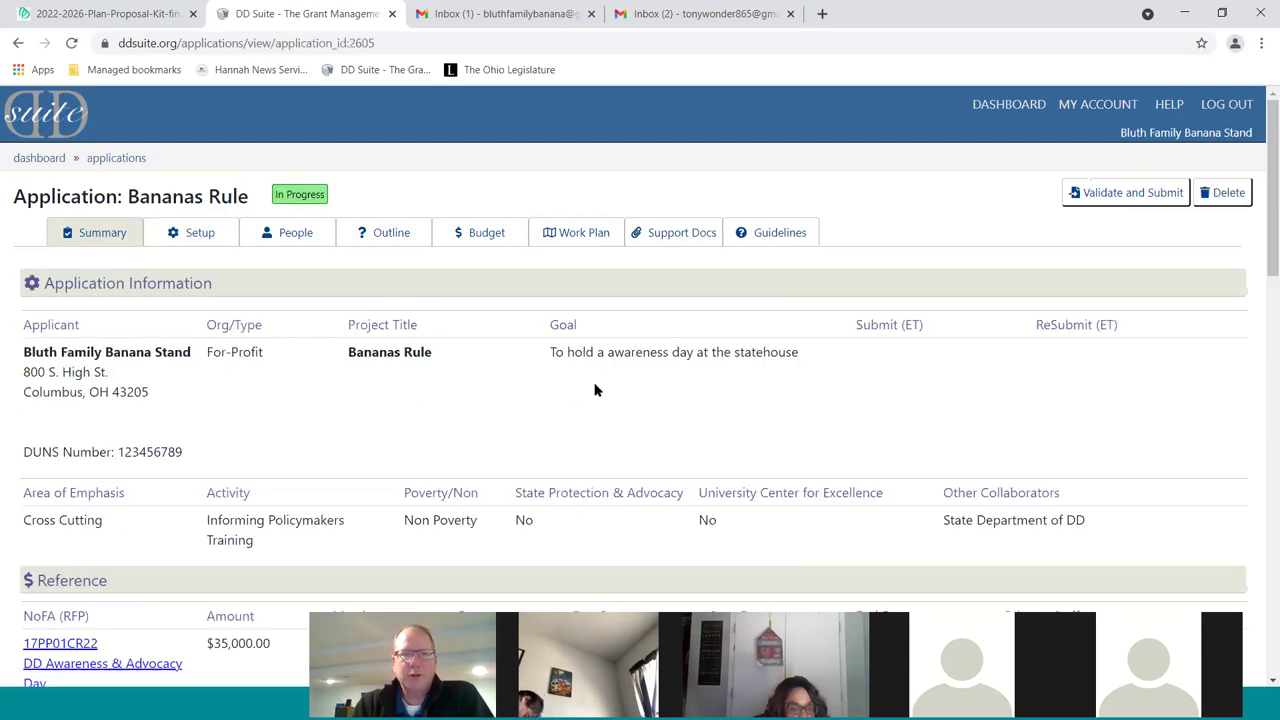
Scroll through the Bananas Rule summary, then return to the Dashboard
scroll(600, 388, down, 2)
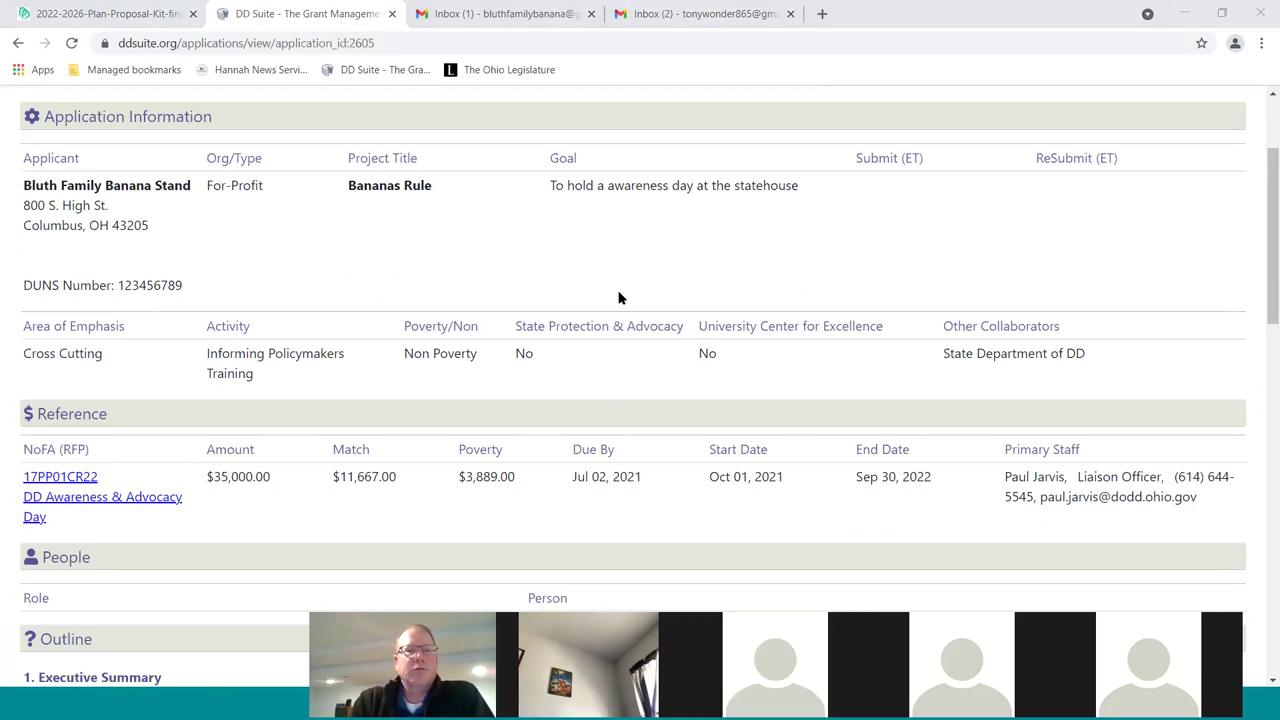
scroll(447, 270, down, 1)
scroll(447, 270, up, 1)
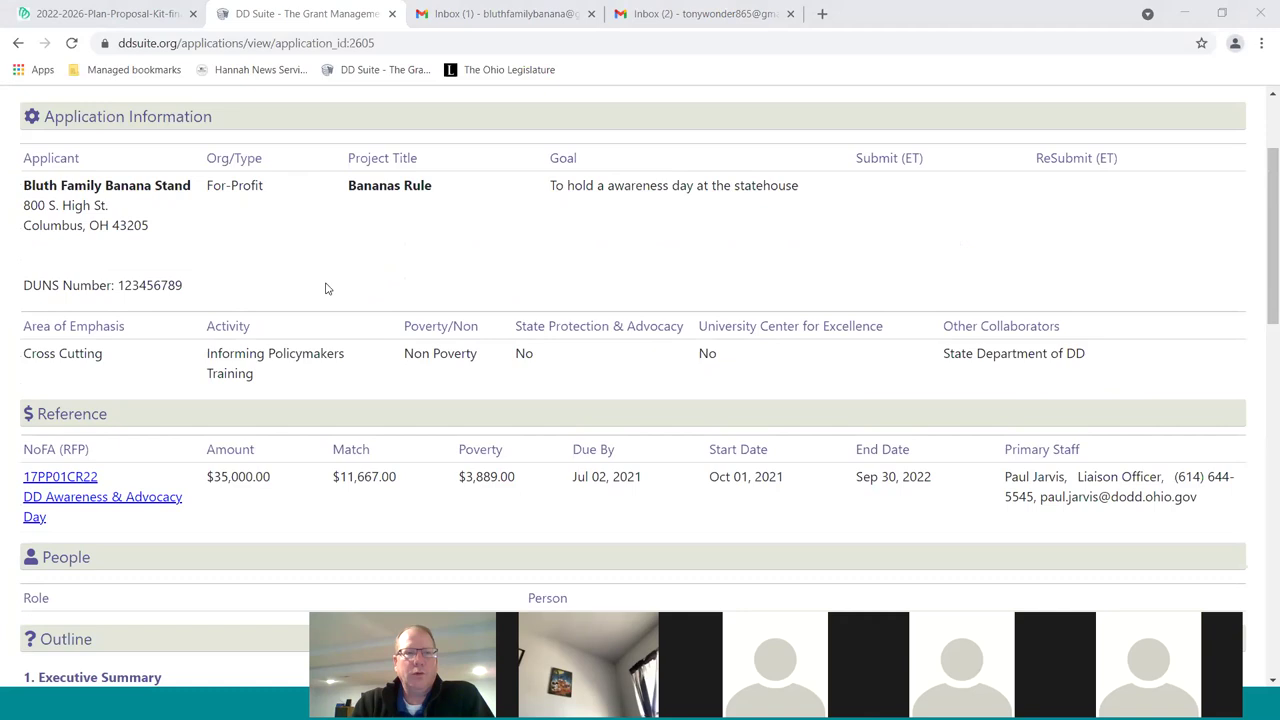
scroll(326, 288, down, 1)
scroll(340, 310, down, 2)
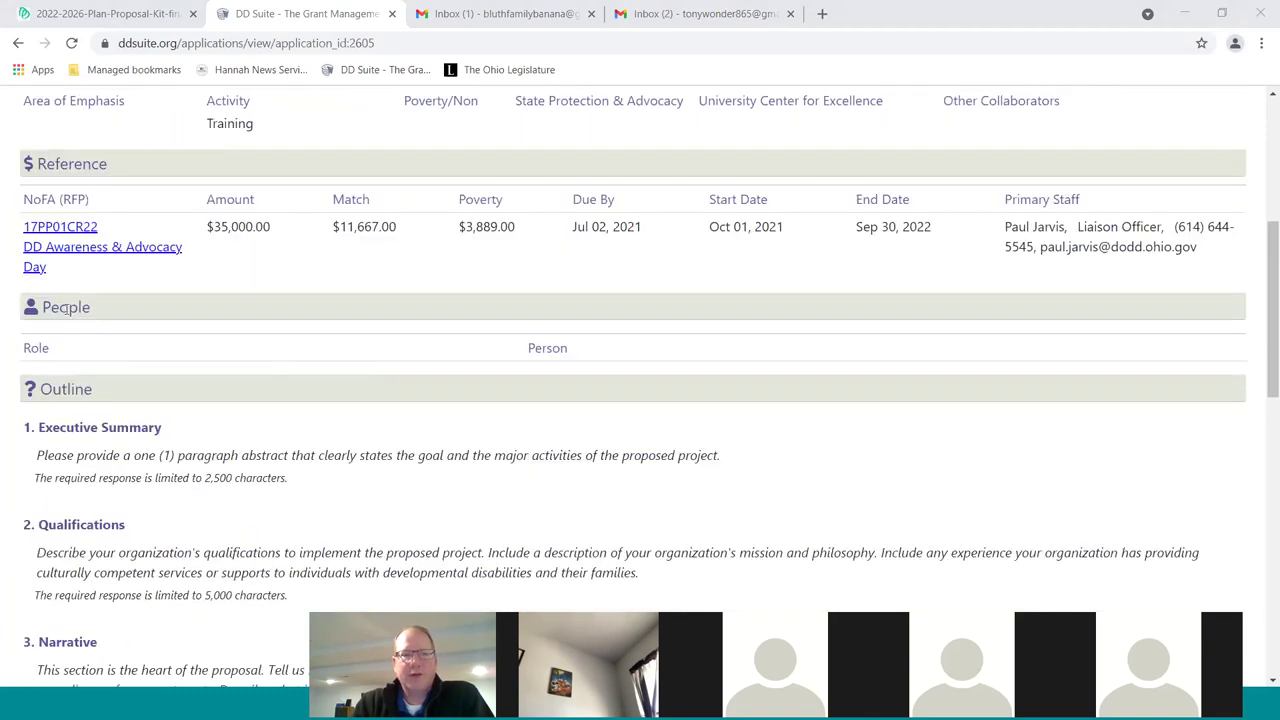
scroll(249, 343, down, 3)
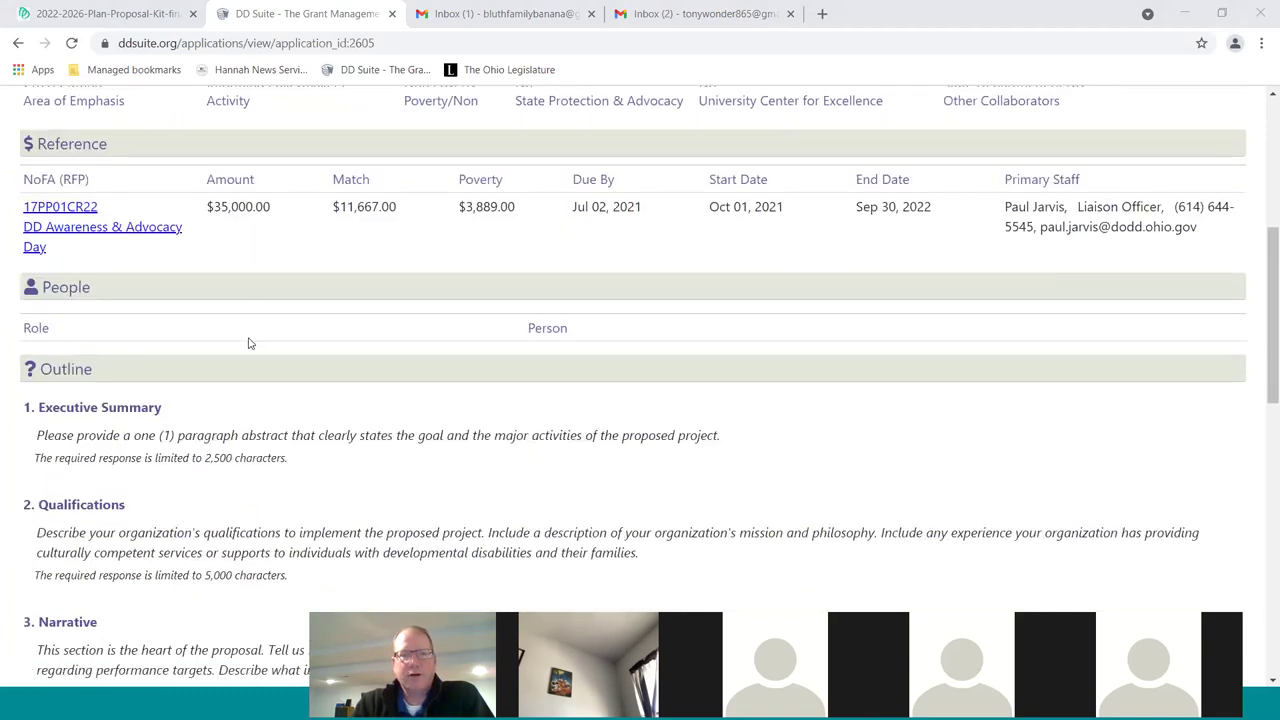
scroll(290, 420, down, 8)
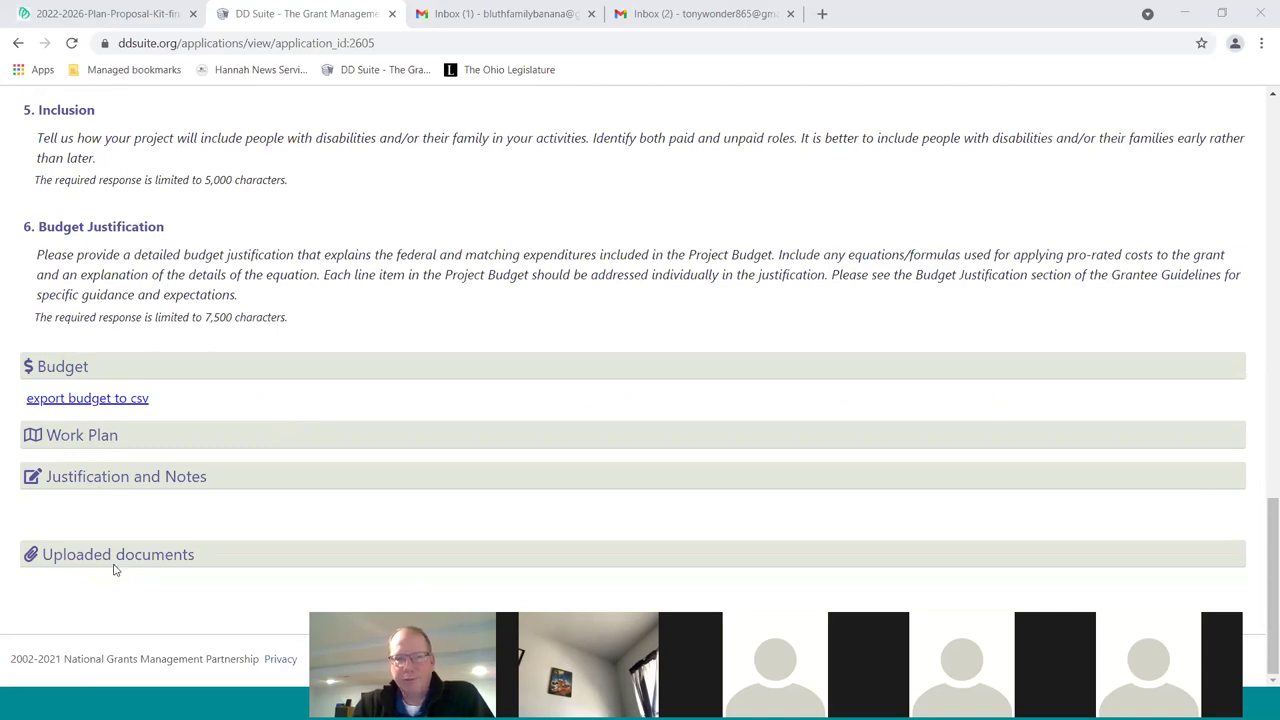
scroll(360, 478, up, 15)
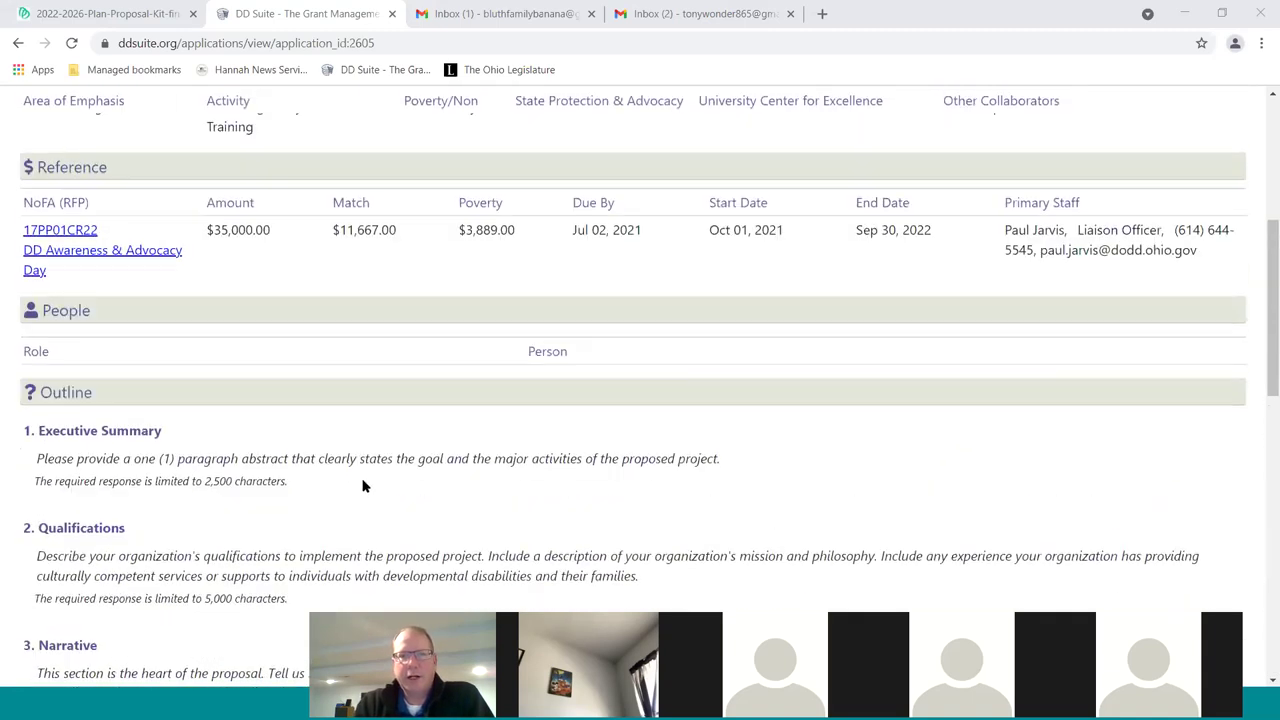
scroll(363, 486, up, 5)
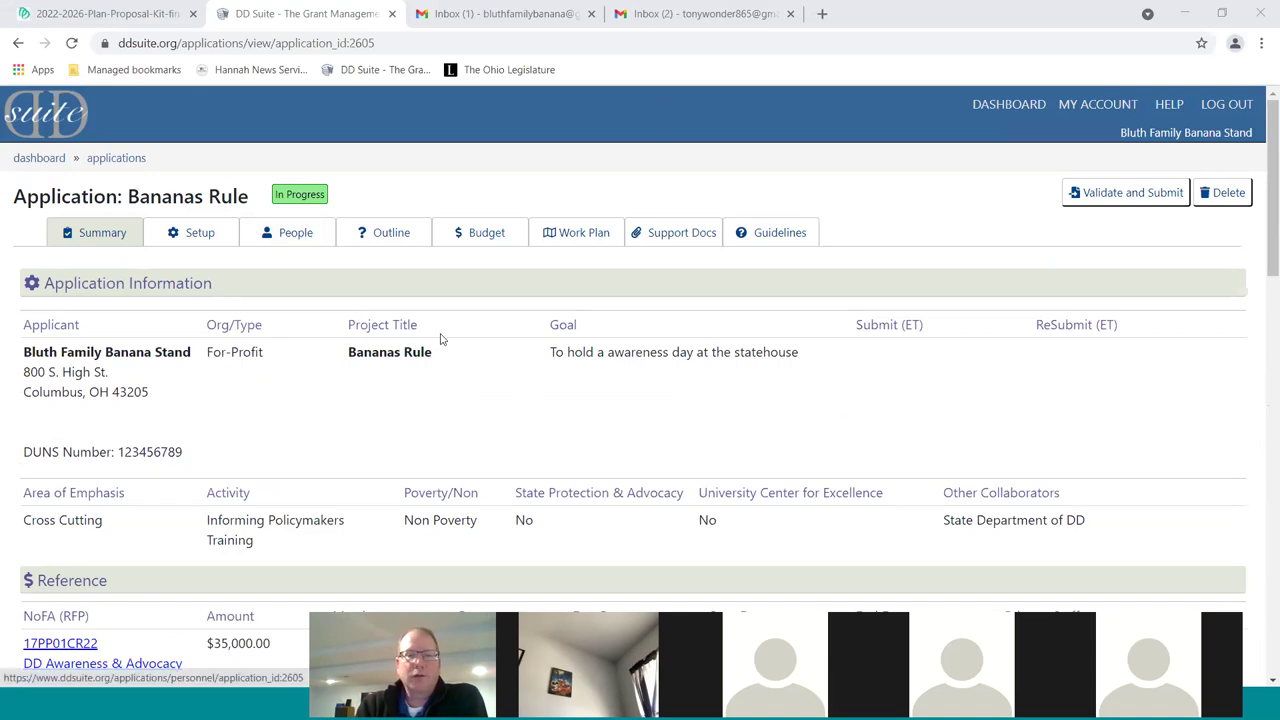
scroll(720, 385, down, 1)
scroll(720, 382, up, 1)
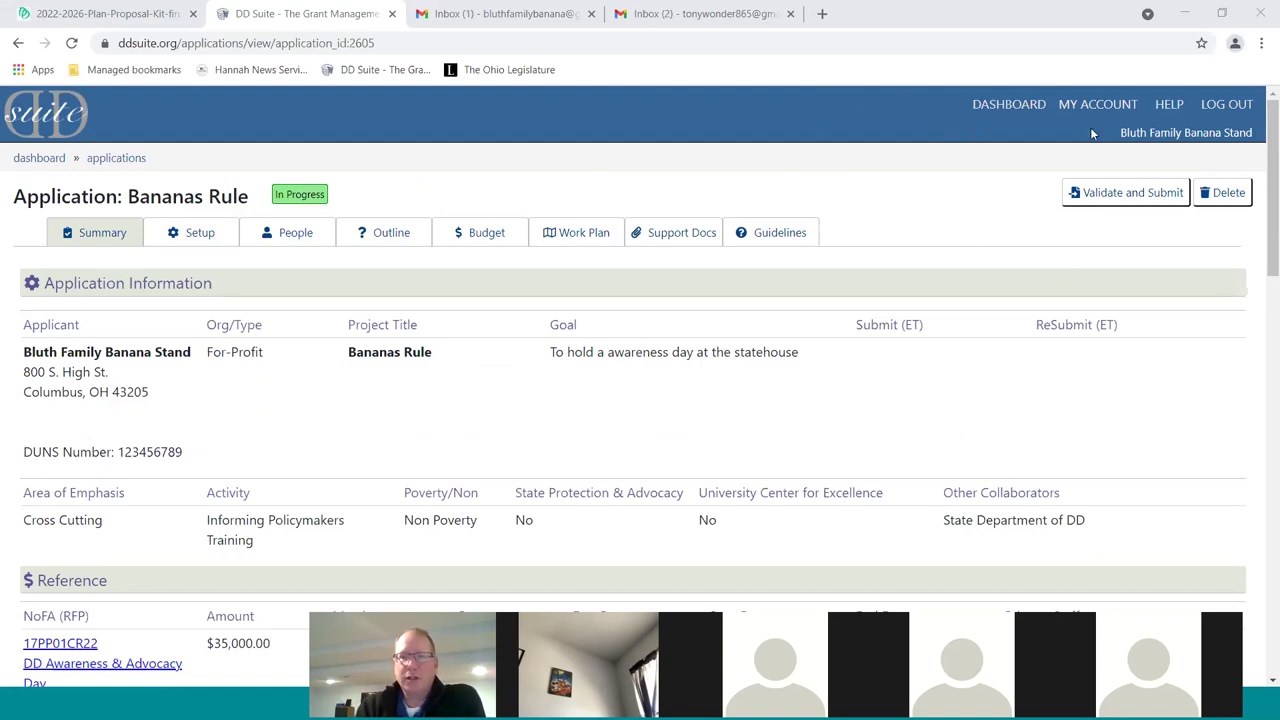
click(1030, 105)
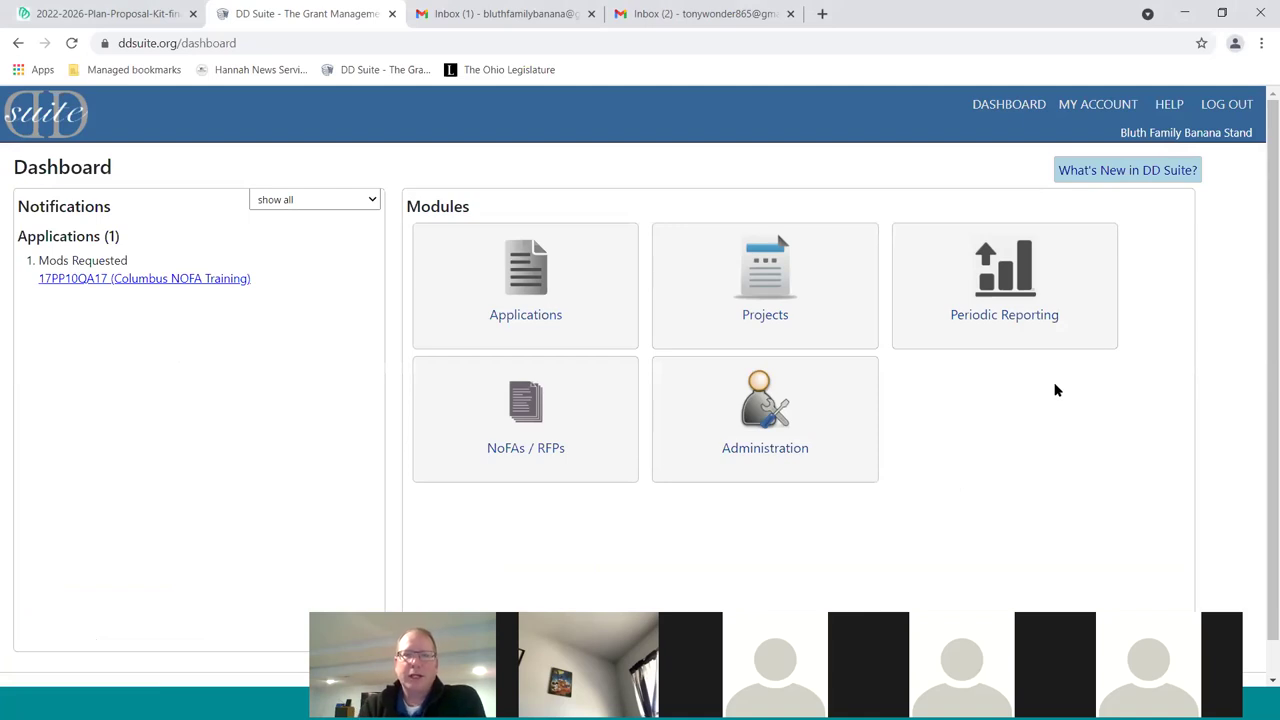
Open Applications from the Dashboard, reopen Bananas Rule, and go to its setup details
click(522, 296)
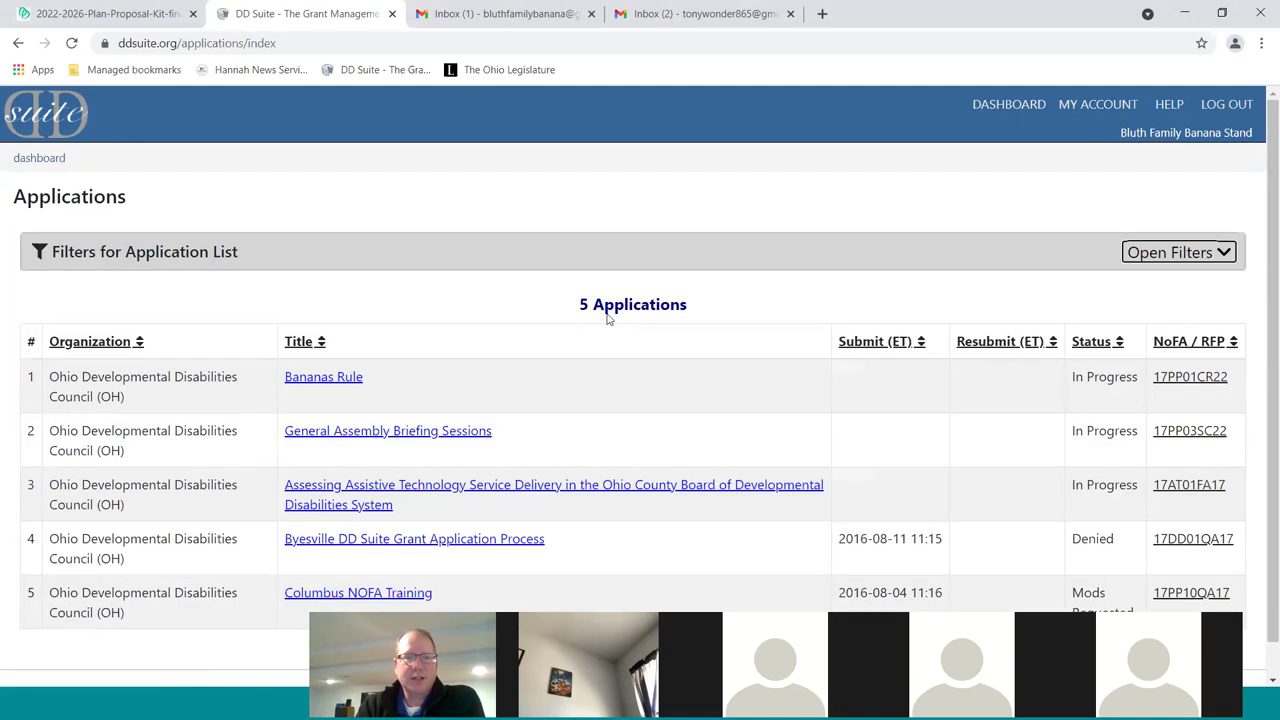
scroll(709, 374, down, 1)
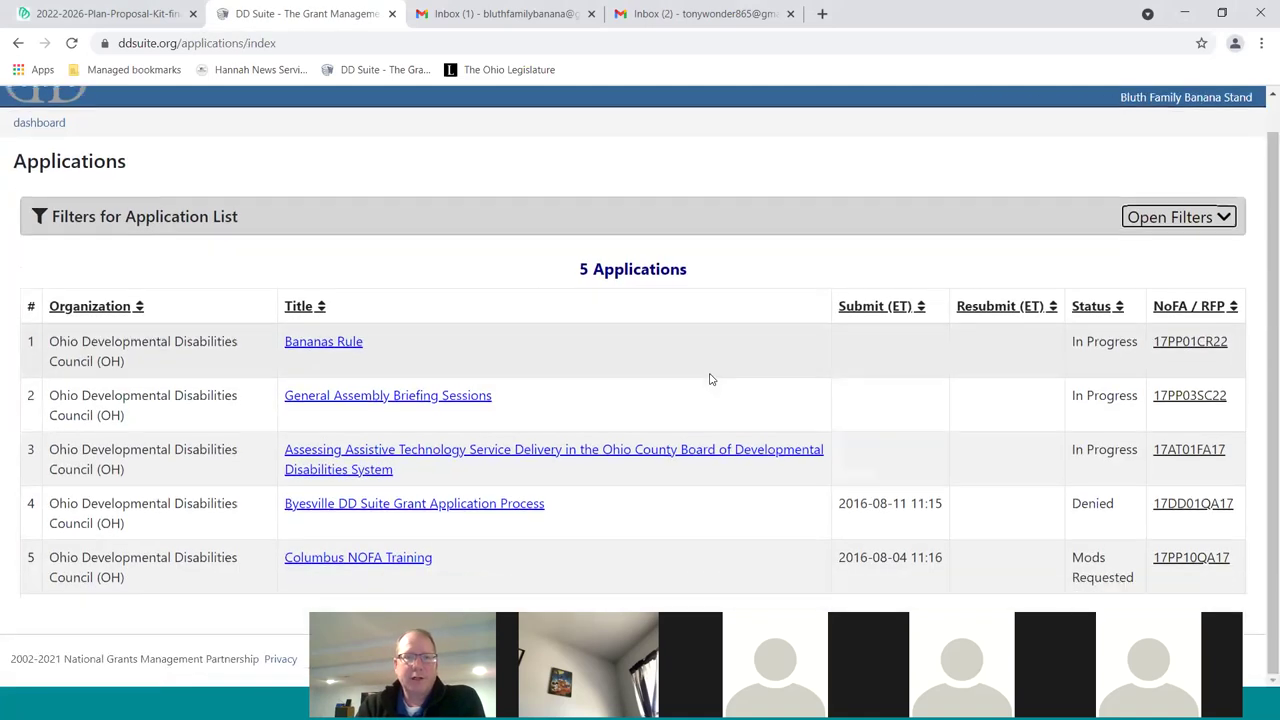
click(339, 343)
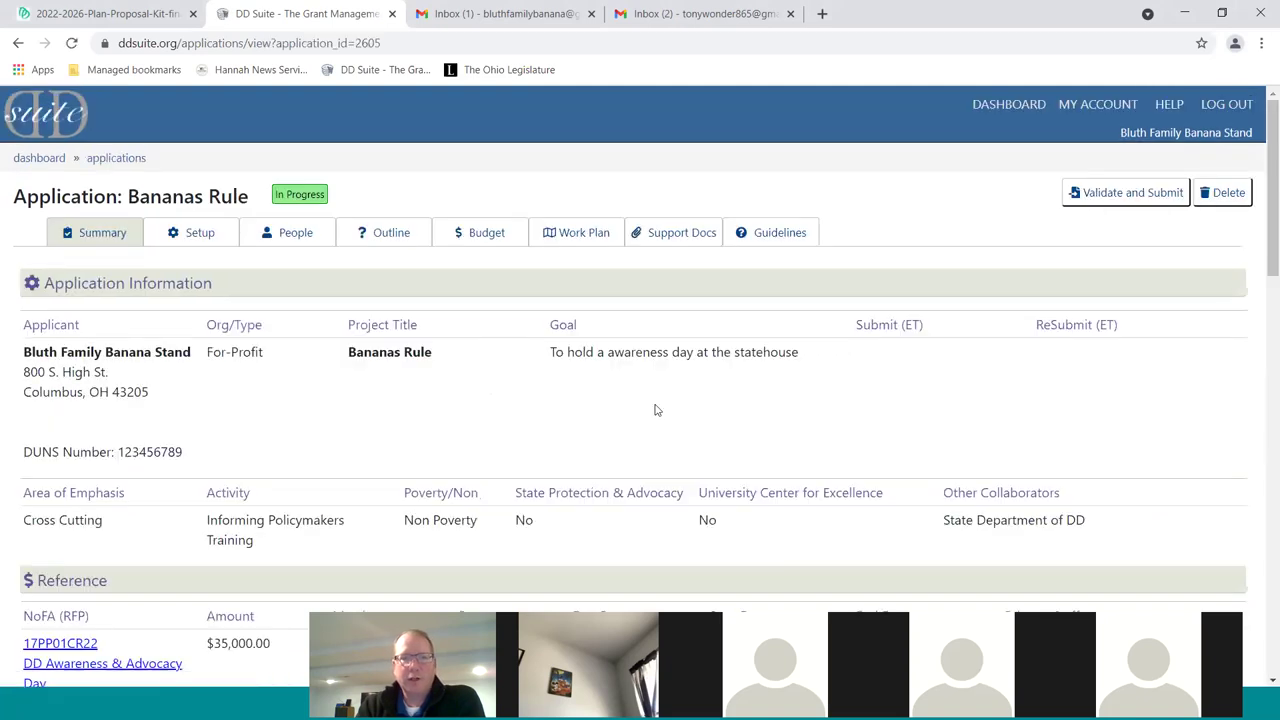
scroll(656, 410, down, 1)
scroll(656, 408, up, 1)
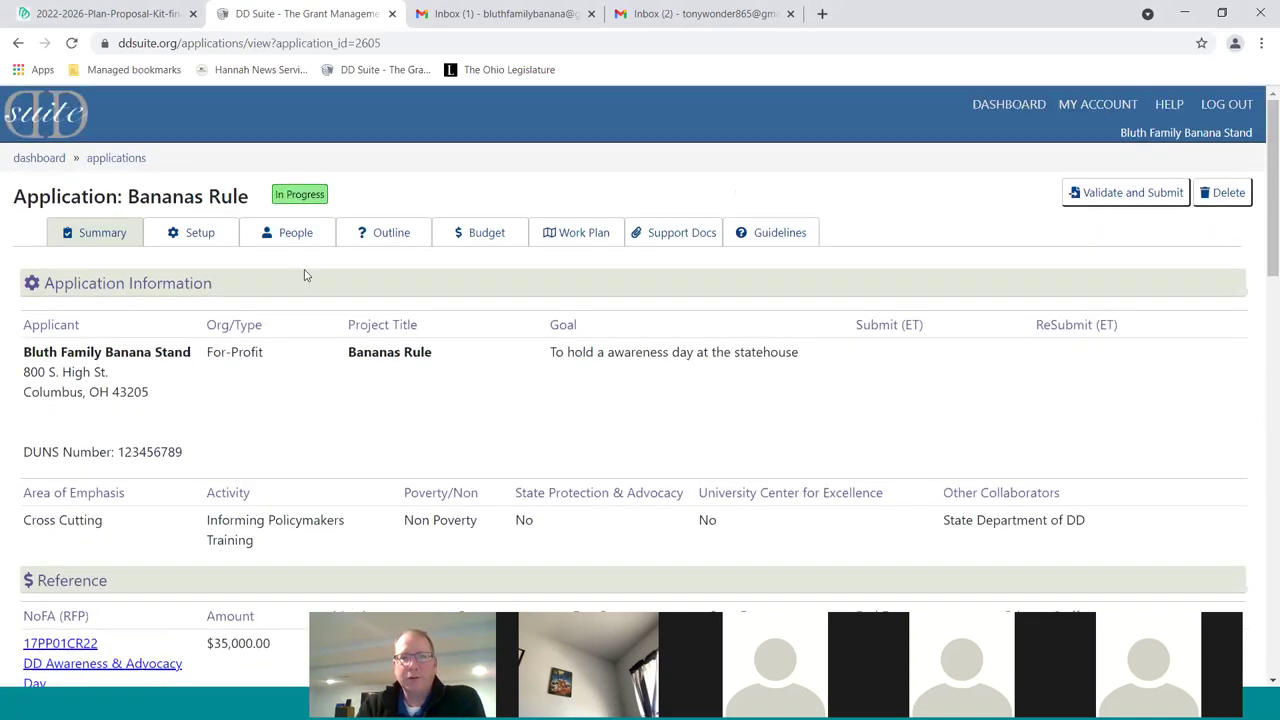
scroll(780, 443, down, 1)
scroll(323, 286, up, 1)
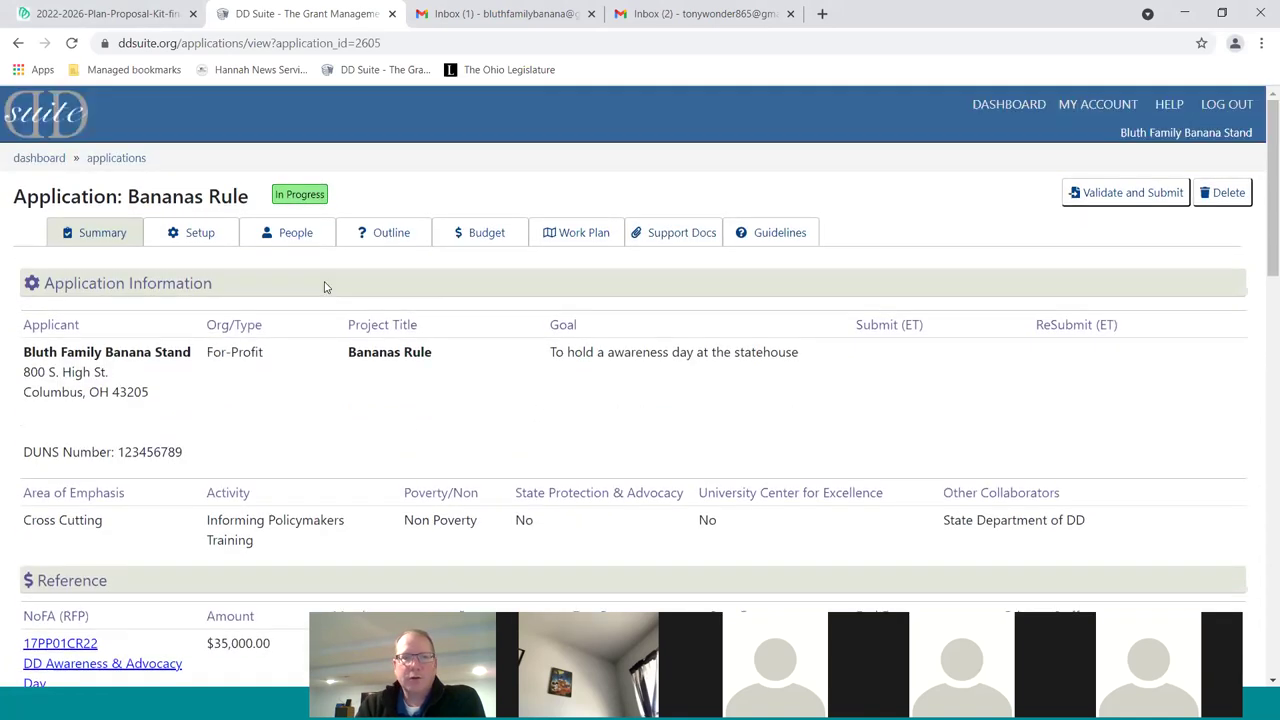
click(197, 242)
Retitle the project from Bananas Rule to 'DD Awareness & Advocacy Day', save, and view the summary
drag(258, 560, 86, 563)
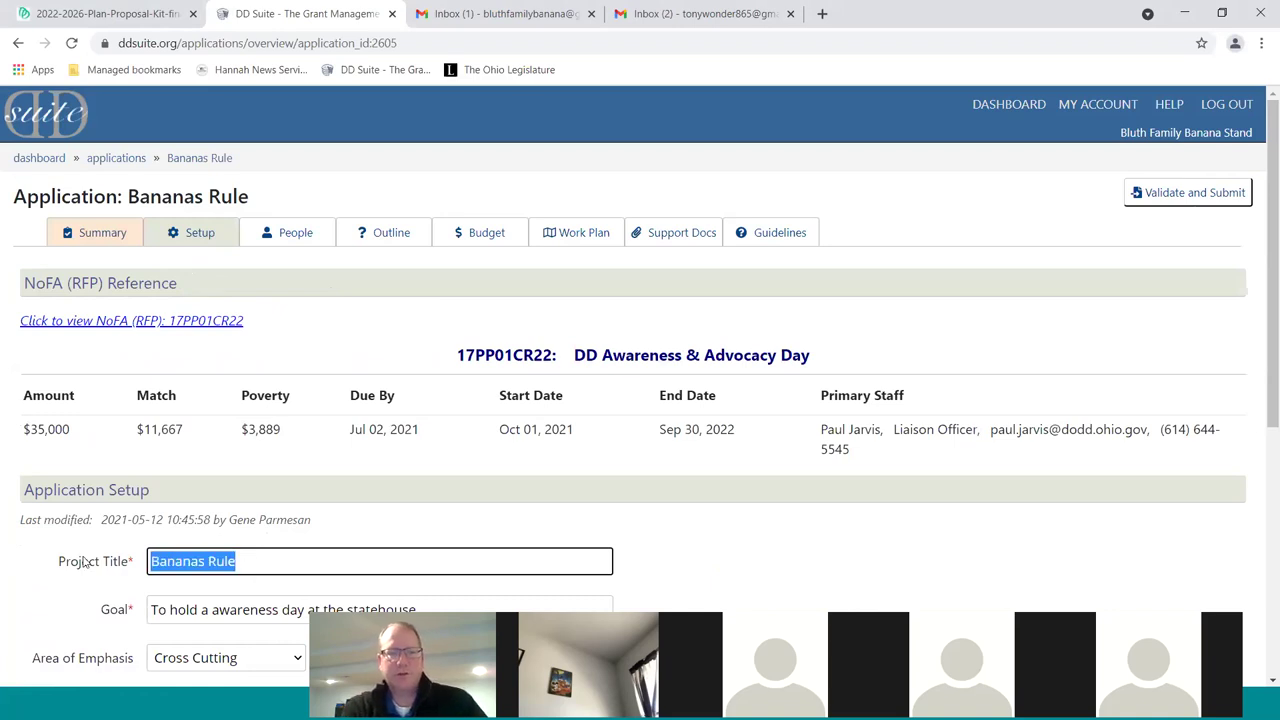
text(DD Awareness & Advocacy Day)
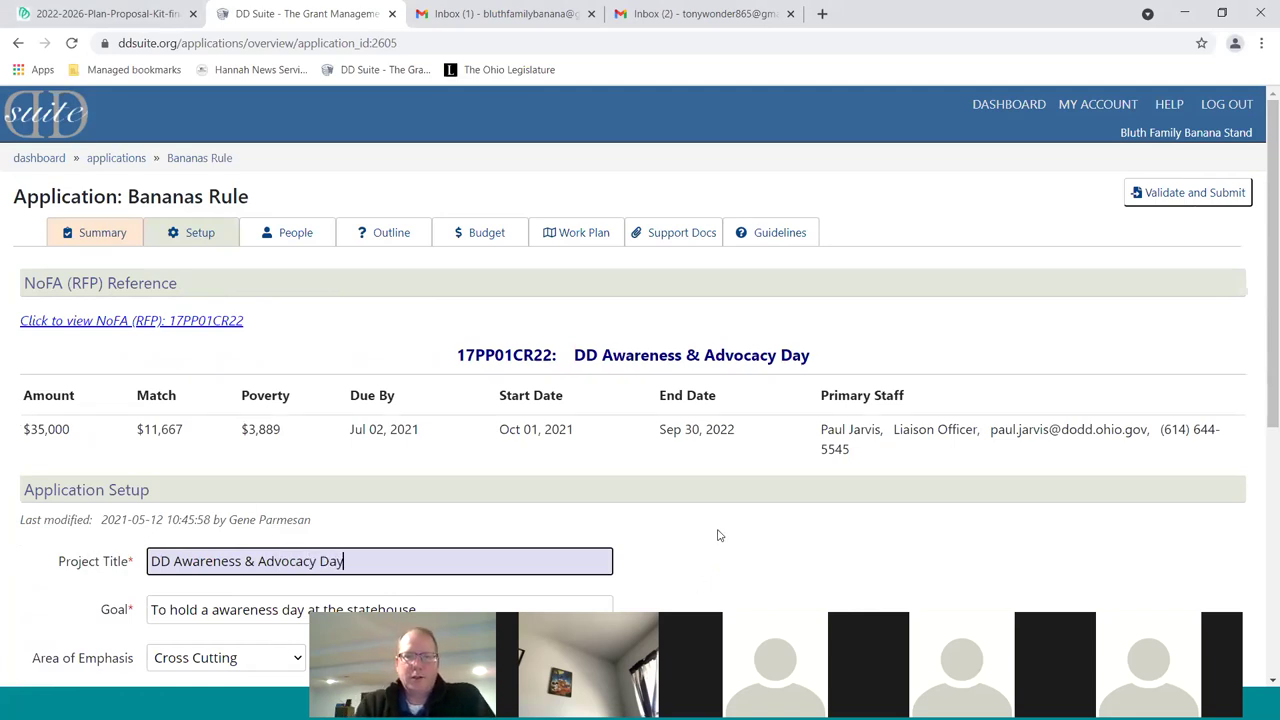
scroll(718, 520, down, 5)
click(178, 578)
click(795, 265)
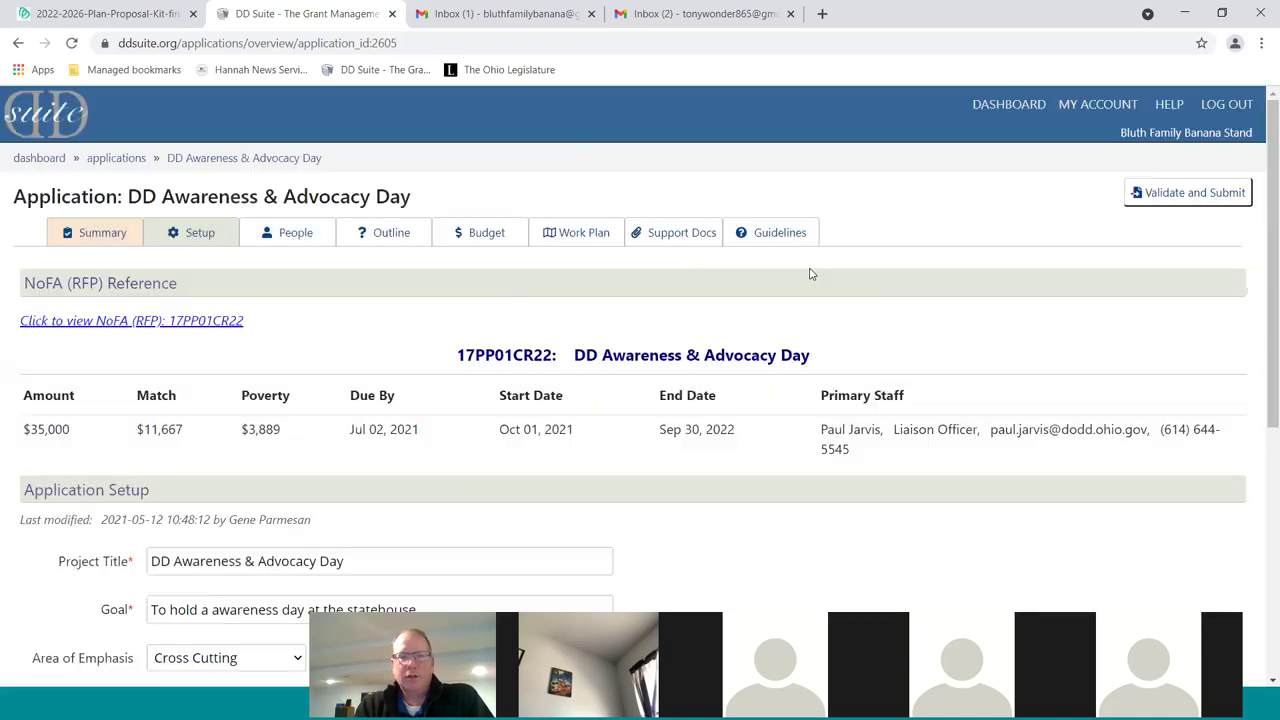
scroll(643, 357, down, 1)
scroll(420, 295, up, 1)
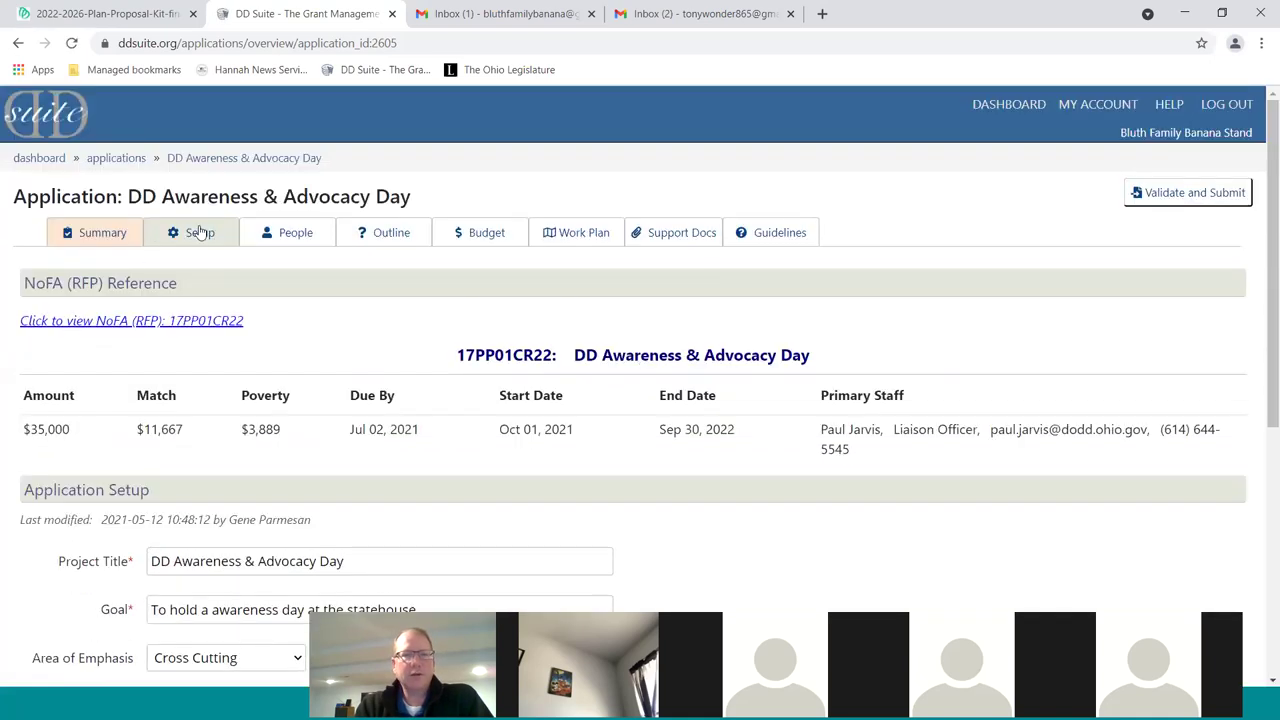
click(93, 236)
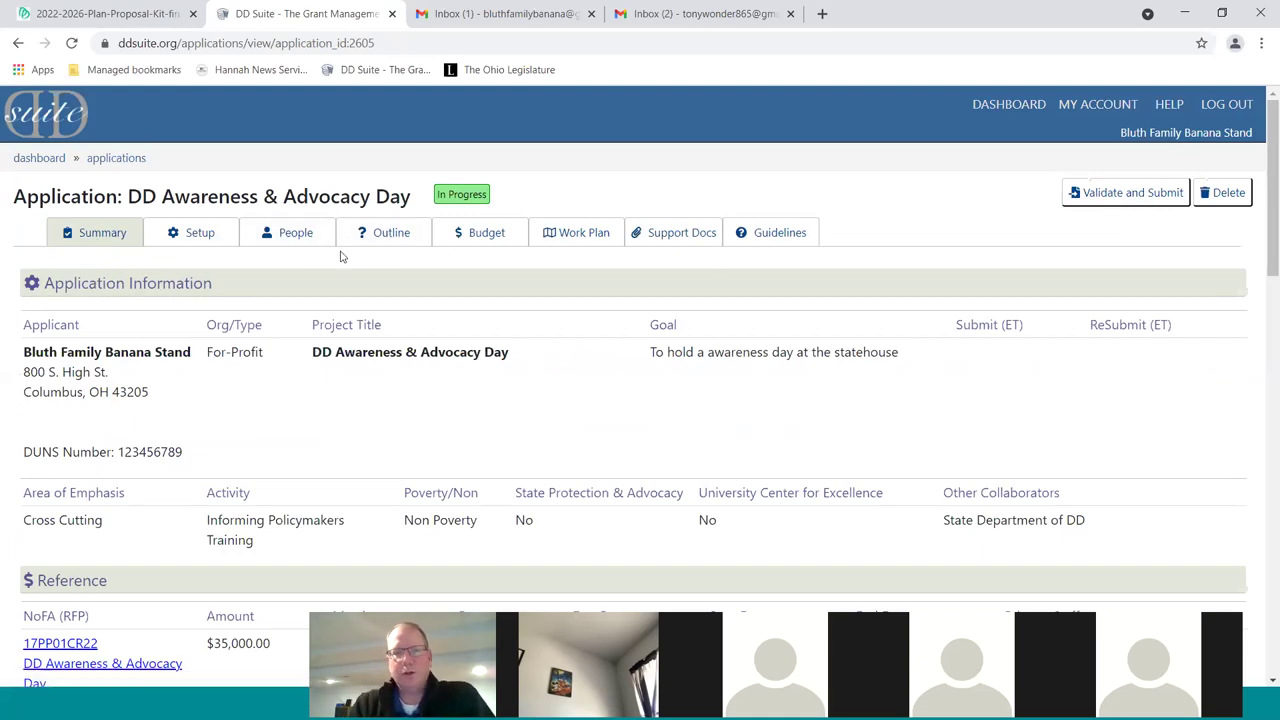
In People, review the three required key roles and begin adding organization personnel
click(288, 236)
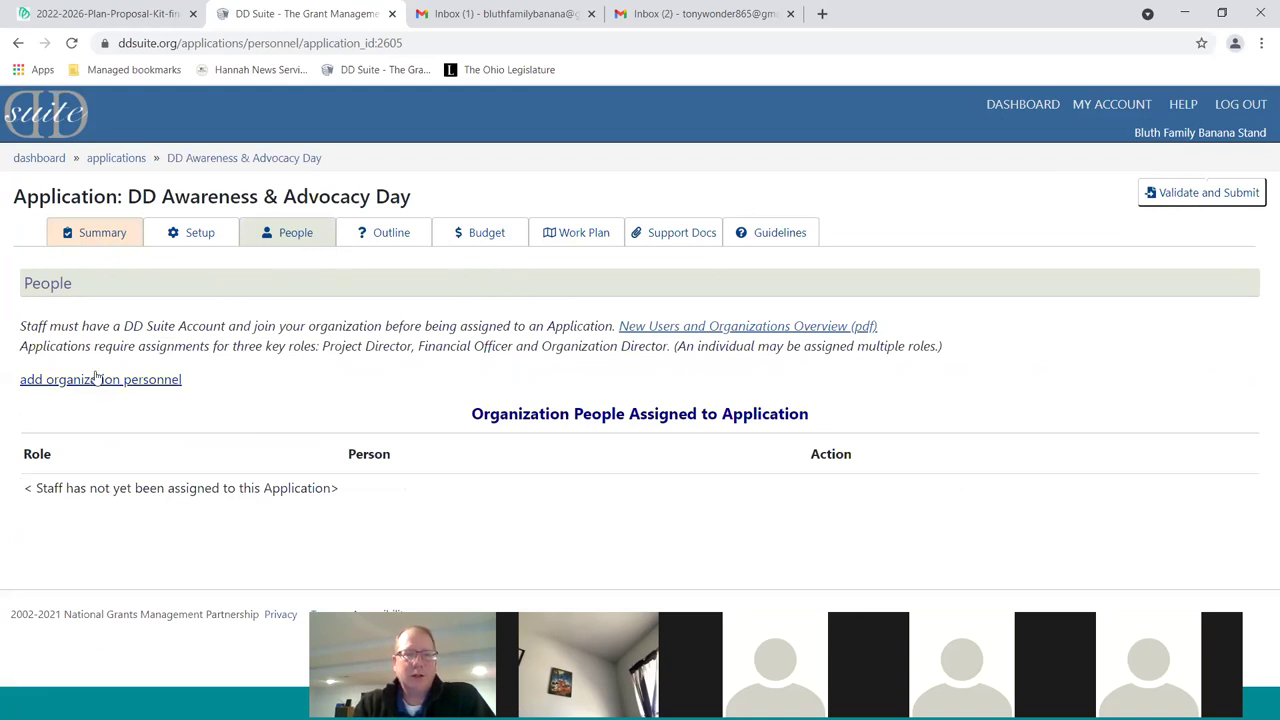
drag(27, 347, 951, 349)
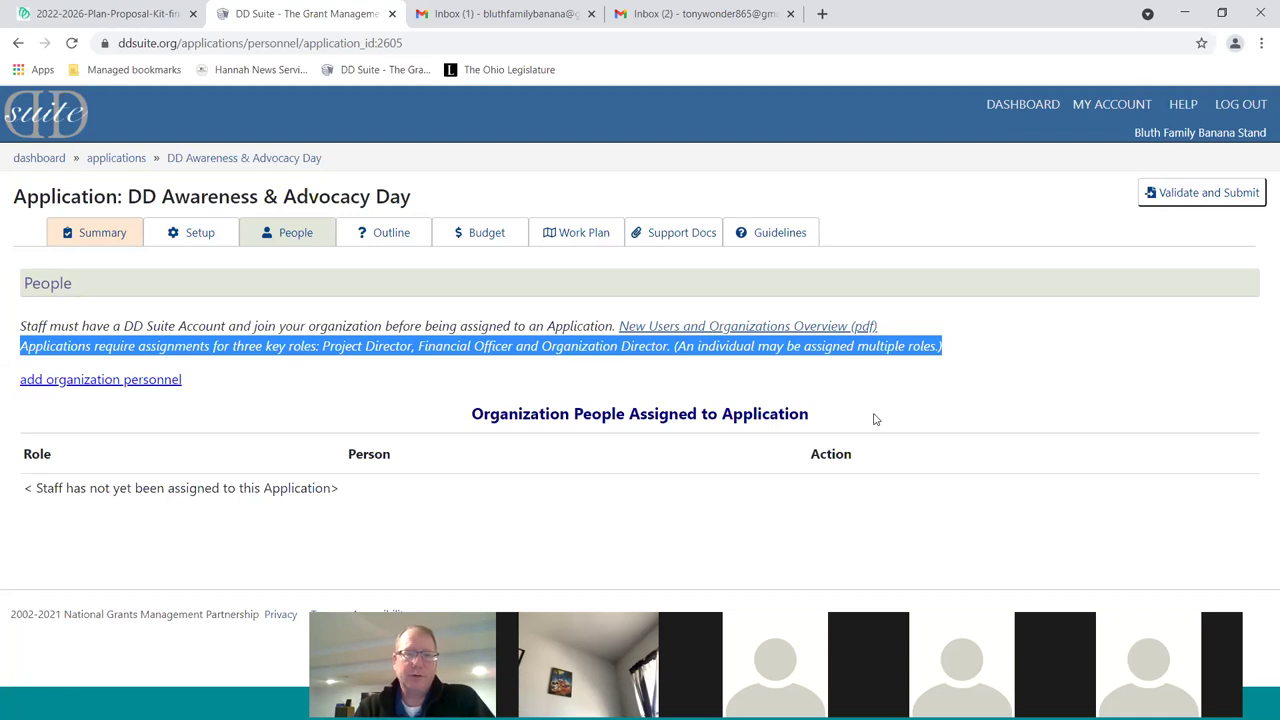
click(151, 384)
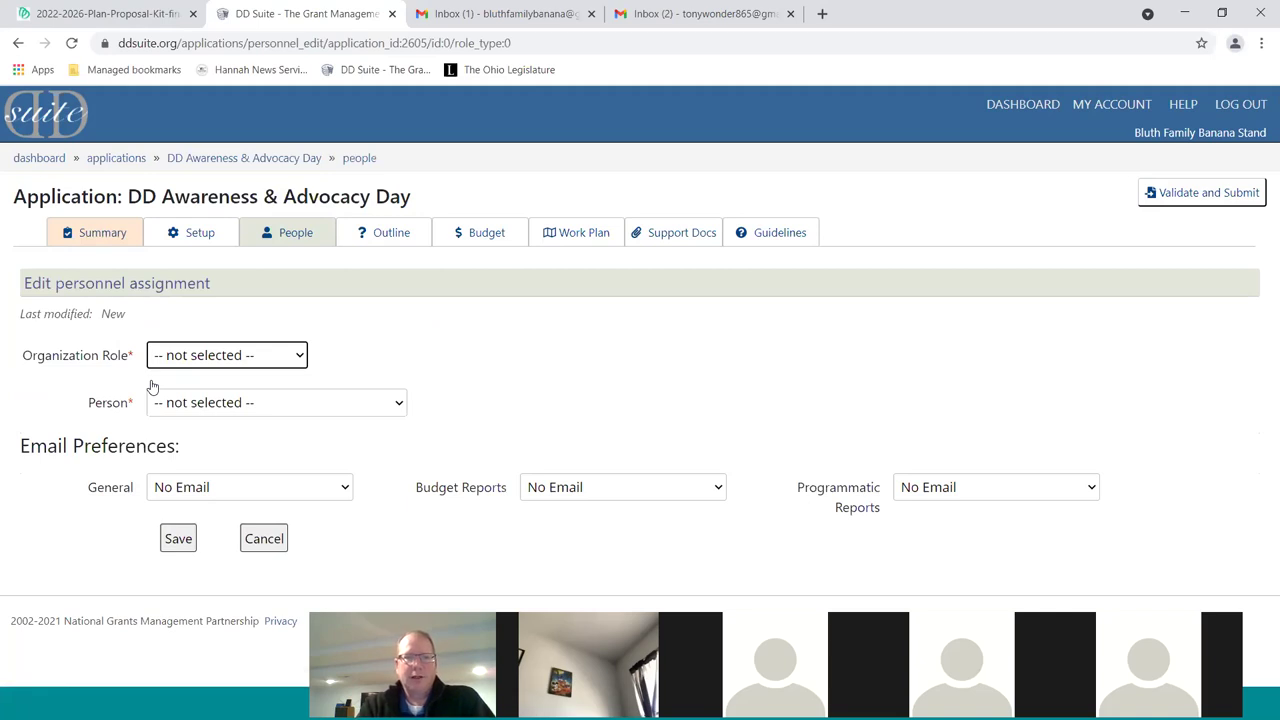
Choose the Organization Director role and assign the private investigator to it
click(258, 358)
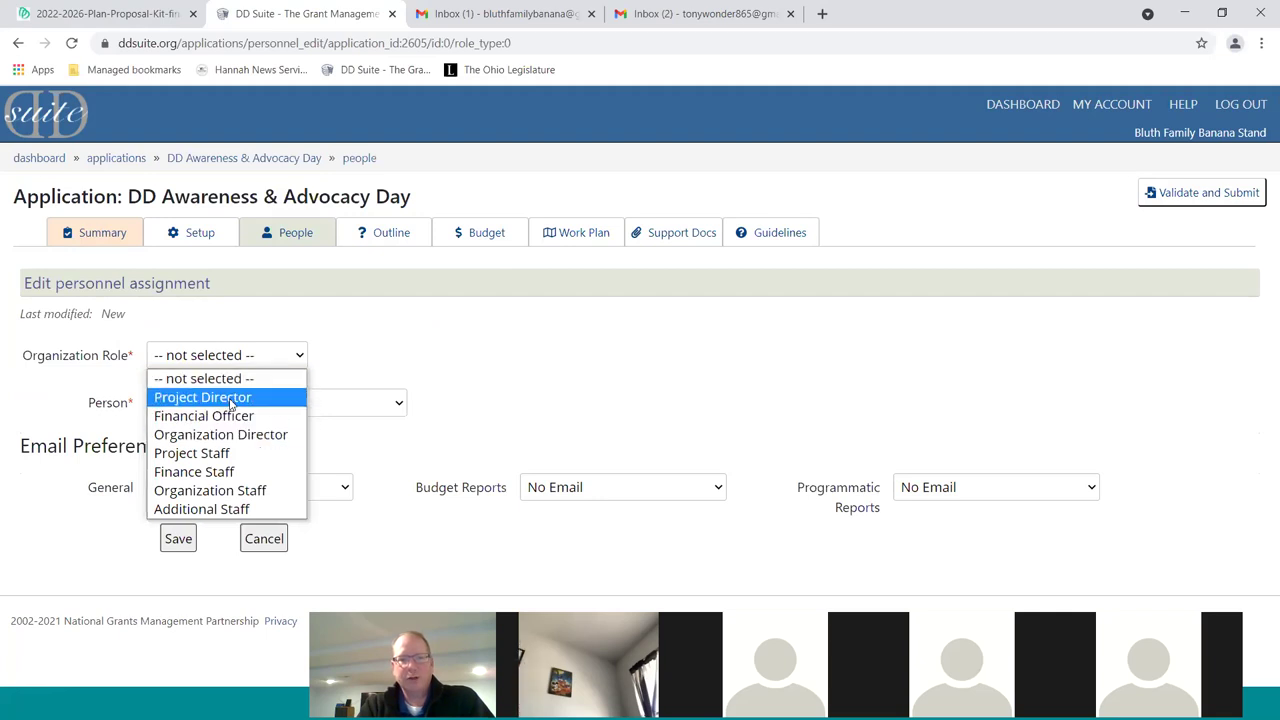
click(252, 436)
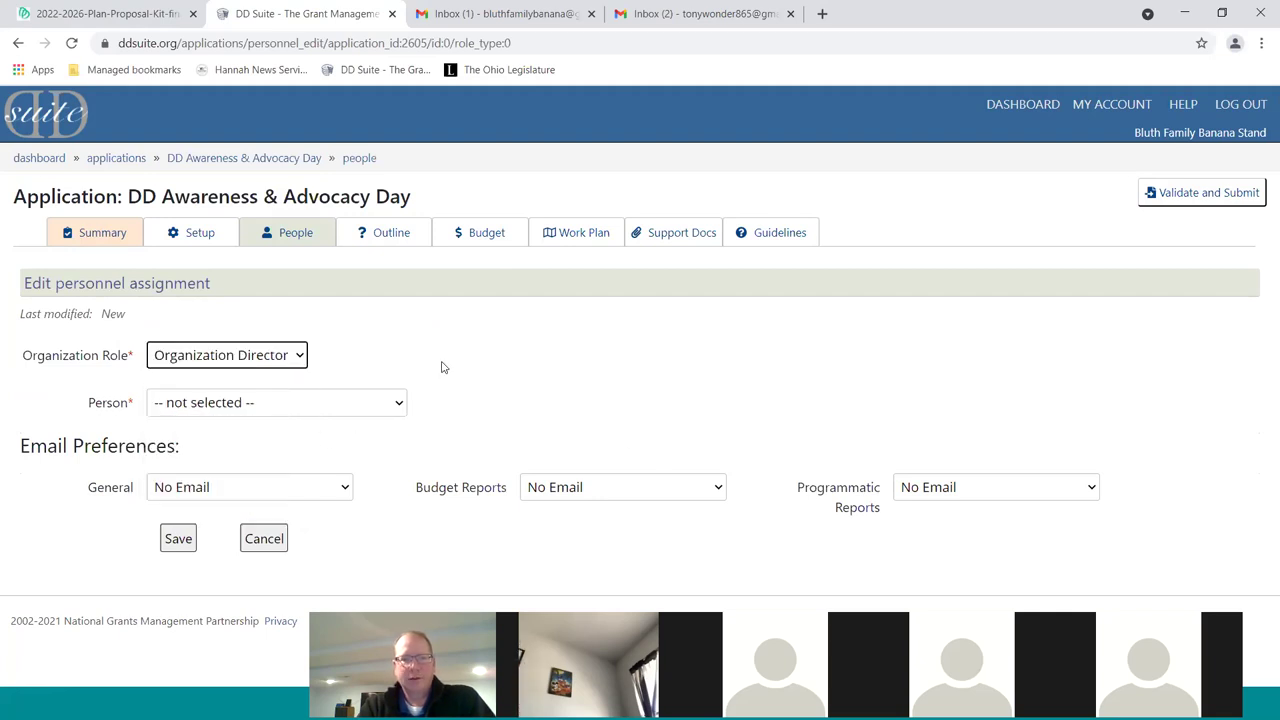
click(330, 404)
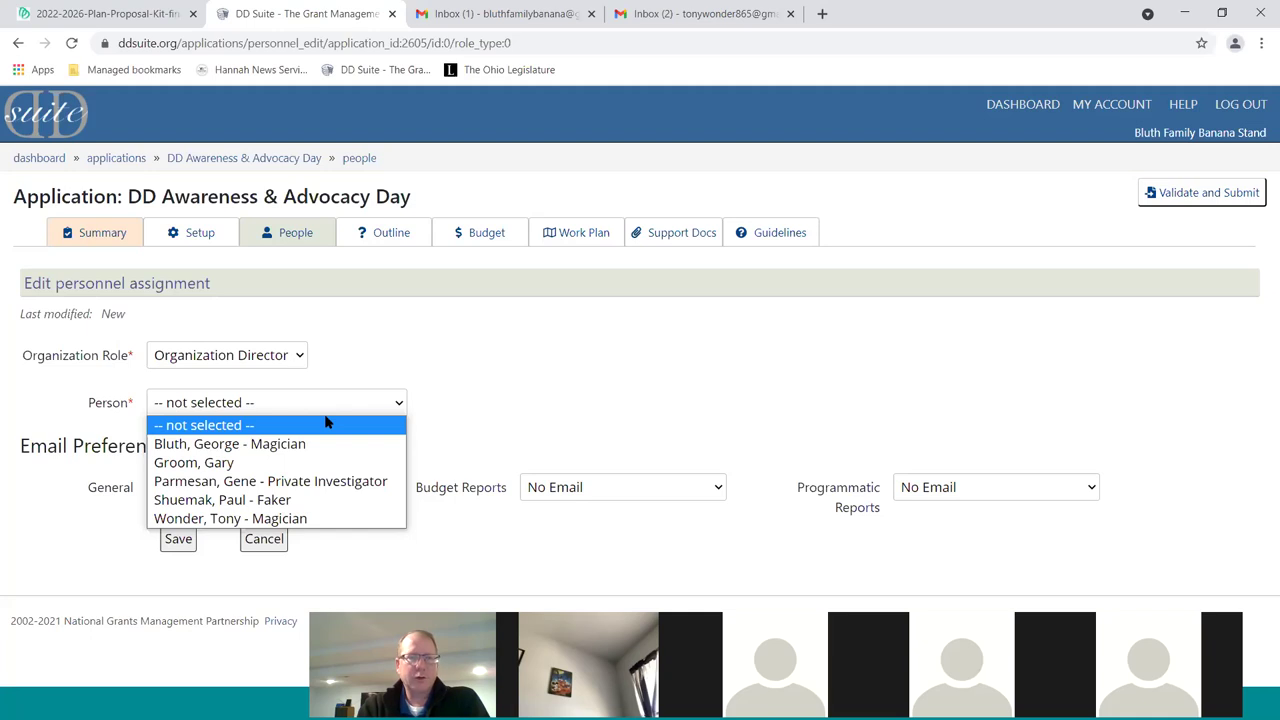
click(283, 484)
click(395, 455)
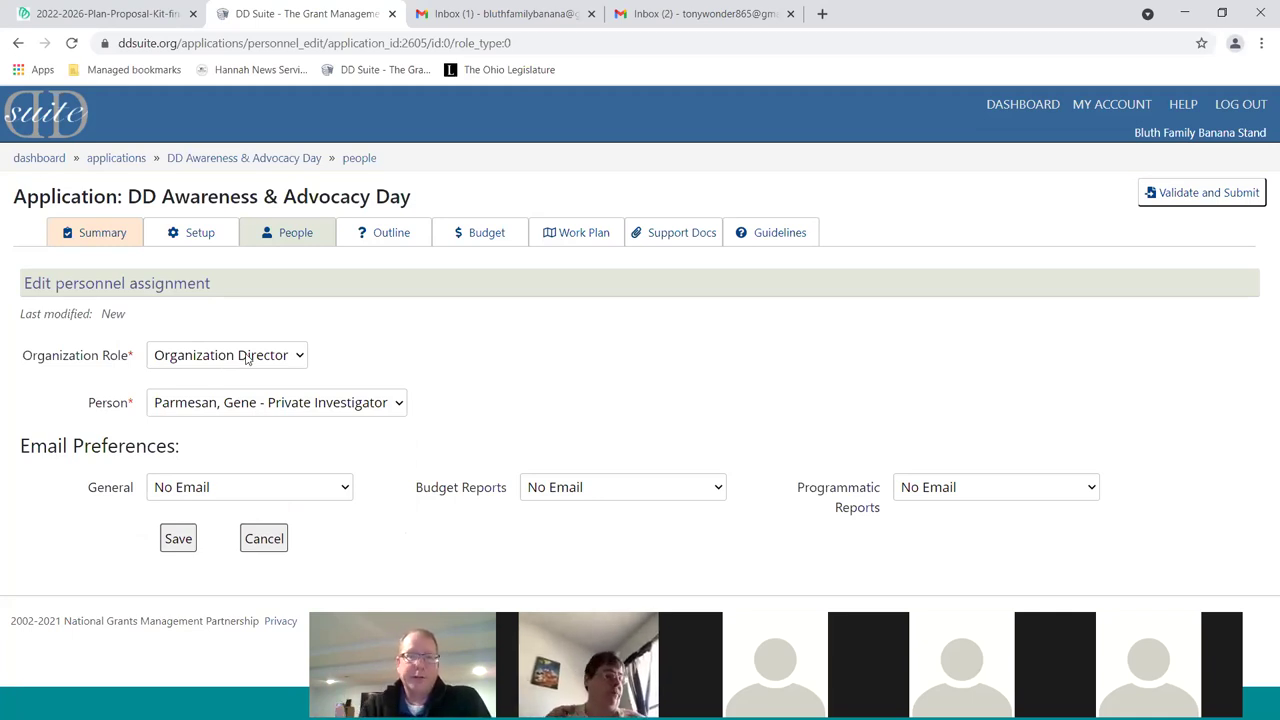
Turn on budget, programmatic and general report emails, then save the assignment
click(665, 497)
click(641, 533)
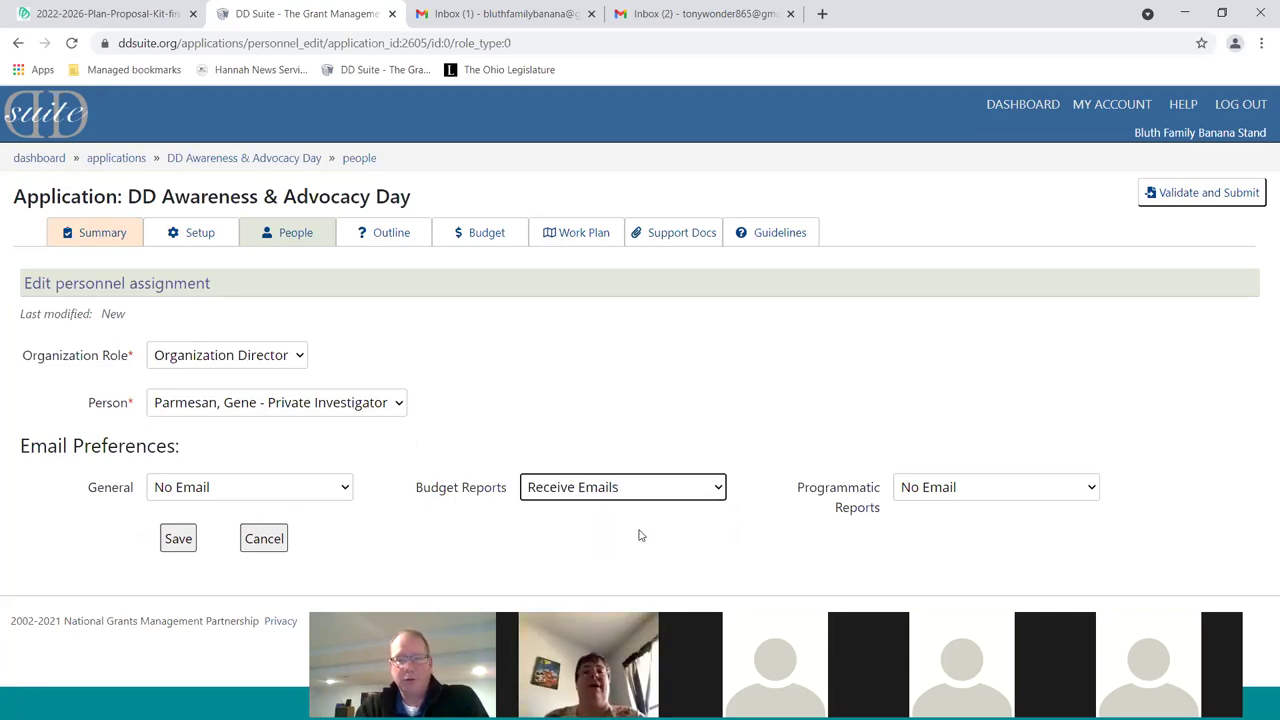
click(1019, 497)
click(1018, 529)
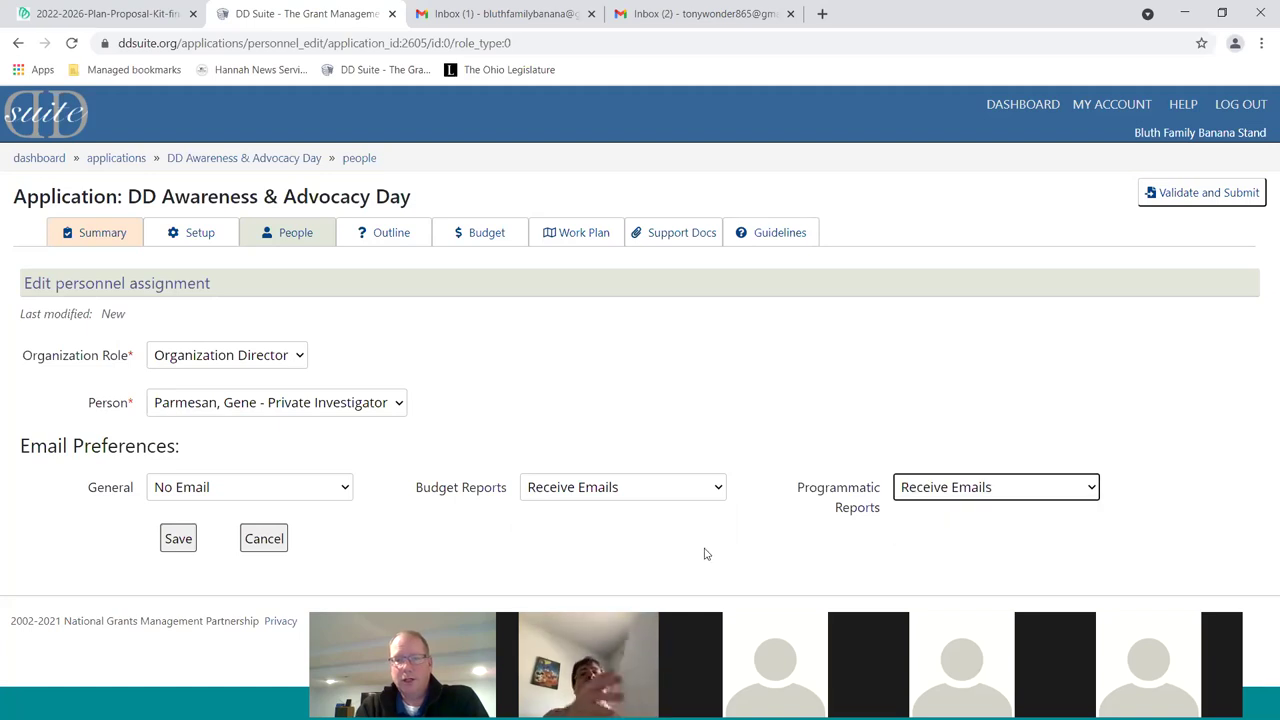
click(296, 491)
click(289, 529)
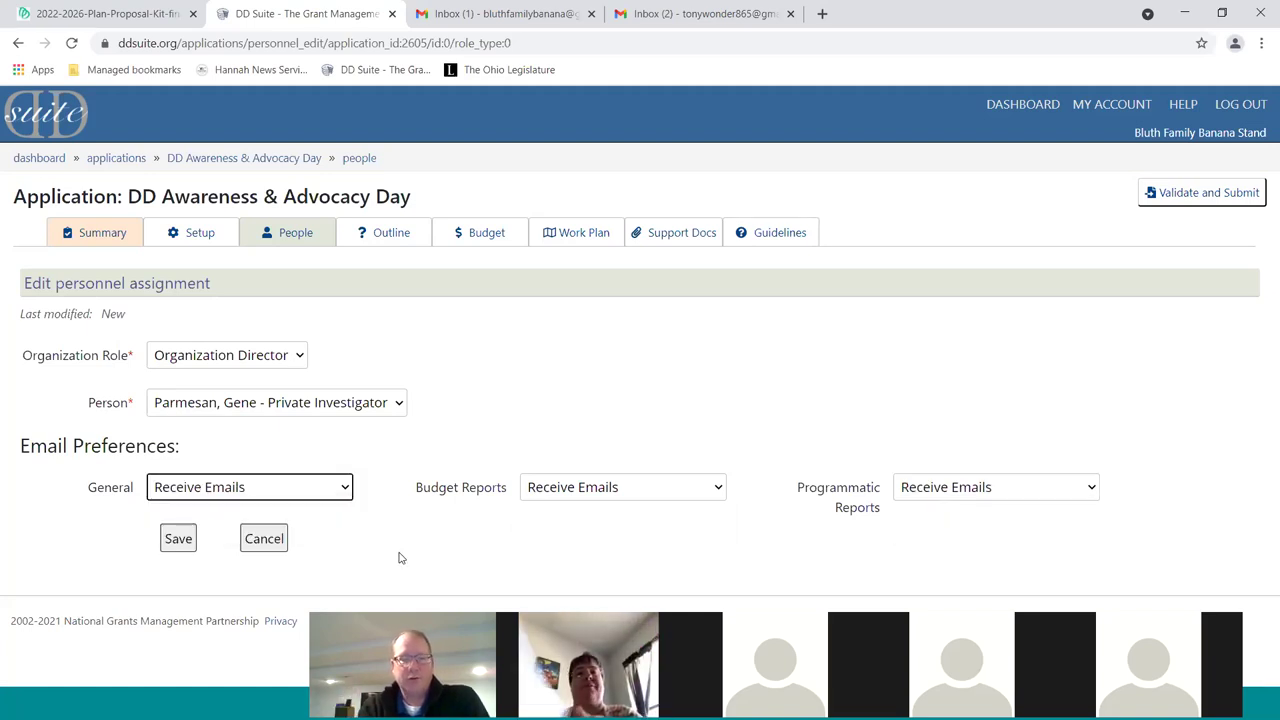
click(178, 540)
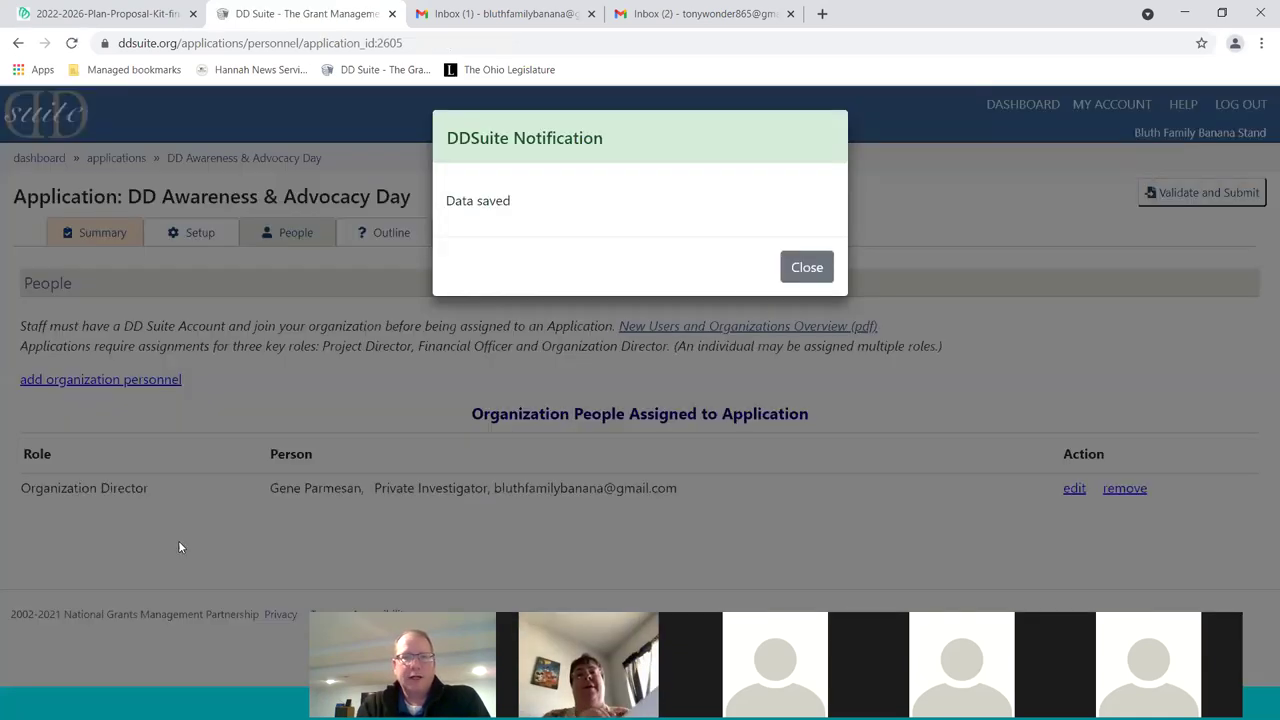
click(806, 268)
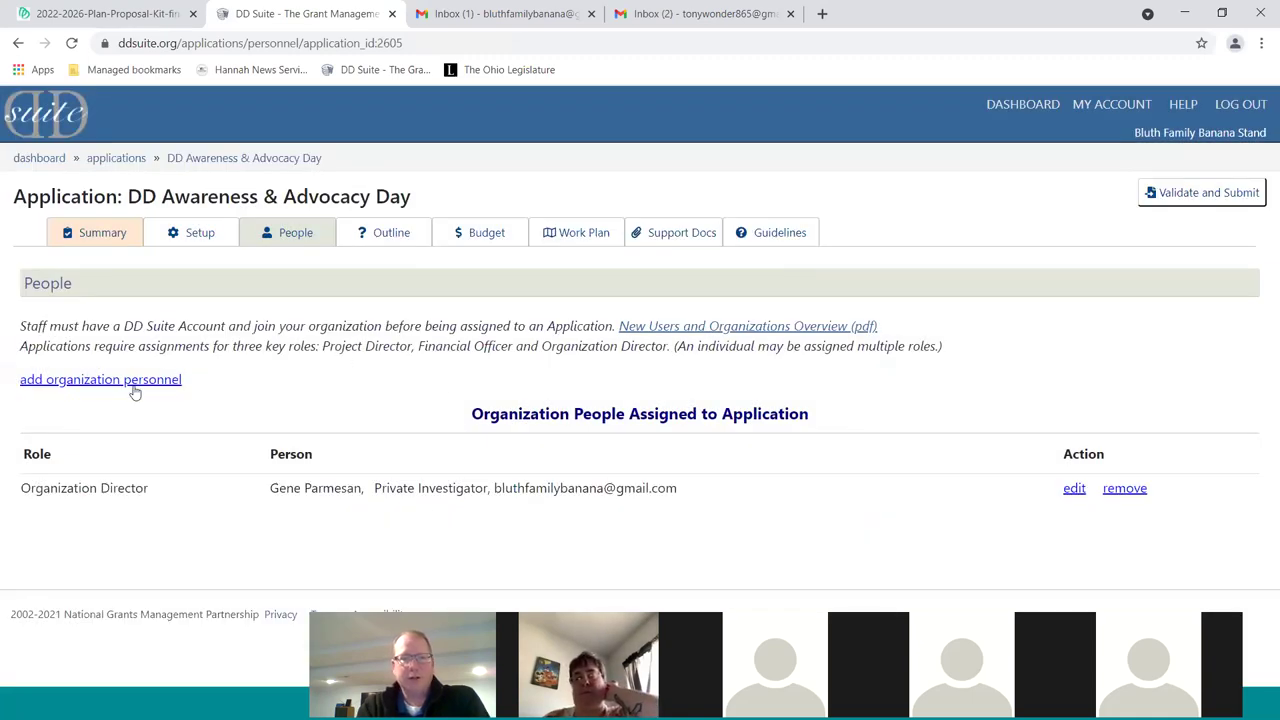
Add and save a Project Director assignment for the chosen staff member, then start another
click(92, 380)
click(189, 357)
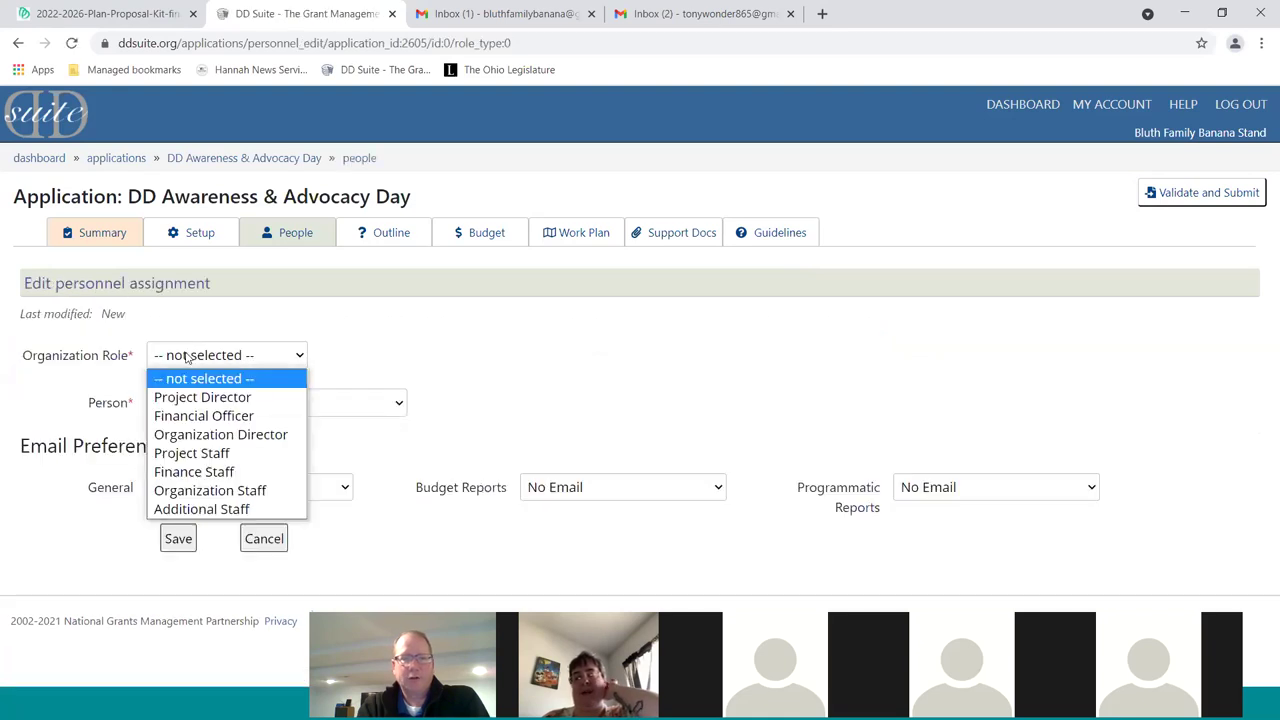
click(193, 397)
click(225, 408)
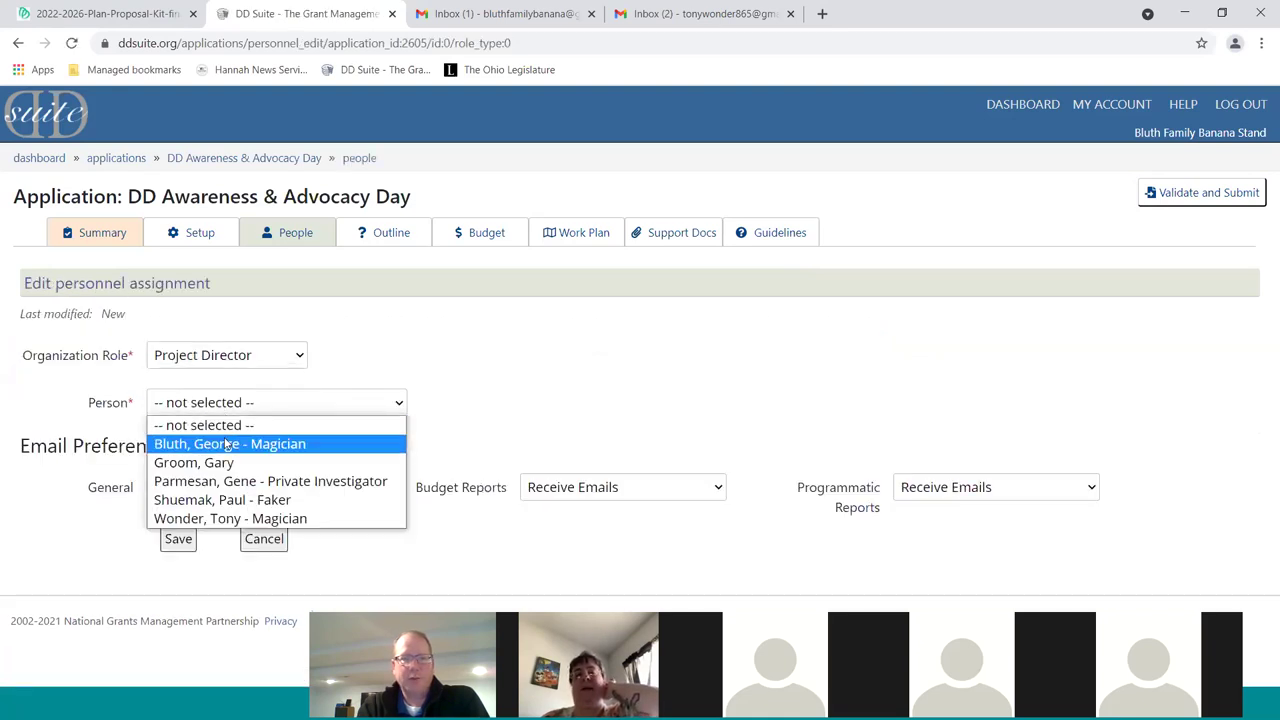
click(250, 519)
click(176, 536)
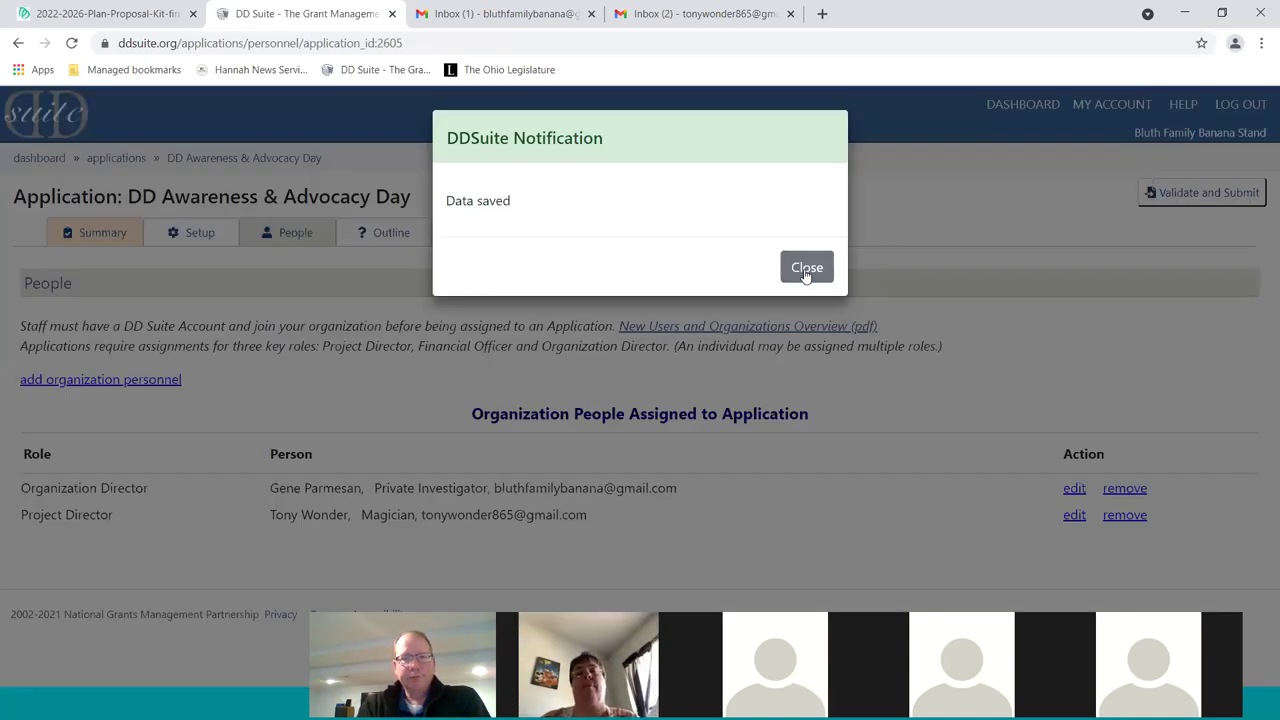
click(807, 267)
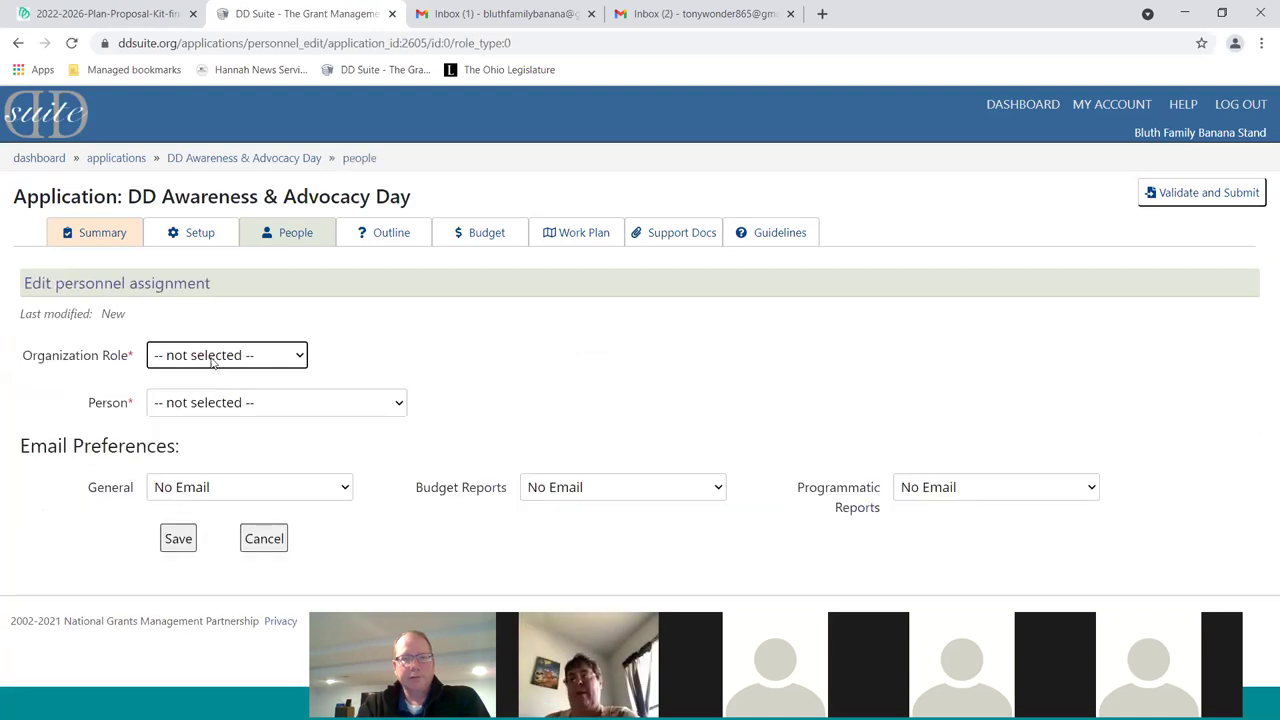
click(212, 358)
Assign the chosen staff member as Financial Officer, after briefly trying other roles, and save
click(224, 417)
click(236, 404)
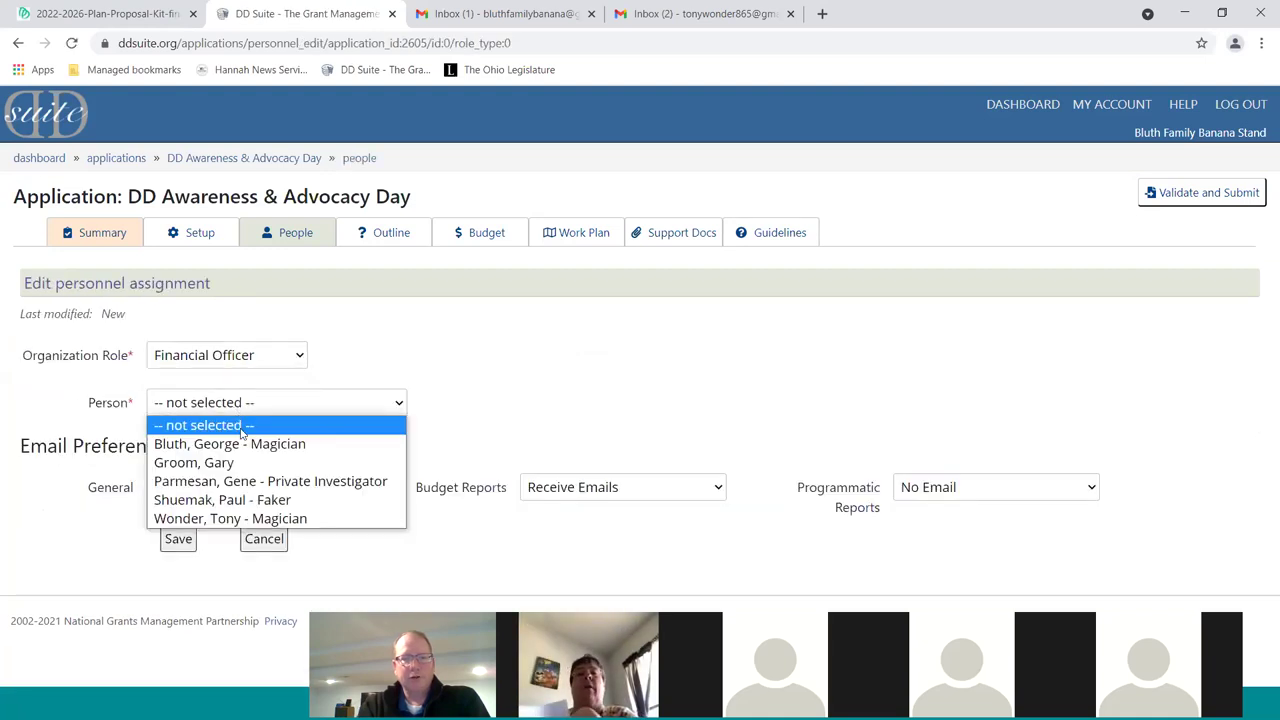
click(240, 459)
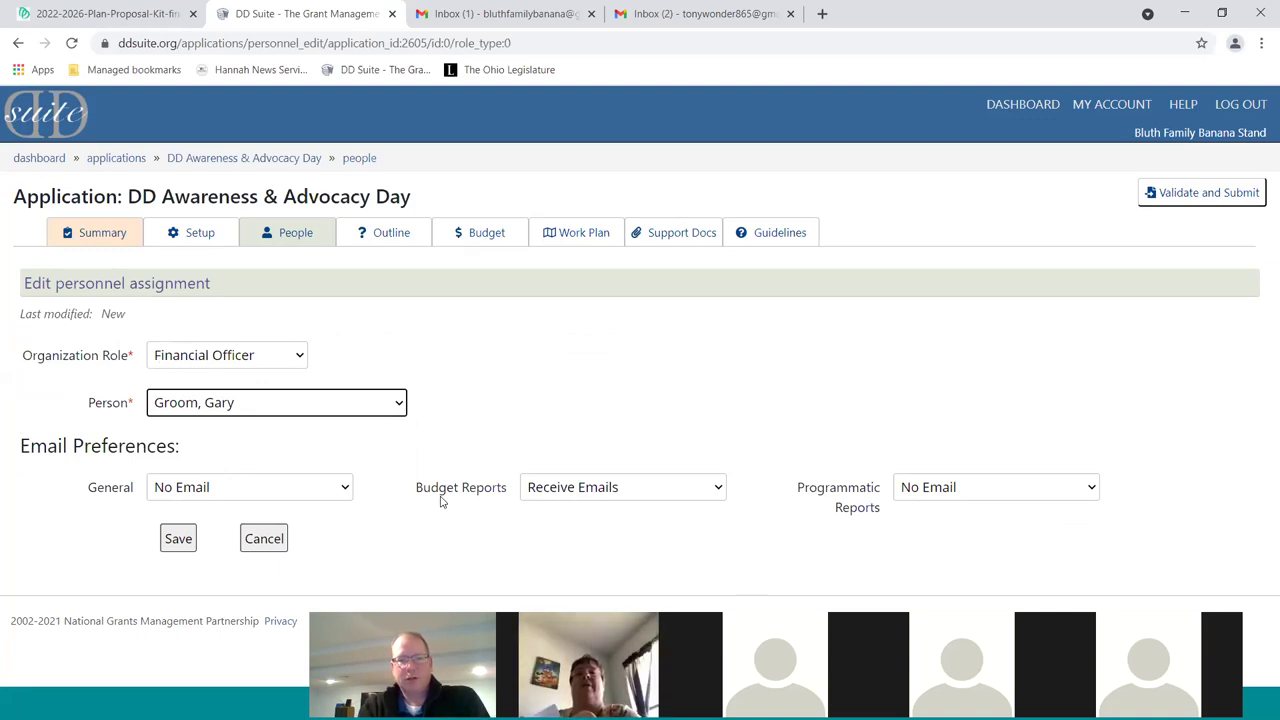
click(262, 362)
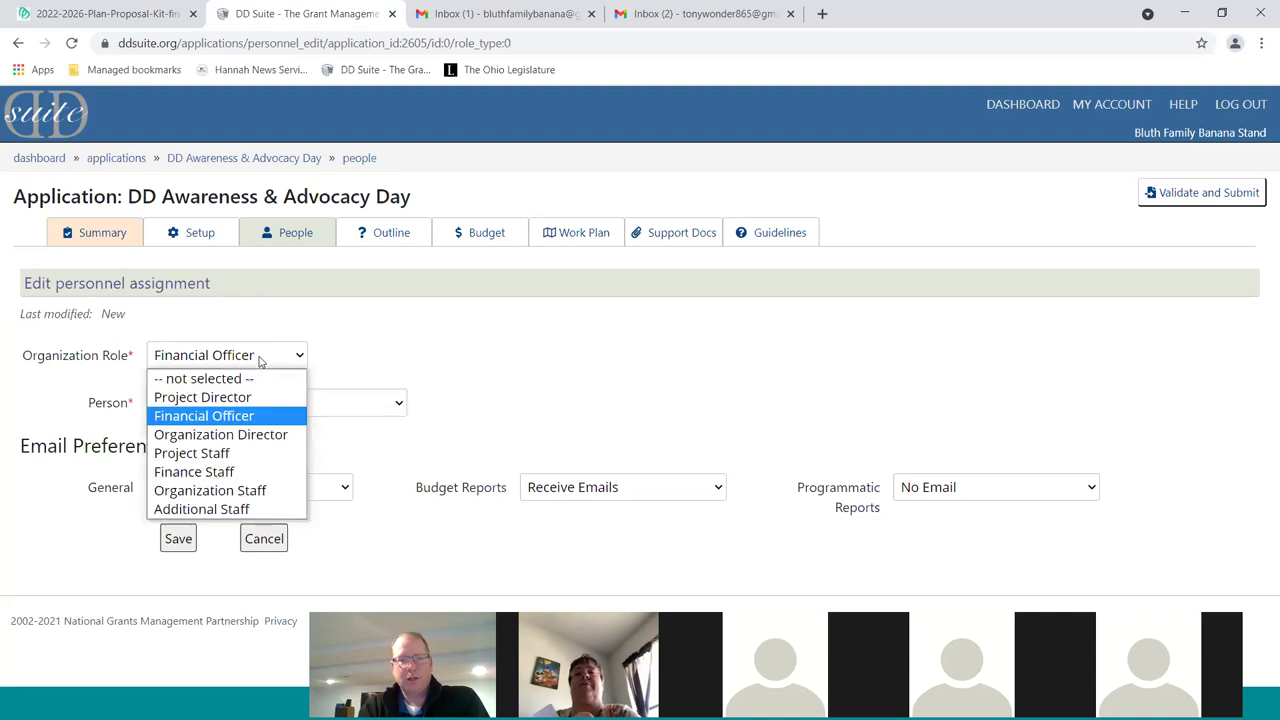
click(222, 400)
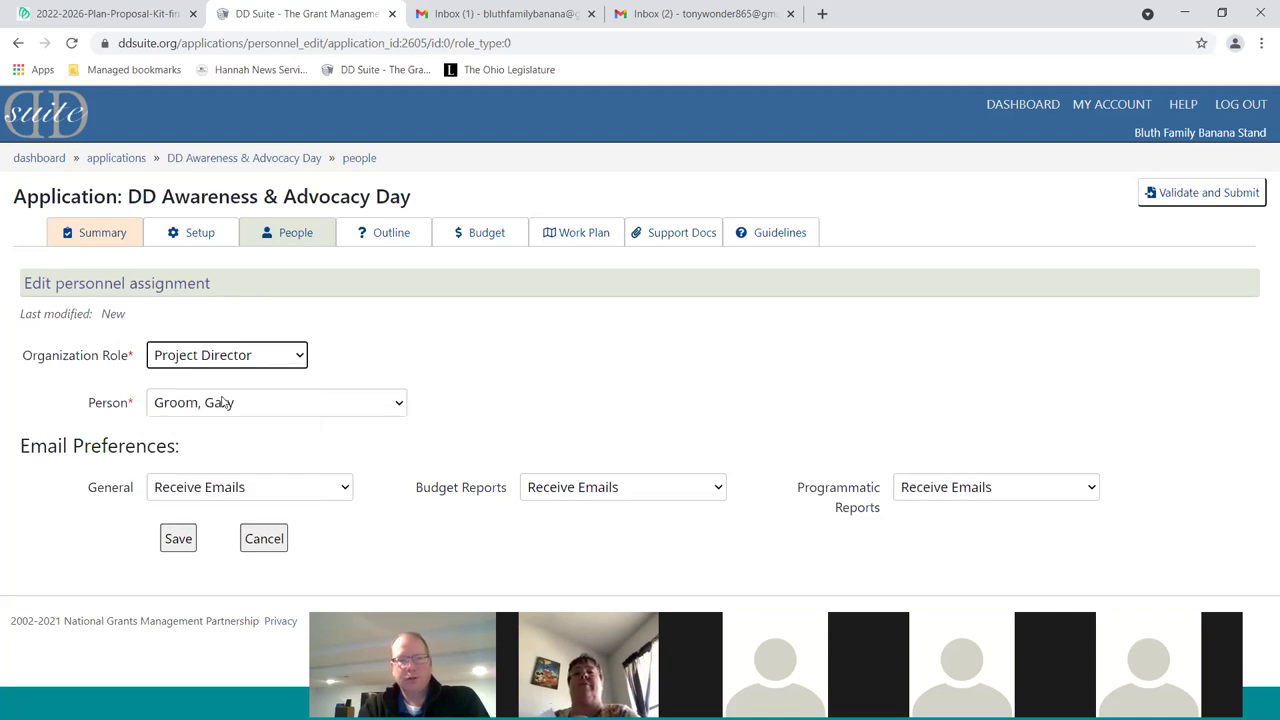
click(226, 400)
click(233, 366)
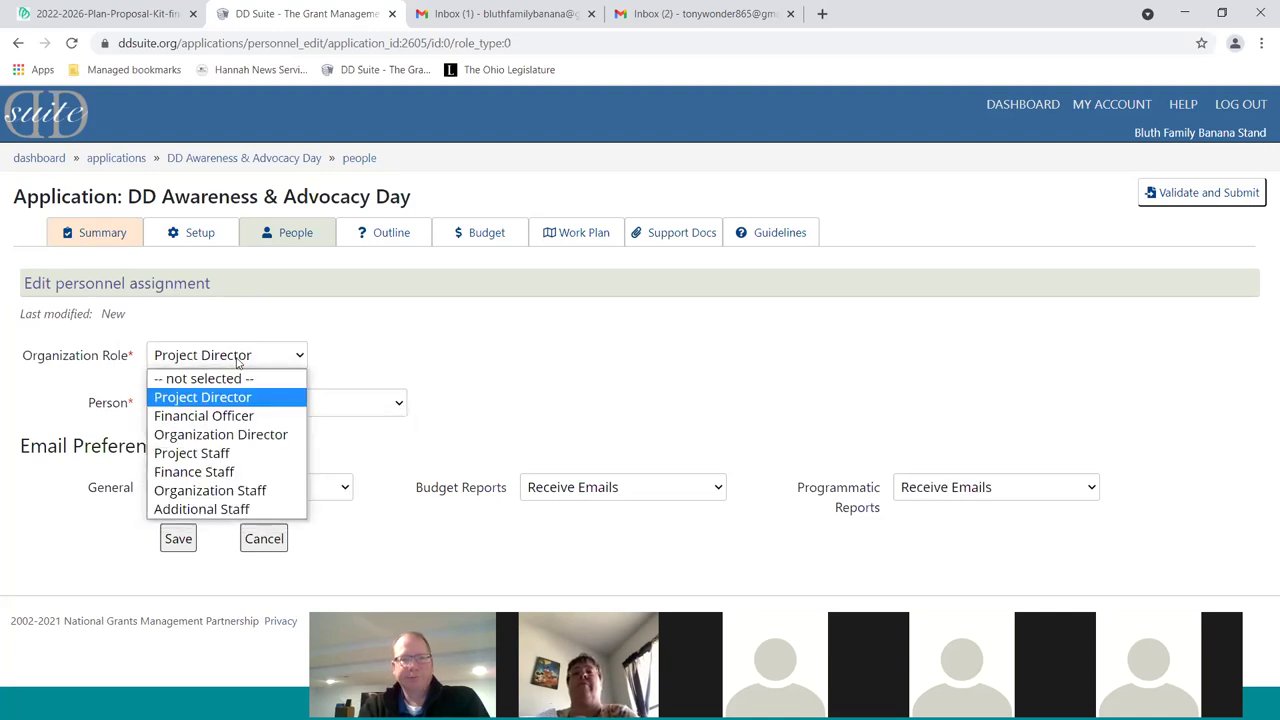
click(252, 436)
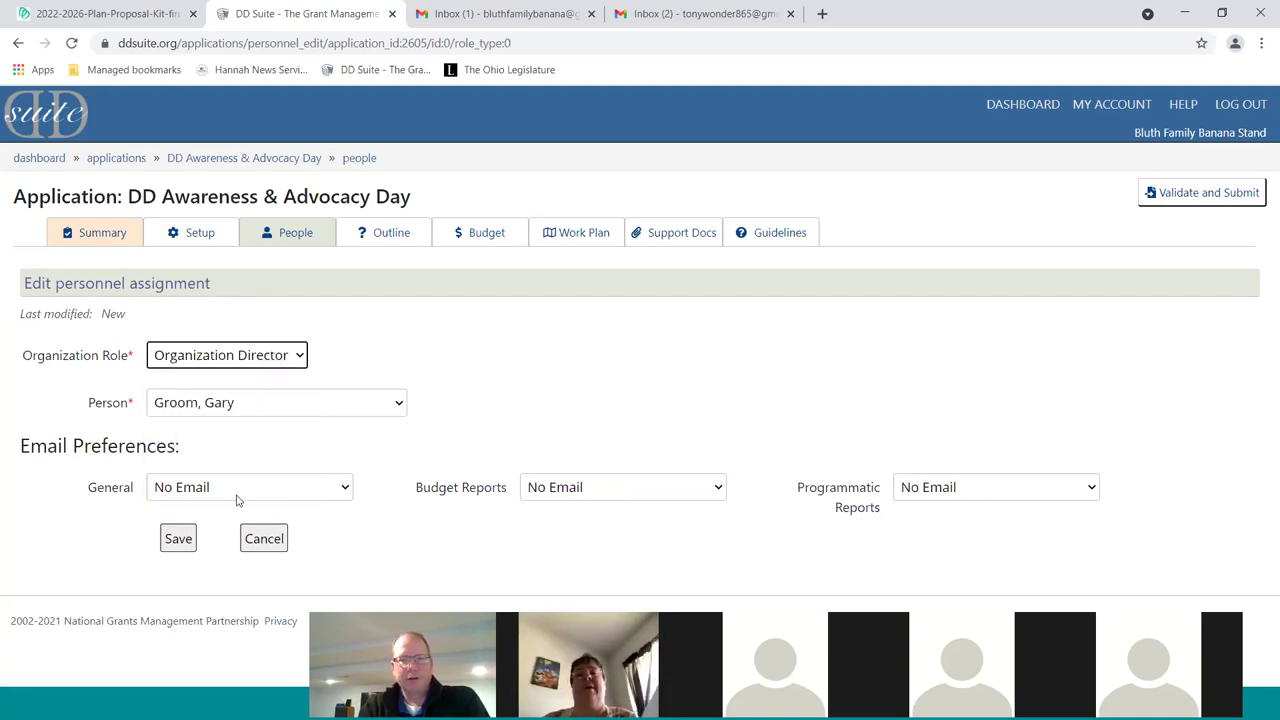
click(215, 356)
click(205, 414)
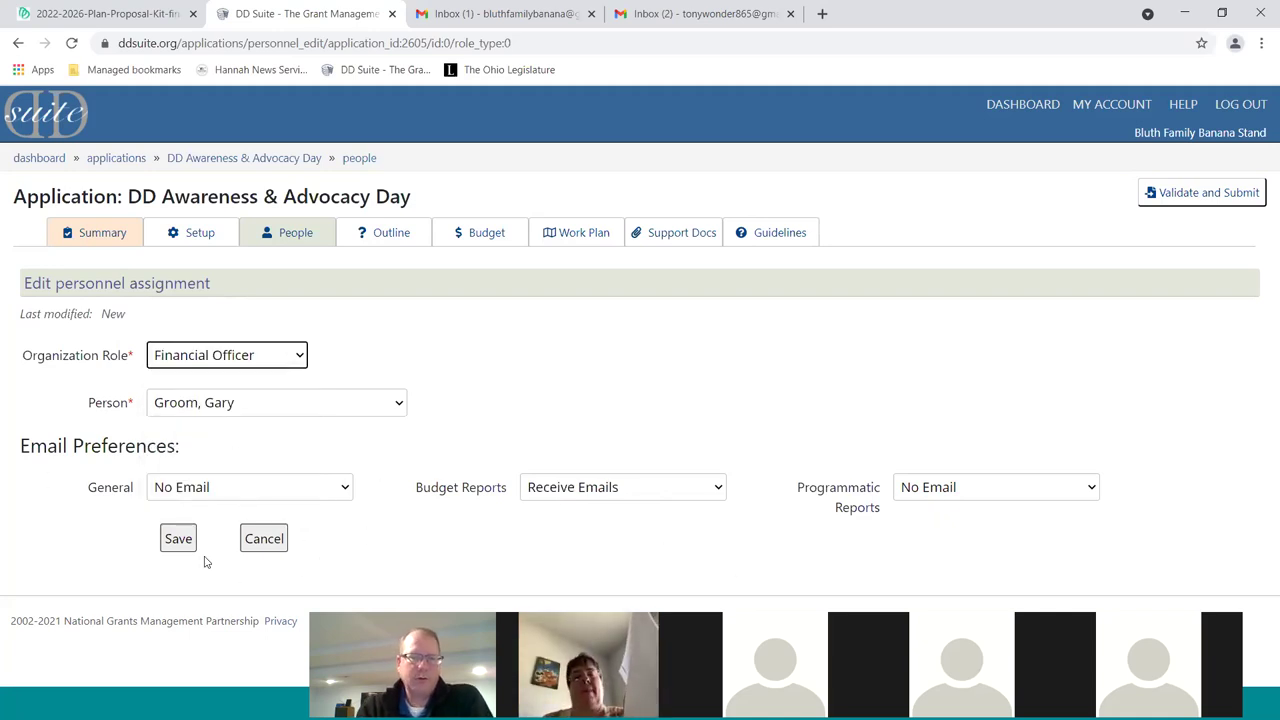
click(178, 540)
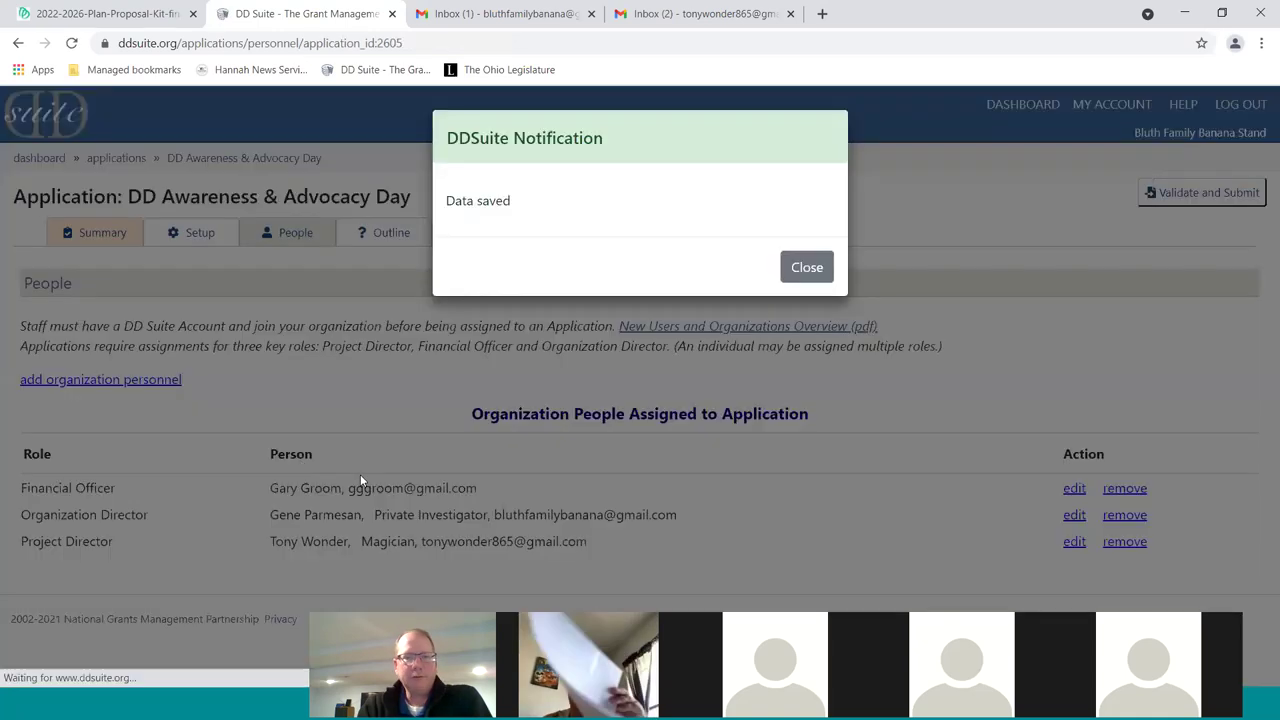
Close the Data saved notice to show all three assigned key roles
click(826, 268)
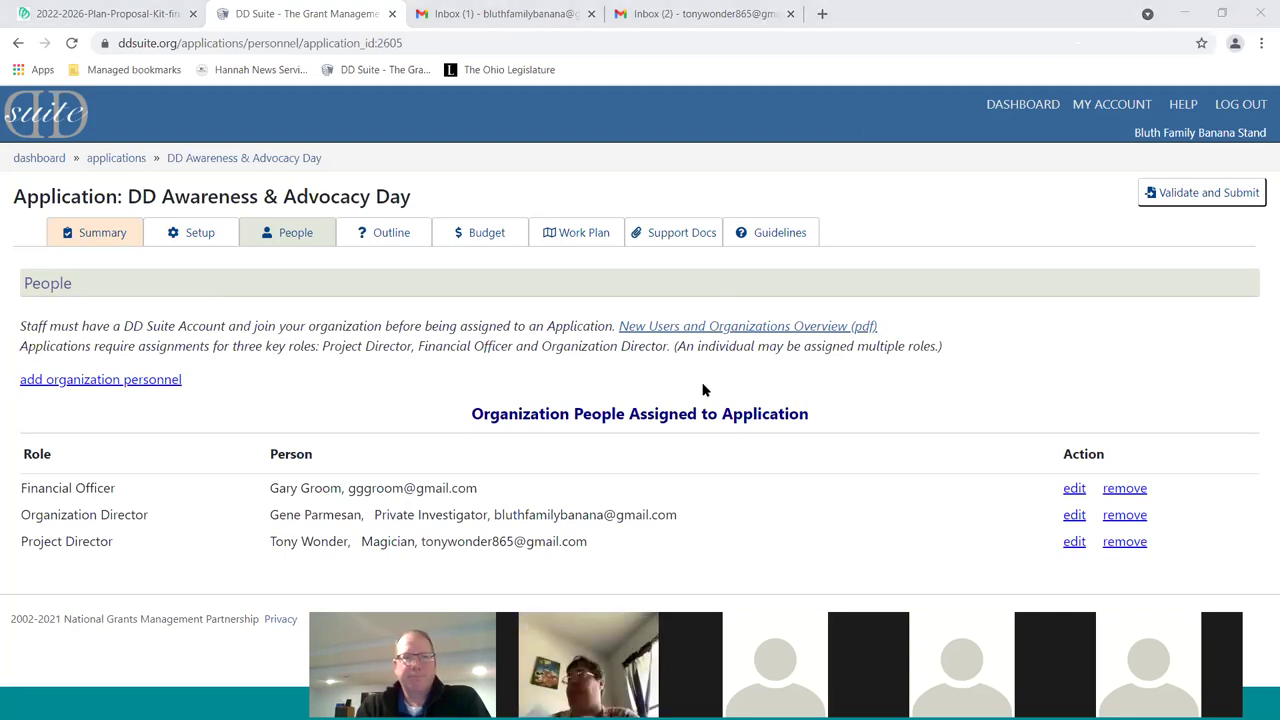
Open the Outline tab and review the six questions from Executive Summary to Budget Justification
click(399, 234)
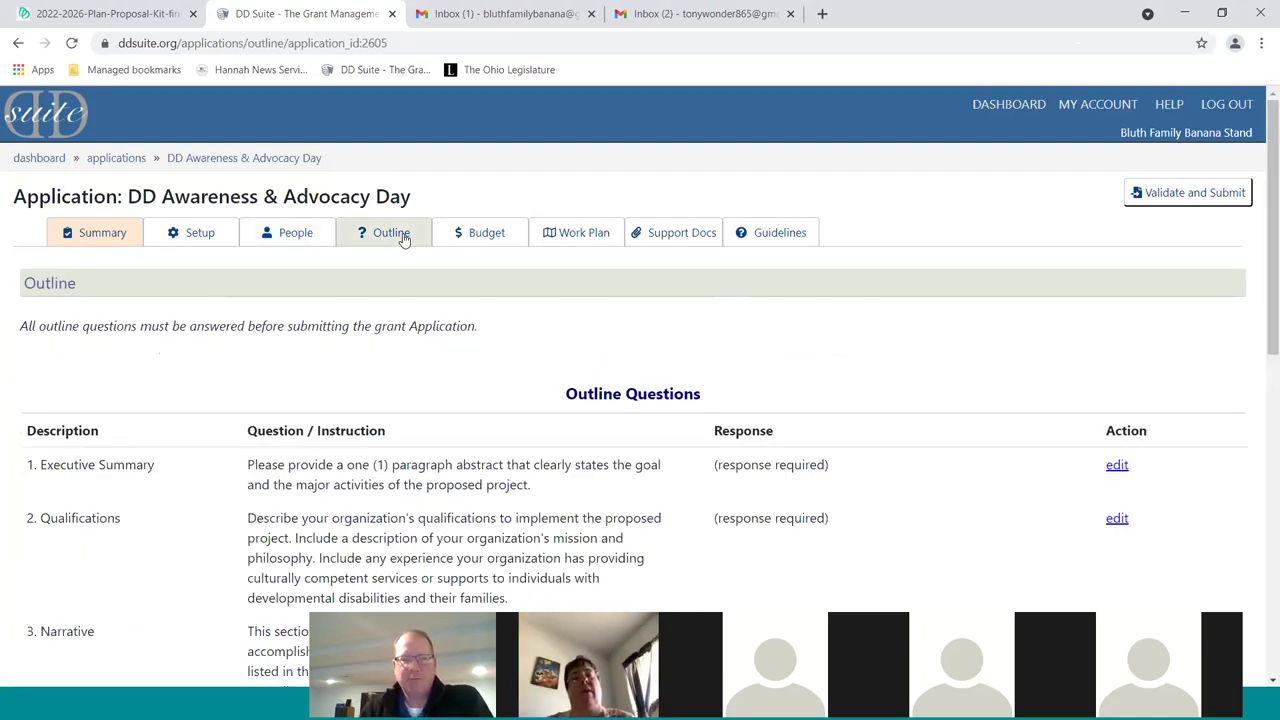
scroll(407, 362, down, 1)
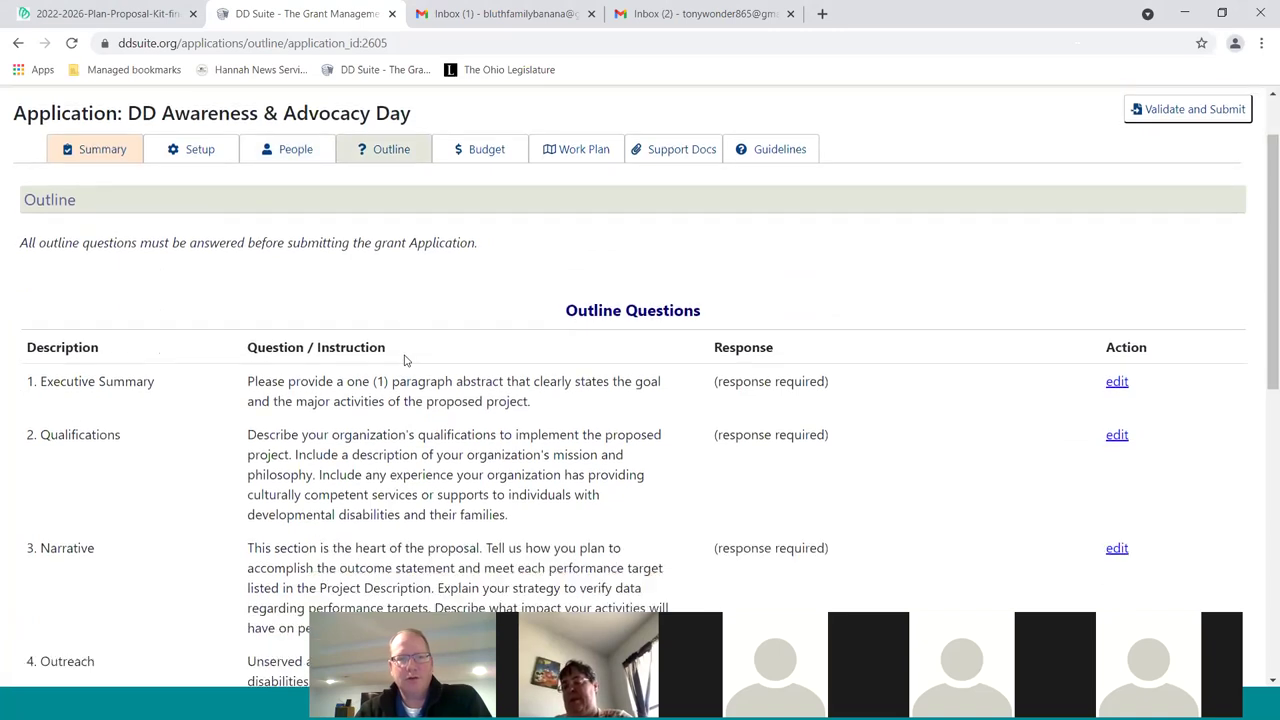
scroll(410, 362, down, 2)
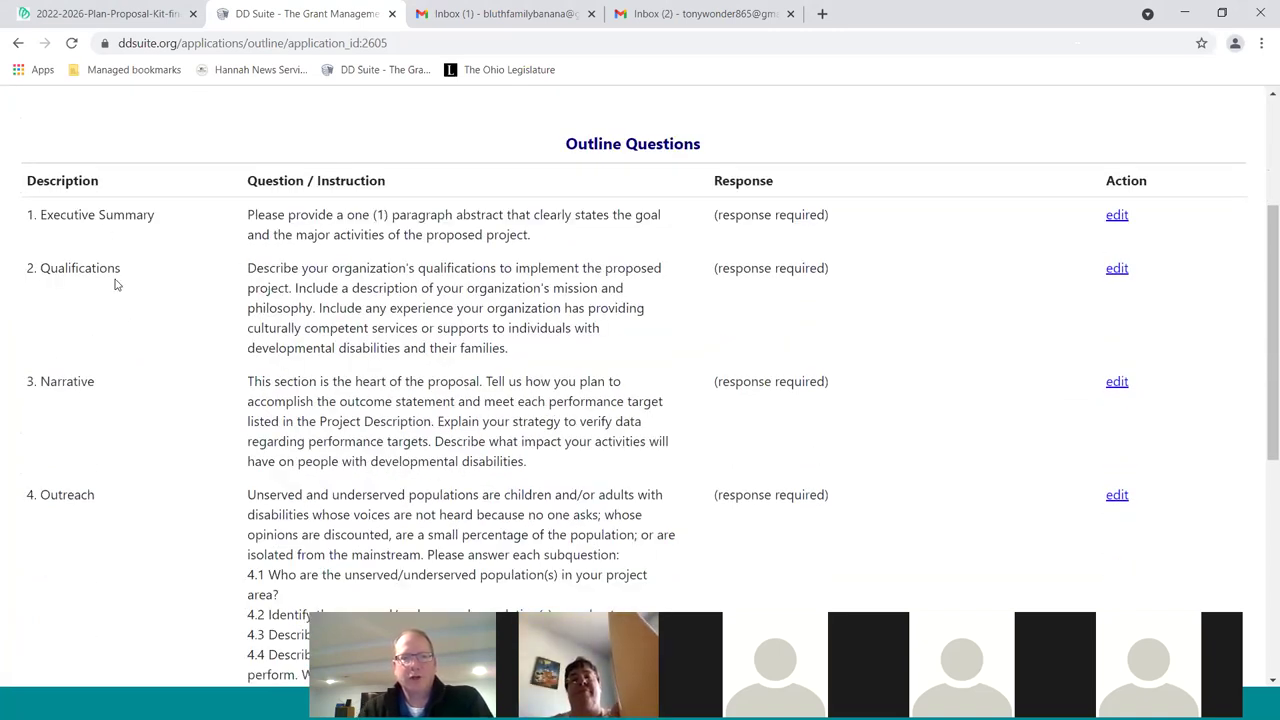
scroll(160, 400, down, 1)
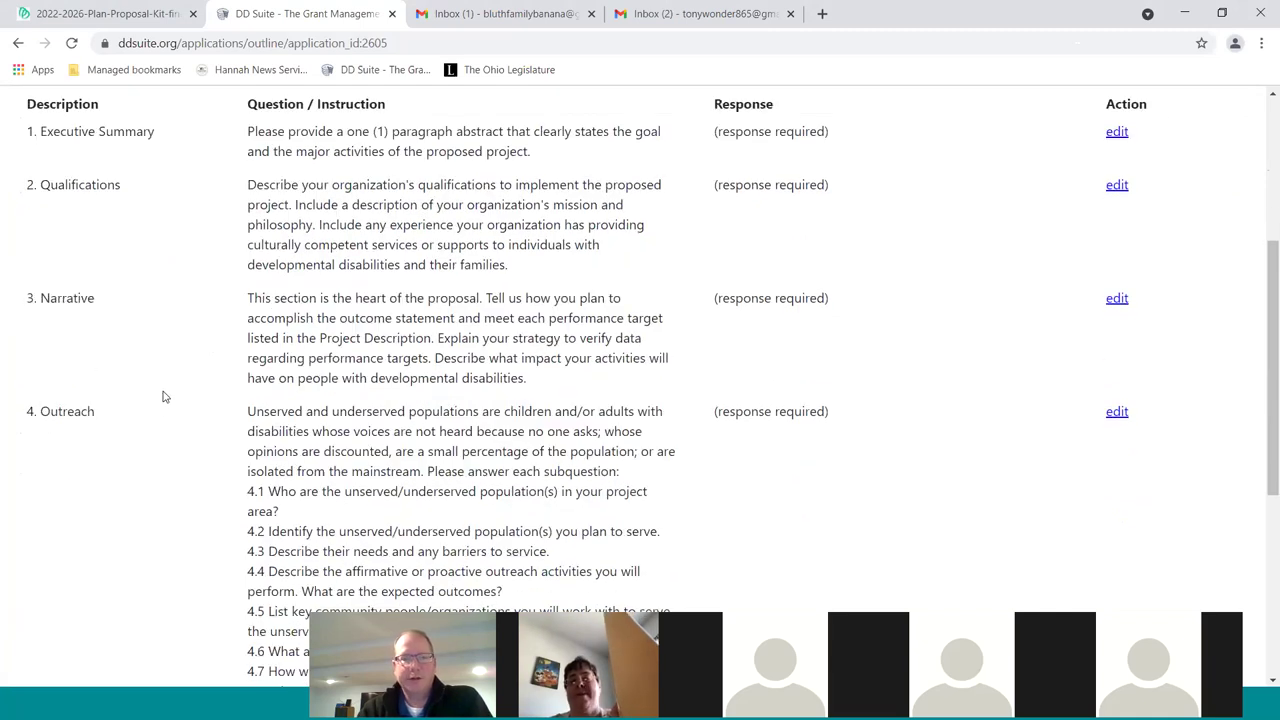
scroll(165, 397, down, 1)
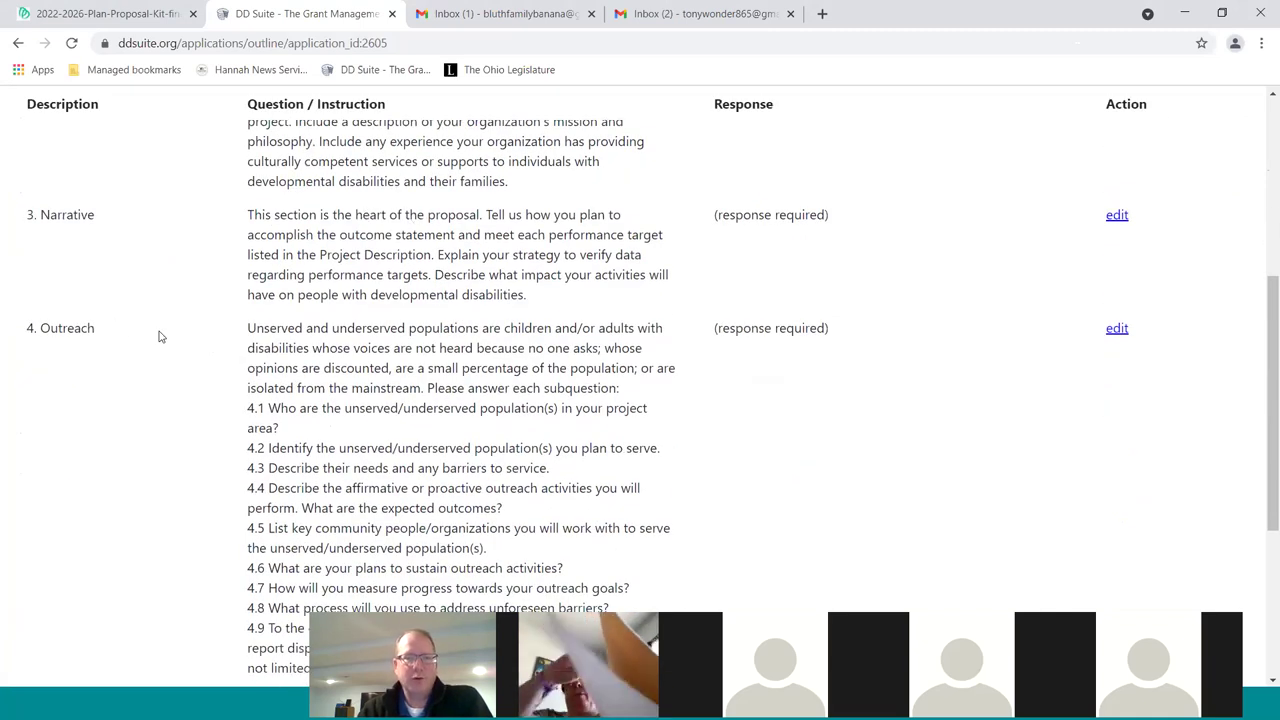
scroll(160, 337, down, 1)
scroll(239, 277, down, 1)
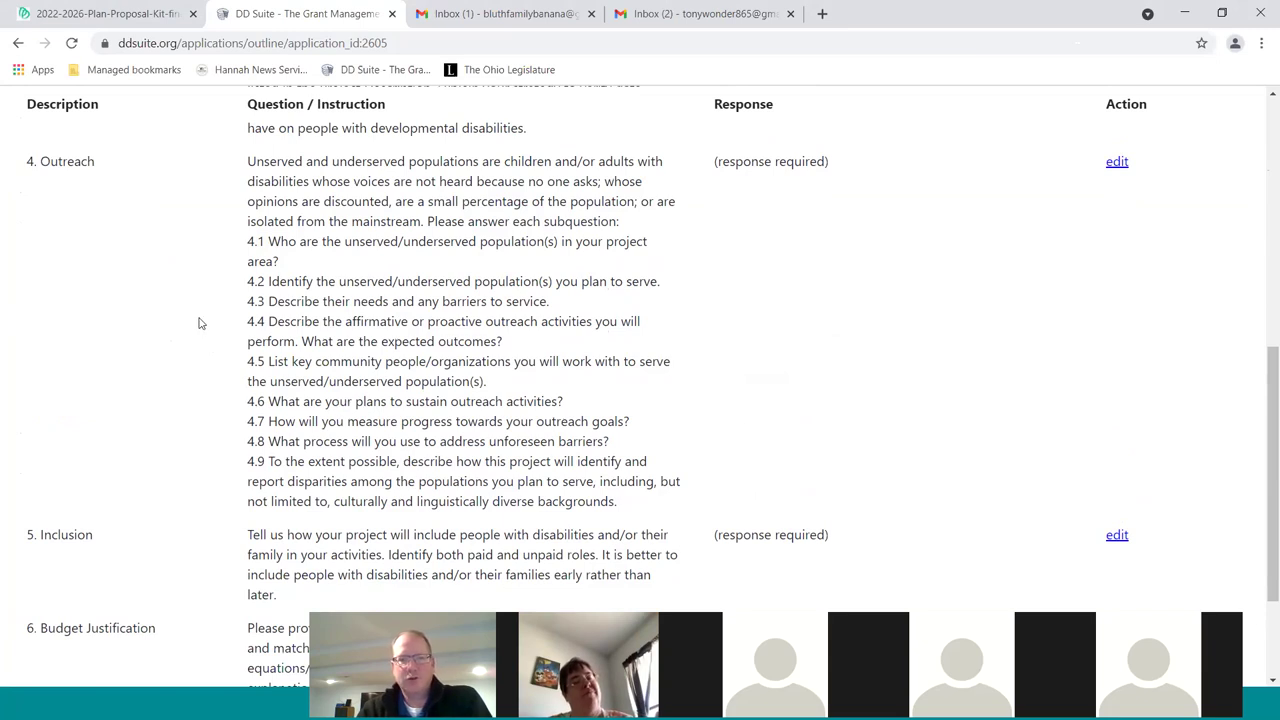
scroll(214, 312, down, 3)
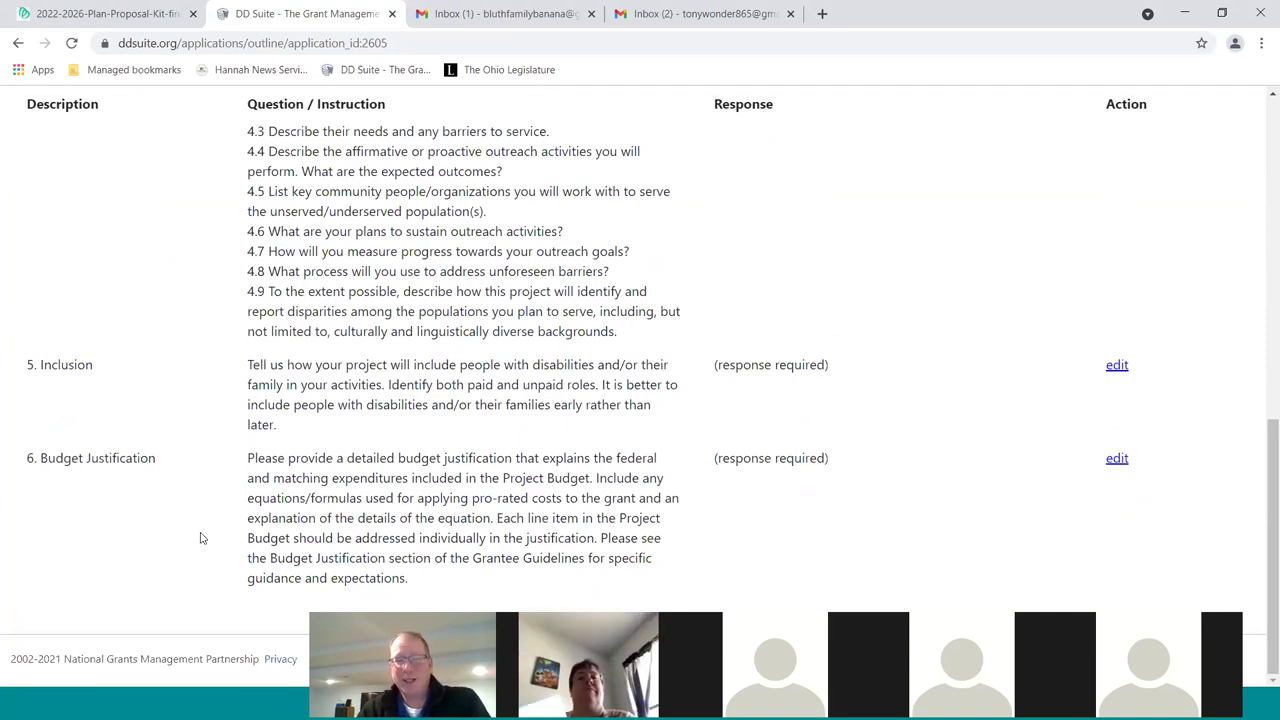
scroll(200, 538, up, 10)
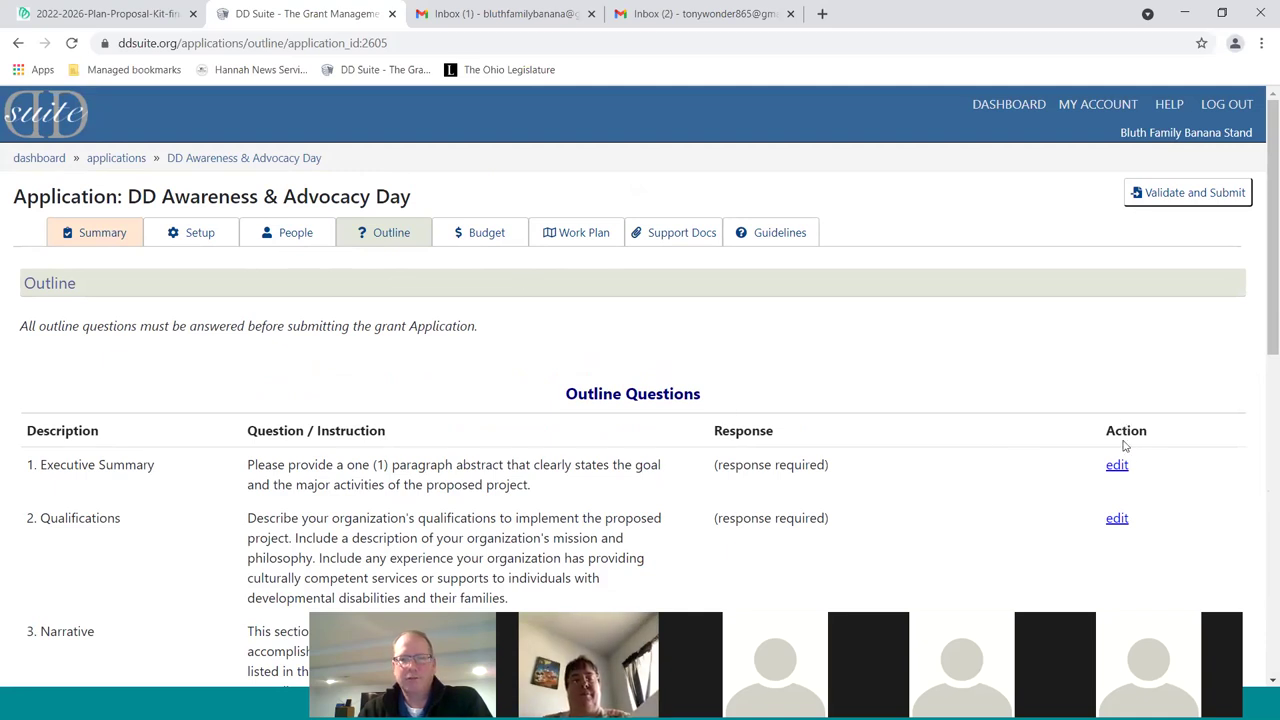
scroll(1157, 428, down, 1)
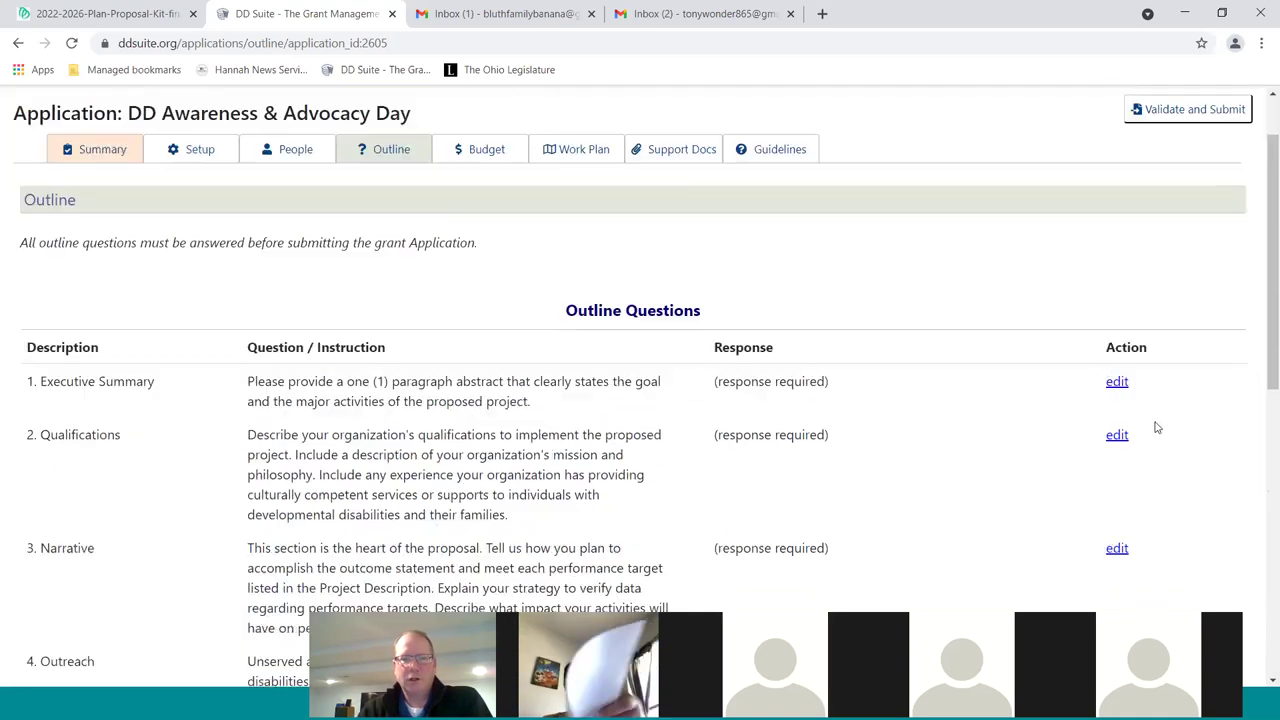
Start editing the Executive Summary question and check its 2,500 character limit note
click(1117, 384)
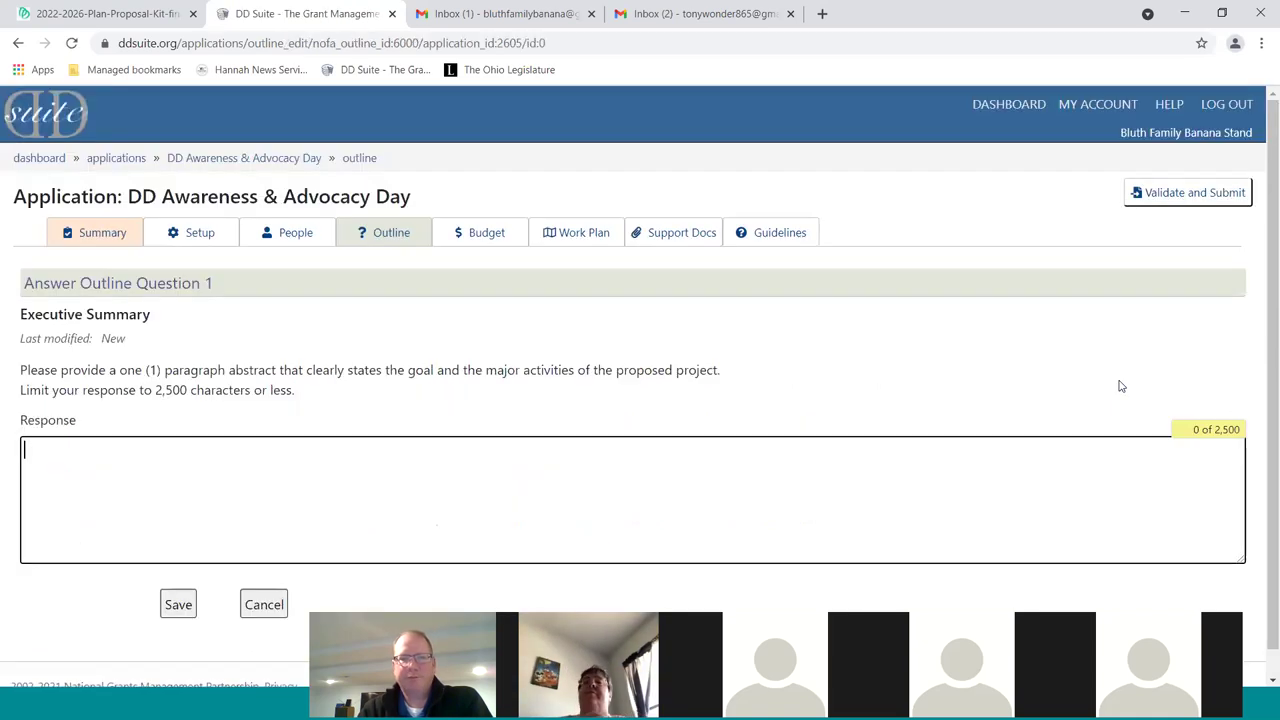
scroll(700, 345, down, 1)
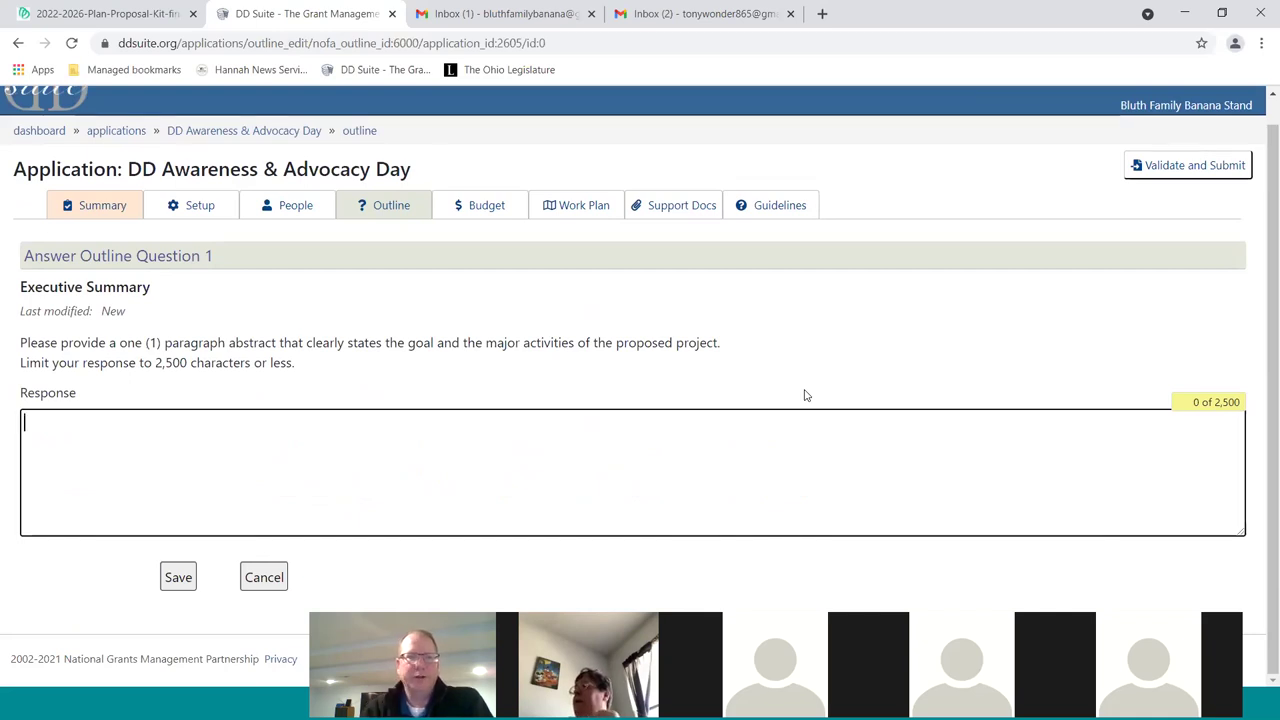
drag(22, 362, 310, 379)
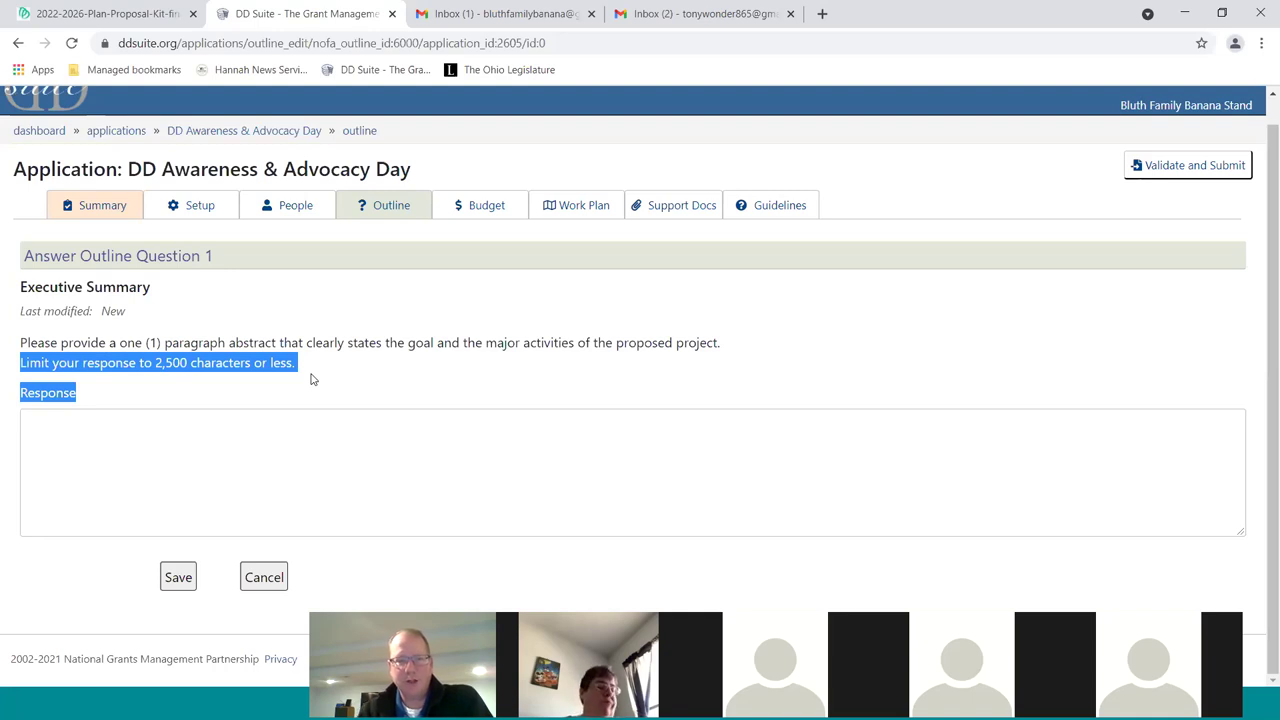
click(311, 373)
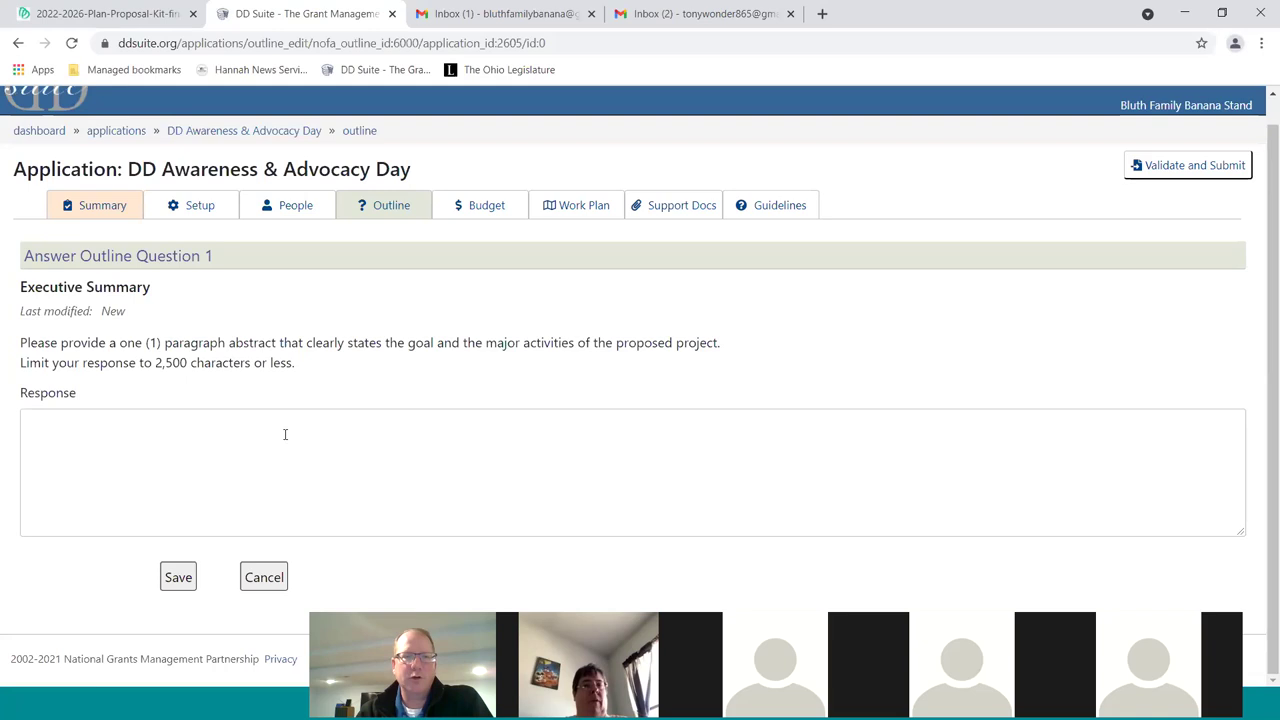
Enter three lines of placeholder text as the Executive Summary response and save it
click(181, 410)
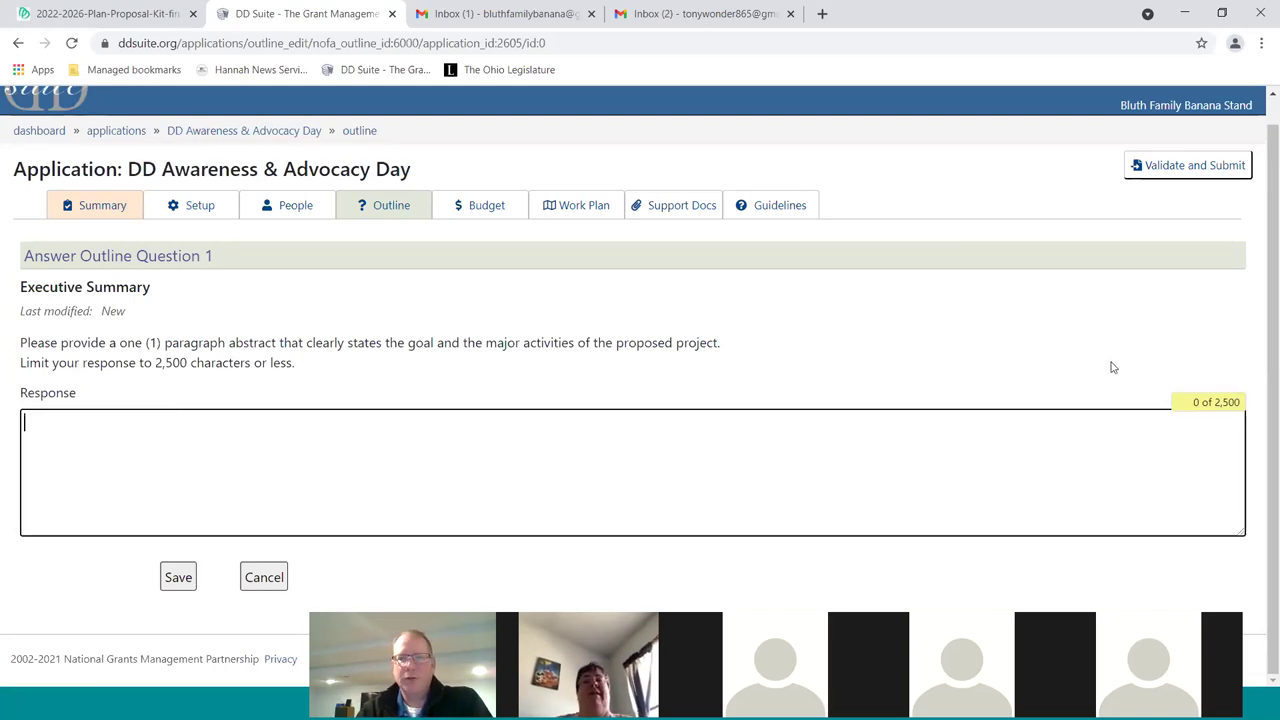
text(asdlfjaklsdfjaklsdjfalsdjfalsdkjf)
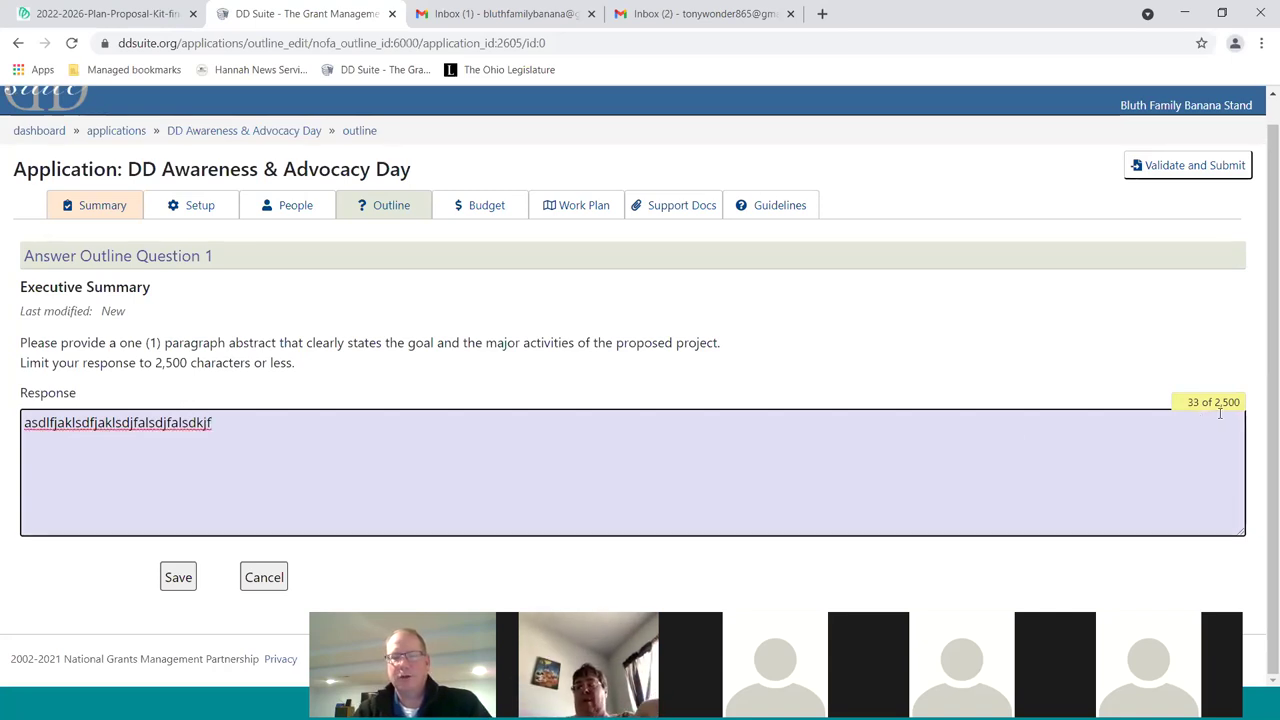
text(ajlasdkfjasd f)
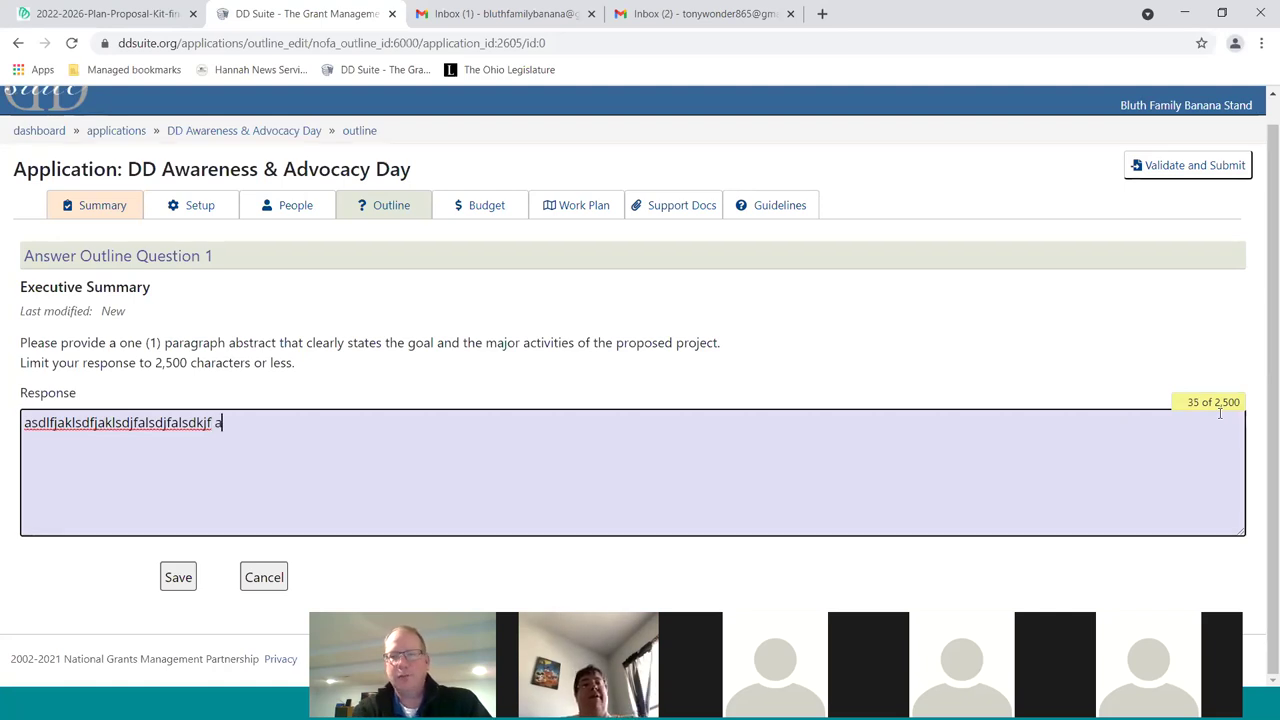
key(Return)
key(Return)
text(sldkjfasldkfjasdf)
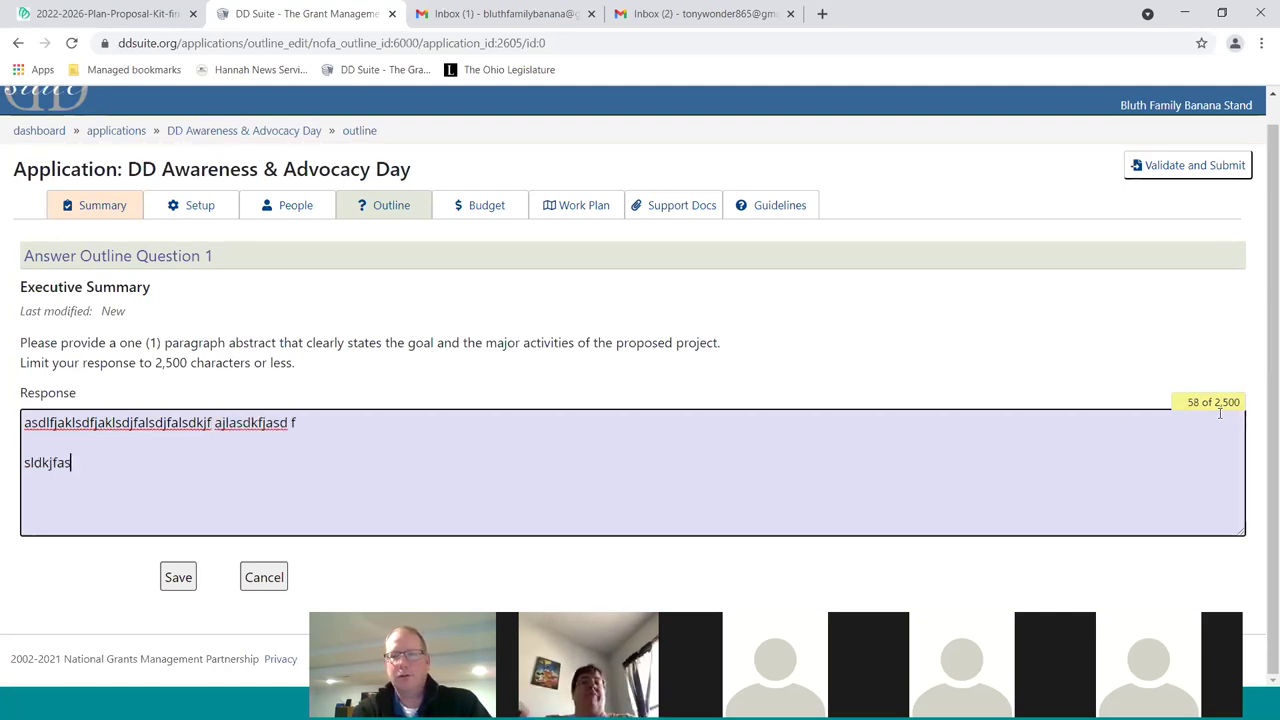
key(Return)
key(Return)
text(asdfjasd;klfjasldkfjaskldf)
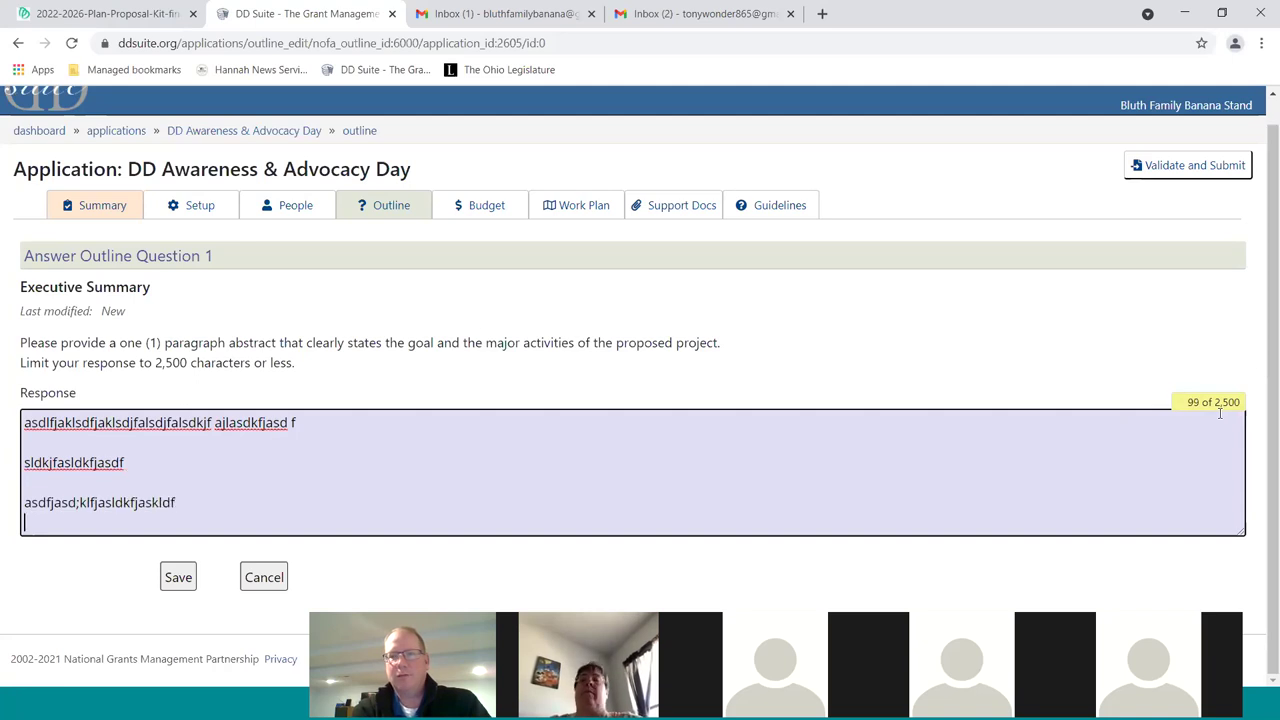
key(Return)
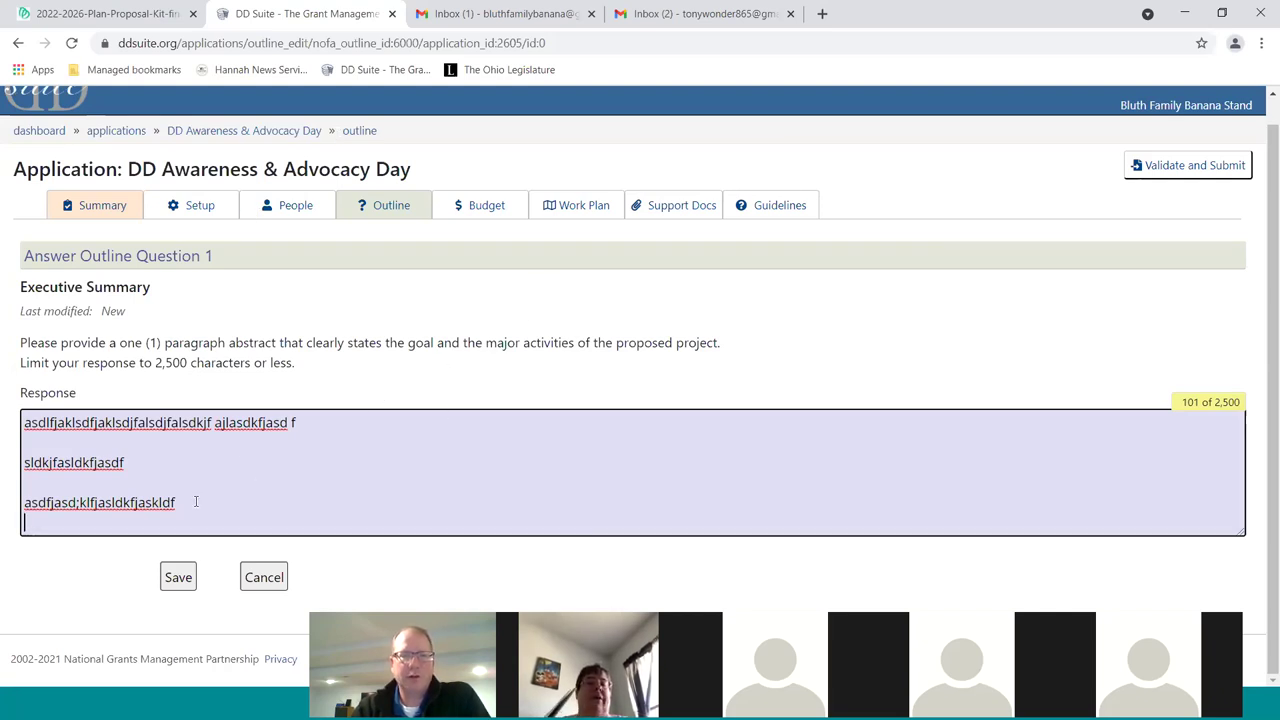
click(178, 577)
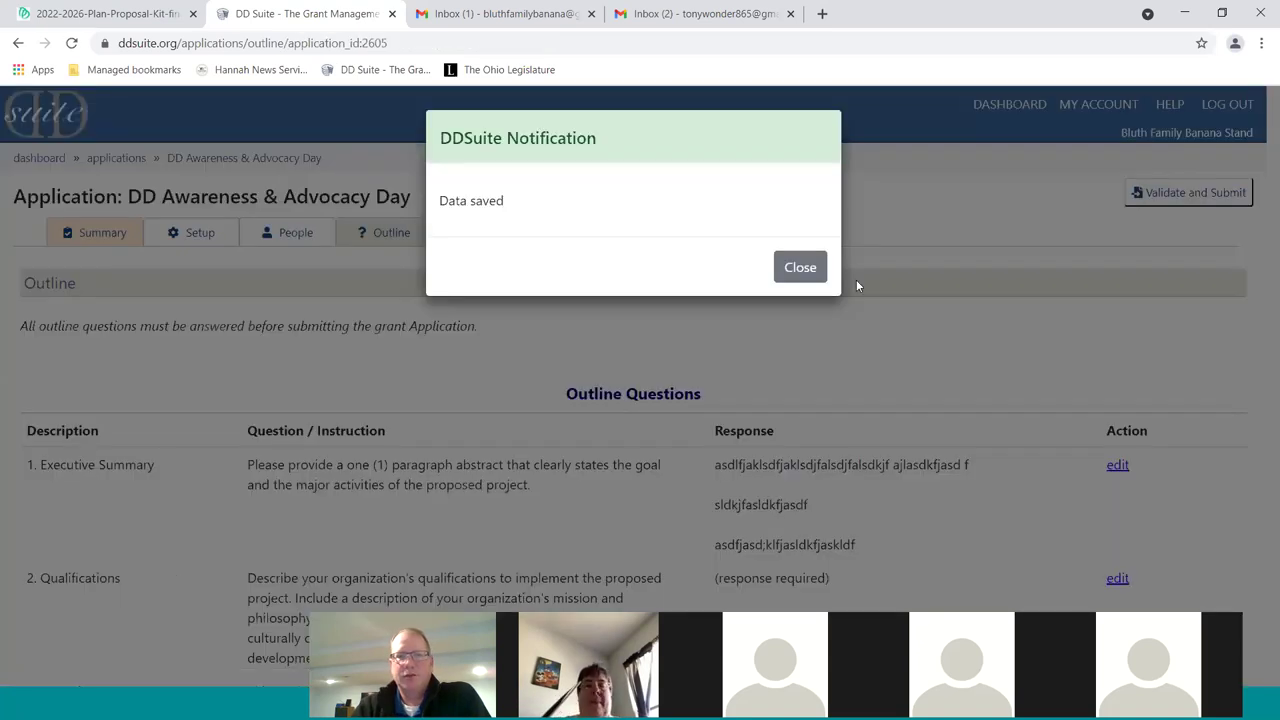
Close the Data saved notice and scroll down the Outline Questions list
click(800, 267)
scroll(975, 483, down, 2)
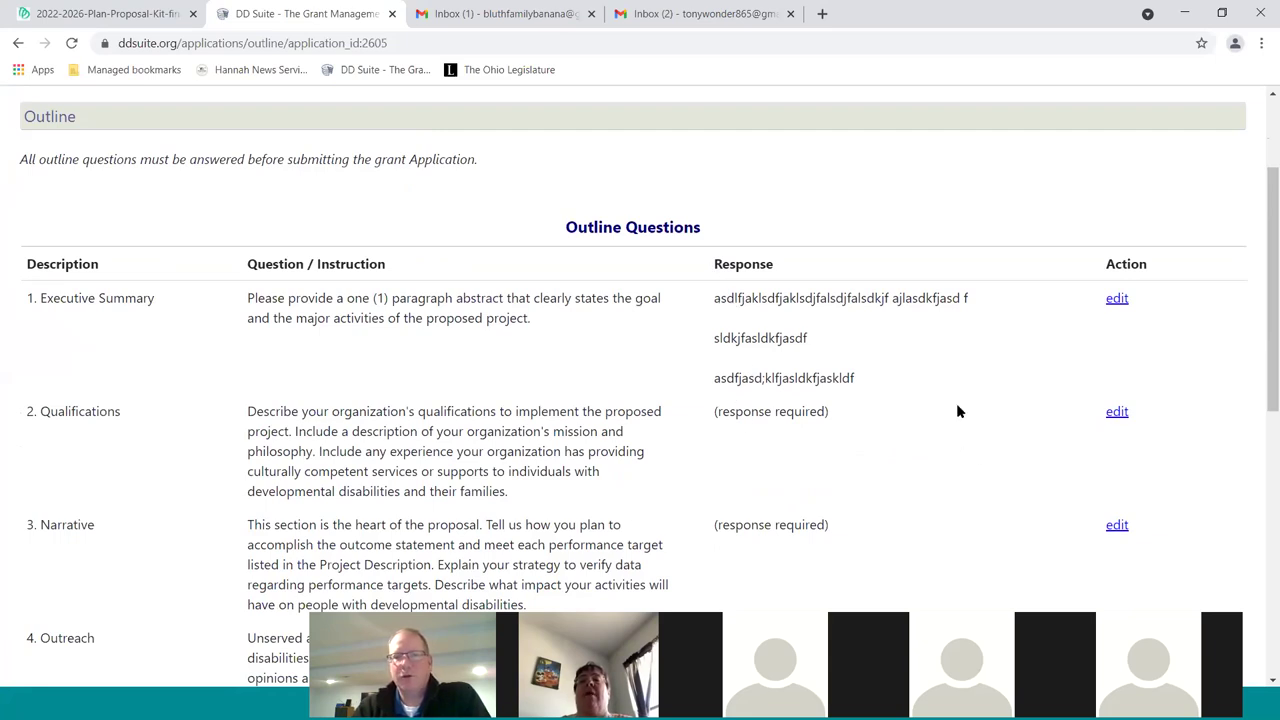
scroll(956, 403, down, 2)
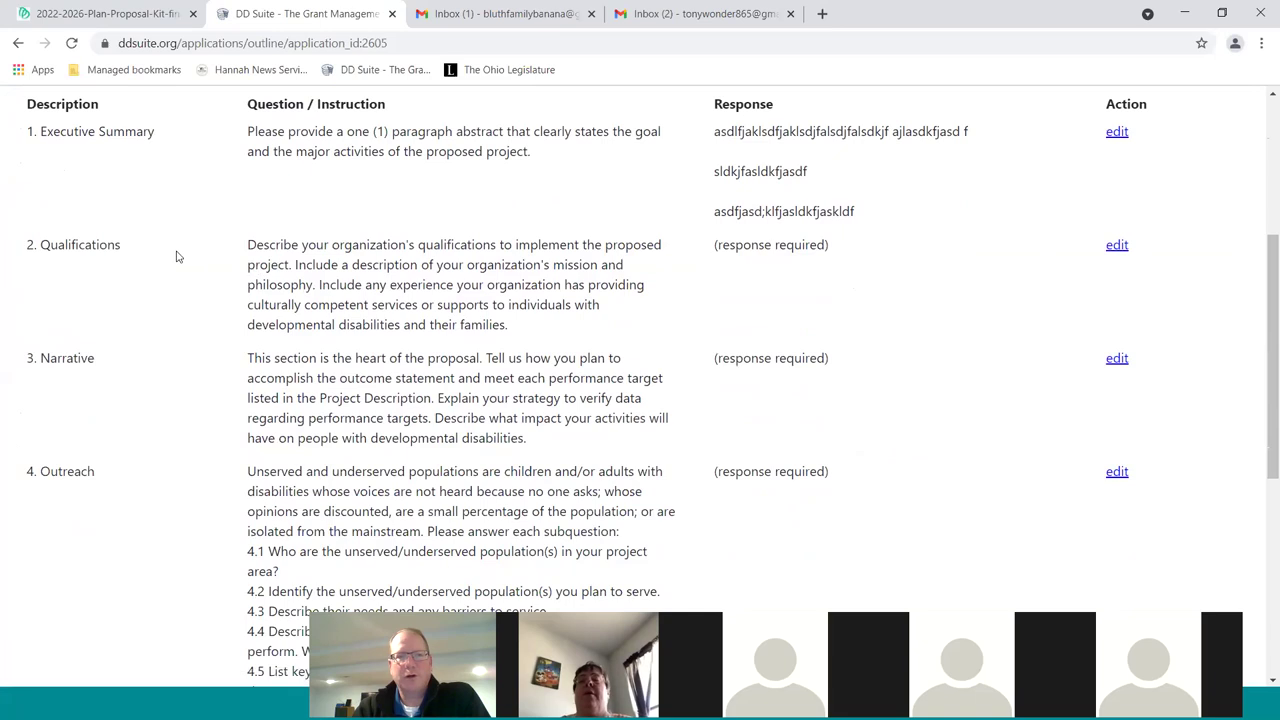
Answer Qualifications with a magician's years of experience dazzling audiences, fixing typos, and save
click(1117, 246)
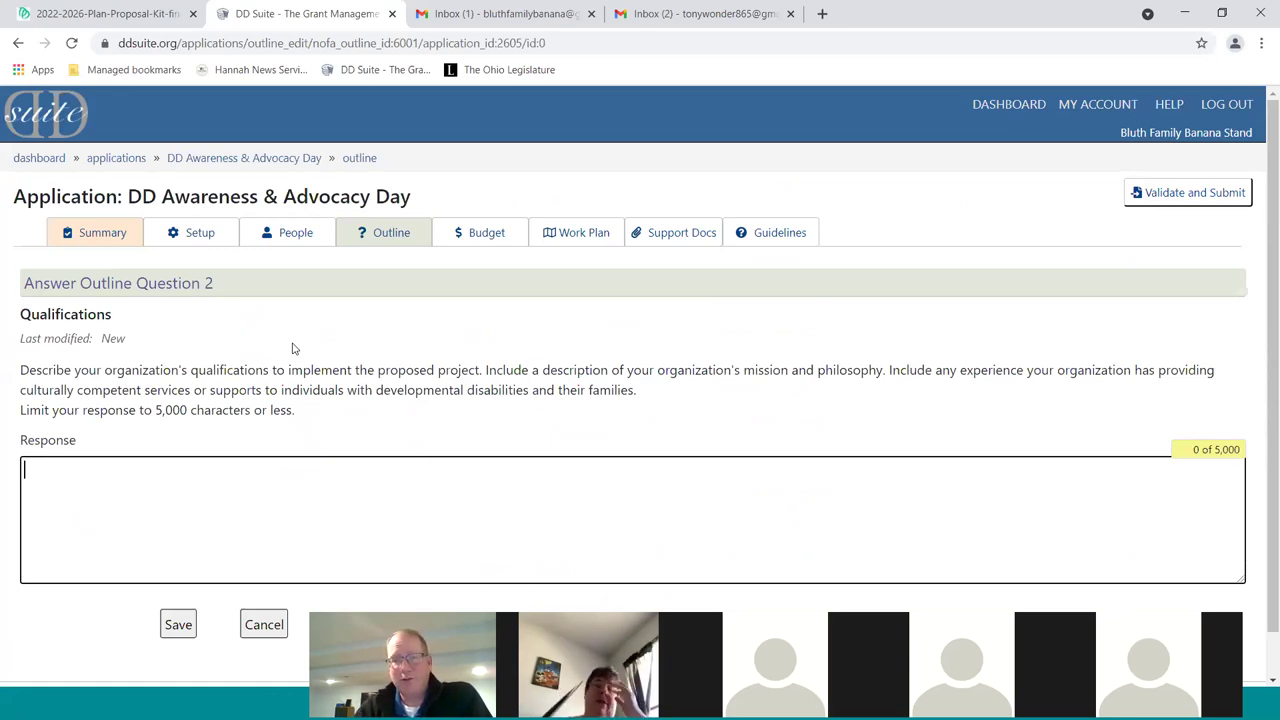
scroll(352, 462, down, 1)
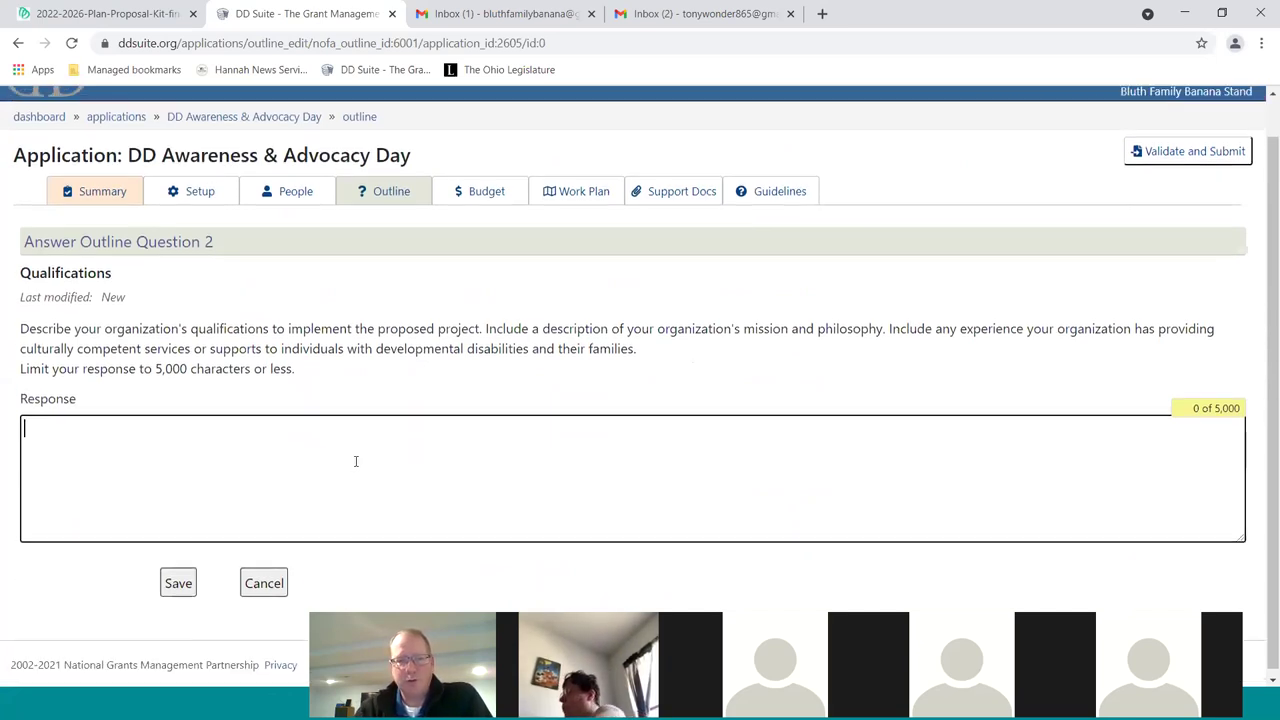
text(Ton)
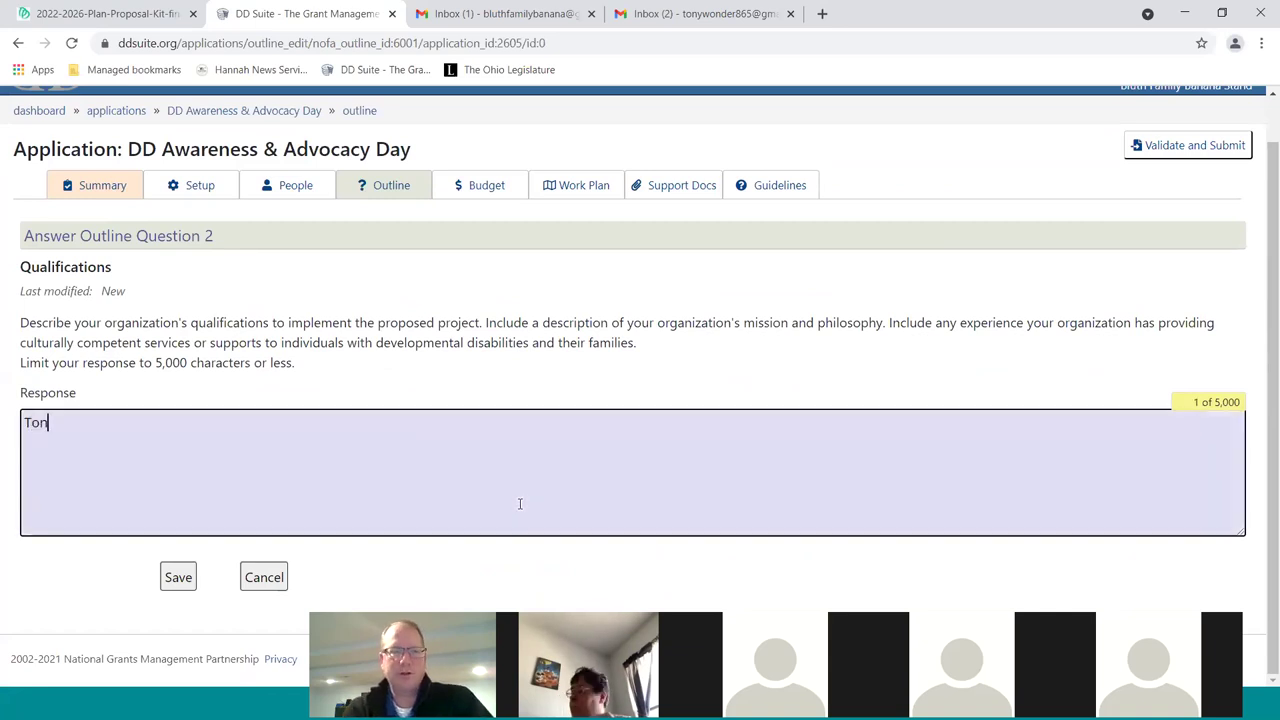
text(y Wonder is a m)
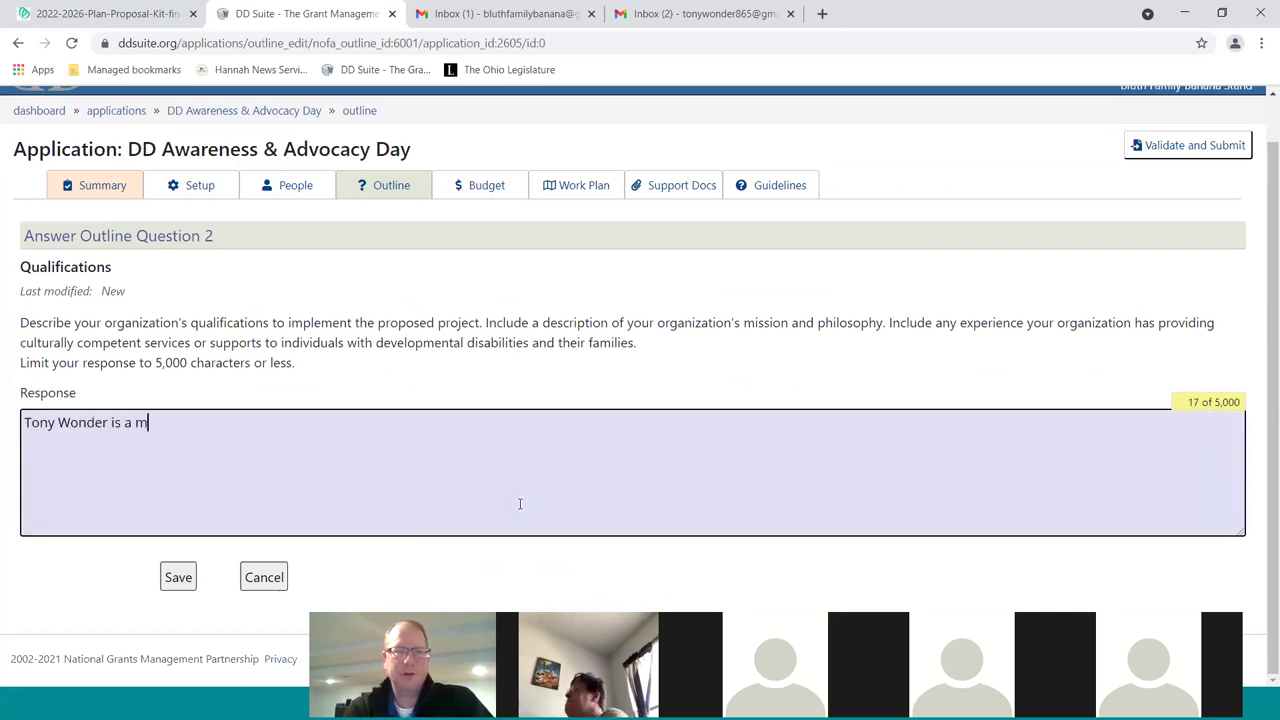
text(agician with years of experieinnce da)
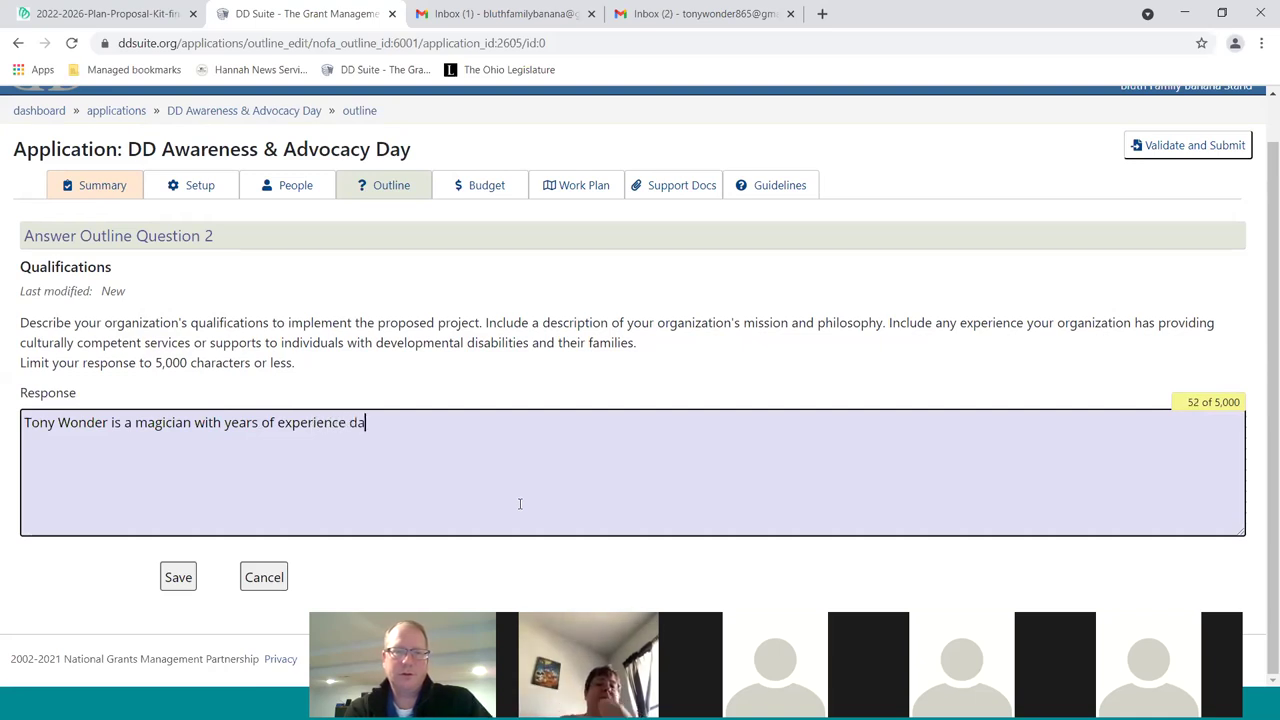
text(zzling audiences.)
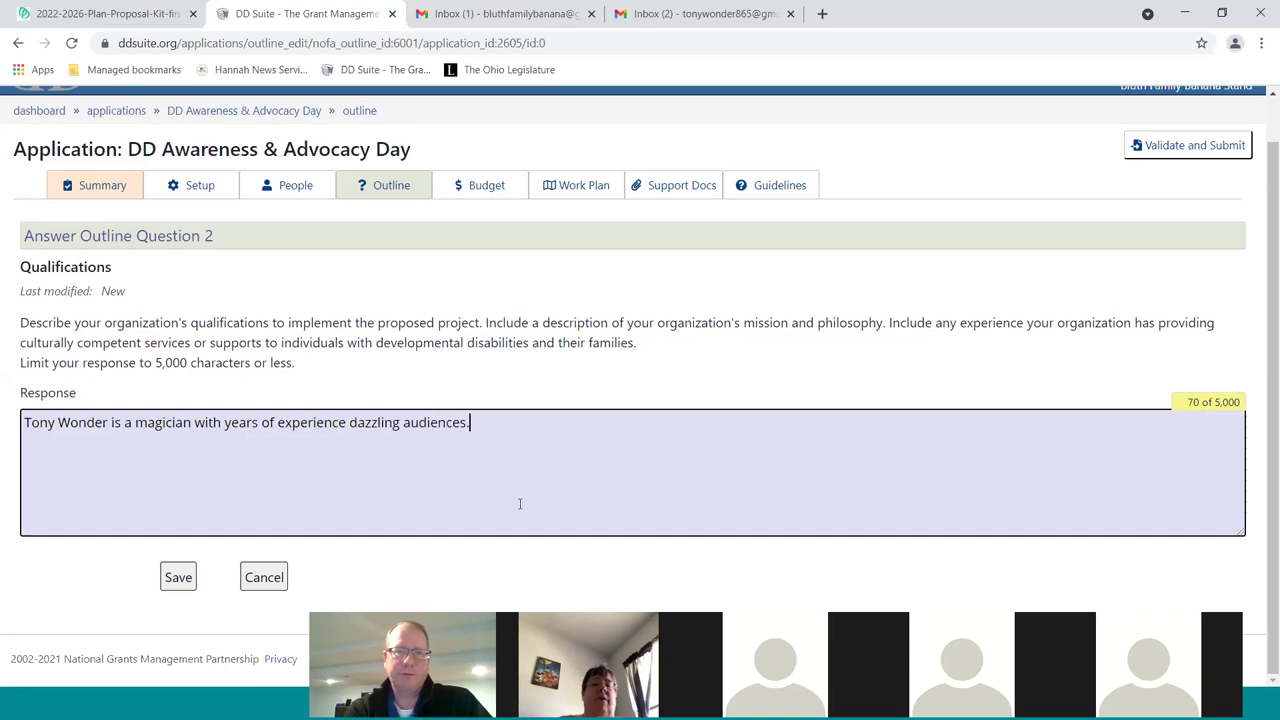
key(Return)
key(Return)
text(Gene)
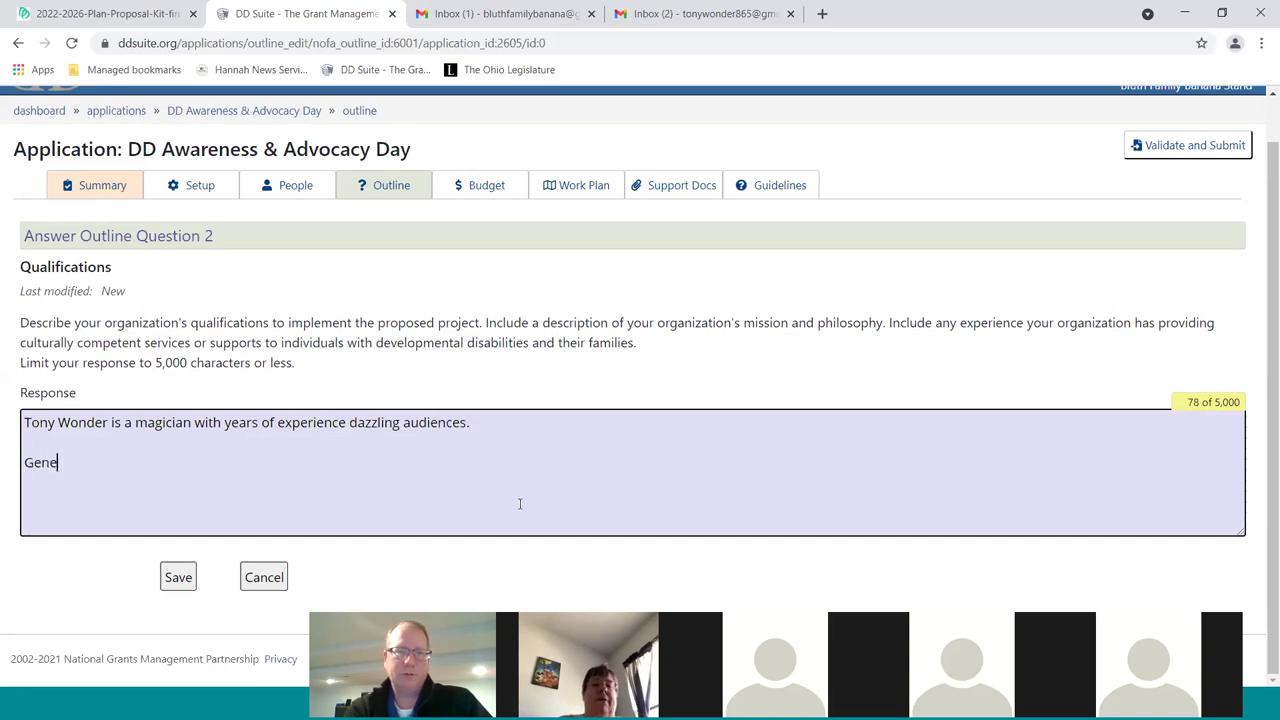
text( Parmsesan etc.)
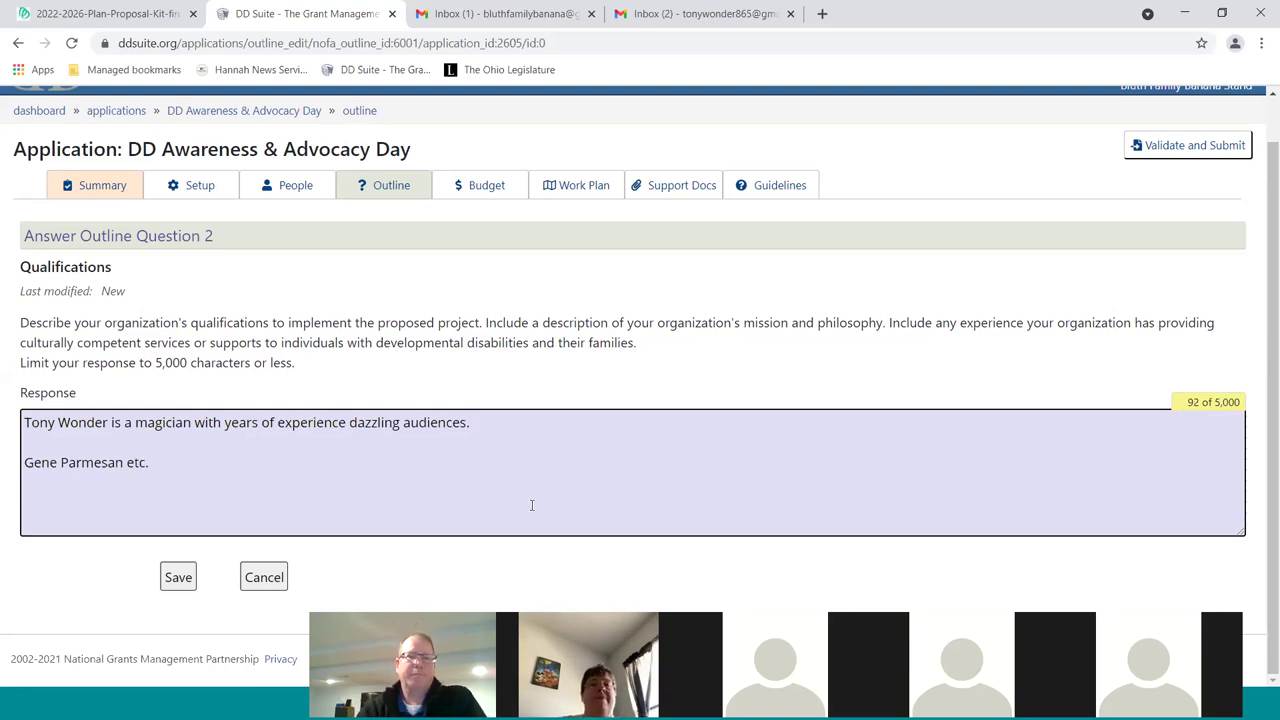
click(178, 578)
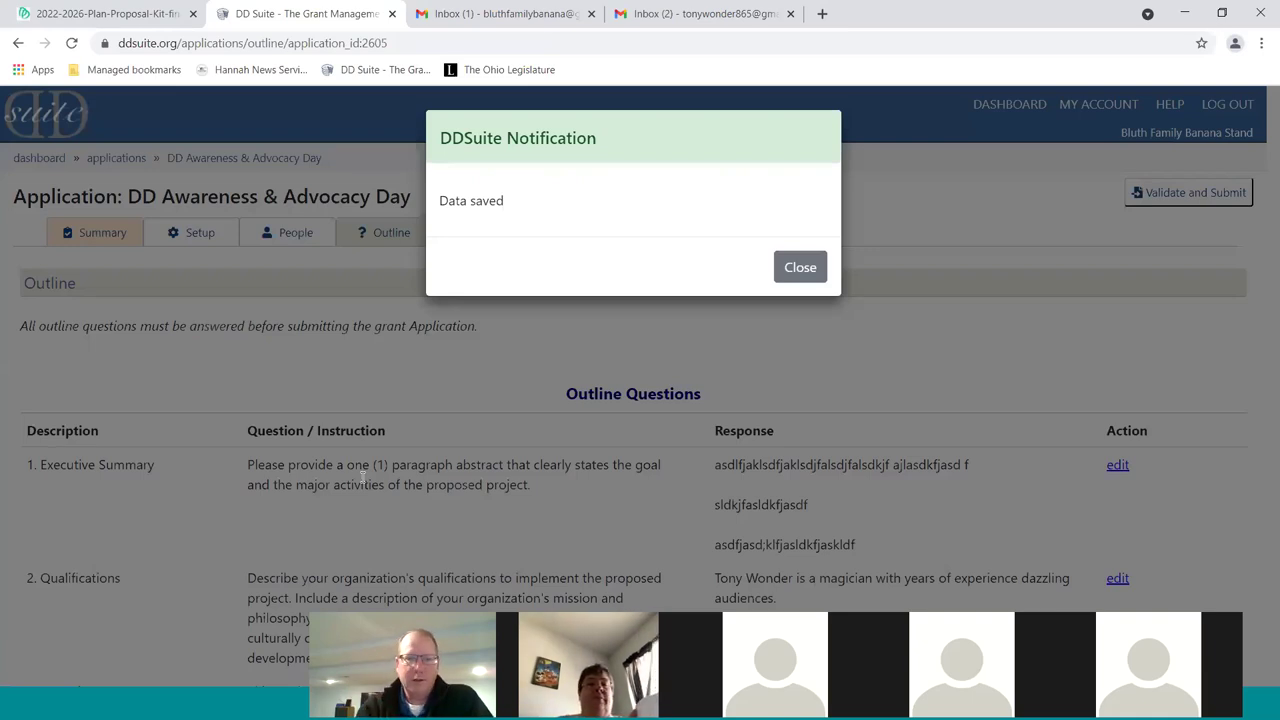
Dismiss the Data saved notice and open outline question 3, Narrative, for editing
click(805, 267)
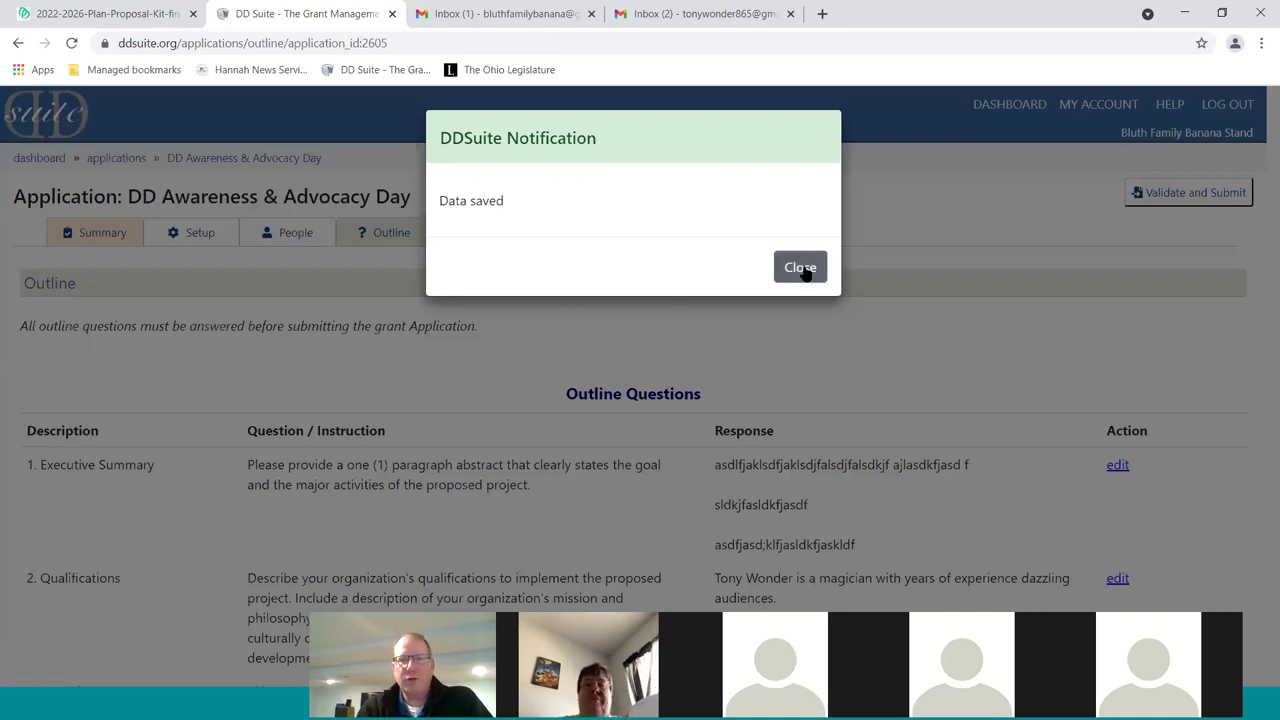
scroll(646, 414, down, 1)
scroll(646, 414, down, 1)
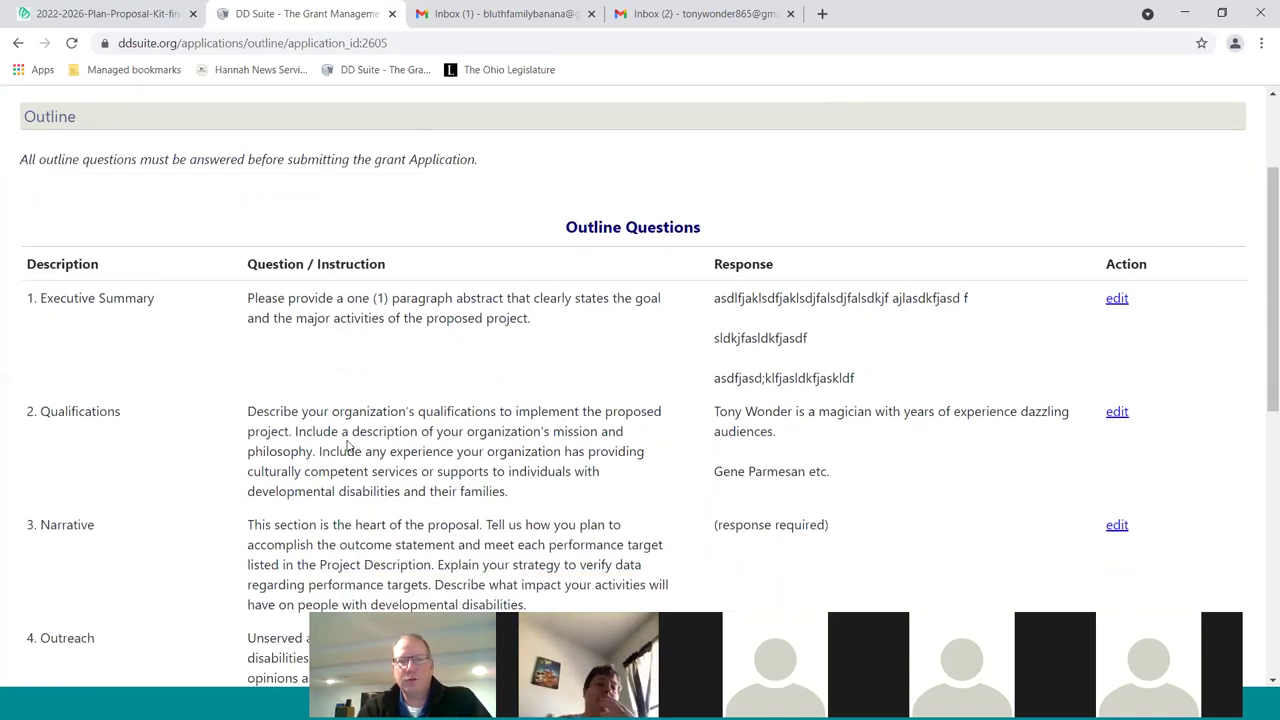
scroll(577, 450, down, 1)
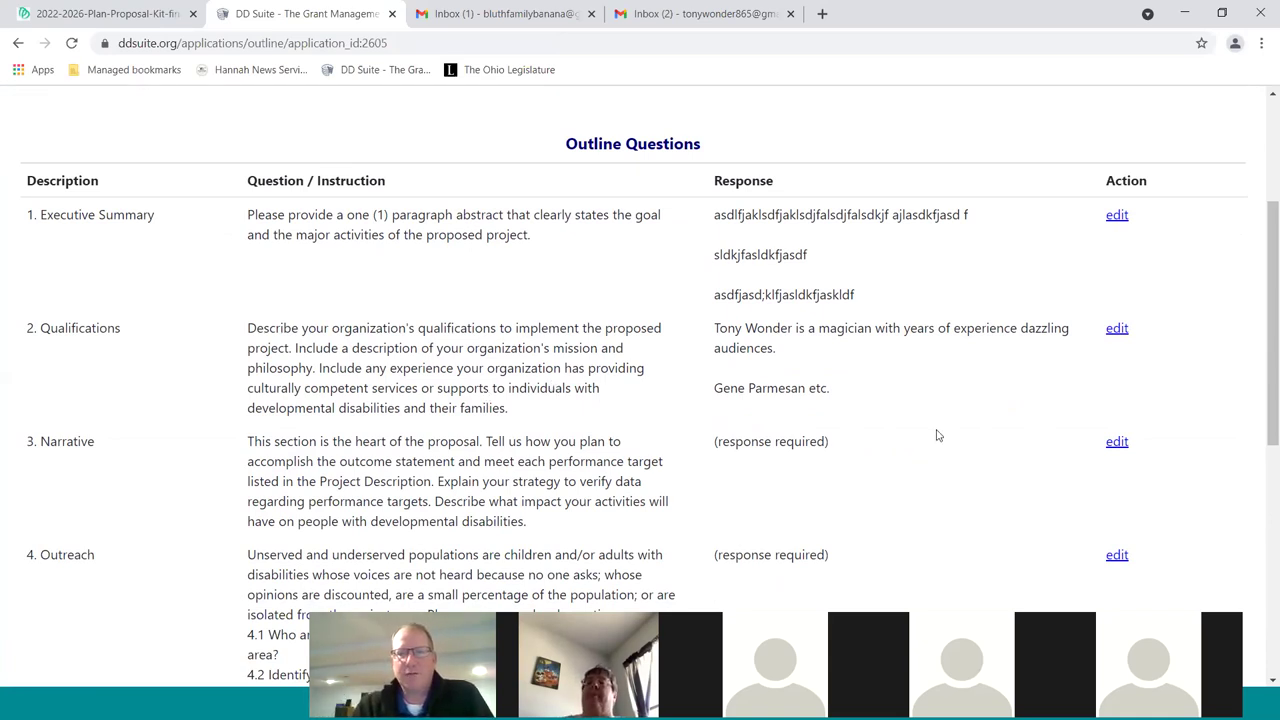
scroll(937, 434, down, 2)
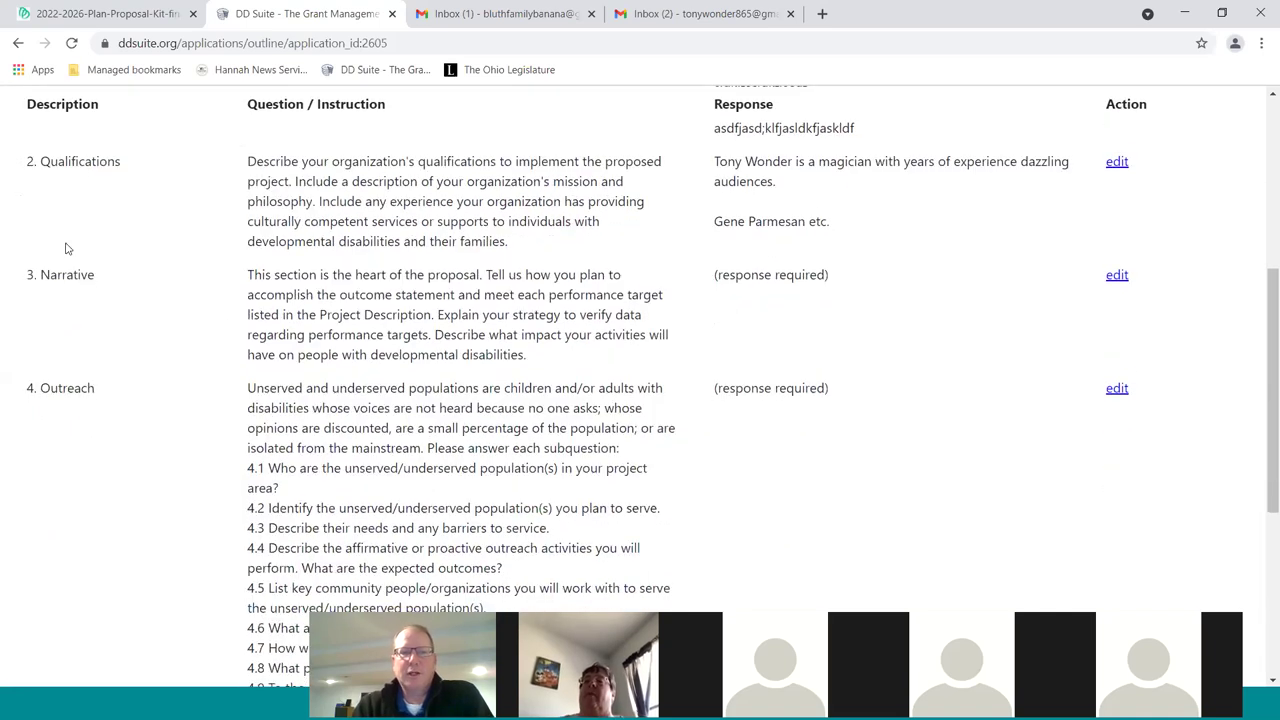
click(1116, 277)
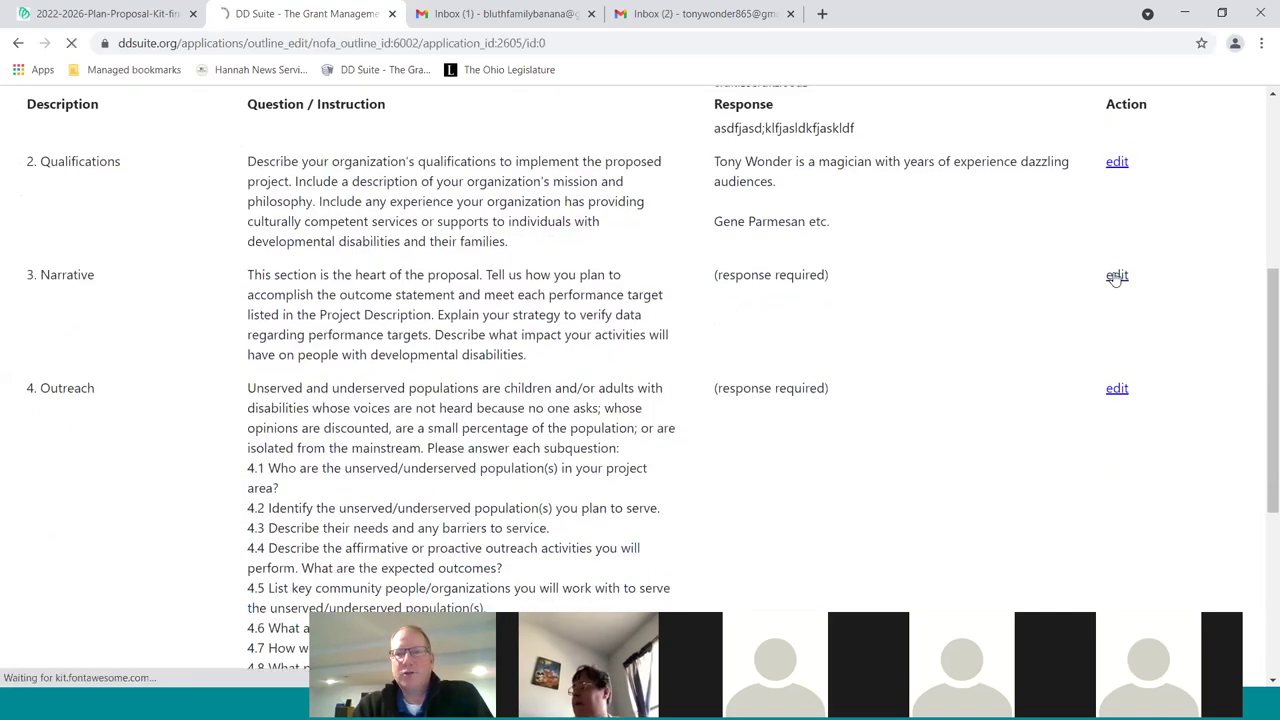
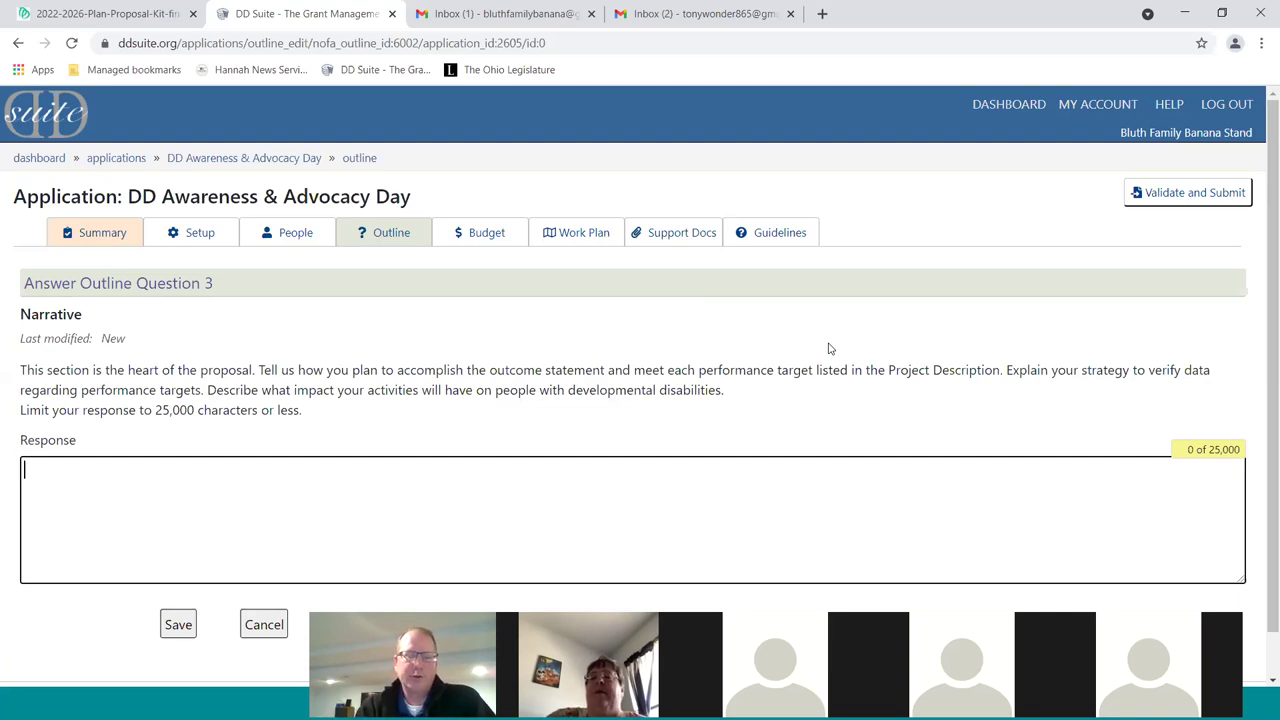
Answer Outline Question 3 with "write as much or as little as you want." and save it
text(a)
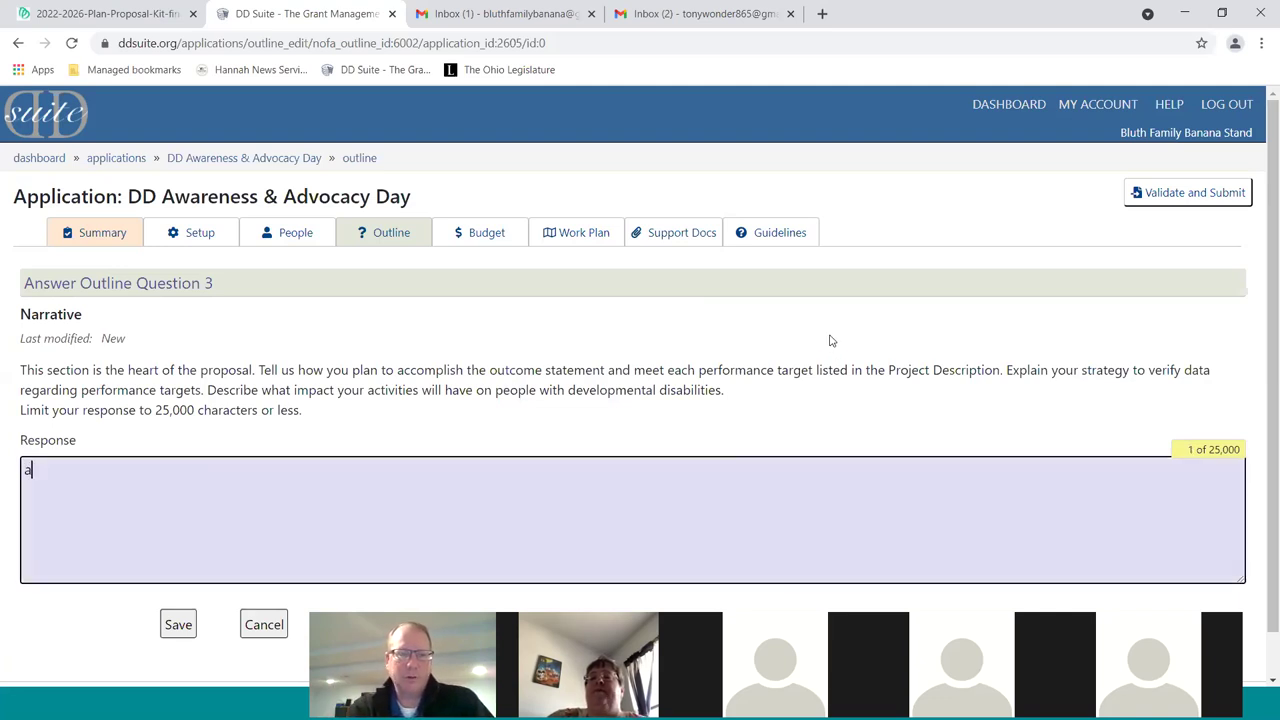
key(BackSpace)
text(write as much or as little as )
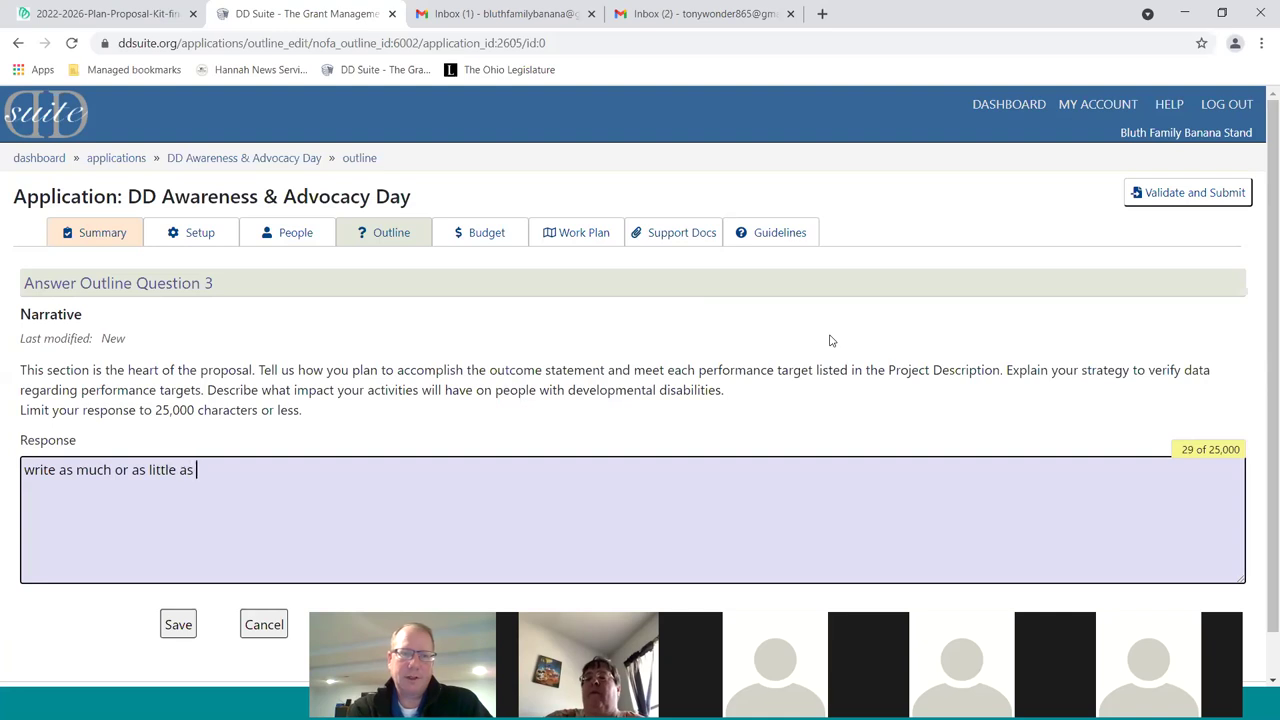
text(you want.)
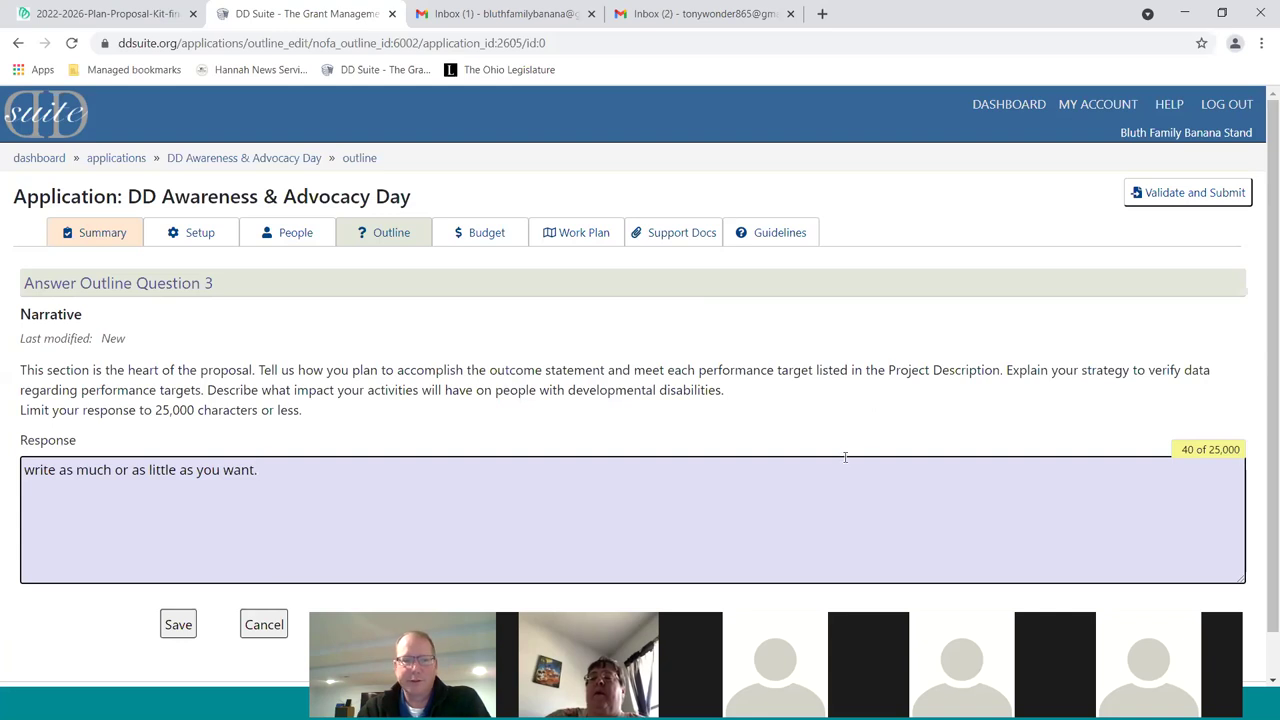
scroll(785, 442, down, 1)
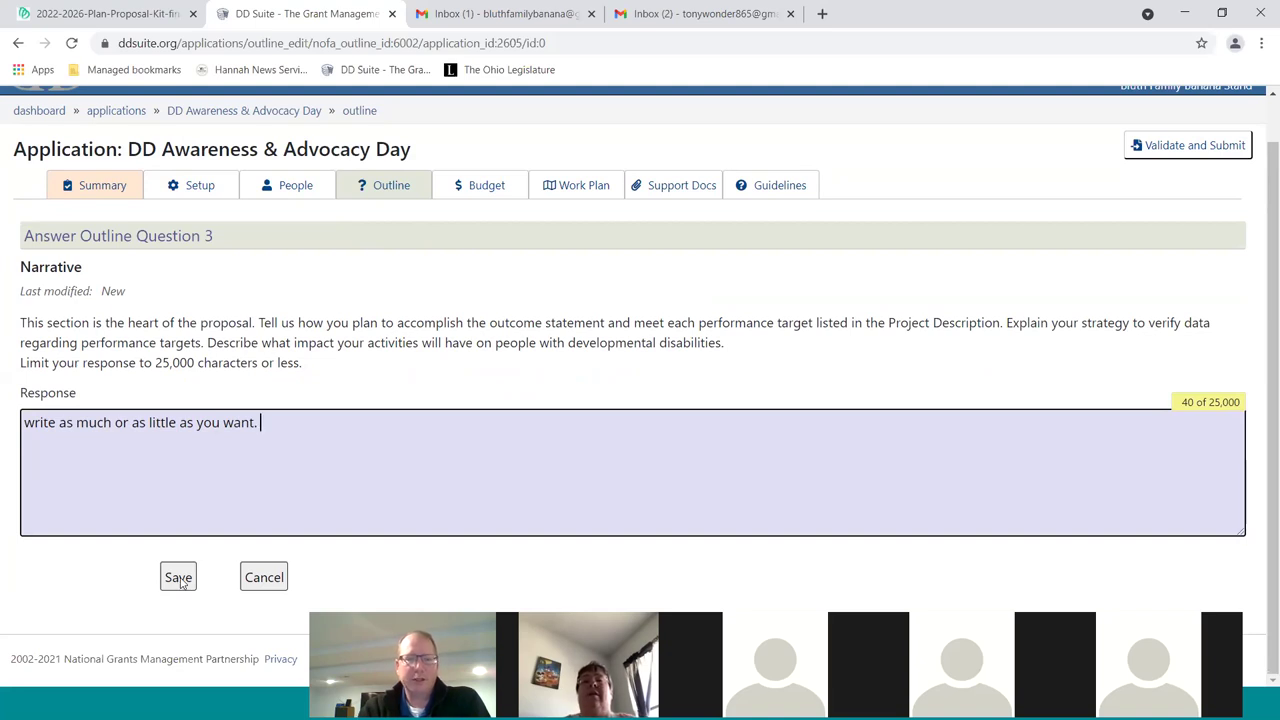
click(180, 582)
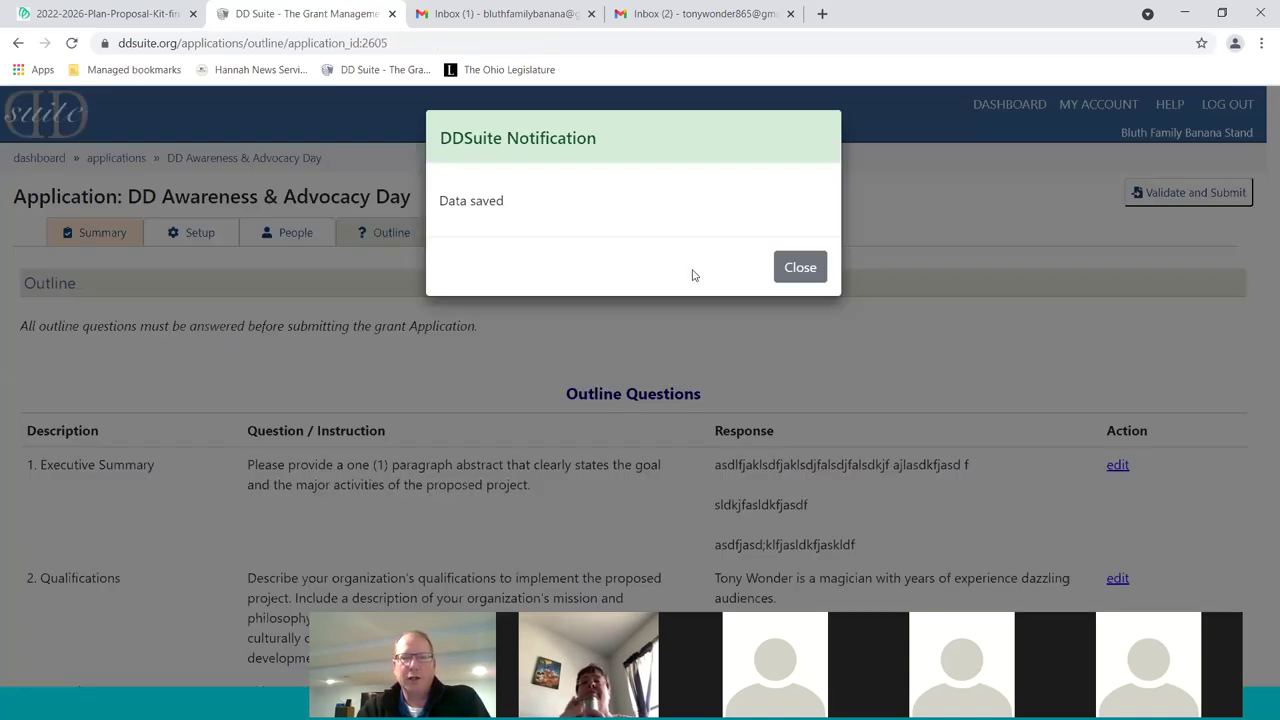
Replace the old Executive Summary text with "Summary" and save the response
click(790, 266)
scroll(824, 316, down, 3)
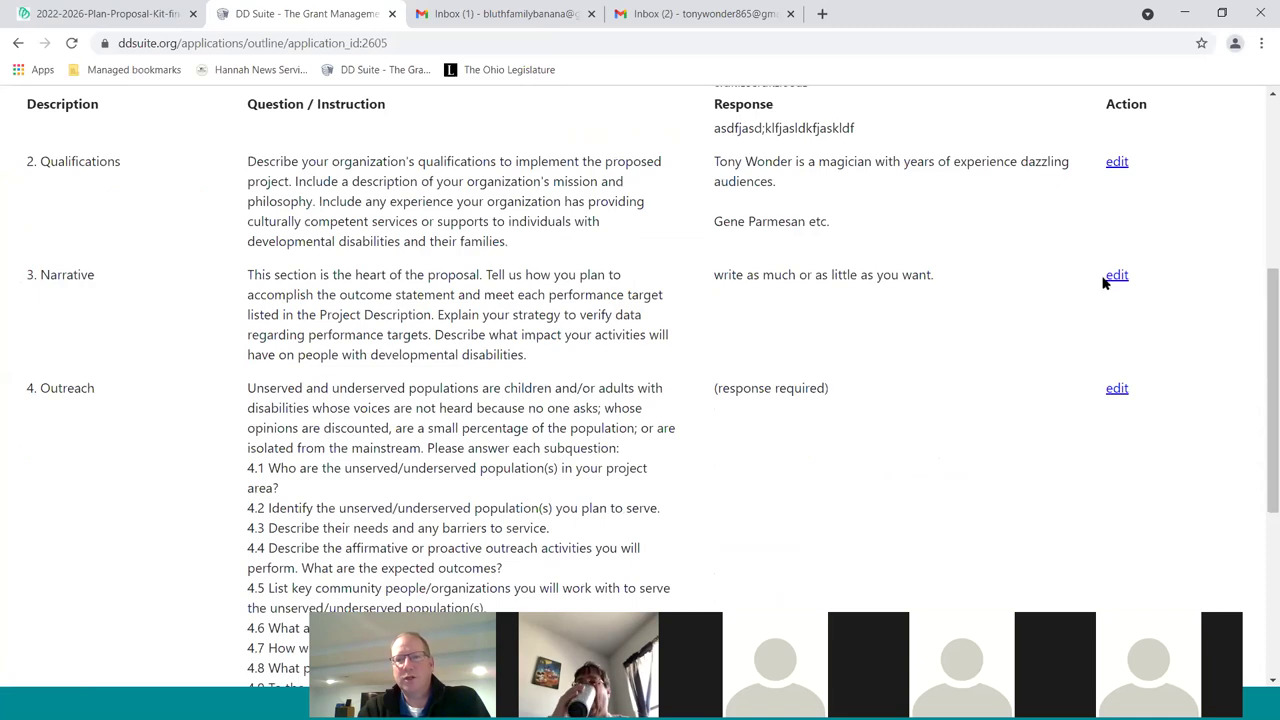
scroll(1052, 360, up, 4)
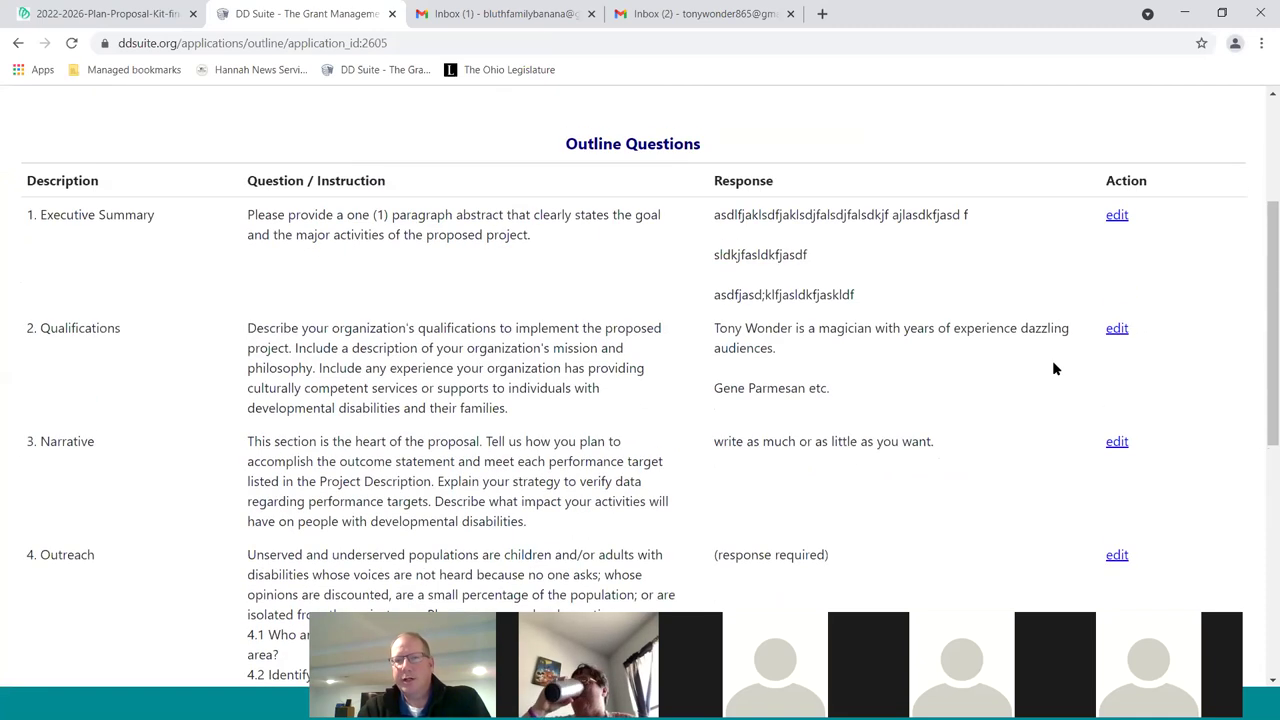
click(1117, 383)
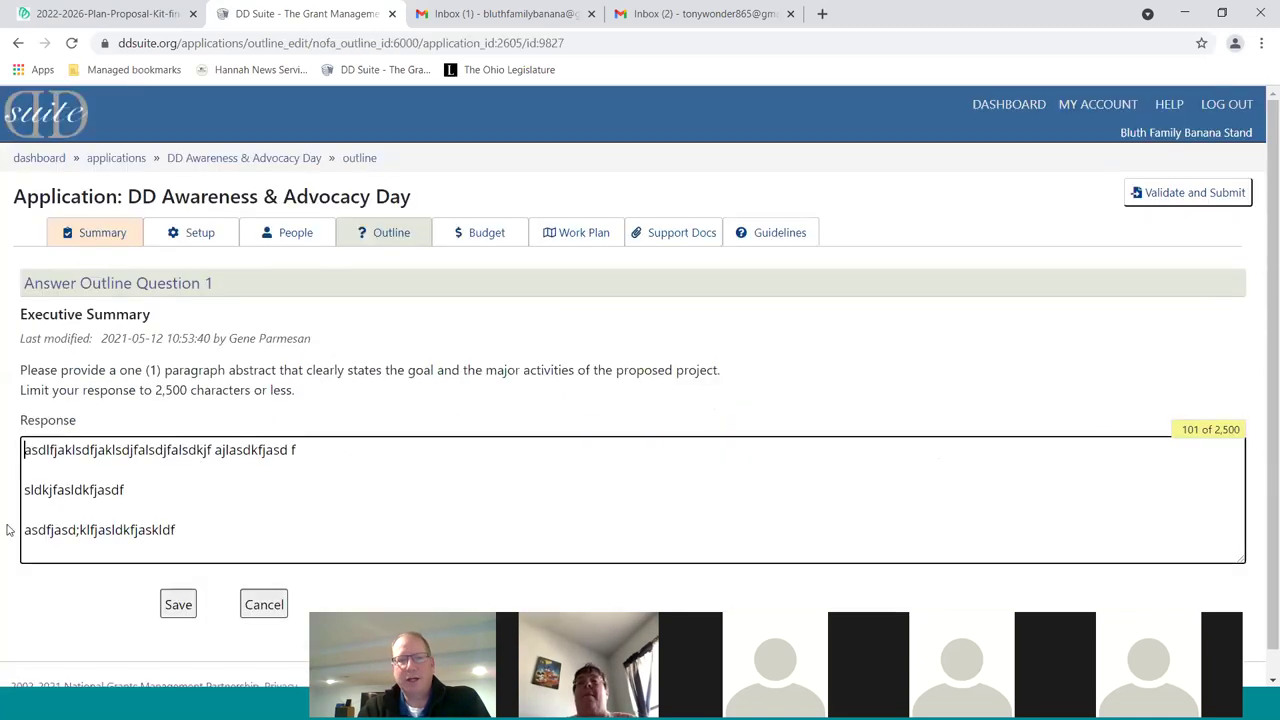
drag(186, 522, 56, 450)
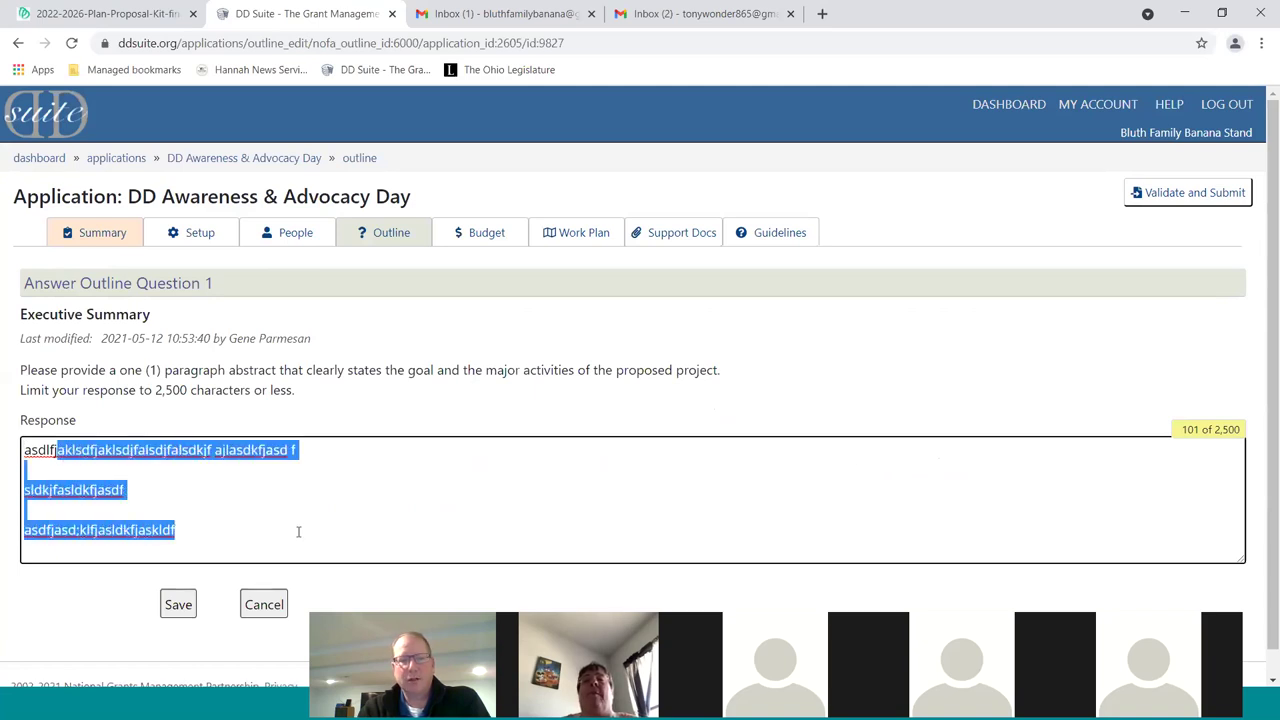
drag(181, 530, 29, 450)
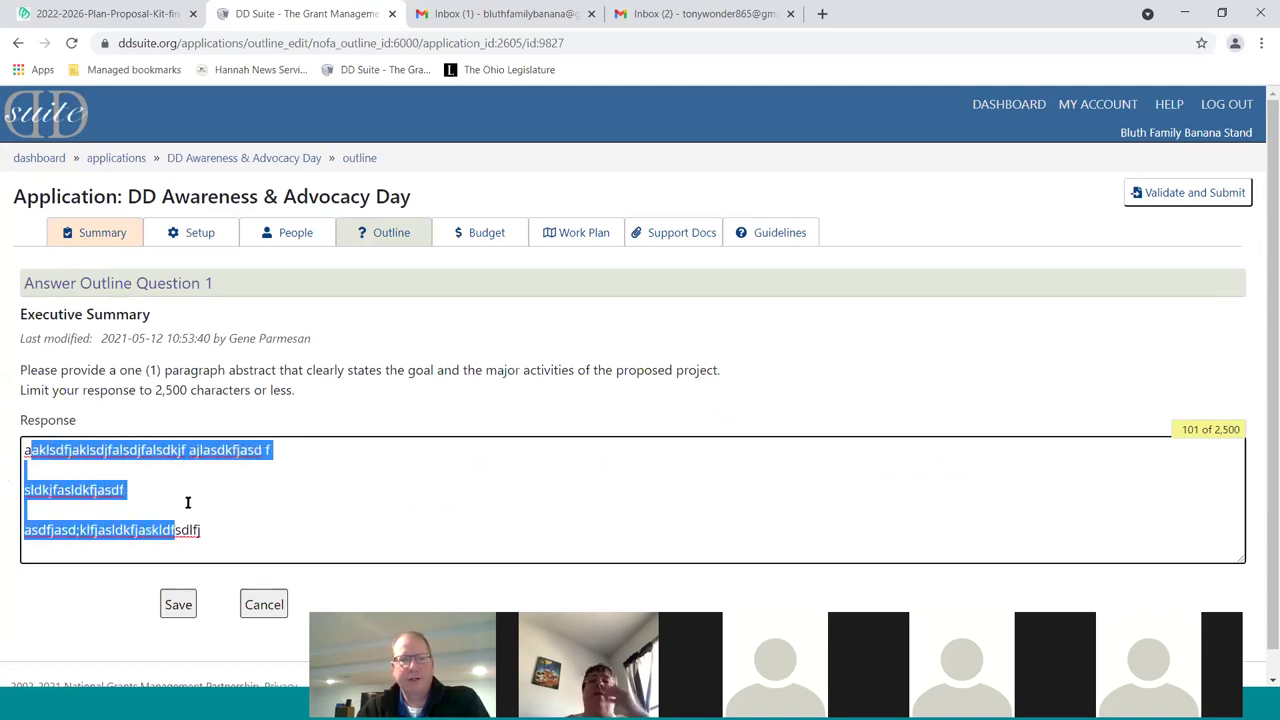
key(BackSpace)
key(BackSpace)
key(BackSpace)
key(BackSpace)
key(BackSpace)
key(BackSpace)
key(BackSpace)
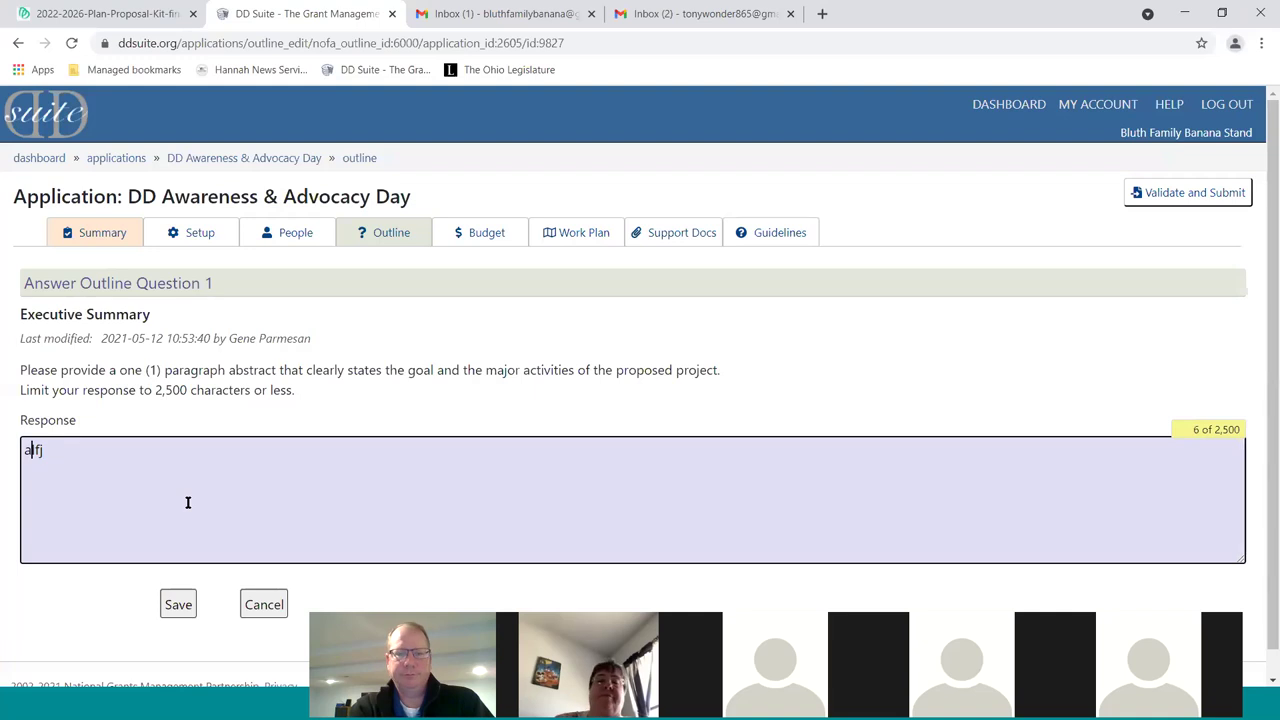
text(Summary)
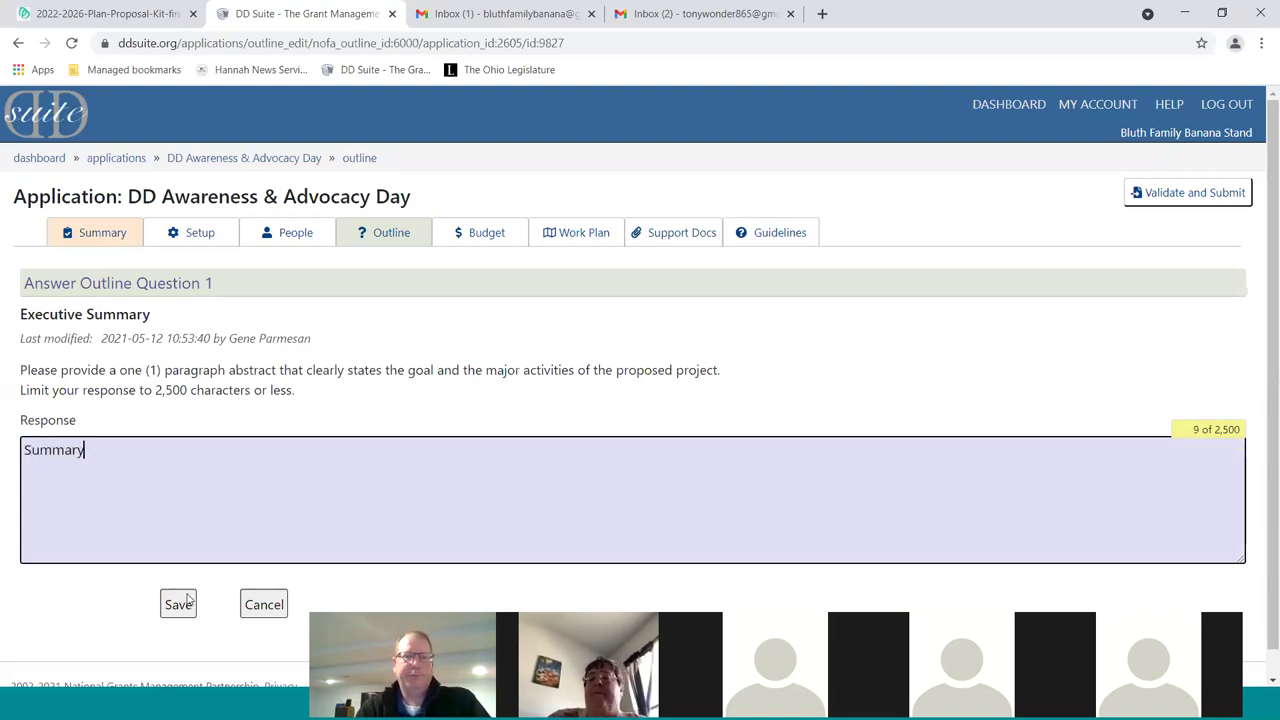
click(186, 602)
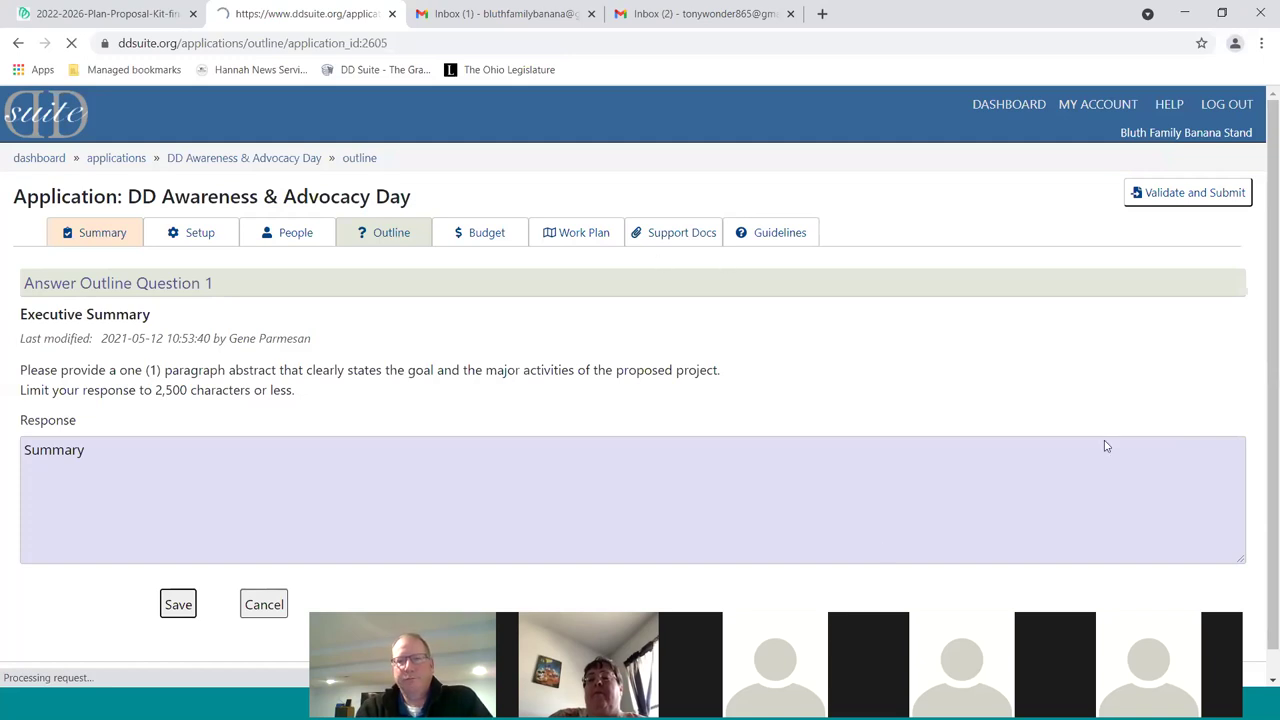
scroll(1072, 390, down, 3)
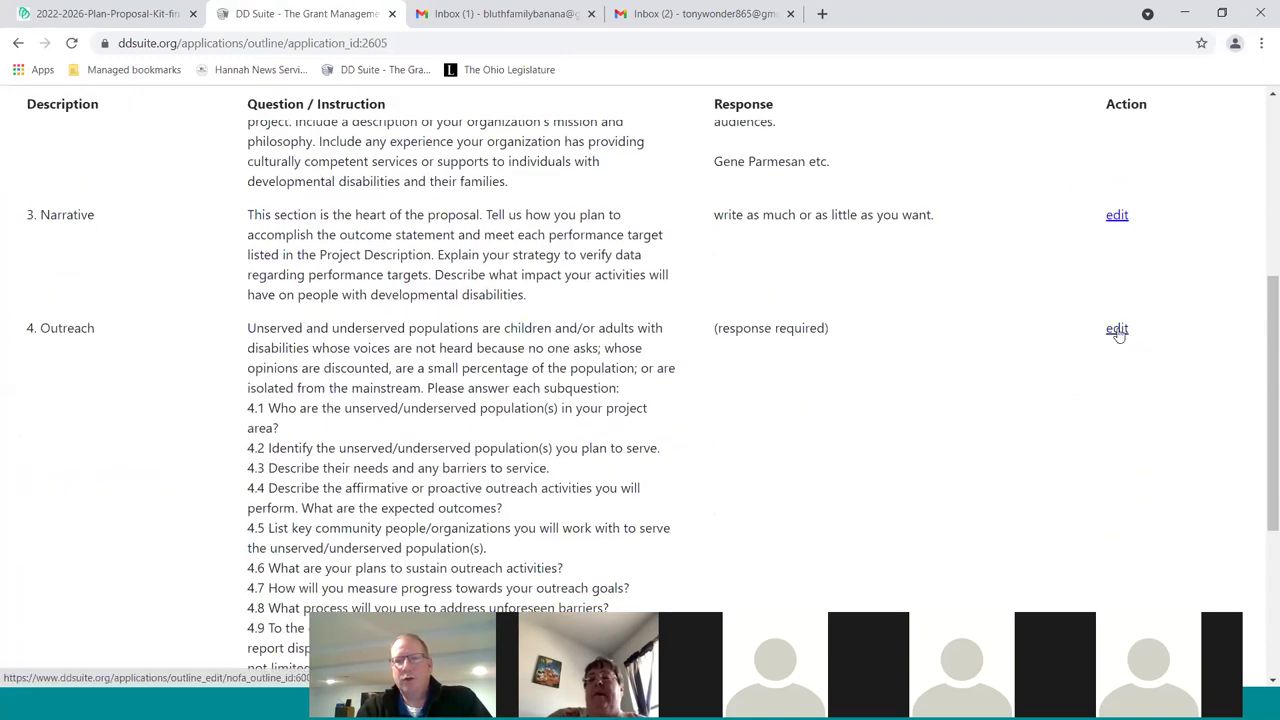
Answer Question 4 with "Outreach Section" and save it
click(1116, 334)
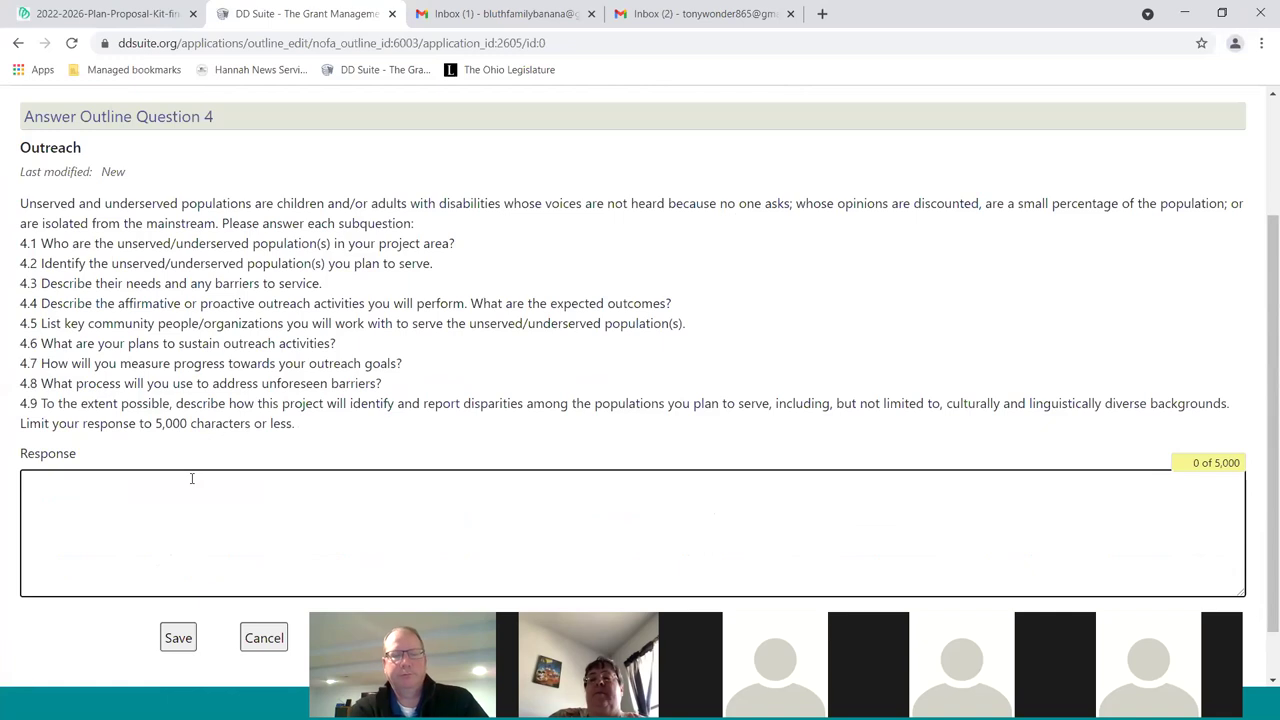
click(192, 478)
text(Outrach)
key(BackSpace)
key(BackSpace)
text(each Section)
click(179, 636)
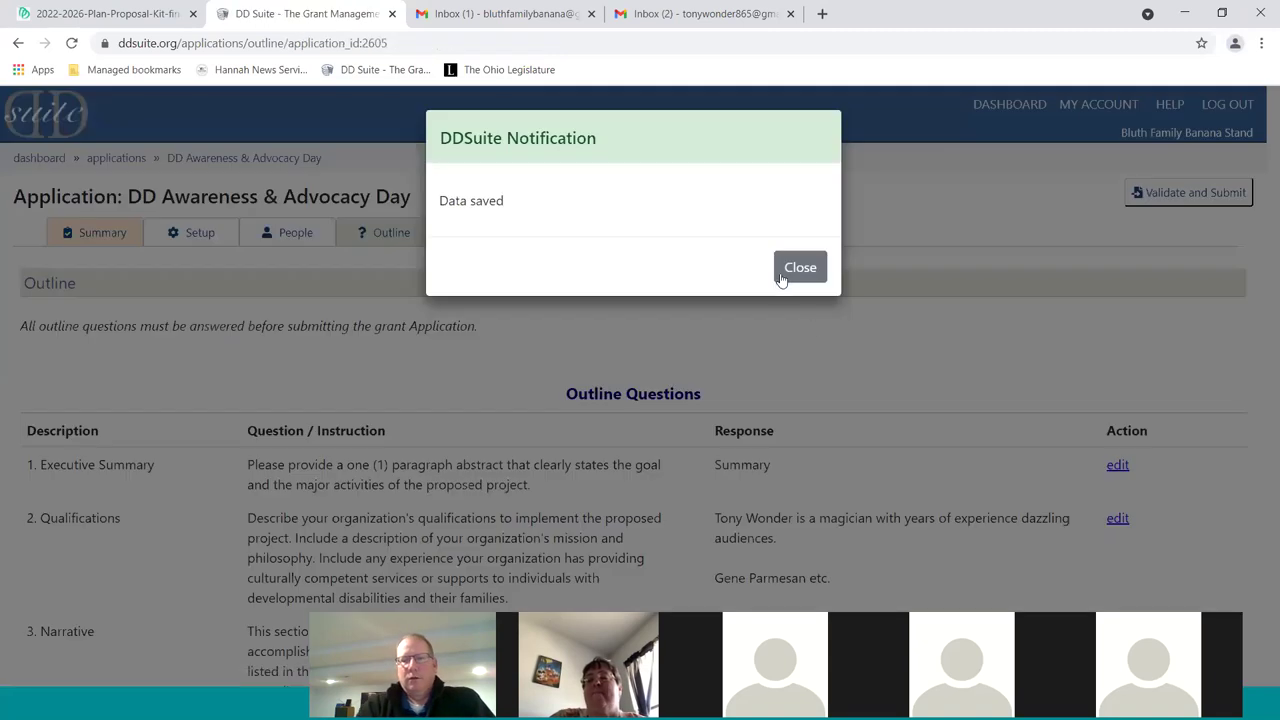
click(790, 272)
scroll(845, 295, down, 3)
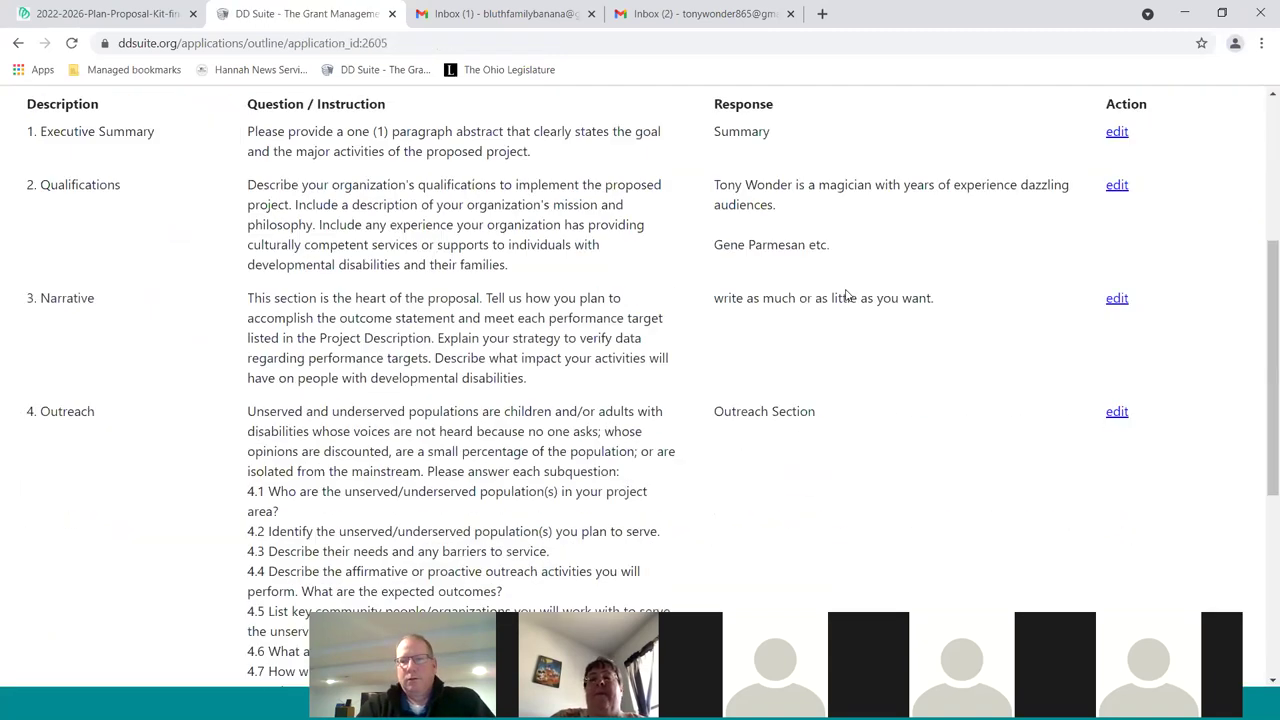
scroll(848, 296, down, 5)
Answer Question 5 with "Inclusion" and save it
click(1117, 366)
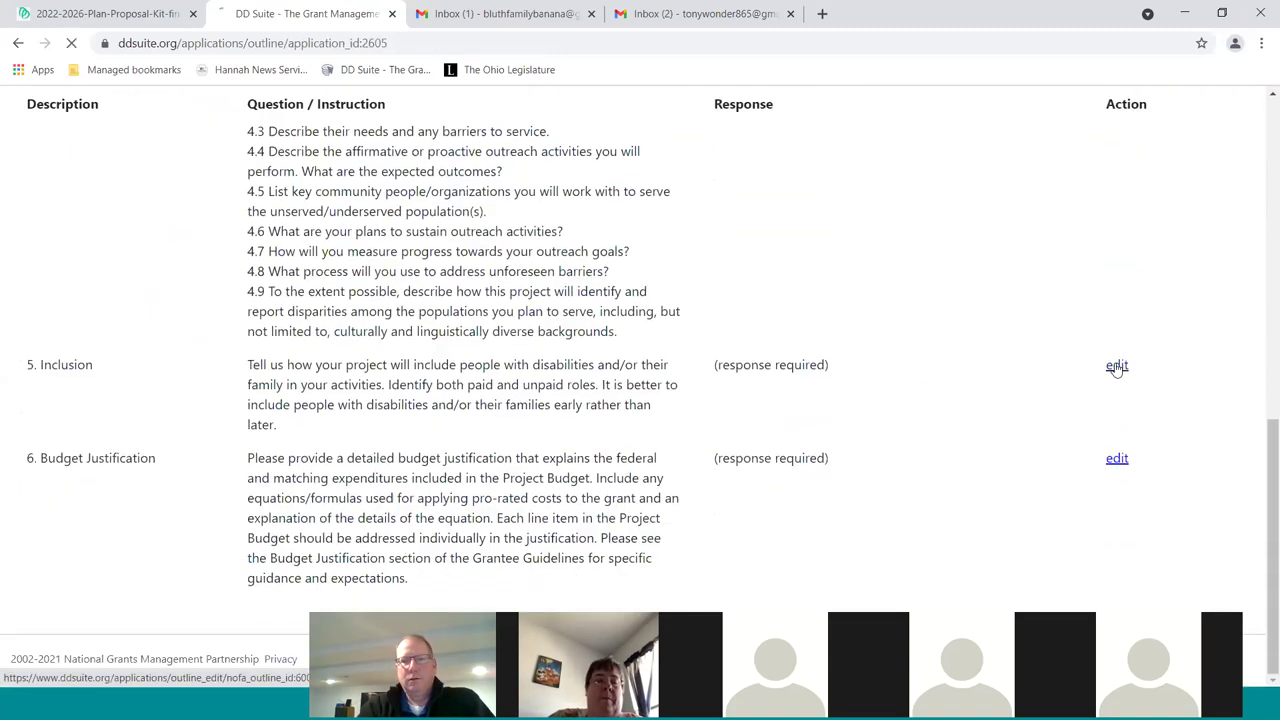
click(210, 556)
text(Inclusion)
click(172, 624)
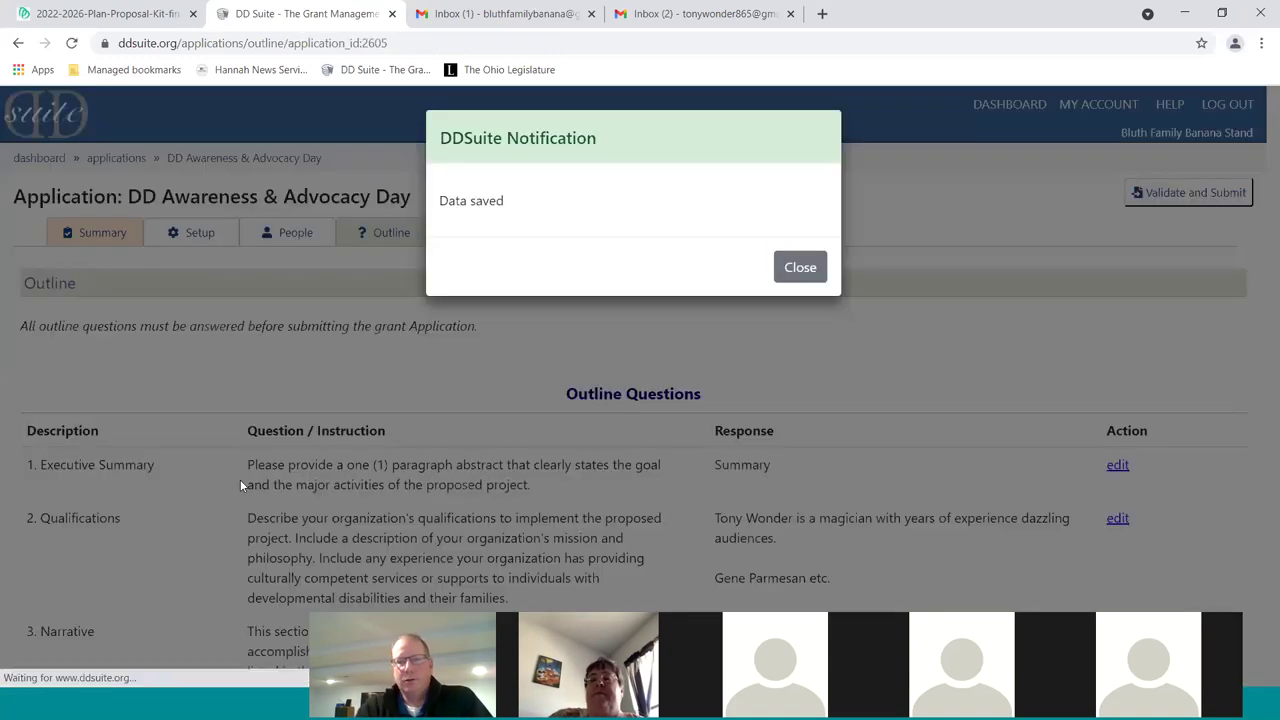
click(800, 267)
scroll(853, 445, down, 2)
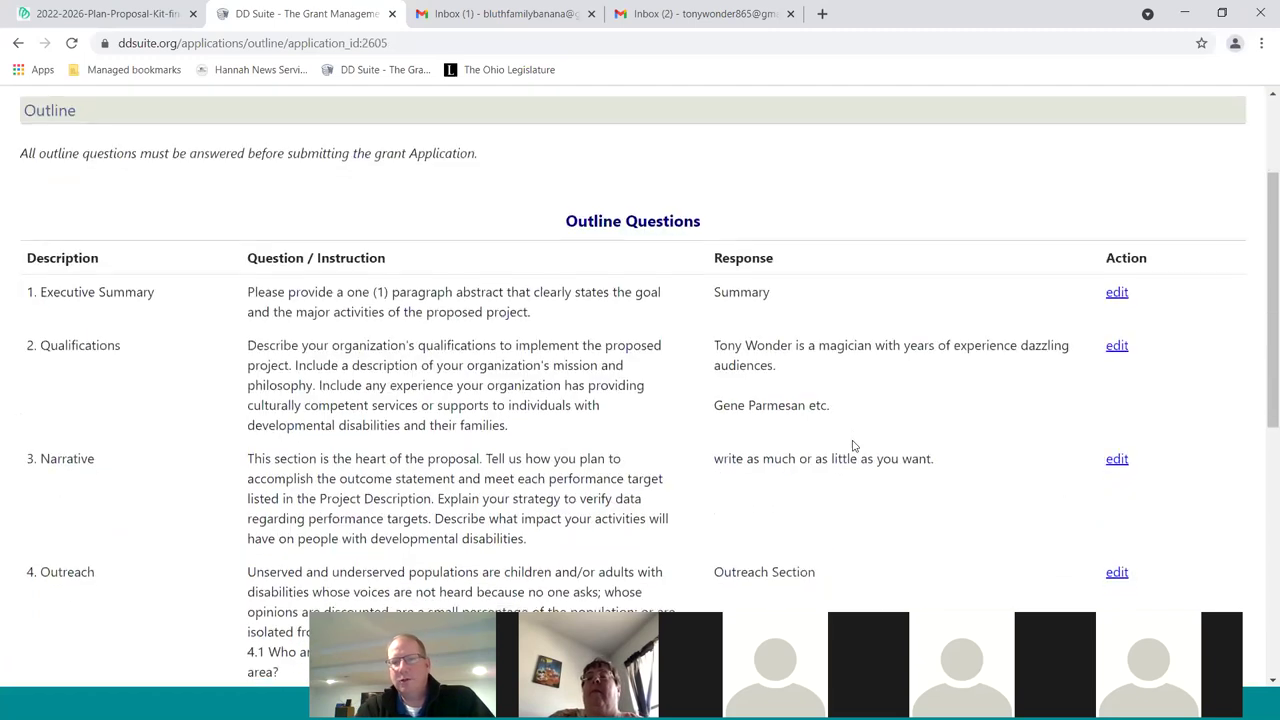
scroll(853, 445, down, 2)
scroll(1000, 405, down, 2)
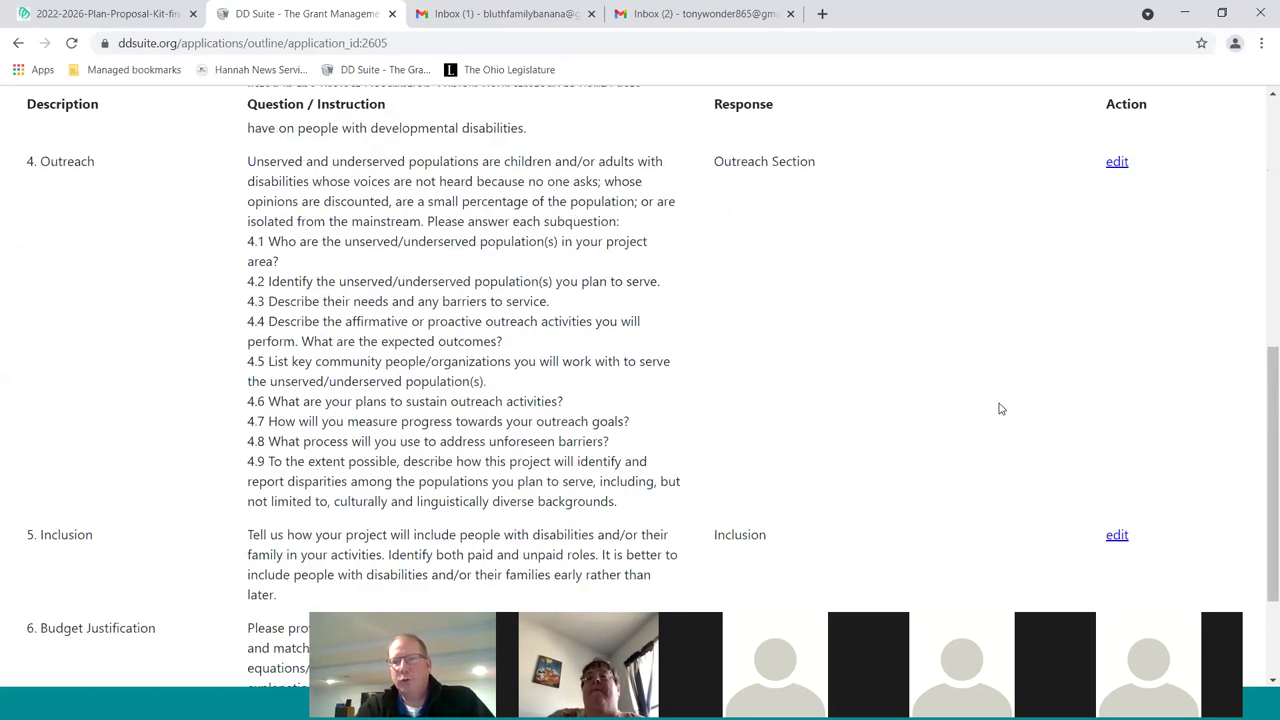
scroll(1000, 408, down, 2)
Answer Question 6 with "Budget Justification" and save it
click(1120, 462)
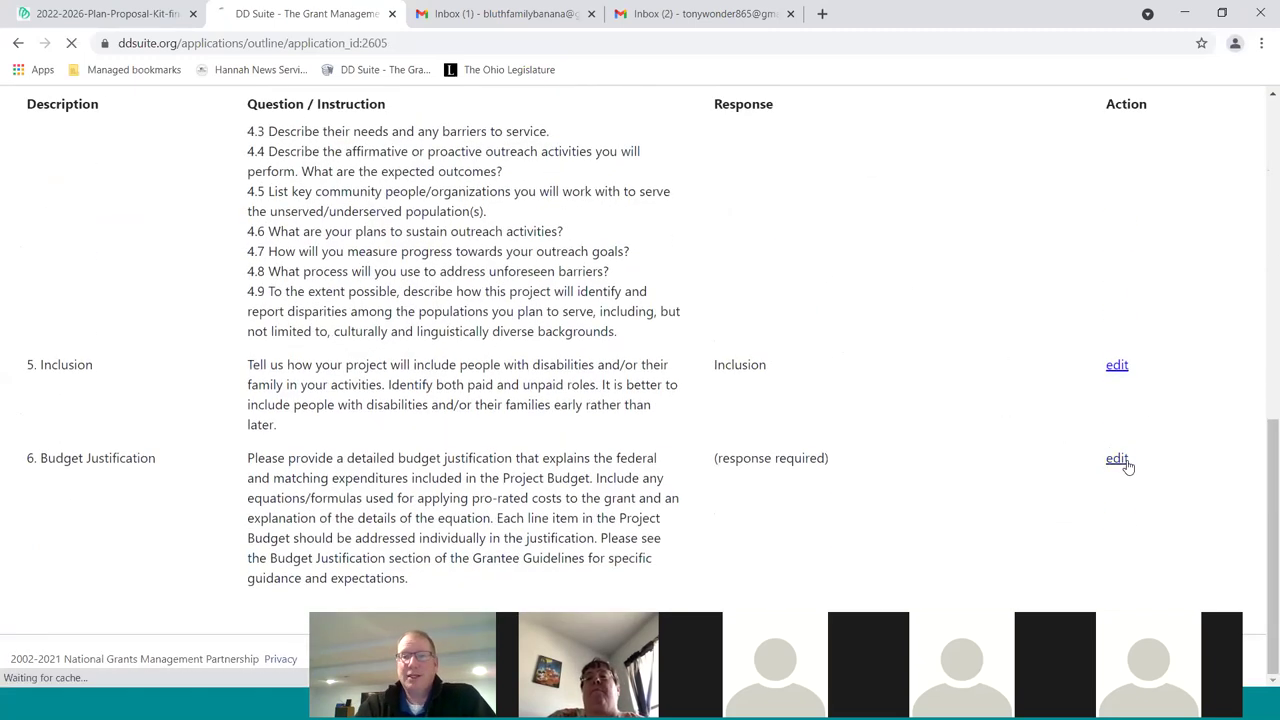
text(B)
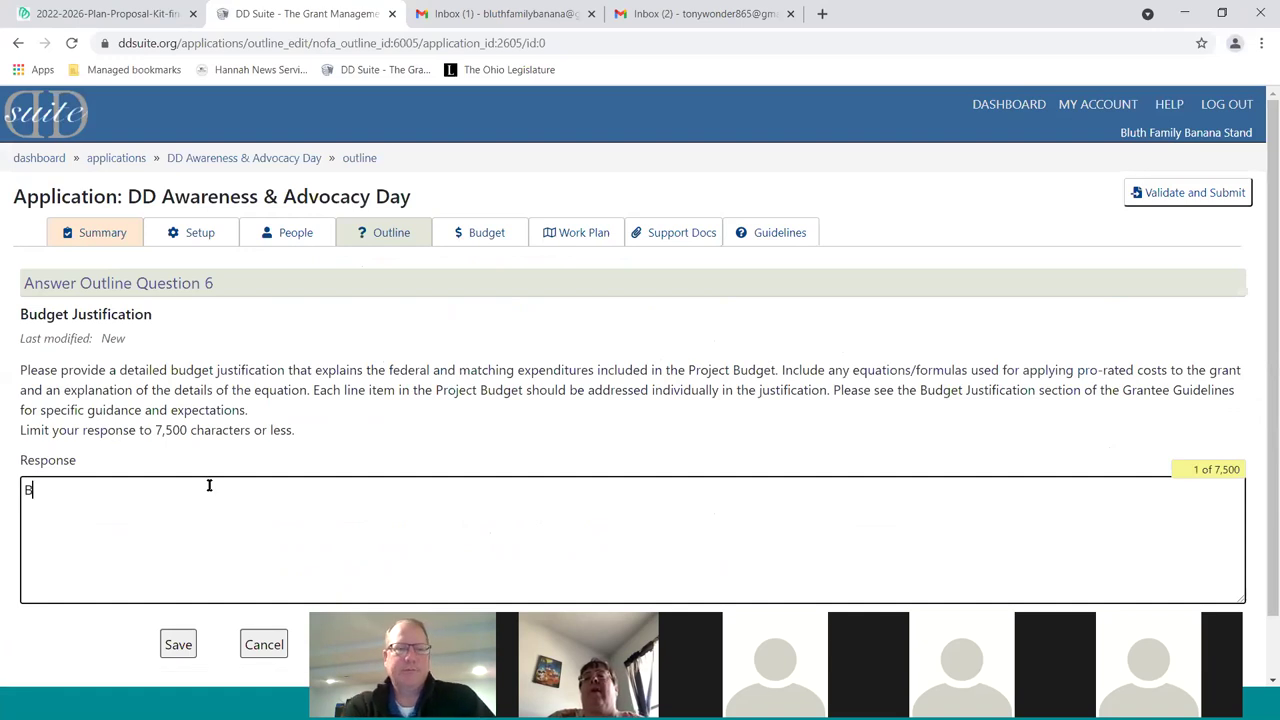
text(udg)
key(BackSpace)
text(g)
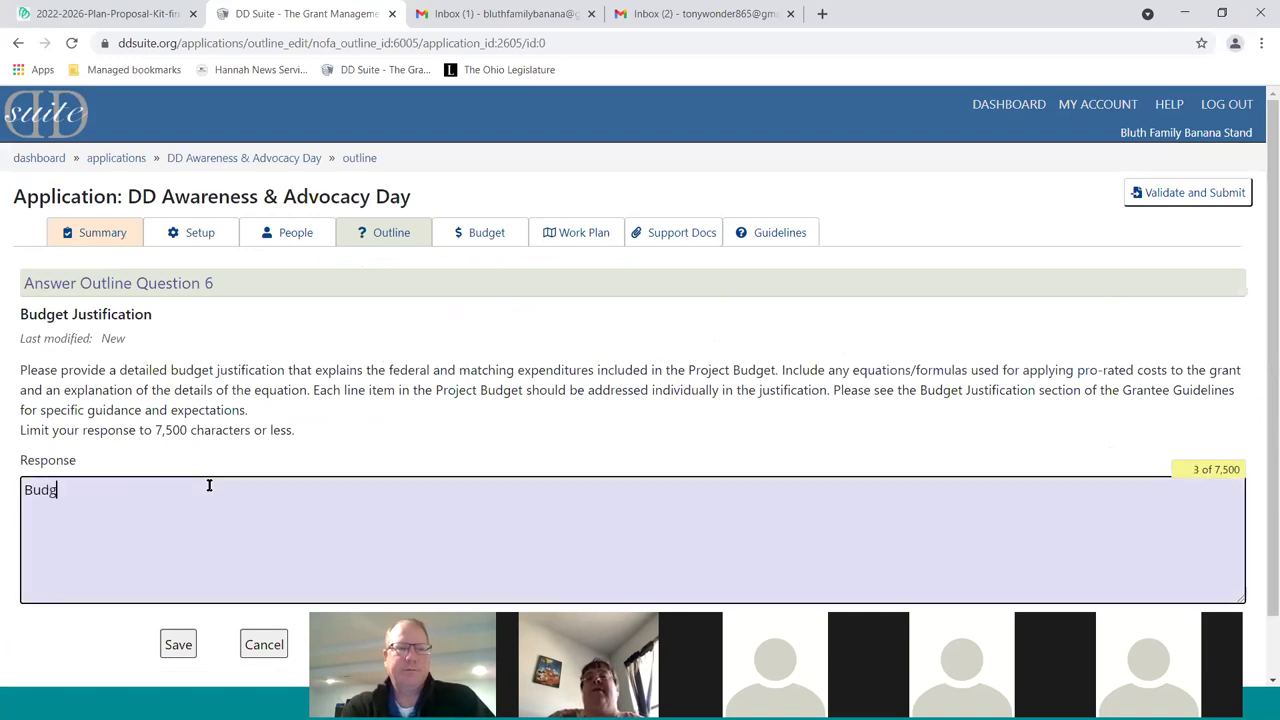
text(et Justifci)
key(BackSpace)
key(BackSpace)
text(ication)
key(BackSpace)
key(BackSpace)
key(BackSpace)
key(BackSpace)
key(BackSpace)
text(t)
key(BackSpace)
text(ation)
click(172, 648)
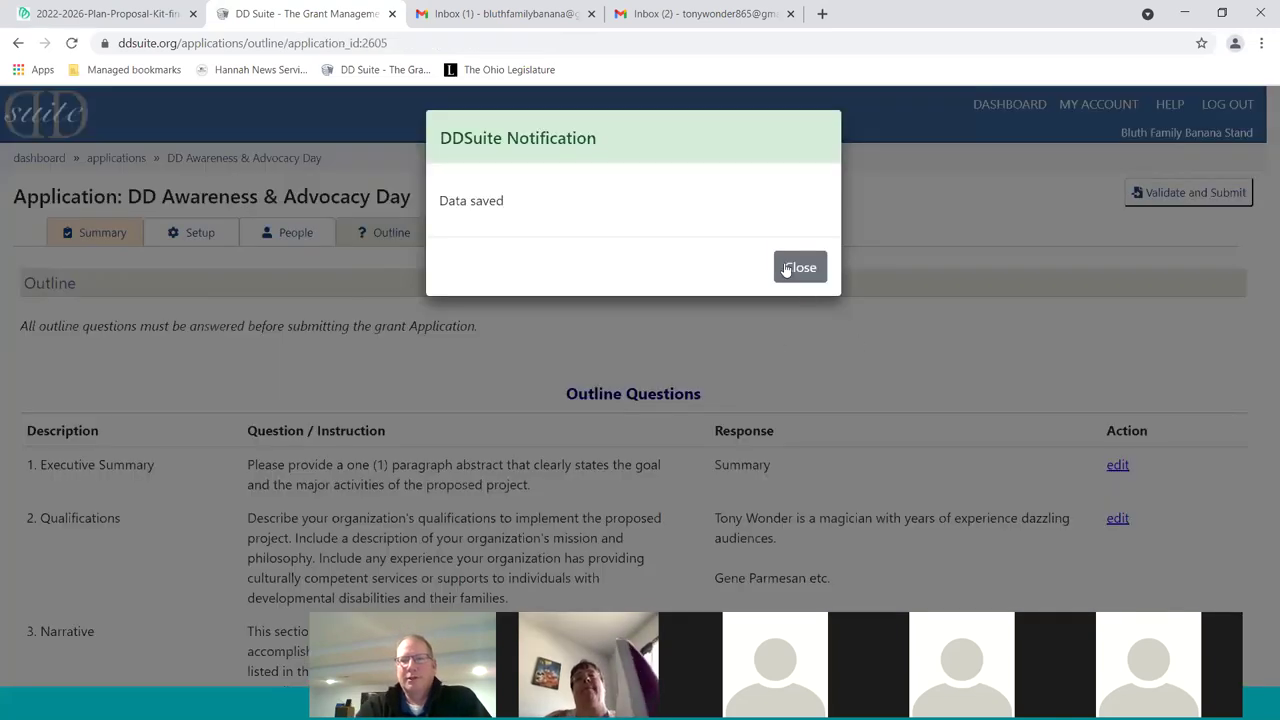
click(799, 267)
scroll(1088, 422, down, 9)
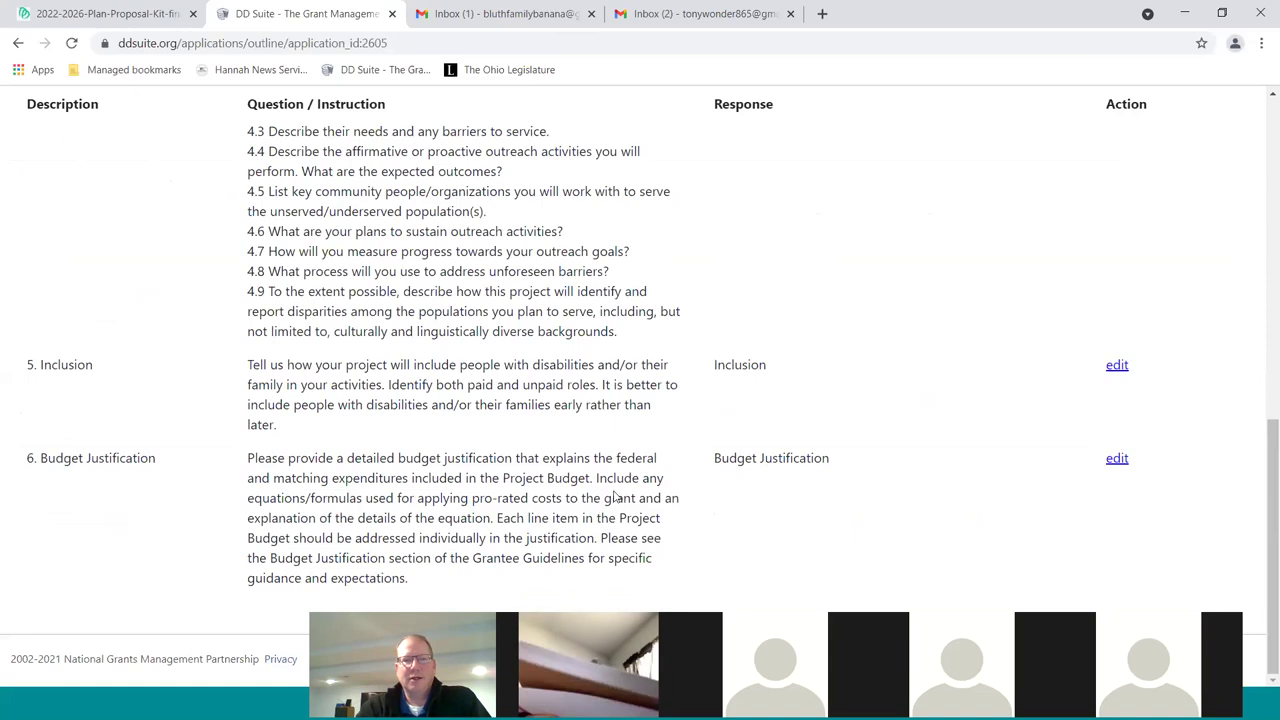
scroll(617, 497, up, 10)
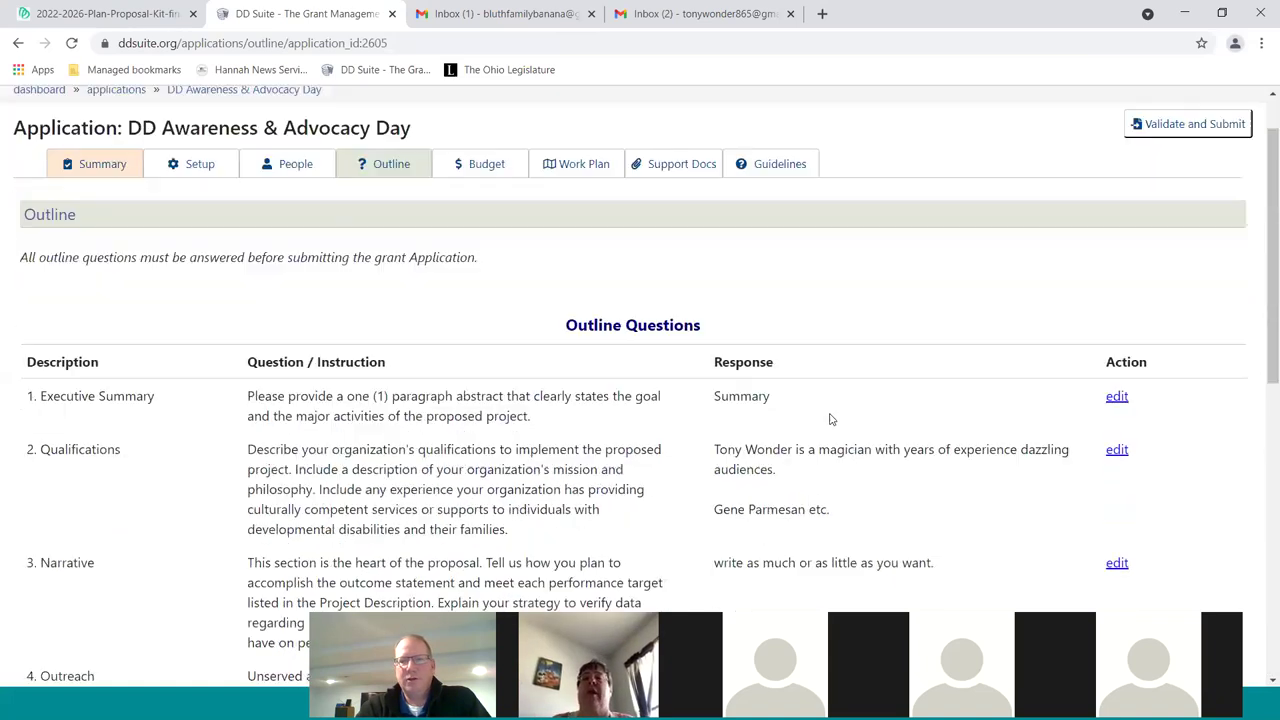
scroll(790, 390, down, 1)
scroll(830, 350, down, 1)
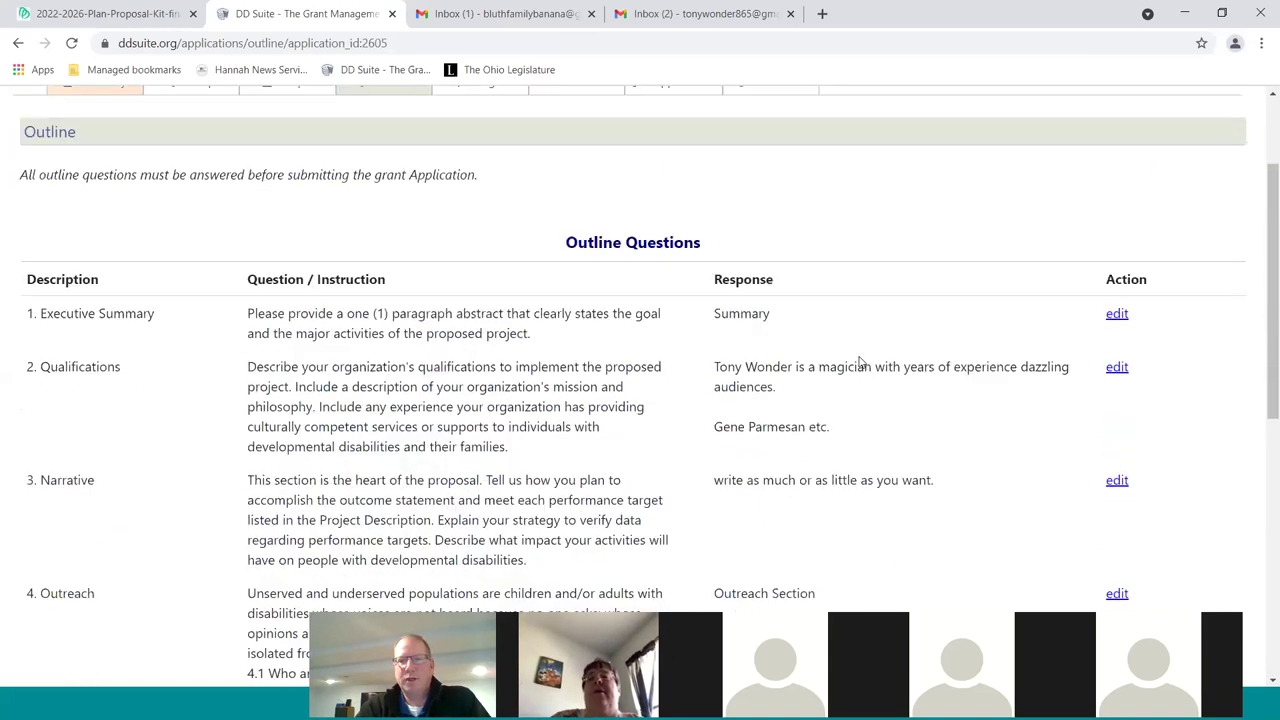
scroll(766, 360, down, 6)
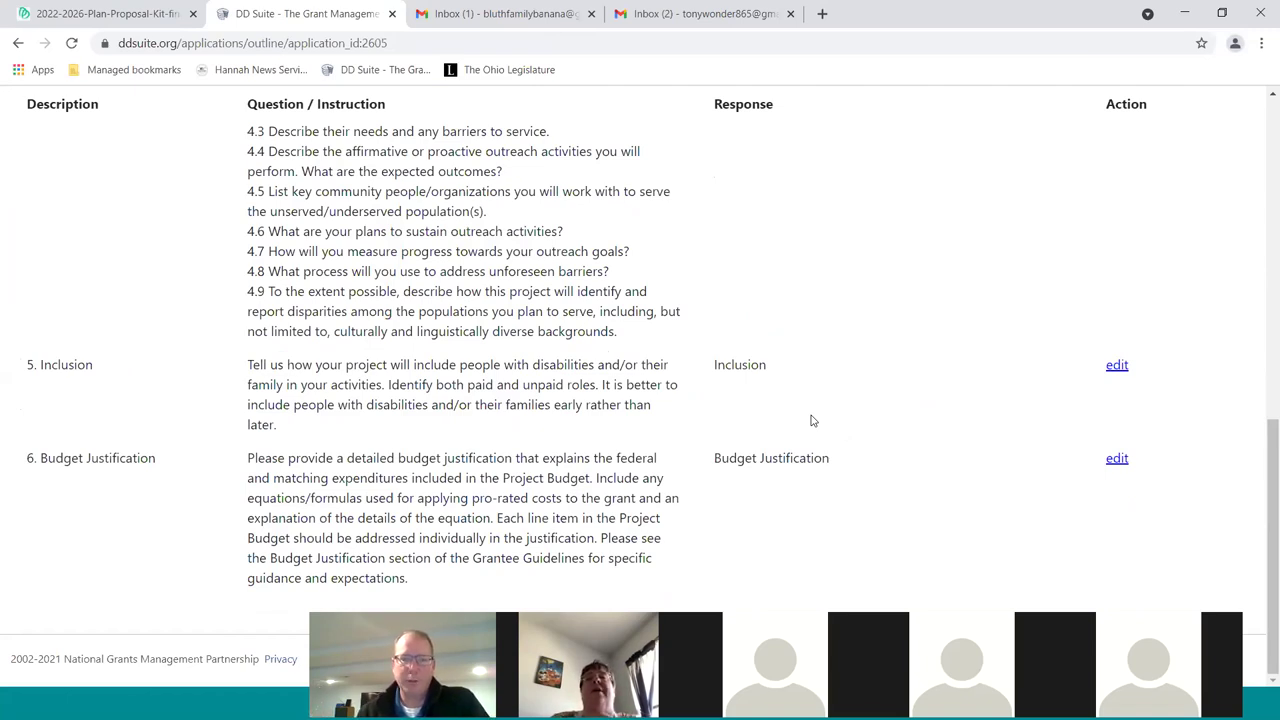
scroll(812, 421, up, 10)
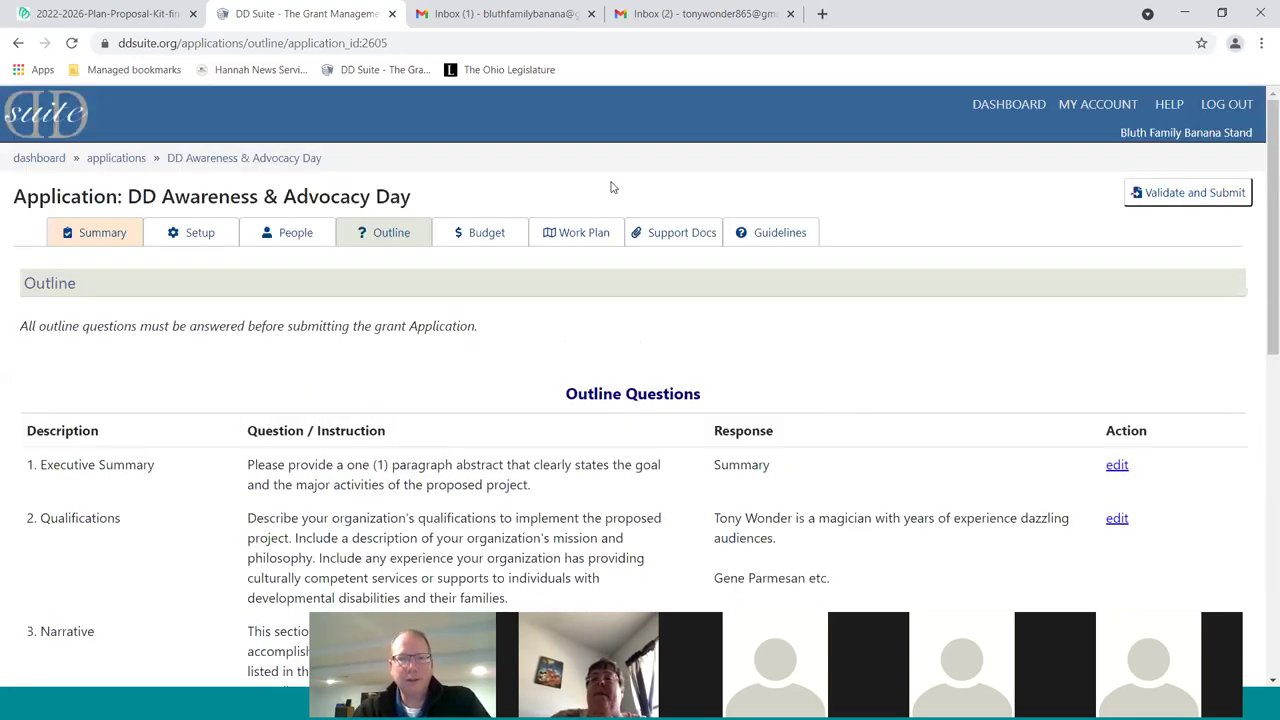
Open the Budget tab to view the Budget Overview
click(490, 236)
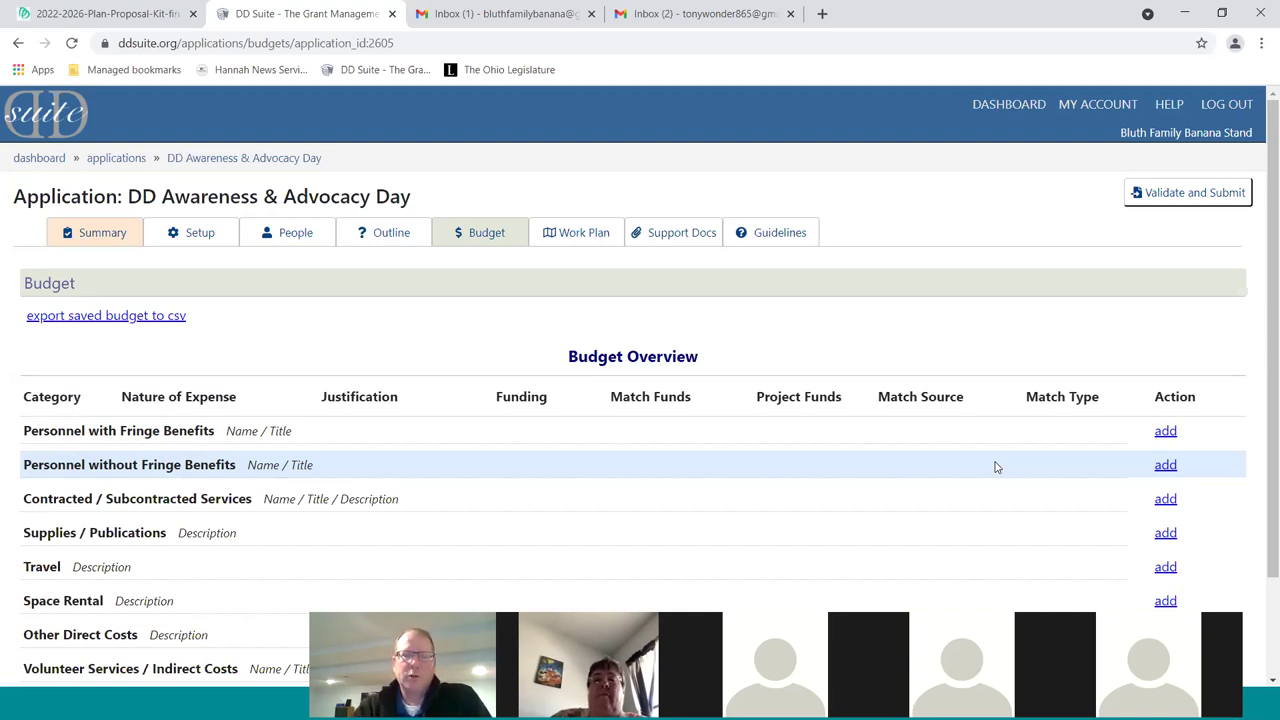
click(283, 234)
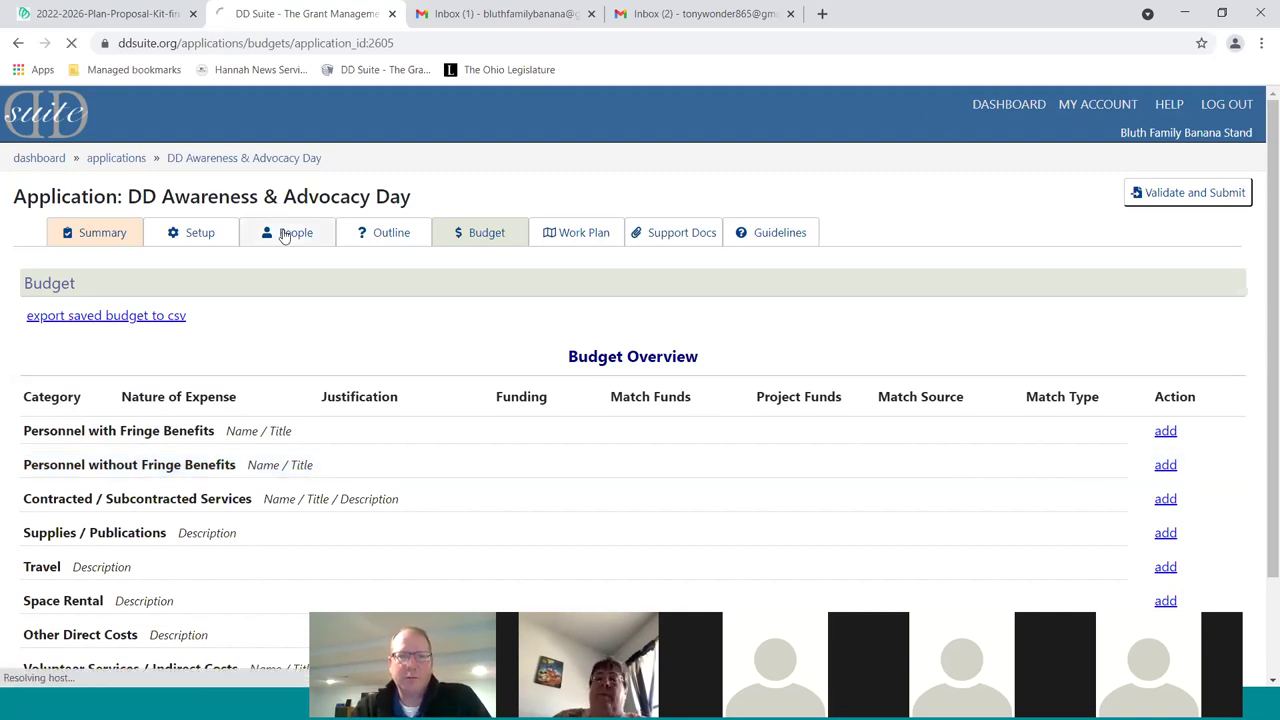
click(400, 240)
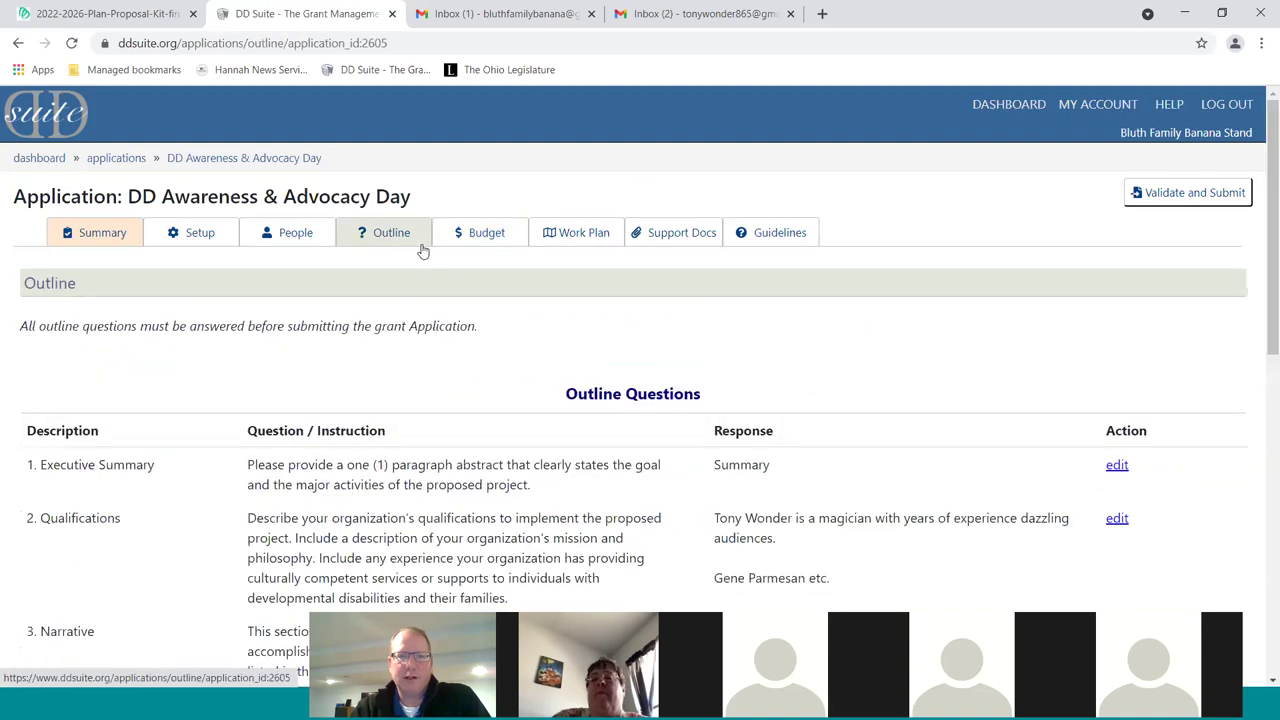
click(476, 238)
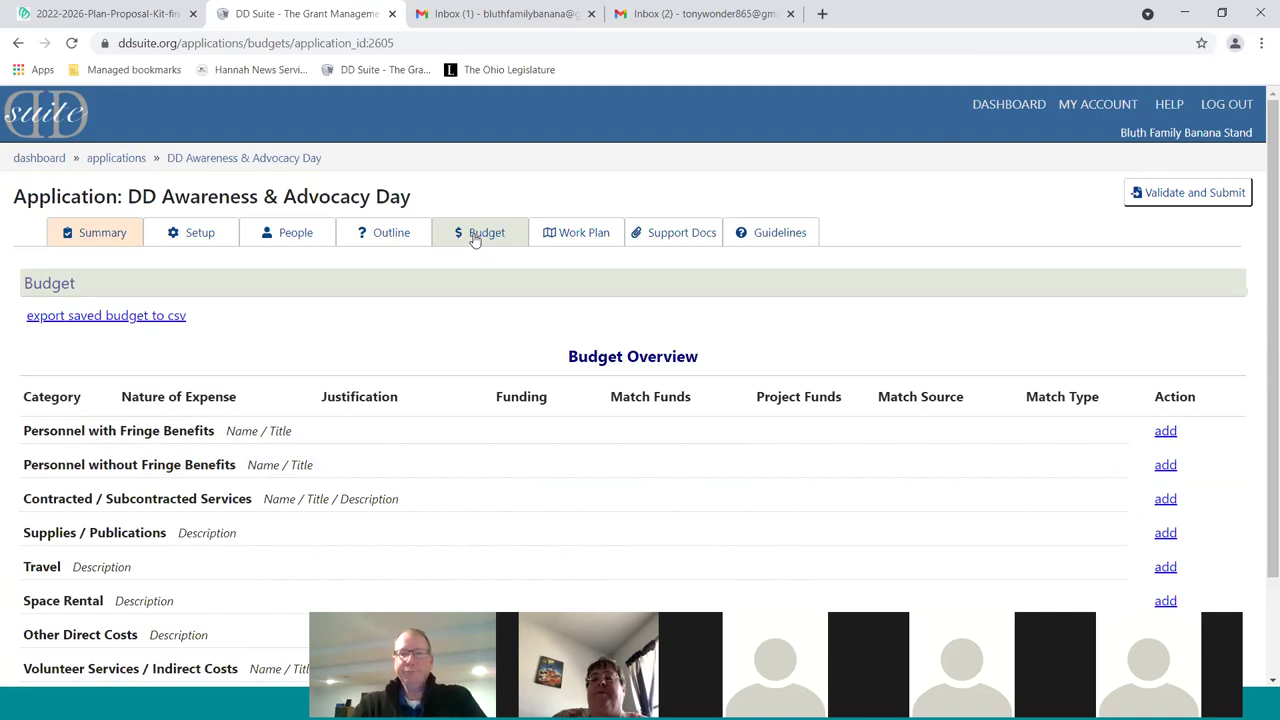
scroll(614, 471, down, 1)
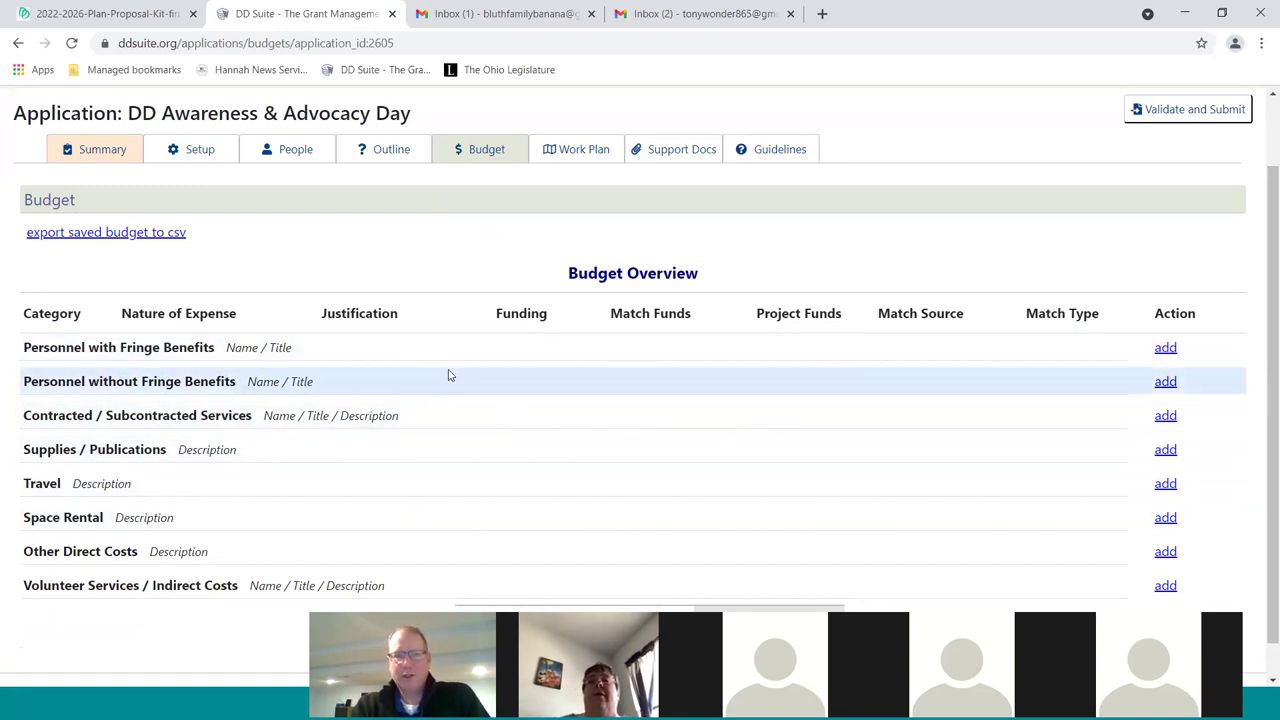
Start a Personnel without Fringe Benefits line, entering a person's name as the expense
click(1166, 384)
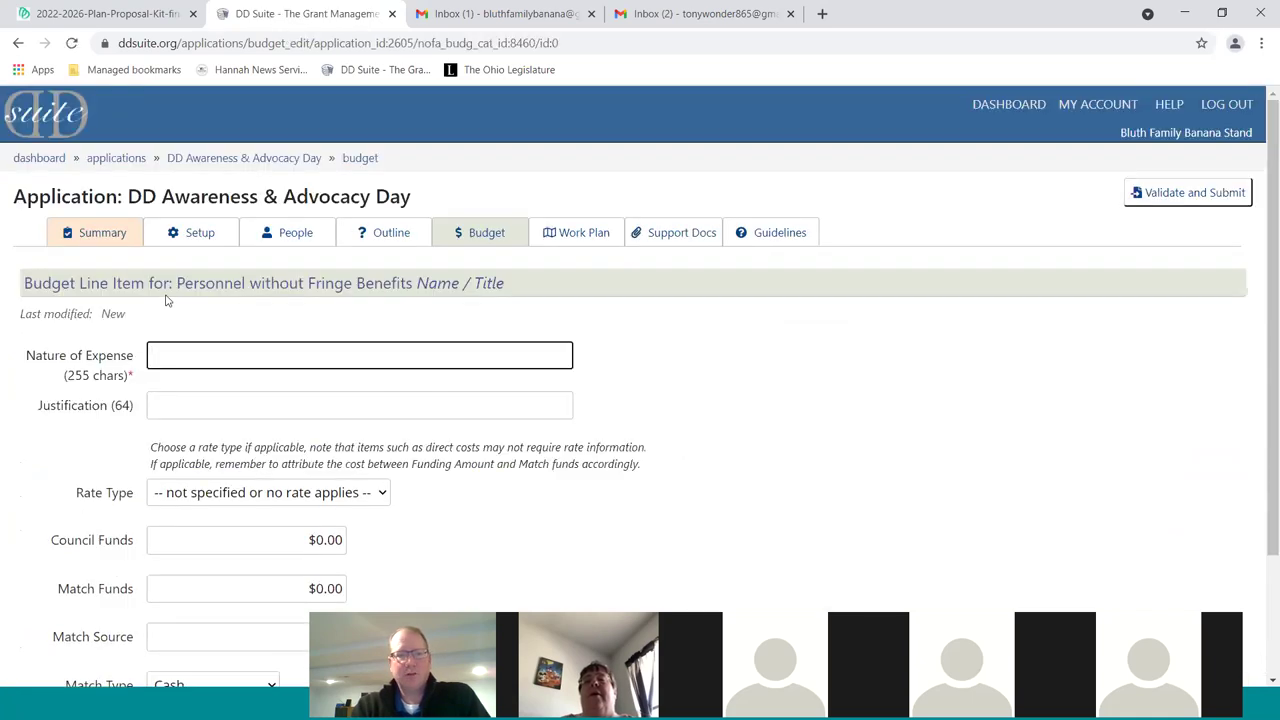
text(Gene Parmesan)
key(Tab)
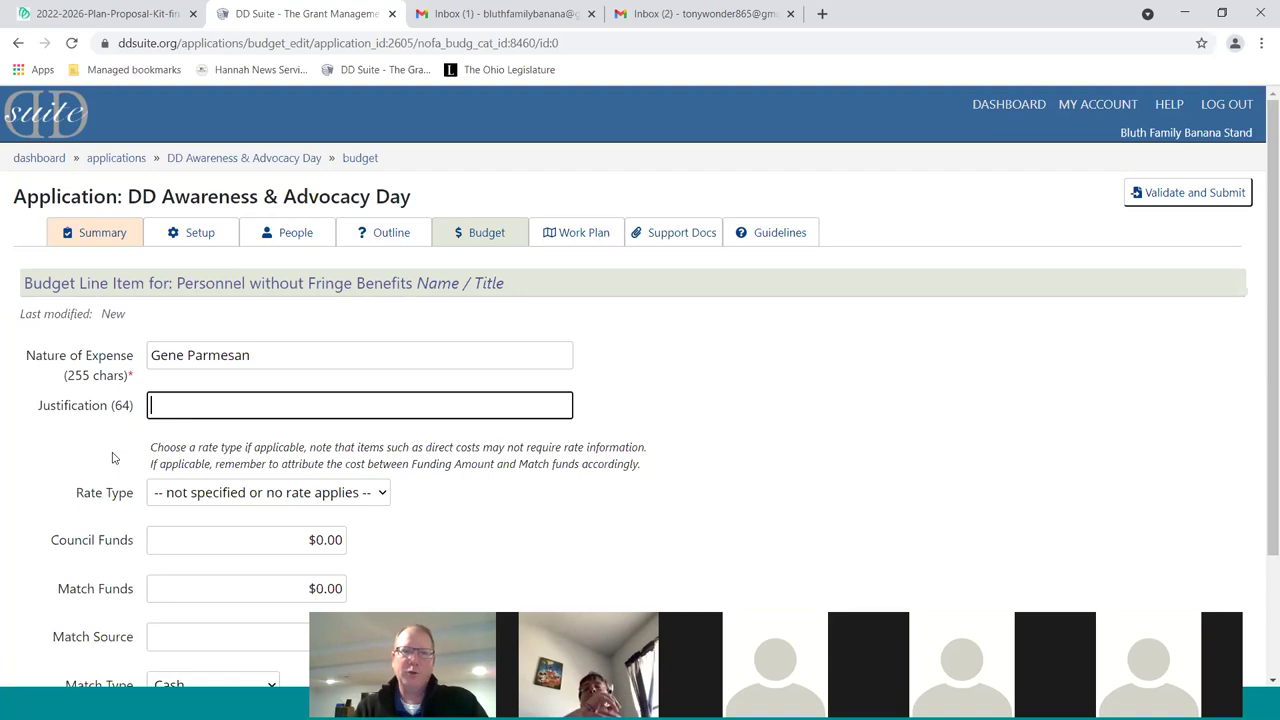
Leave the line unsaved and return to the Outline questions
click(392, 234)
scroll(194, 403, down, 10)
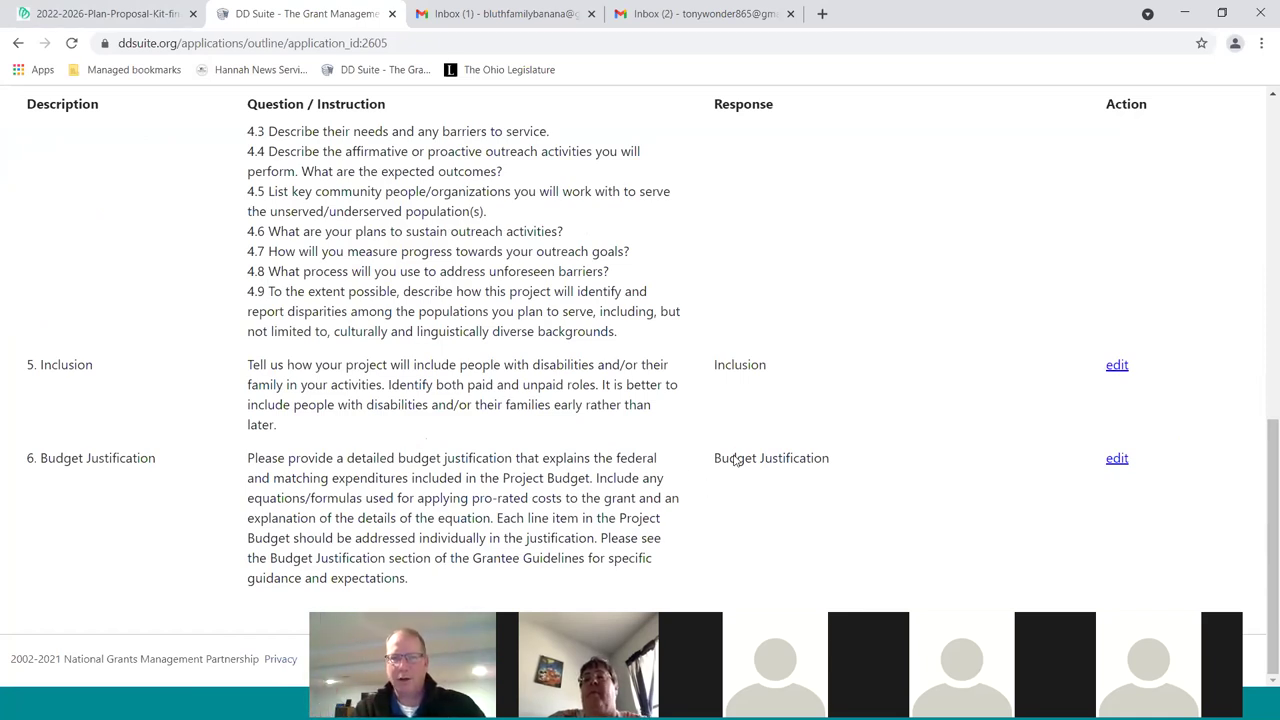
scroll(735, 460, up, 10)
Start a Personnel with Fringe Benefits line, entering a person's name and justification "LEAVE BLANK"
click(479, 240)
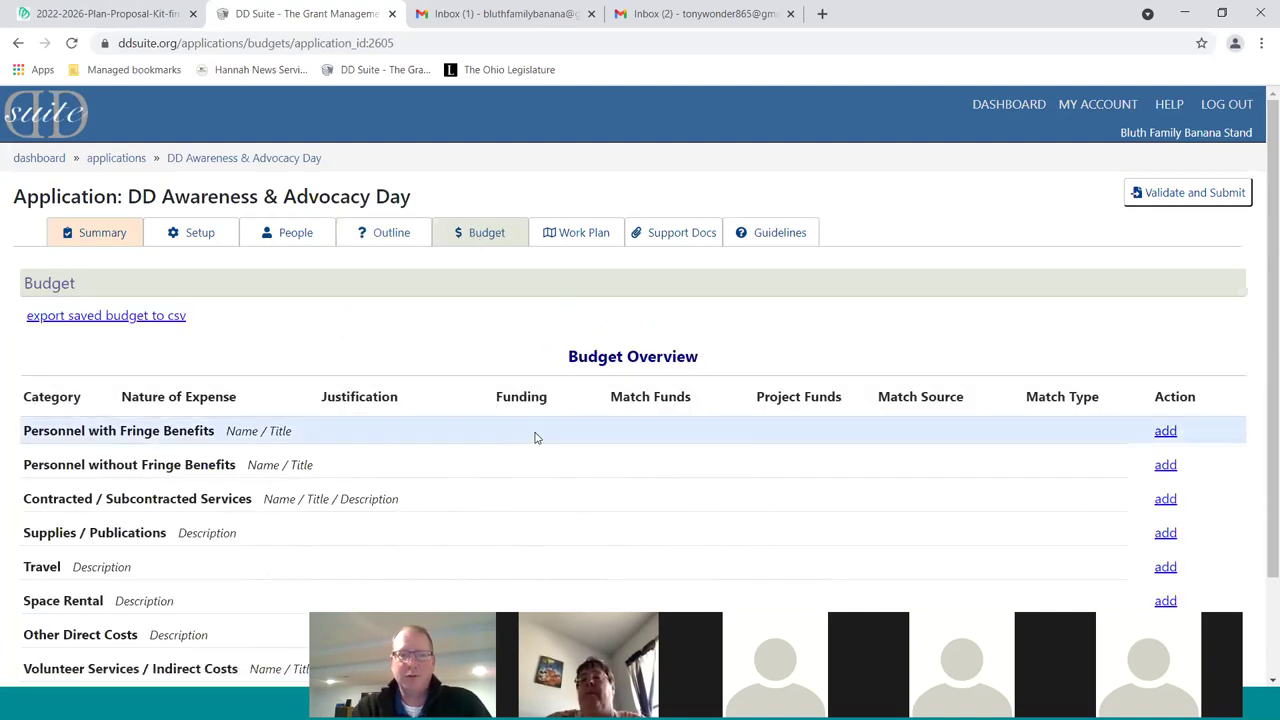
click(1165, 431)
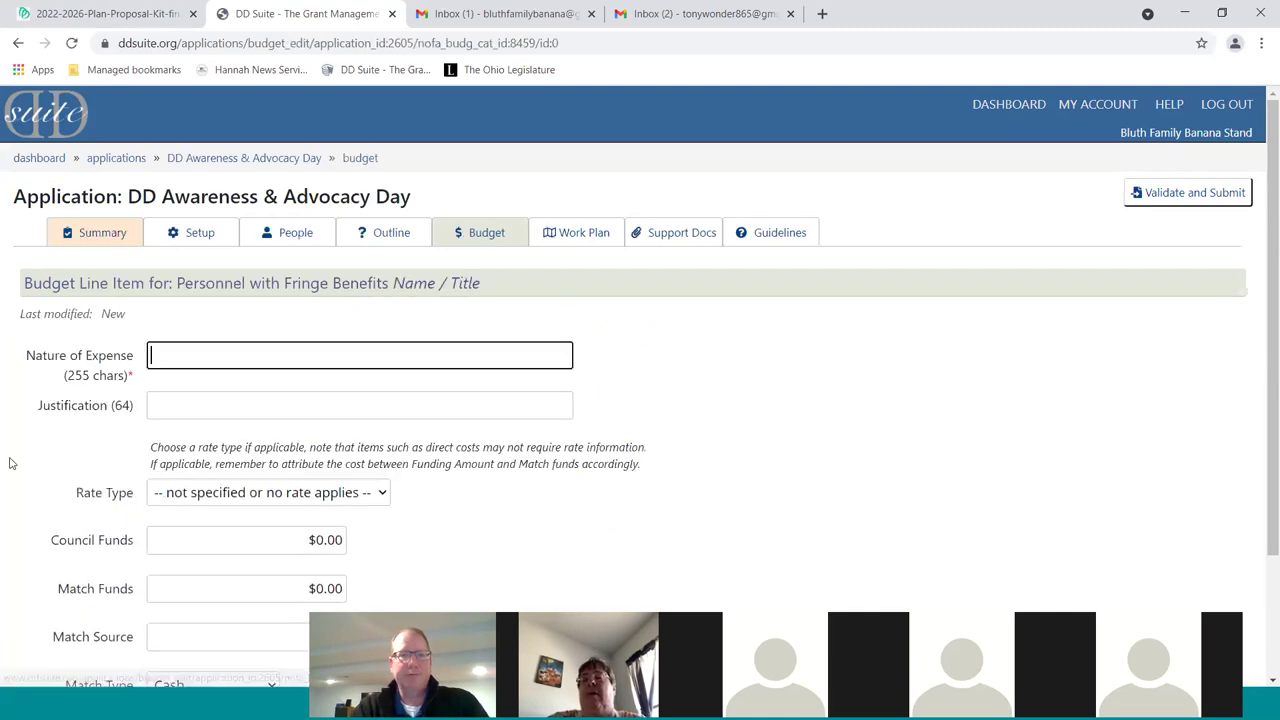
text(Gen)
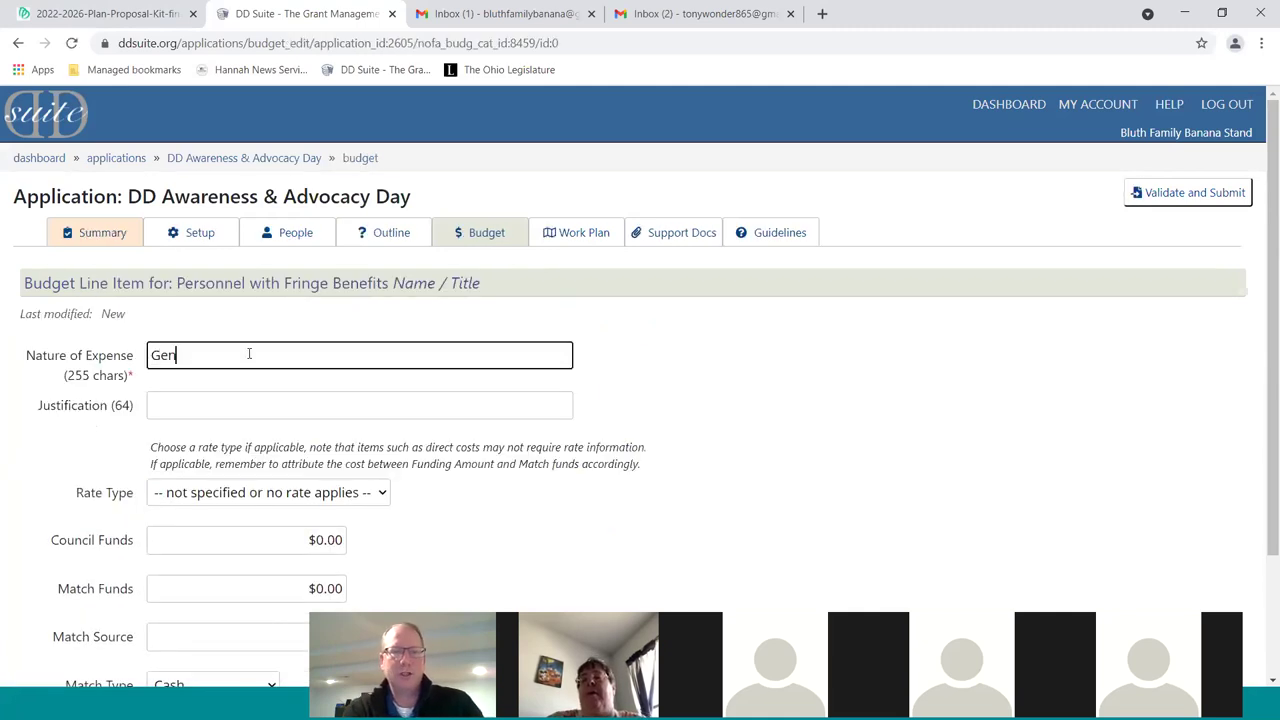
text(e Parmesan)
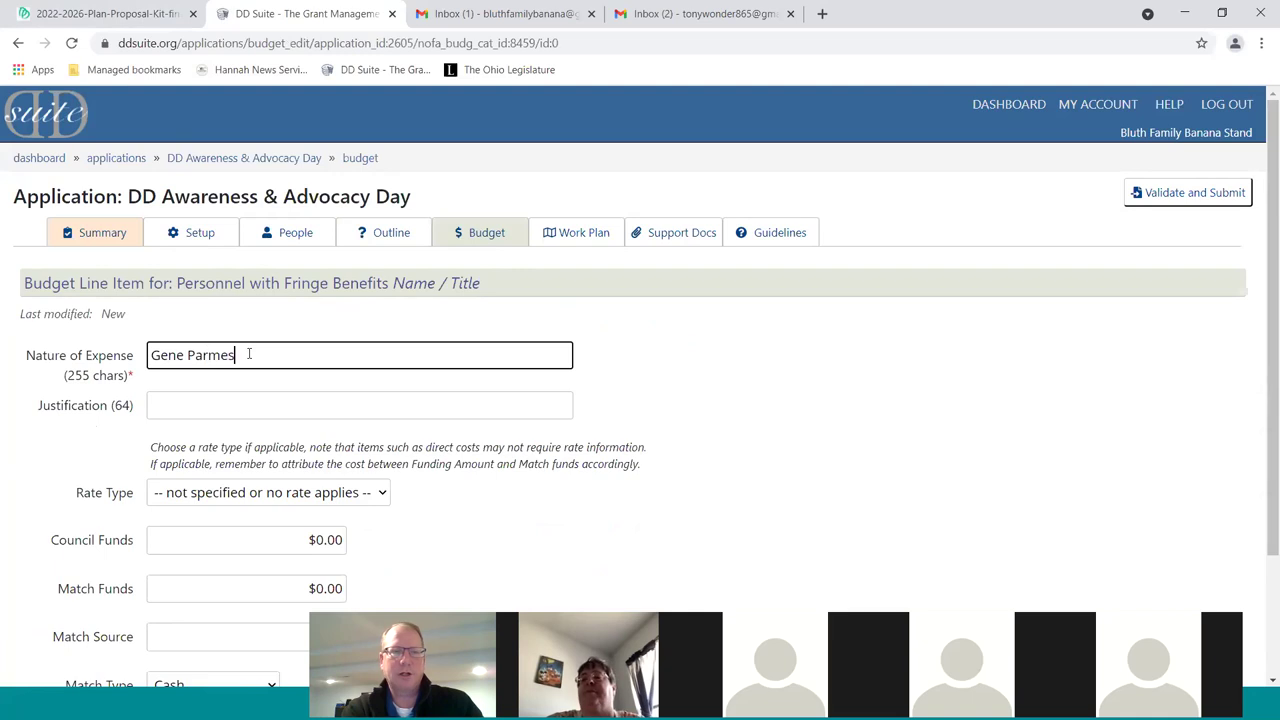
key(Tab)
text(LEA)
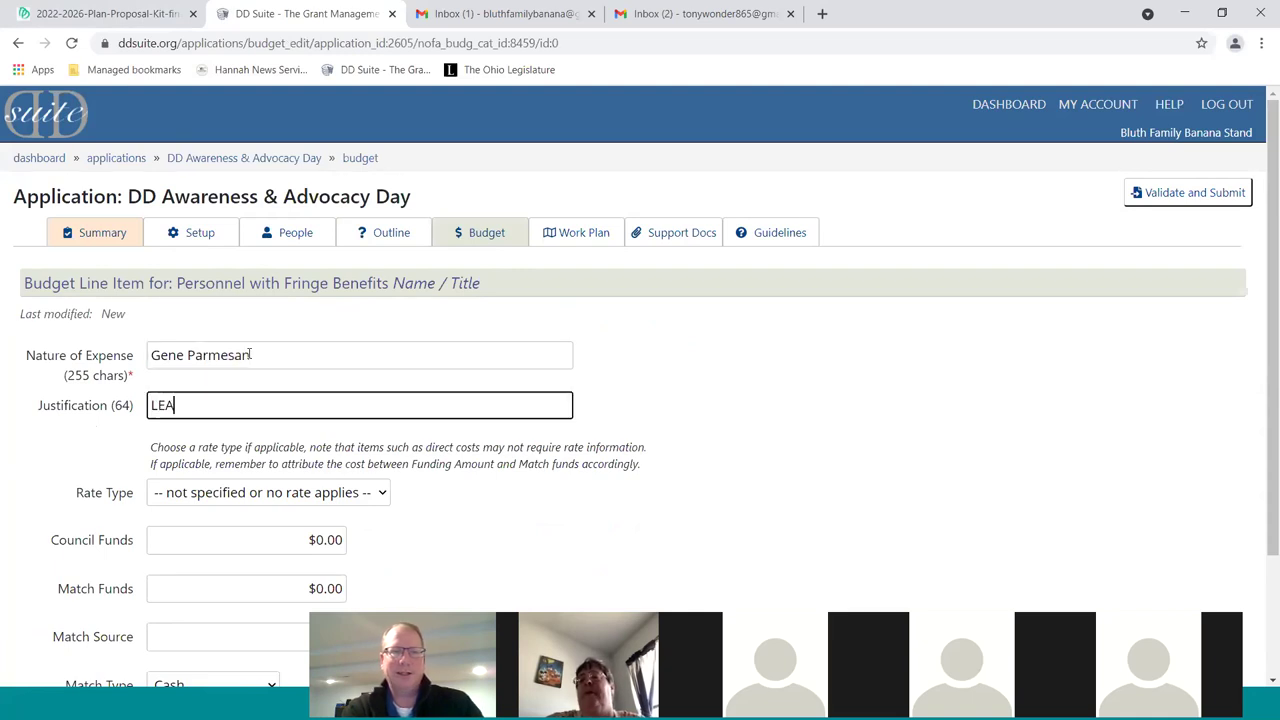
text(VE BLANK)
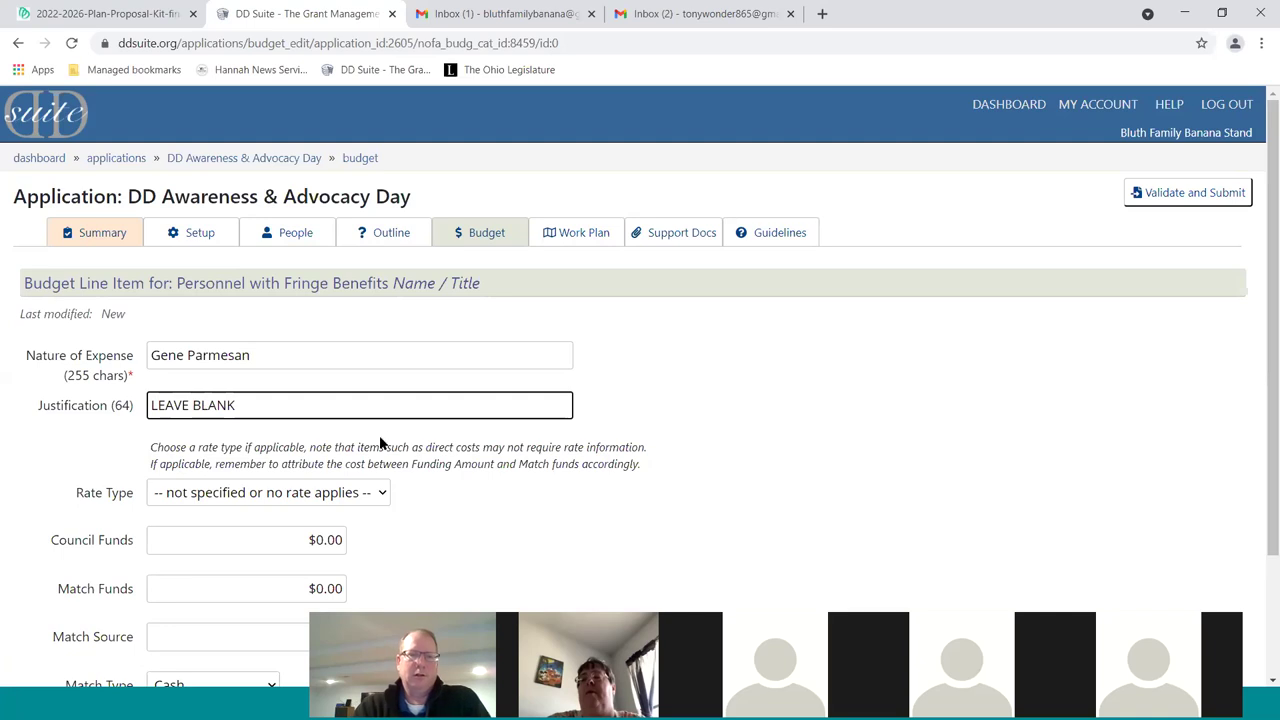
scroll(385, 447, down, 2)
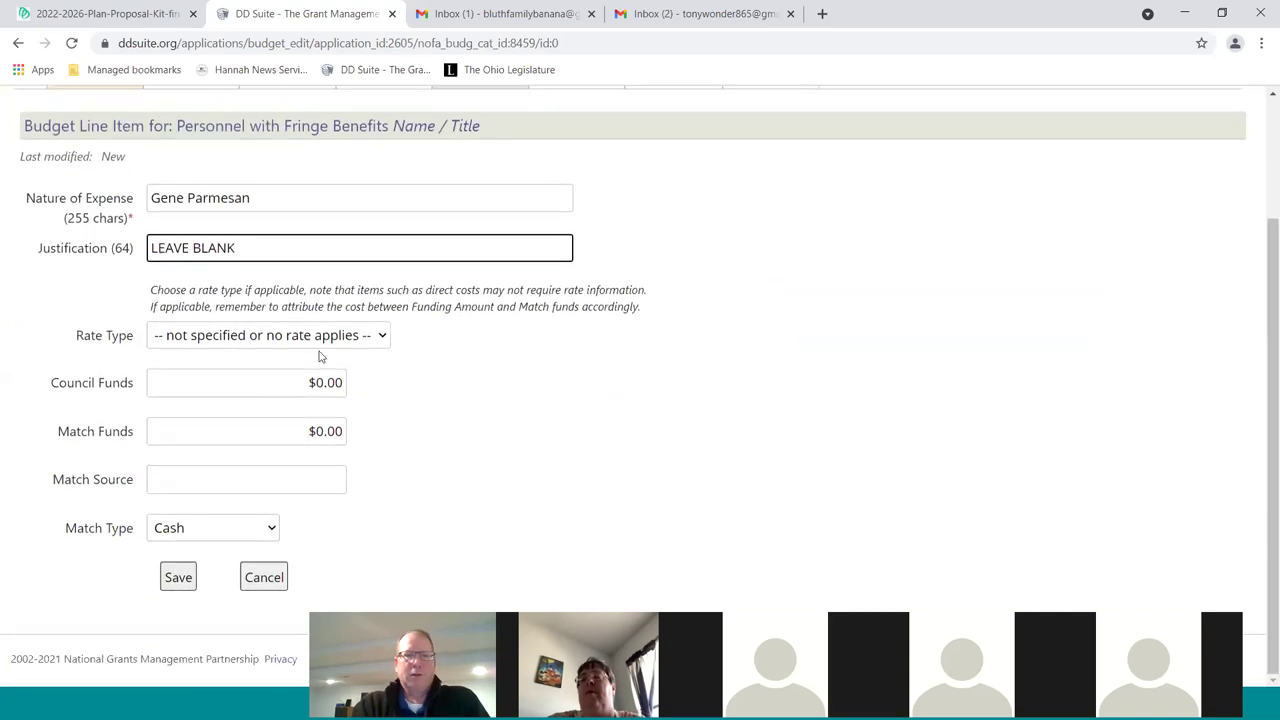
Set rate type Hours, rate 1, 100 units, 1500 council funds and 500 match funds
click(333, 335)
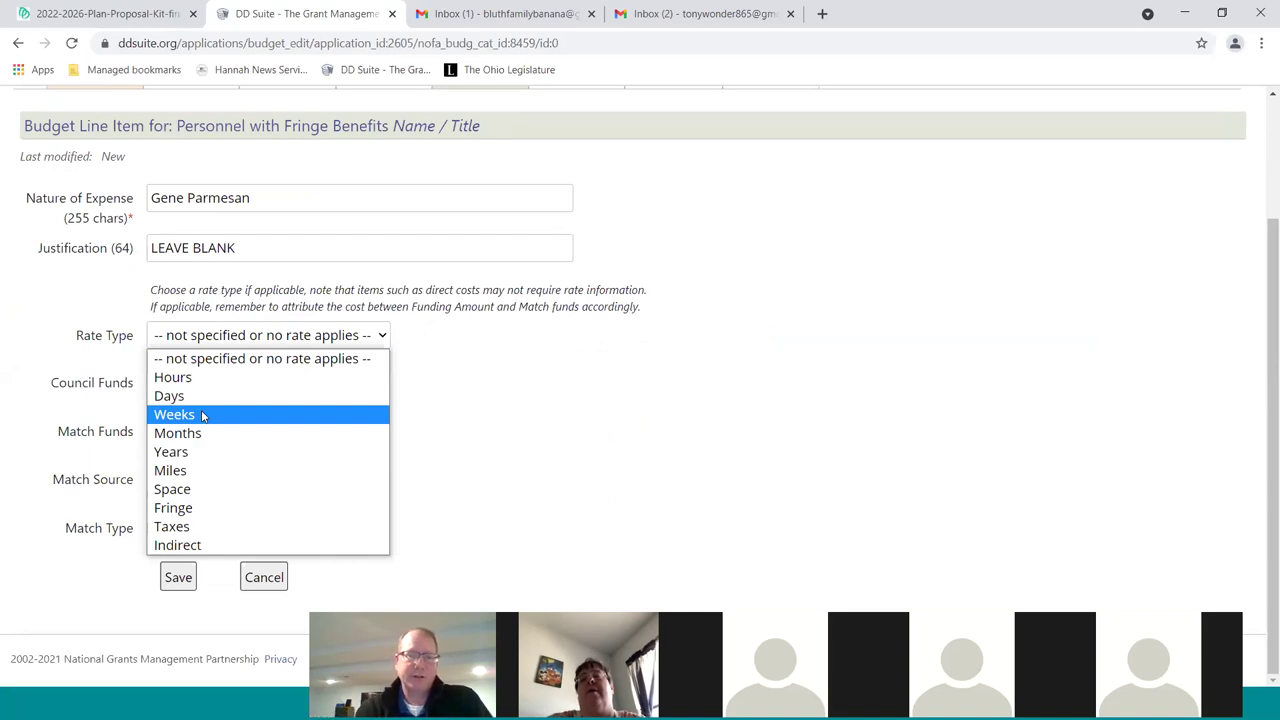
click(175, 377)
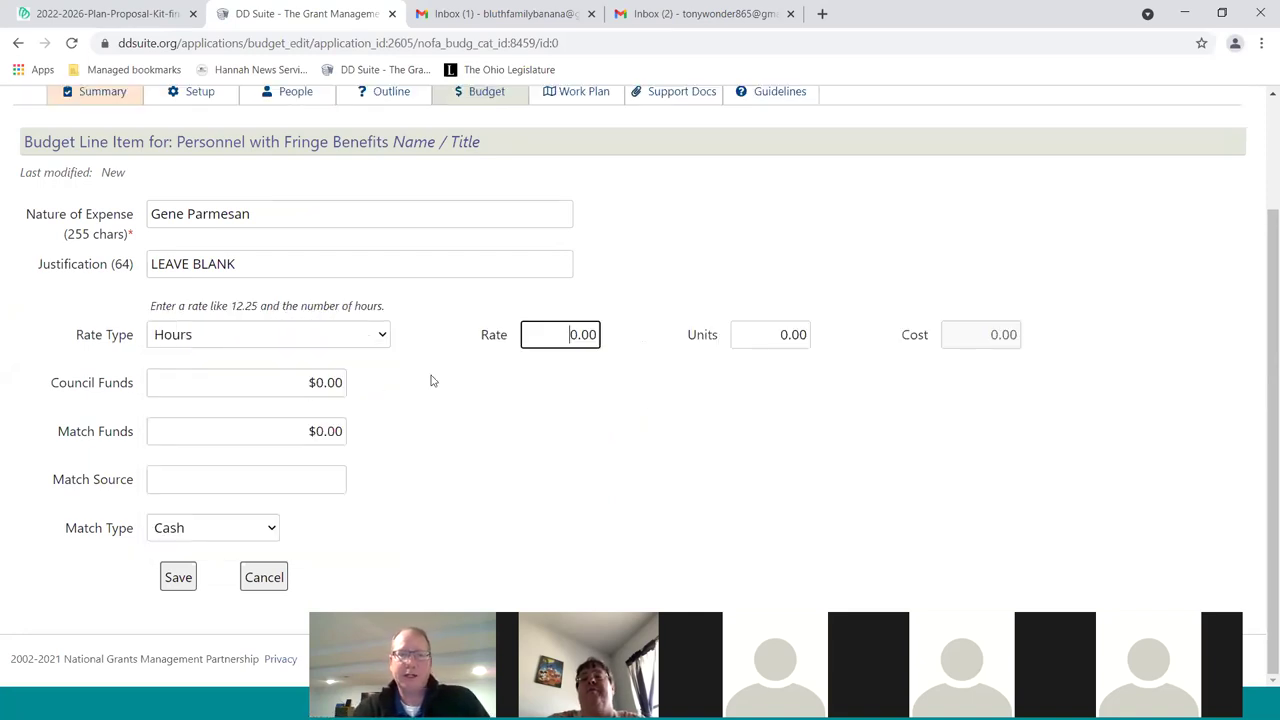
text(1)
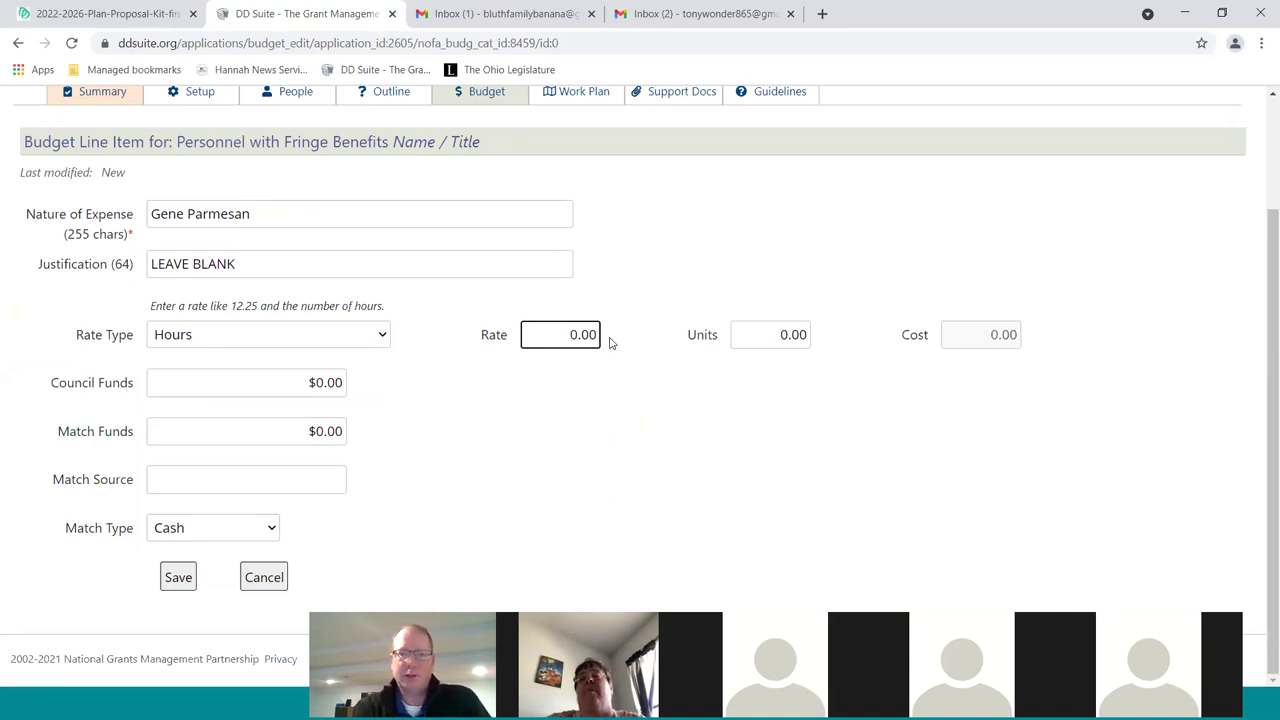
key(Tab)
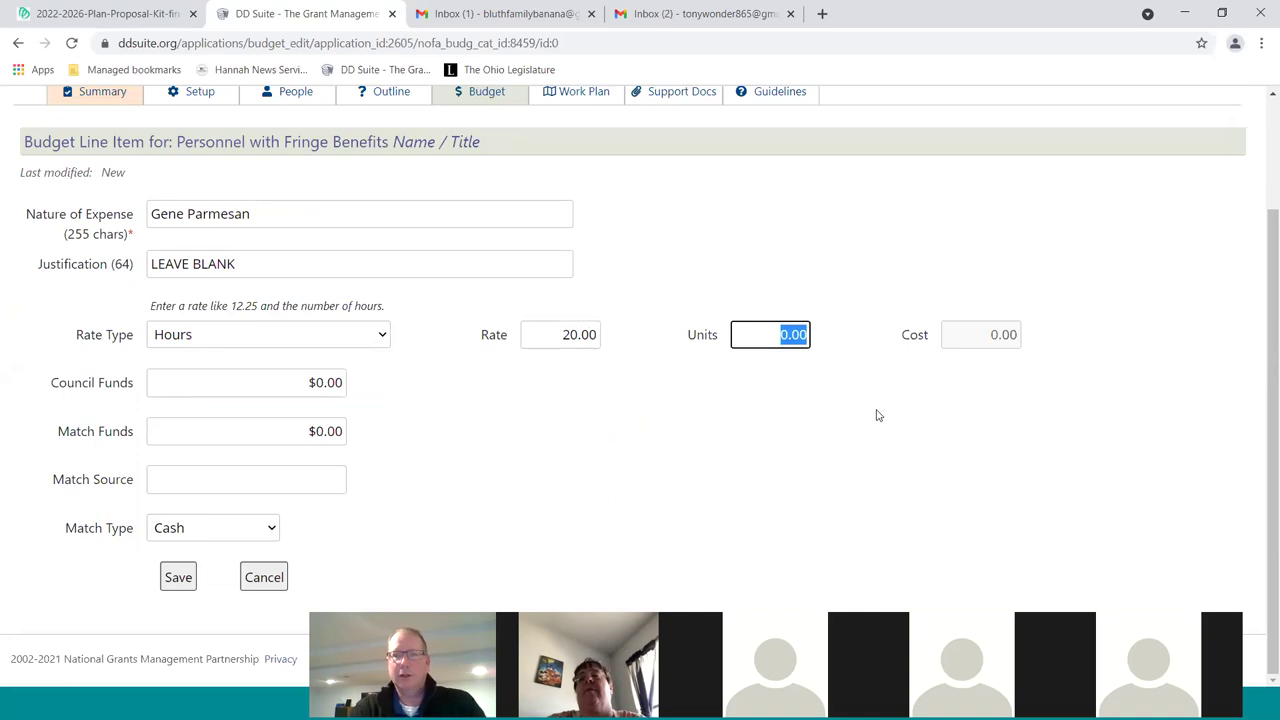
text(100)
key(Tab)
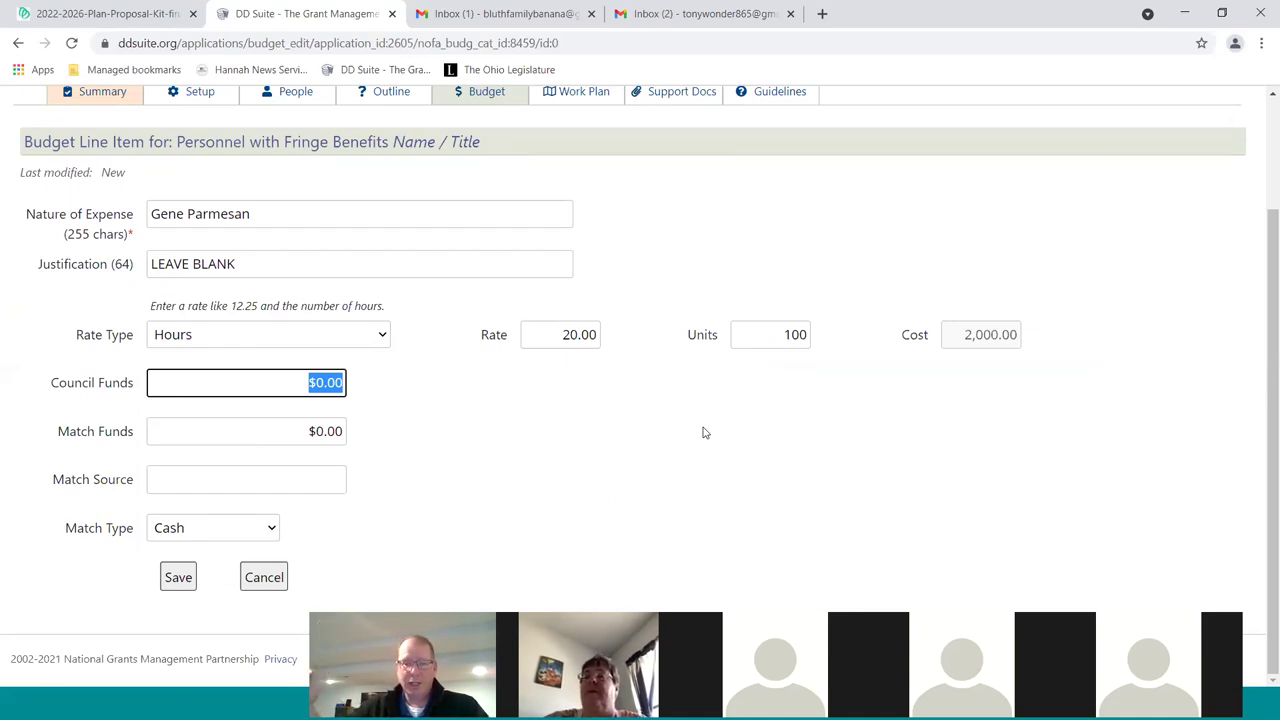
text(1500)
key(Tab)
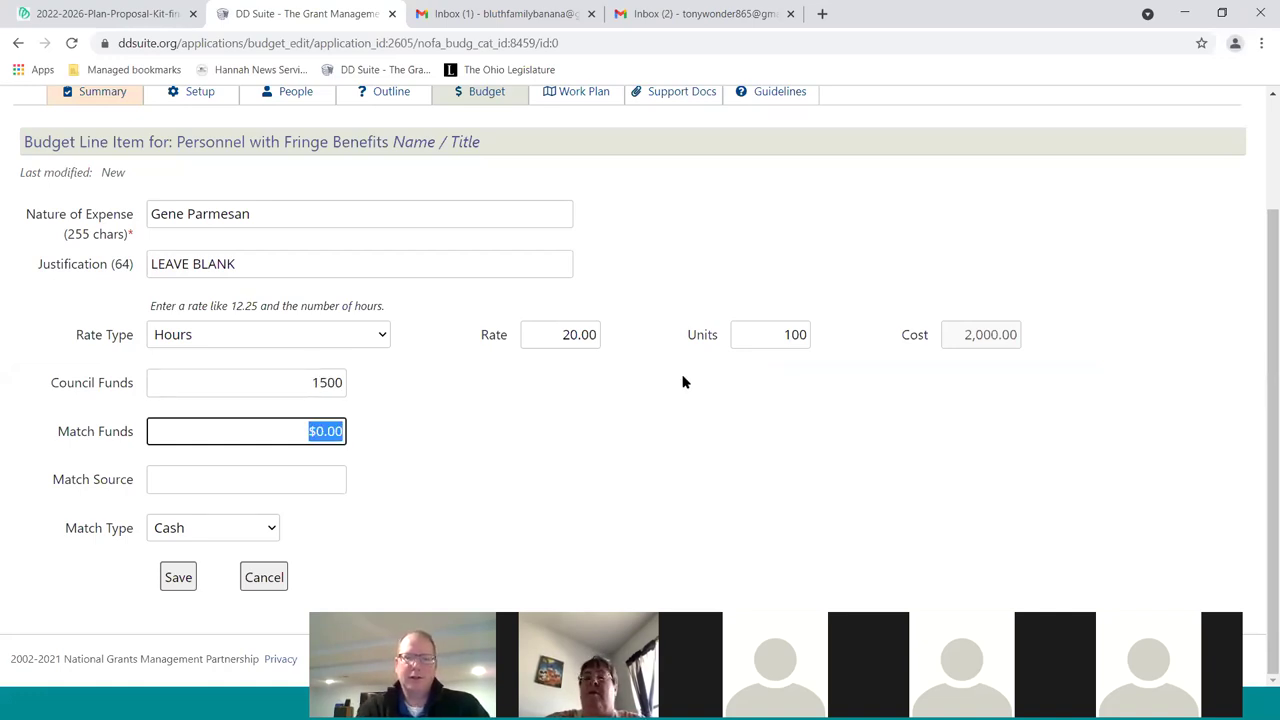
text(500)
key(Tab)
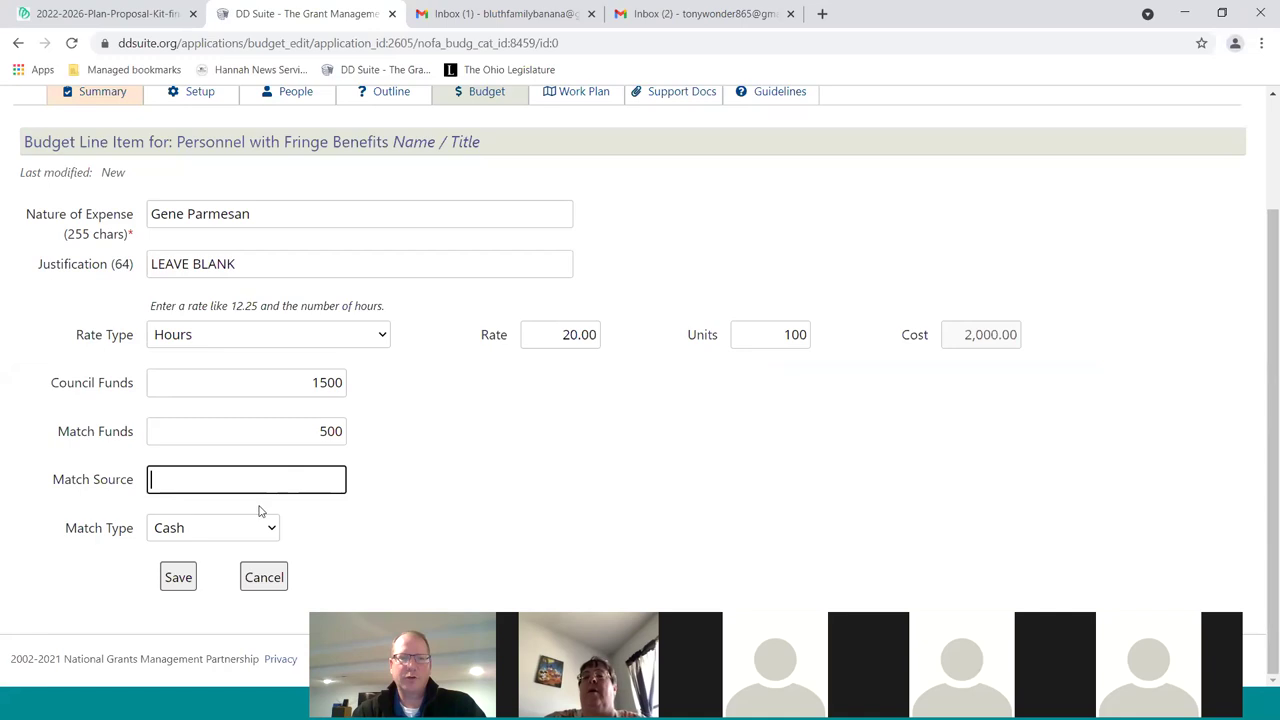
Keep match type Cash, enter the organisation as match source, and save the line
click(224, 533)
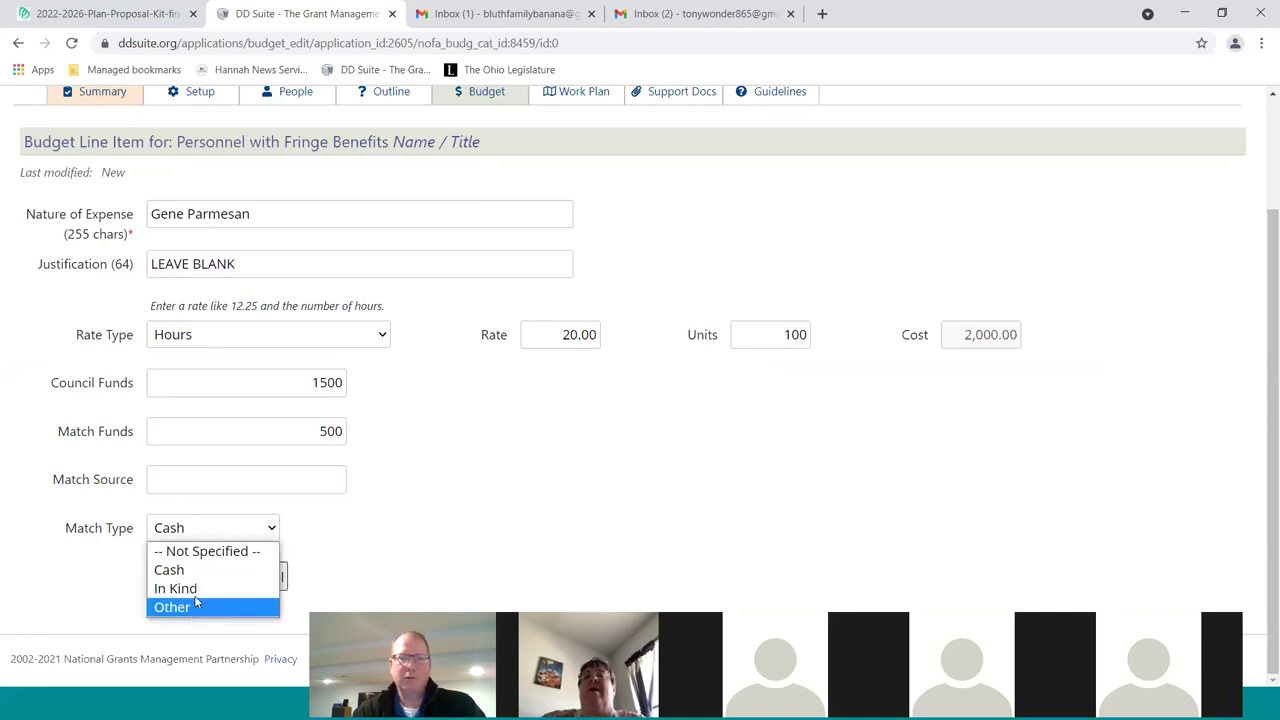
click(195, 570)
key(shift+Tab)
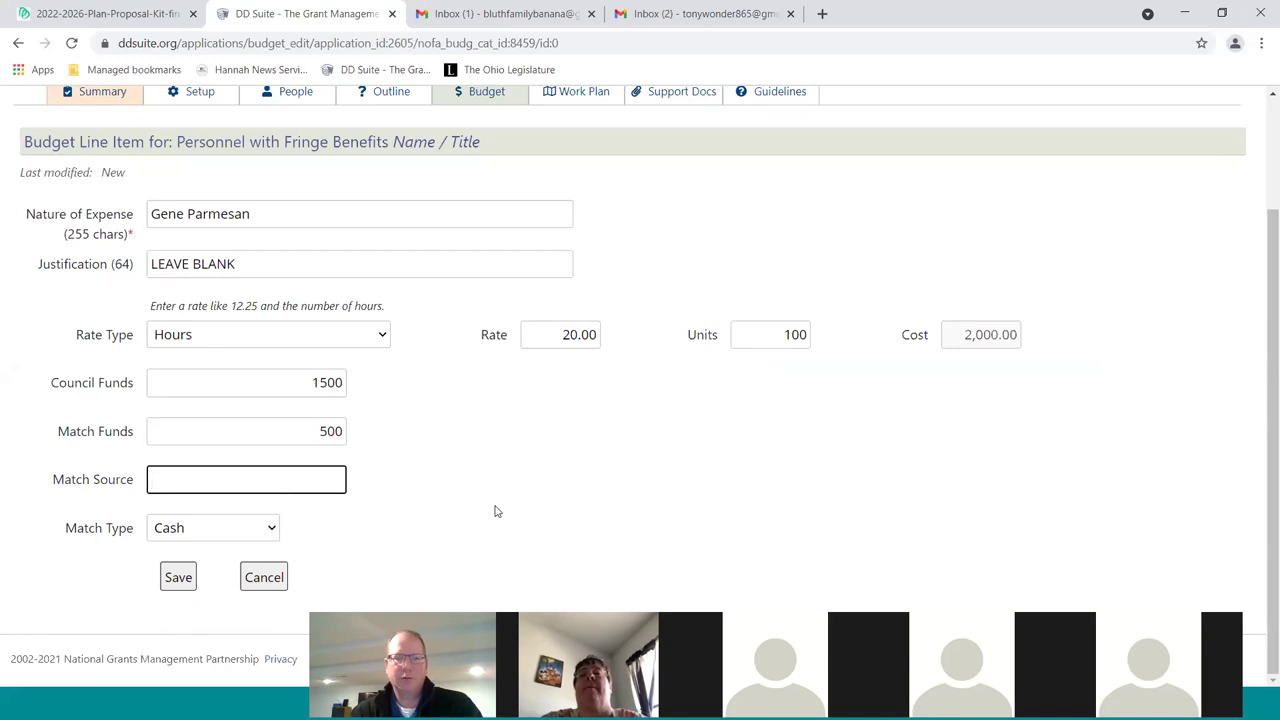
text(Bluth Family B)
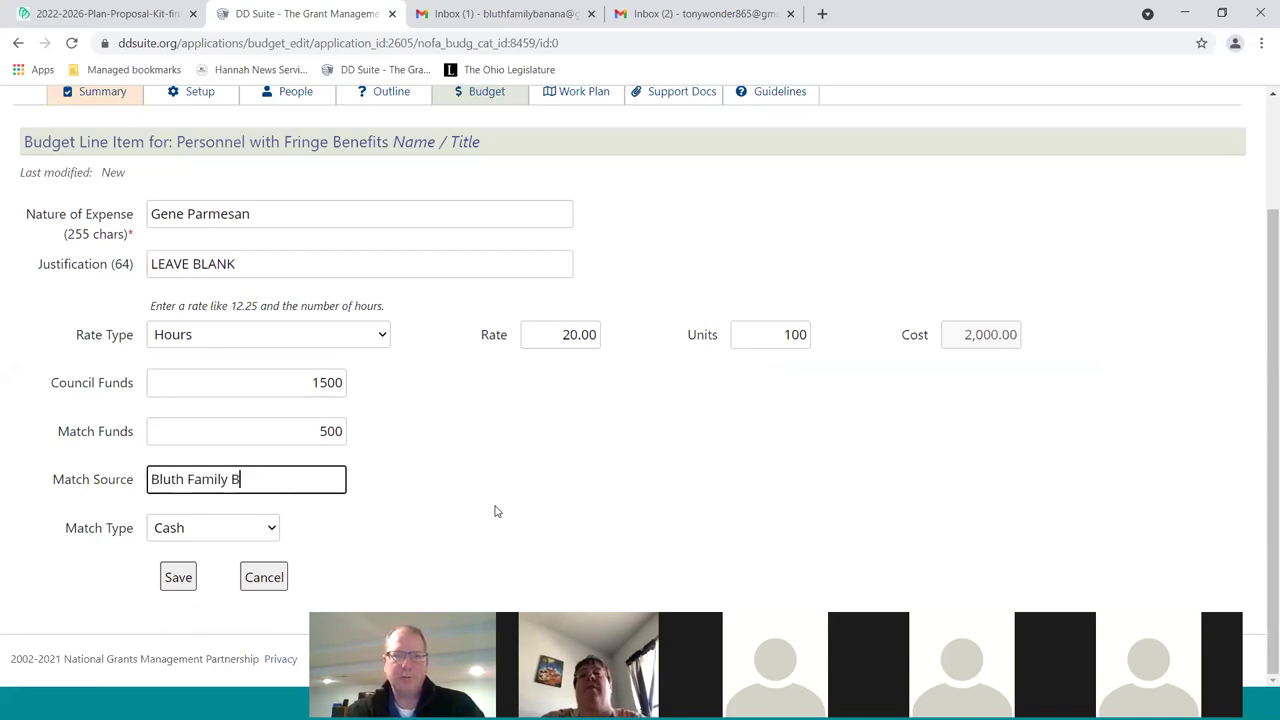
text(anana Stand)
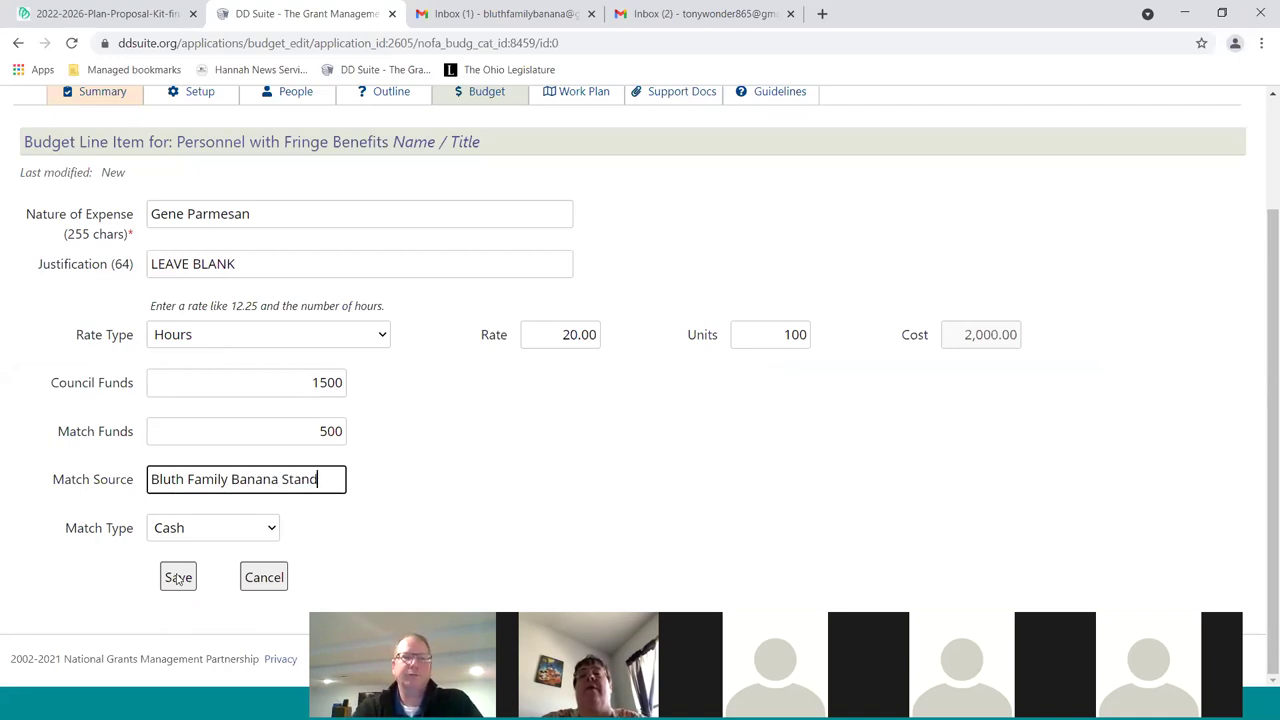
click(178, 577)
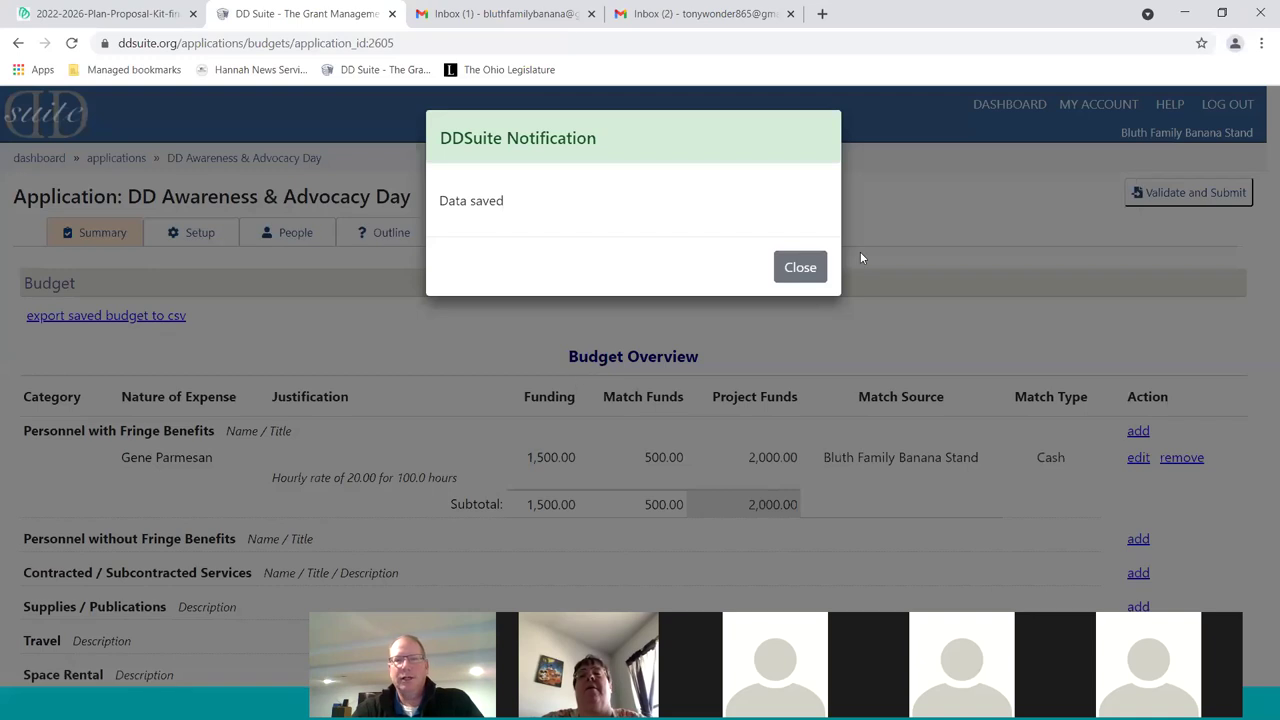
click(806, 268)
Scroll the Budget Overview down to the 2,000.00 grand total
scroll(966, 520, down, 1)
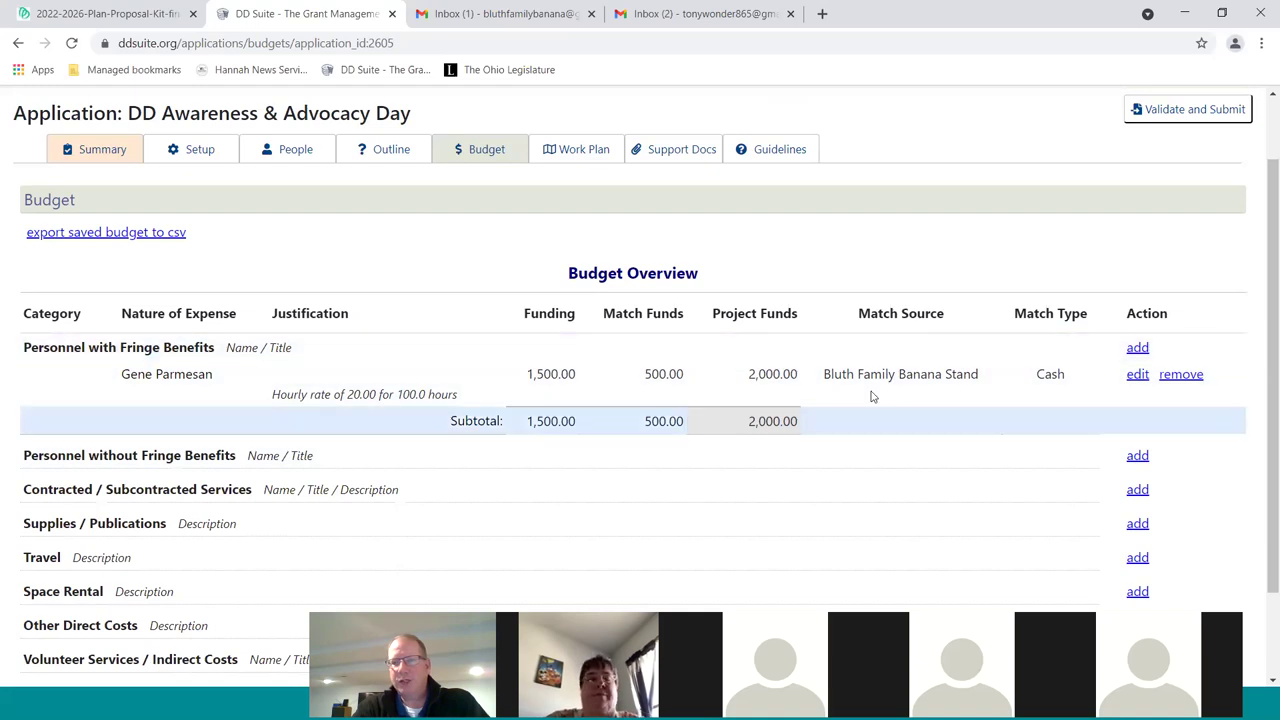
scroll(952, 406, down, 1)
scroll(949, 403, down, 2)
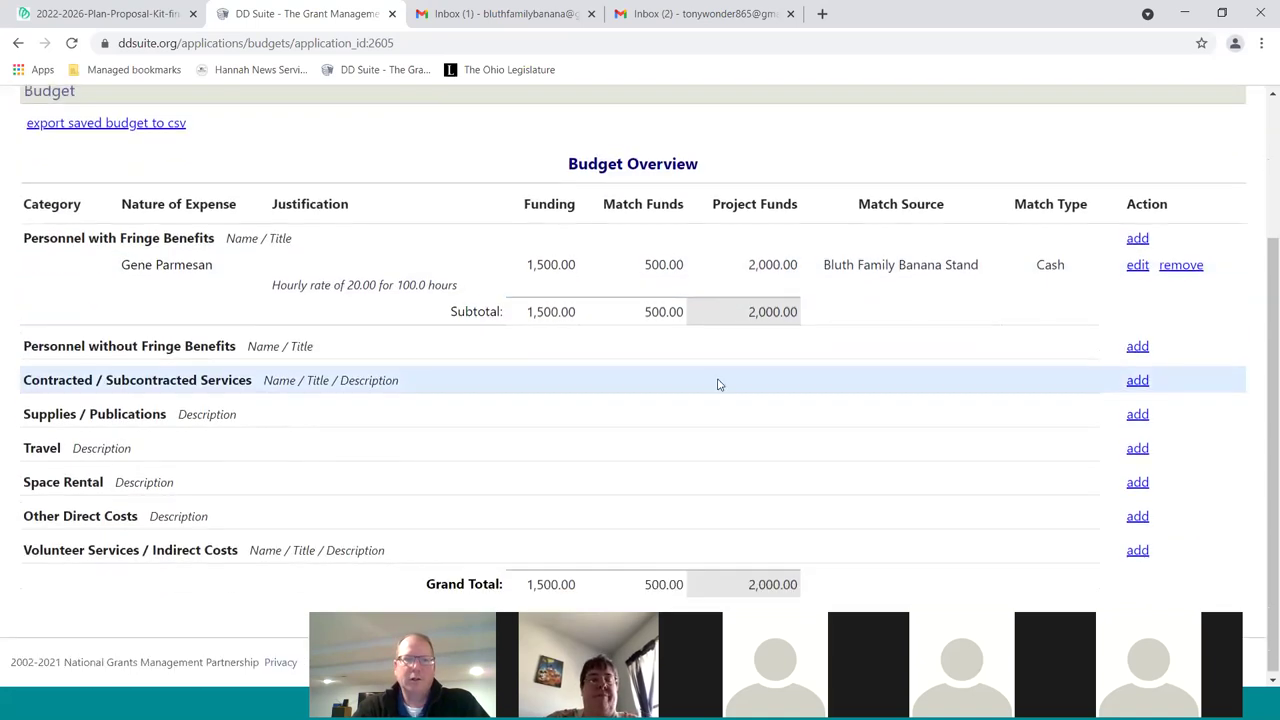
Add a Travel line "Airline Tickets" with 500 council funds and no rate type, and save it
click(1138, 446)
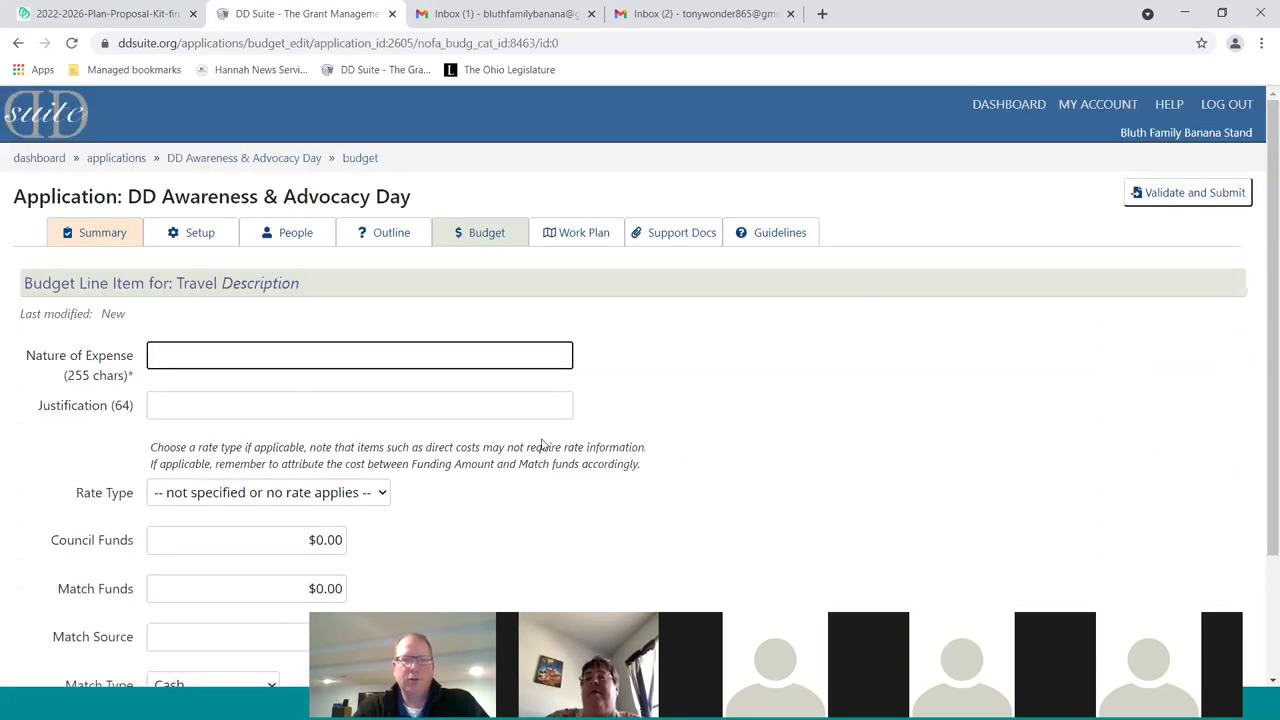
text(Airli)
text(ne Tickets)
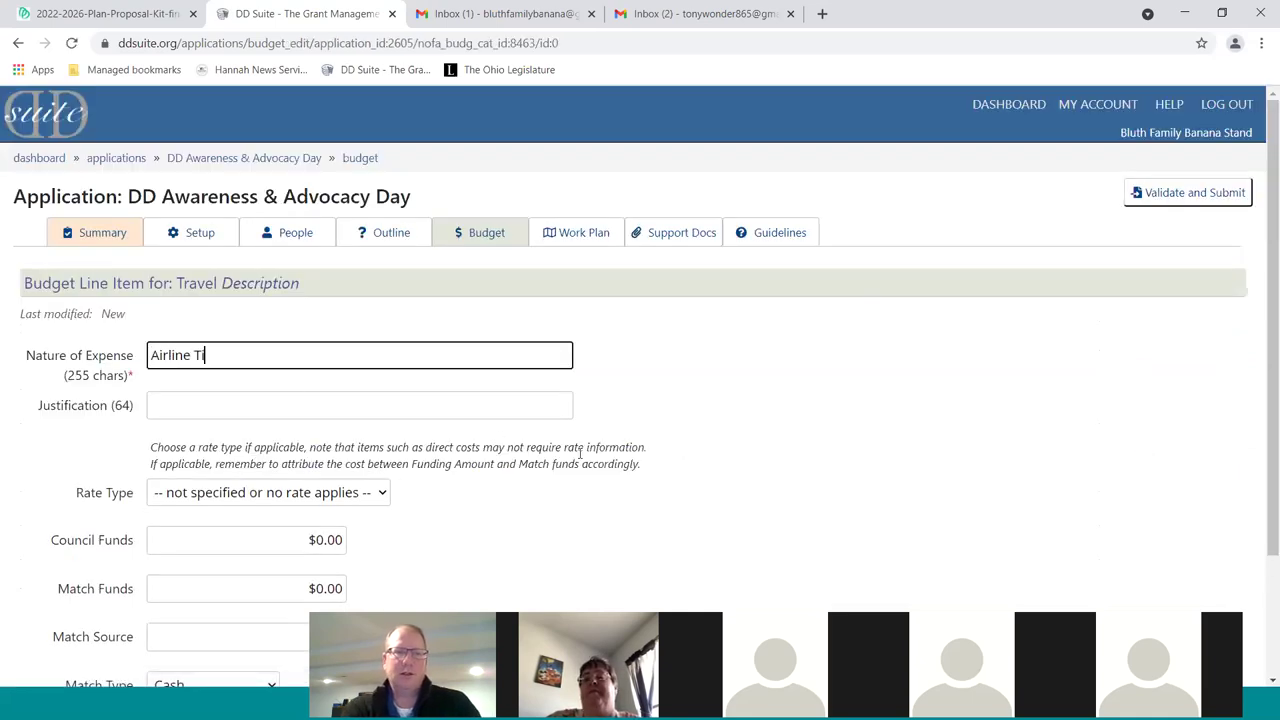
key(Tab)
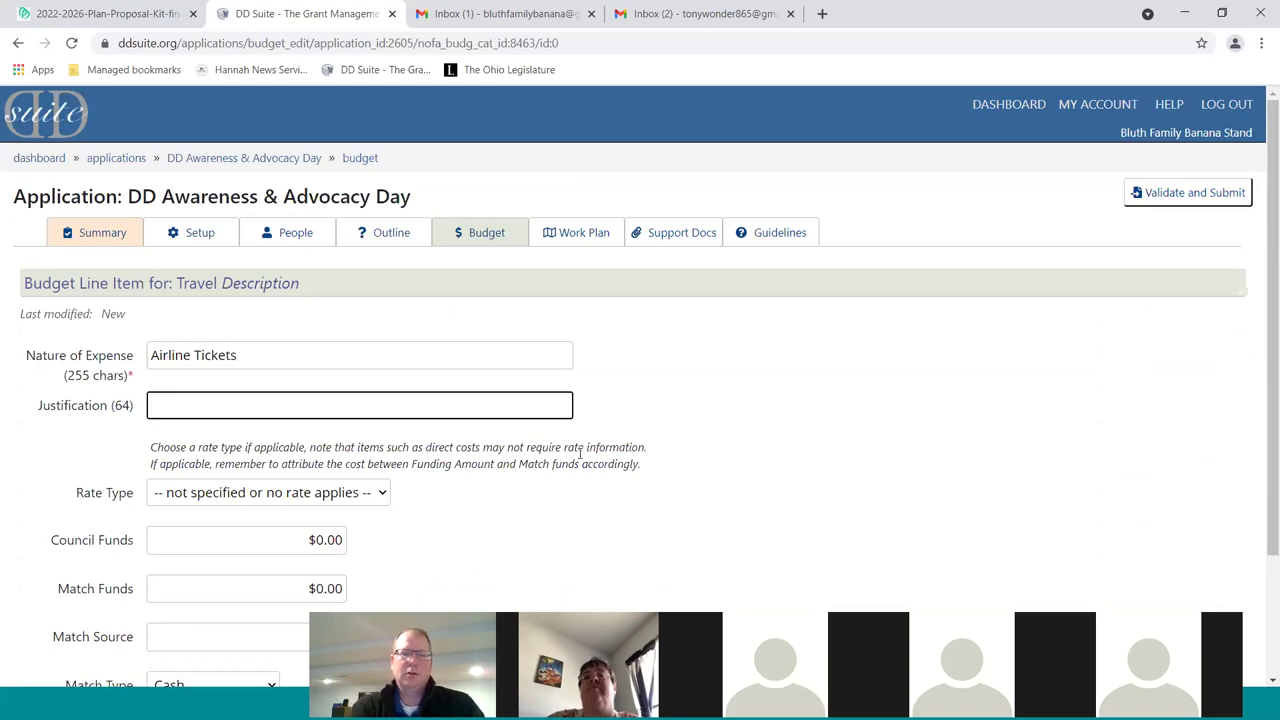
click(244, 494)
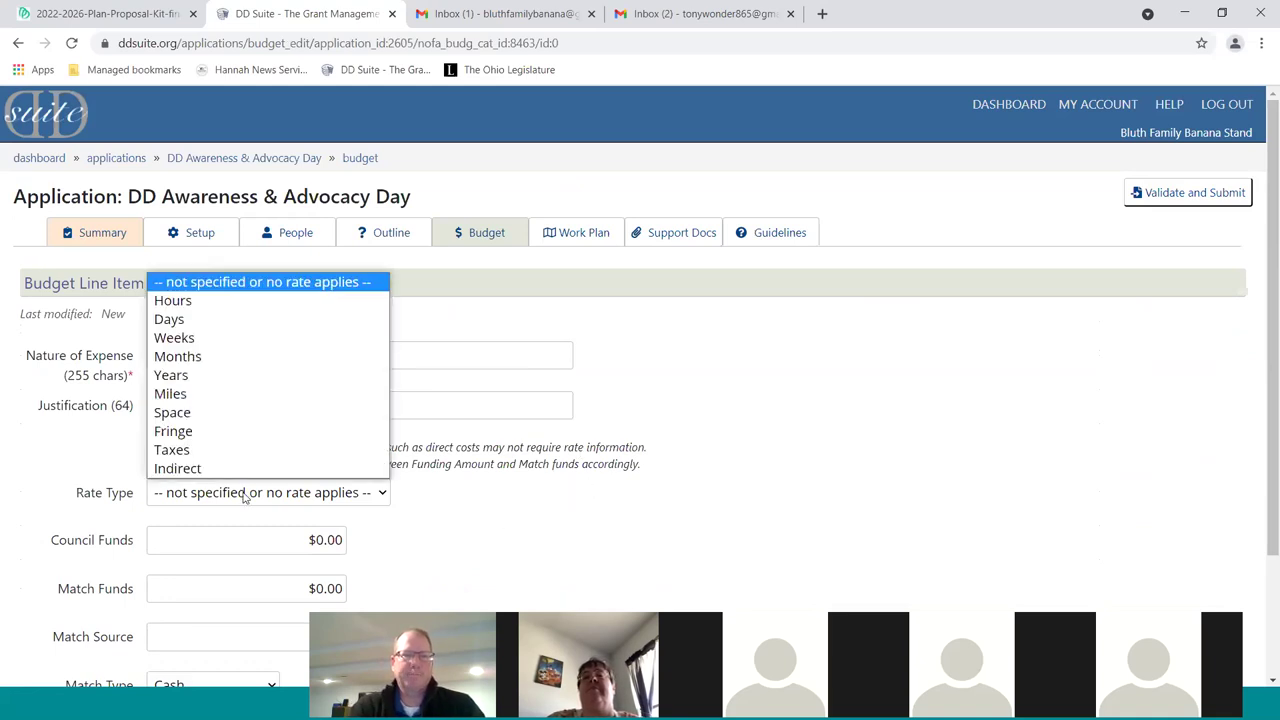
click(244, 497)
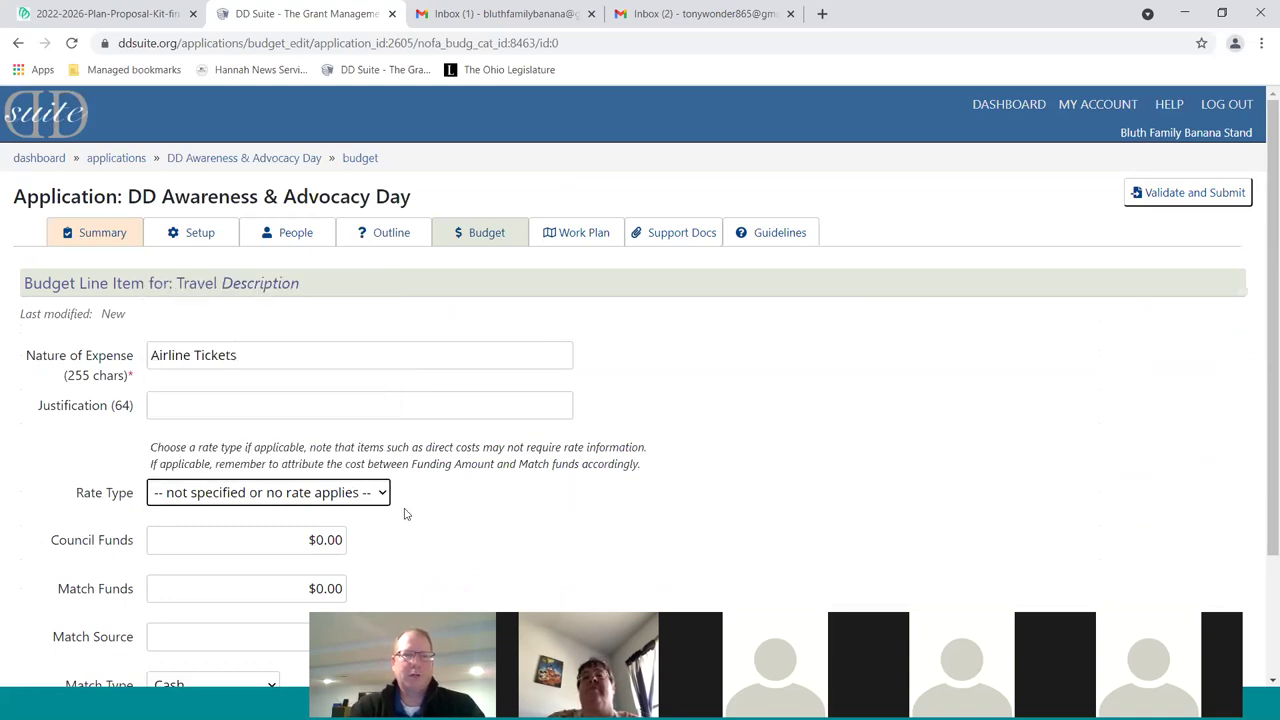
scroll(533, 522, down, 2)
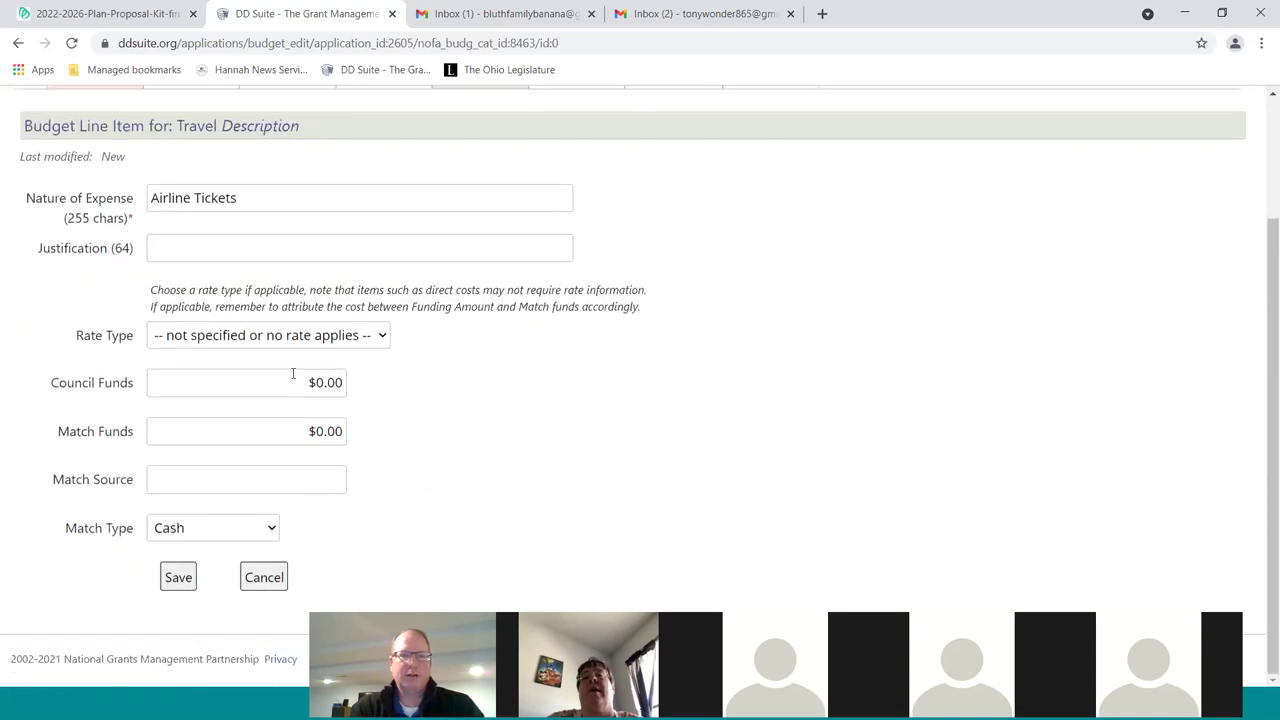
click(316, 382)
drag(316, 382, 343, 382)
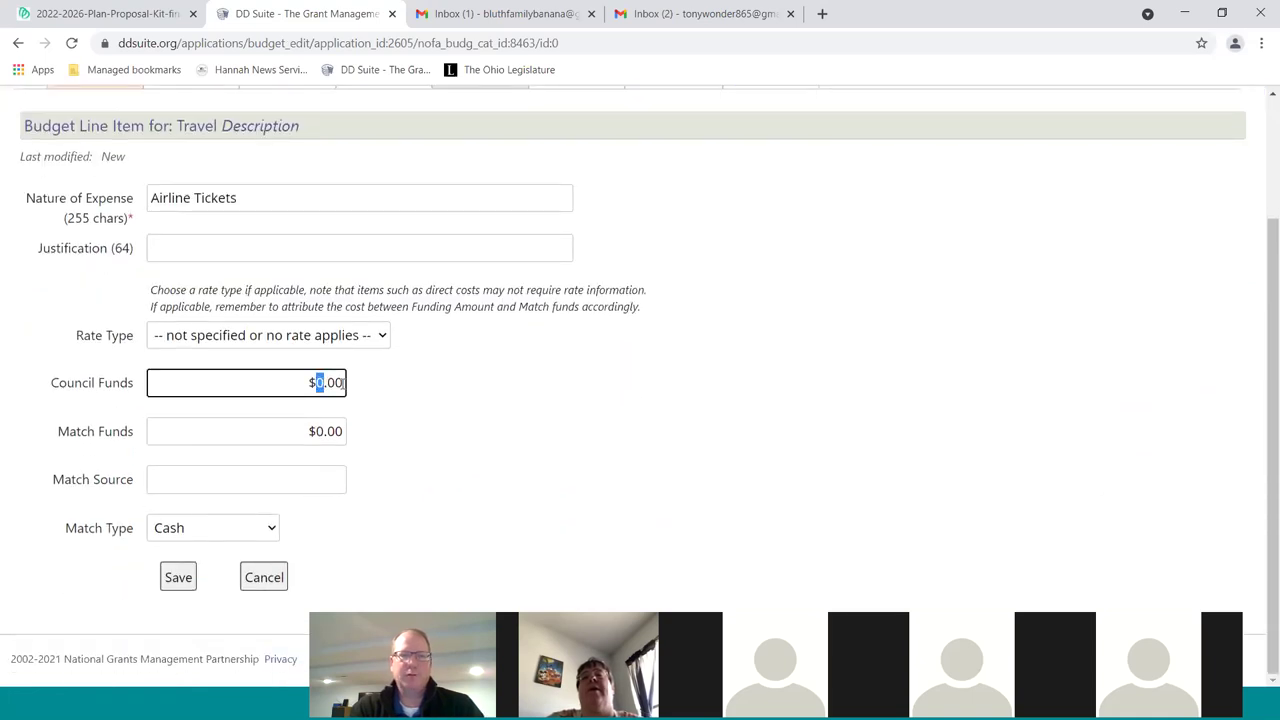
text(500)
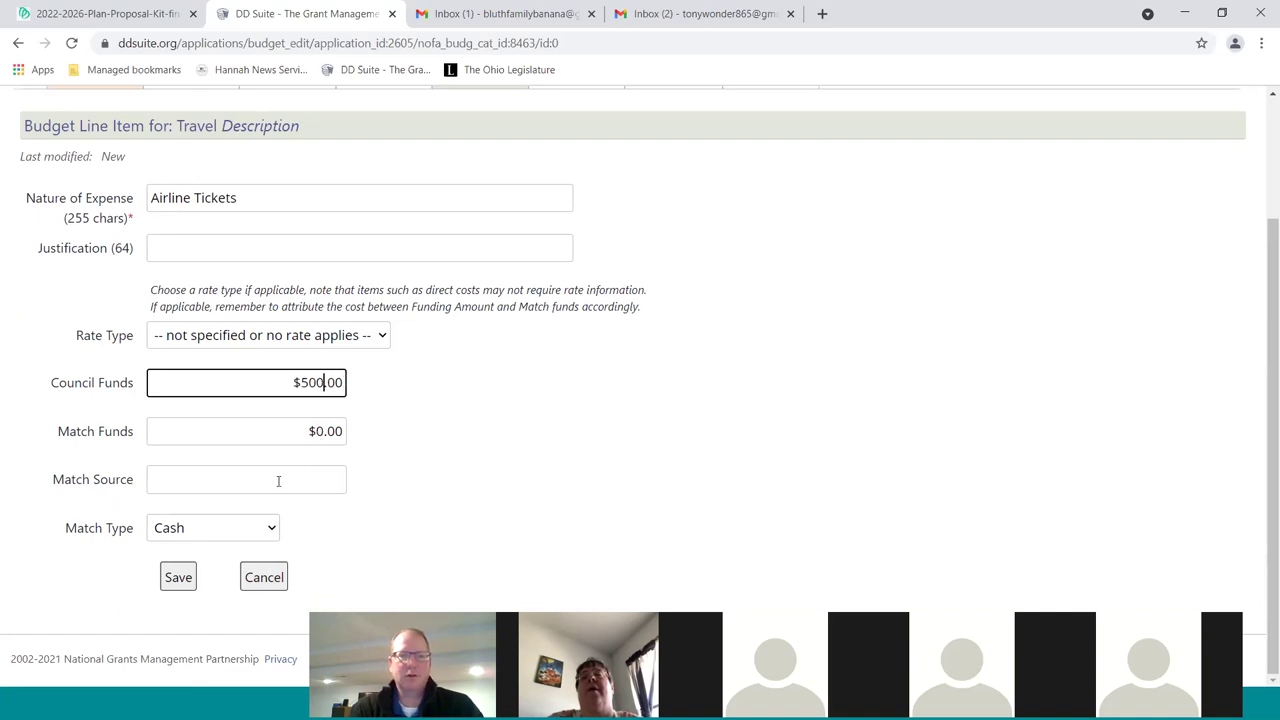
click(180, 580)
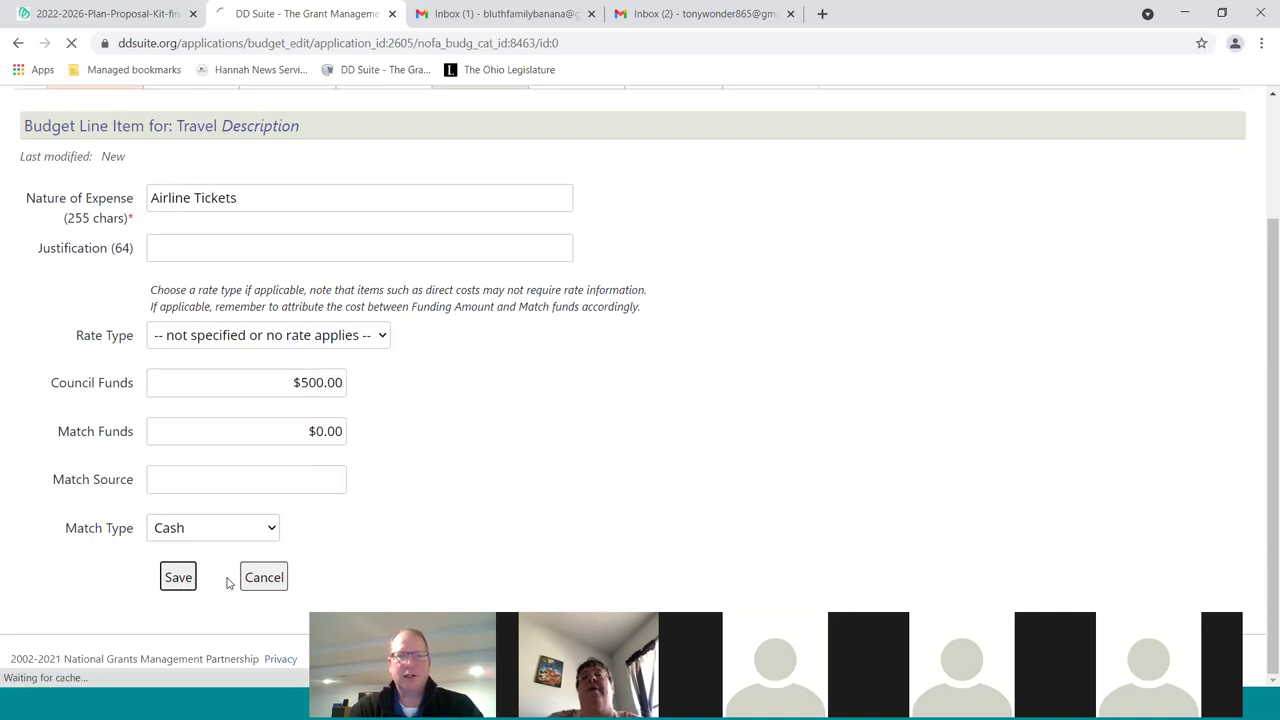
click(800, 267)
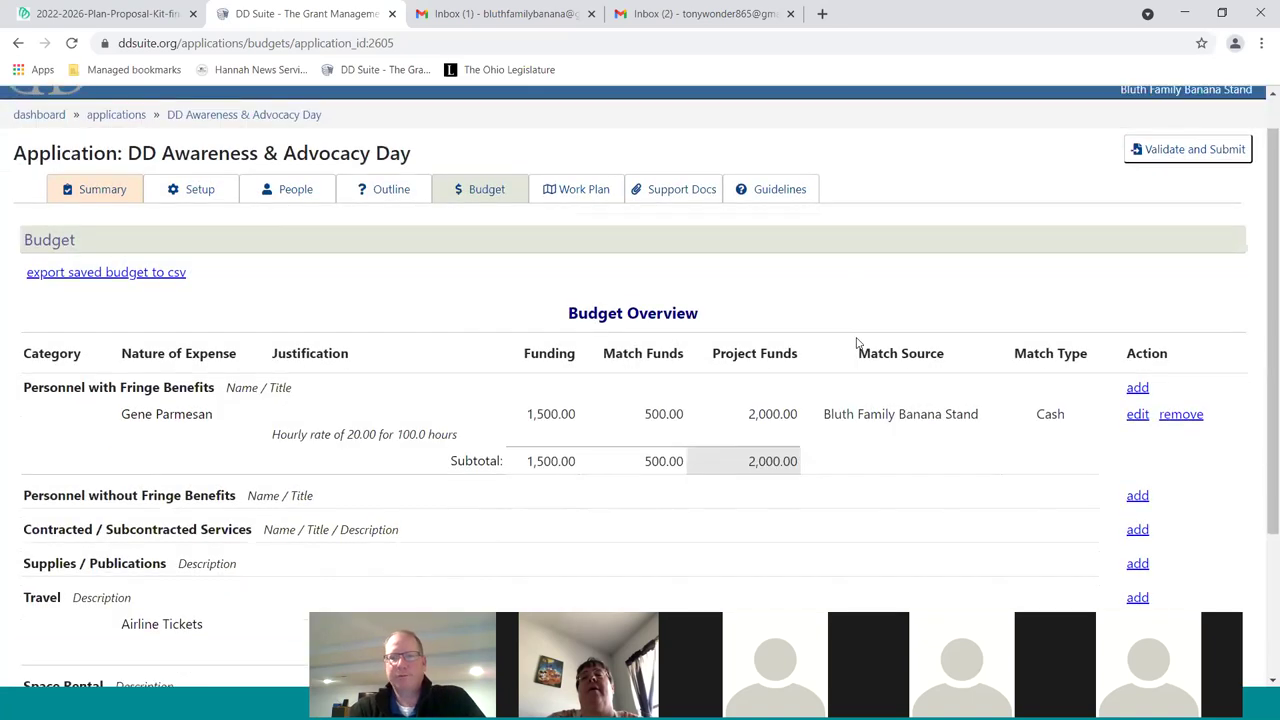
scroll(857, 343, down, 3)
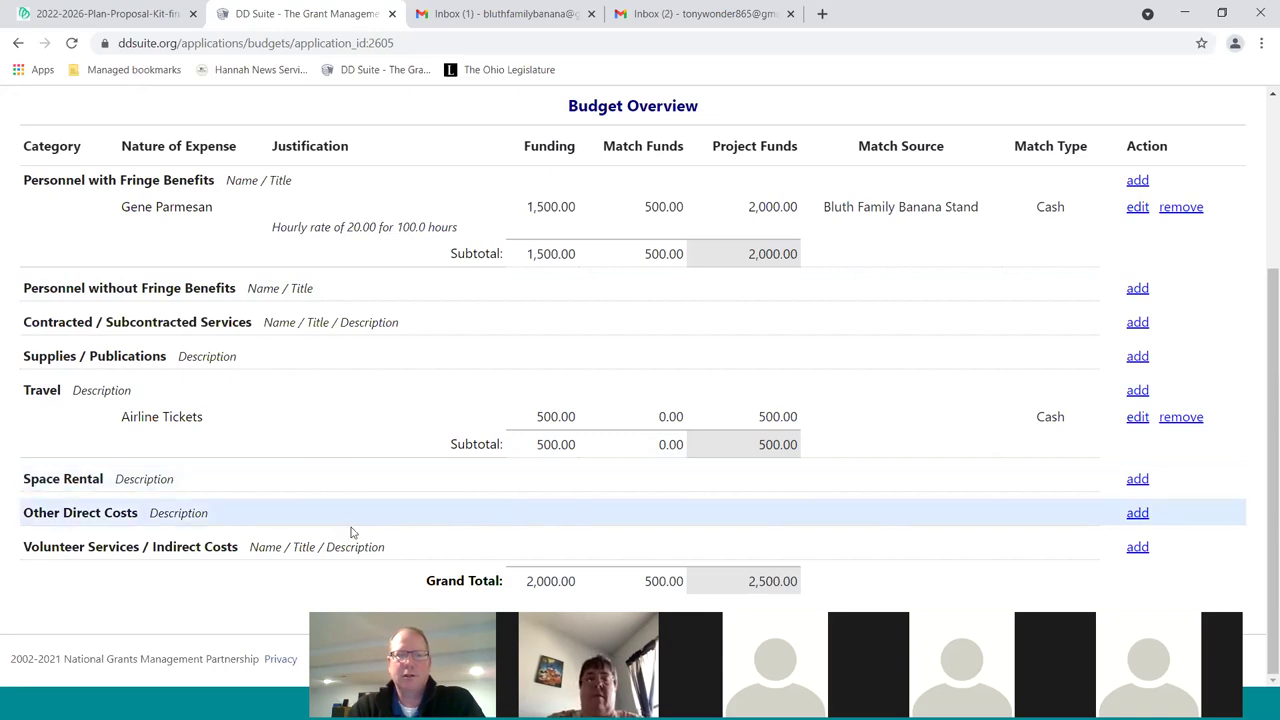
scroll(351, 529, up, 3)
scroll(349, 486, down, 3)
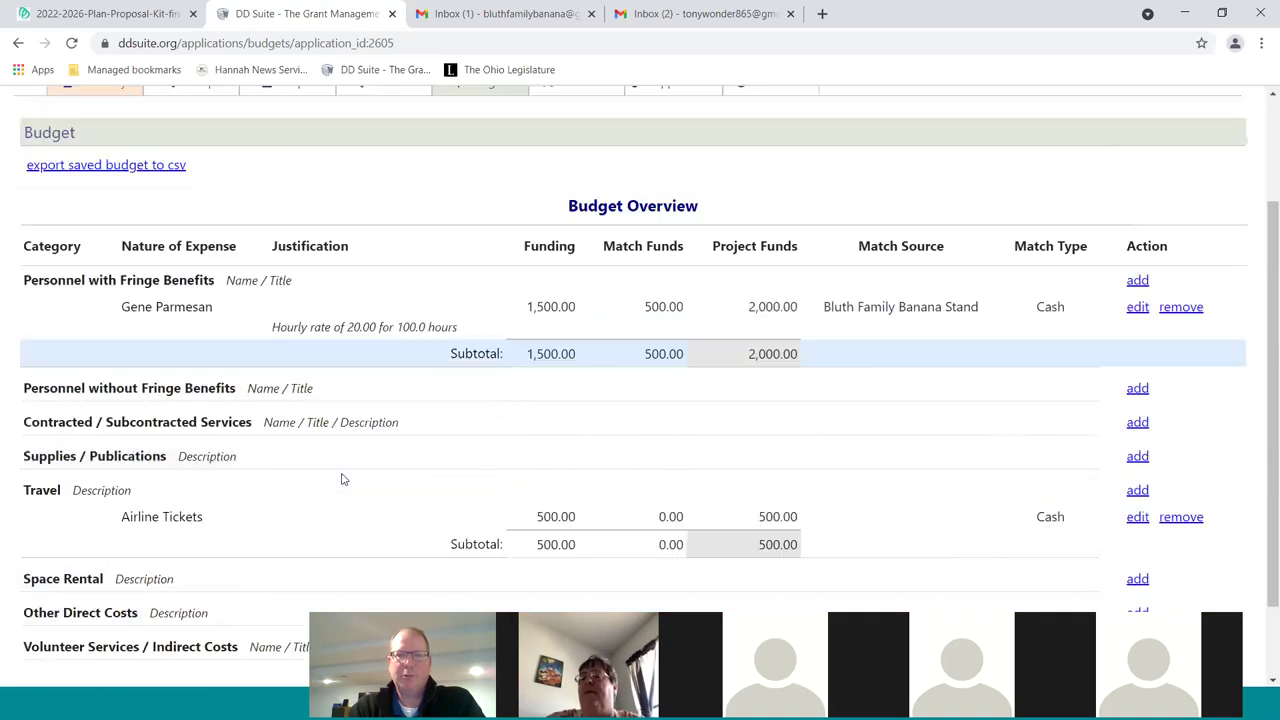
scroll(363, 487, up, 1)
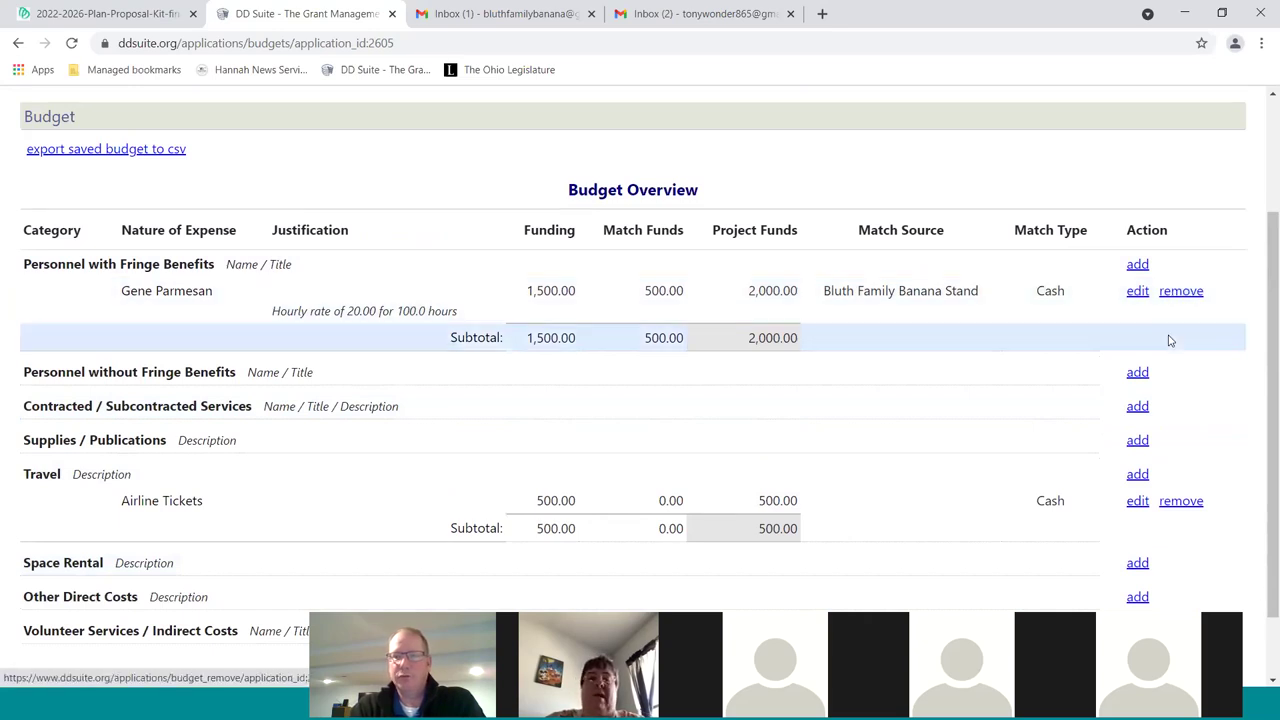
scroll(1090, 380, down, 1)
scroll(1090, 380, down, 1)
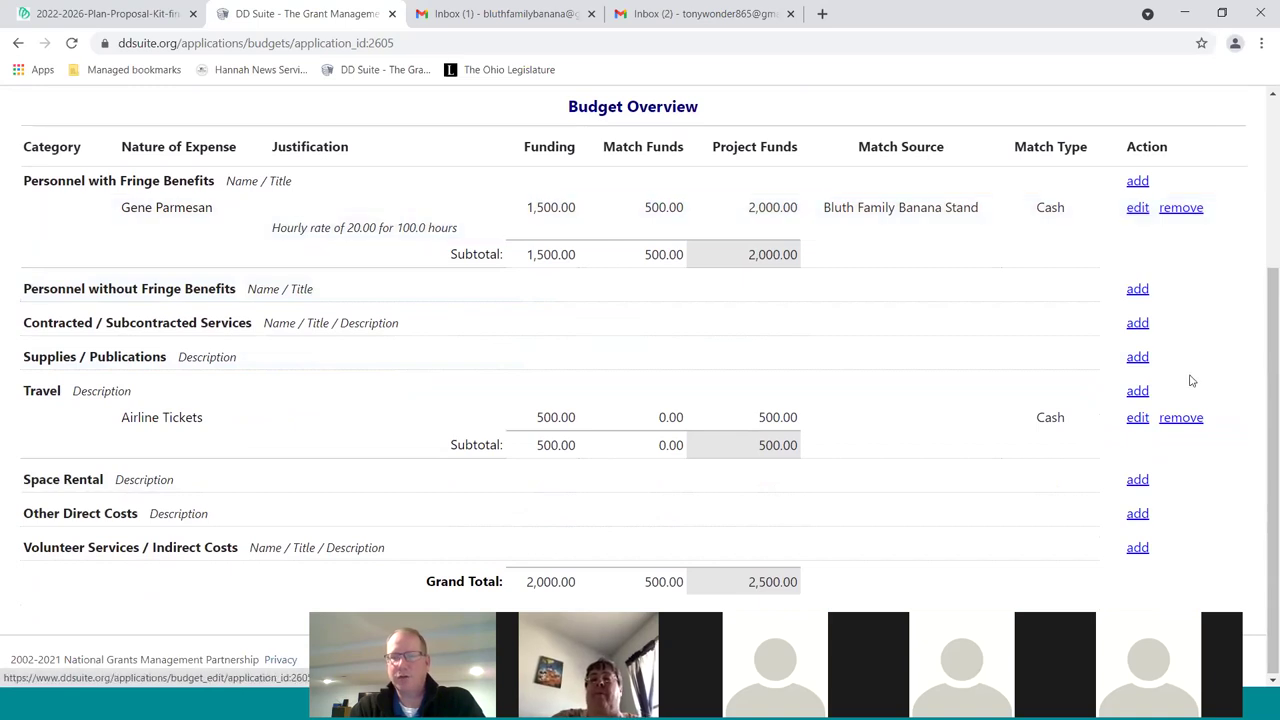
click(1138, 324)
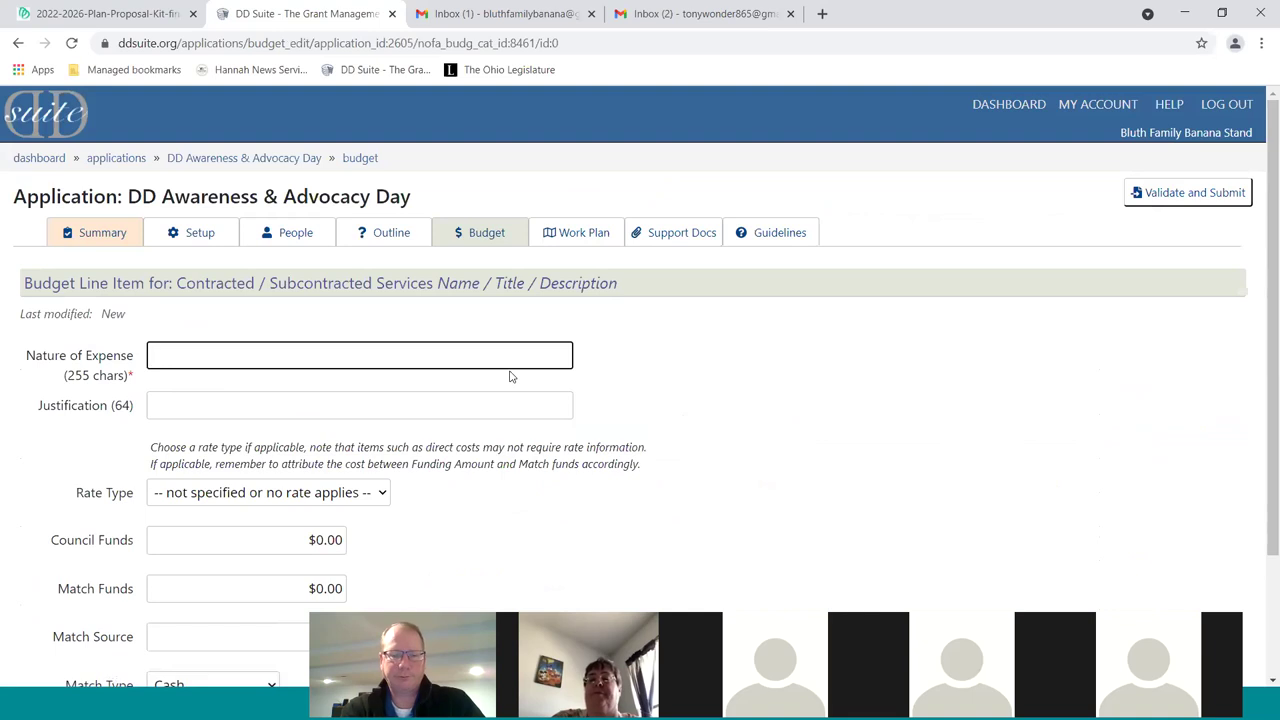
text(Balloons)
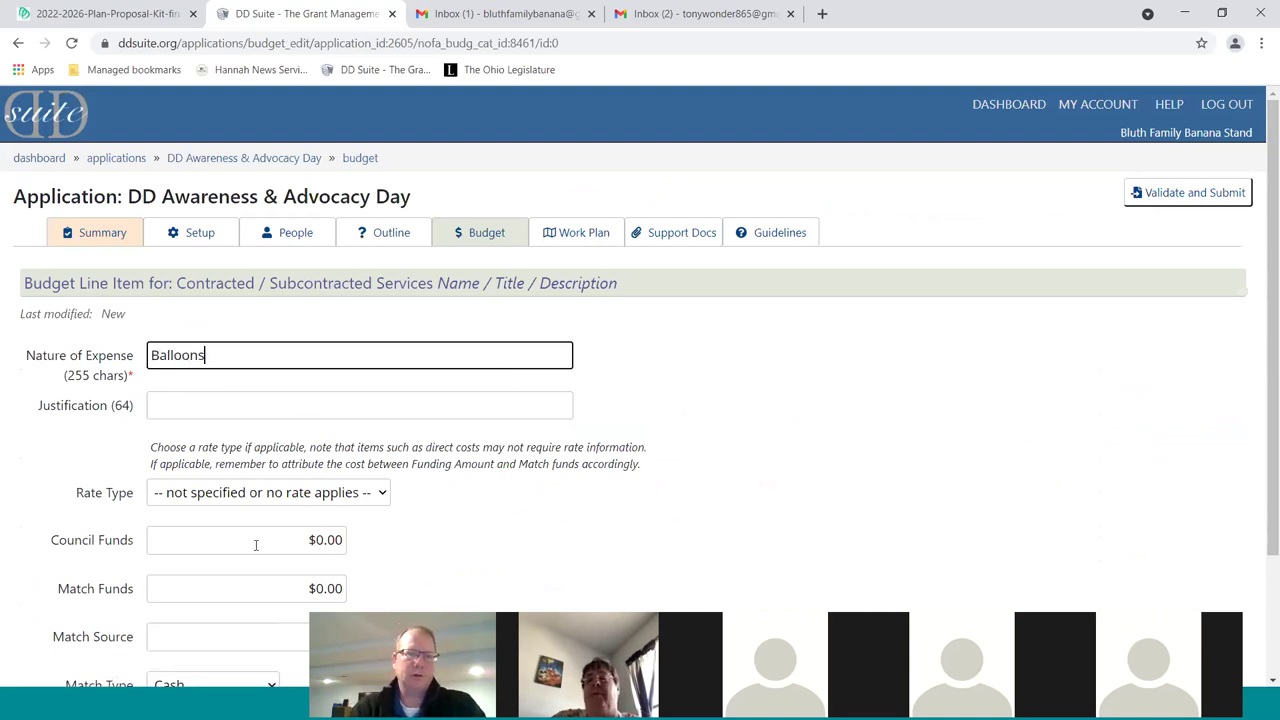
click(316, 539)
text(200)
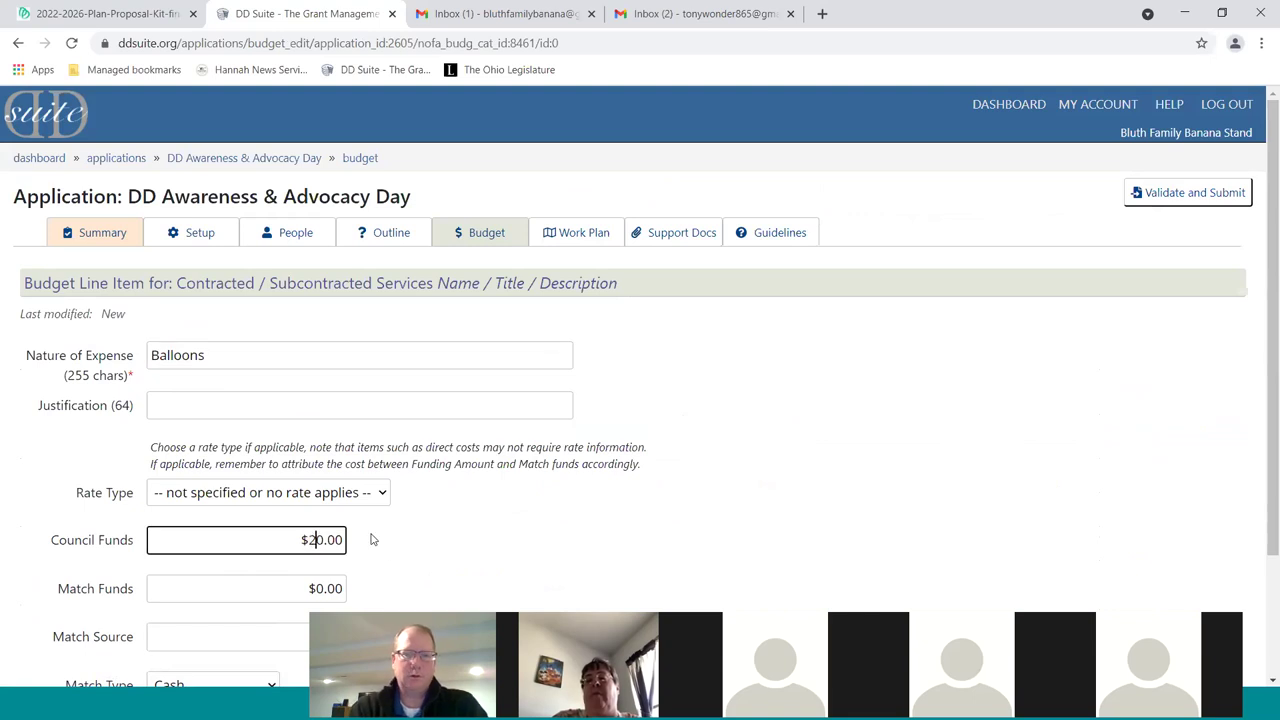
scroll(434, 538, down, 1)
key(Tab)
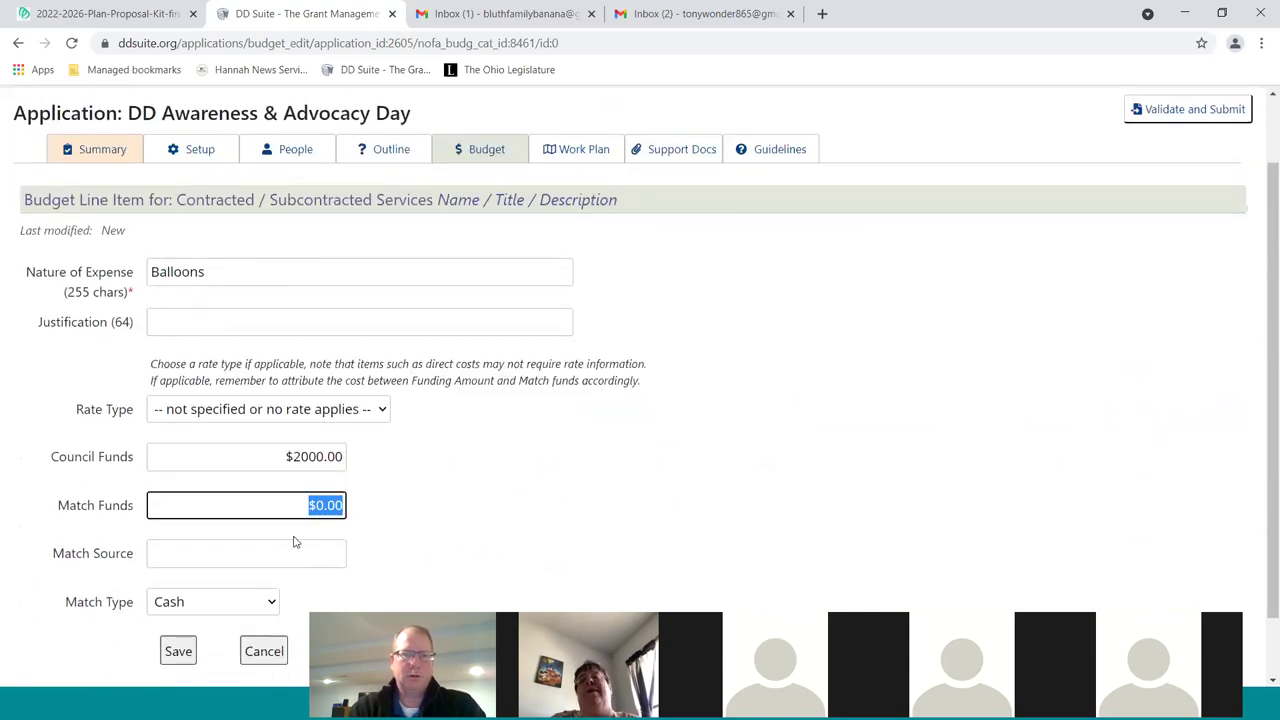
scroll(179, 580, down, 1)
click(179, 580)
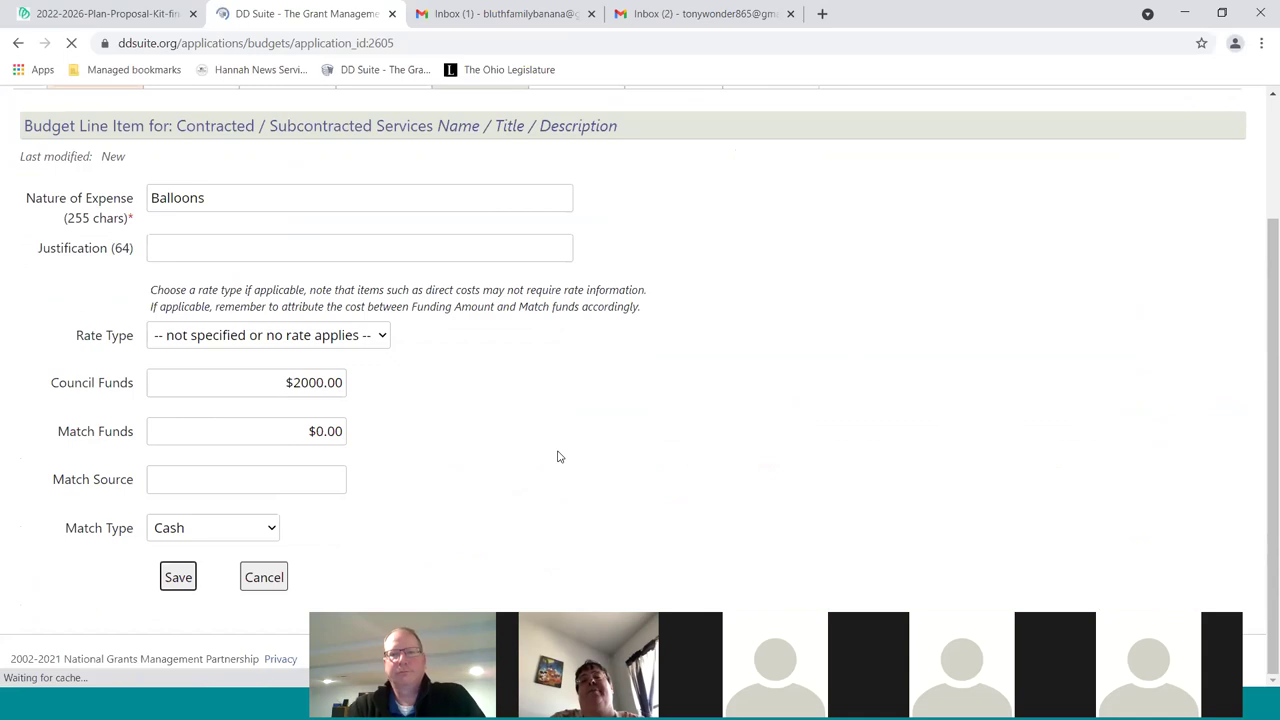
click(800, 268)
scroll(990, 405, down, 3)
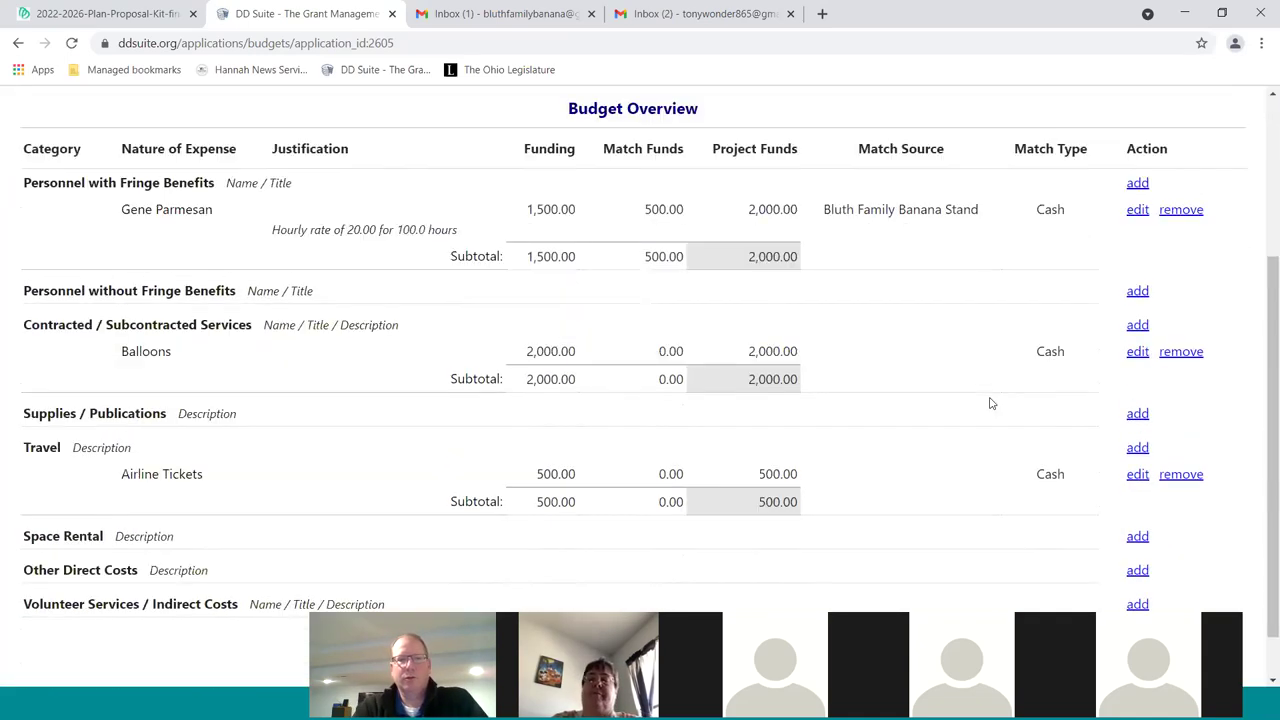
scroll(993, 405, up, 1)
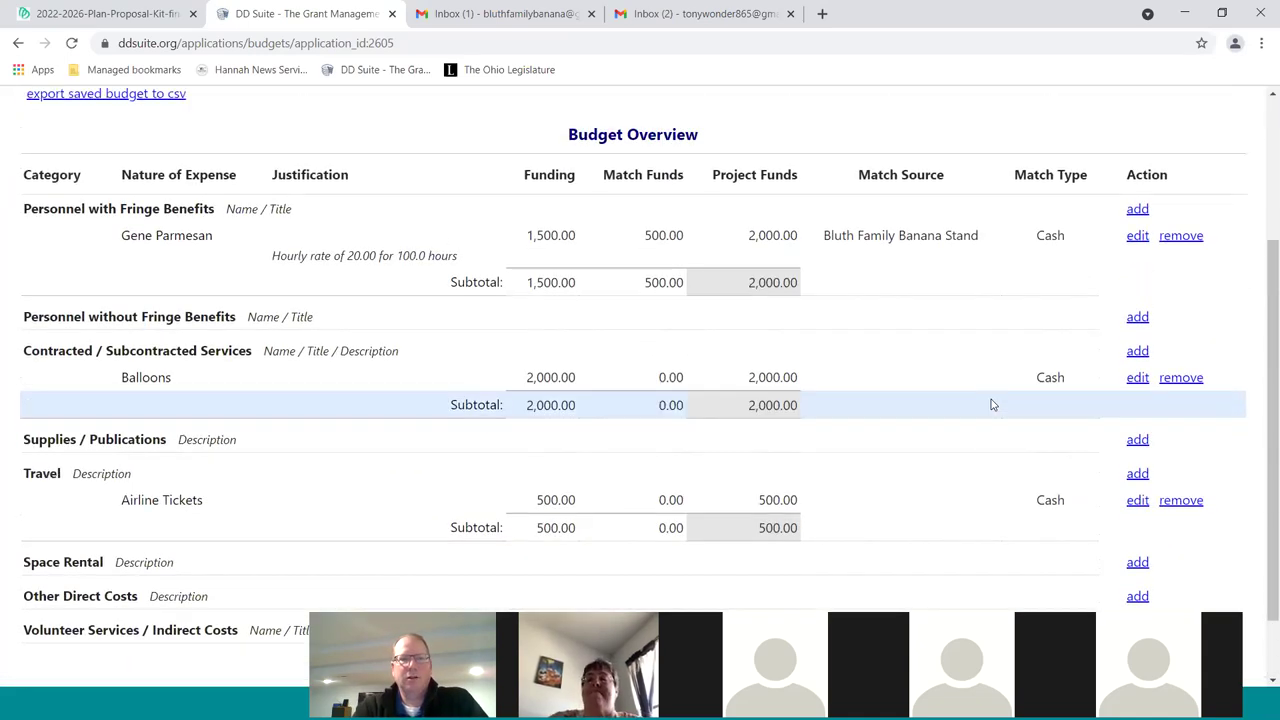
scroll(977, 303, down, 1)
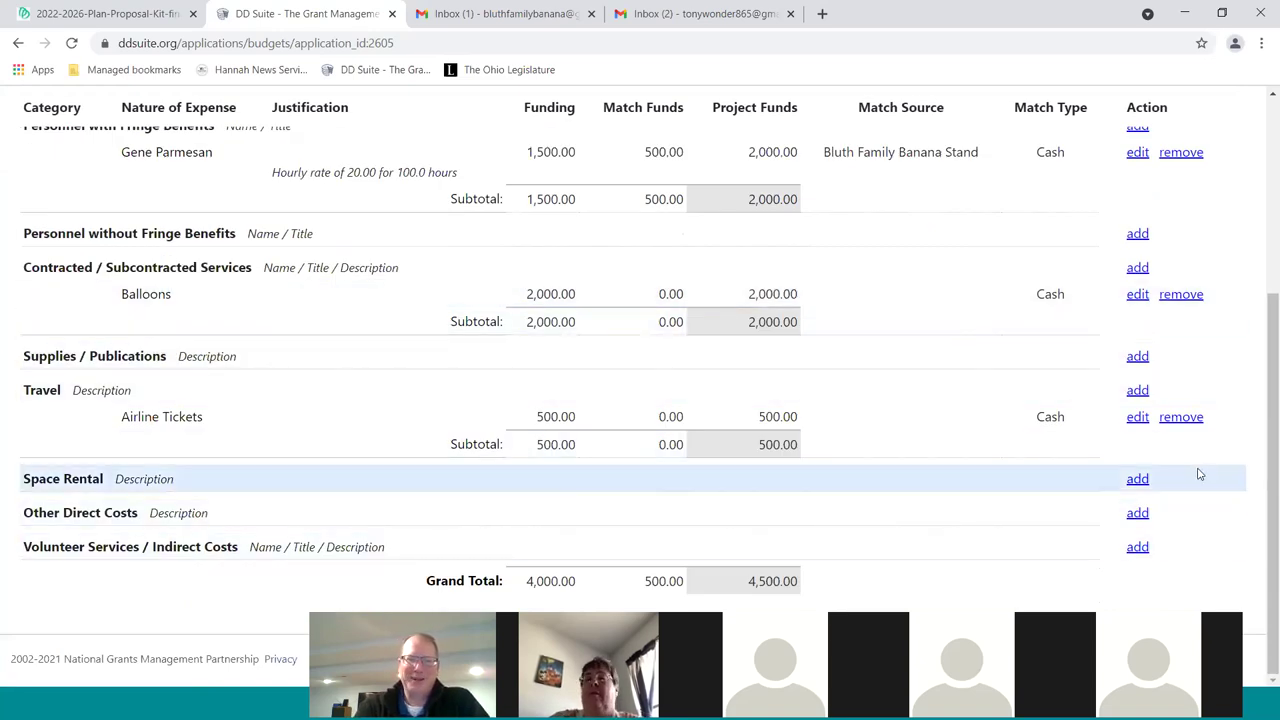
scroll(917, 276, up, 3)
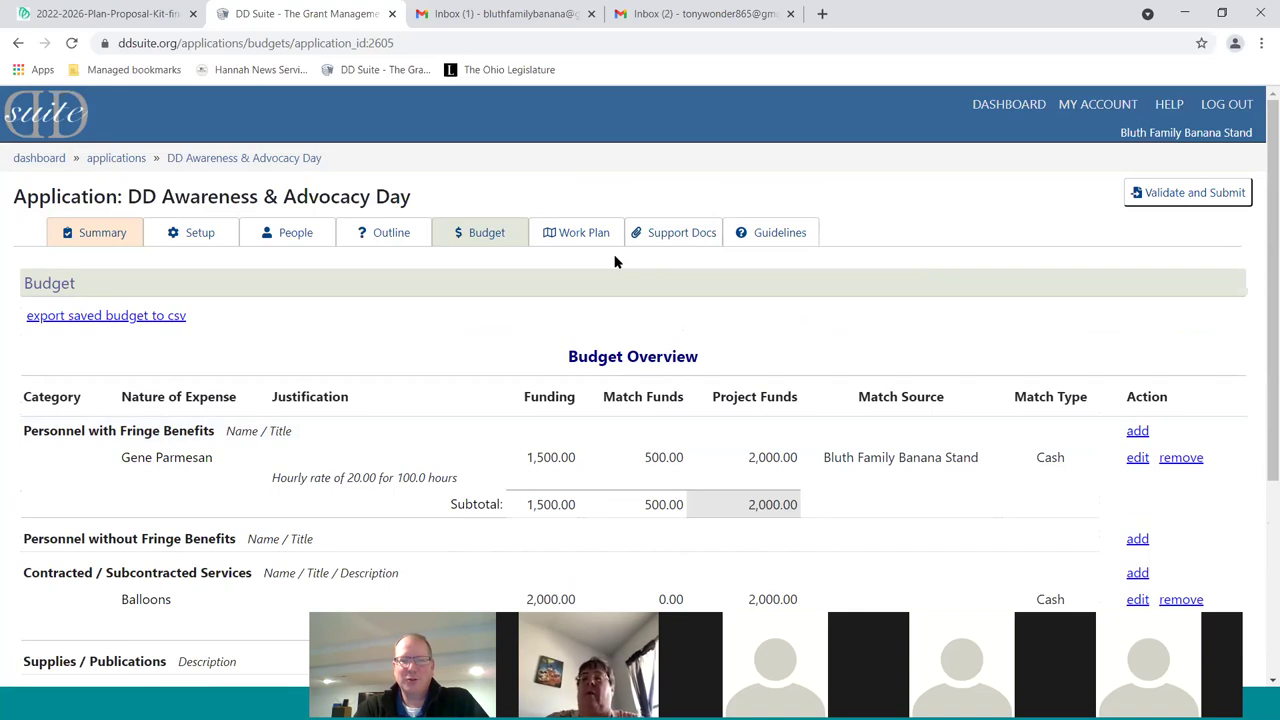
scroll(680, 300, down, 3)
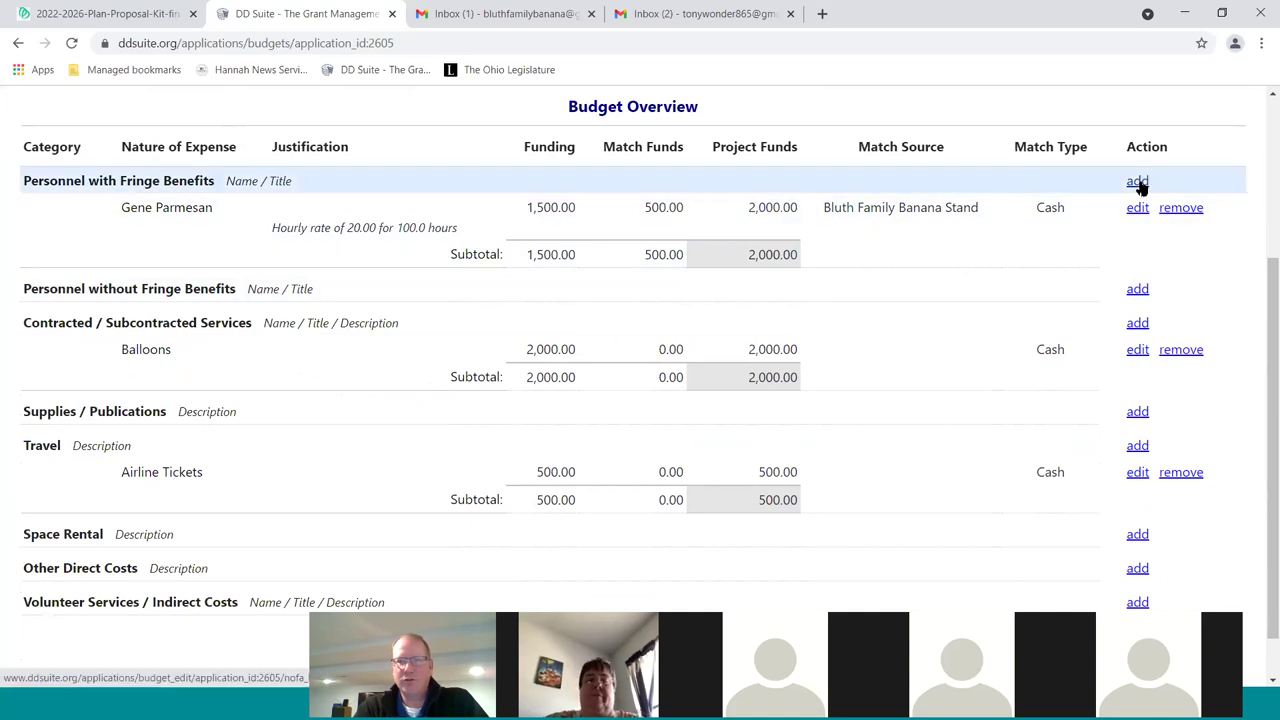
click(1137, 181)
Save "Another Person" charged hourly at 50 for 1000 units with 50000 council funds
text(Another Person)
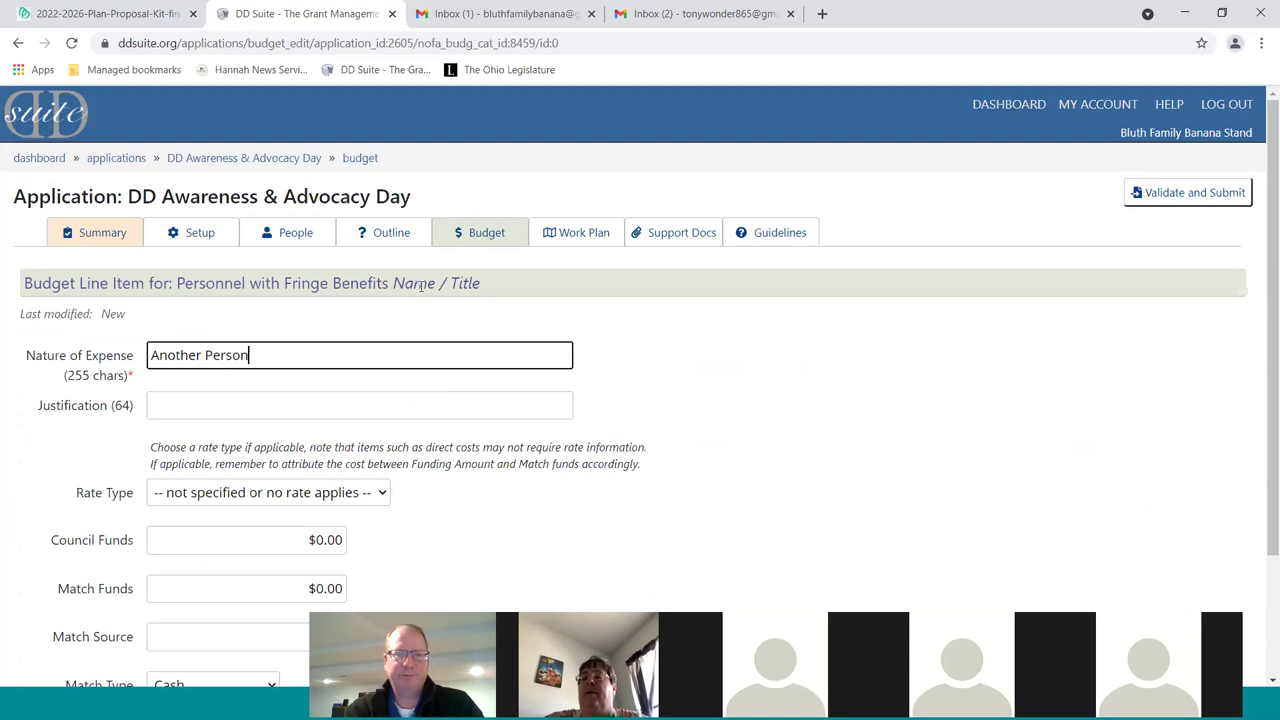
key(Tab)
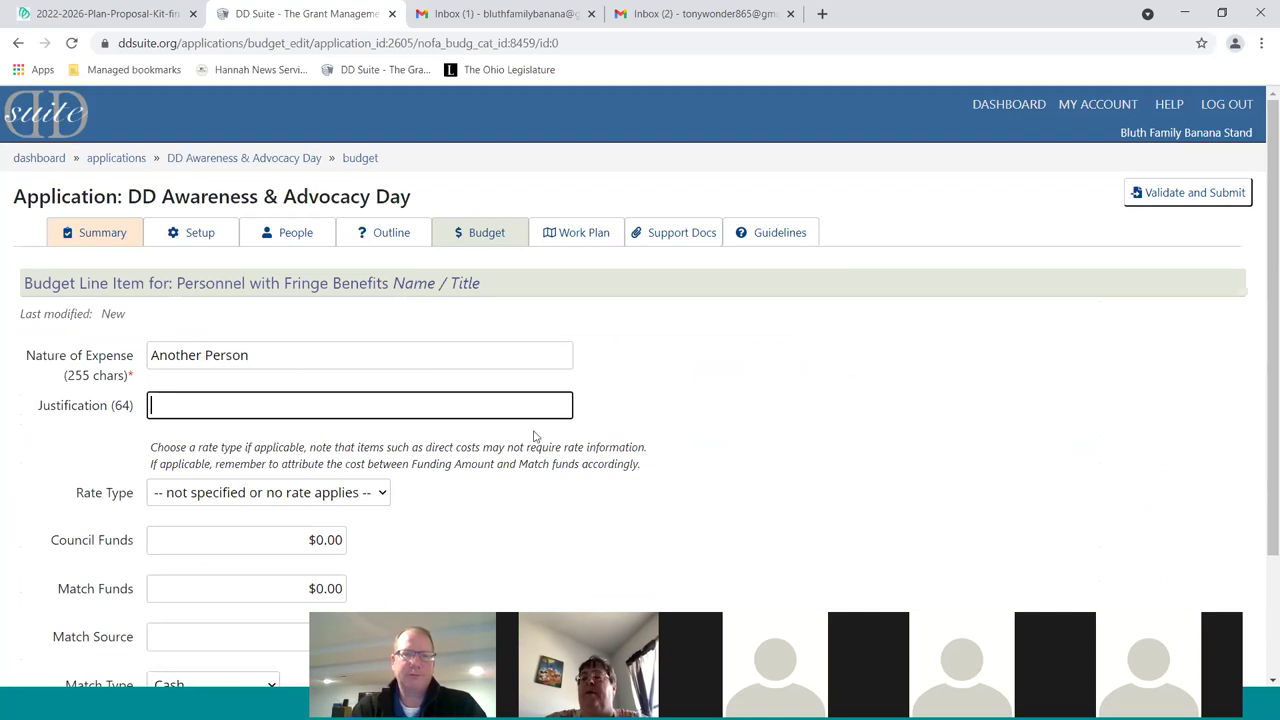
click(331, 492)
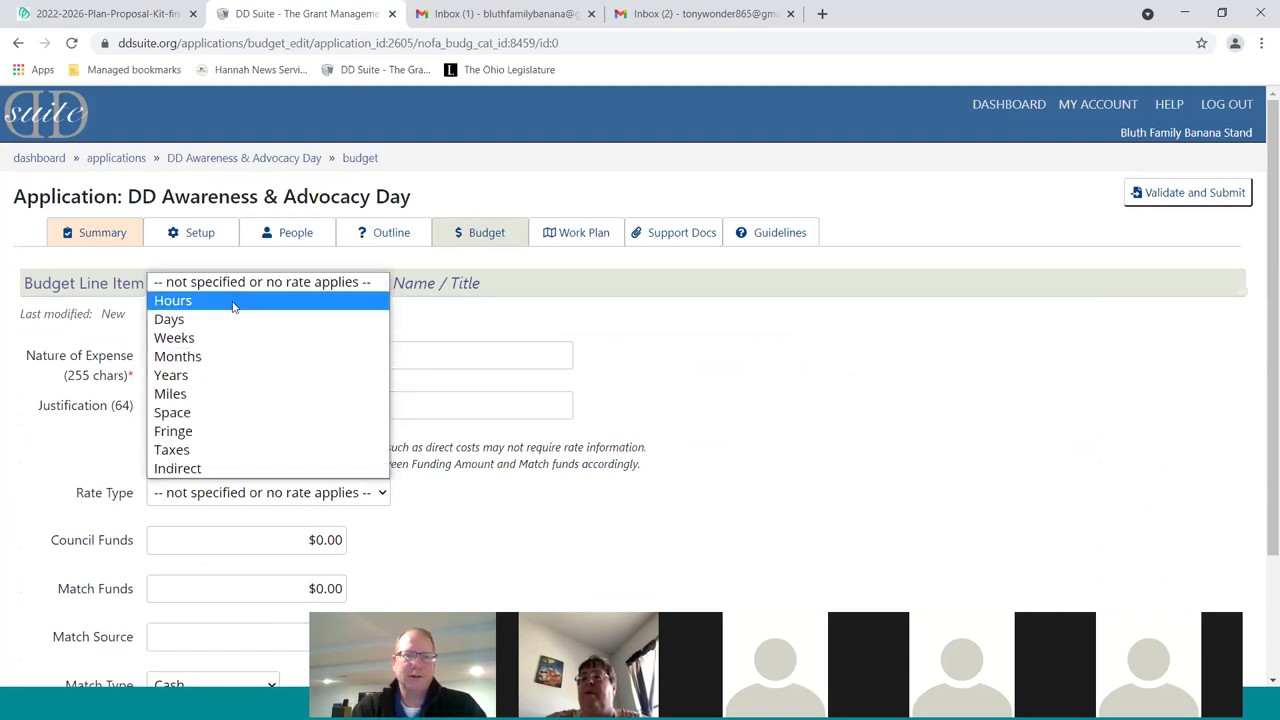
click(172, 300)
text(5)
key(Tab)
text(1000)
key(Tab)
scroll(604, 514, down, 1)
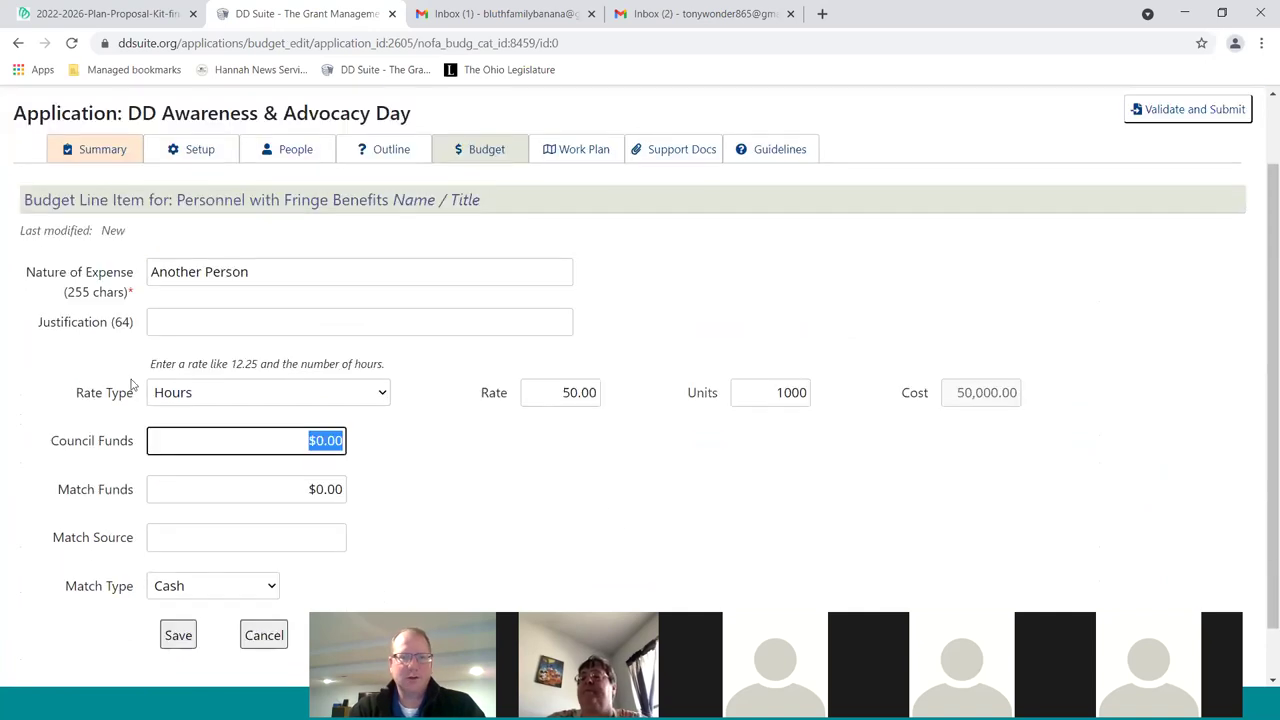
text(50000)
key(Tab)
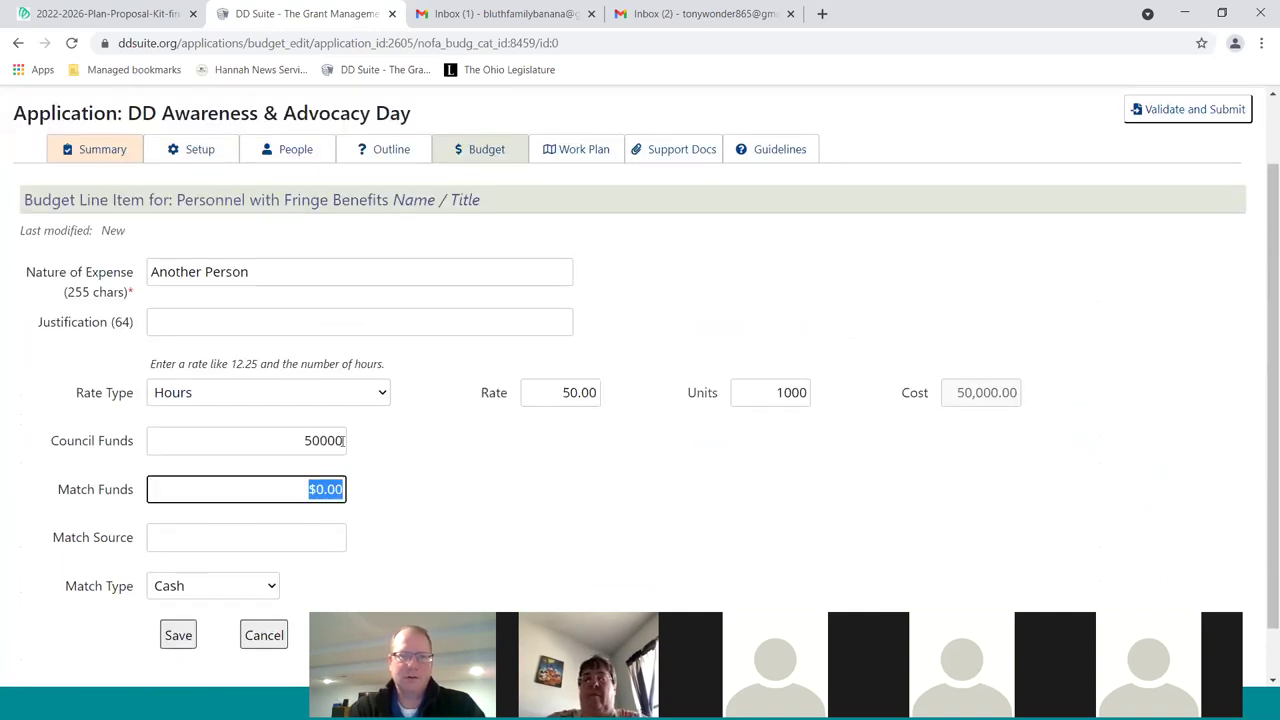
click(178, 635)
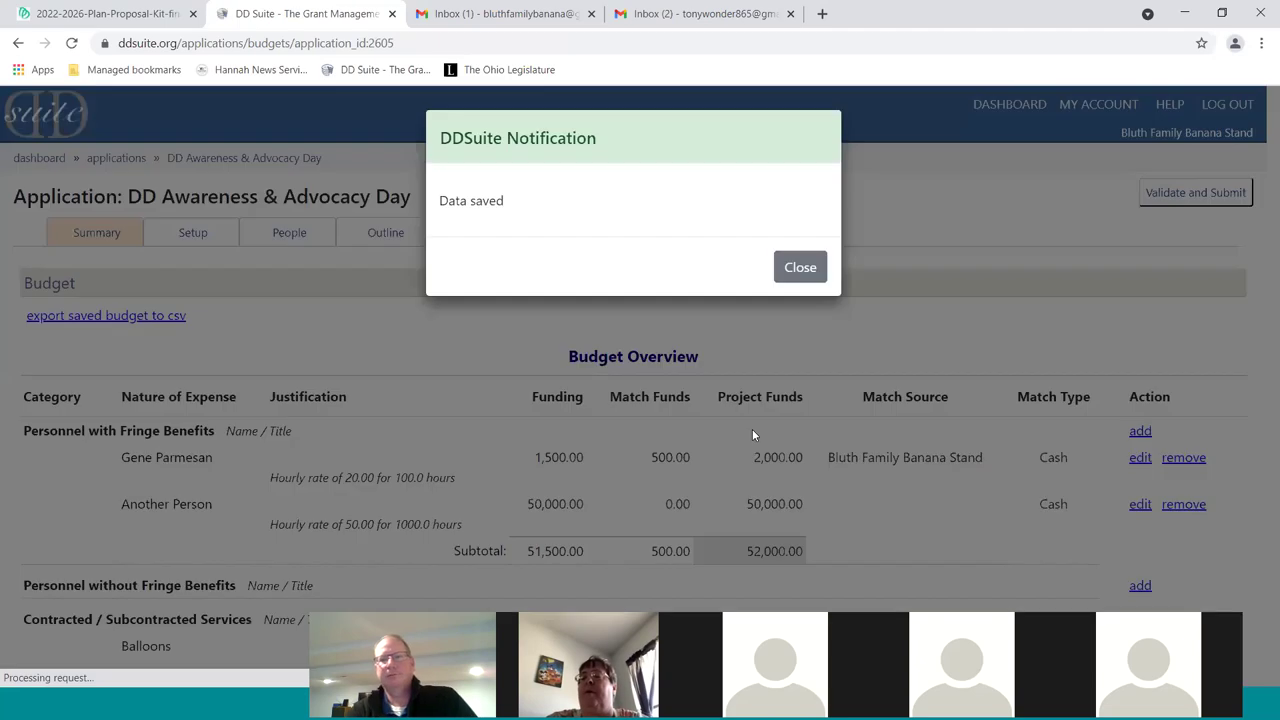
Dismiss the save notice, switch to the Work Plan, and begin a new objective
click(790, 263)
scroll(826, 294, down, 1)
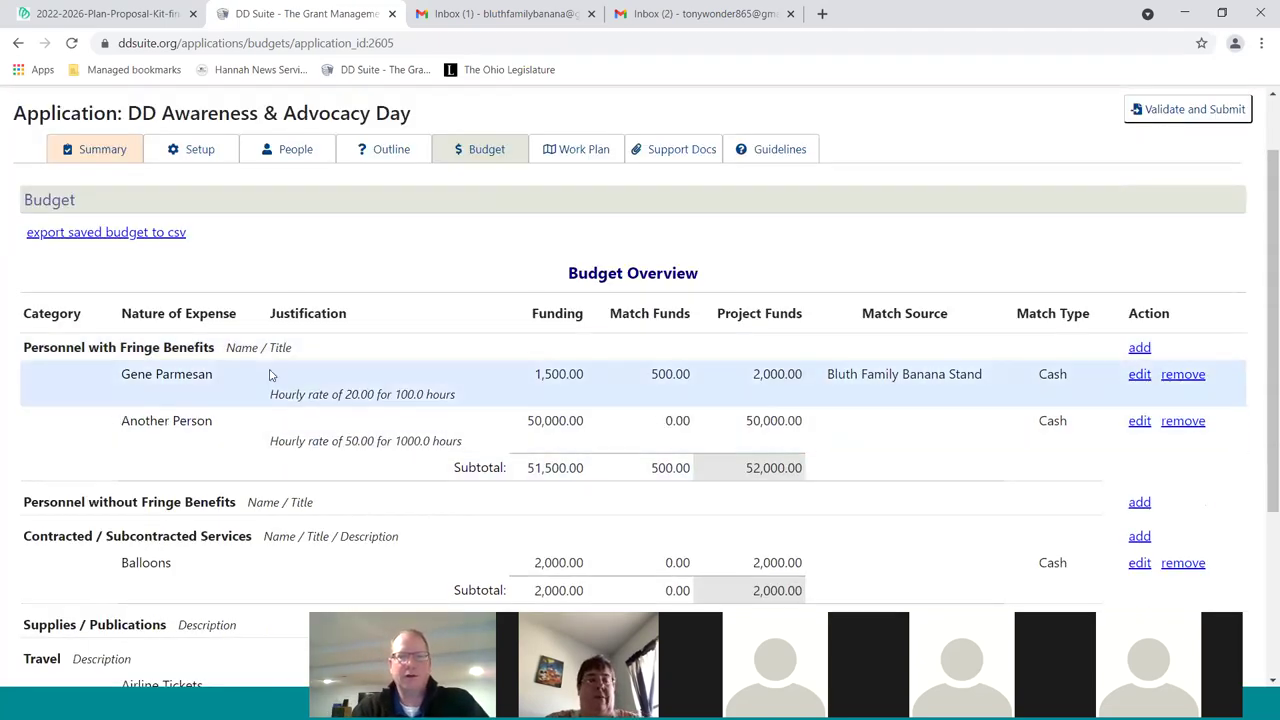
scroll(1014, 380, down, 1)
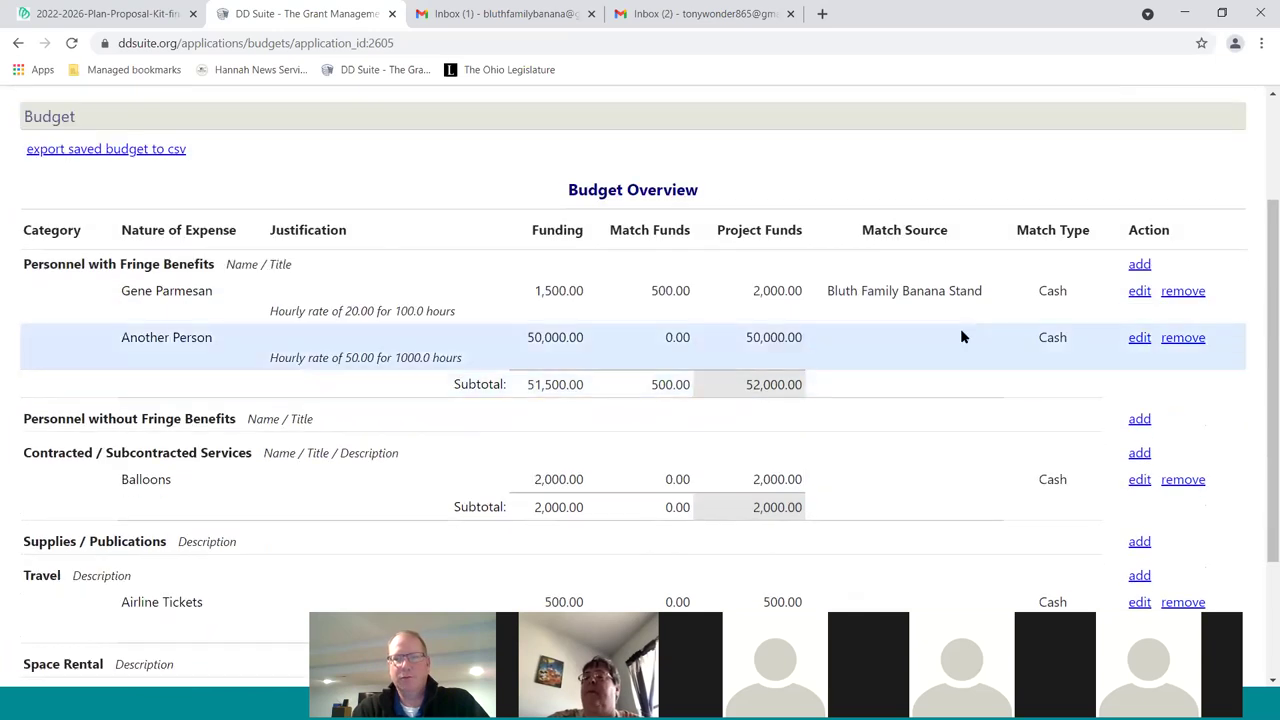
scroll(950, 400, down, 2)
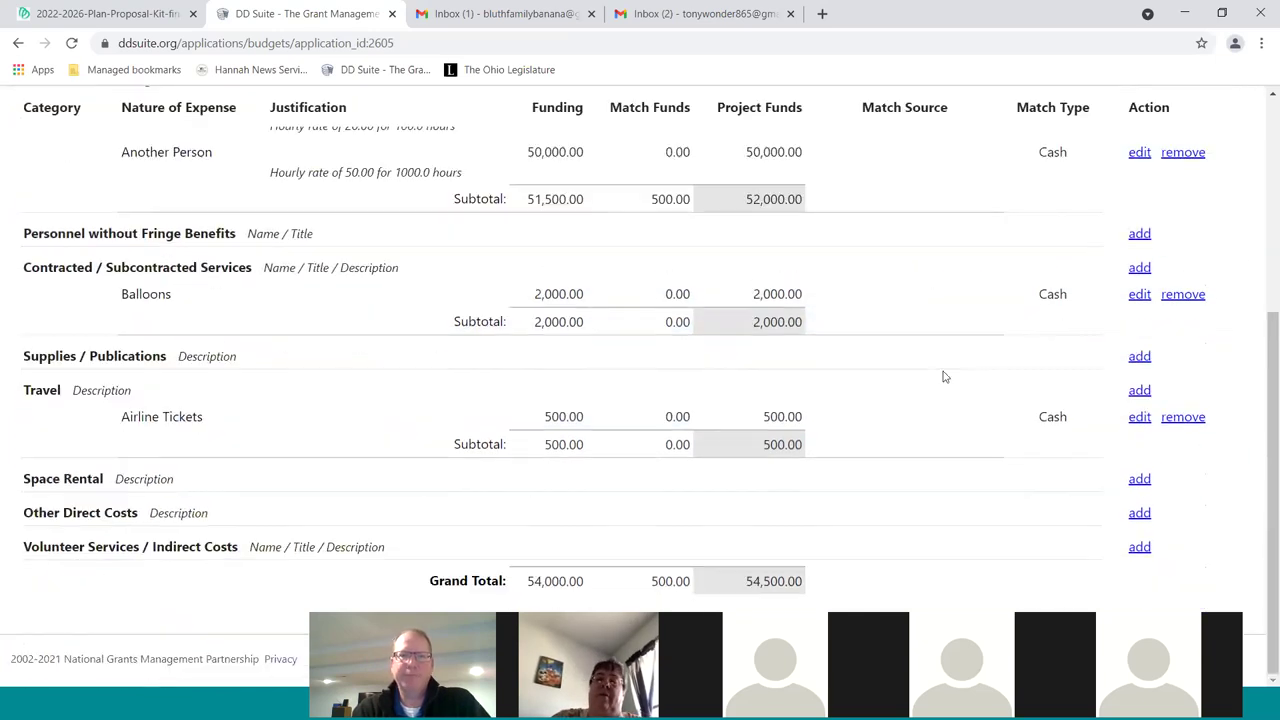
scroll(945, 373, up, 4)
click(586, 238)
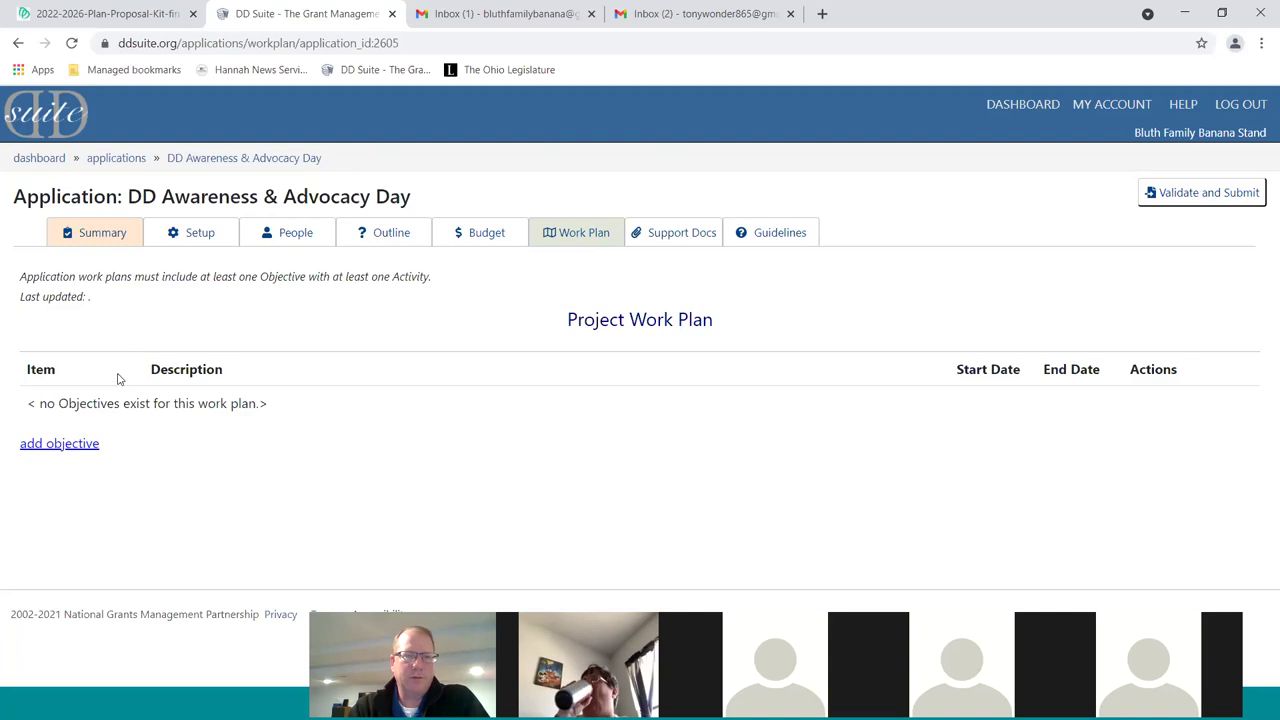
click(68, 446)
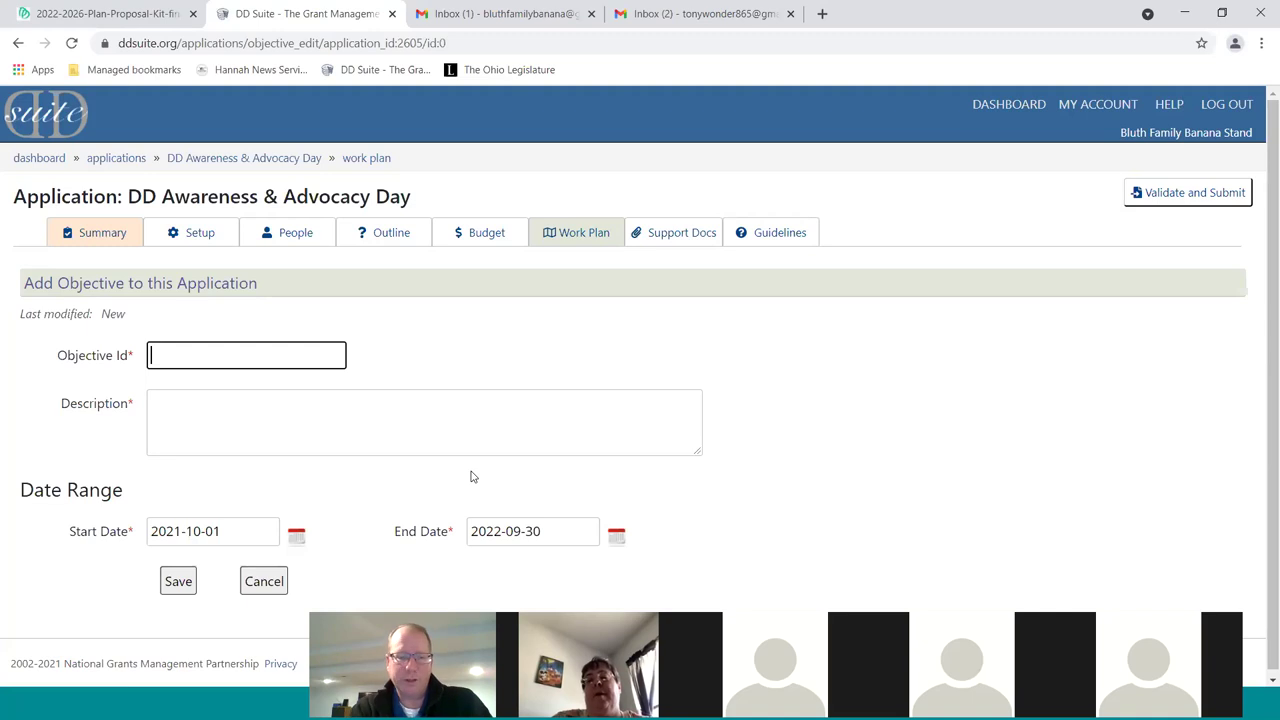
Enter Objective Id A with the description 'To plan the Day'
text(A)
key(Tab)
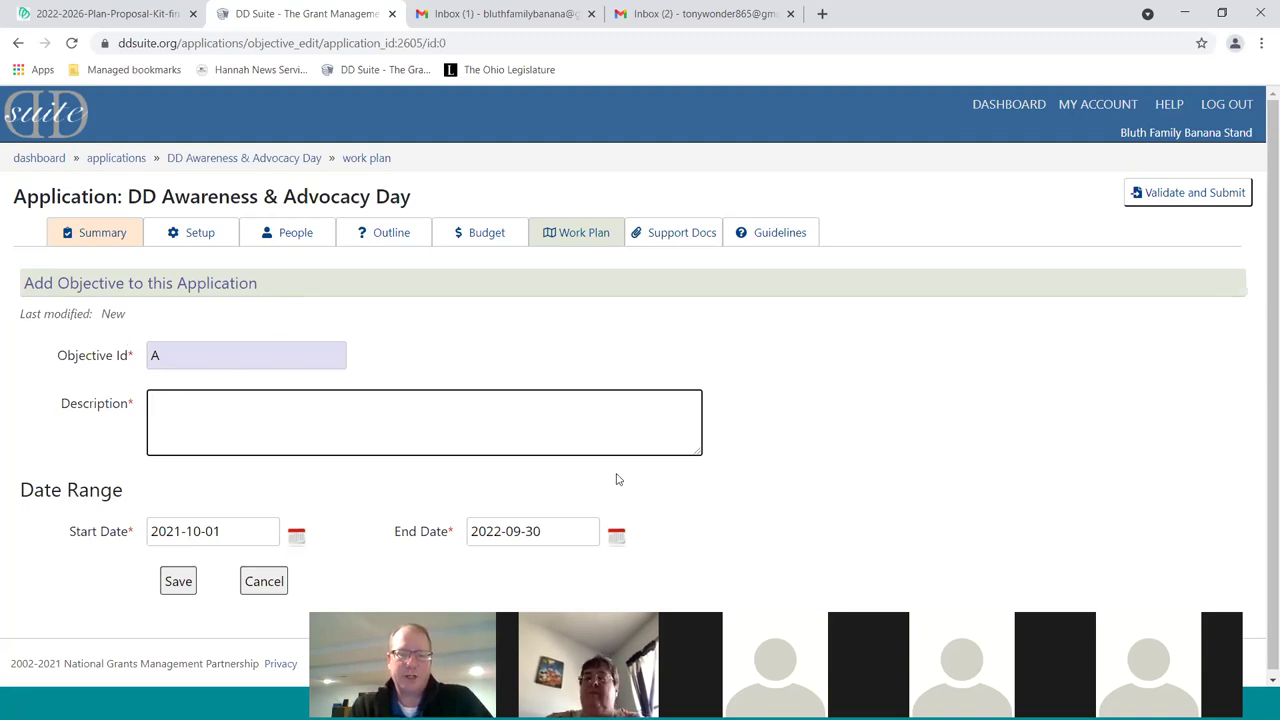
text(To conduct)
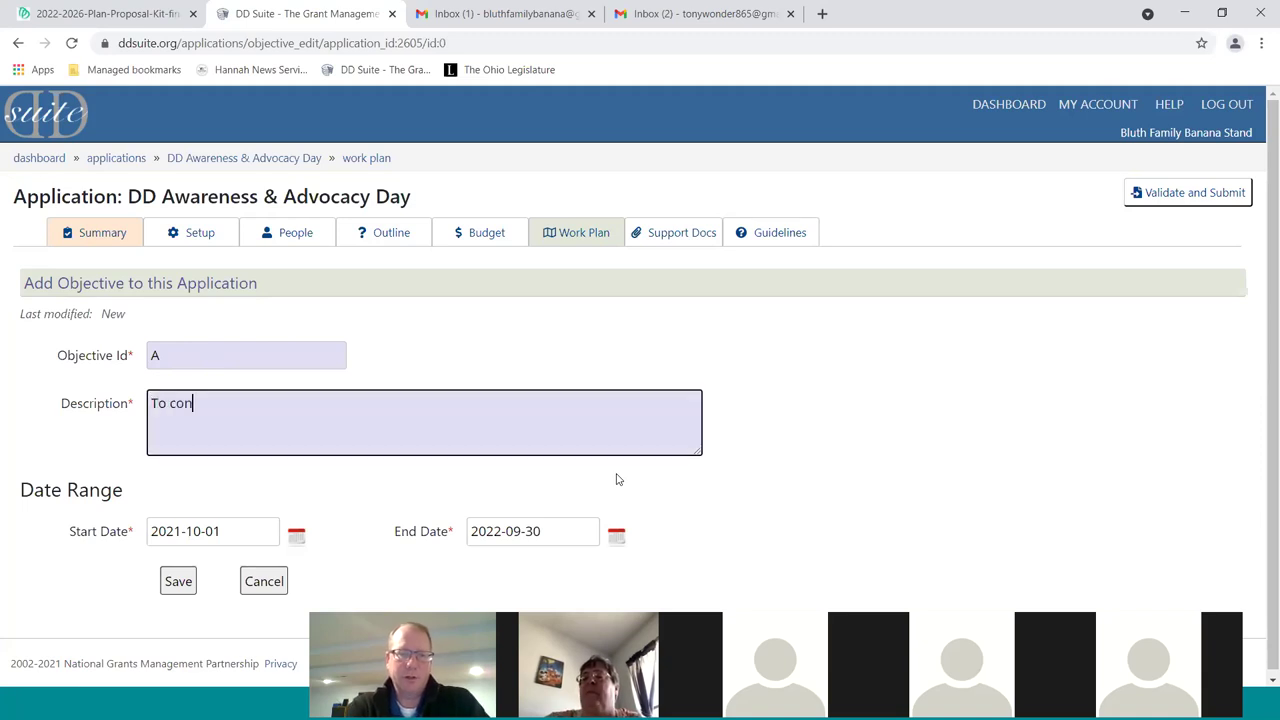
key(BackSpace)
key(BackSpace)
key(BackSpace)
key(BackSpace)
key(BackSpace)
key(BackSpace)
text(plan the Day)
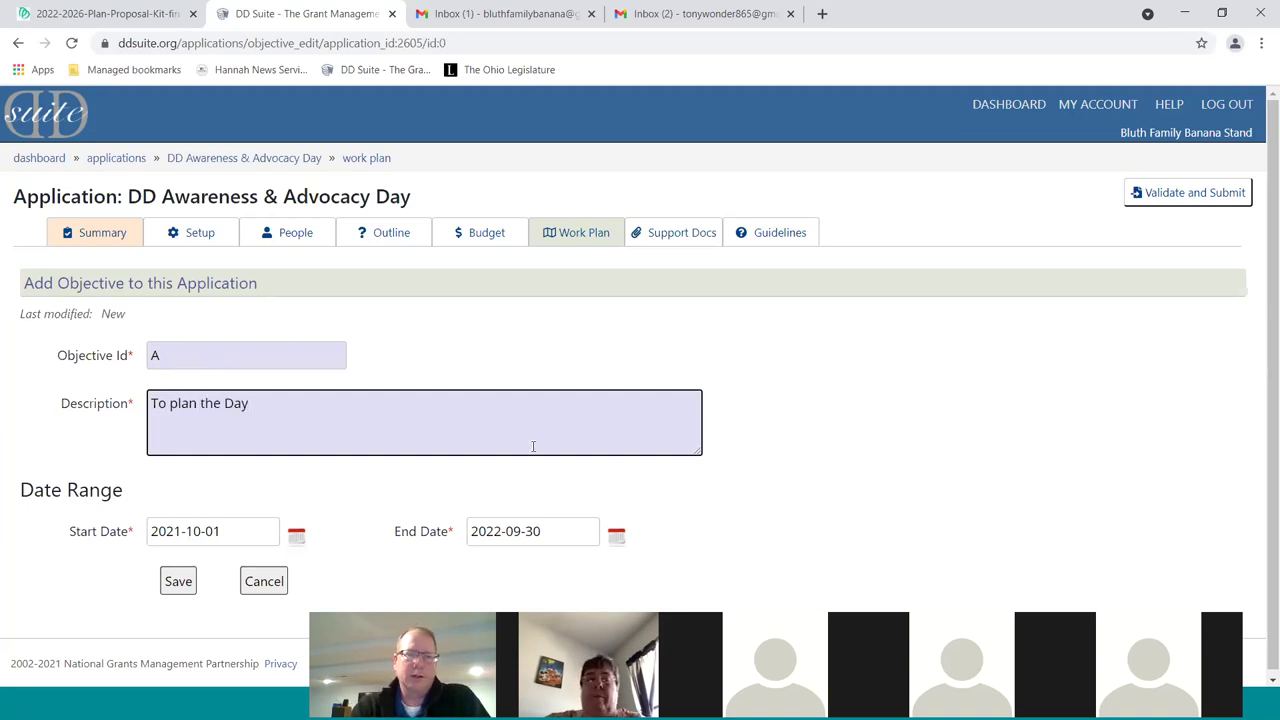
scroll(75, 450, down, 1)
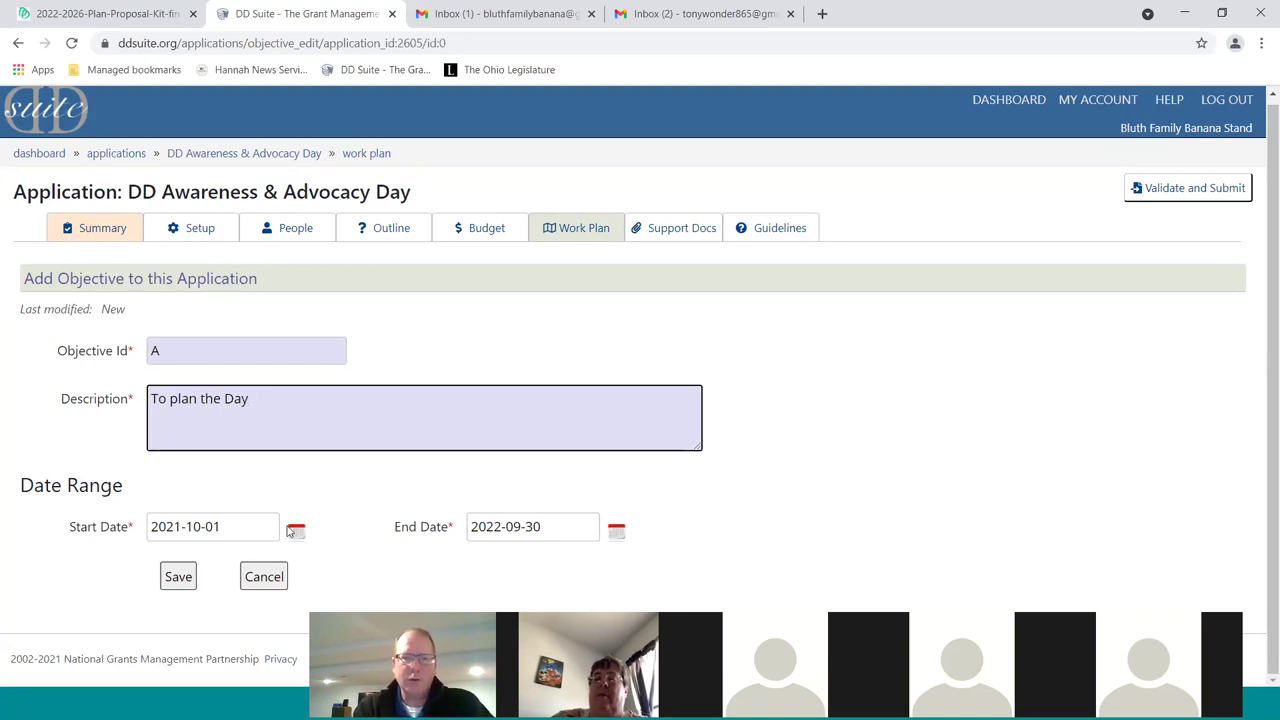
Set the objective's end date to 2022-02-28 and save it
click(616, 529)
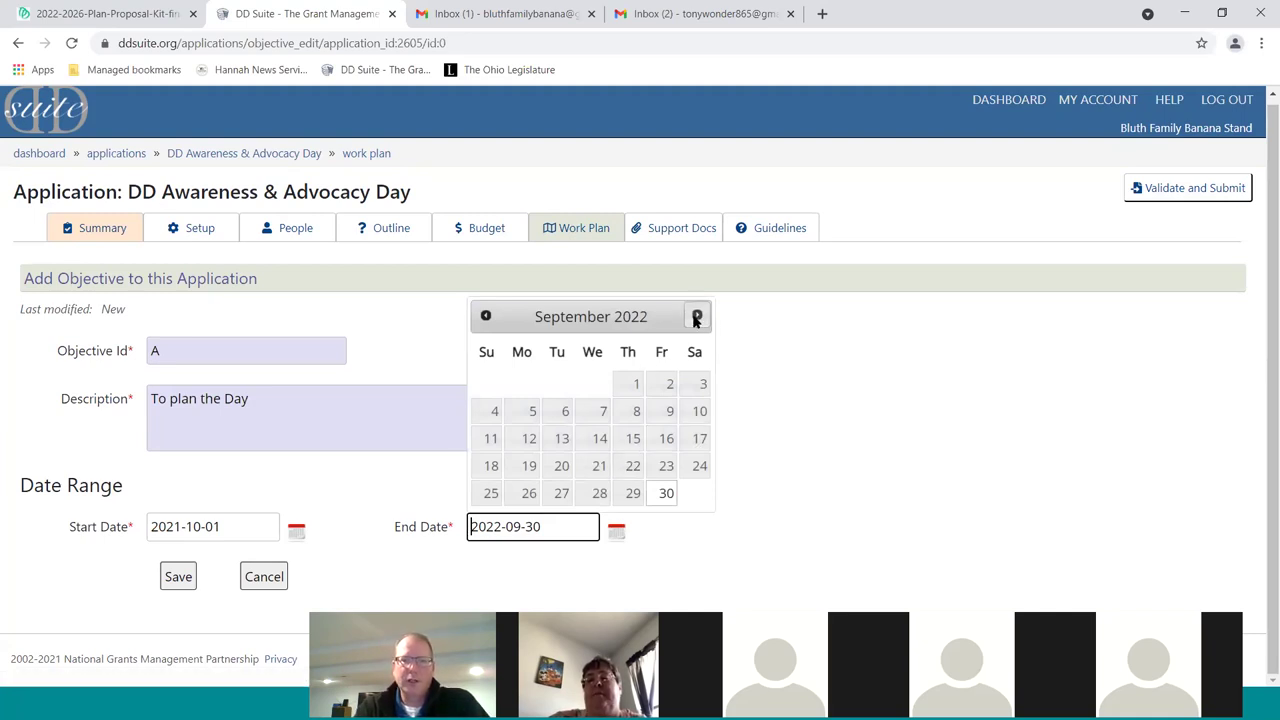
click(485, 316)
click(485, 316)
click(485, 316)
click(485, 316)
click(485, 316)
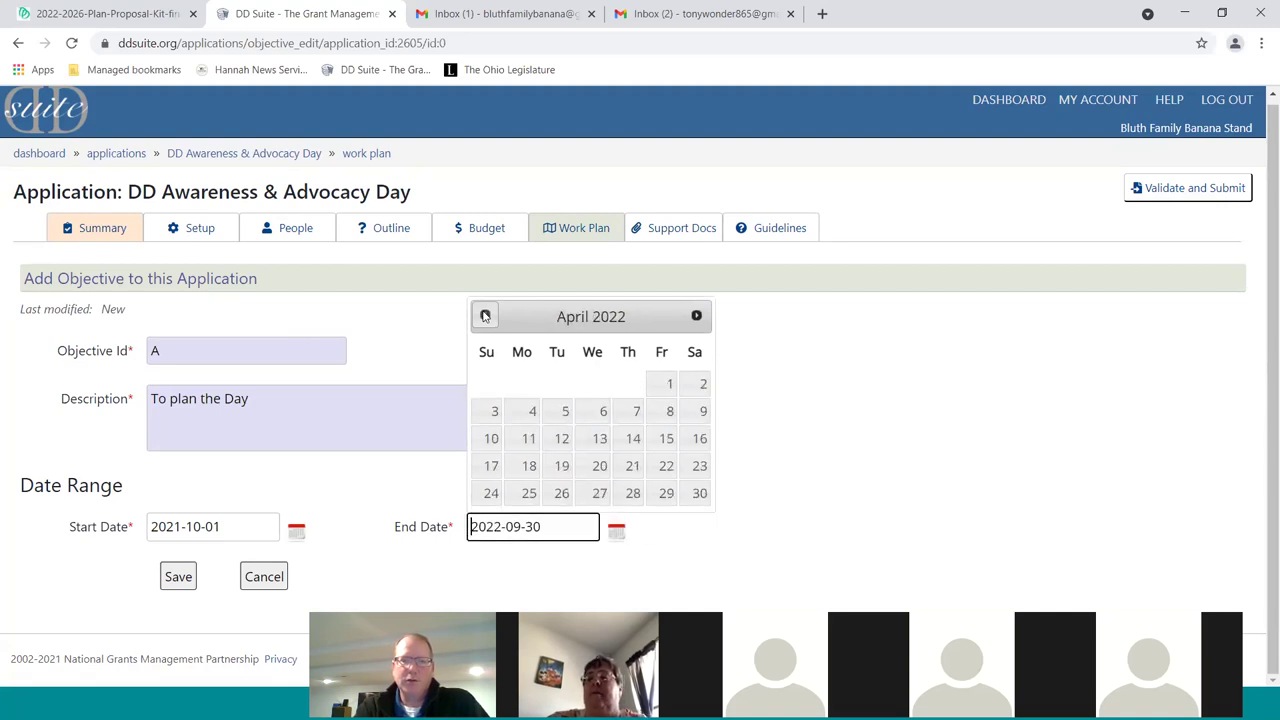
click(485, 316)
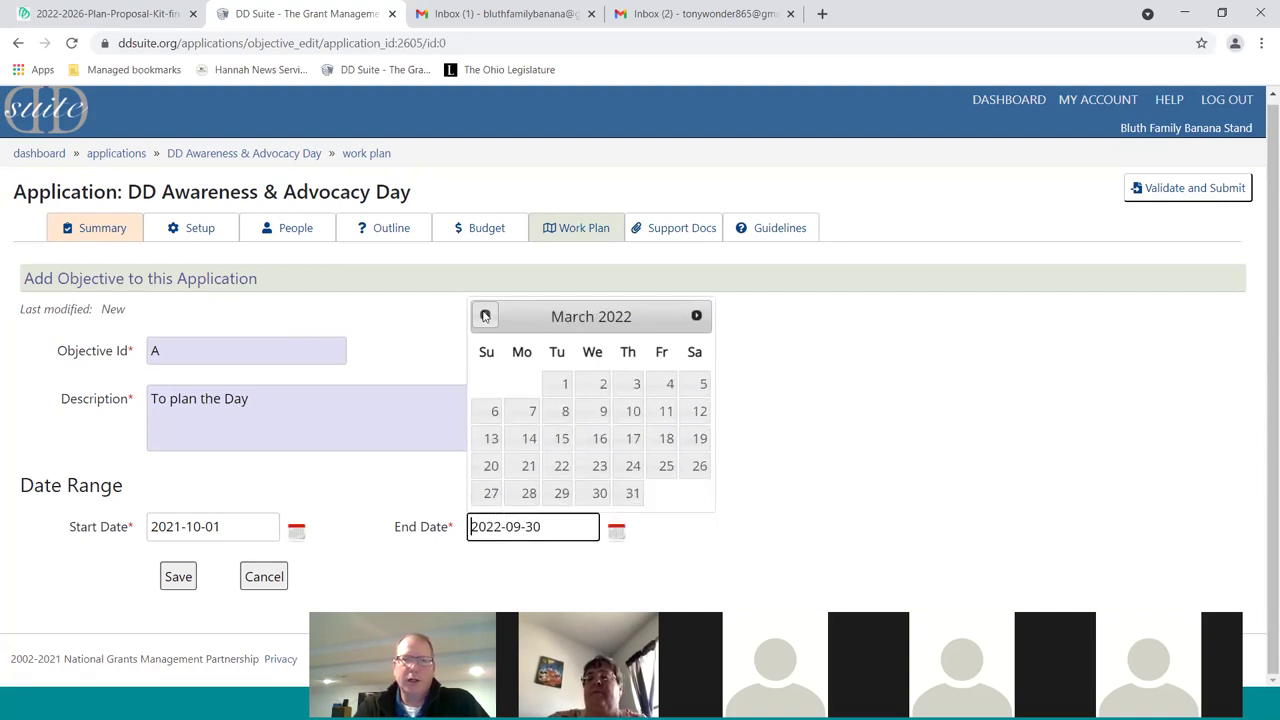
click(485, 316)
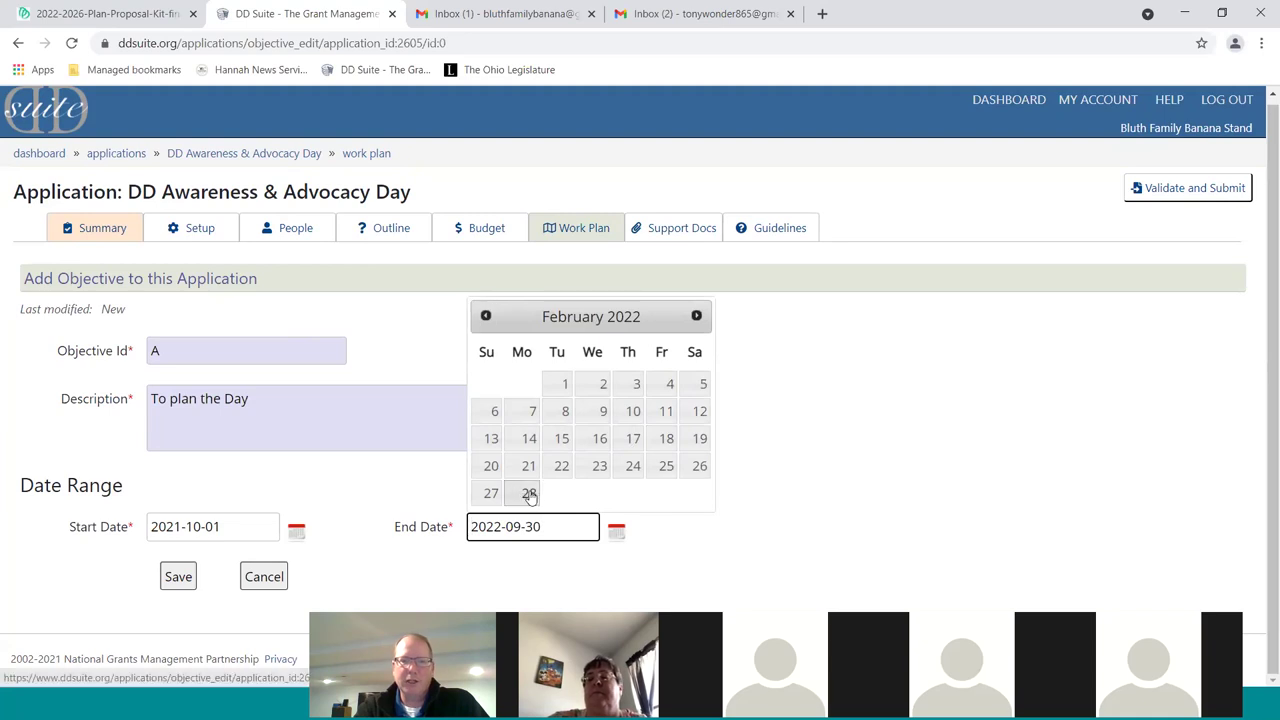
click(530, 493)
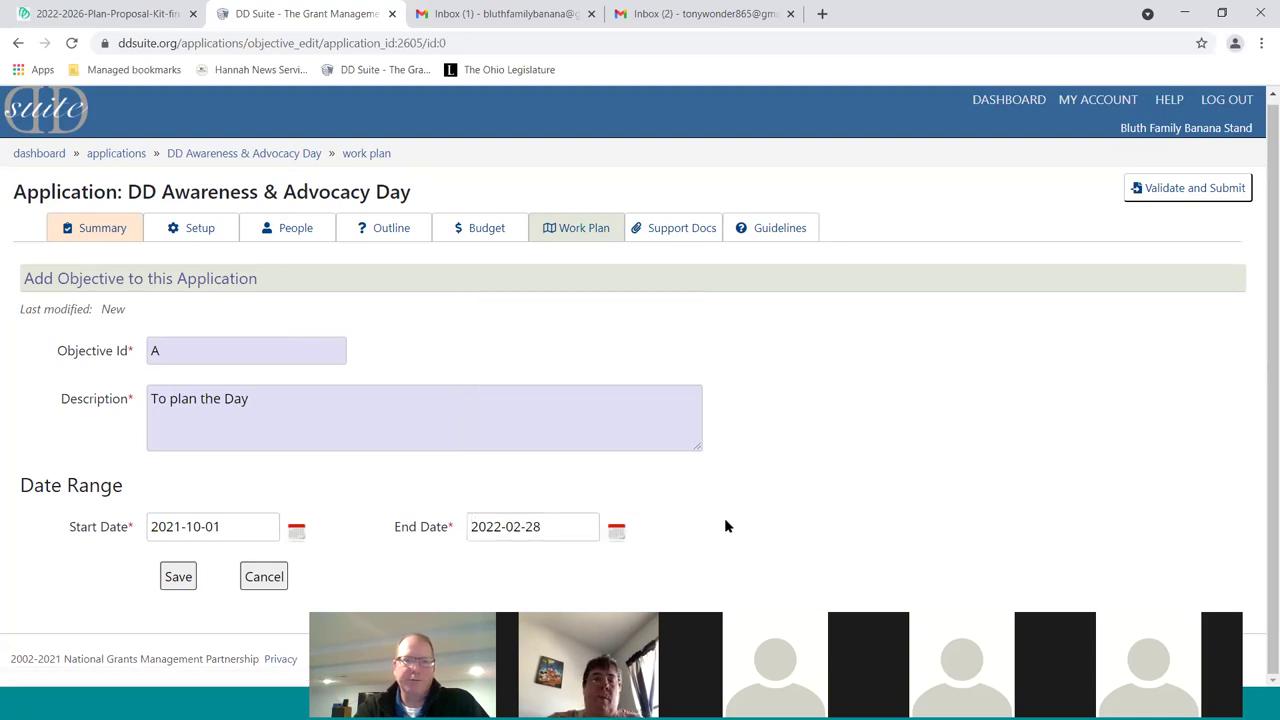
click(178, 577)
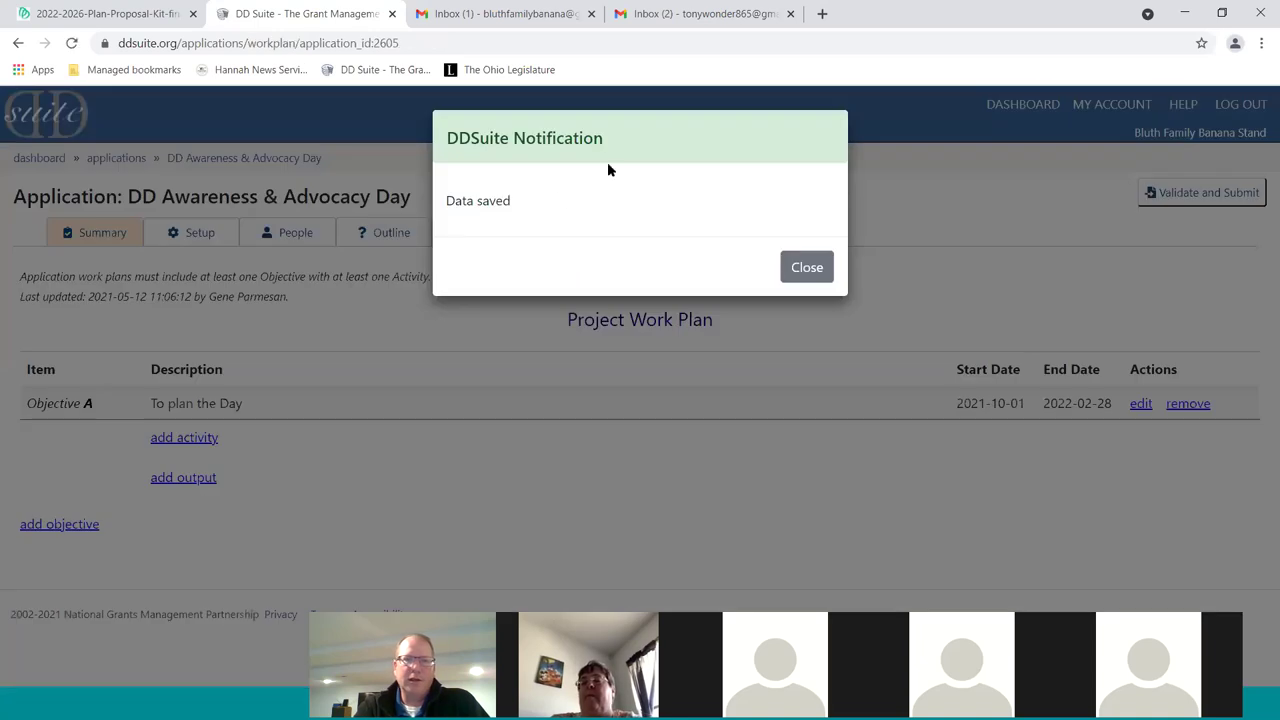
click(806, 269)
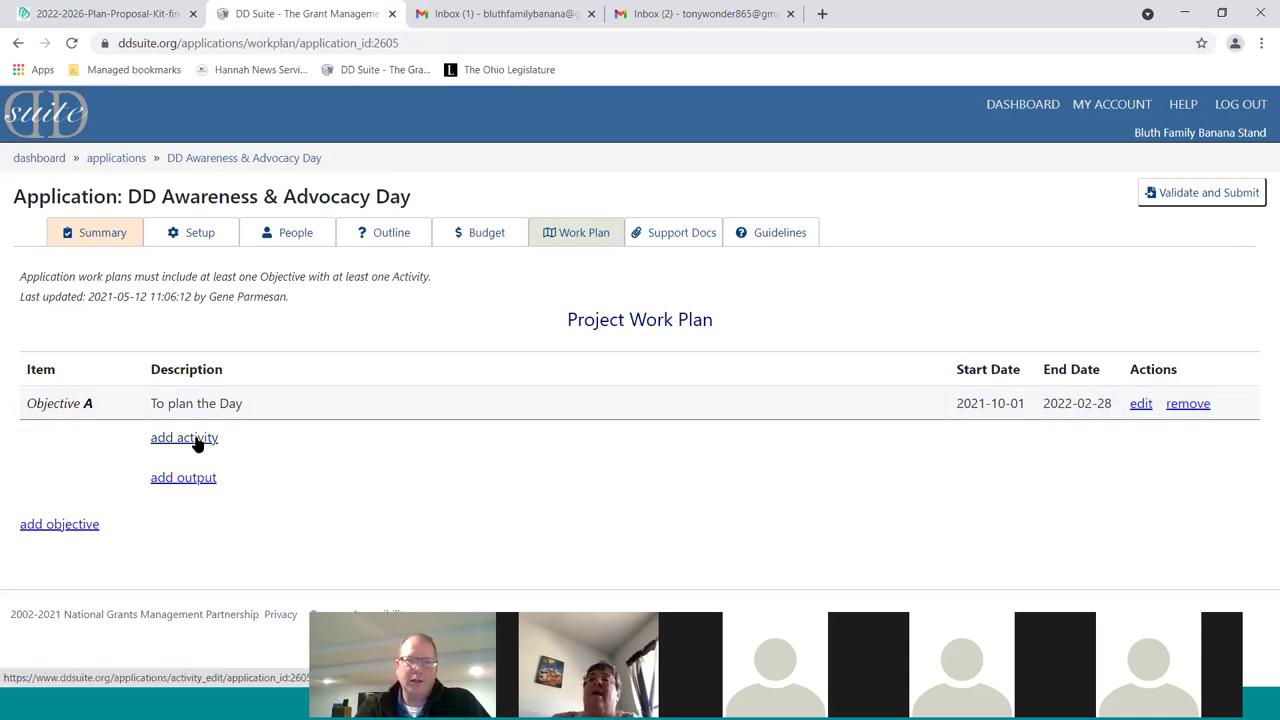
Start Activity 1 under Objective A, described 'Schedule 3 planning committee meetings'
click(197, 440)
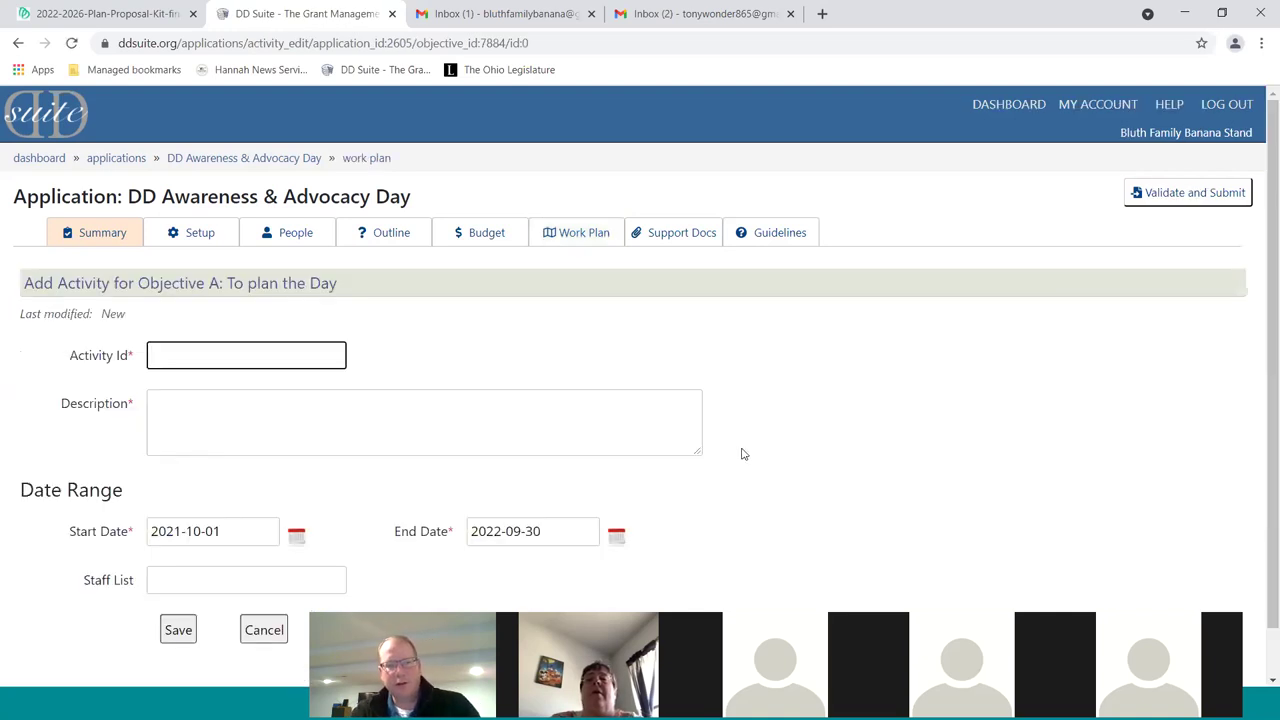
text(1)
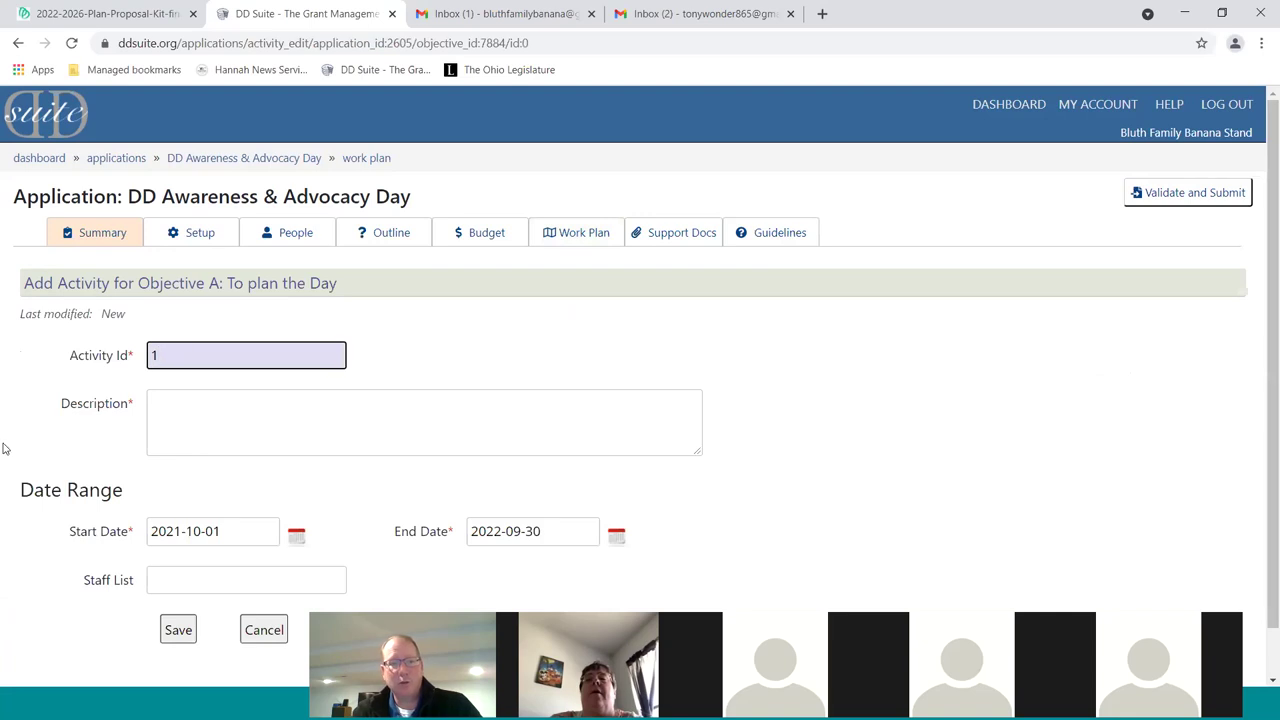
click(202, 401)
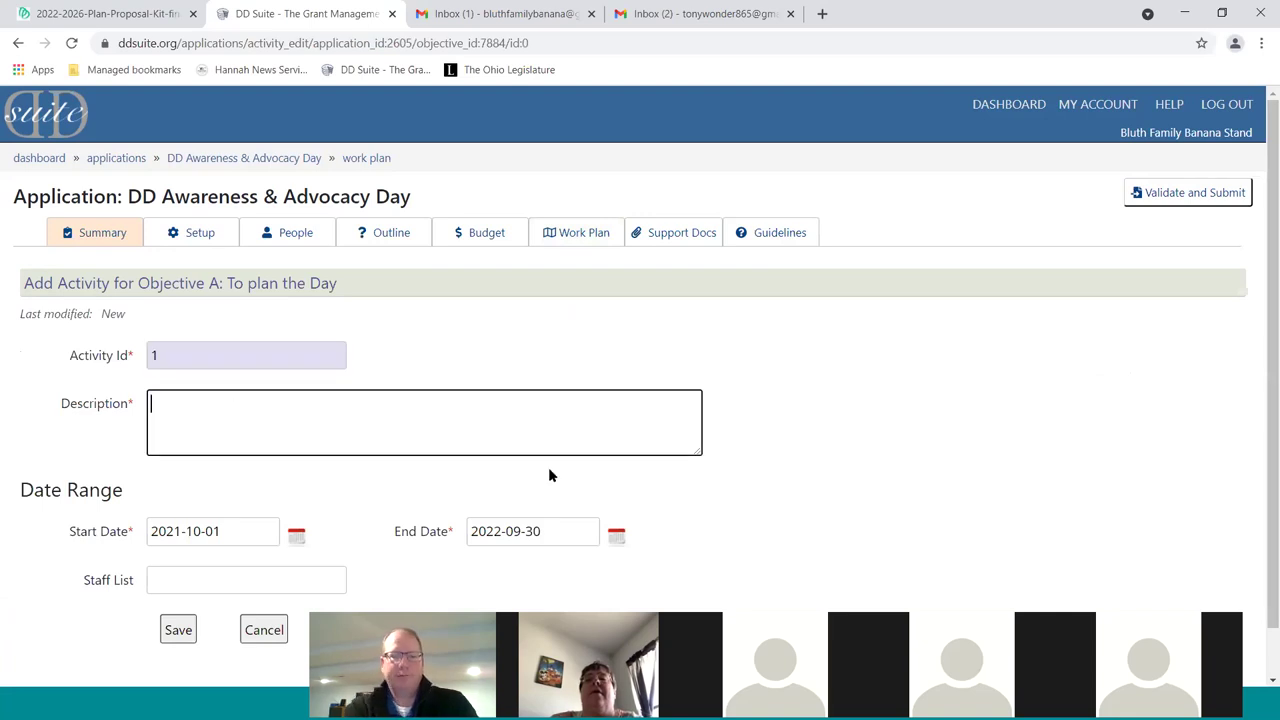
text(HScheudl)
key(BackSpace)
key(BackSpace)
key(BackSpace)
text(dule a planning committe)
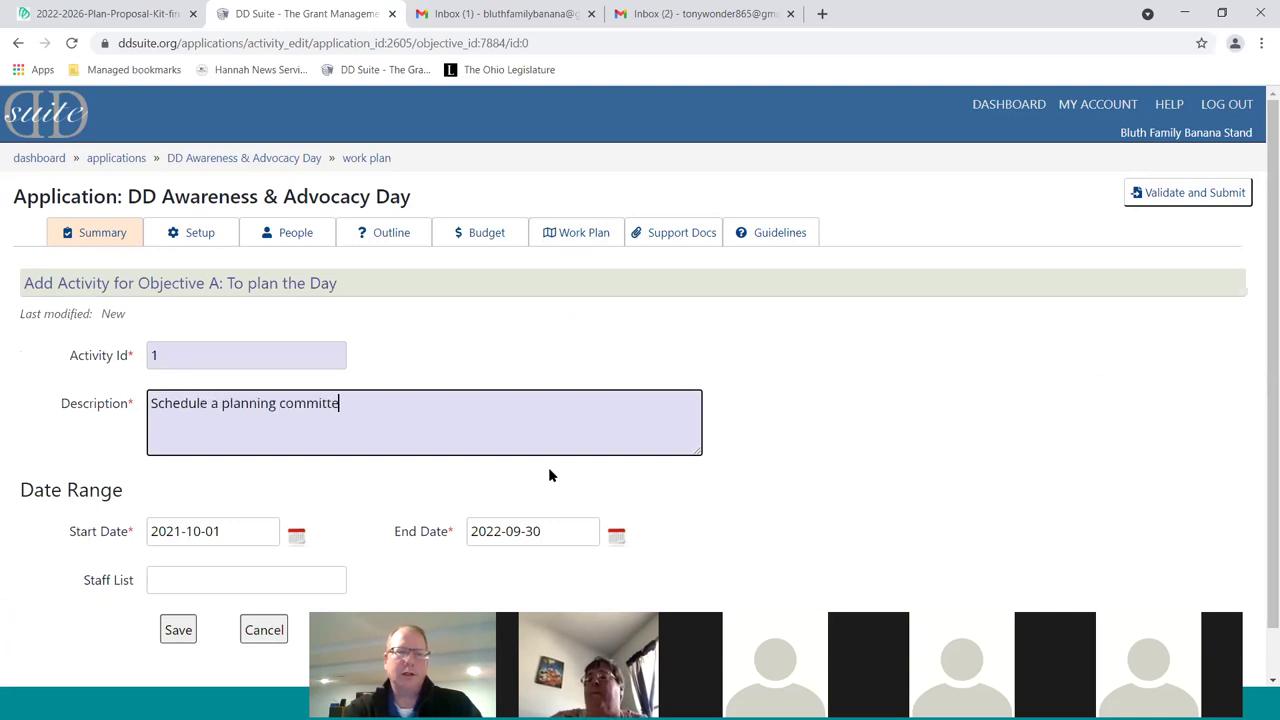
key(BackSpace)
key(BackSpace)
key(BackSpace)
key(BackSpace)
key(BackSpace)
key(BackSpace)
key(BackSpace)
key(BackSpace)
key(BackSpace)
key(BackSpace)
key(BackSpace)
key(BackSpace)
key(BackSpace)
key(BackSpace)
key(BackSpace)
key(BackSpace)
key(BackSpace)
key(BackSpace)
key(BackSpace)
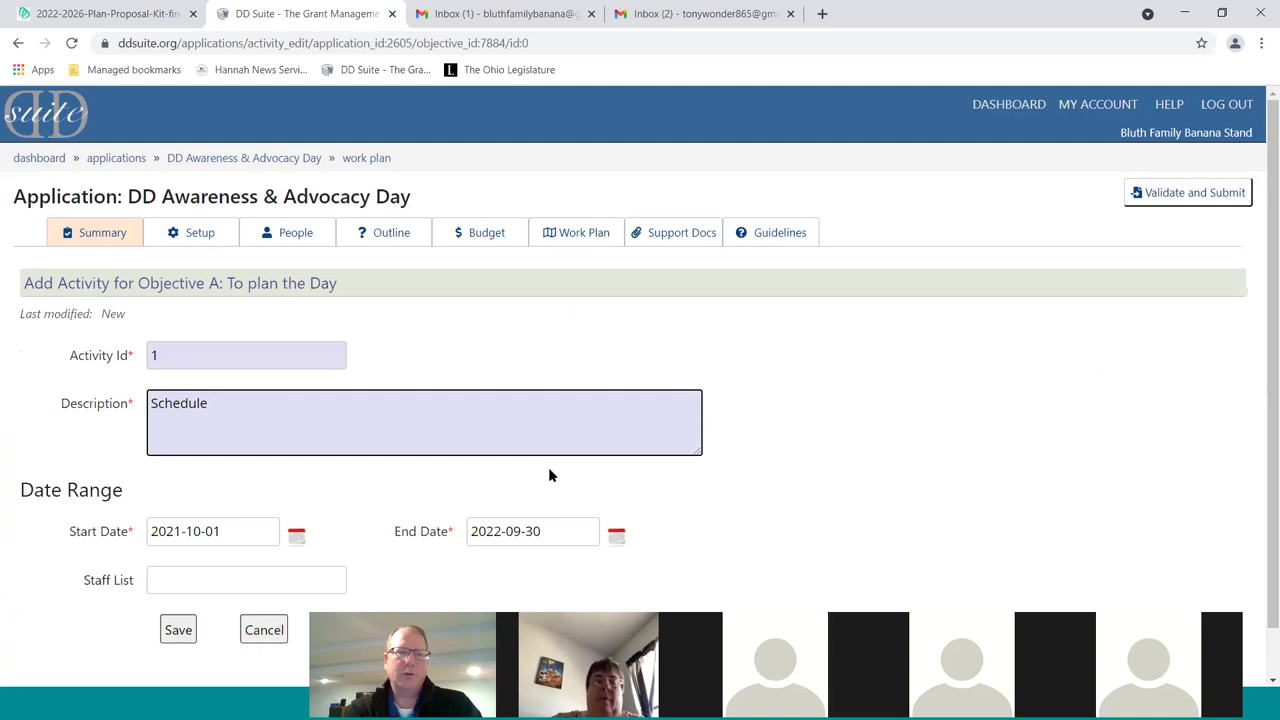
text(3 planning committee meetin)
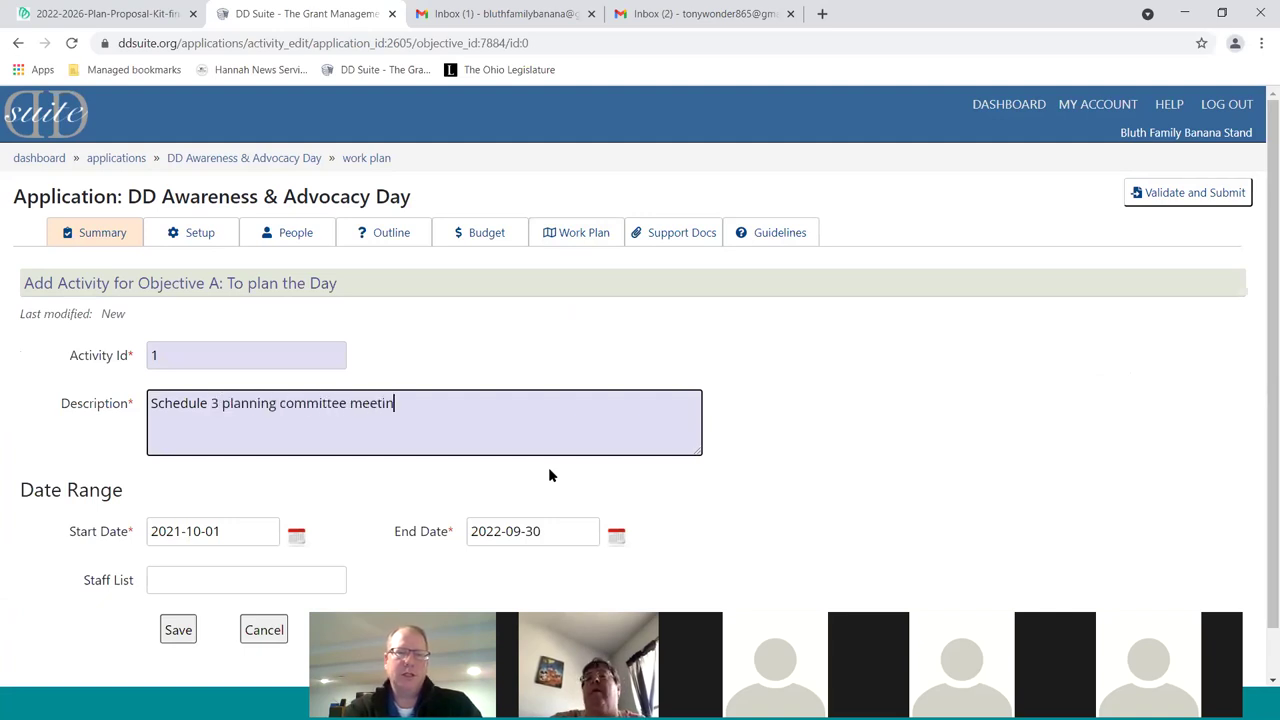
text(gs)
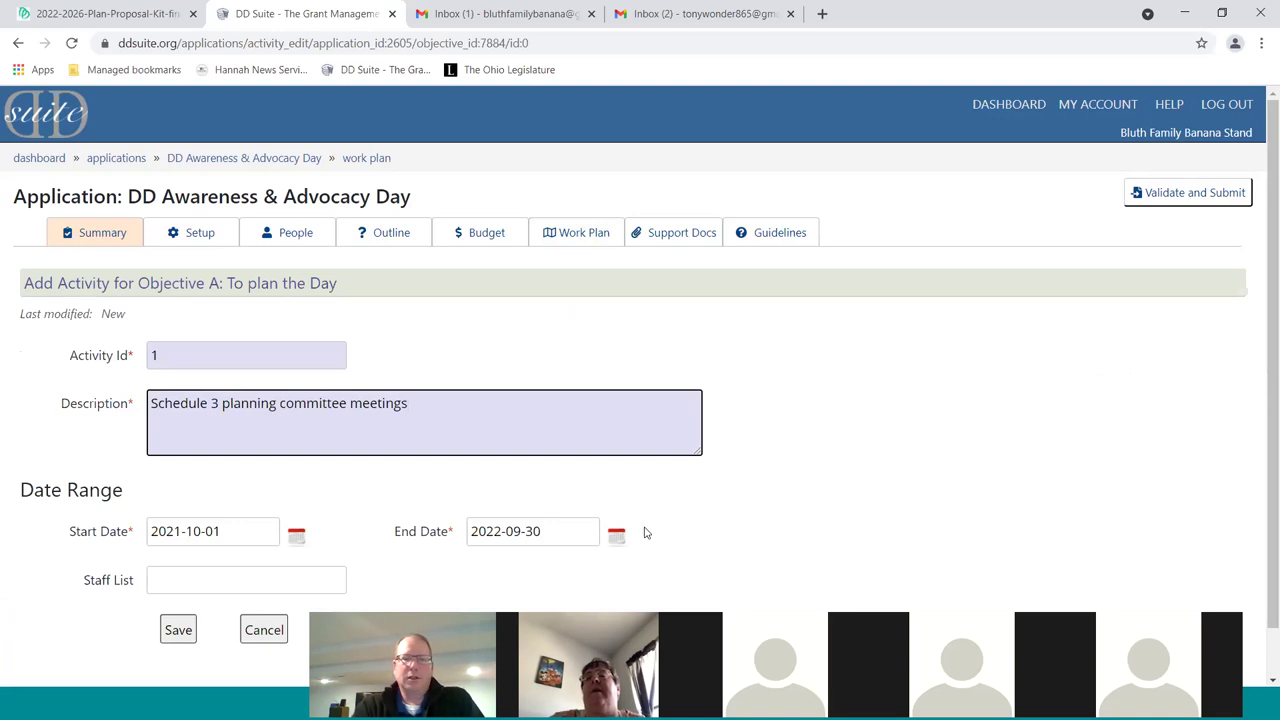
Set the activity's end date to 2022-01-31, assign a staff member, and save
click(616, 536)
click(489, 324)
click(489, 324)
click(489, 324)
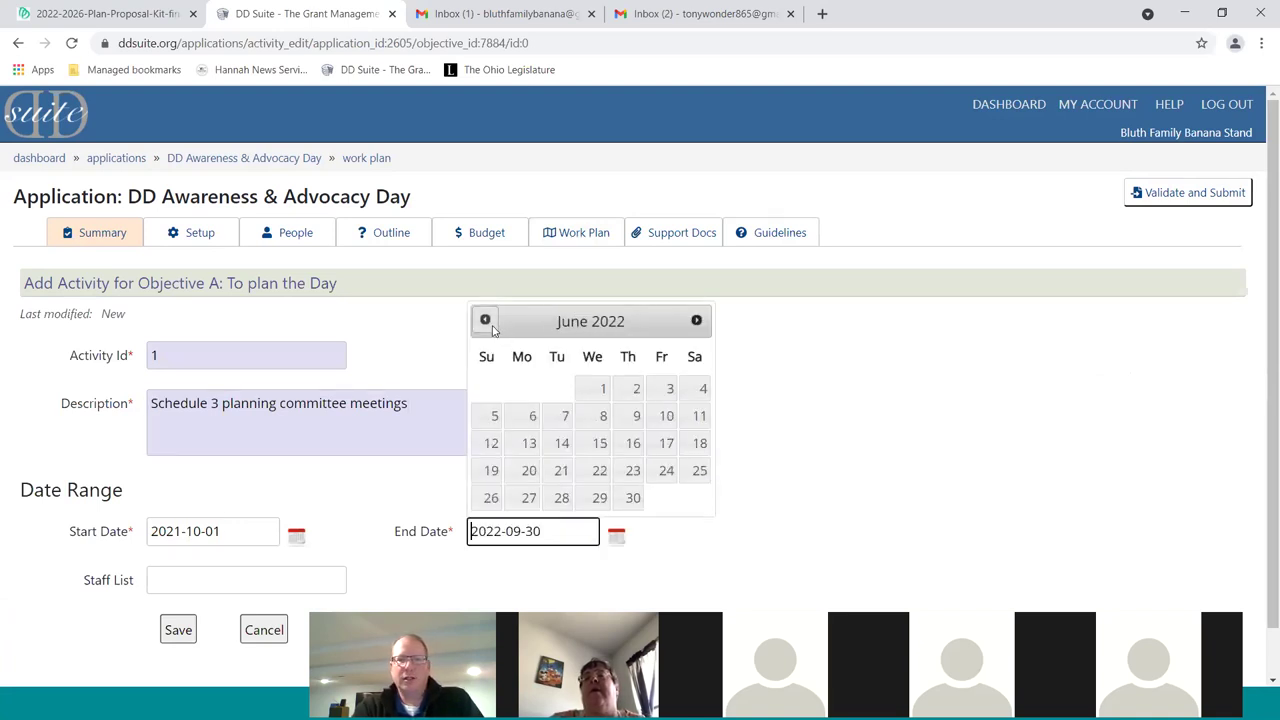
click(489, 324)
click(489, 324)
click(489, 324)
click(489, 324)
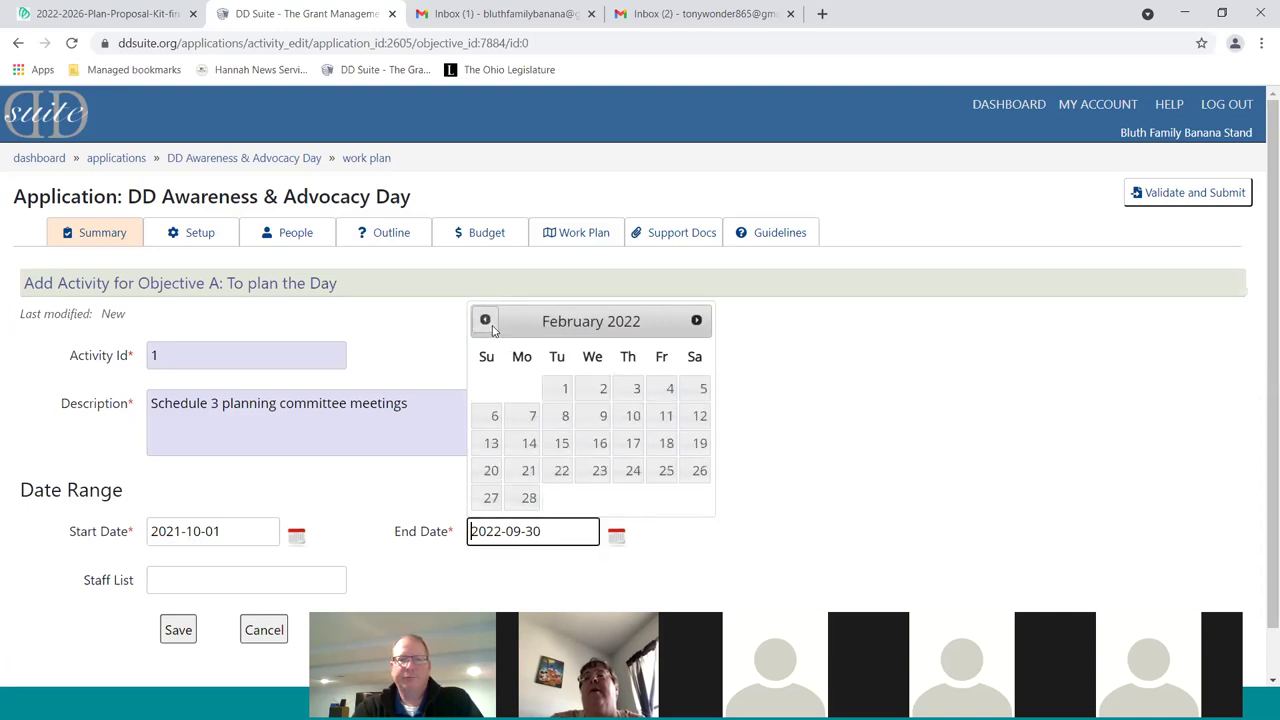
click(489, 324)
click(528, 525)
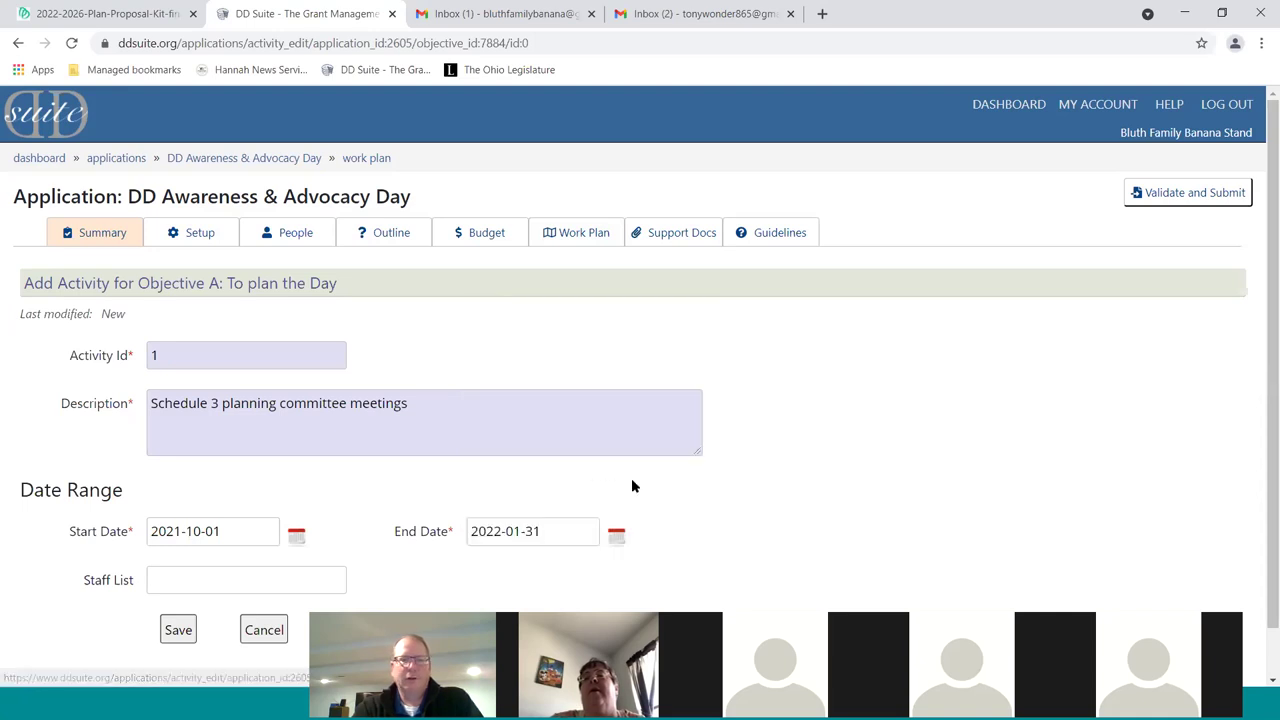
scroll(666, 491, down, 1)
click(270, 528)
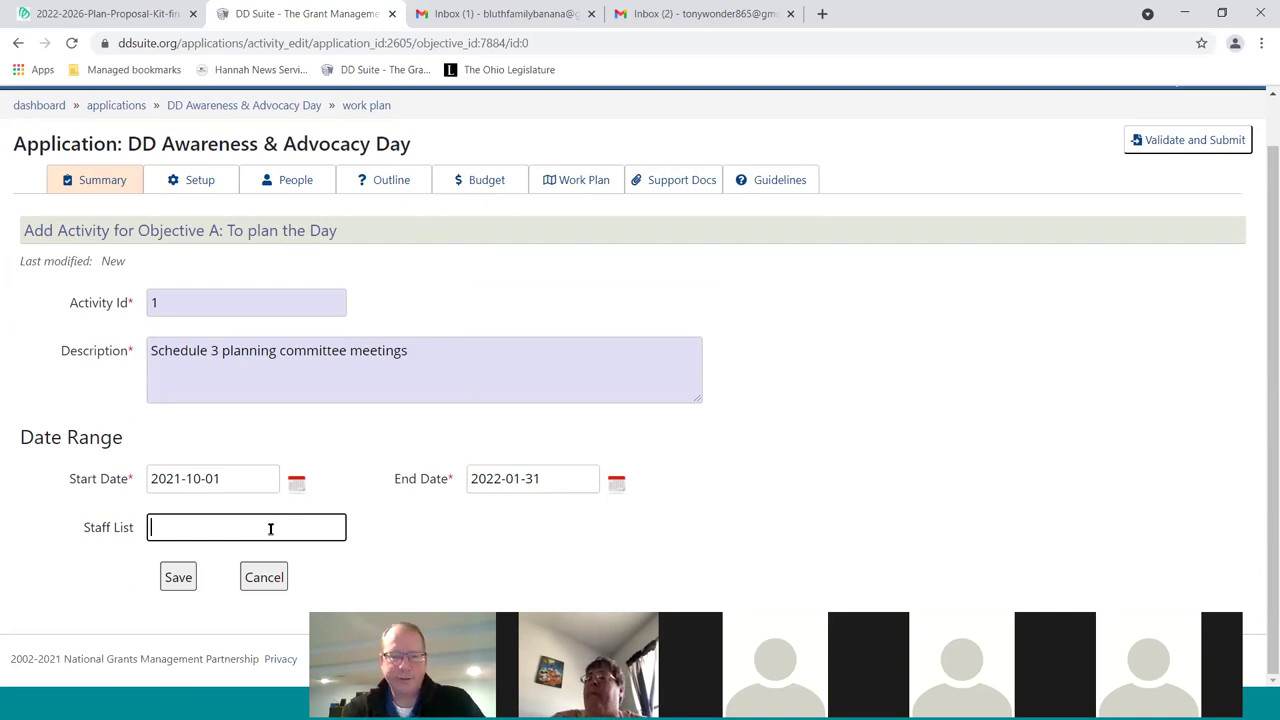
text(Gene Parm)
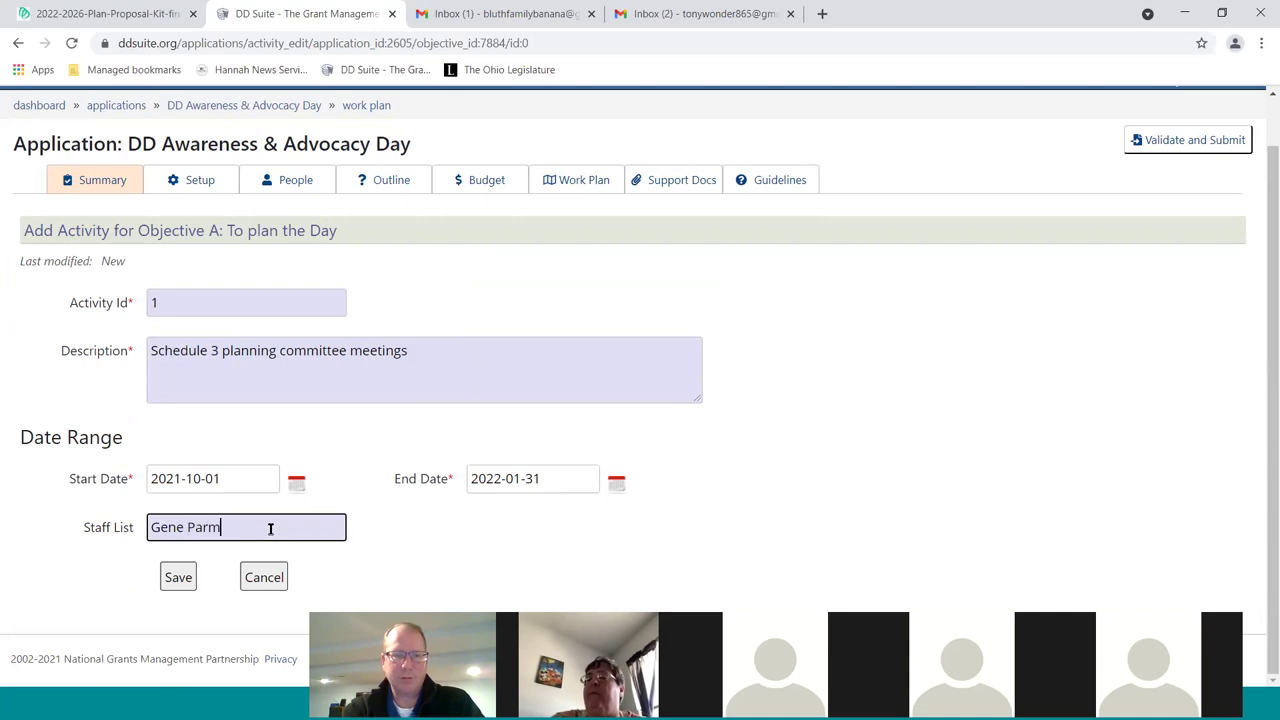
text(esan)
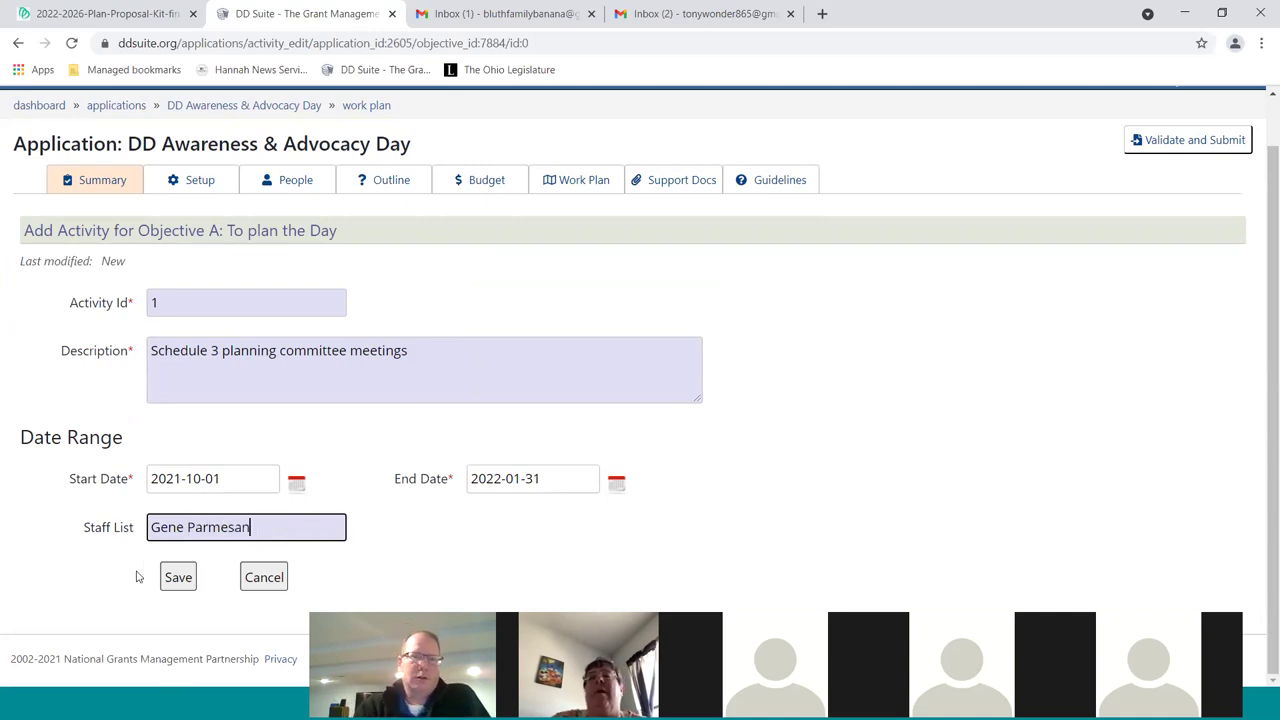
click(167, 580)
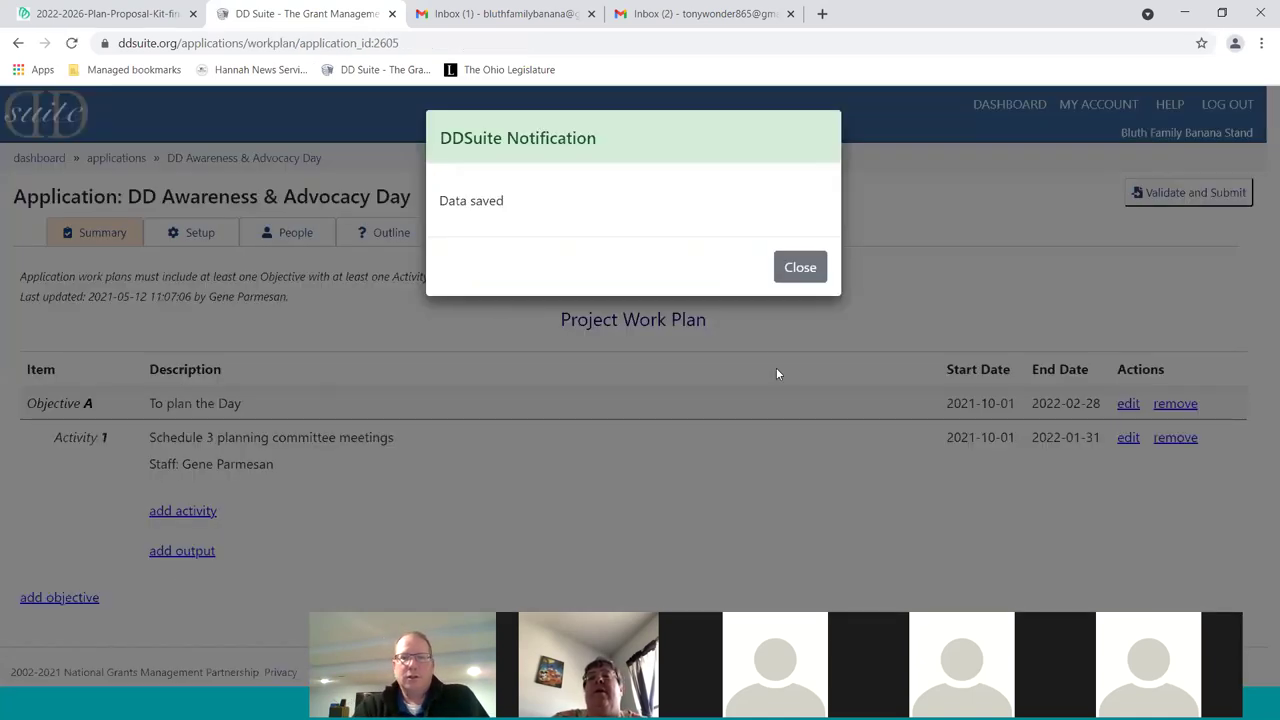
click(799, 274)
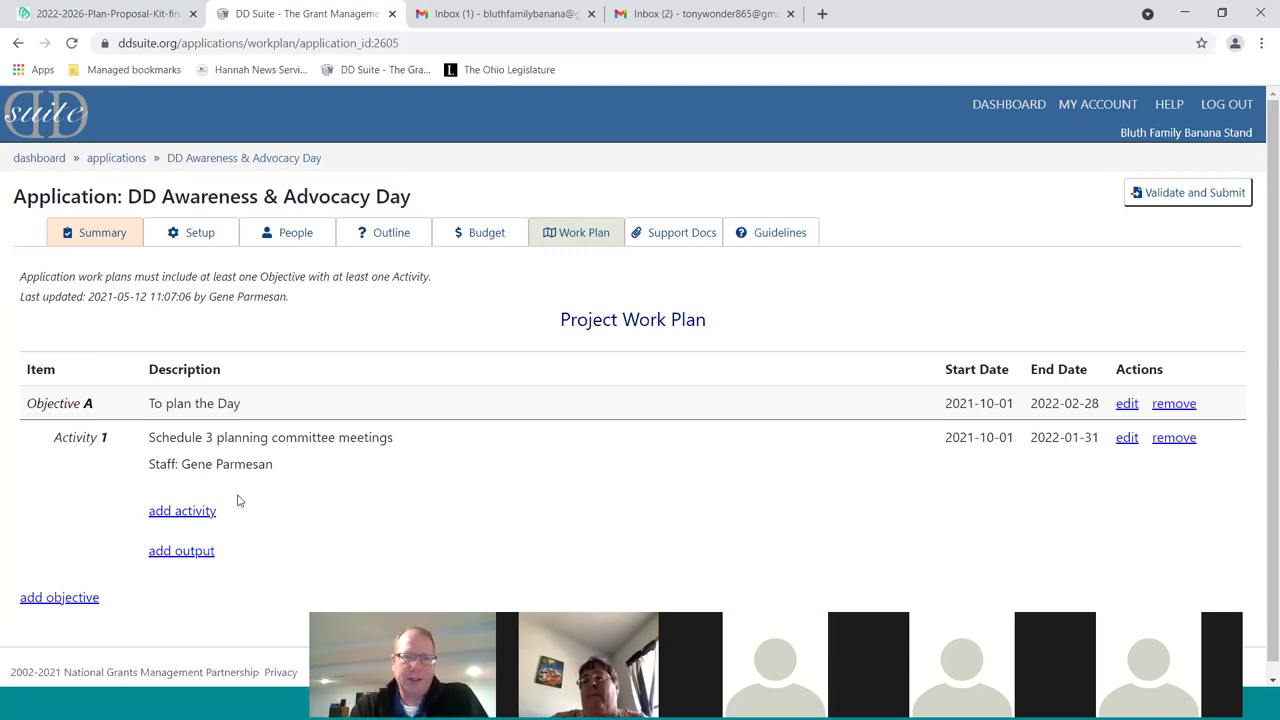
Scroll down the Project Work Plan to reach the add objective link
scroll(243, 500, down, 1)
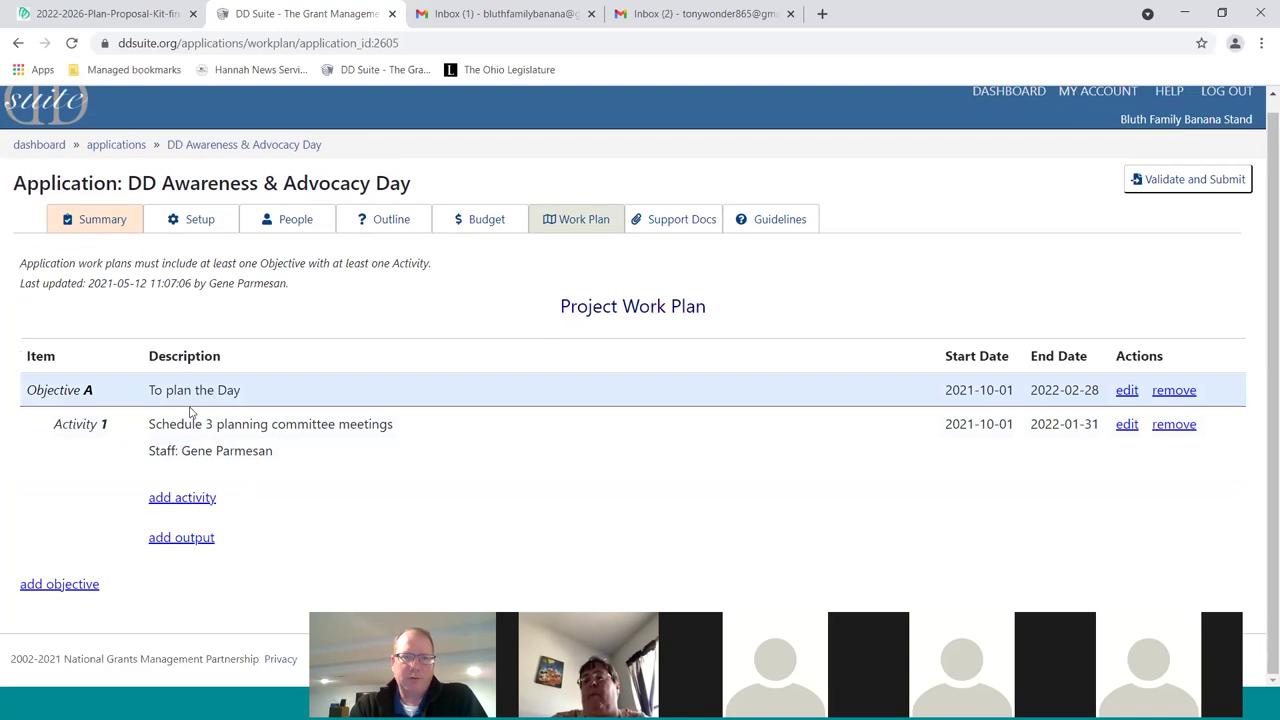
Start a new objective with Id B, described 'Schedule Legislative Visits'
click(64, 585)
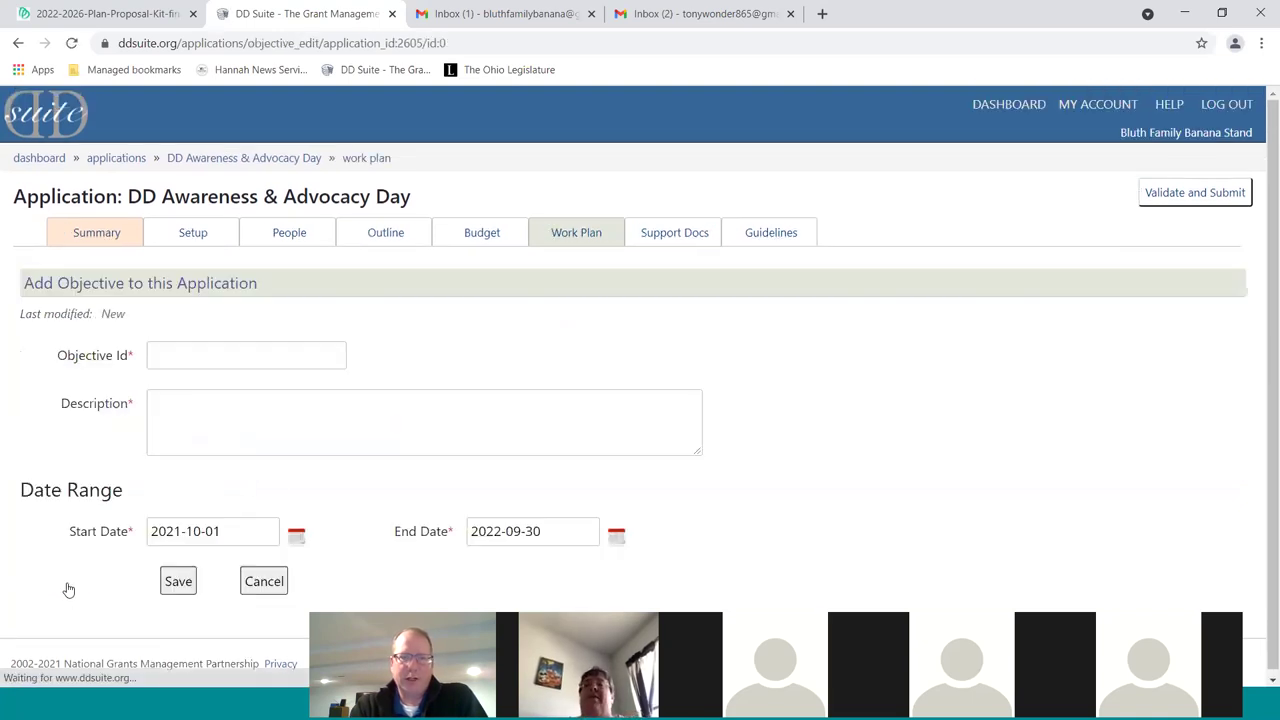
text(B)
key(Tab)
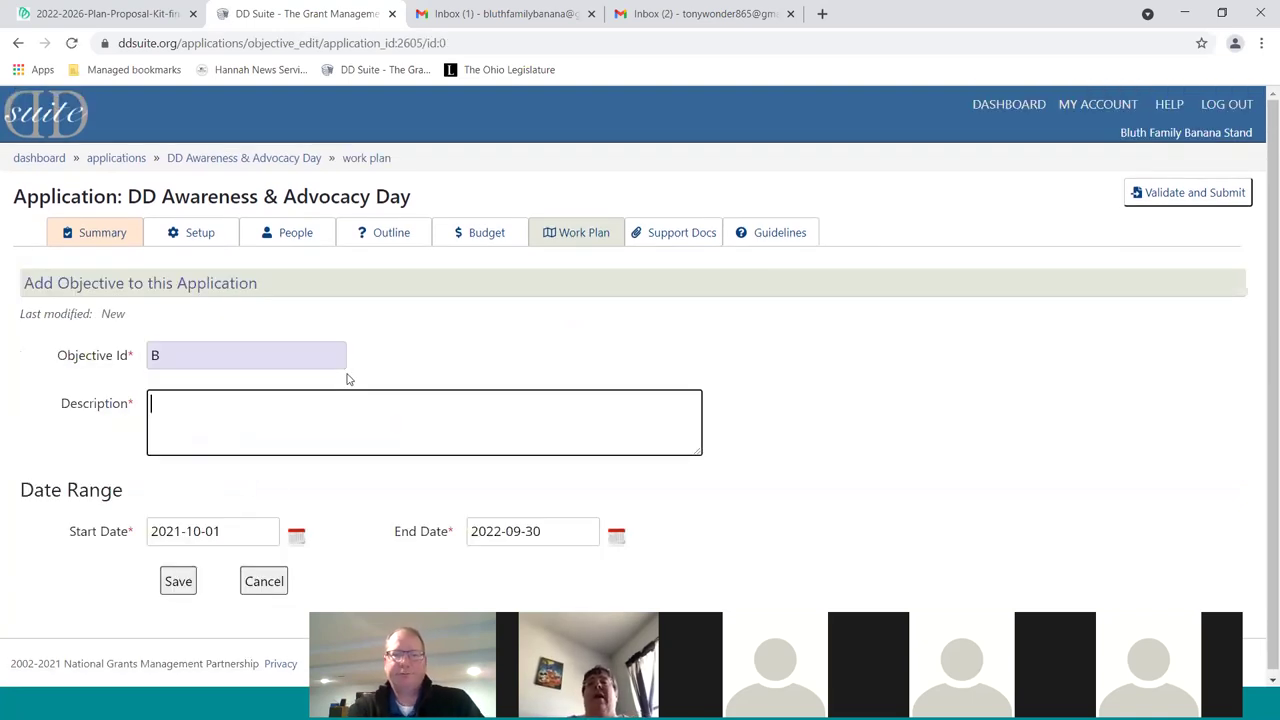
text(Schedule Legislative Visits)
Set Objective B's end date to March 1, 2022
click(616, 537)
click(699, 321)
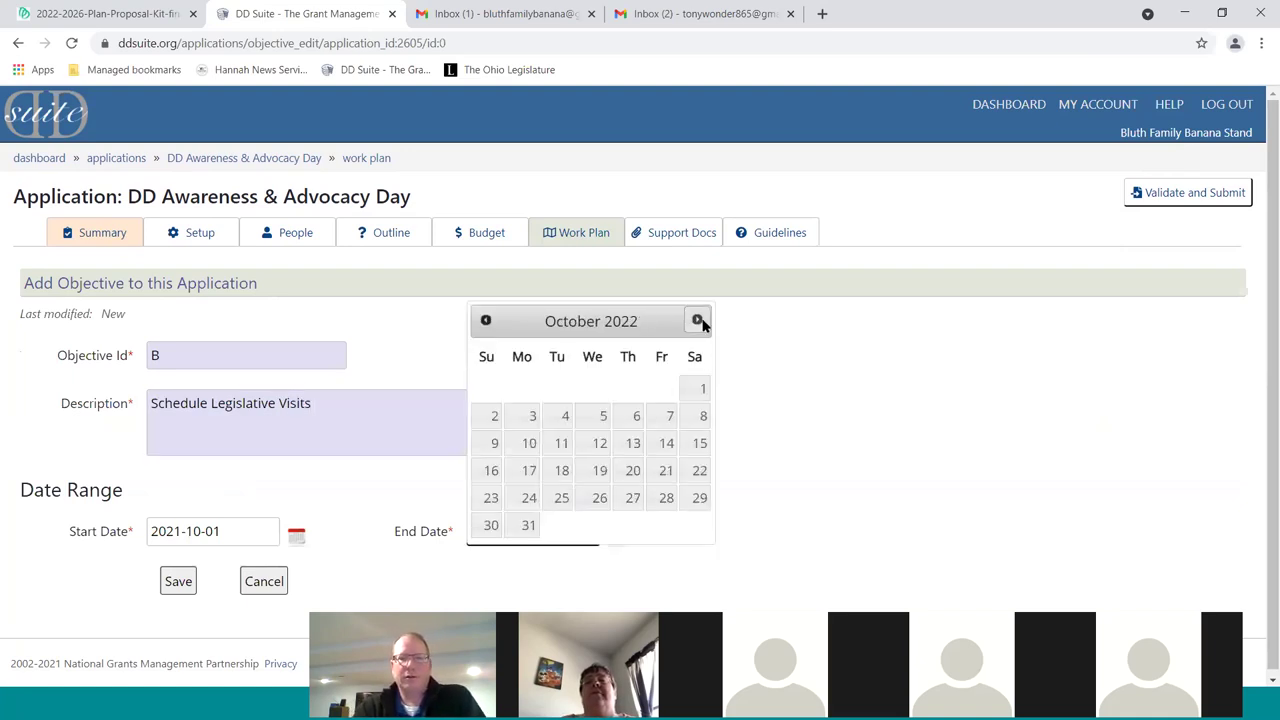
click(698, 321)
click(698, 321)
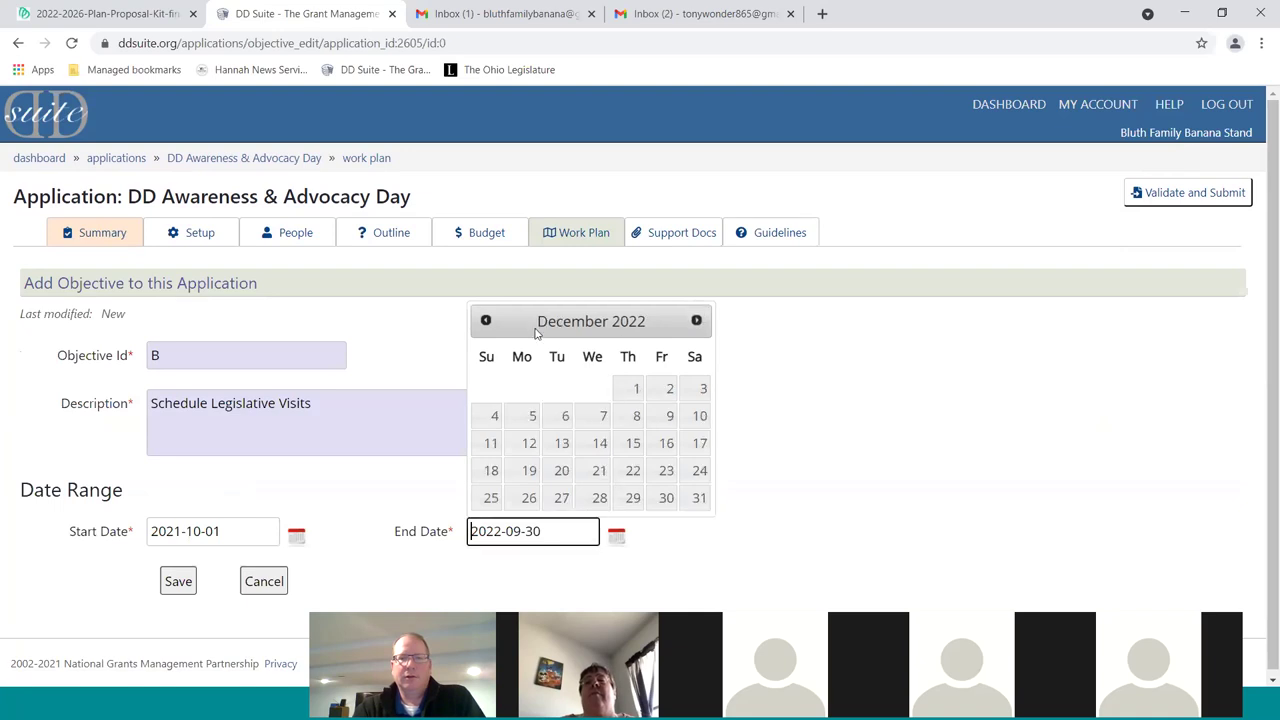
click(485, 320)
click(485, 320)
click(485, 320)
click(485, 320)
click(485, 320)
click(485, 320)
click(485, 320)
click(485, 320)
click(485, 320)
click(564, 388)
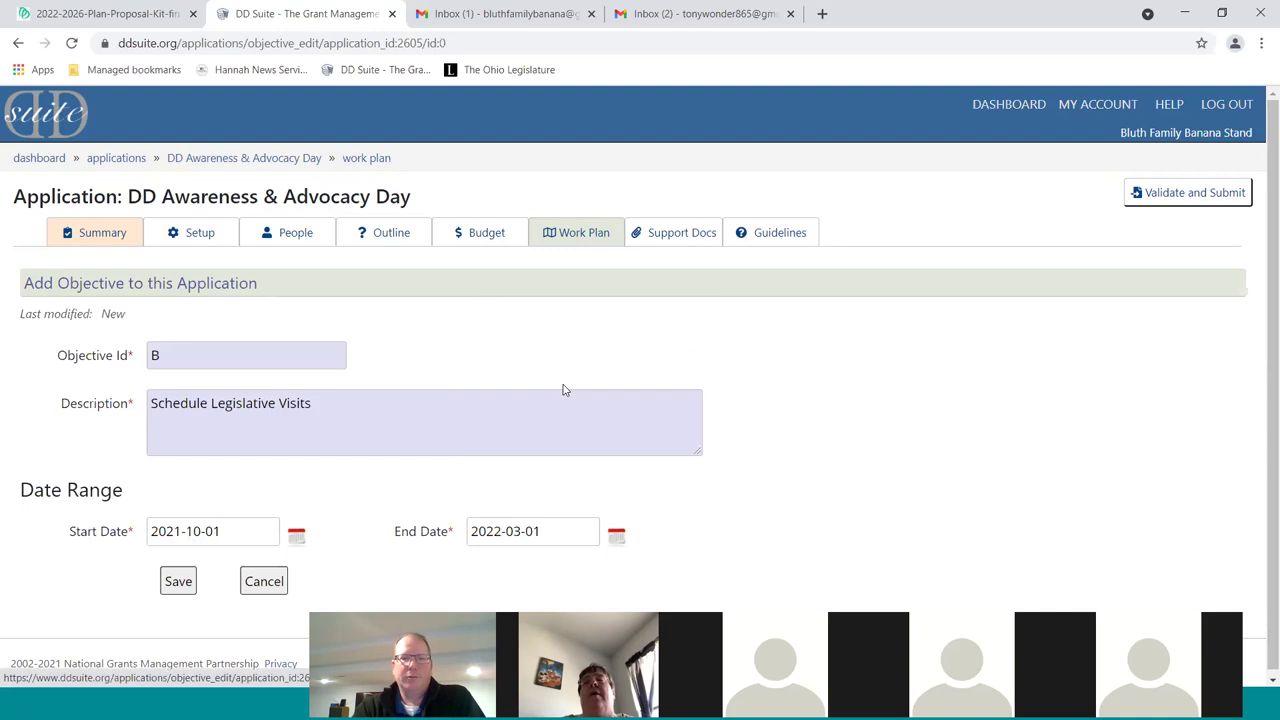
Save Objective B and start a new activity under it
scroll(182, 588, down, 1)
click(180, 580)
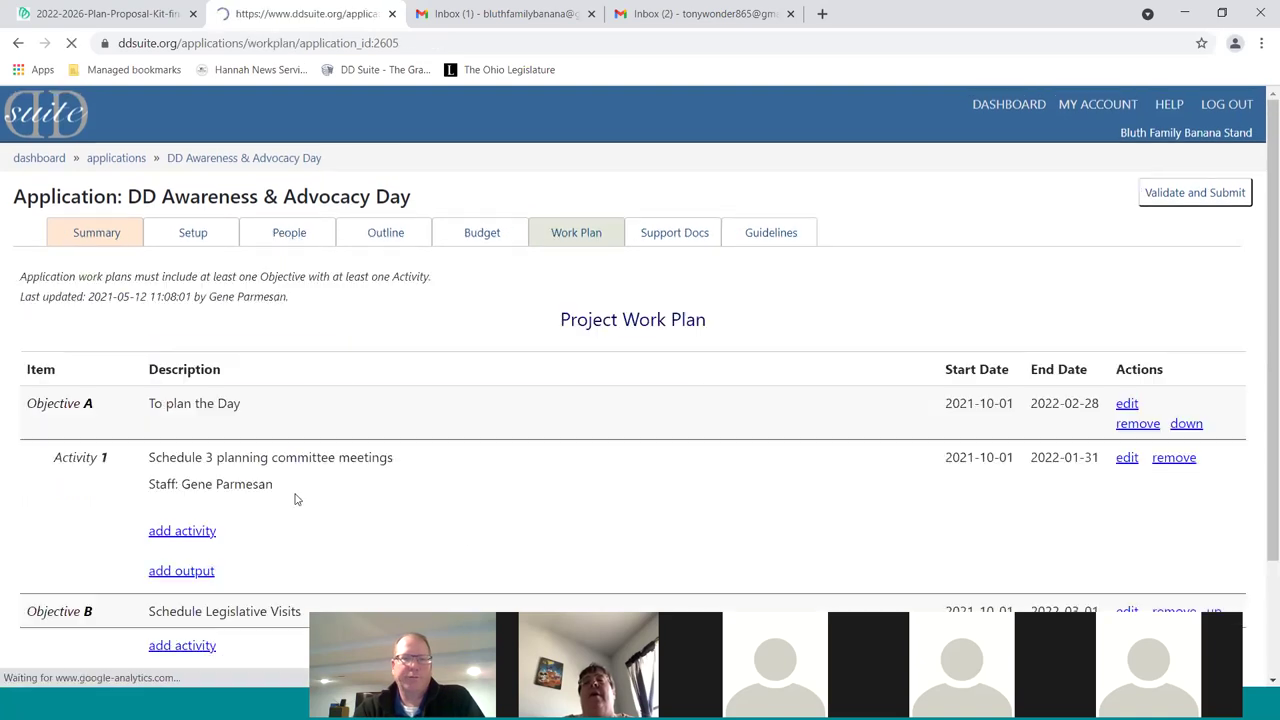
click(800, 268)
scroll(800, 334, down, 3)
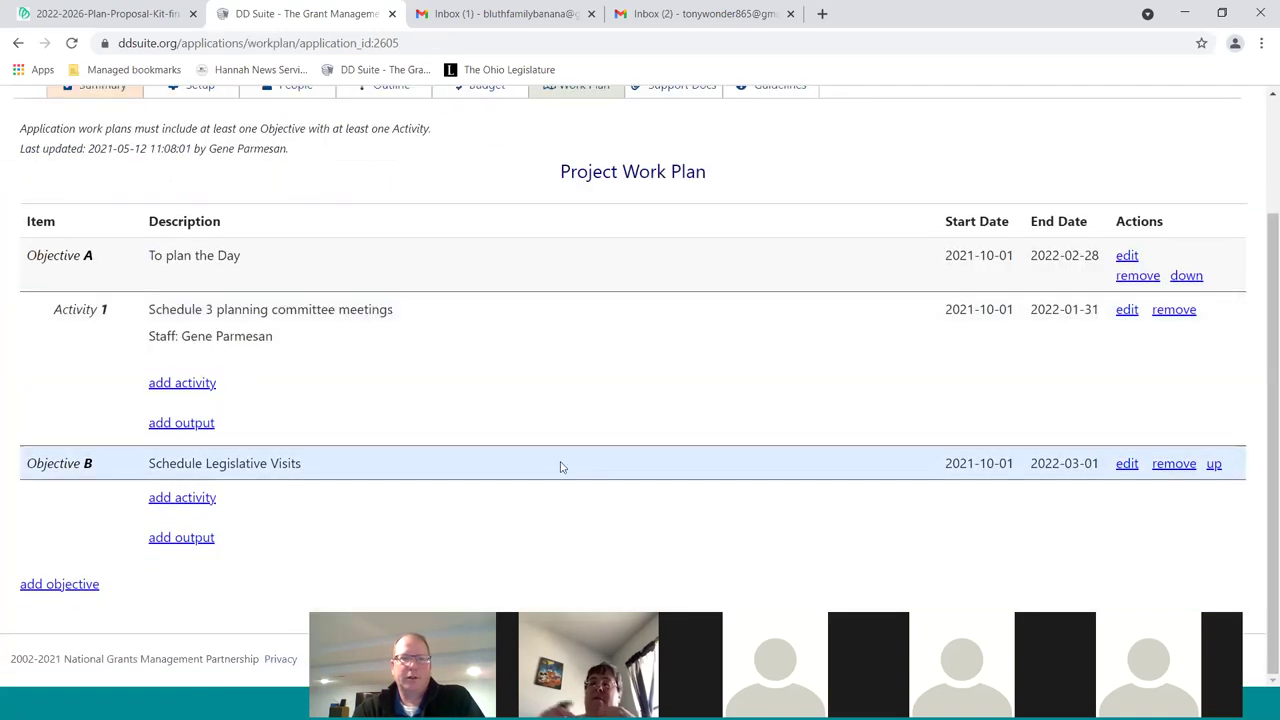
click(184, 502)
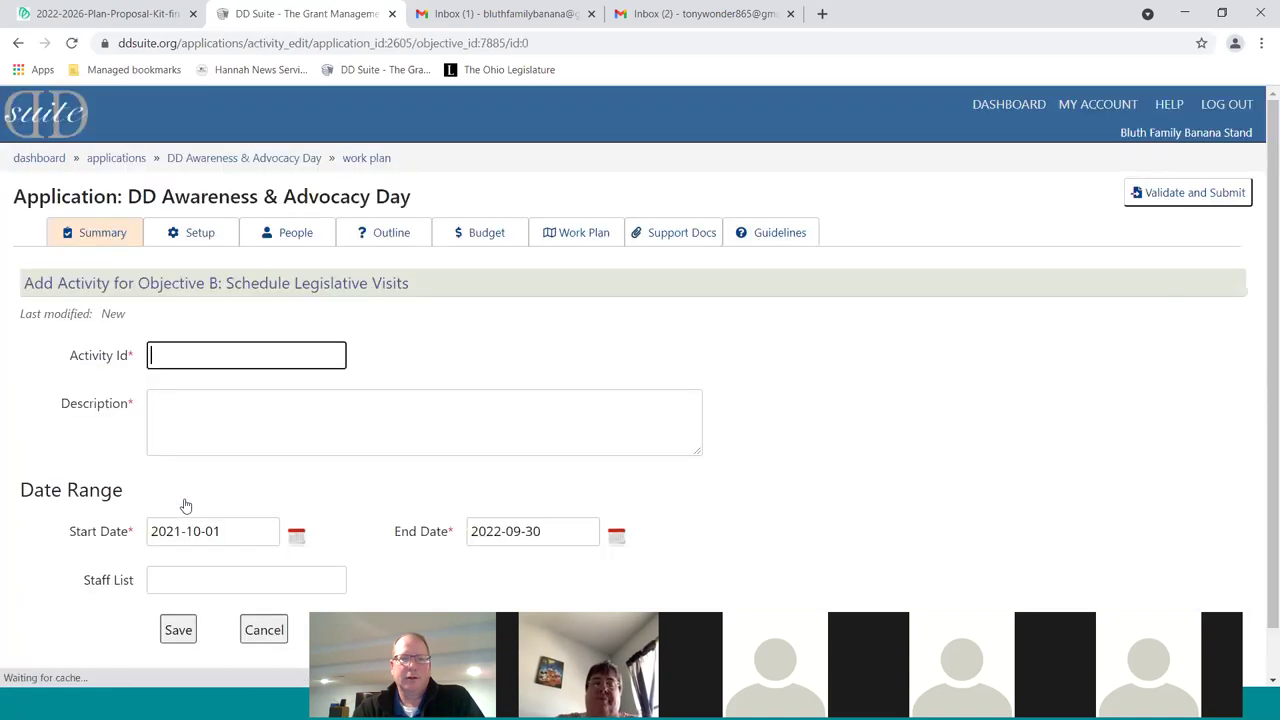
Create Activity 1, 'Stuff', with a staff member assigned, and save it
text(1)
click(277, 413)
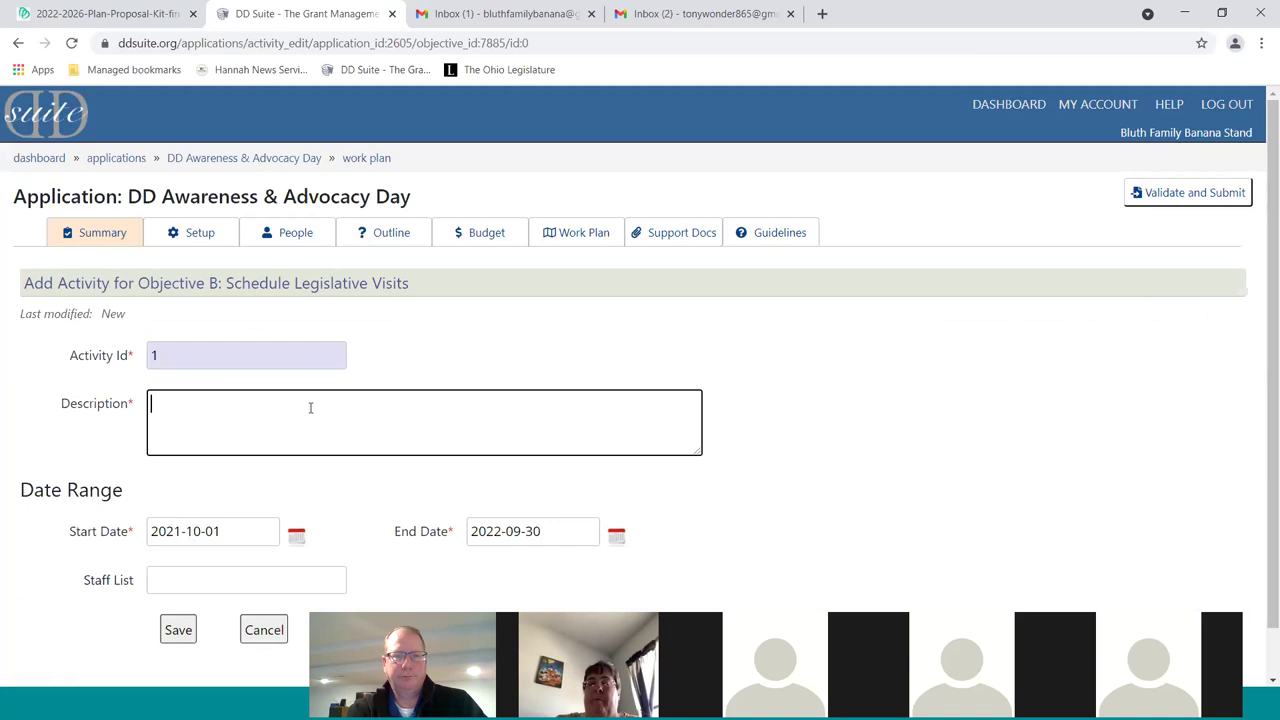
text(Stuff)
click(242, 581)
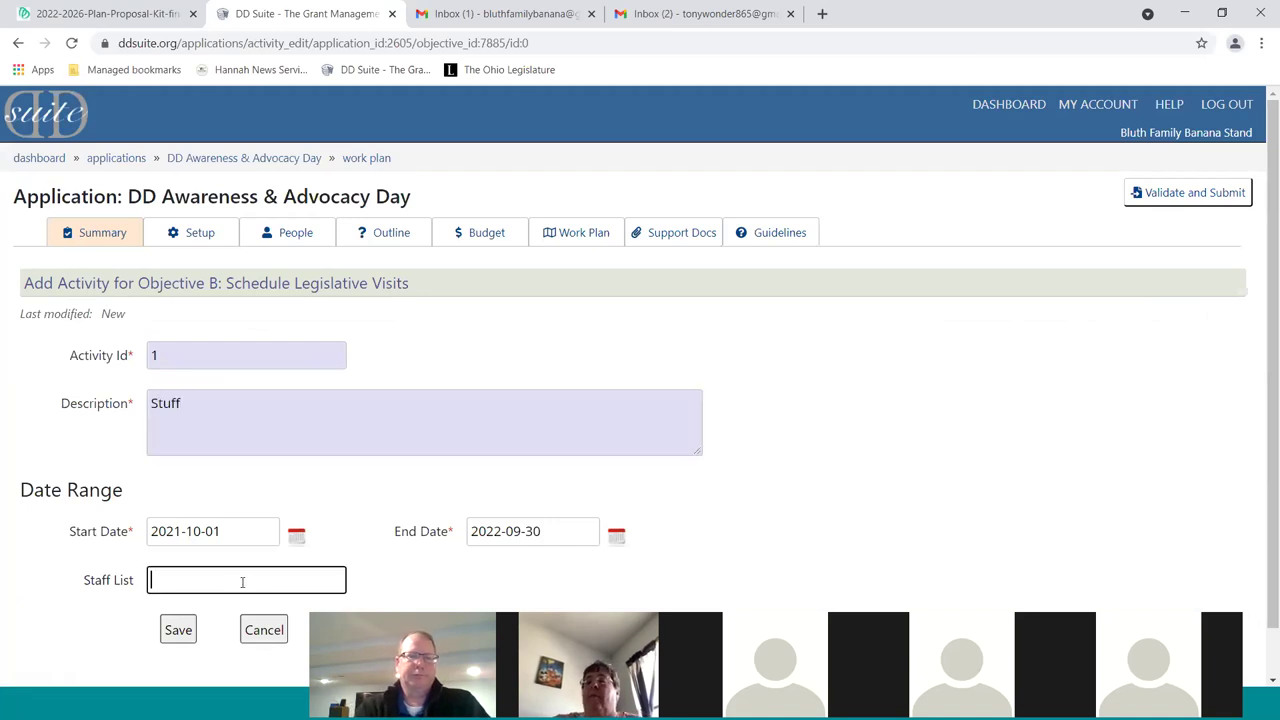
text(Tony Wonder)
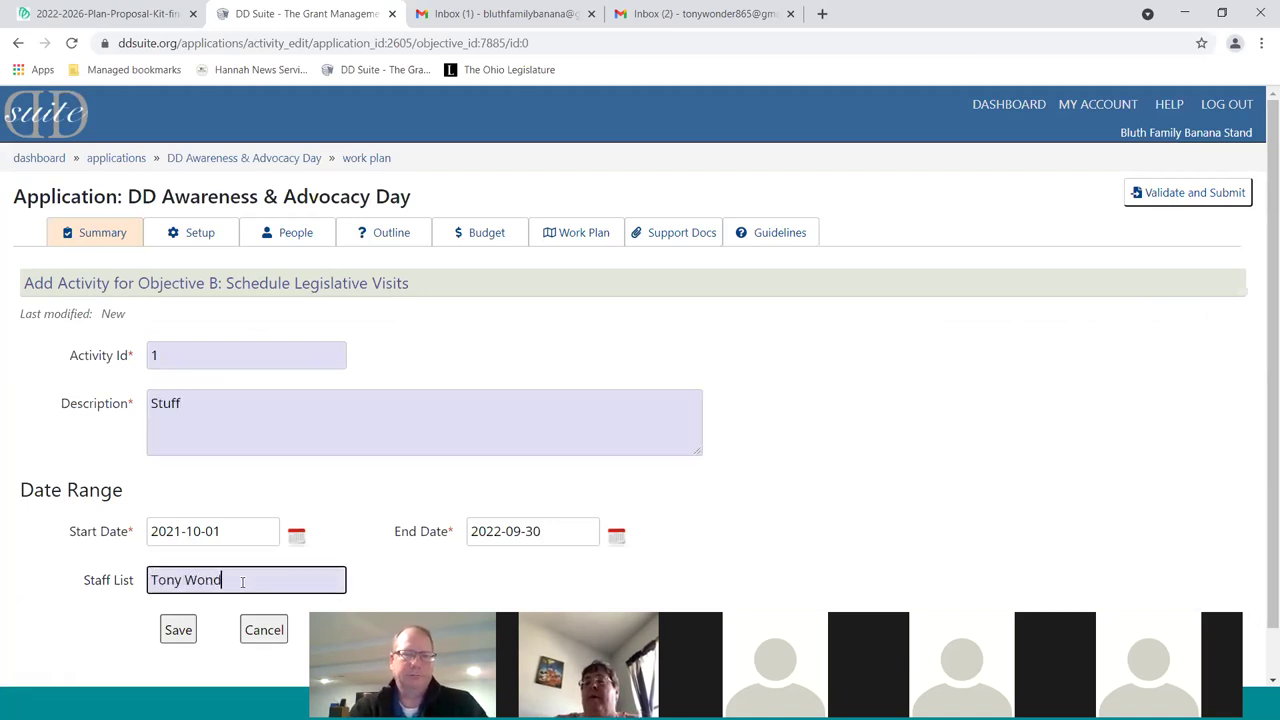
click(179, 631)
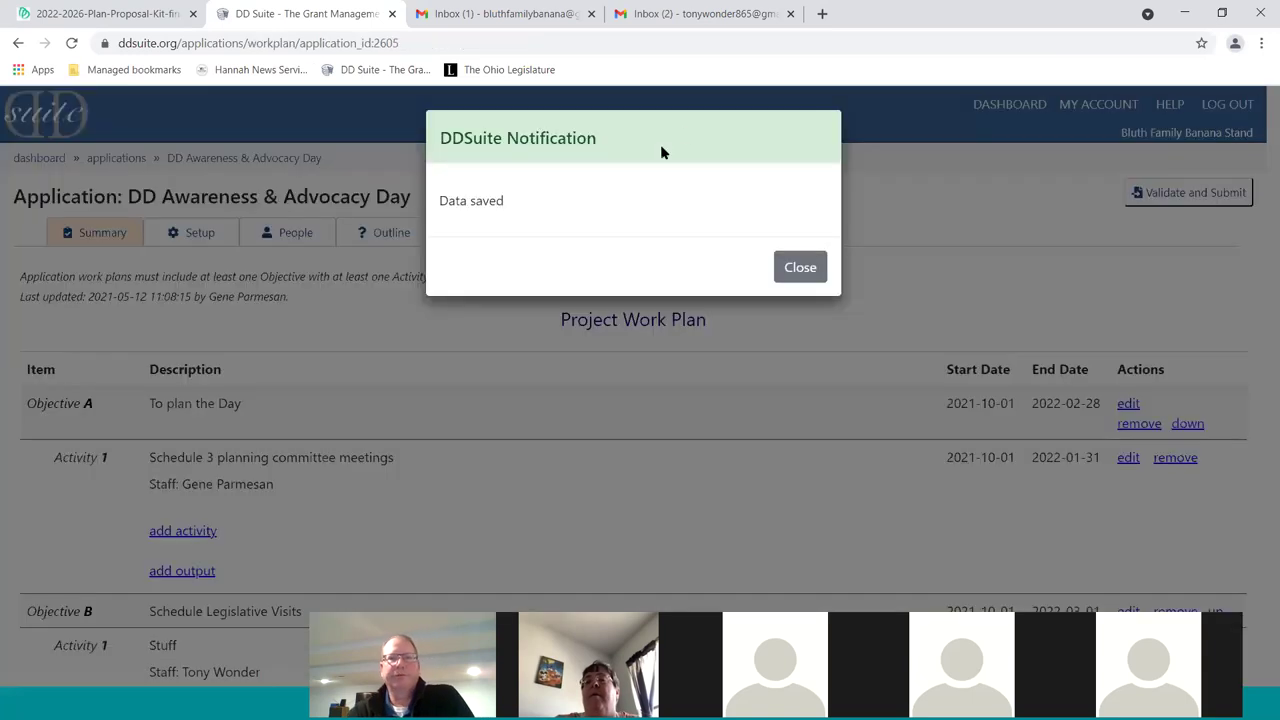
Dismiss the save notice, review both objectives, and go to the Outline section
click(776, 280)
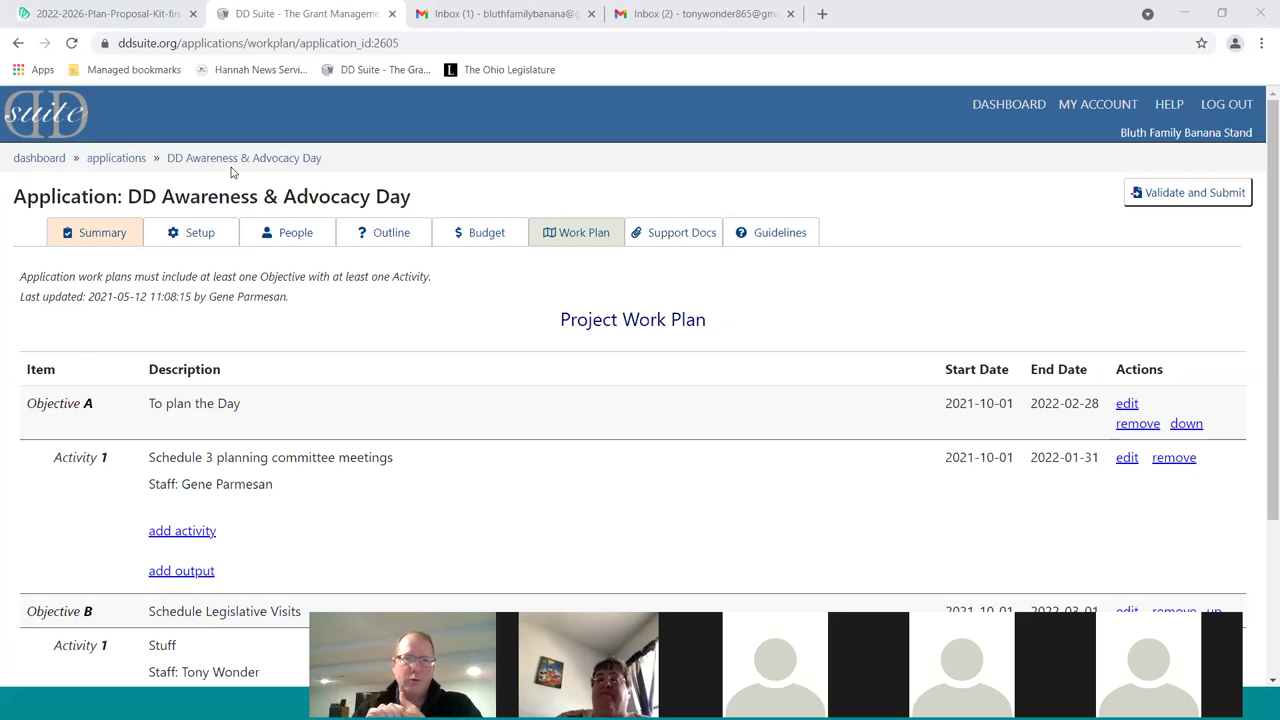
click(396, 238)
Glance over the outline questions, then switch to the Budget Overview
scroll(720, 418, down, 3)
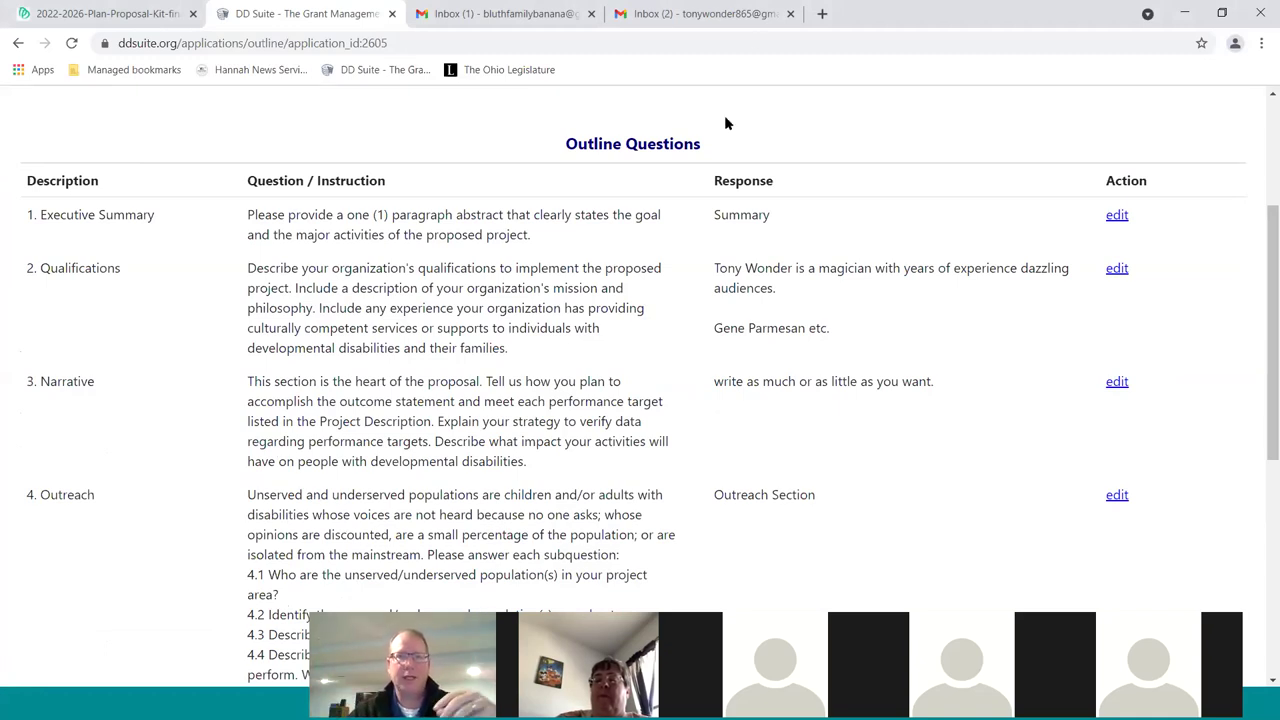
scroll(788, 224, up, 3)
click(493, 246)
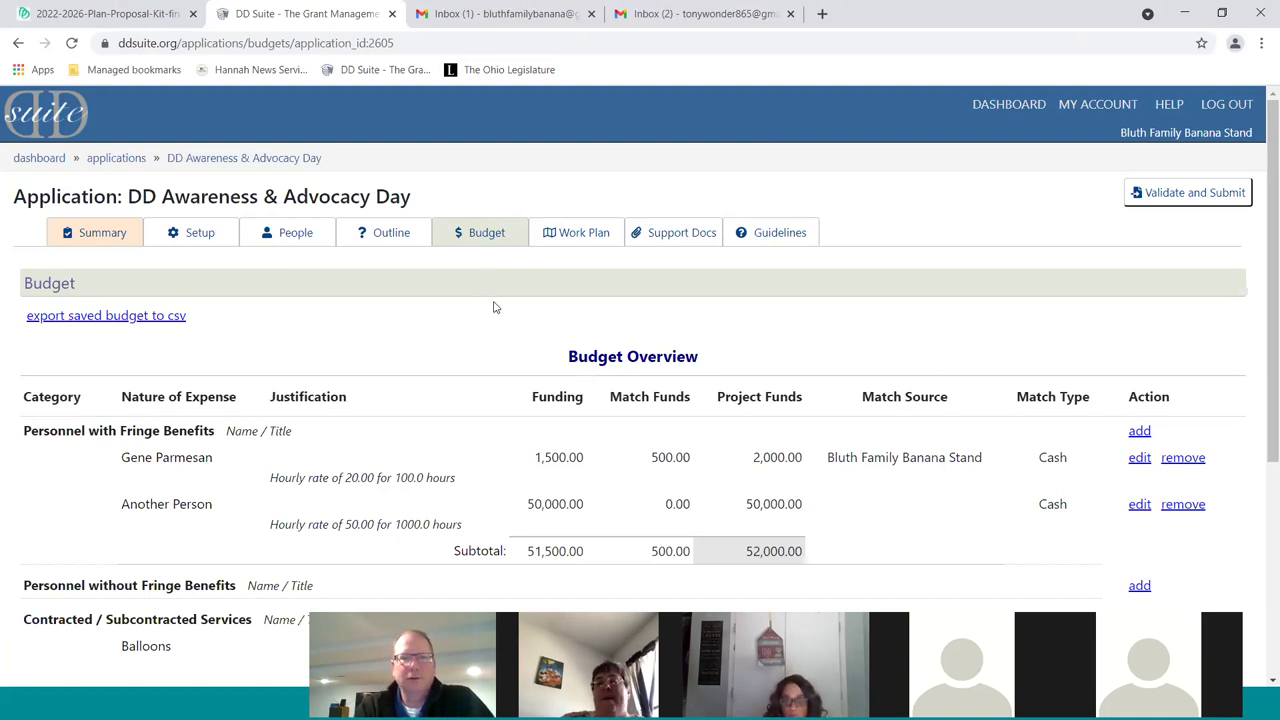
Check the budget's Grand Total row, then return to the Project Work Plan
scroll(492, 310, down, 3)
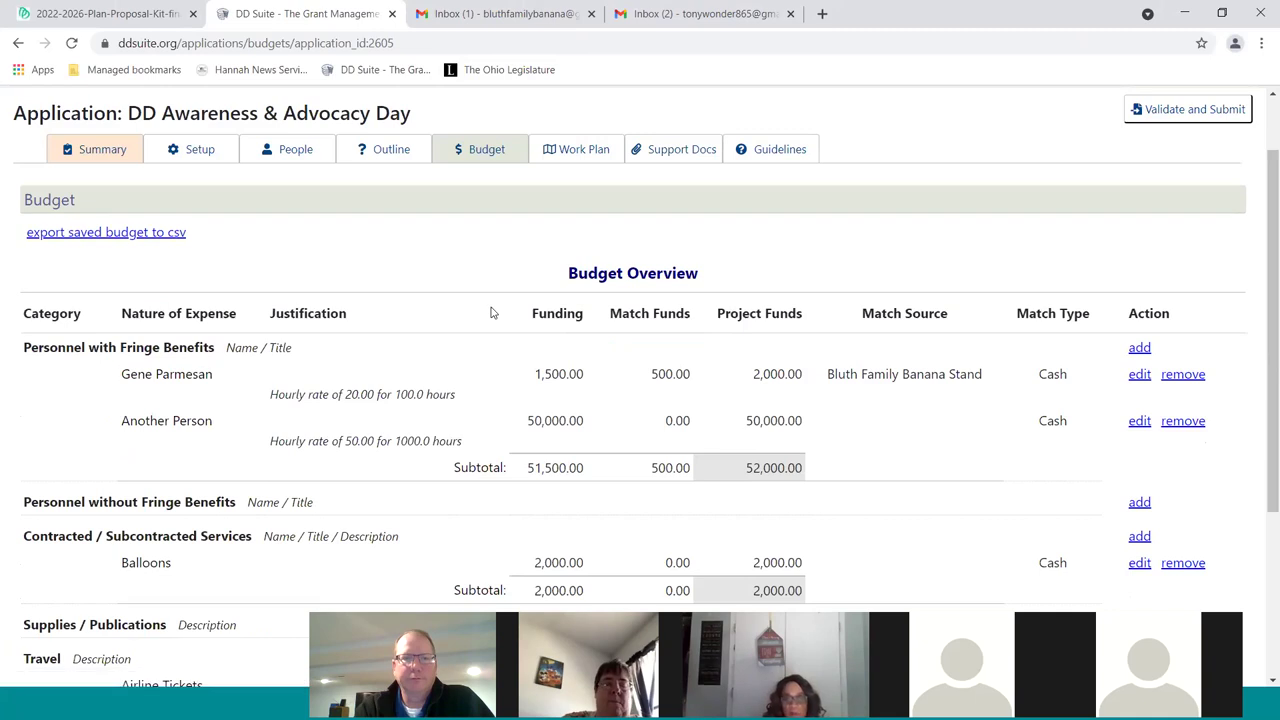
scroll(492, 313, down, 2)
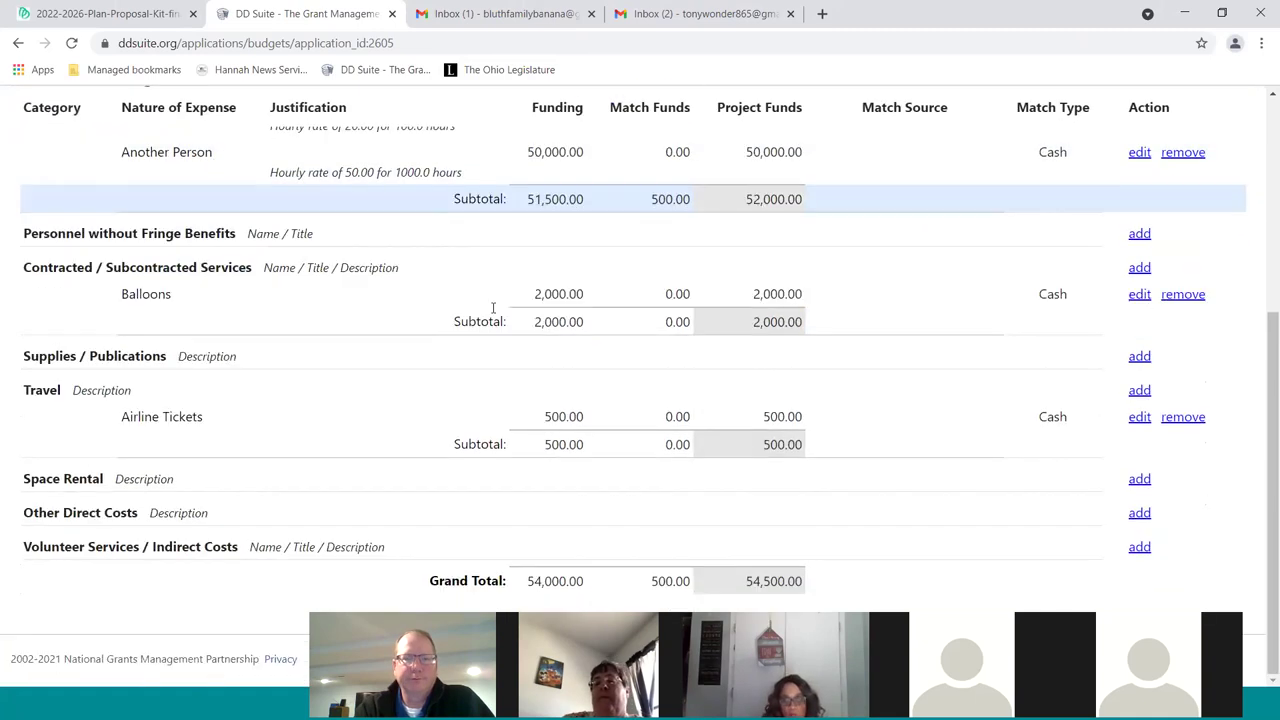
scroll(490, 310, up, 5)
click(589, 238)
scroll(574, 380, down, 3)
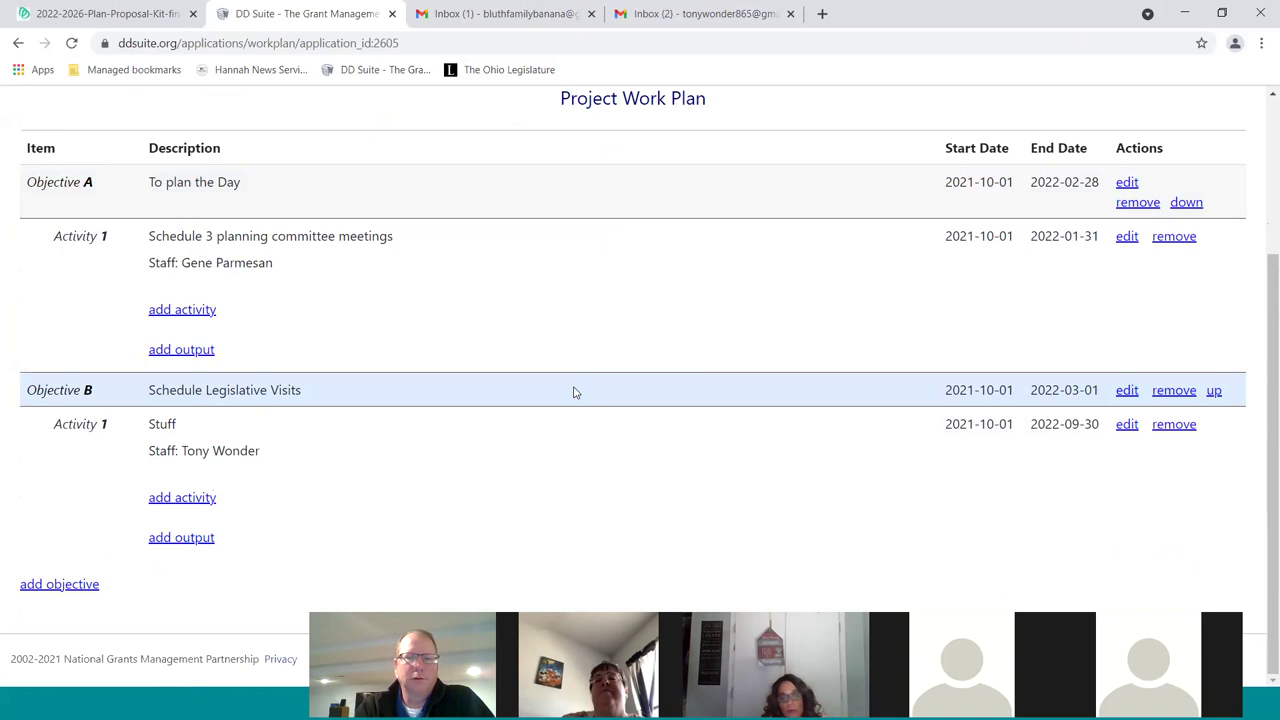
scroll(575, 392, up, 3)
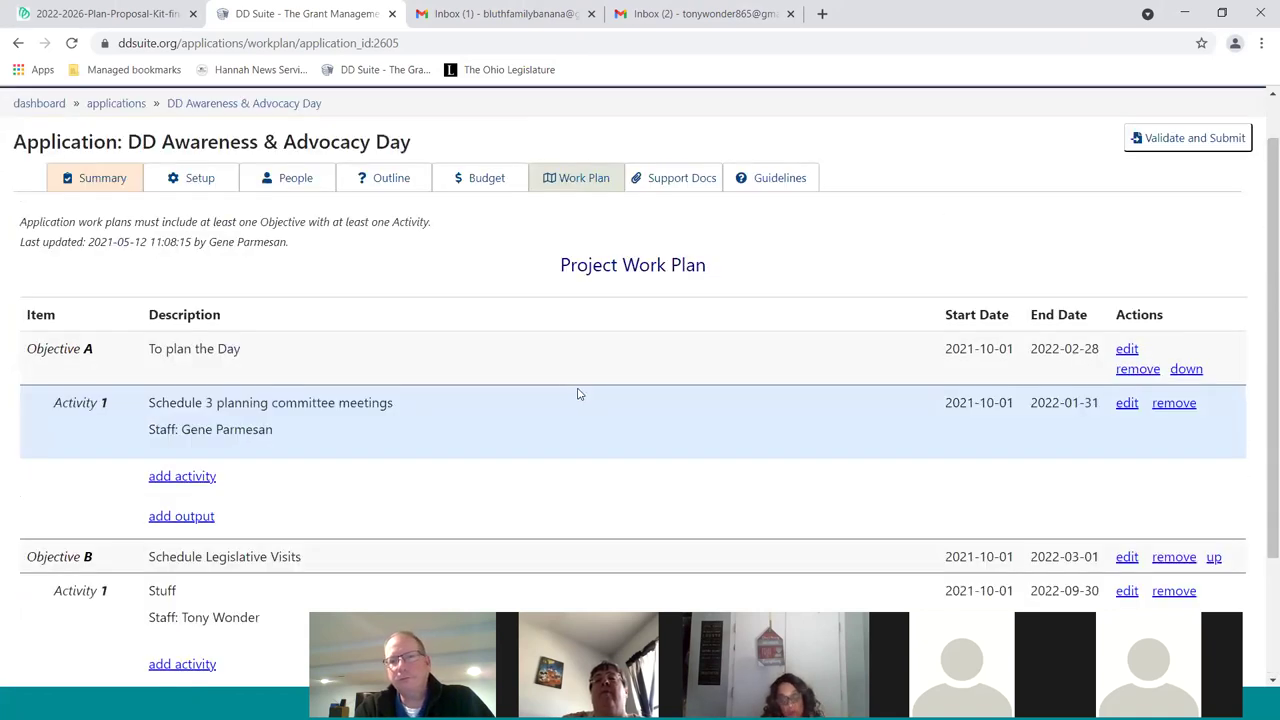
scroll(623, 456, down, 2)
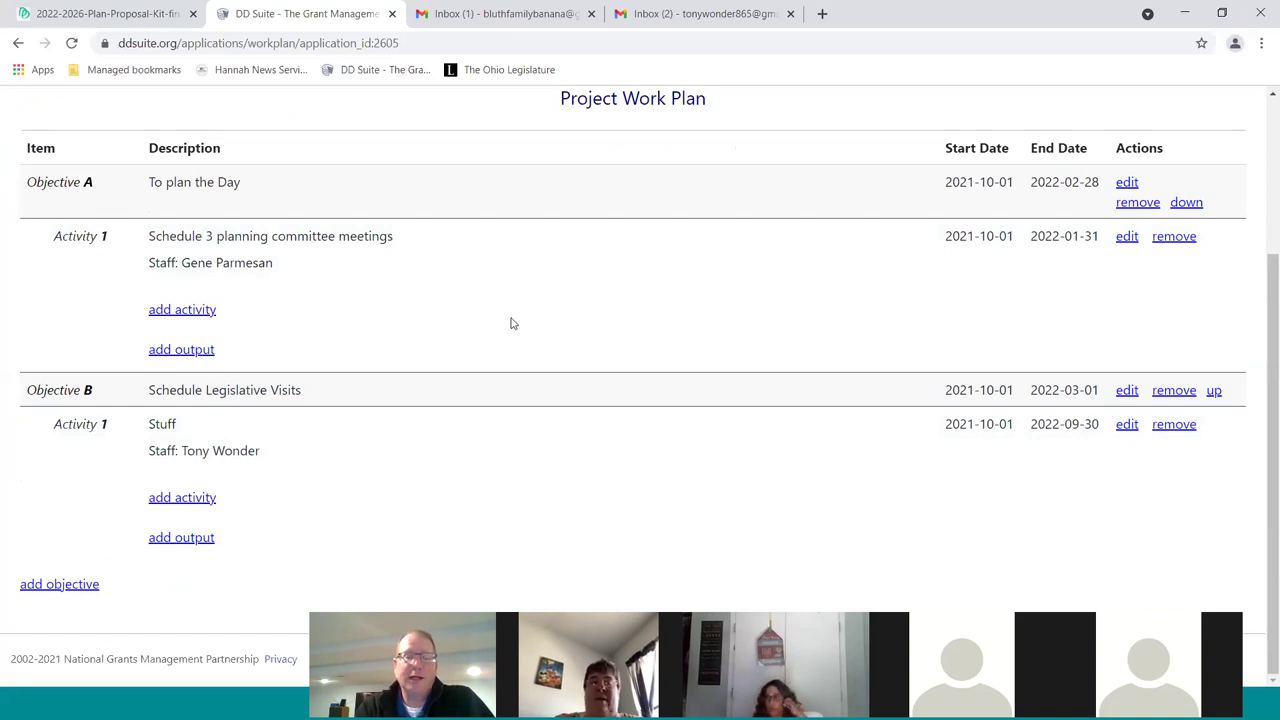
scroll(575, 422, up, 3)
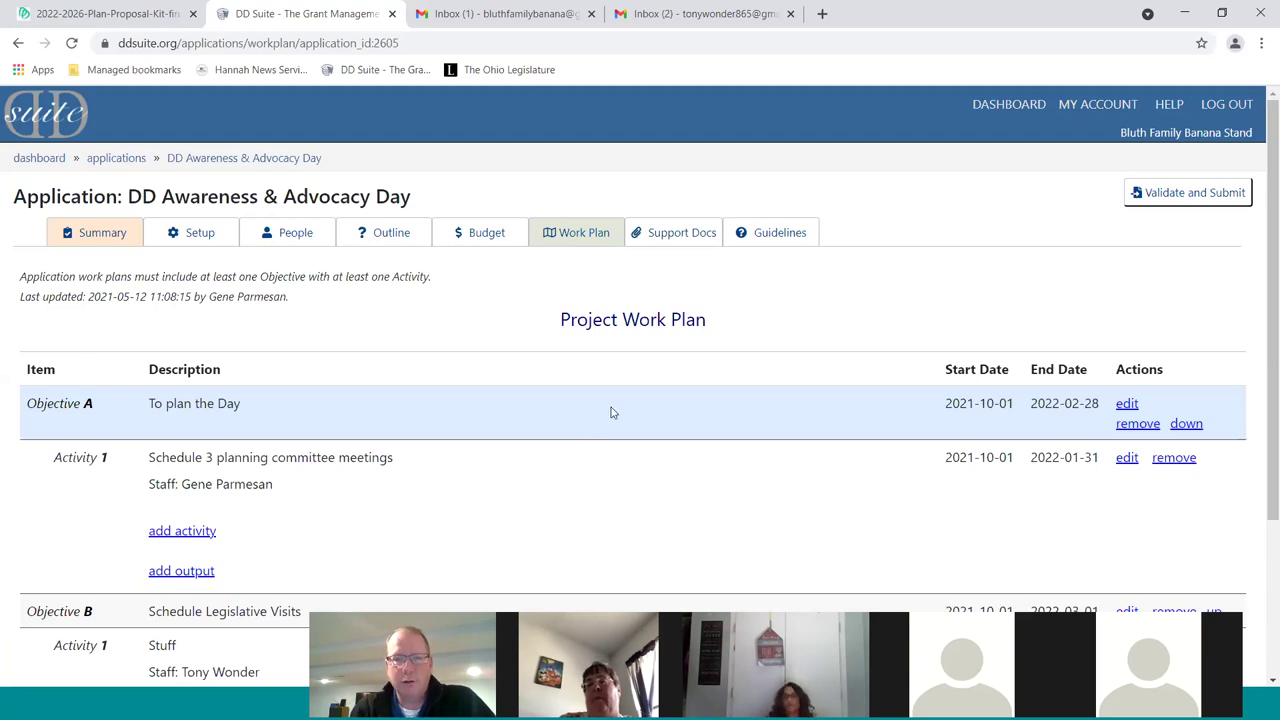
Scroll down and open the add output form under Objective B
scroll(671, 437, down, 3)
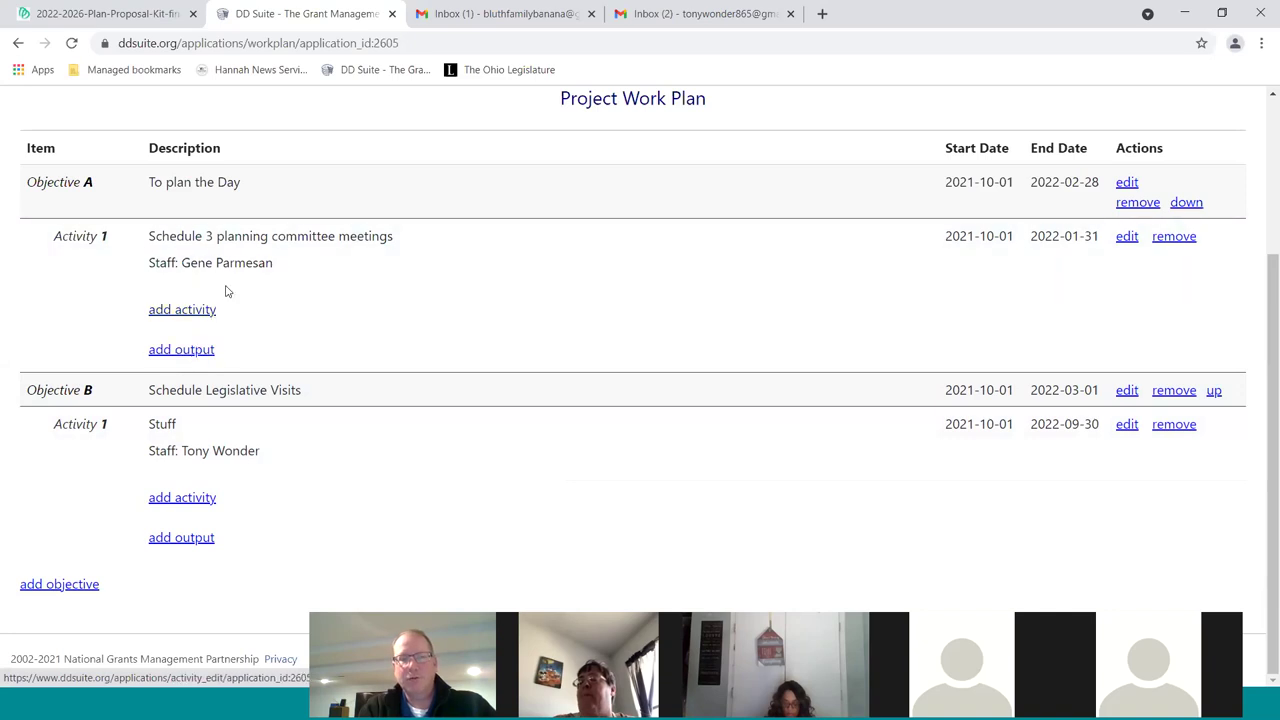
click(178, 540)
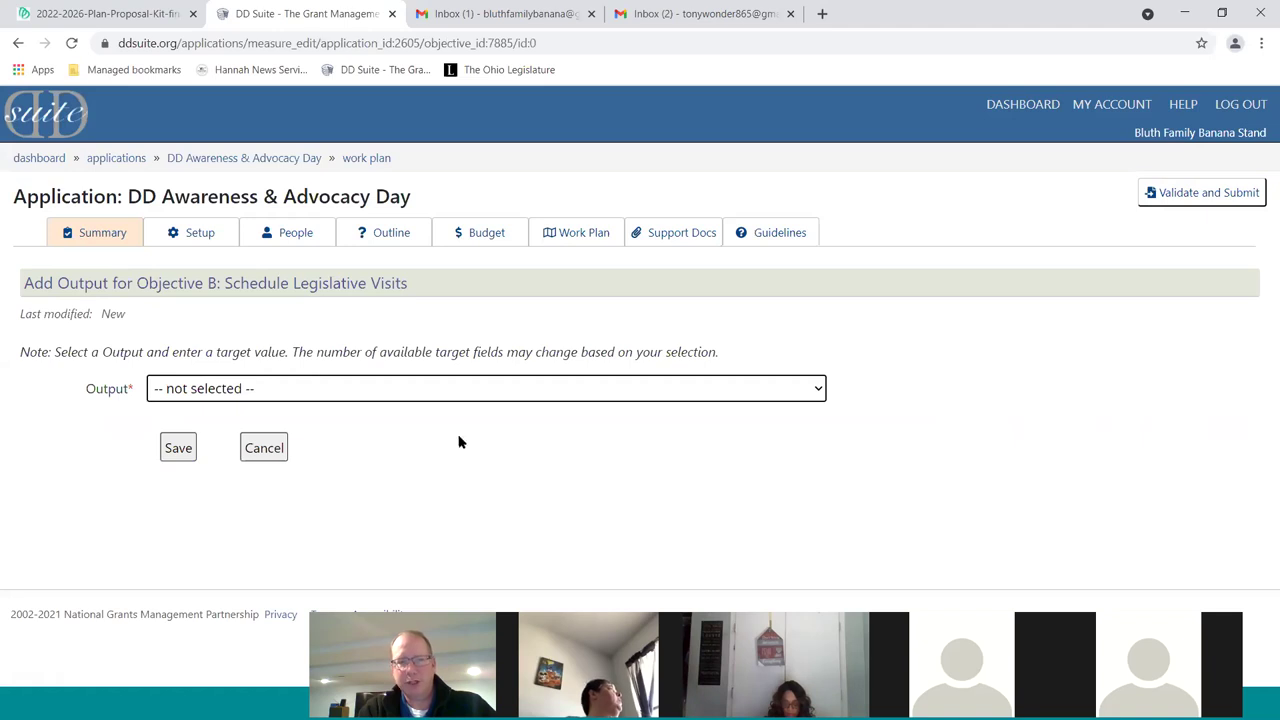
Select SC.1.3.4 best practices as the output measure, replacing the initial IFA.2.1A pick
click(465, 391)
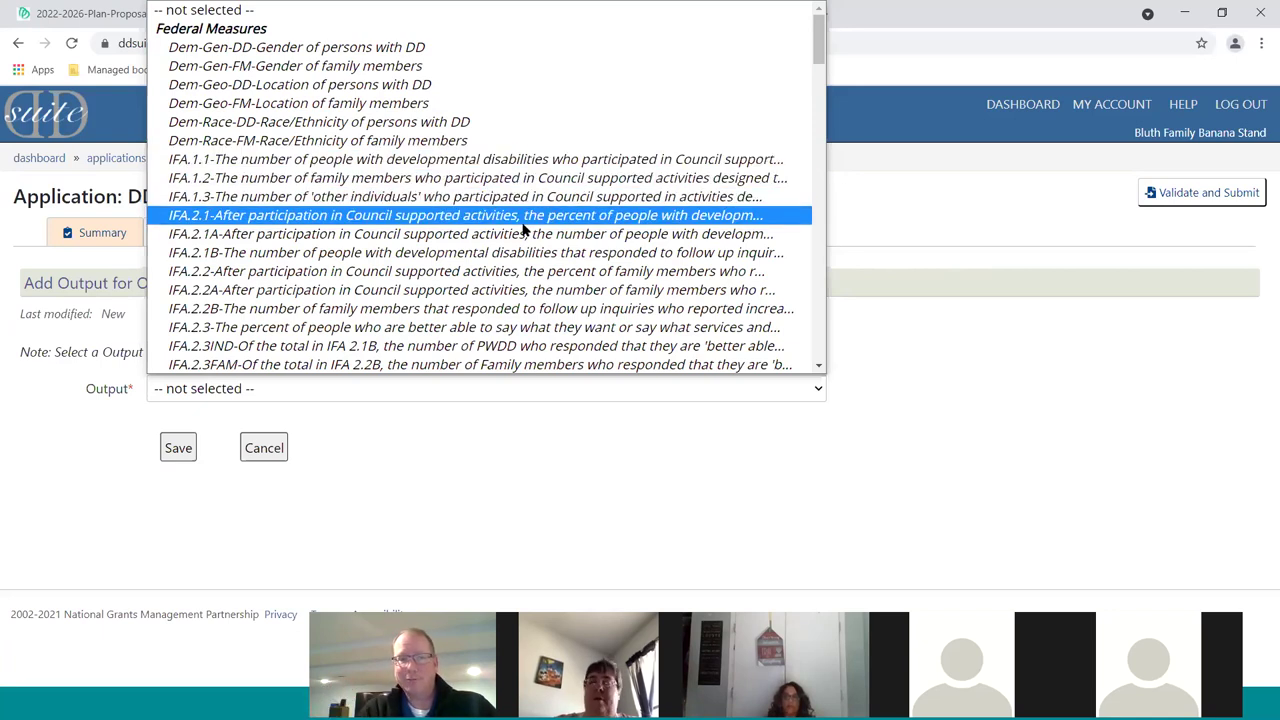
click(507, 236)
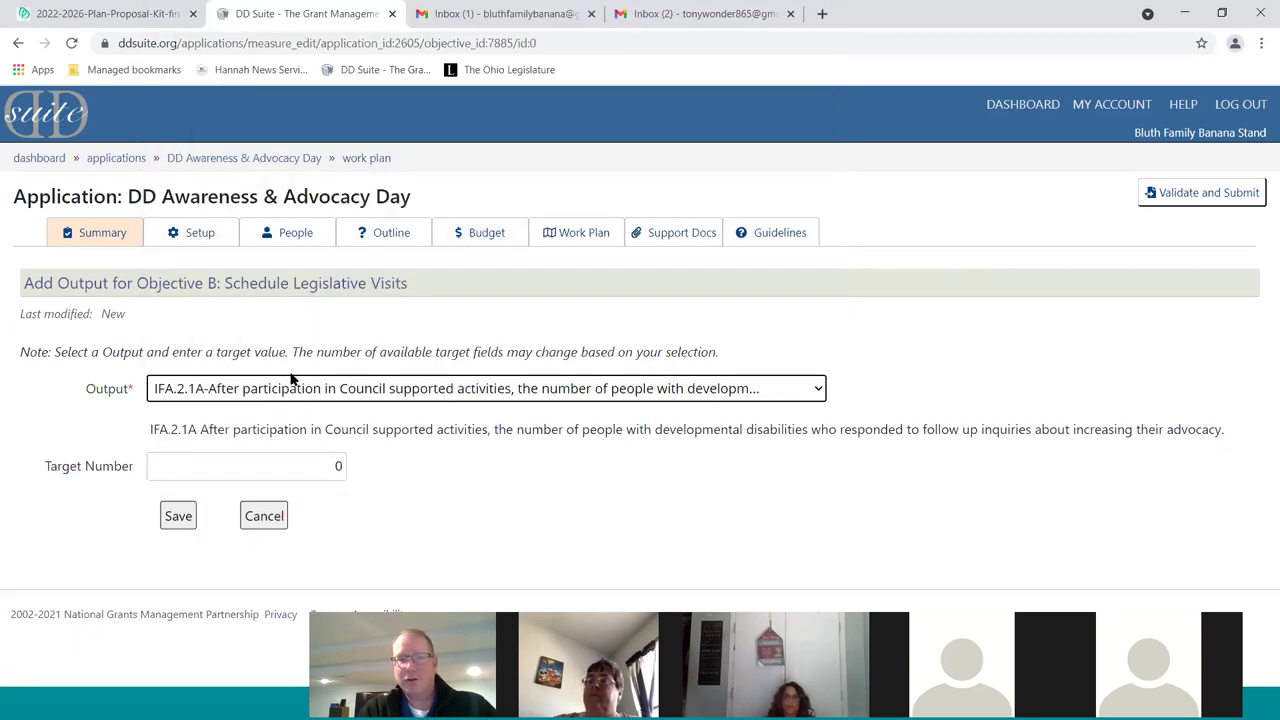
click(771, 390)
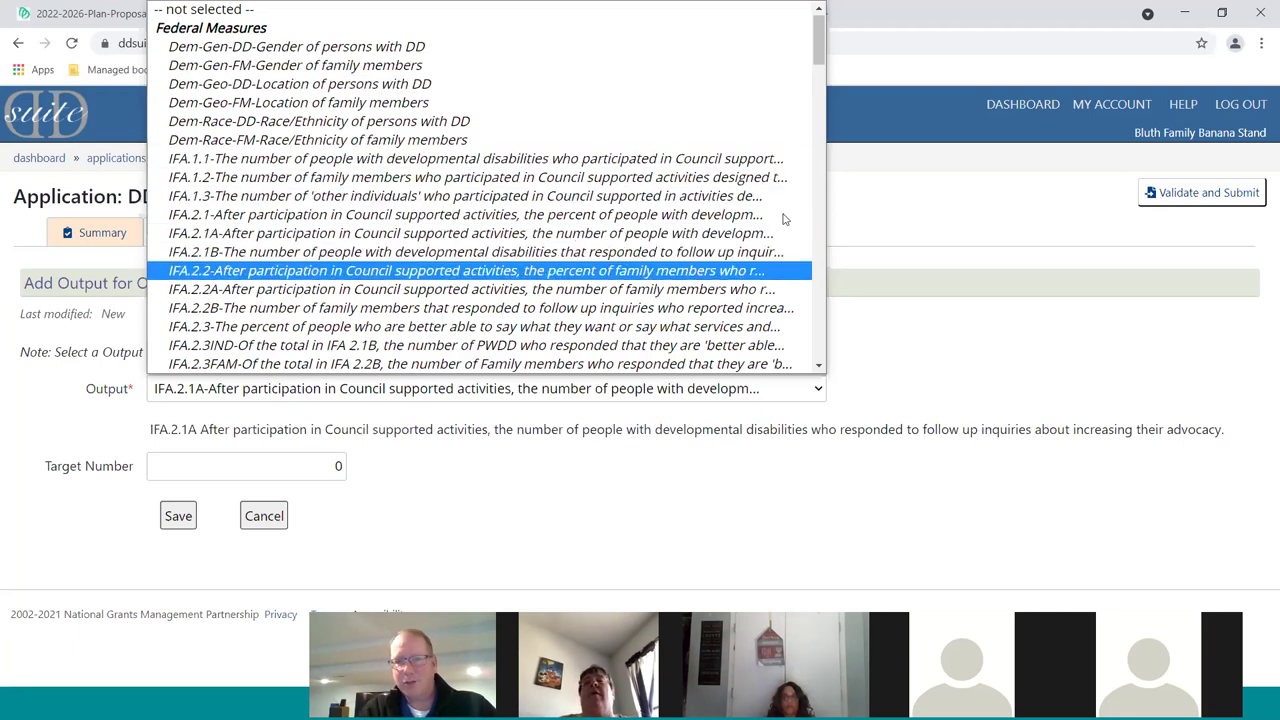
scroll(605, 290, down, 10)
scroll(320, 160, up, 6)
scroll(320, 165, down, 3)
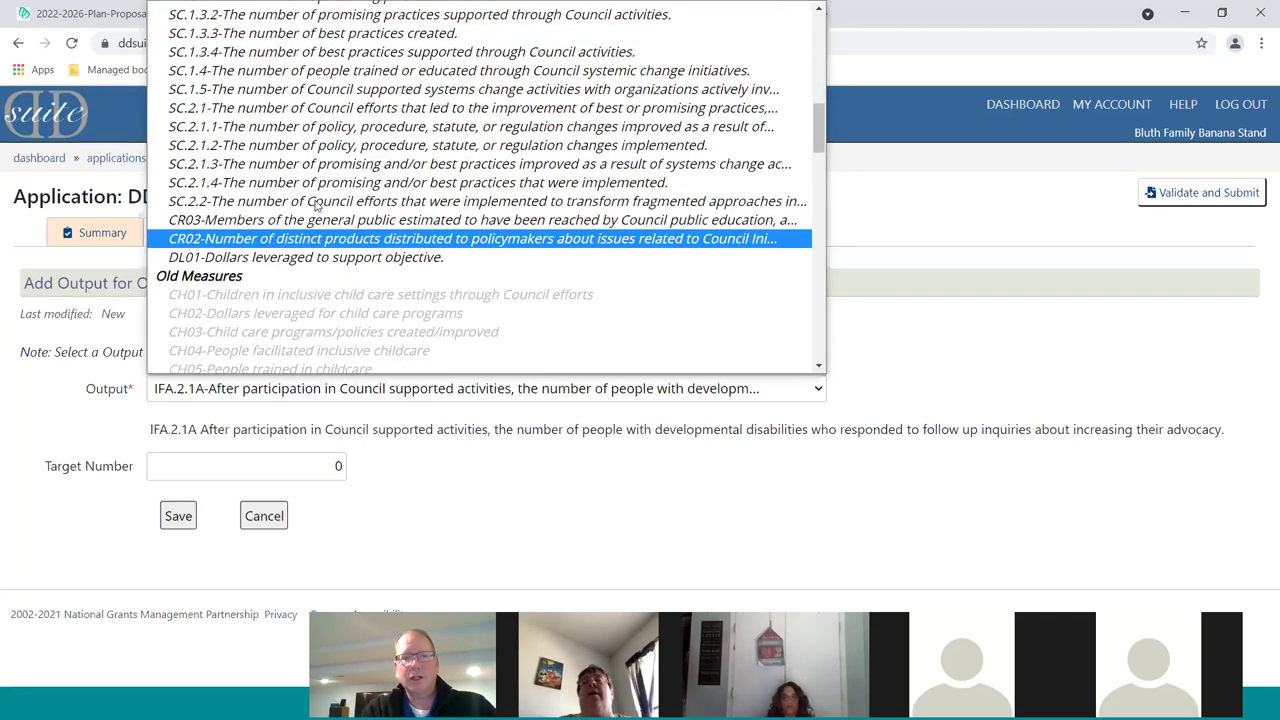
scroll(320, 185, up, 3)
scroll(320, 185, up, 3)
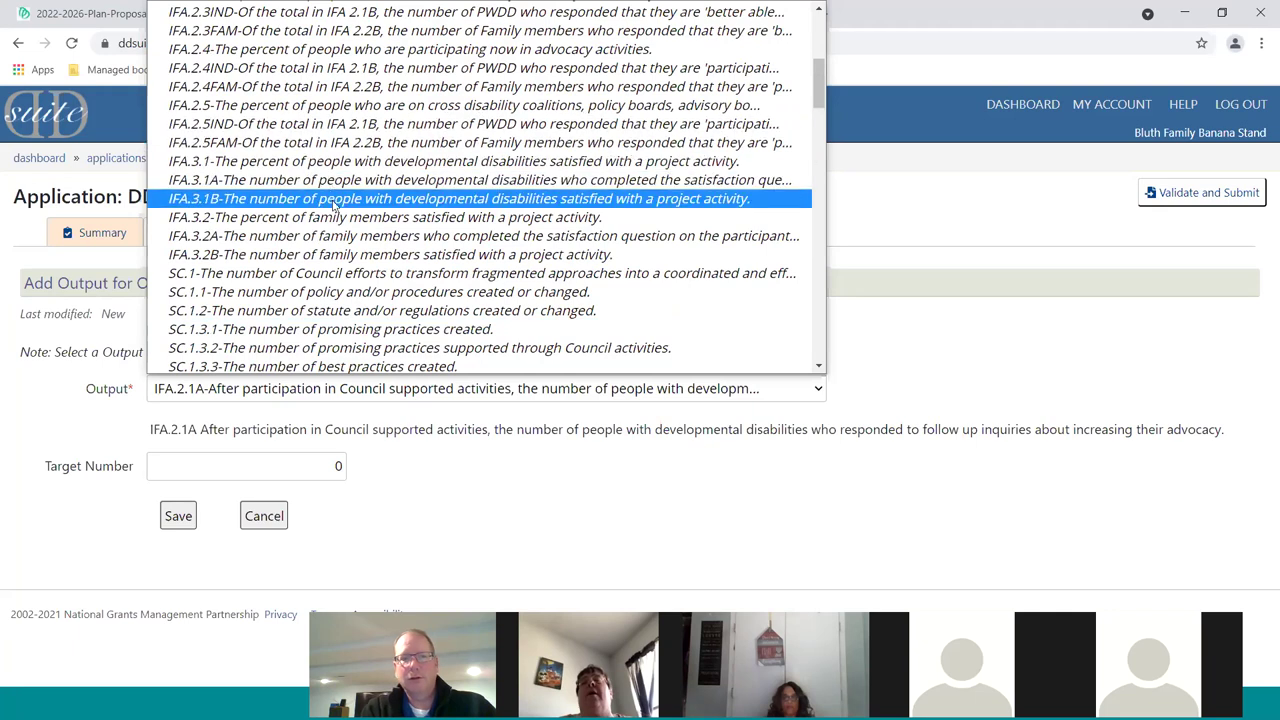
scroll(350, 212, down, 3)
click(341, 220)
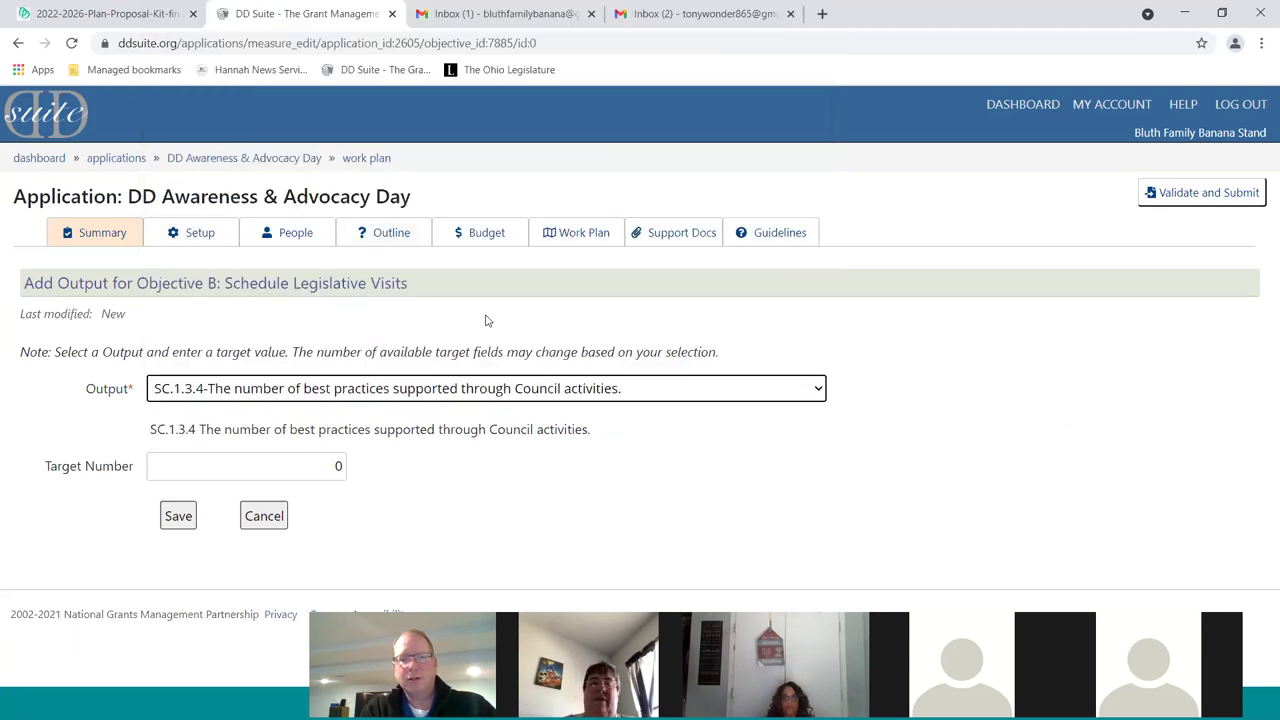
Set the output's target number to 75 and save it
key(Tab)
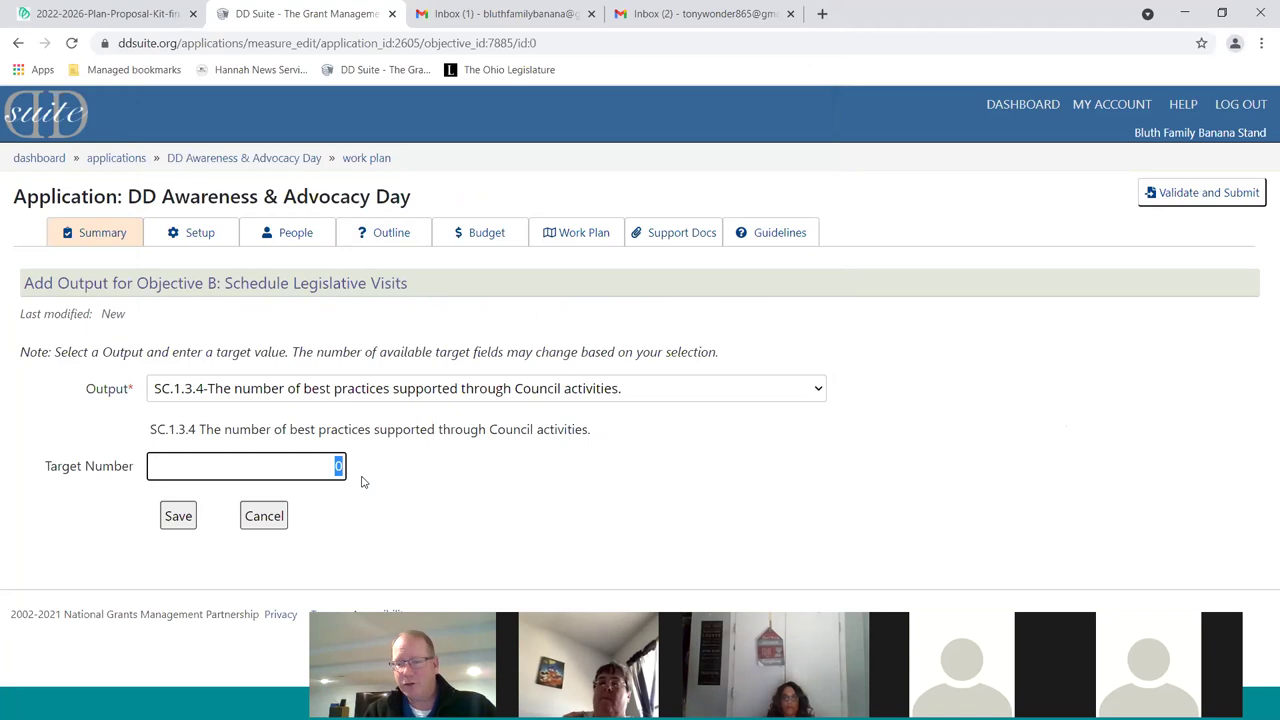
key(BackSpace)
text(75)
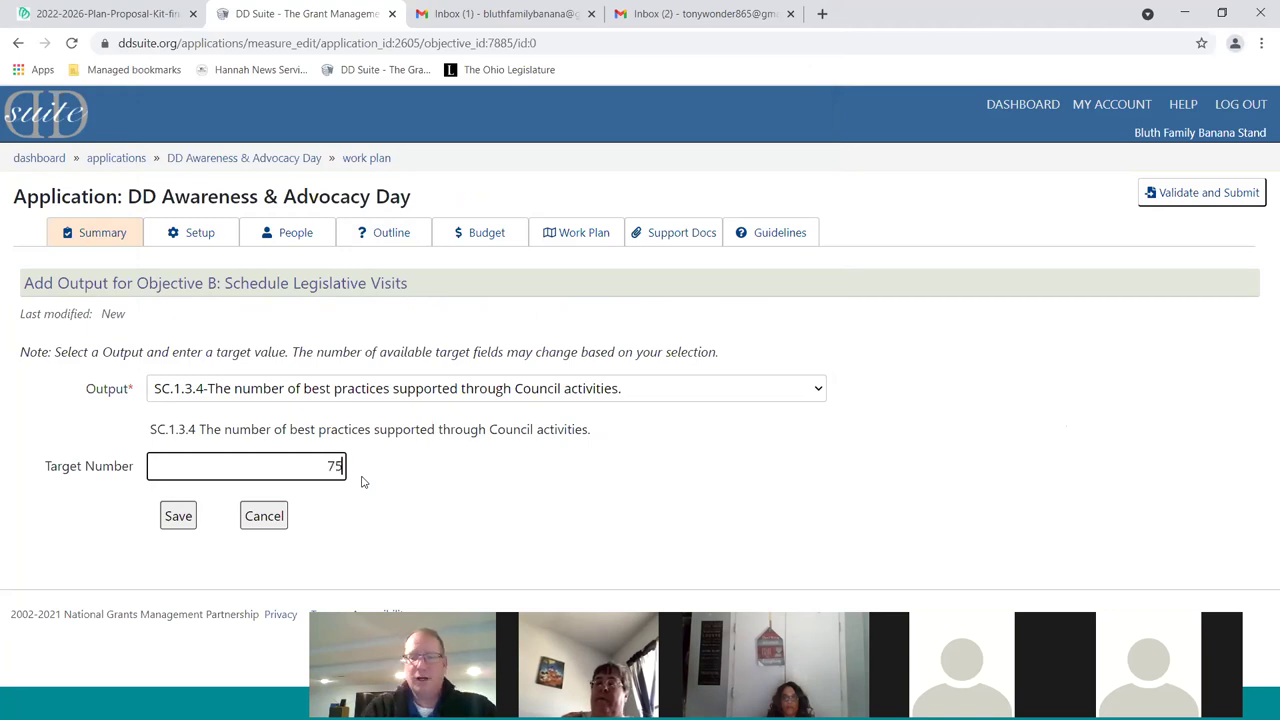
click(176, 515)
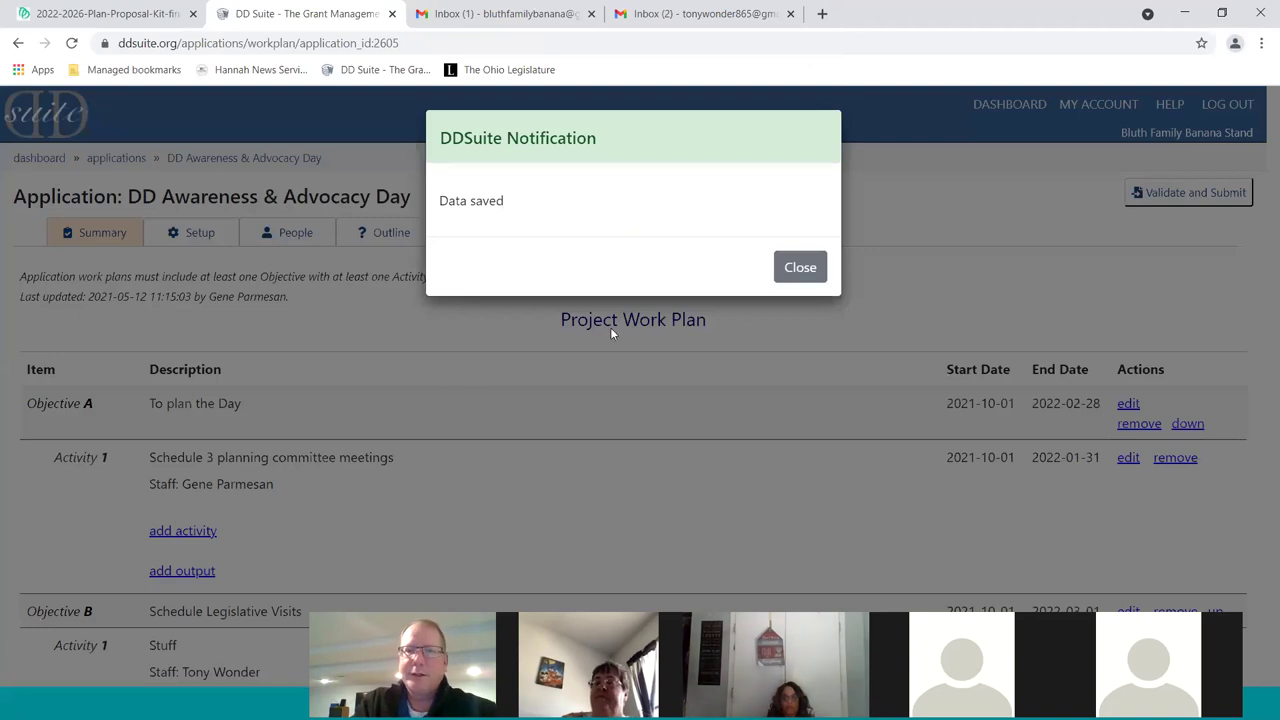
Close the Data saved notice and move to the application's Support Docs page
click(805, 268)
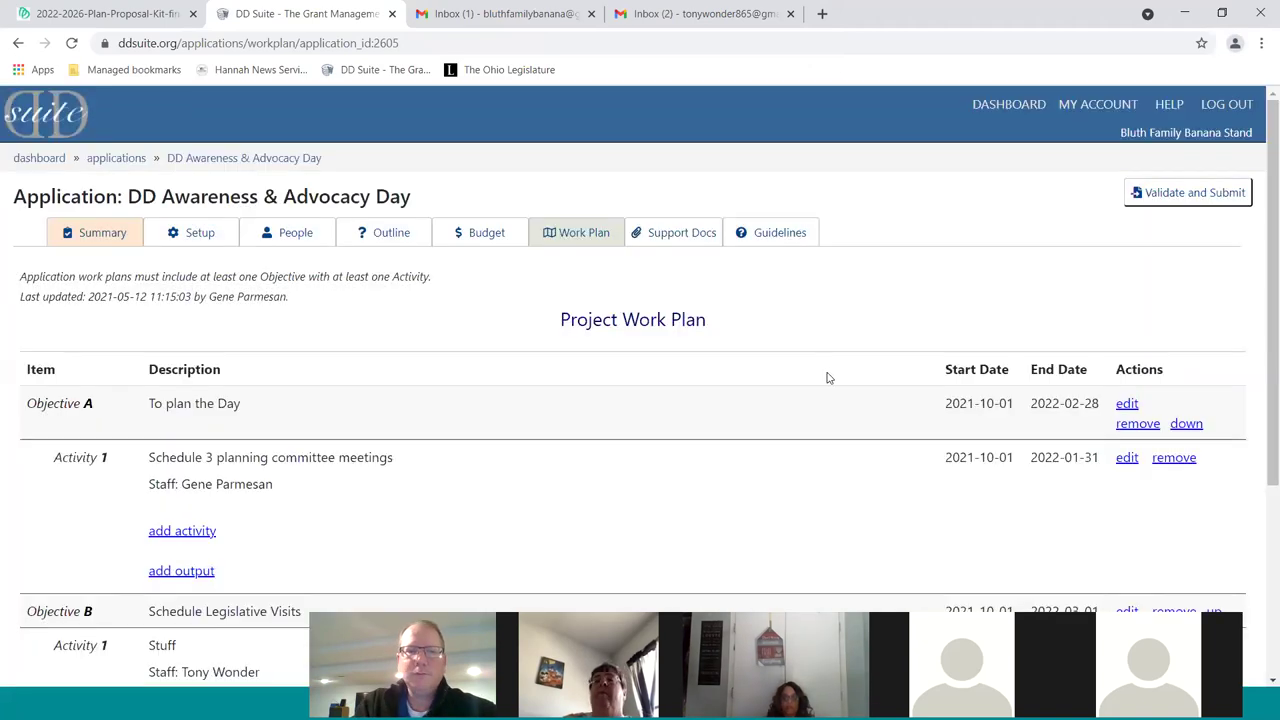
scroll(827, 377, down, 3)
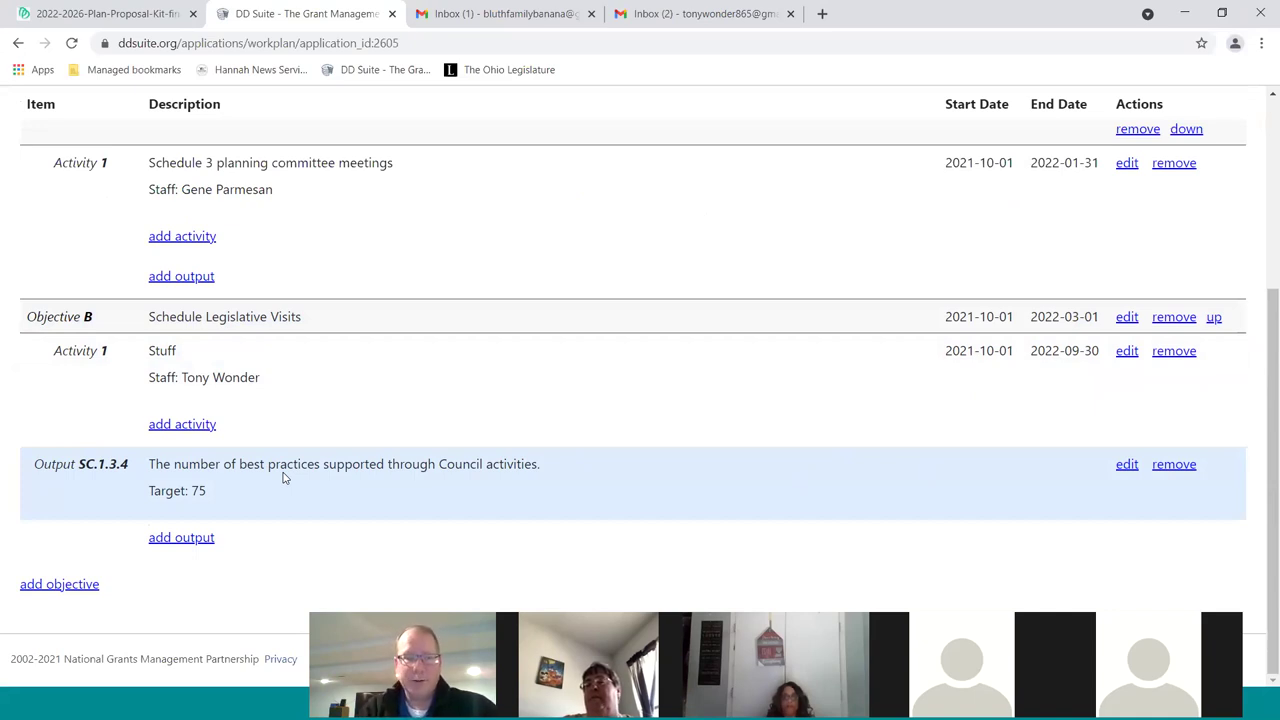
scroll(490, 483, up, 3)
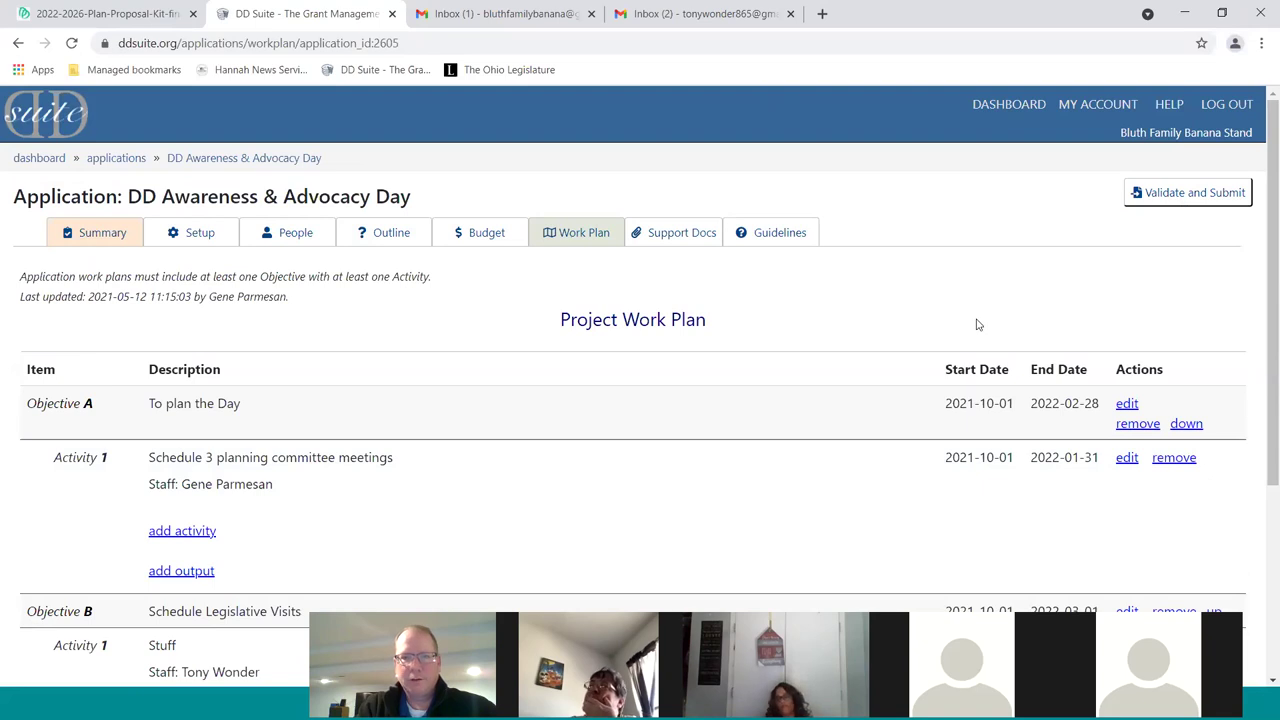
click(688, 236)
Enter the Additional Notes 'In addition to being the most qualified, this applicant is also handsome.' and open the add-document form
click(831, 377)
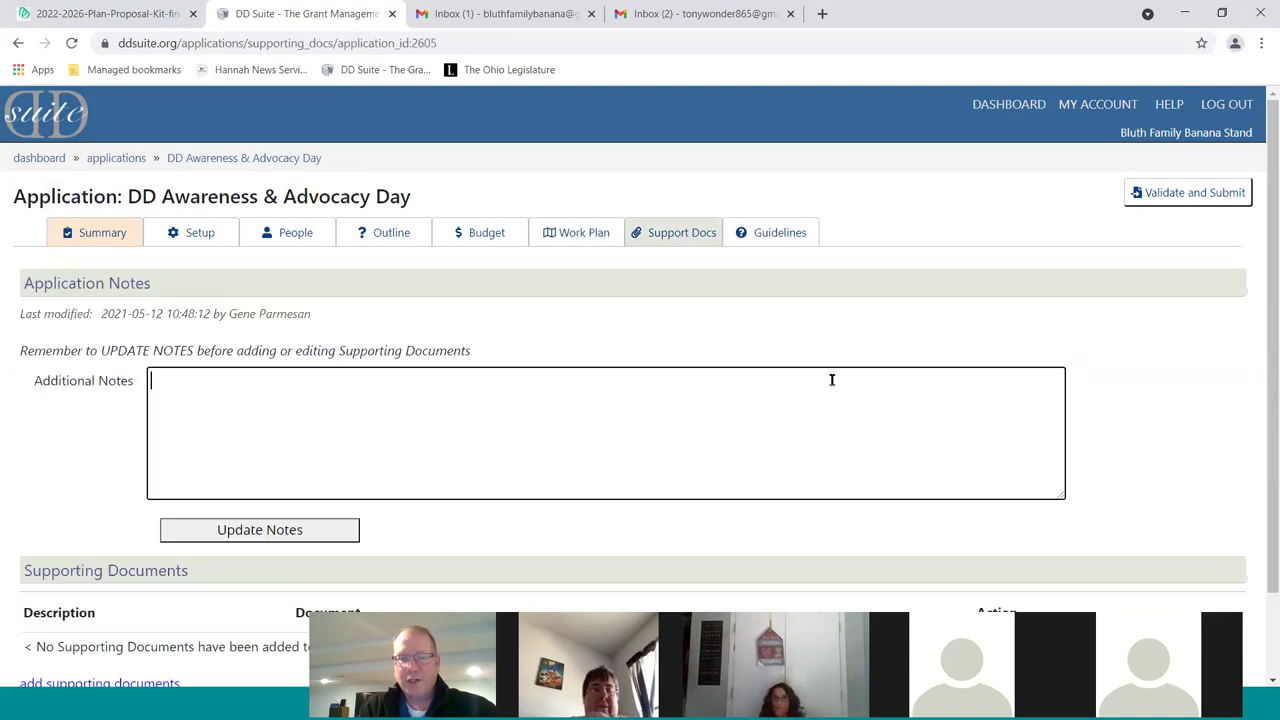
scroll(840, 380, down, 1)
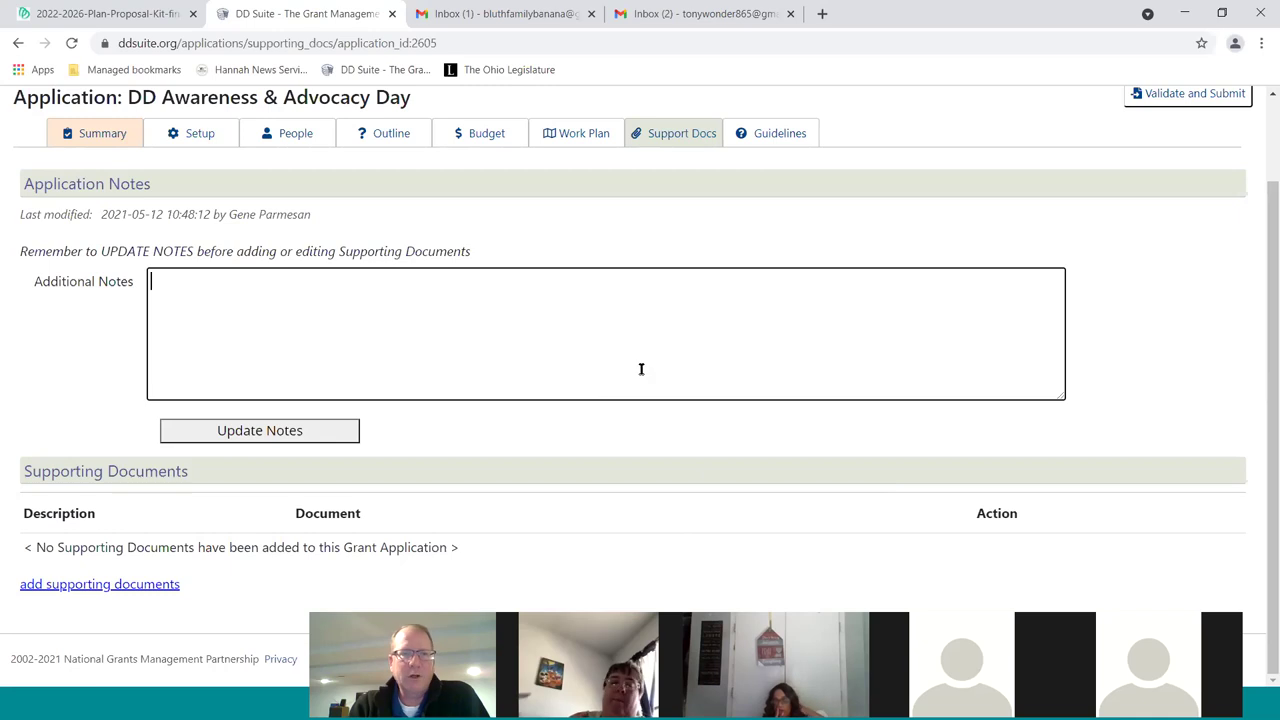
click(406, 307)
text(In addition to)
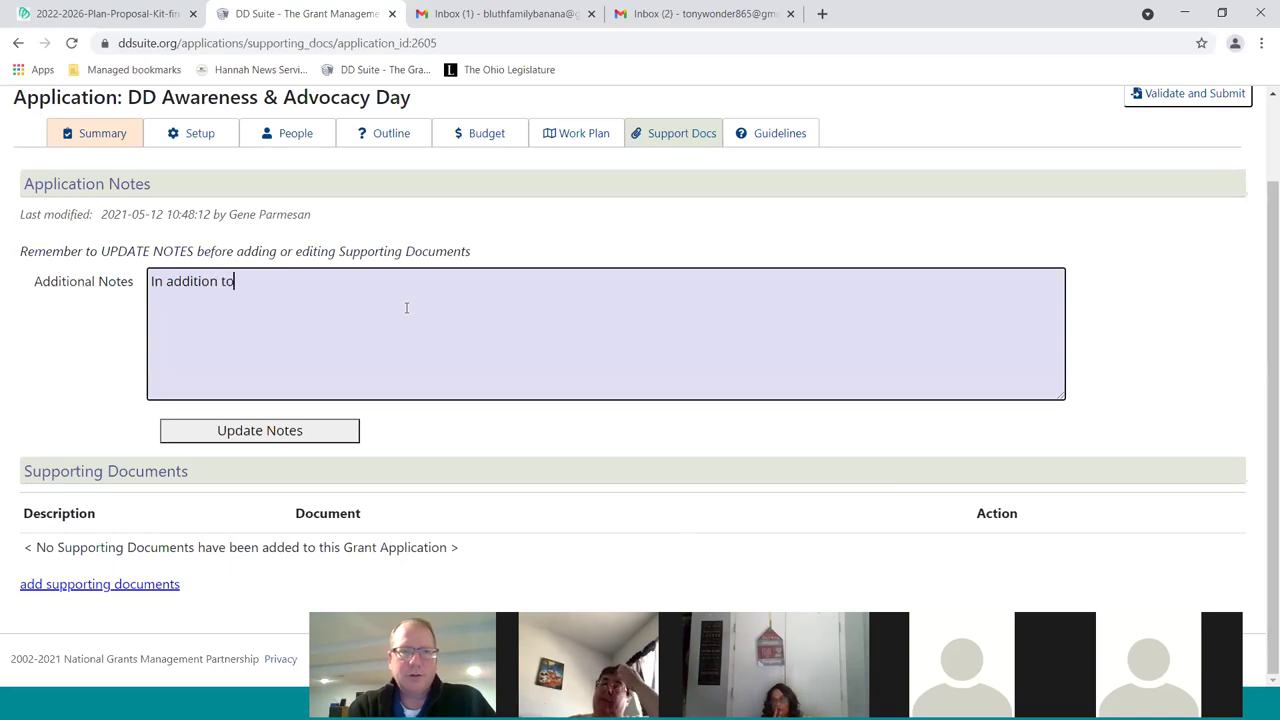
text( being the most)
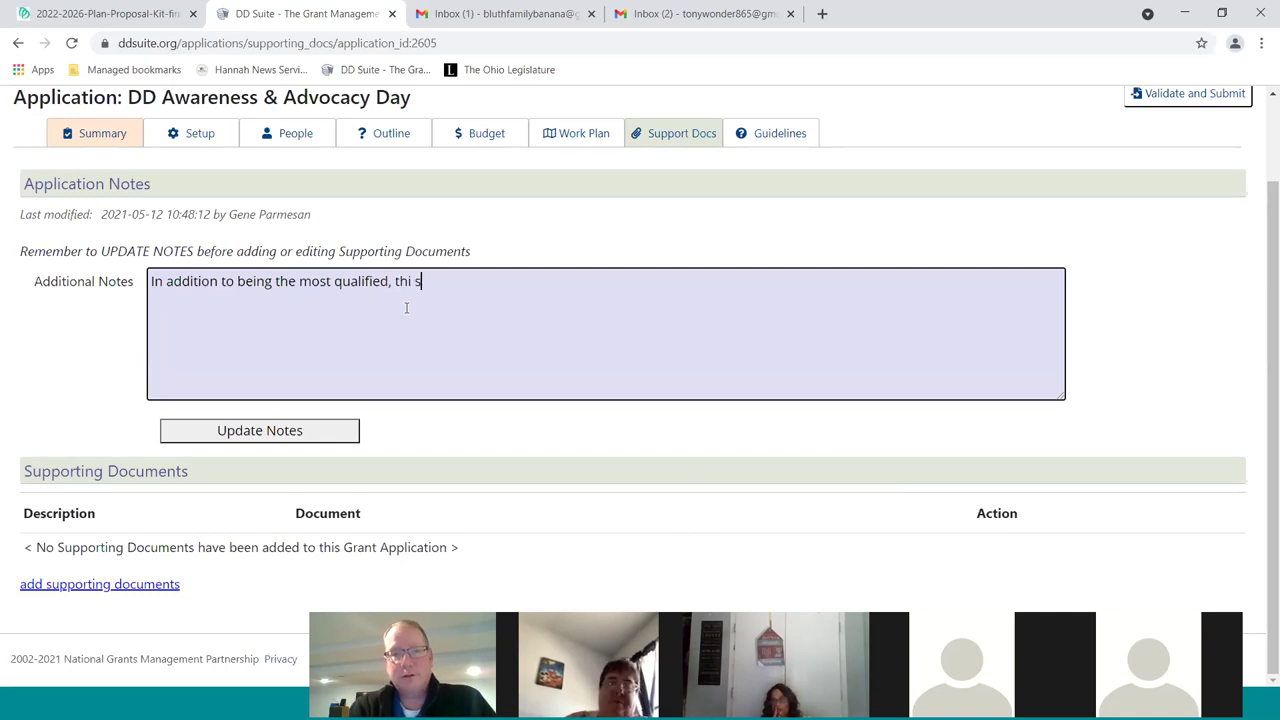
text(qualified, this applicant i)
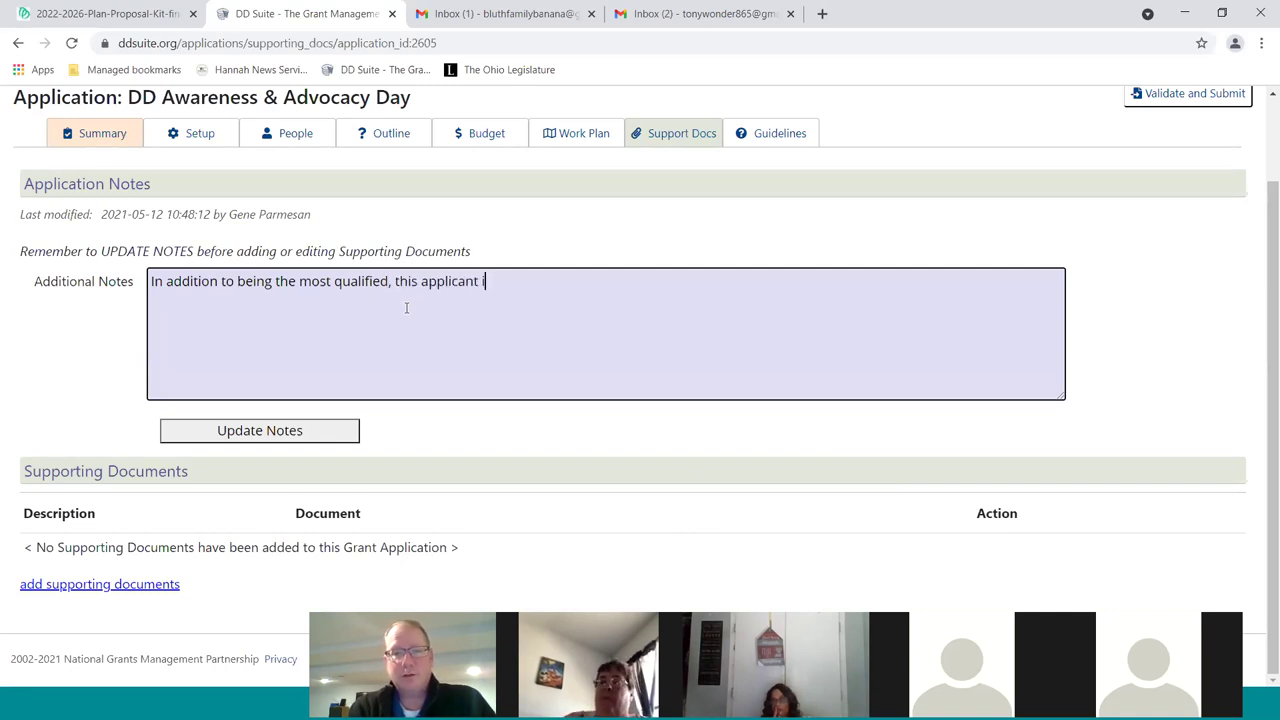
text(s also handsome.)
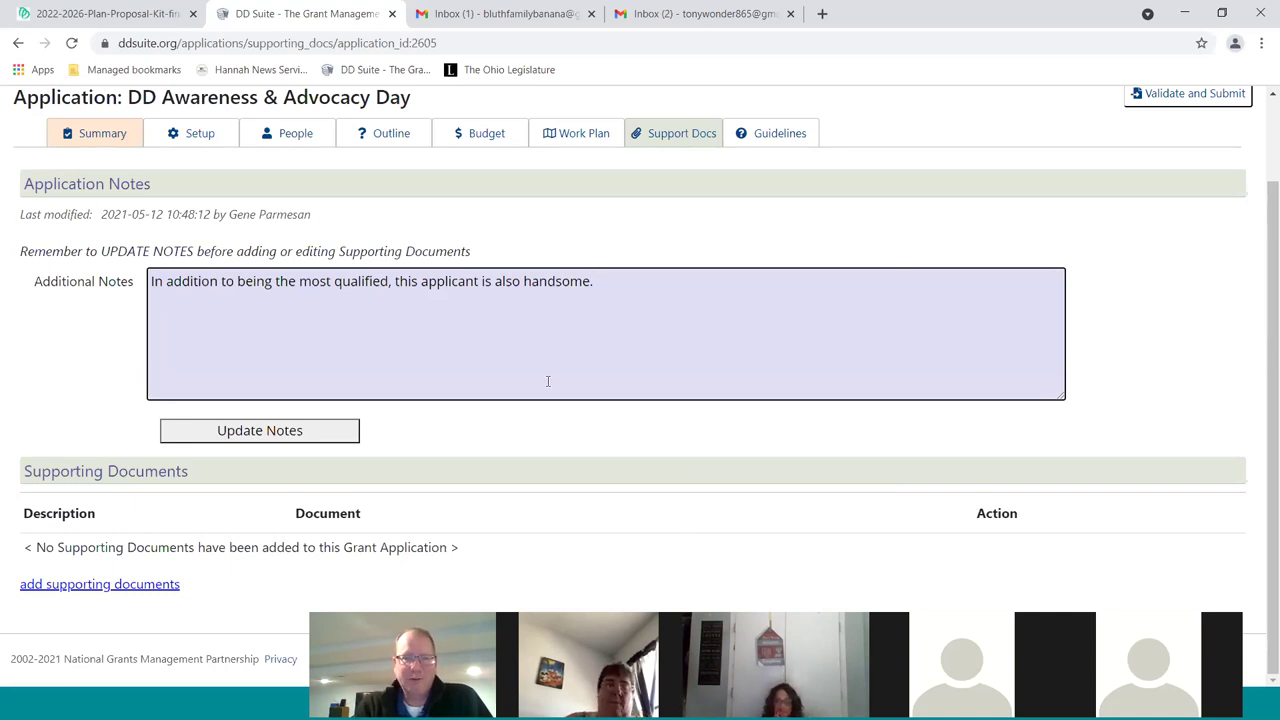
click(126, 590)
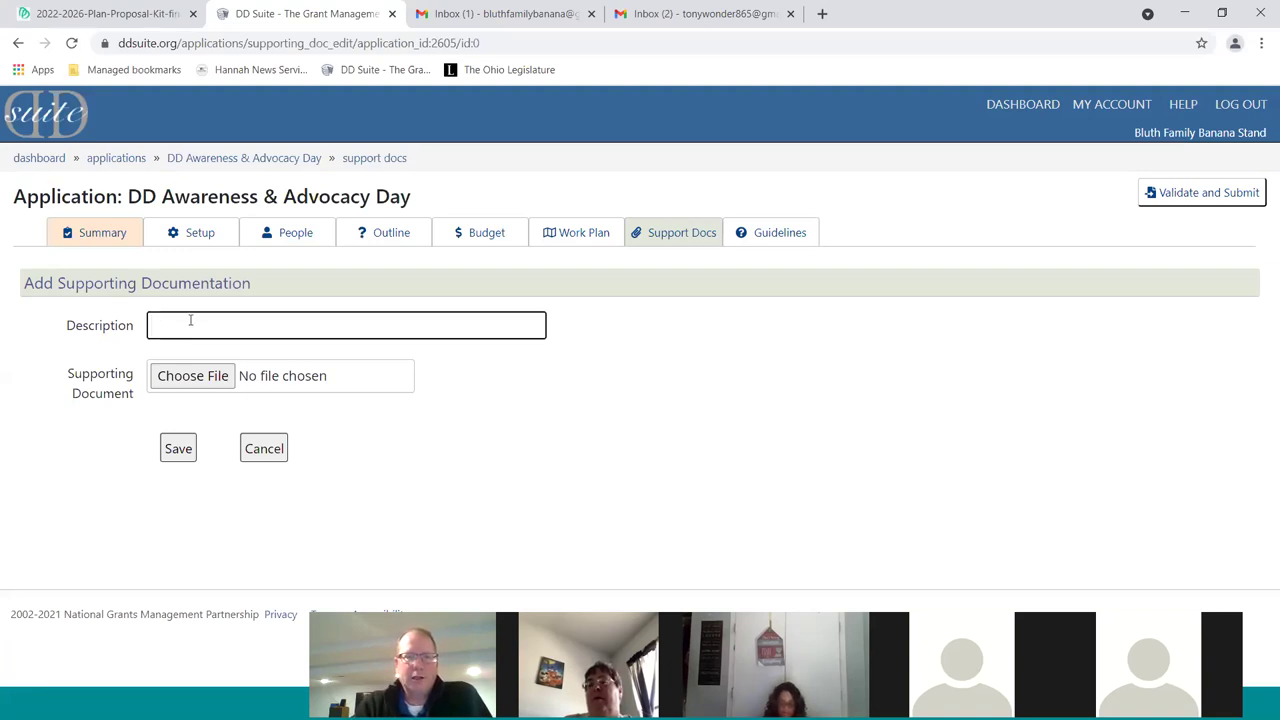
Attach notice.pdf from the Desktop with description 'Signed Assurances' and save it
text(Signed Assurances)
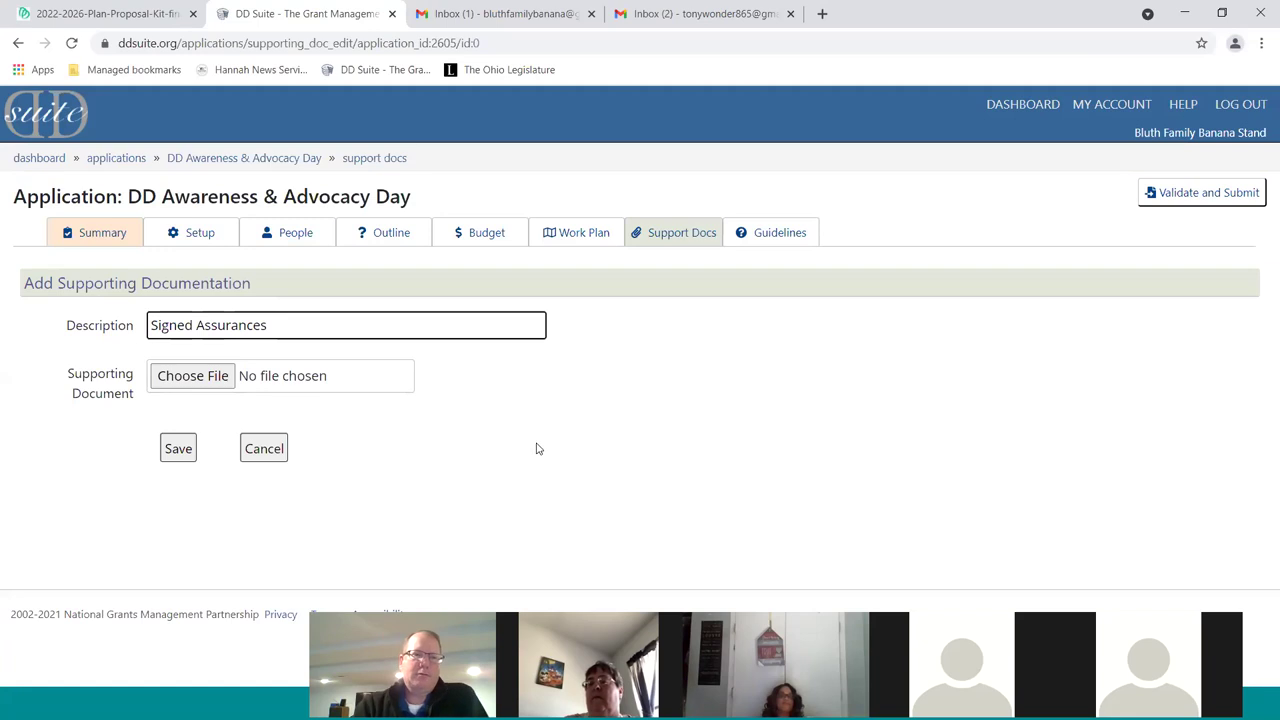
click(178, 376)
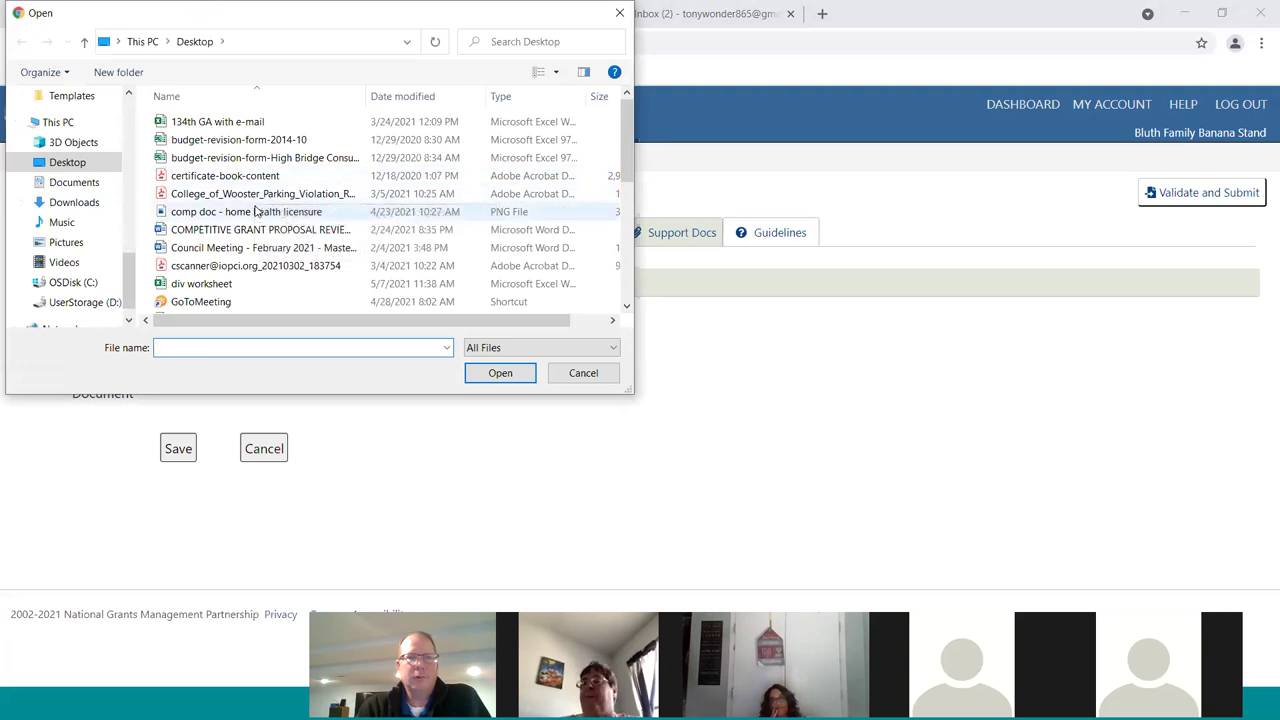
scroll(270, 240, down, 2)
scroll(275, 244, up, 1)
scroll(275, 244, down, 3)
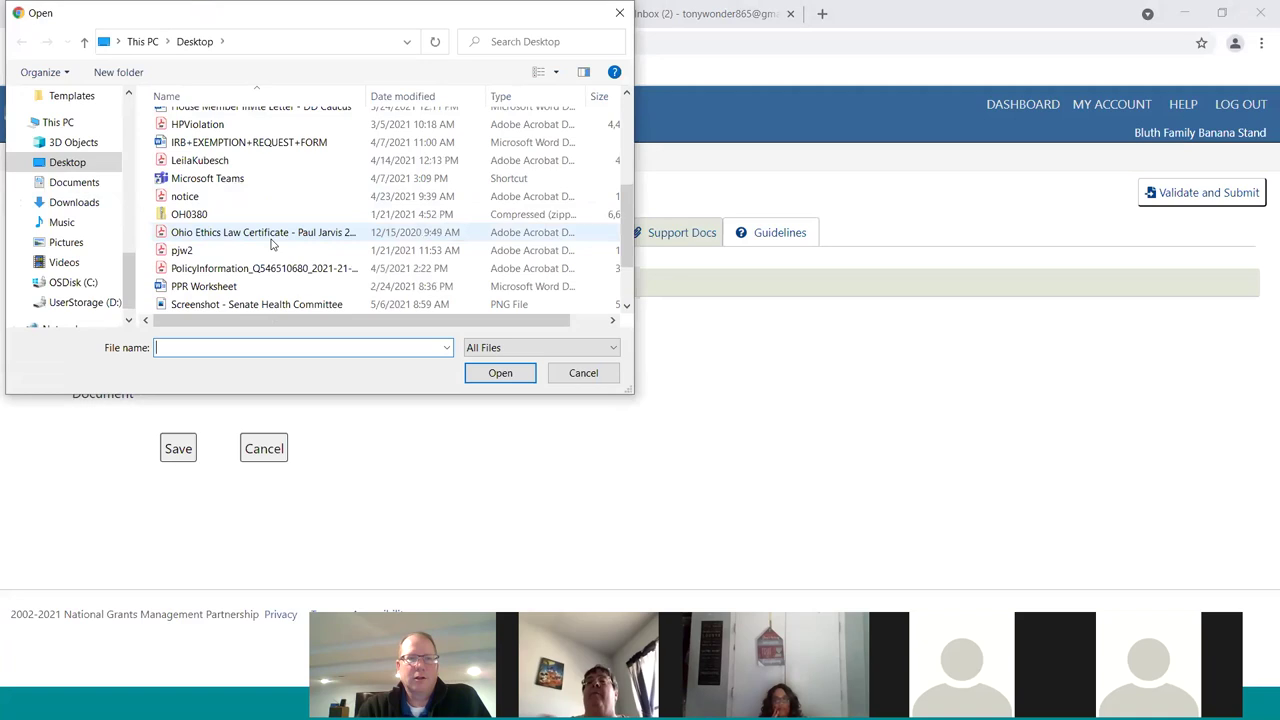
double_click(198, 198)
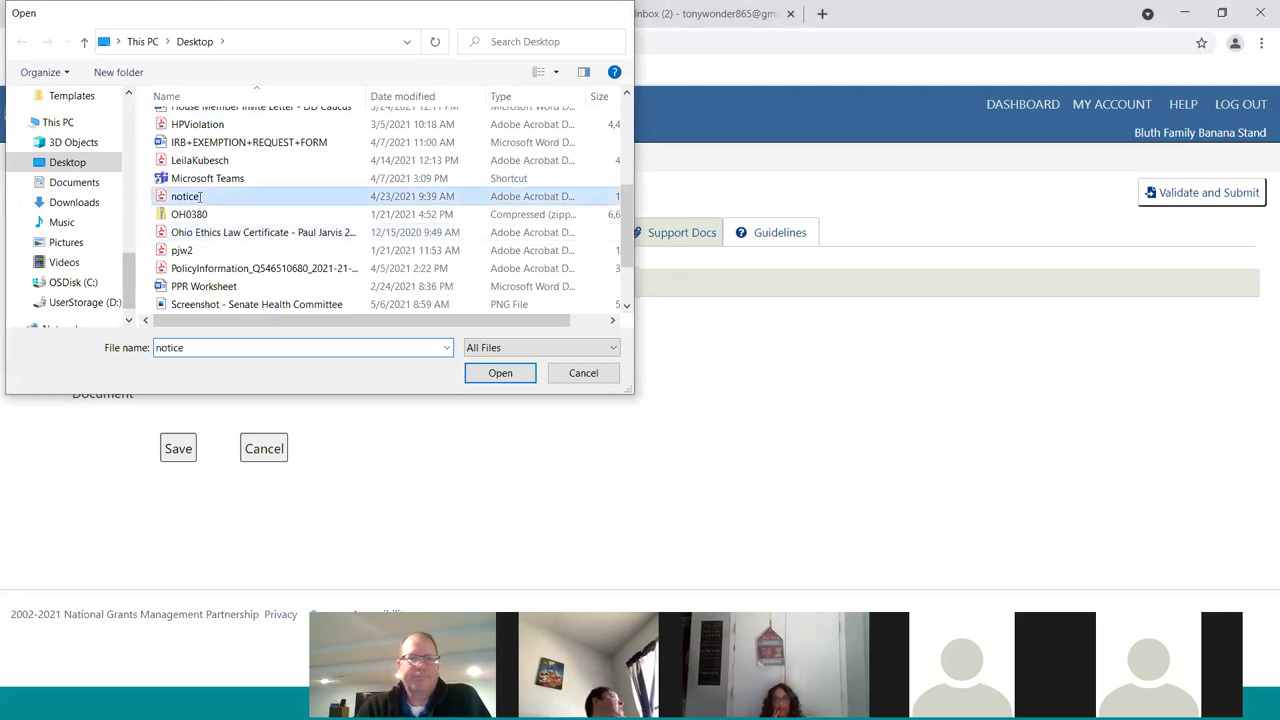
click(178, 449)
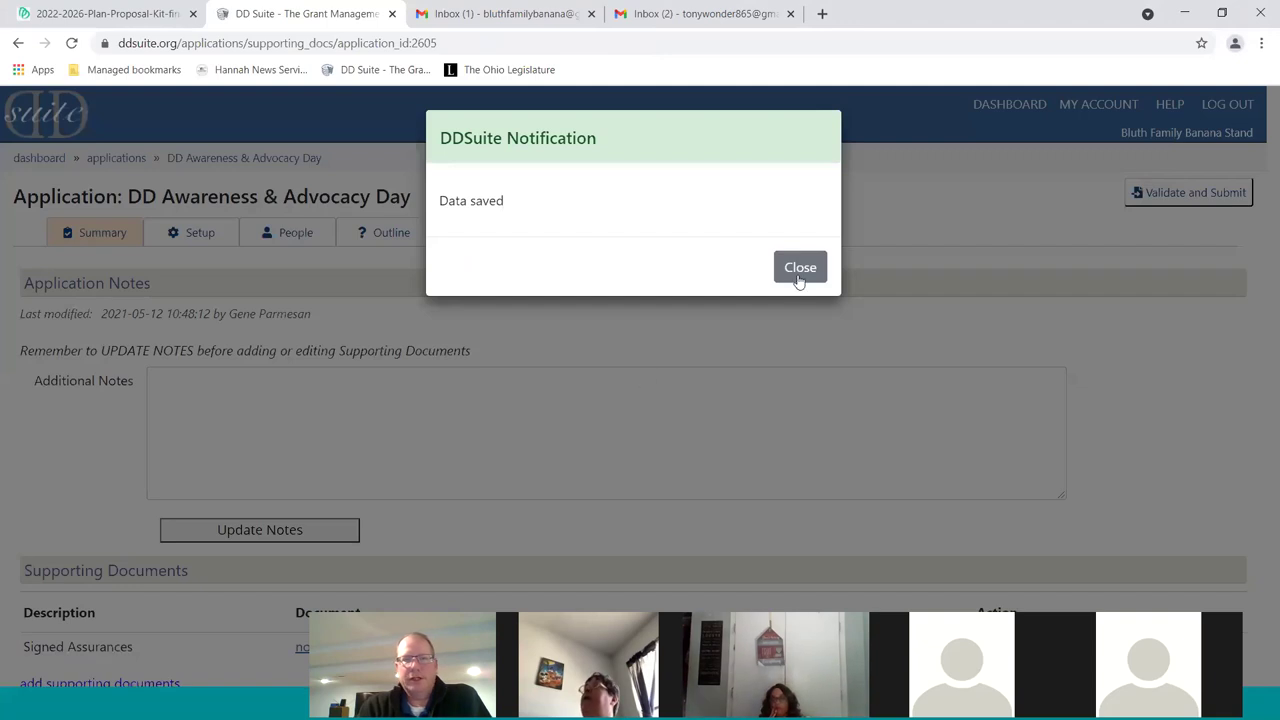
click(800, 267)
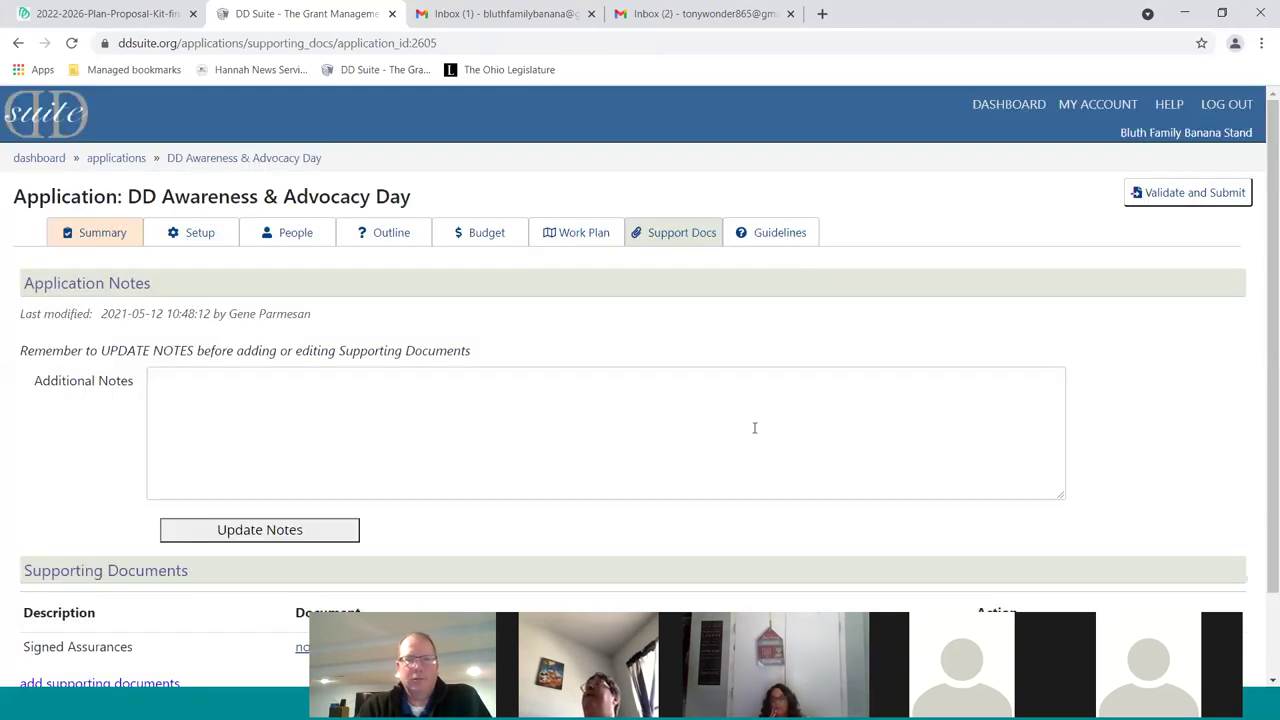
Add 'Board Members' as a second document with House Member Invite Letter - DD Caucus.docx attached, and save
scroll(754, 428, down, 2)
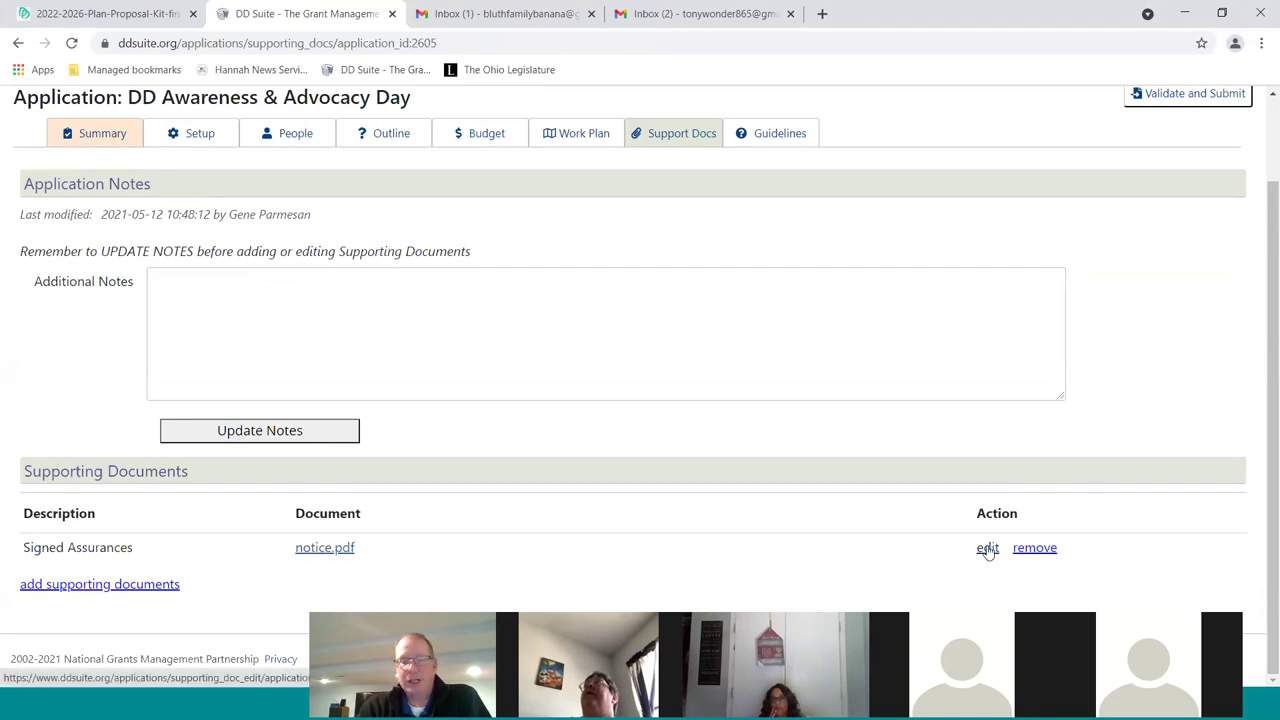
click(120, 585)
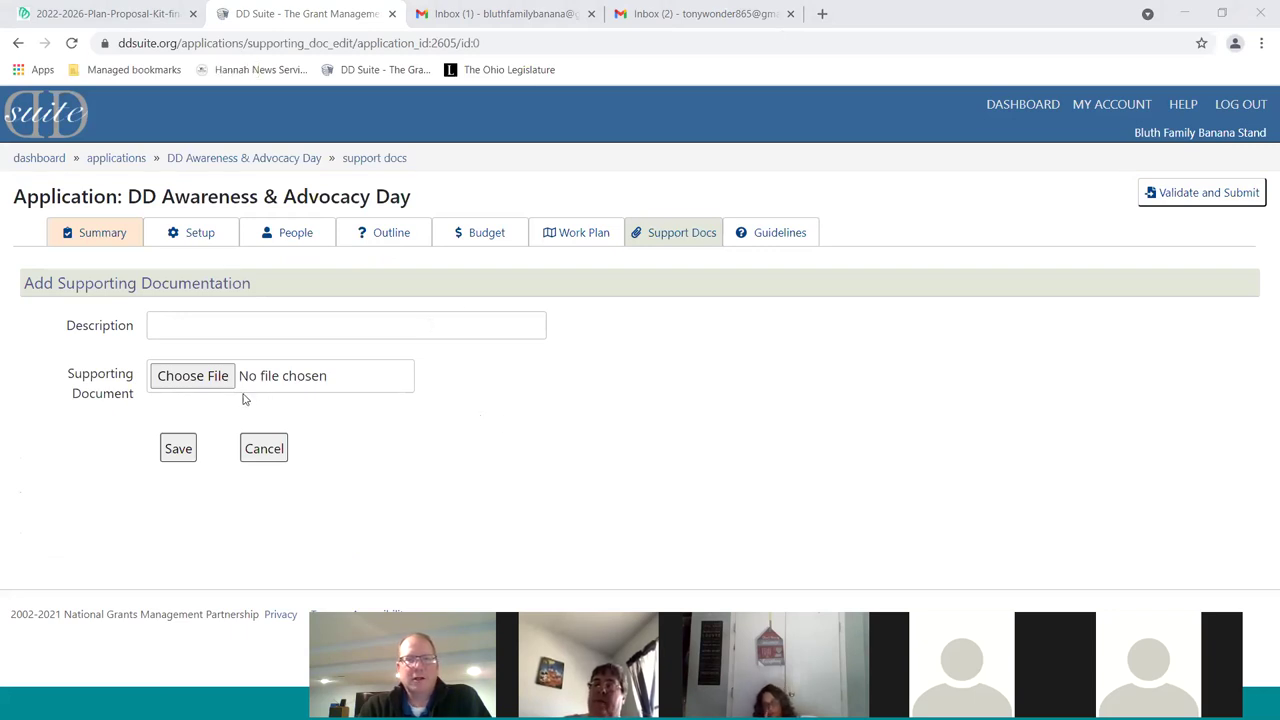
click(275, 331)
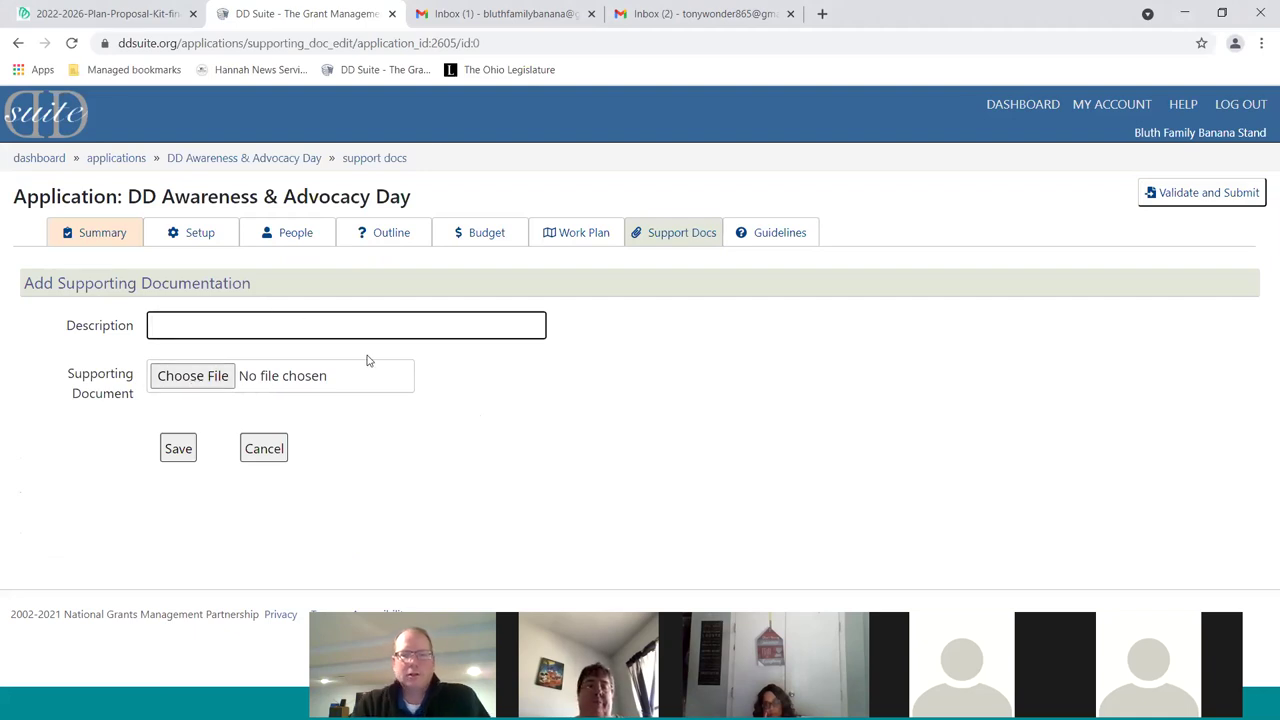
text(Board Members)
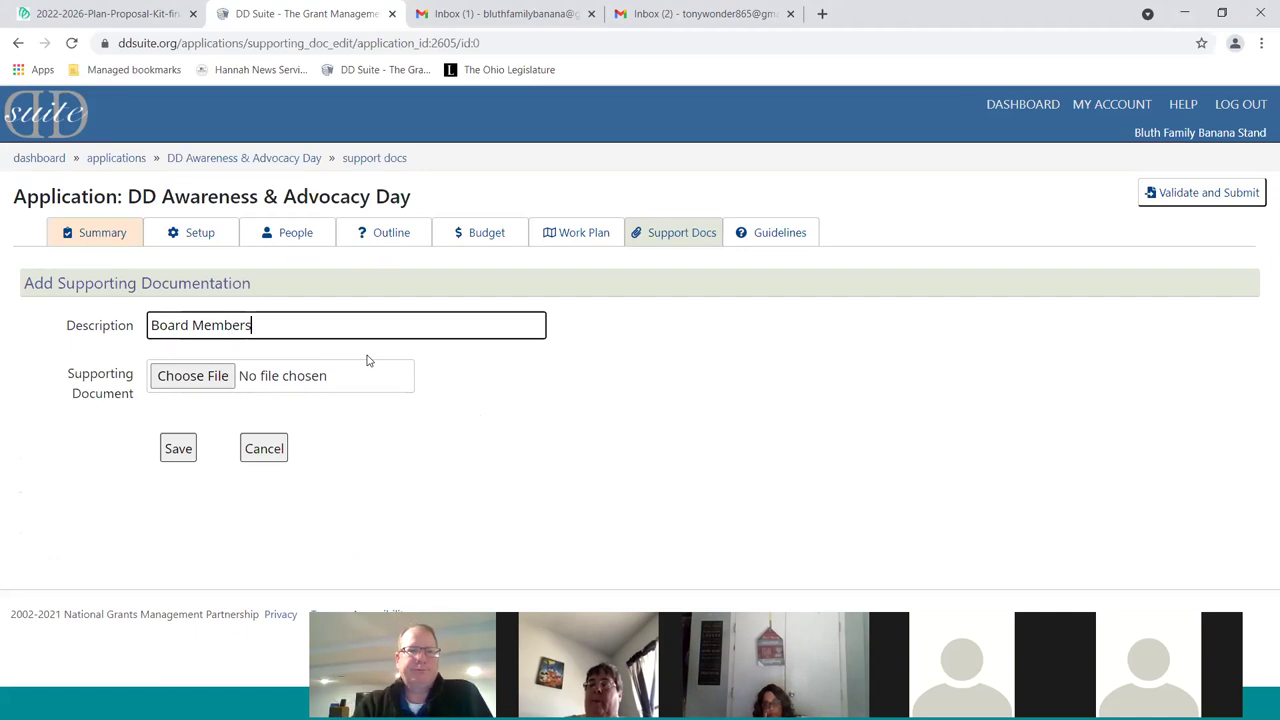
click(209, 380)
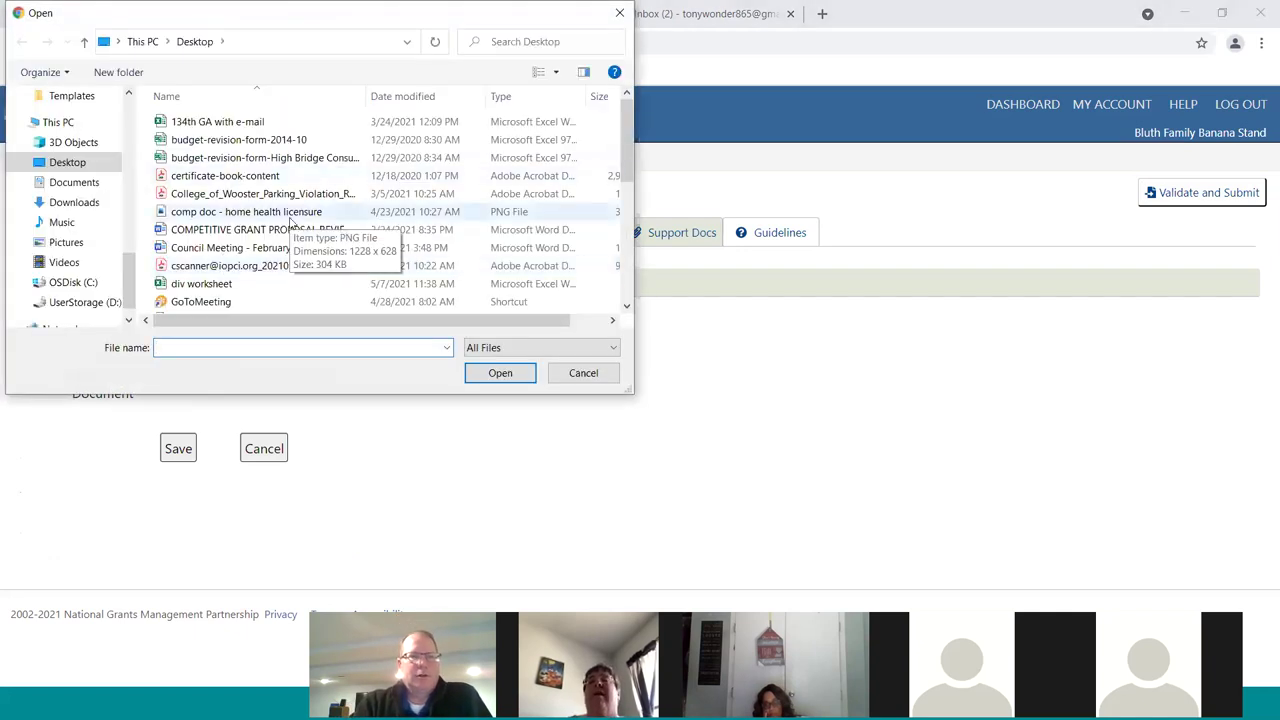
scroll(290, 222, down, 1)
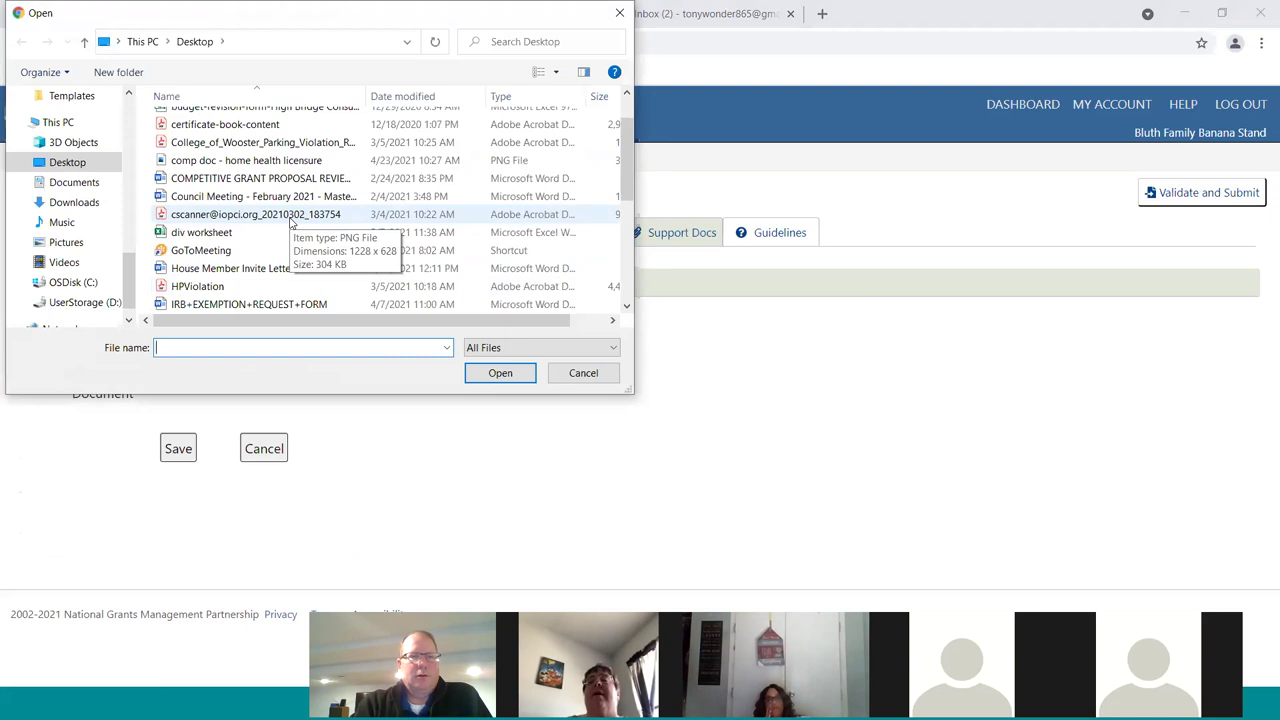
double_click(240, 268)
click(178, 446)
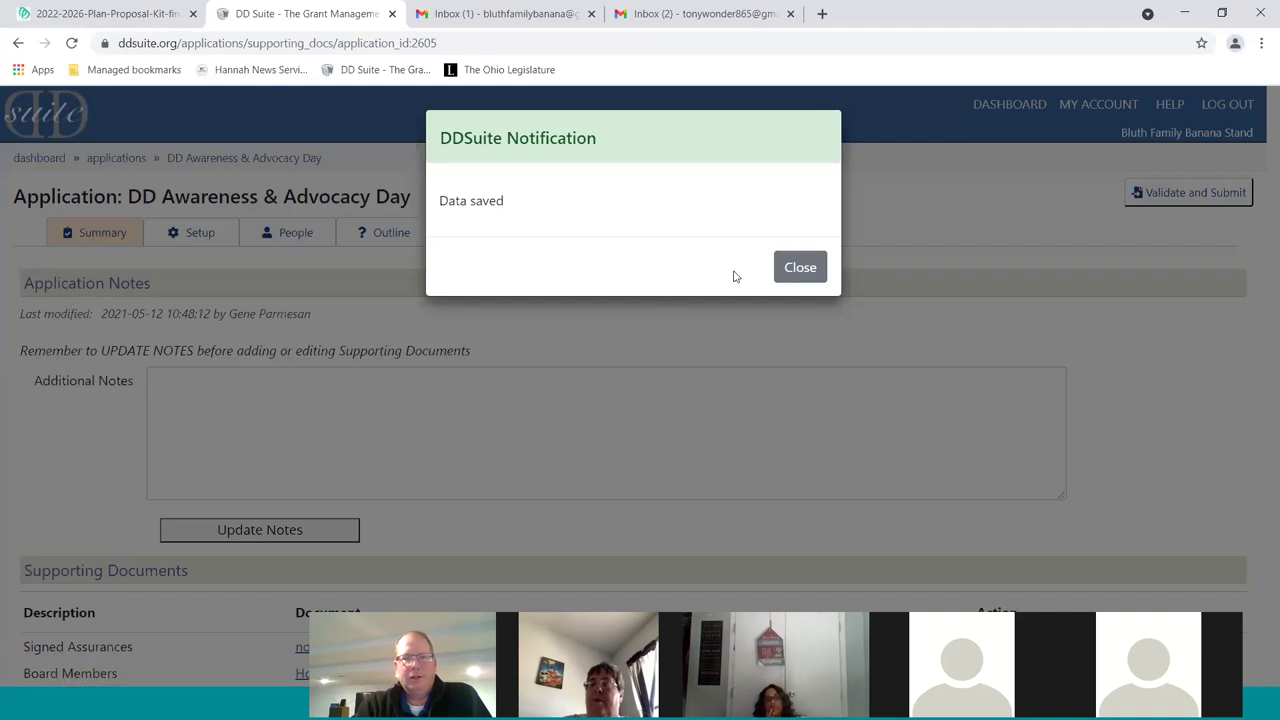
click(800, 267)
Download notice.pdf to the Desktop, replacing the existing copy, and open it to check its contents
scroll(329, 543, down, 2)
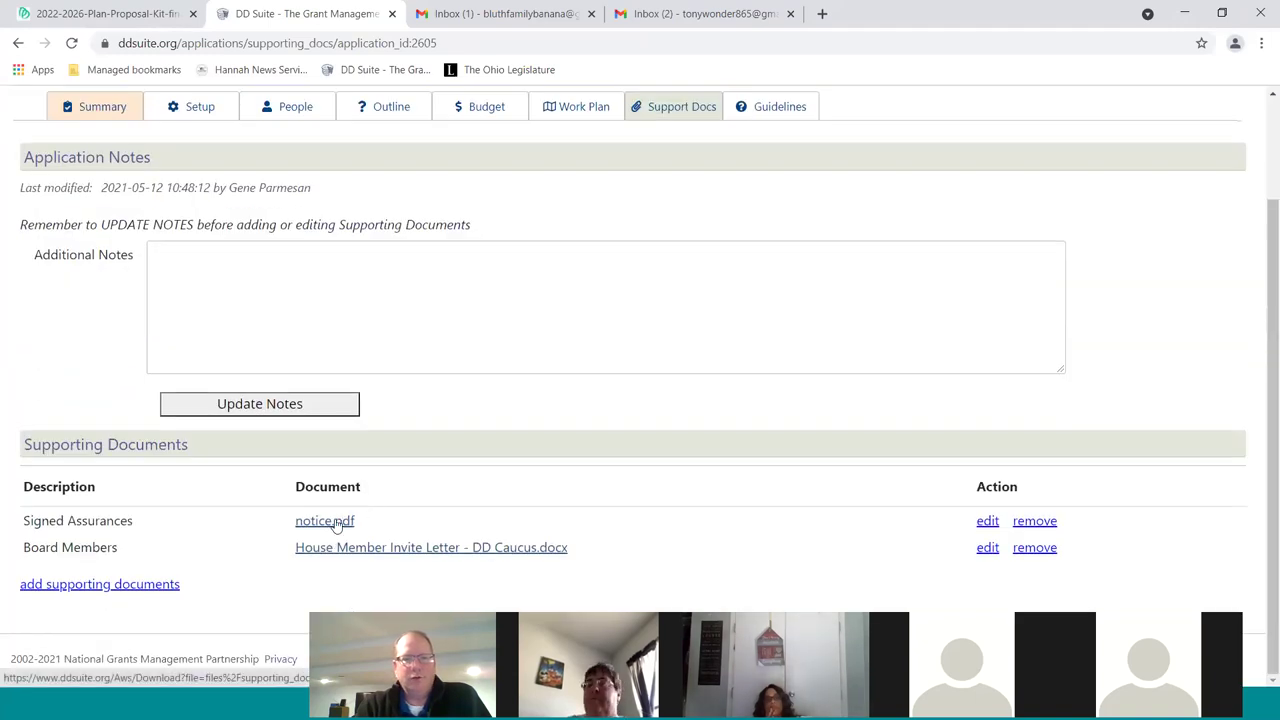
click(322, 524)
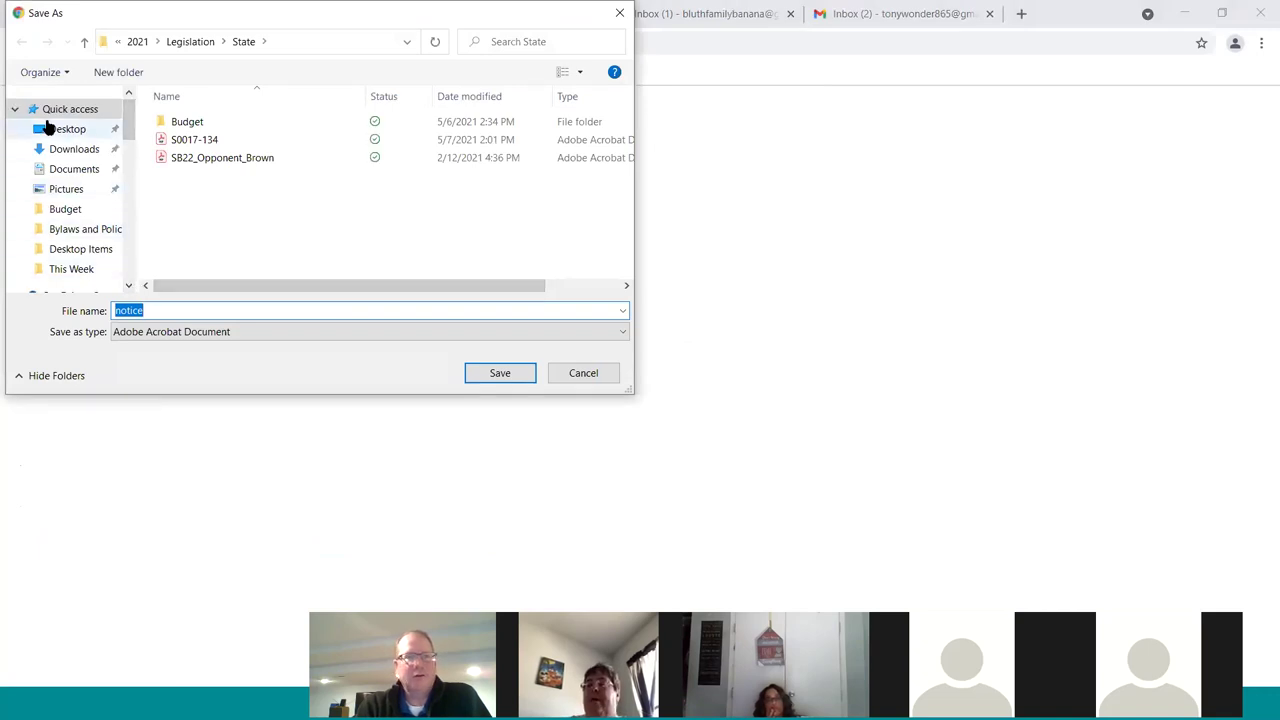
click(50, 129)
click(500, 373)
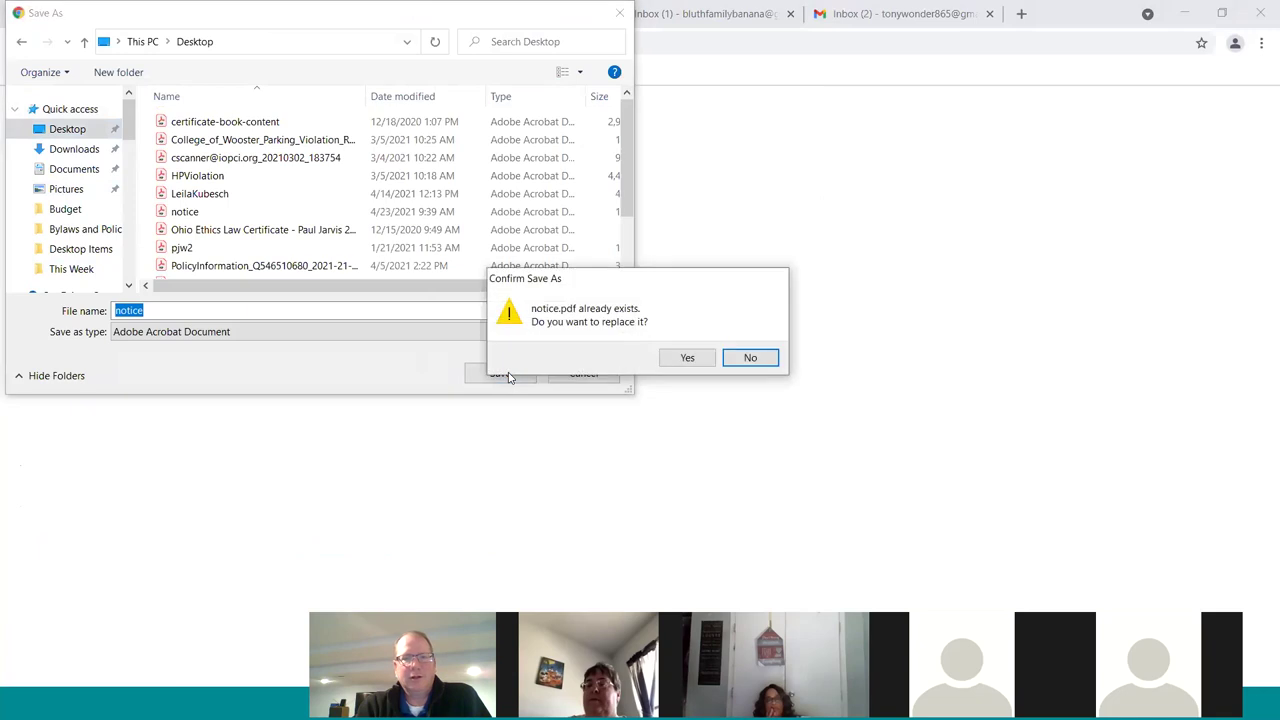
click(745, 358)
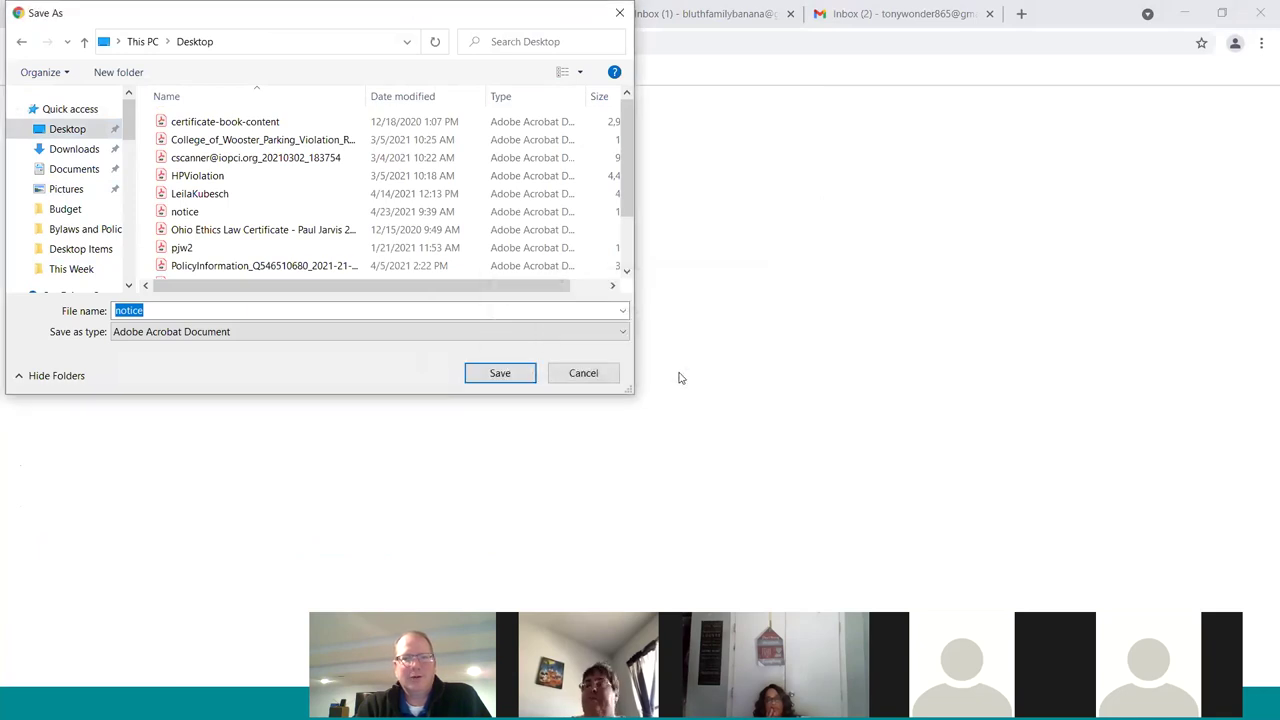
click(500, 372)
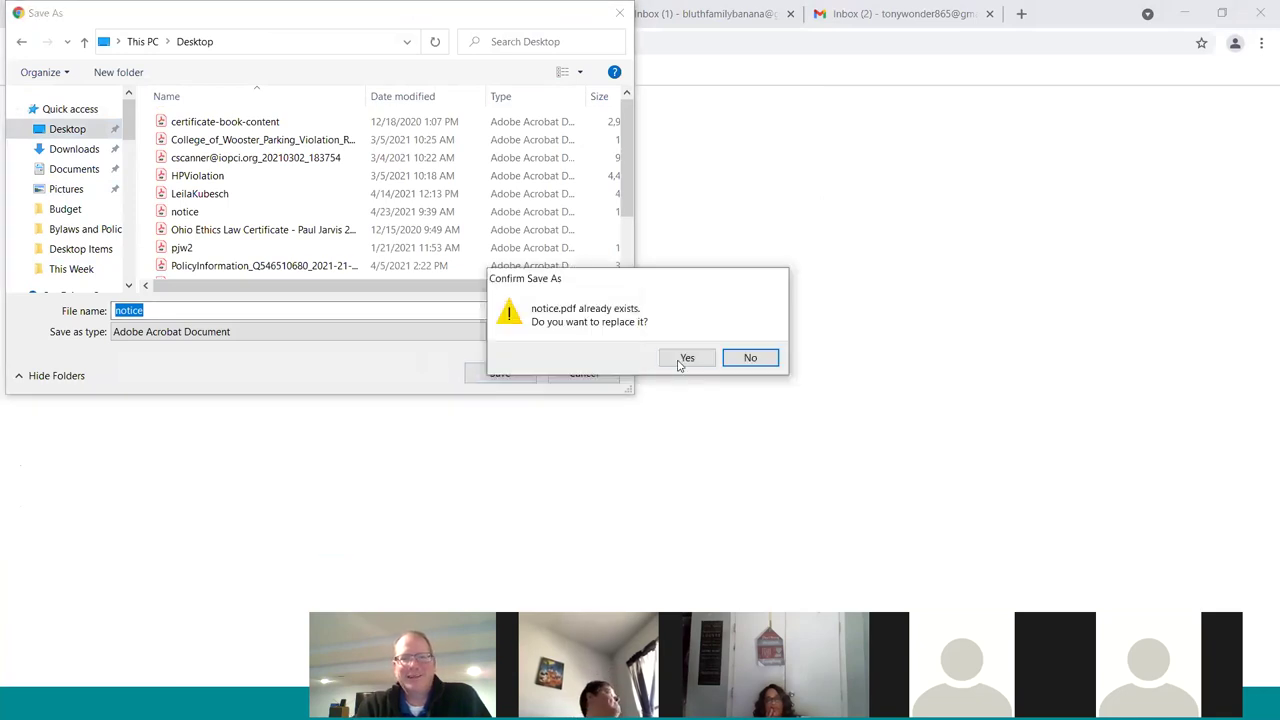
click(684, 357)
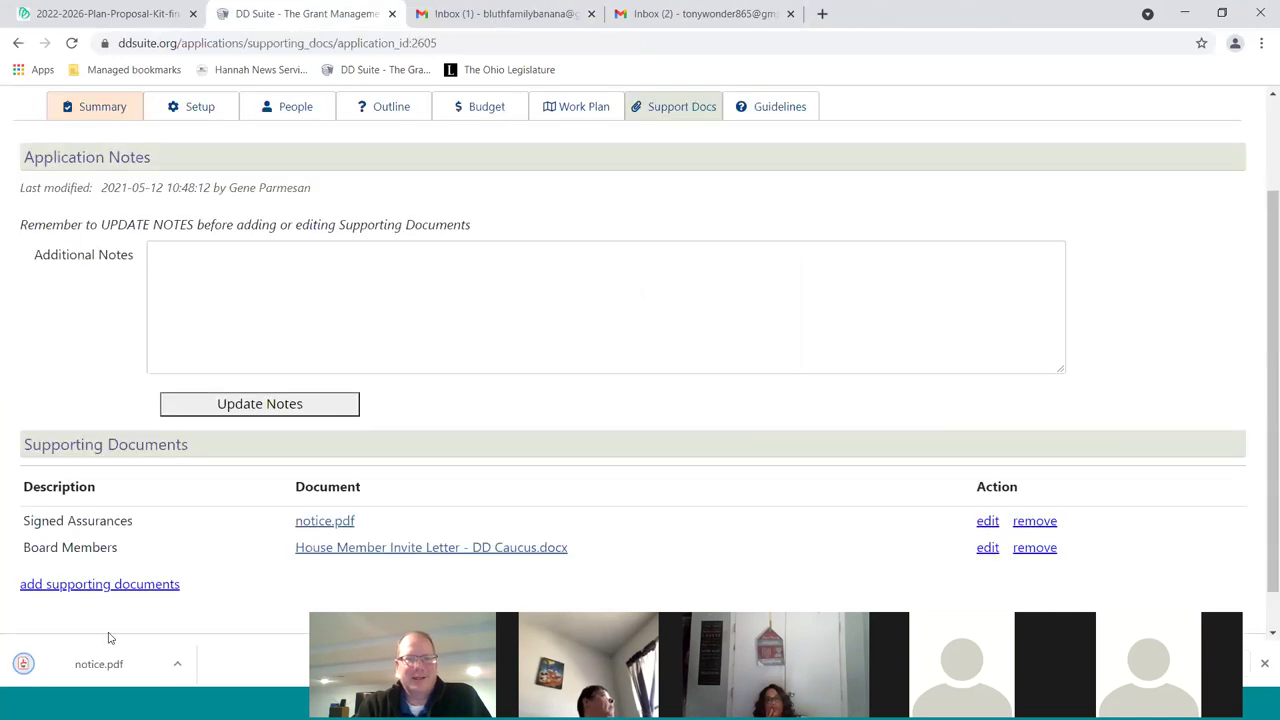
click(85, 662)
scroll(662, 358, down, 2)
scroll(662, 358, down, 2)
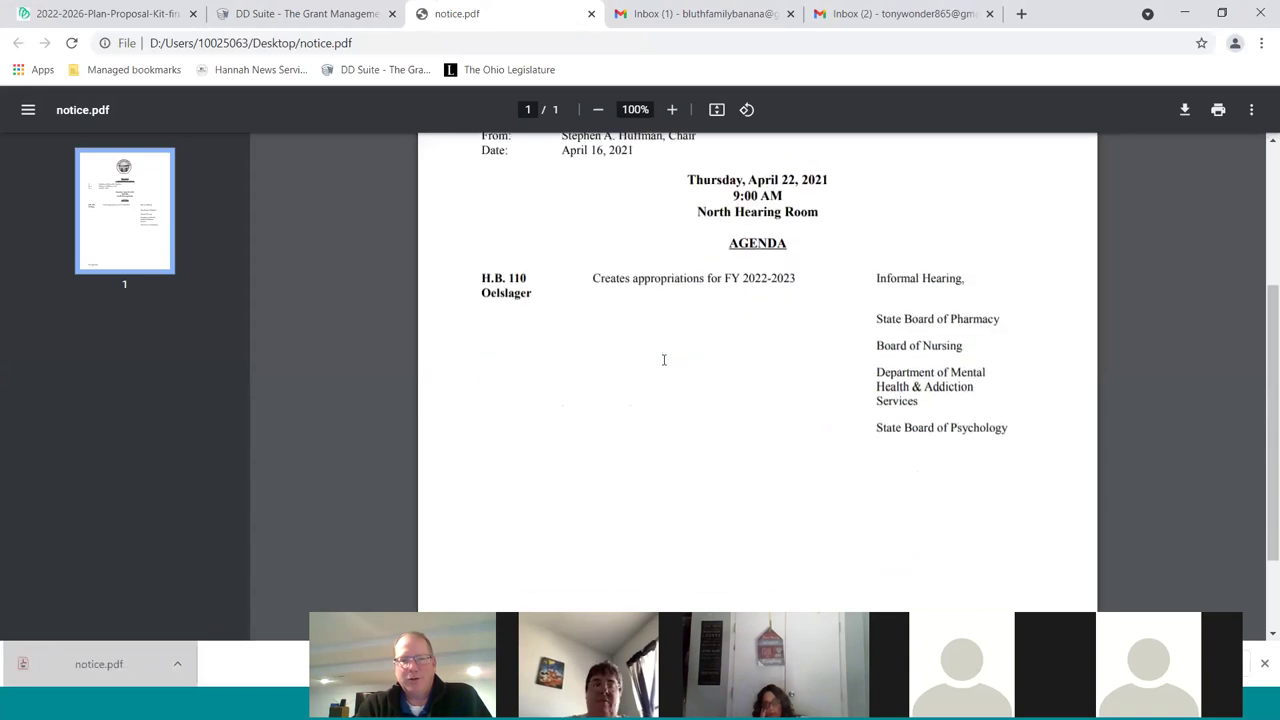
scroll(663, 357, up, 4)
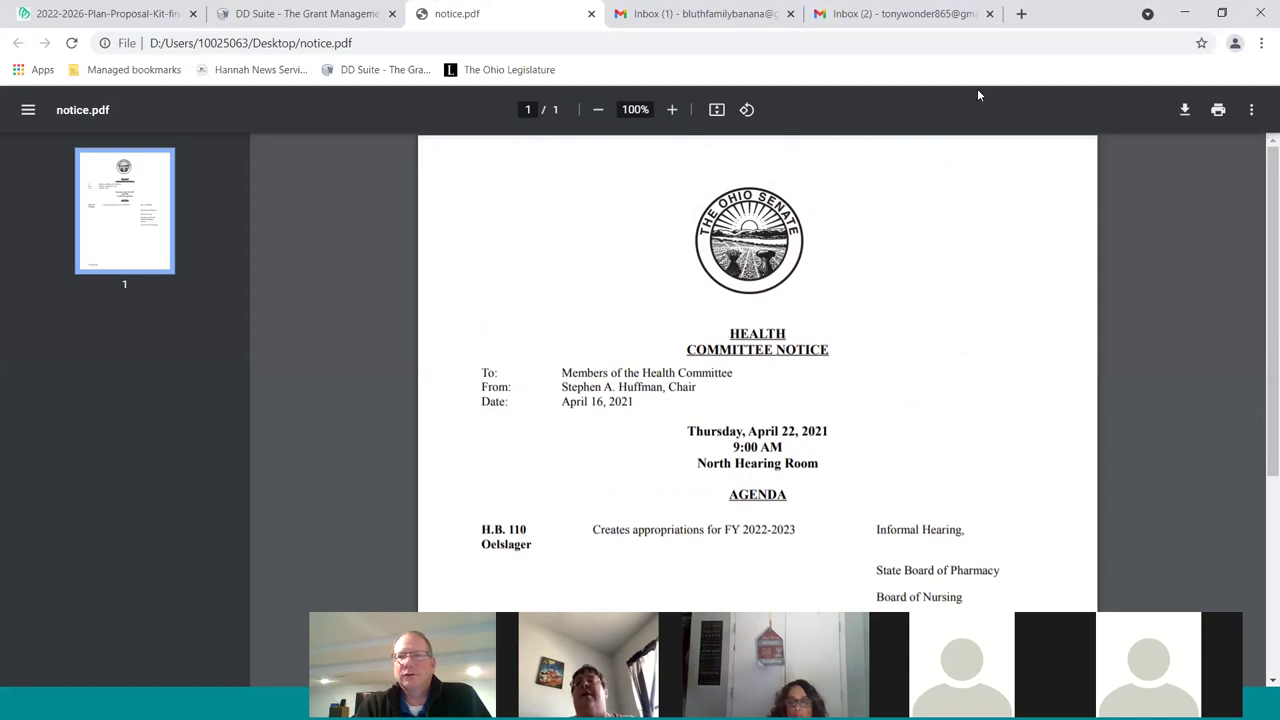
Back in DD Suite, download the attached House Member Invite Letter .docx
click(239, 20)
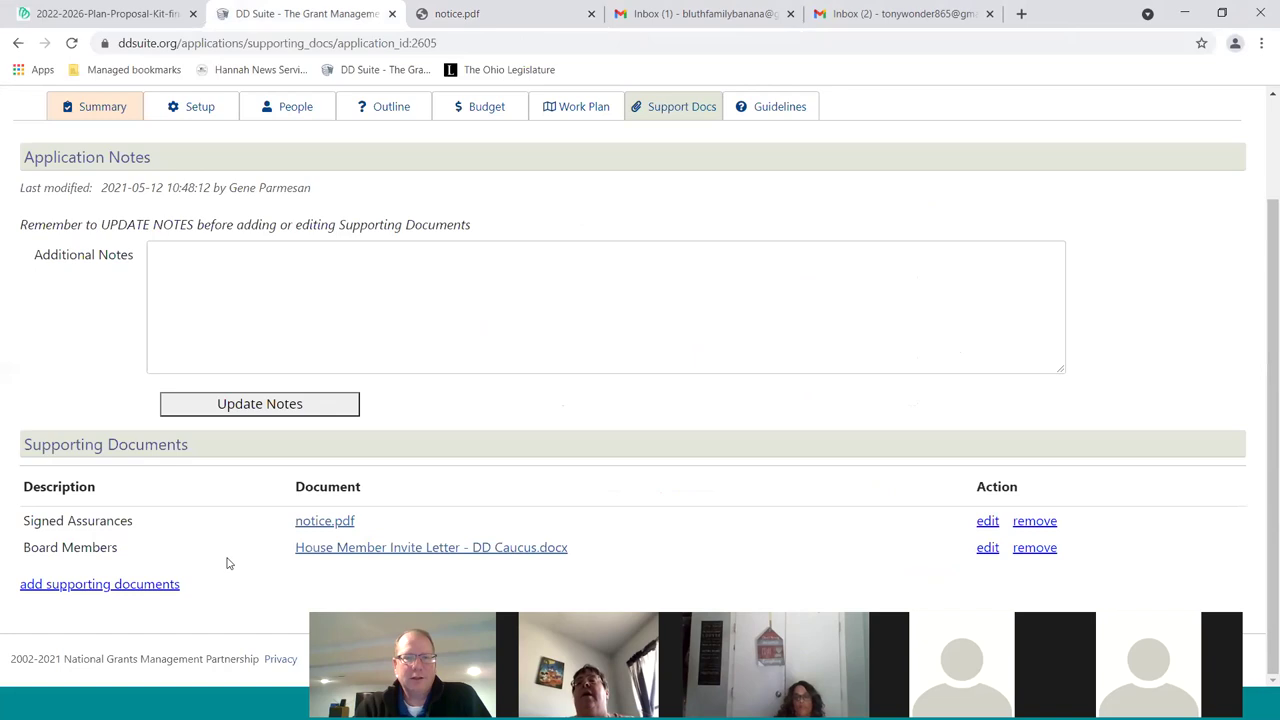
click(360, 548)
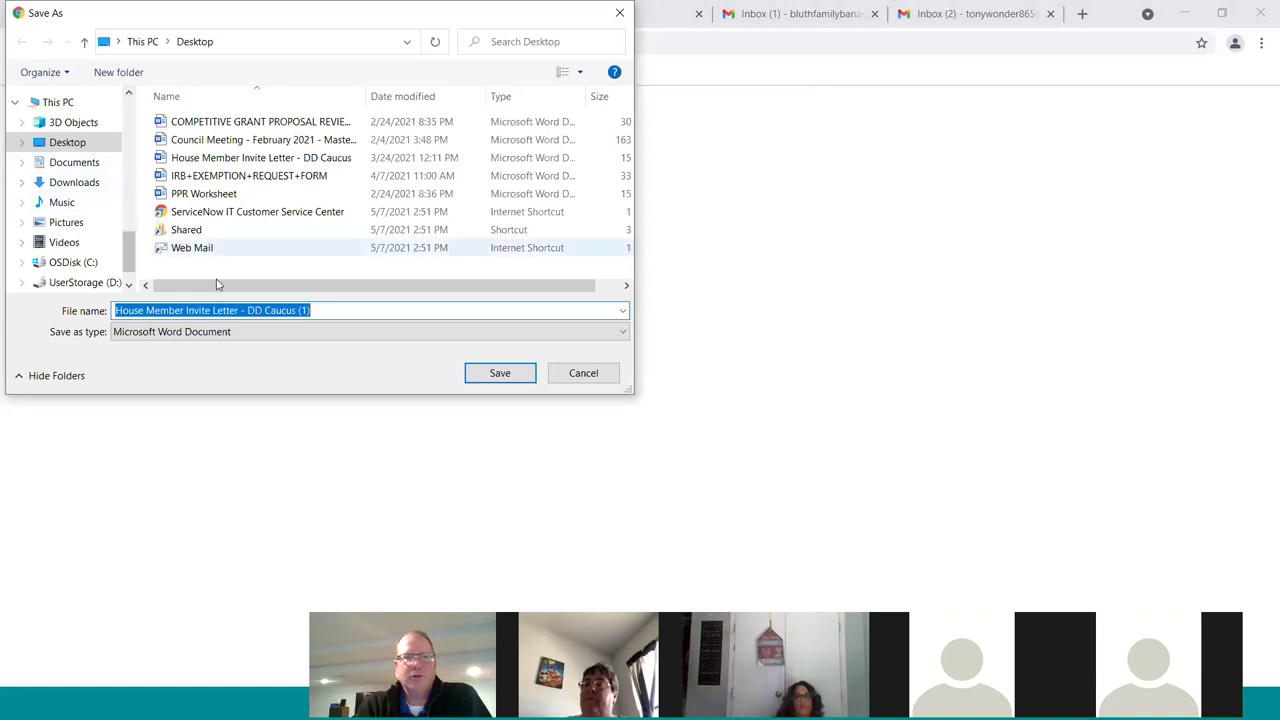
click(500, 370)
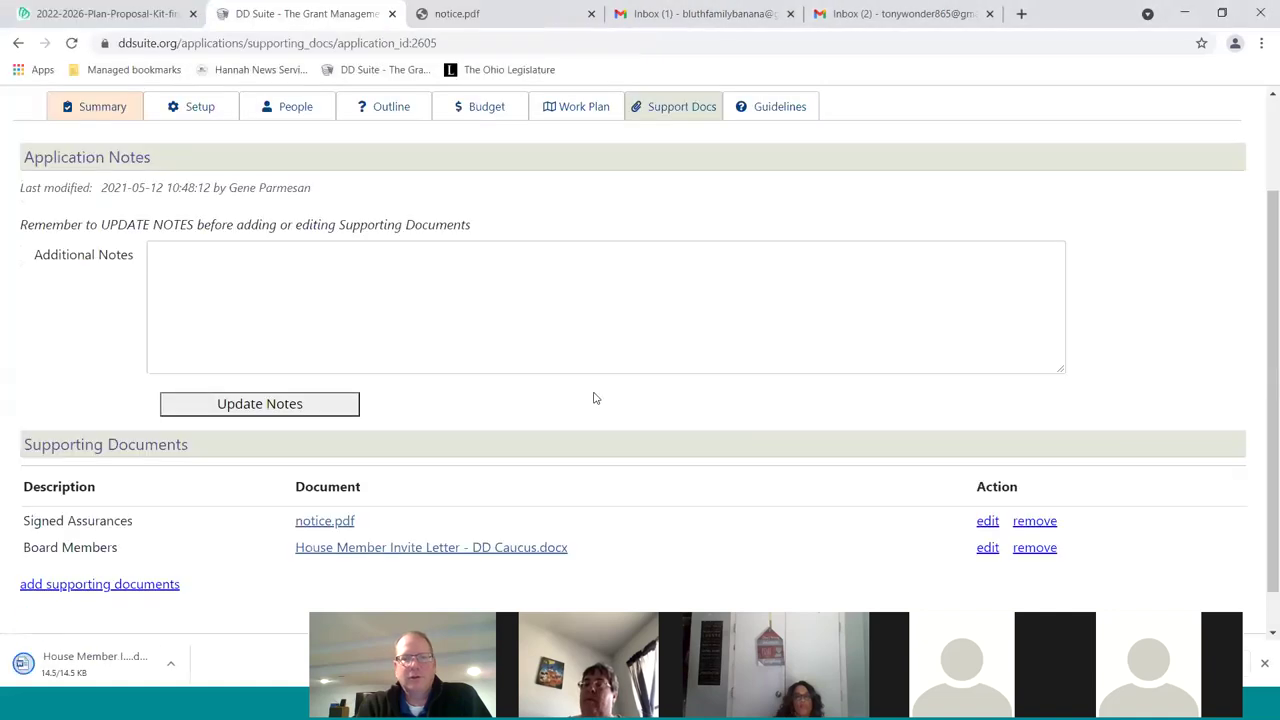
Open the downloaded invite letter in Word, then return to the DD Suite Support Docs page
click(80, 665)
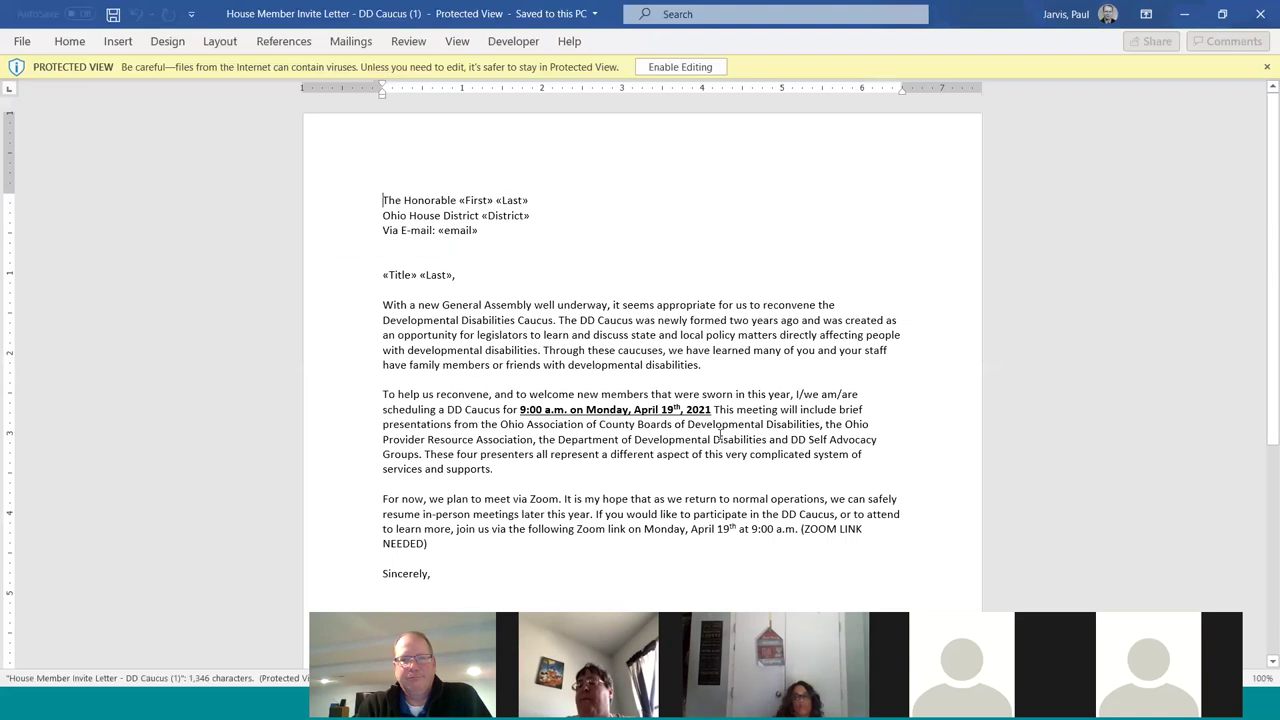
click(1186, 15)
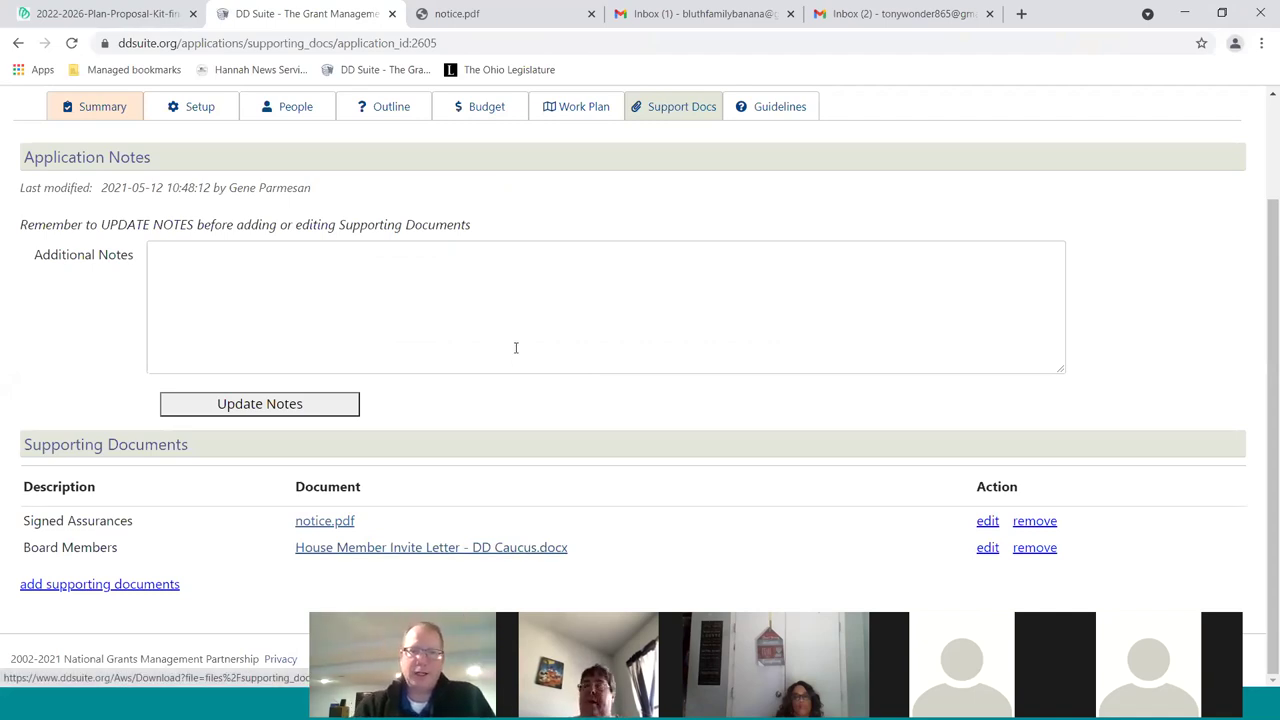
Read through the Summary's outline answers, budget, work plan and uploaded documents, then run Validate
scroll(719, 351, up, 2)
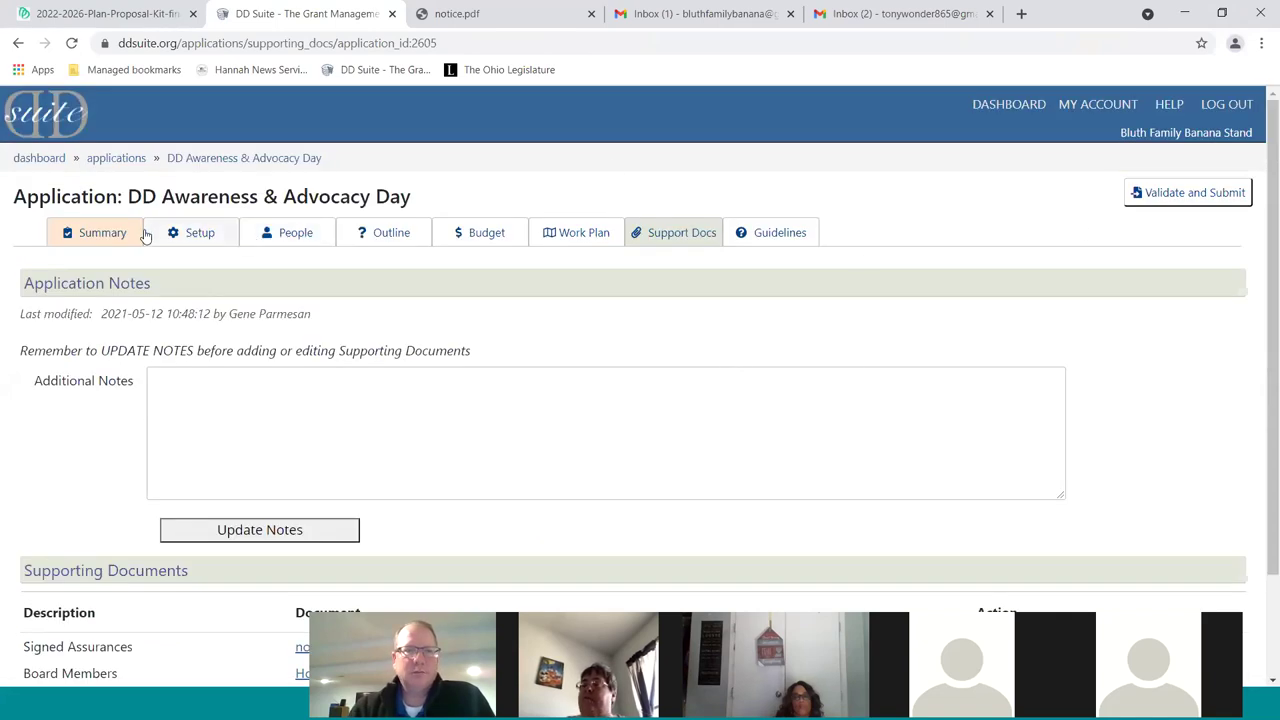
click(88, 238)
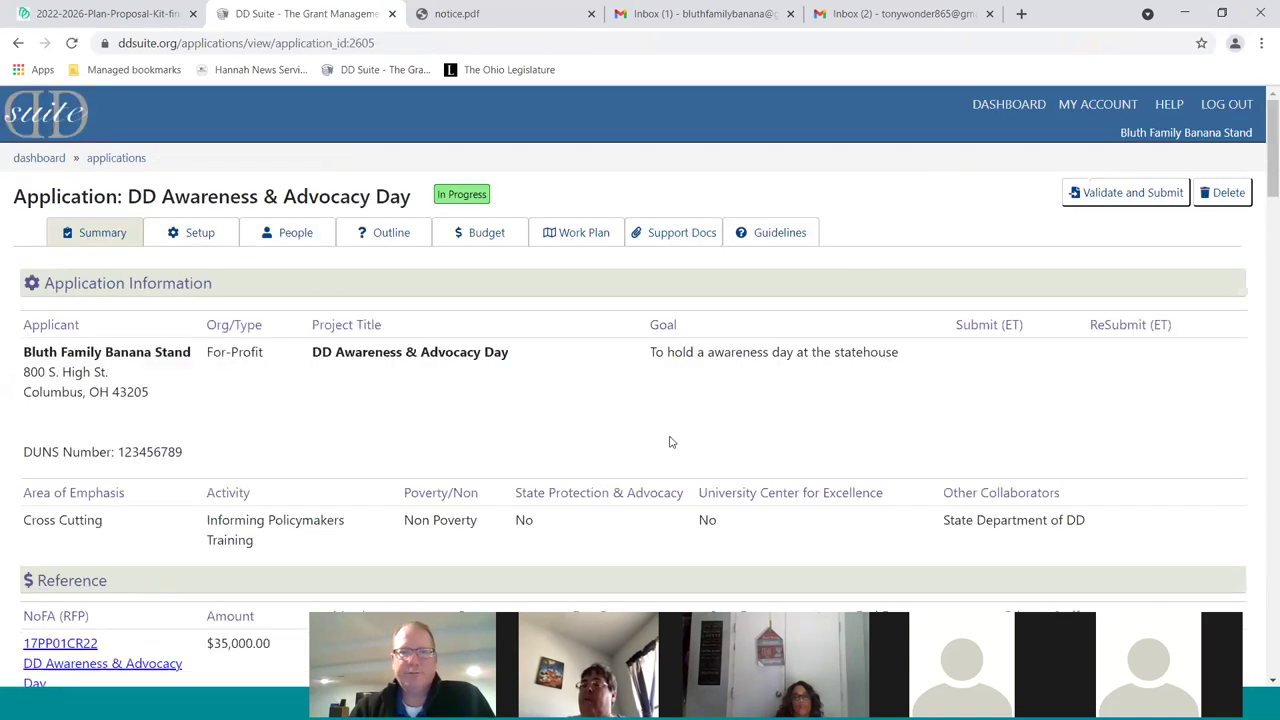
scroll(698, 401, down, 3)
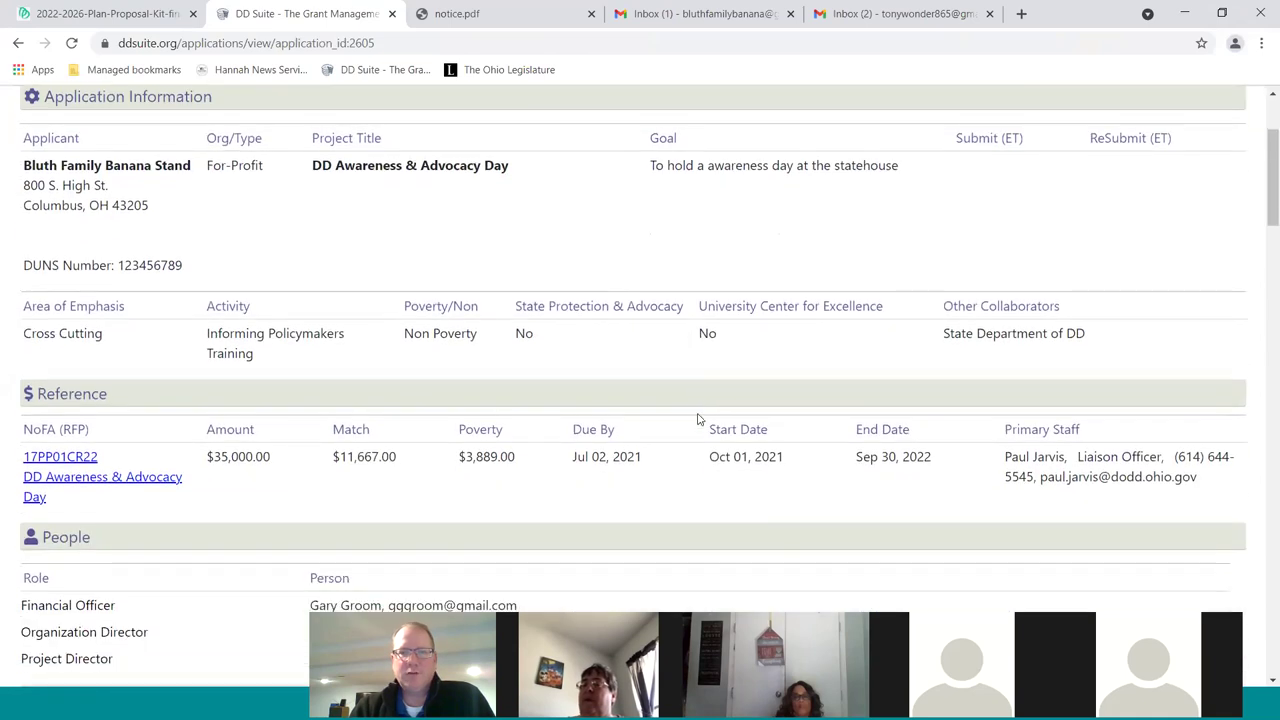
scroll(697, 421, down, 2)
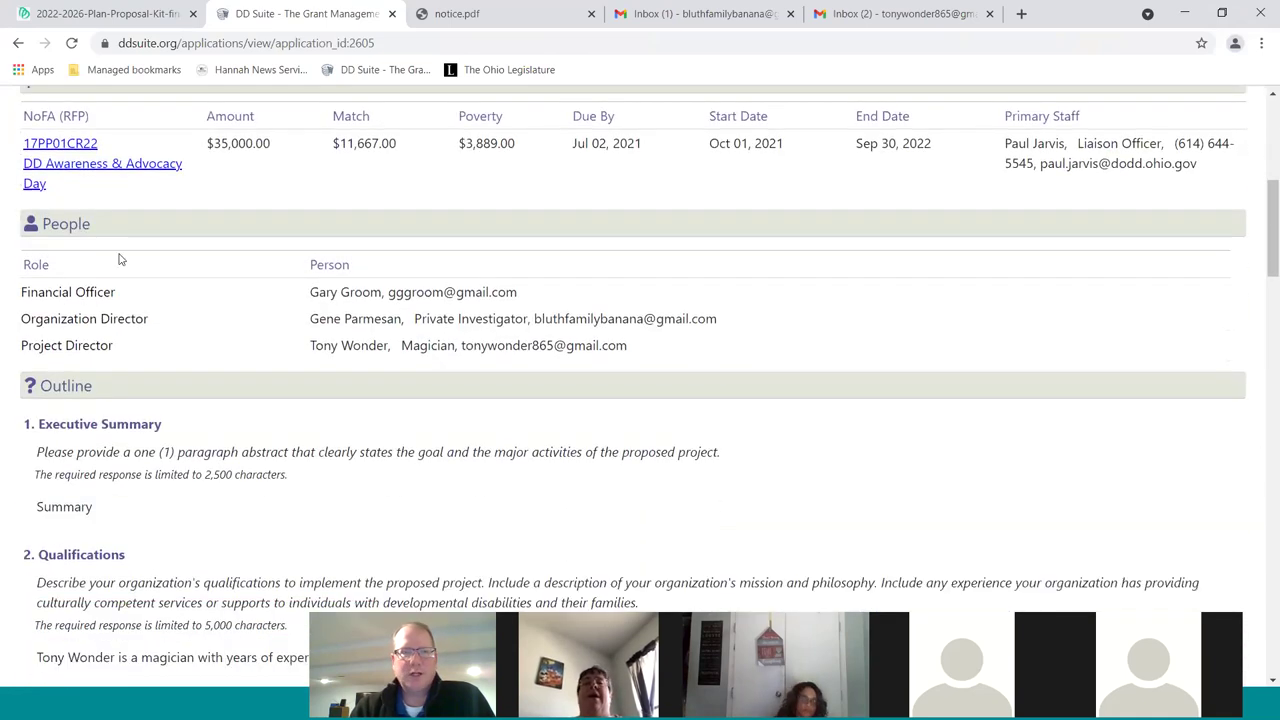
scroll(608, 450, down, 3)
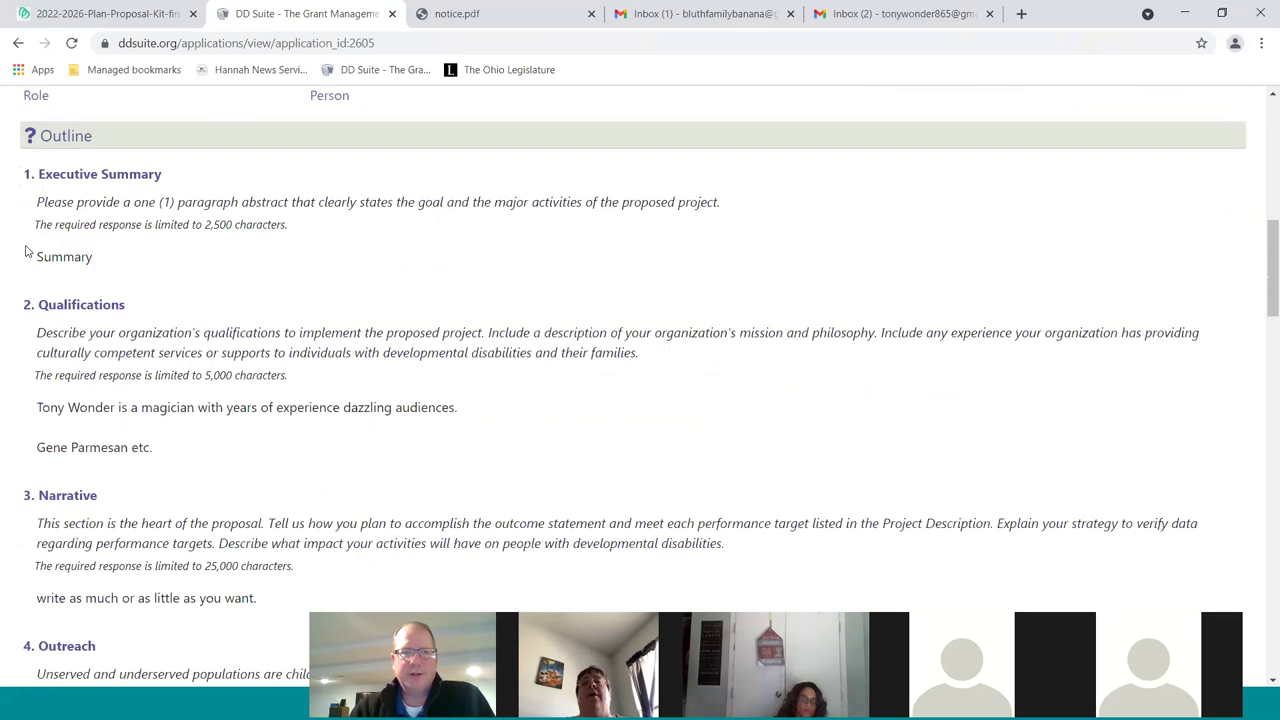
scroll(160, 285, down, 3)
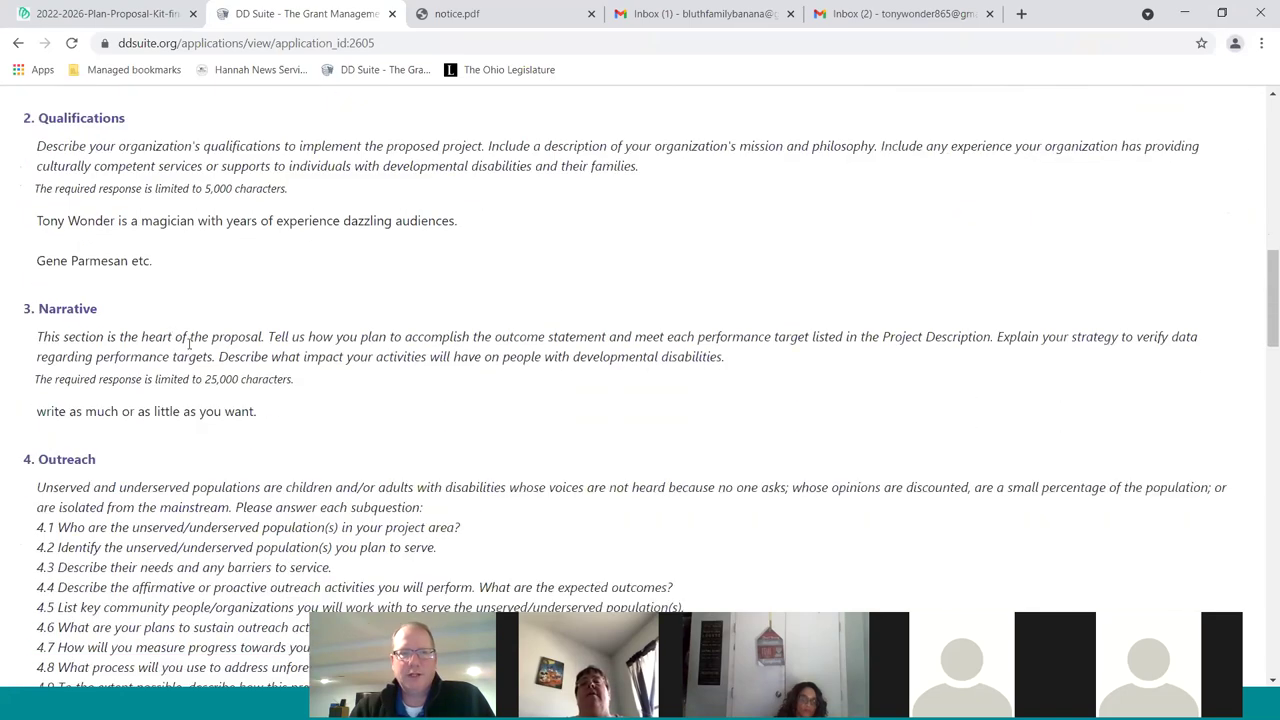
scroll(330, 360, down, 6)
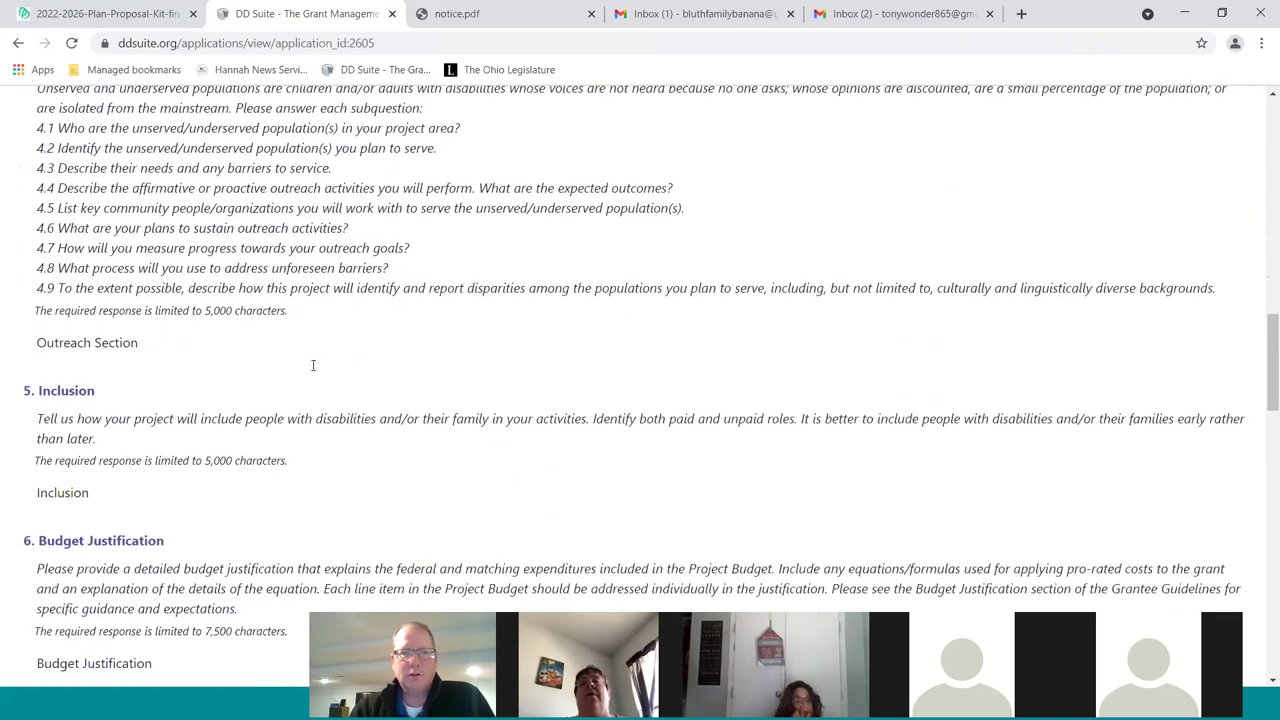
scroll(335, 375, down, 1)
scroll(317, 317, down, 1)
scroll(318, 318, up, 1)
scroll(320, 317, down, 1)
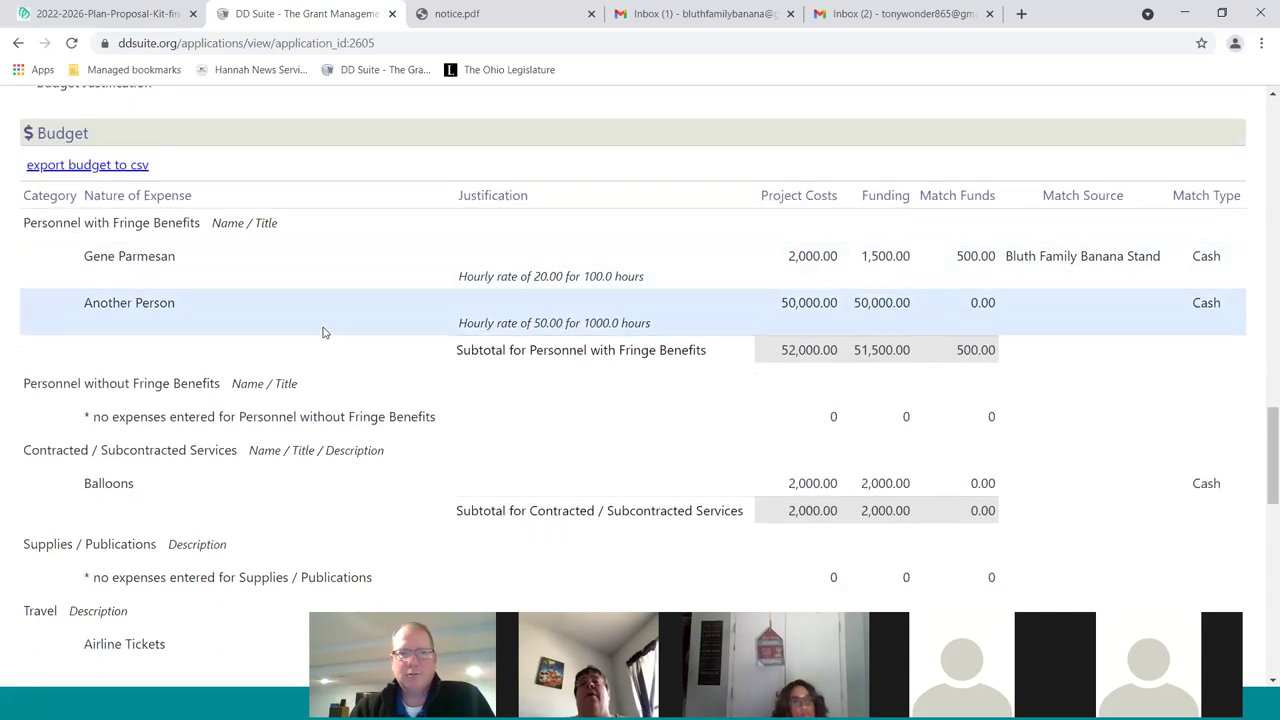
scroll(855, 332, down, 5)
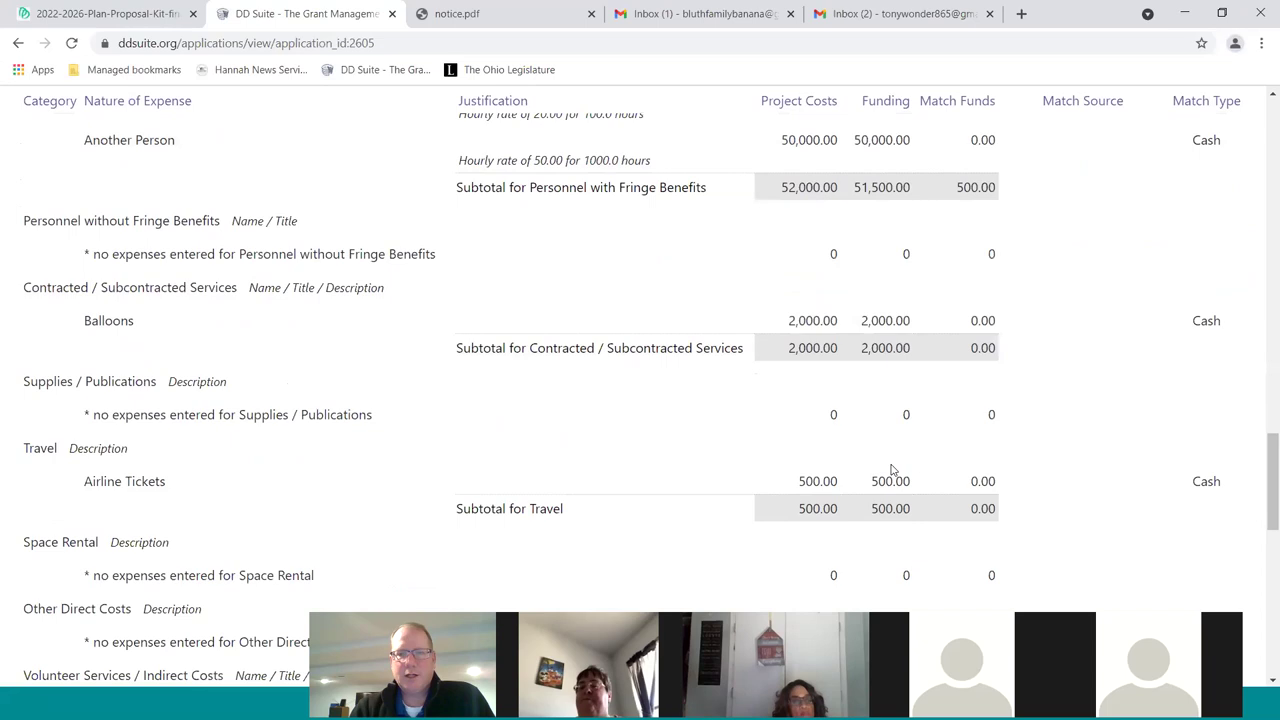
scroll(477, 409, down, 3)
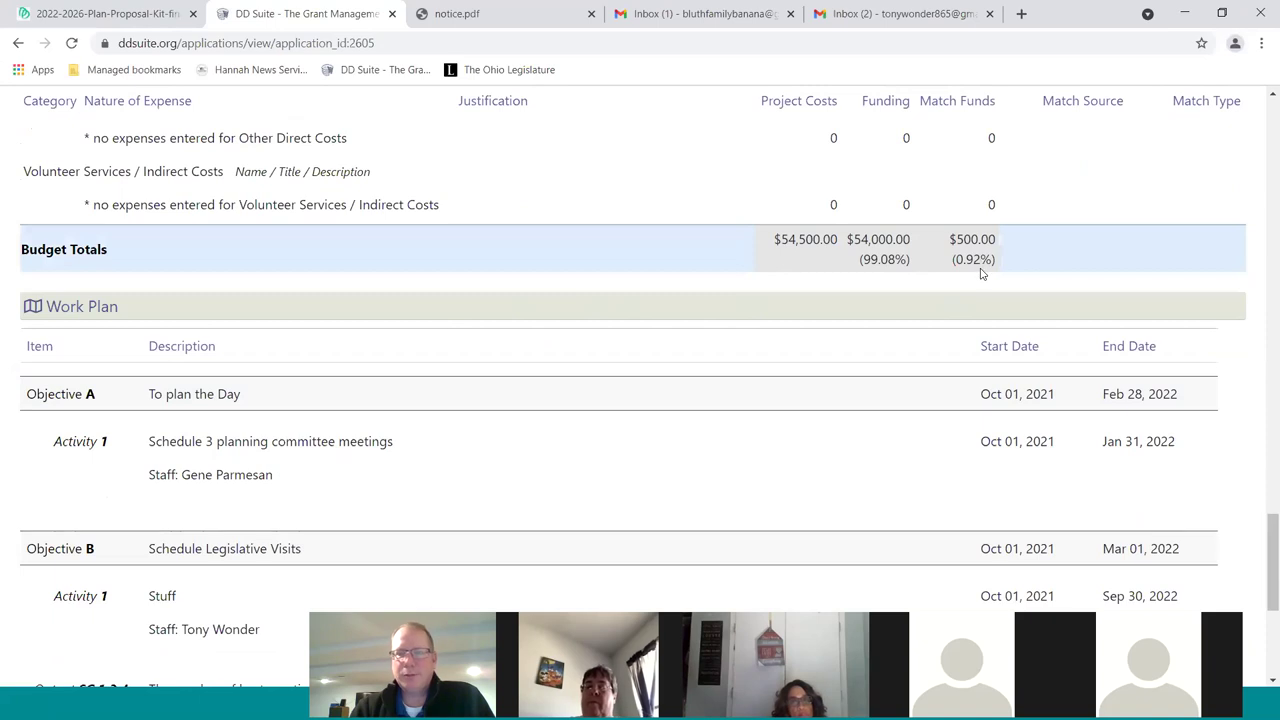
scroll(685, 255, down, 1)
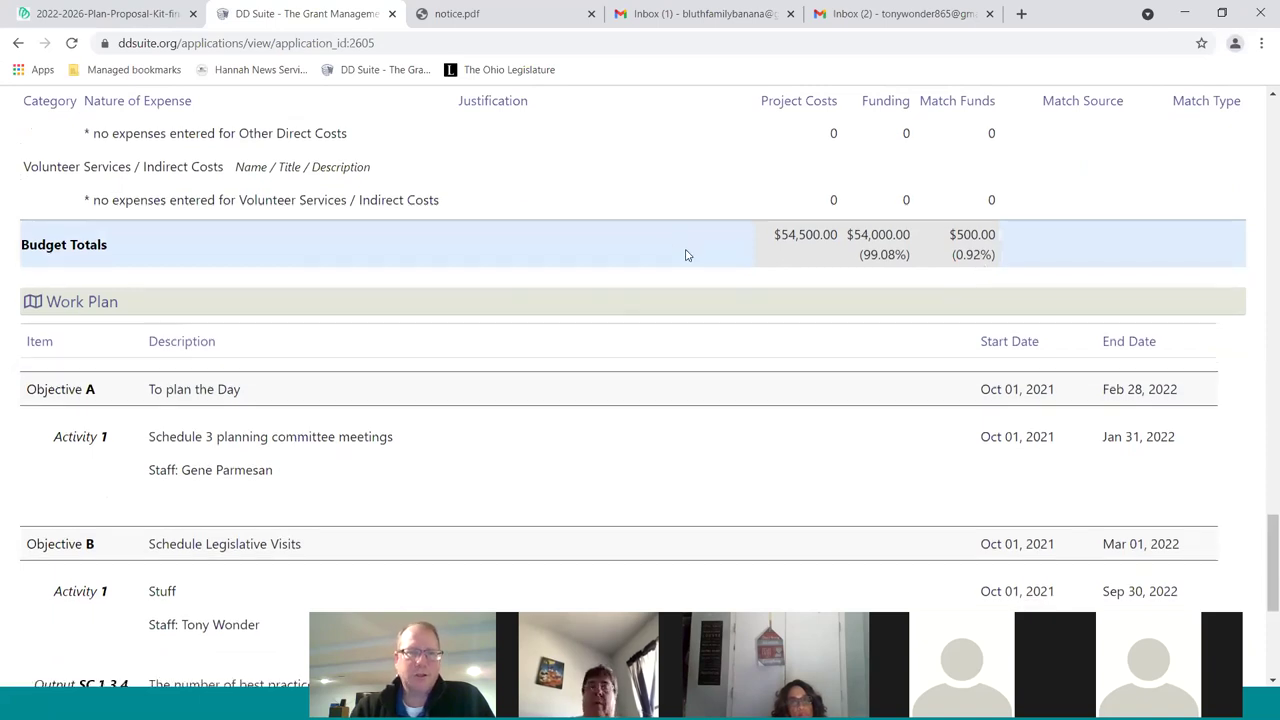
scroll(686, 255, down, 1)
scroll(662, 290, down, 1)
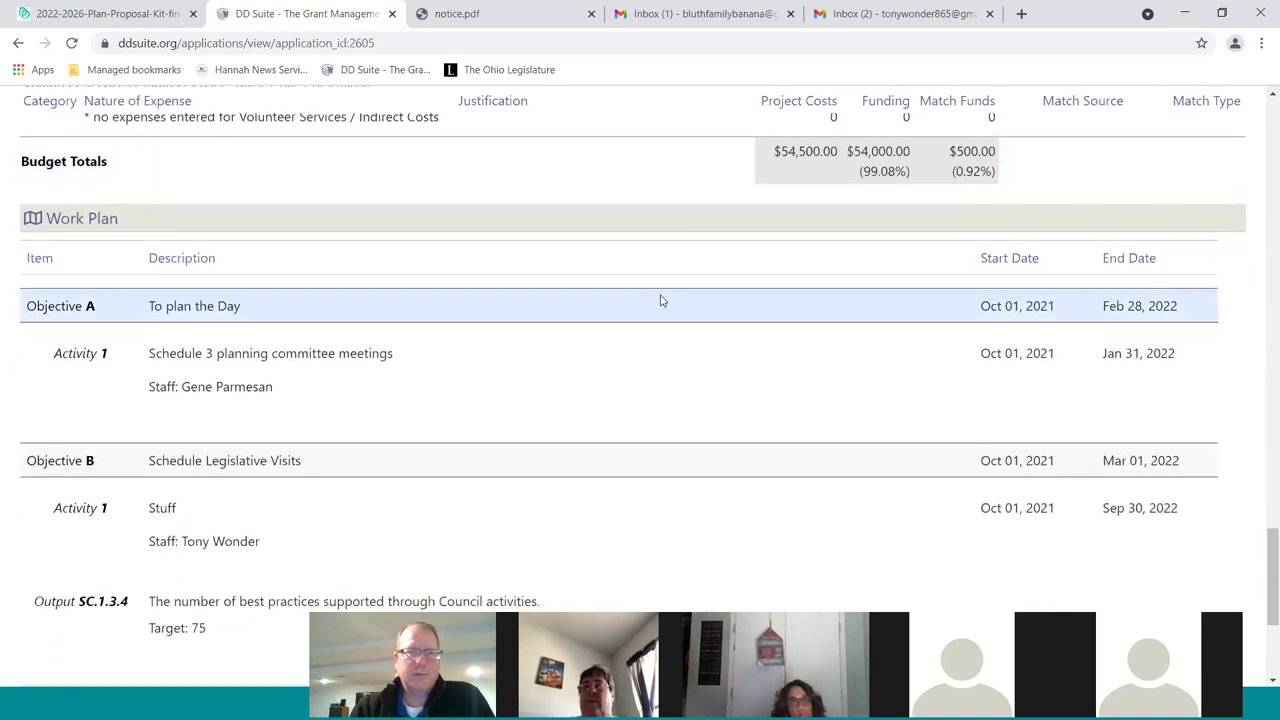
scroll(510, 420, down, 3)
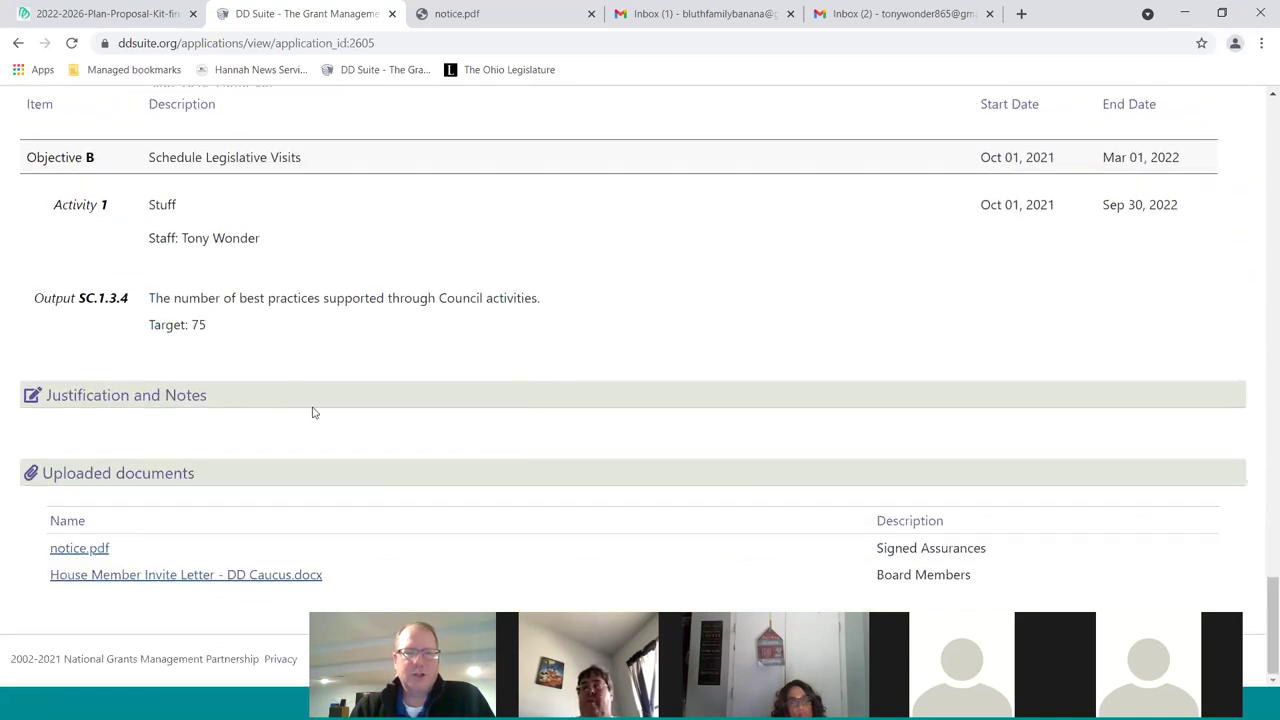
scroll(312, 412, up, 11)
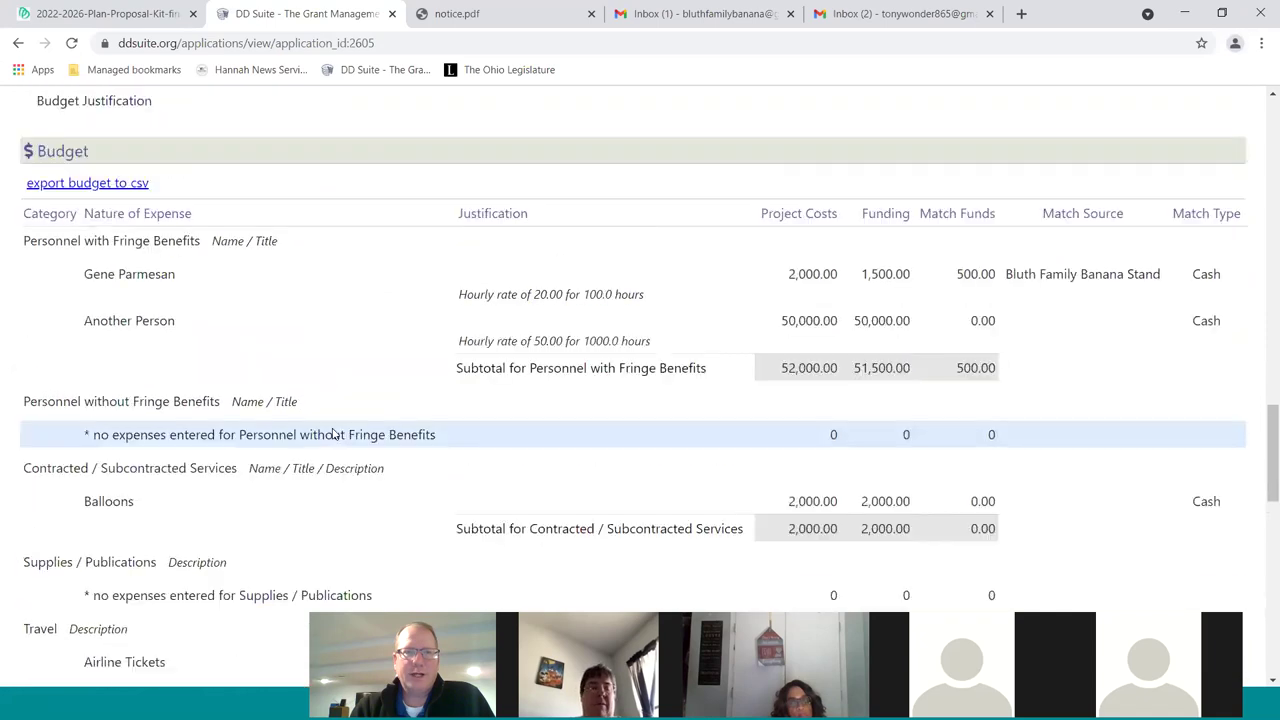
scroll(334, 434, up, 3)
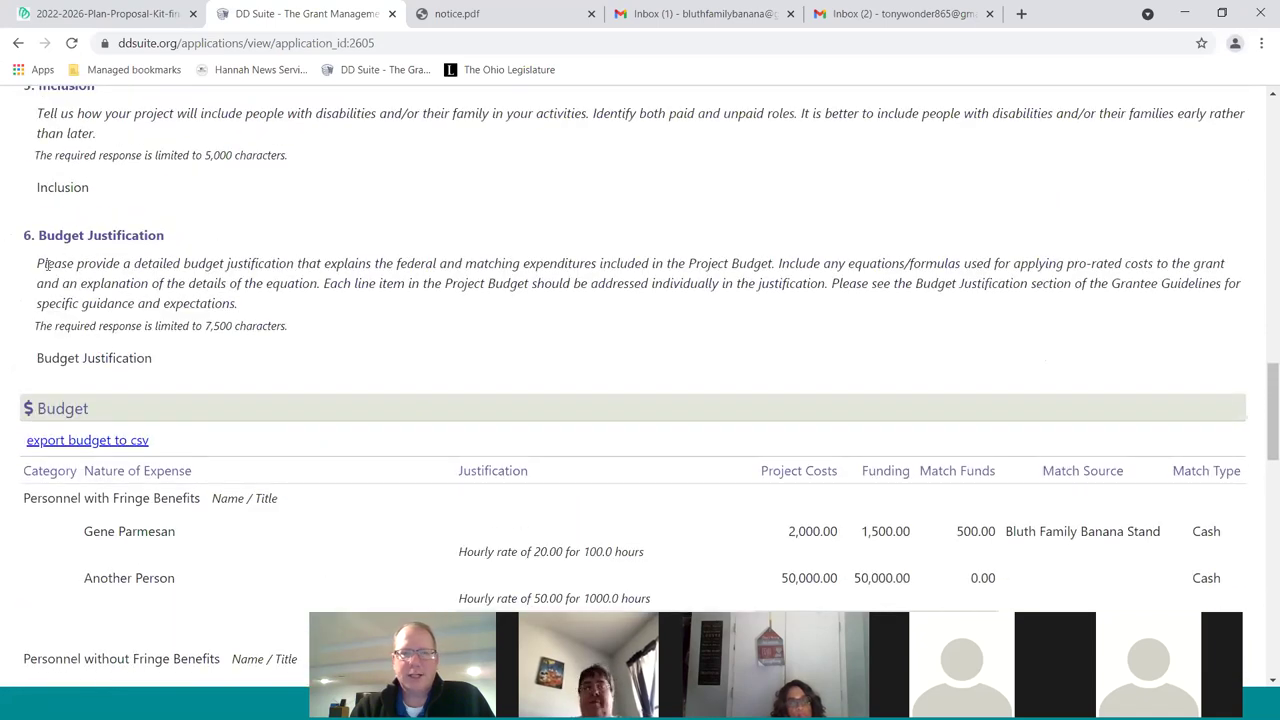
scroll(340, 363, down, 13)
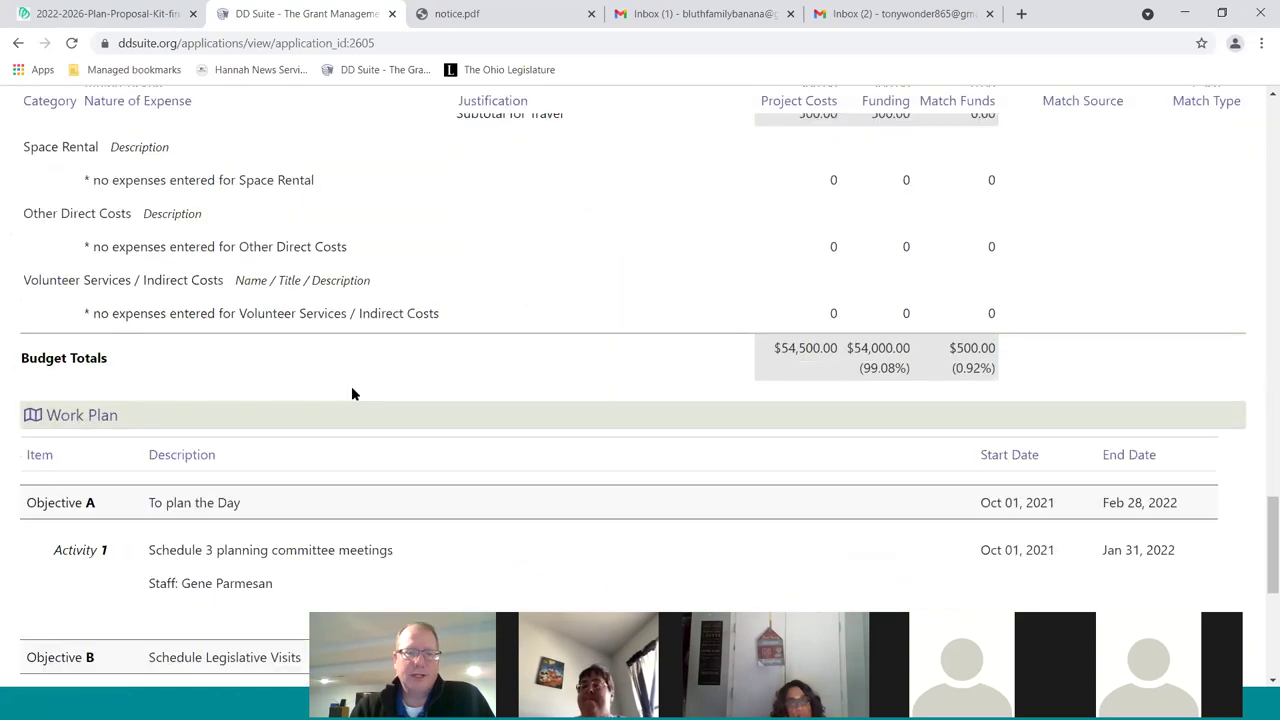
scroll(393, 431, down, 2)
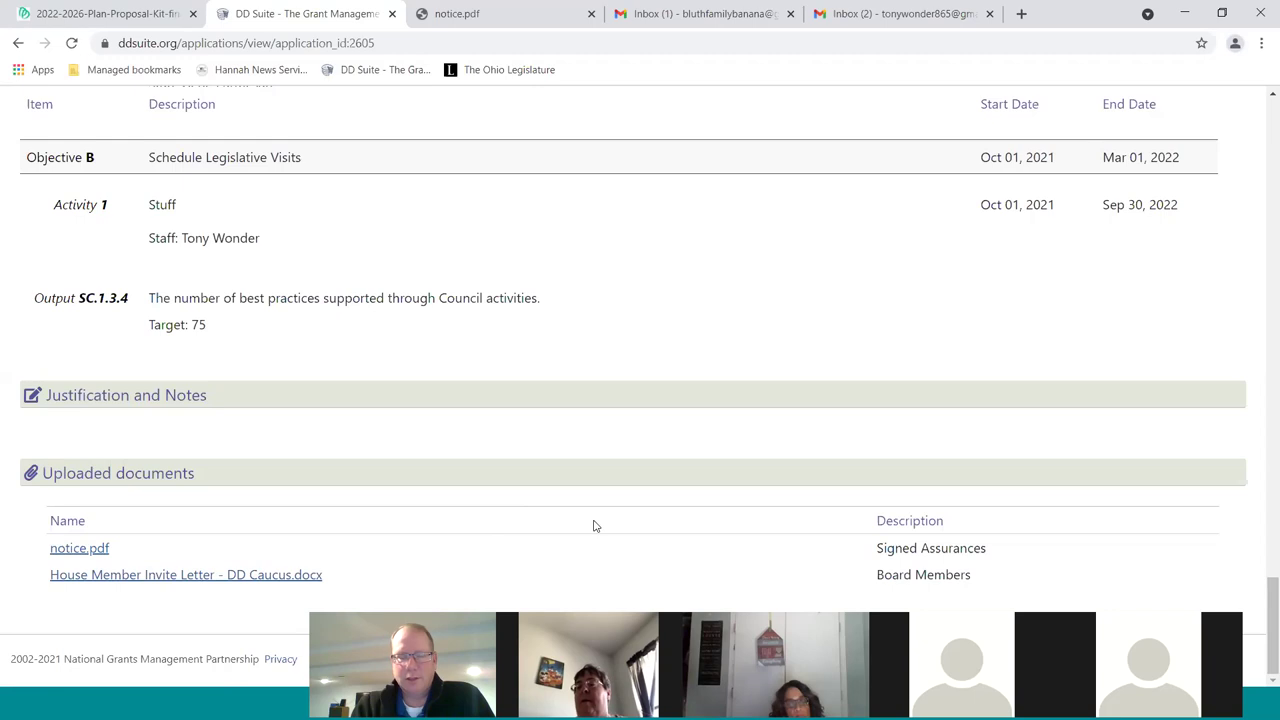
scroll(597, 529, up, 20)
scroll(622, 542, up, 15)
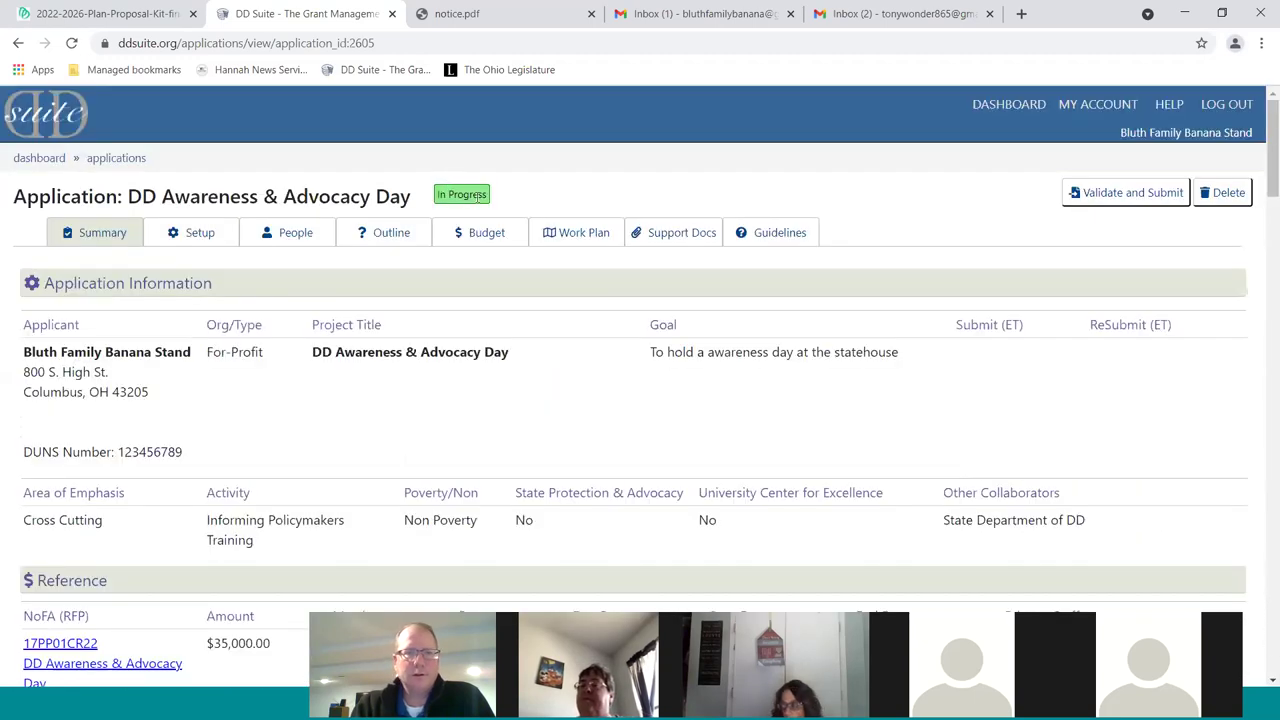
click(1133, 195)
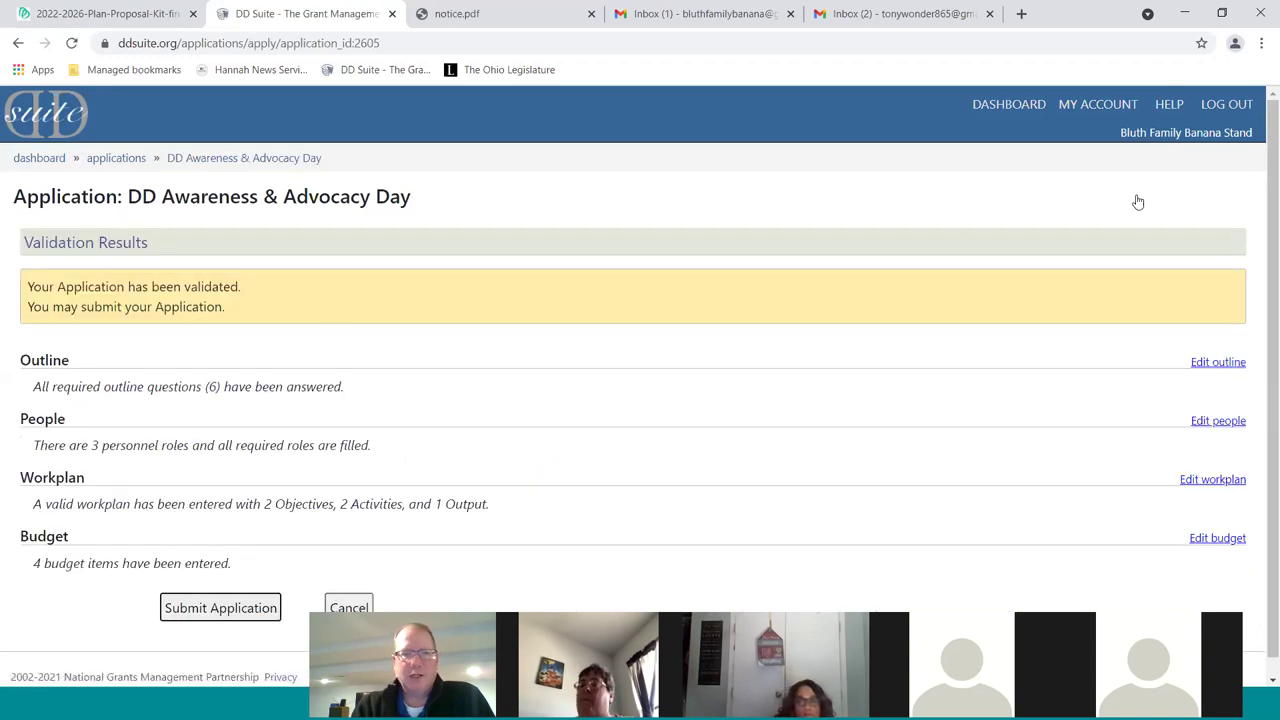
Submit the validated DD Awareness & Advocacy Day application and go back to the Dashboard
scroll(885, 370, down, 1)
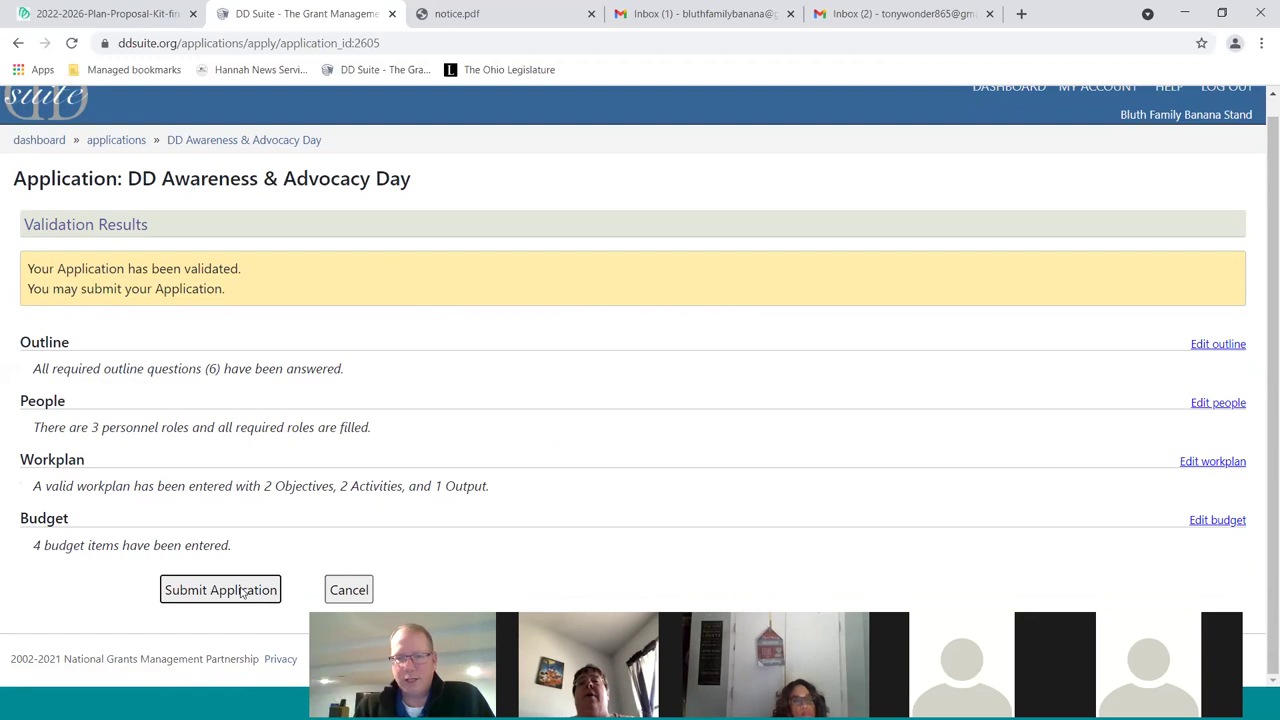
click(242, 590)
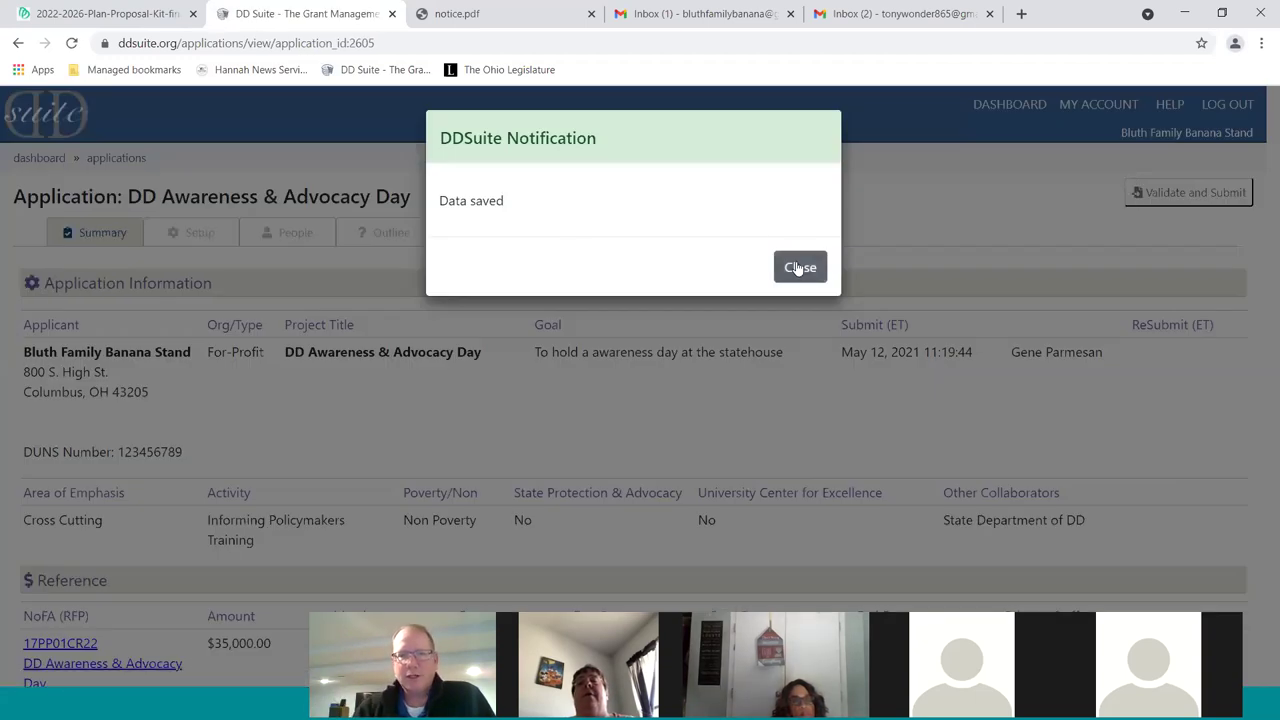
click(800, 267)
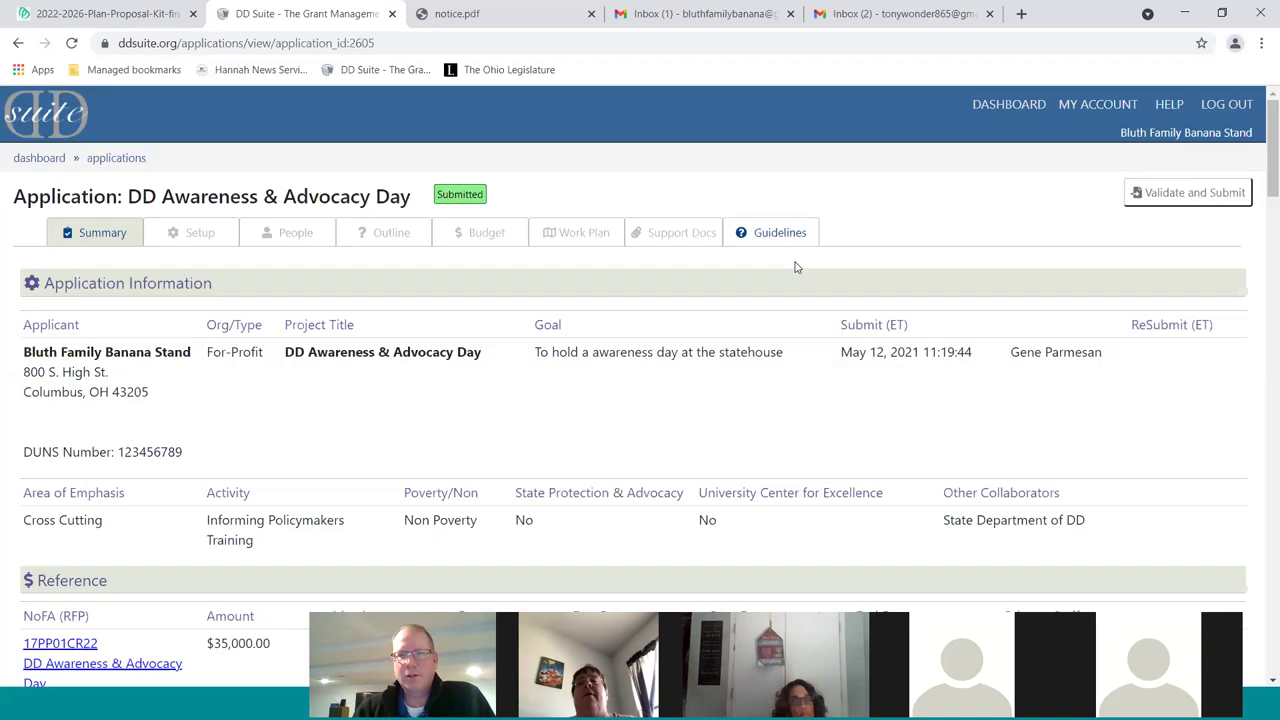
click(979, 115)
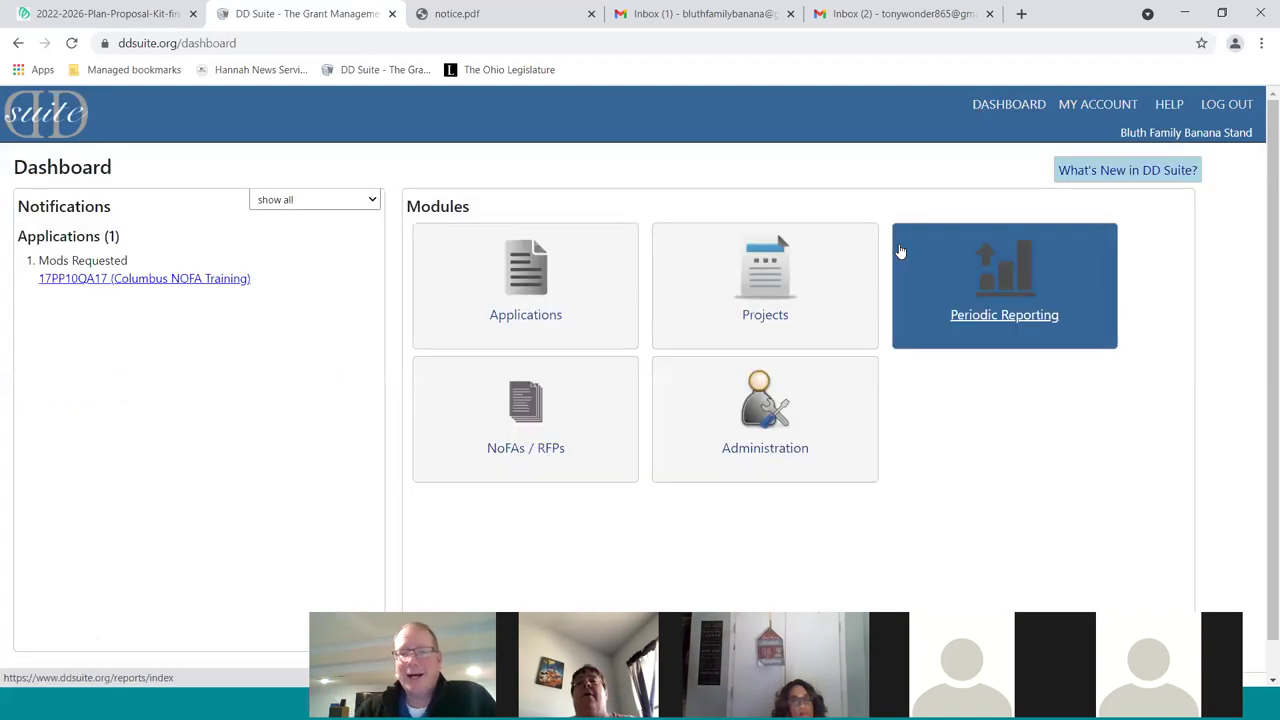
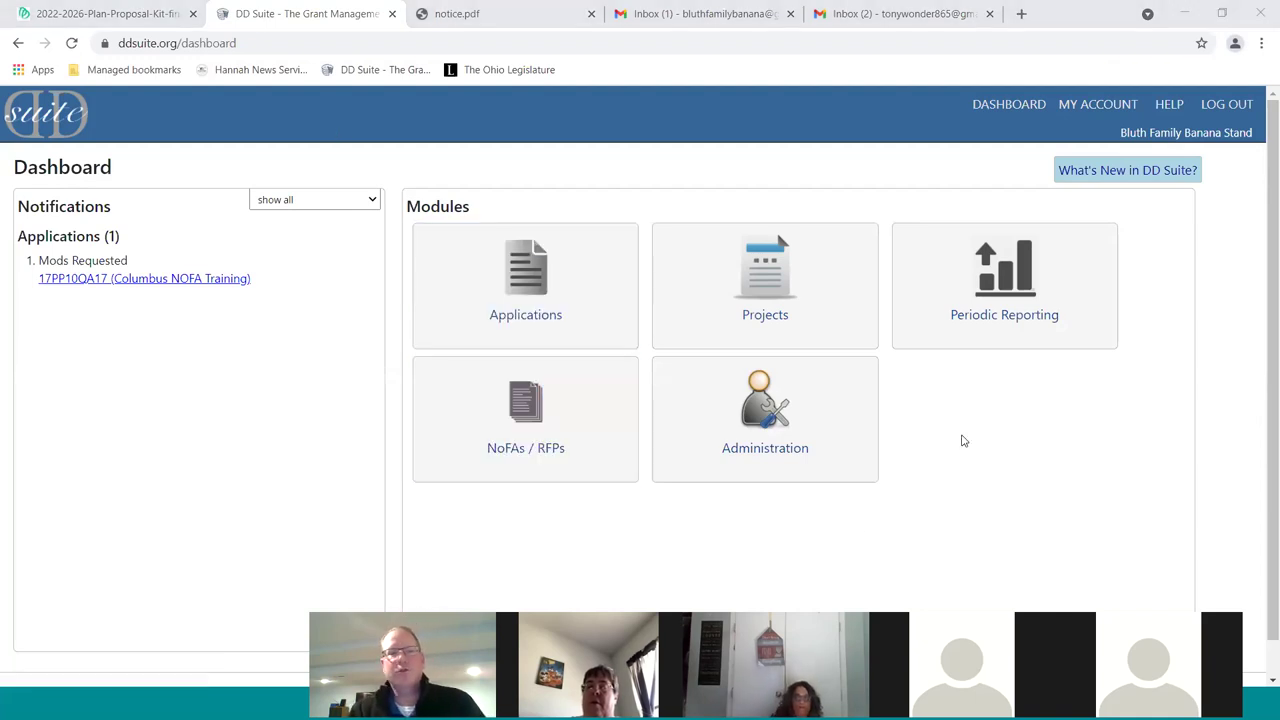
scroll(322, 346, down, 1)
scroll(322, 346, up, 1)
click(535, 318)
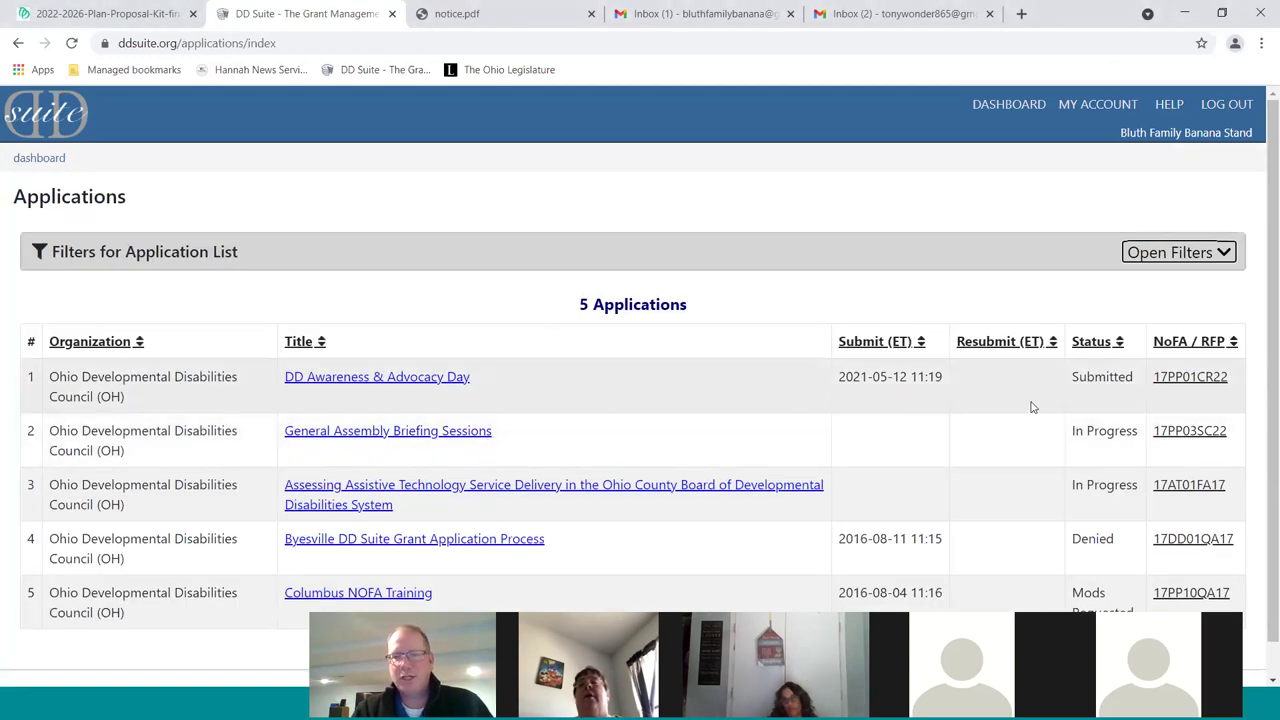
drag(842, 383, 943, 392)
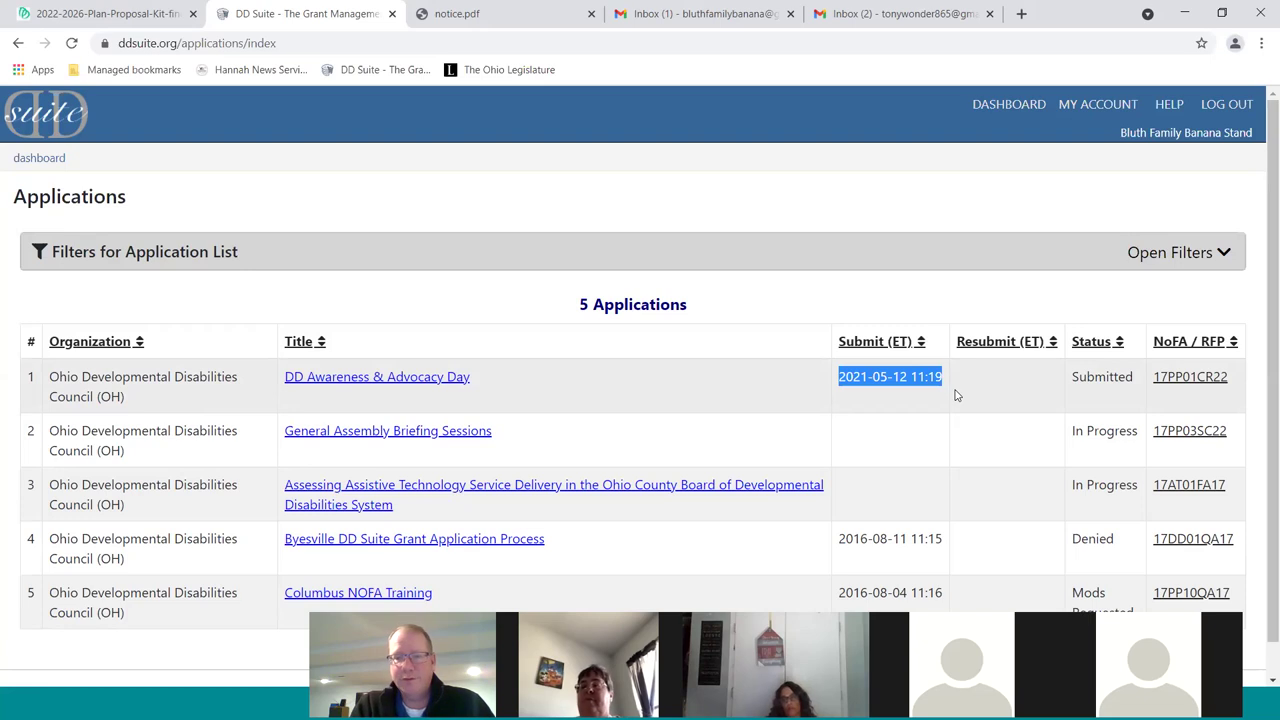
scroll(977, 396, down, 1)
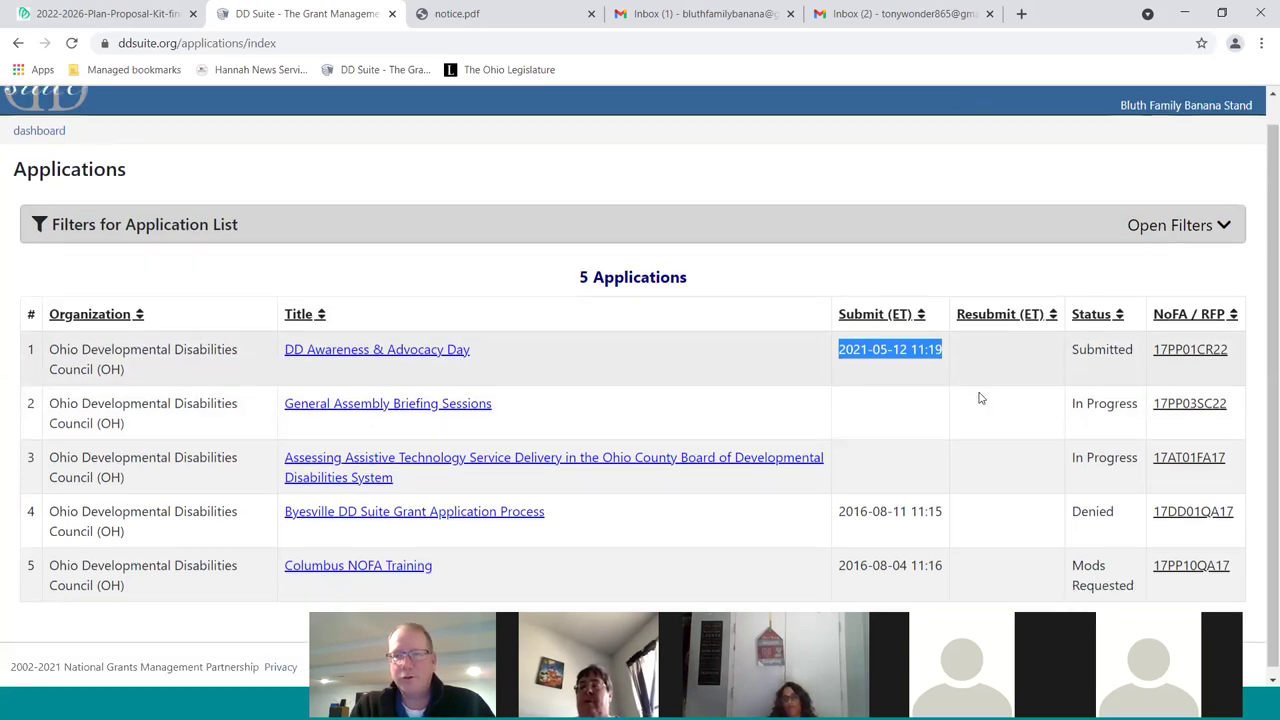
scroll(980, 398, down, 1)
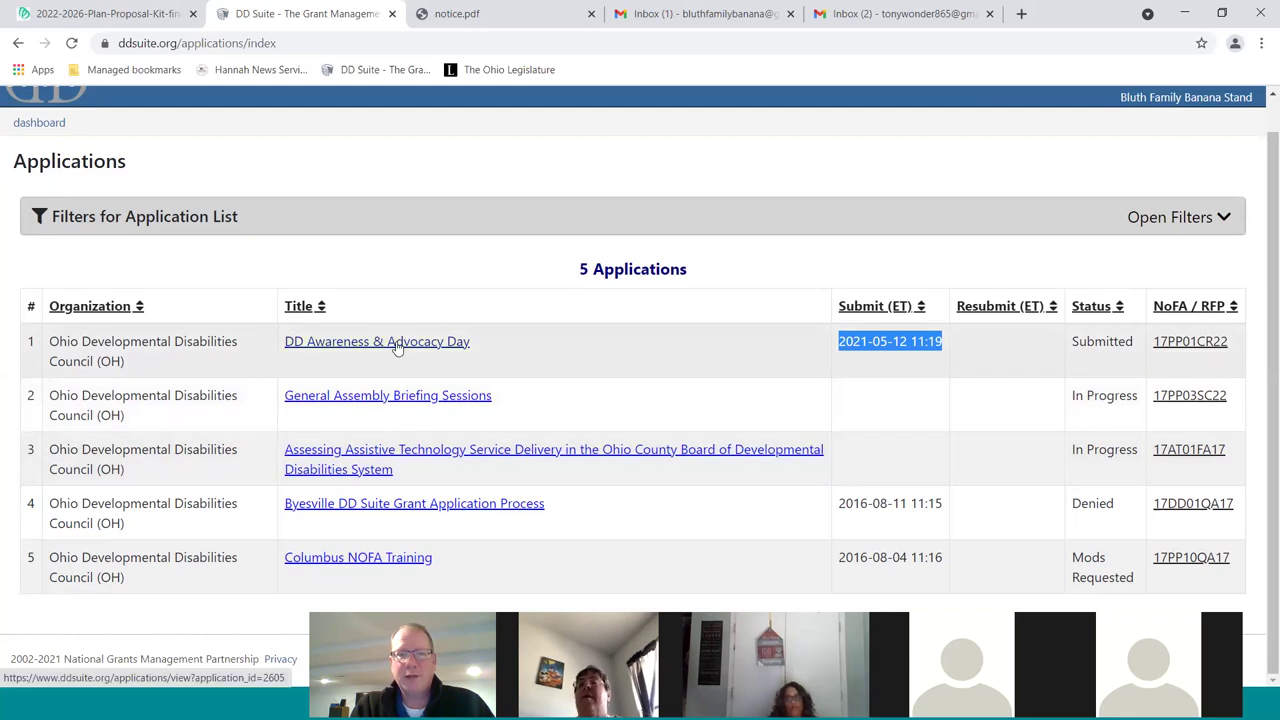
Open the 17PP01CR22 funding notice and highlight its Requirements paragraph
click(1190, 342)
scroll(1194, 349, down, 4)
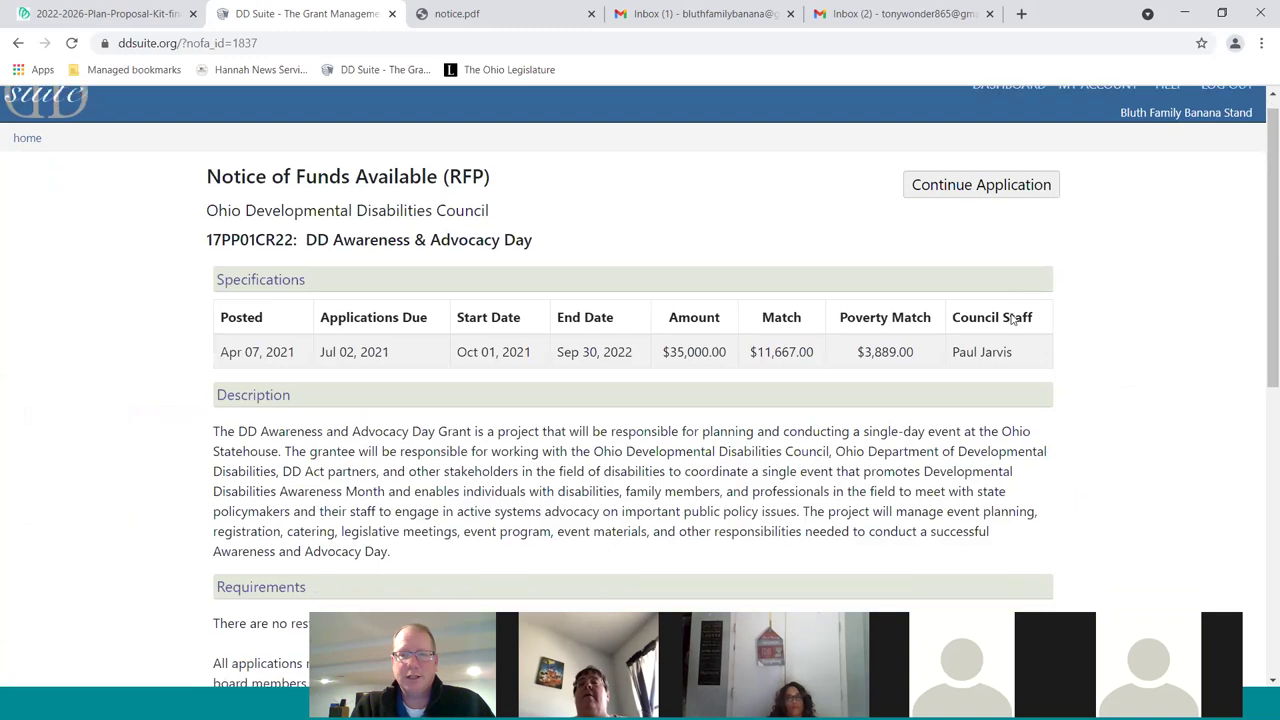
scroll(1013, 316, down, 3)
scroll(560, 298, down, 1)
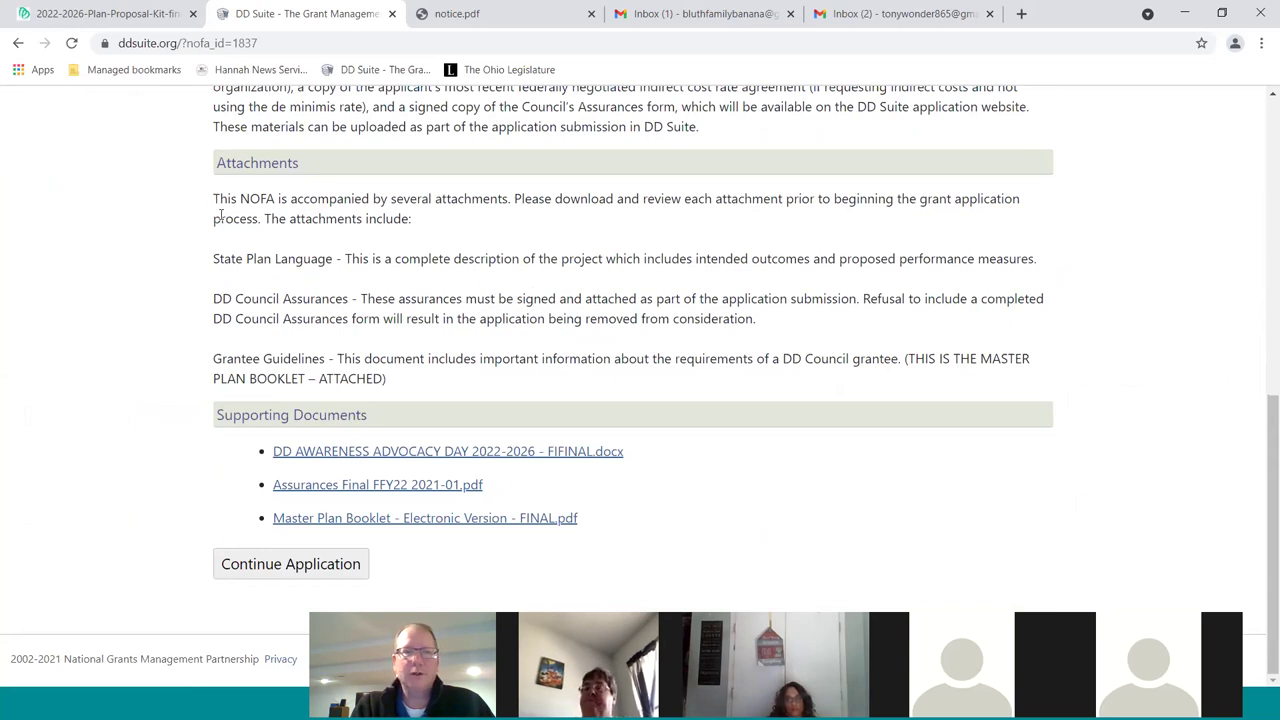
scroll(210, 215, up, 3)
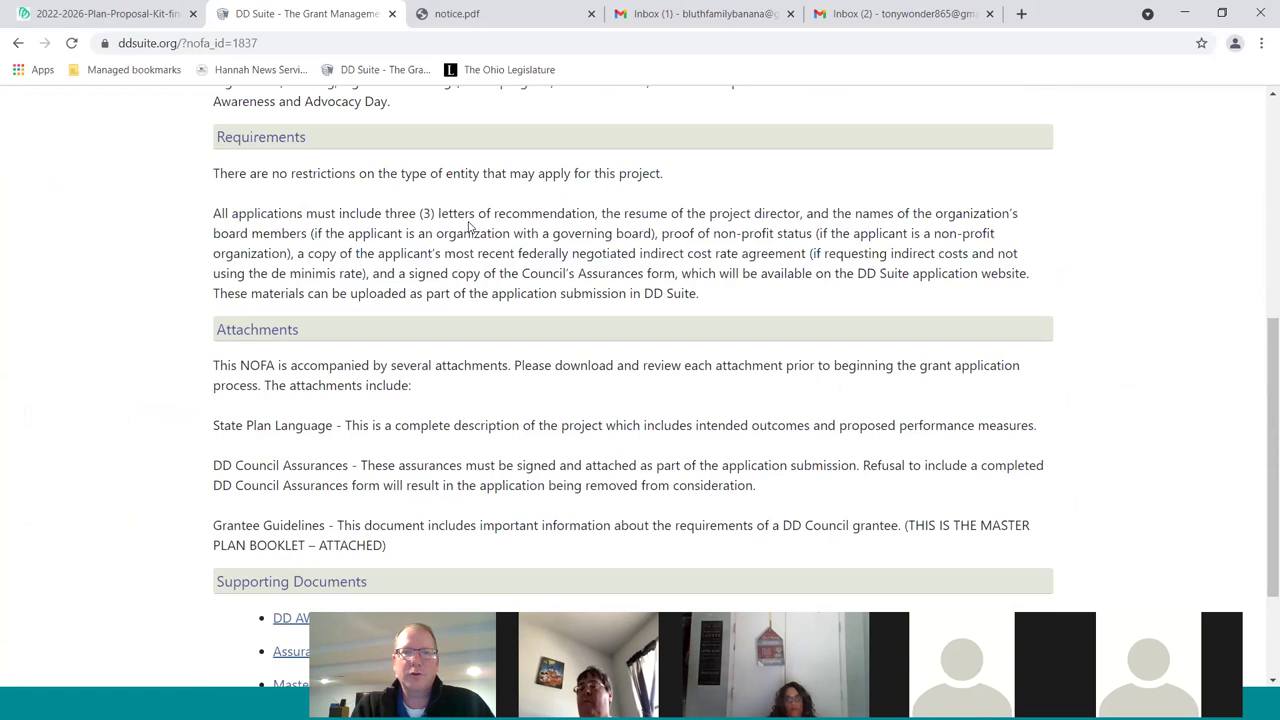
drag(452, 215, 213, 213)
drag(711, 217, 801, 220)
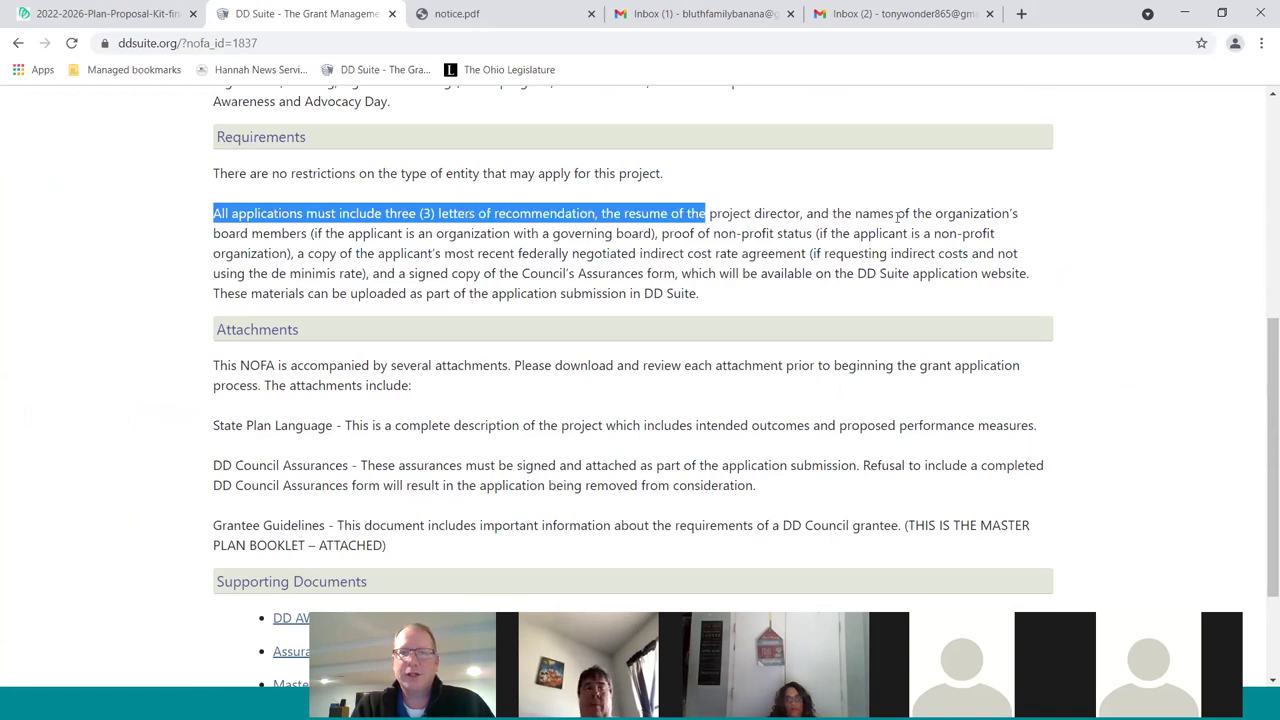
drag(897, 216, 868, 216)
drag(363, 247, 431, 252)
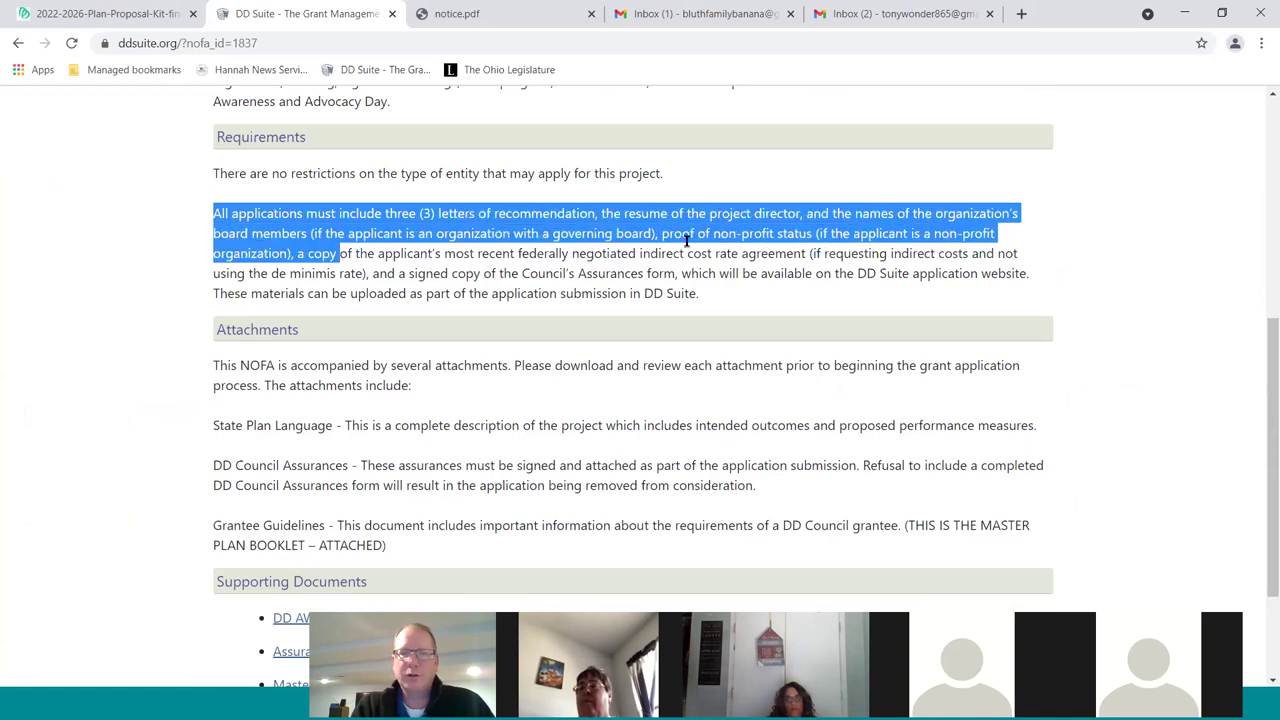
drag(687, 241, 687, 253)
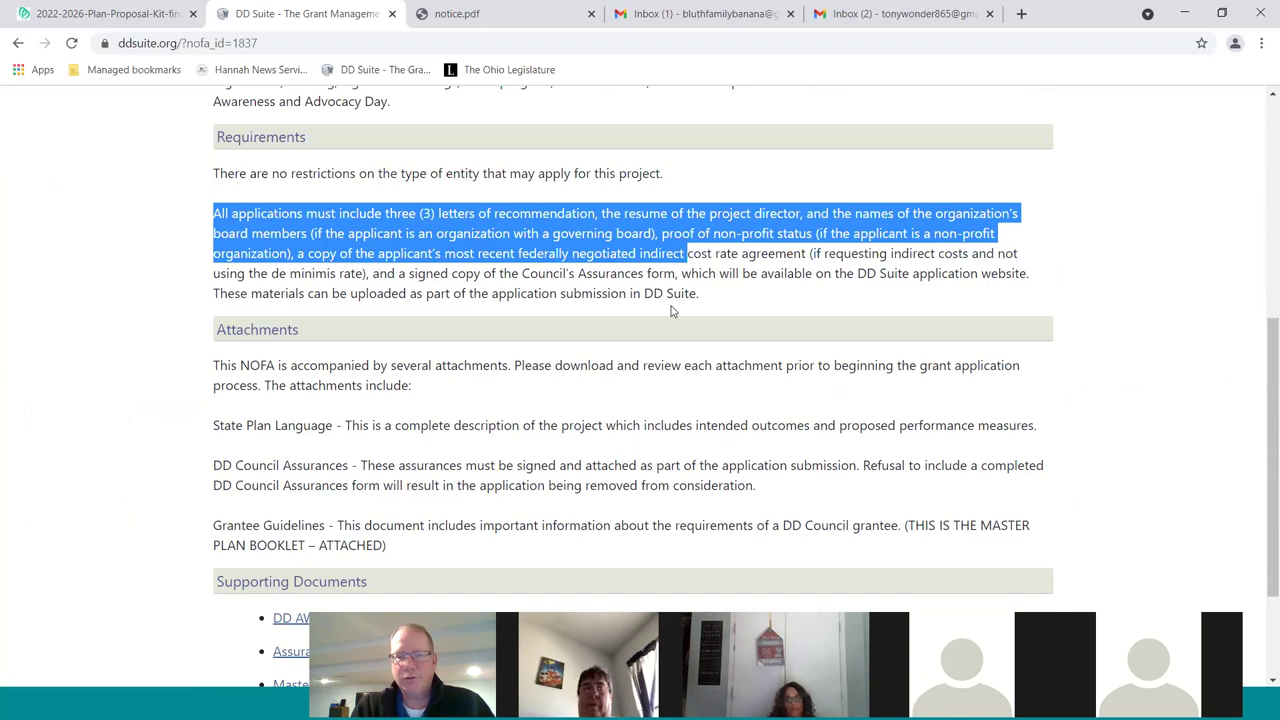
Minimize the browser to reveal the Ohio Developmental Disabilities Council title slide
scroll(673, 311, up, 1)
scroll(673, 313, down, 1)
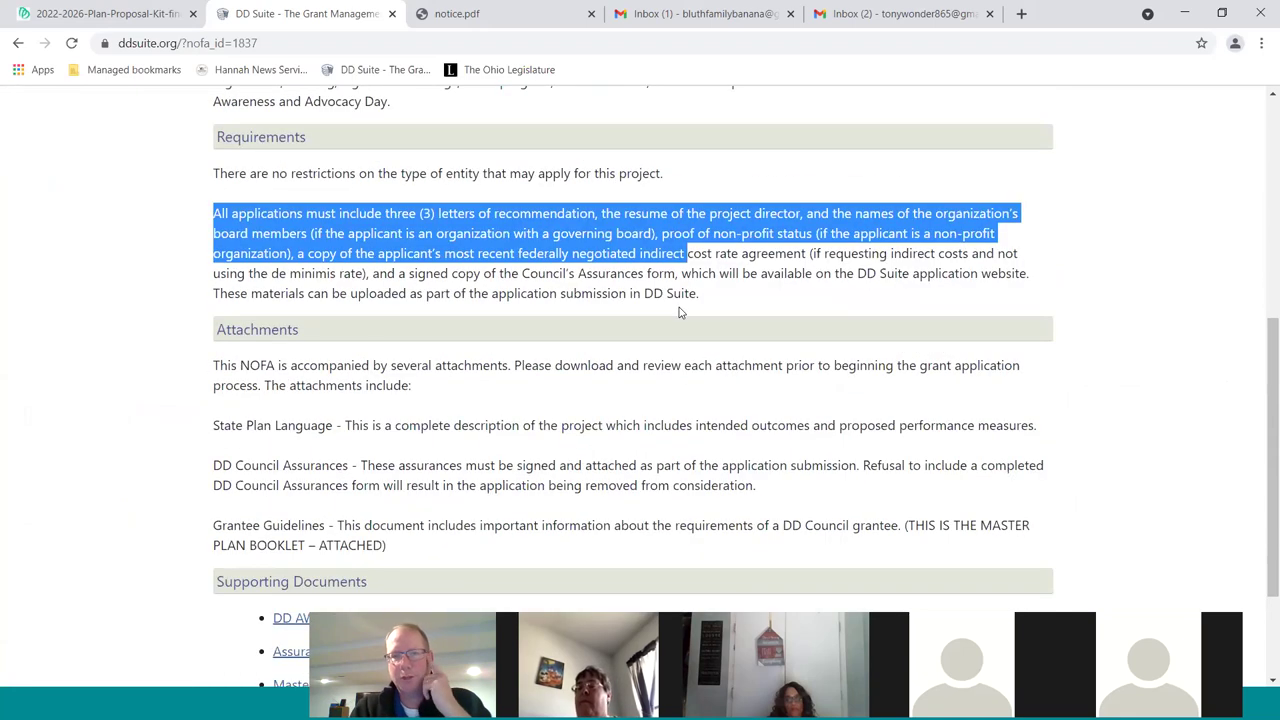
scroll(680, 312, up, 6)
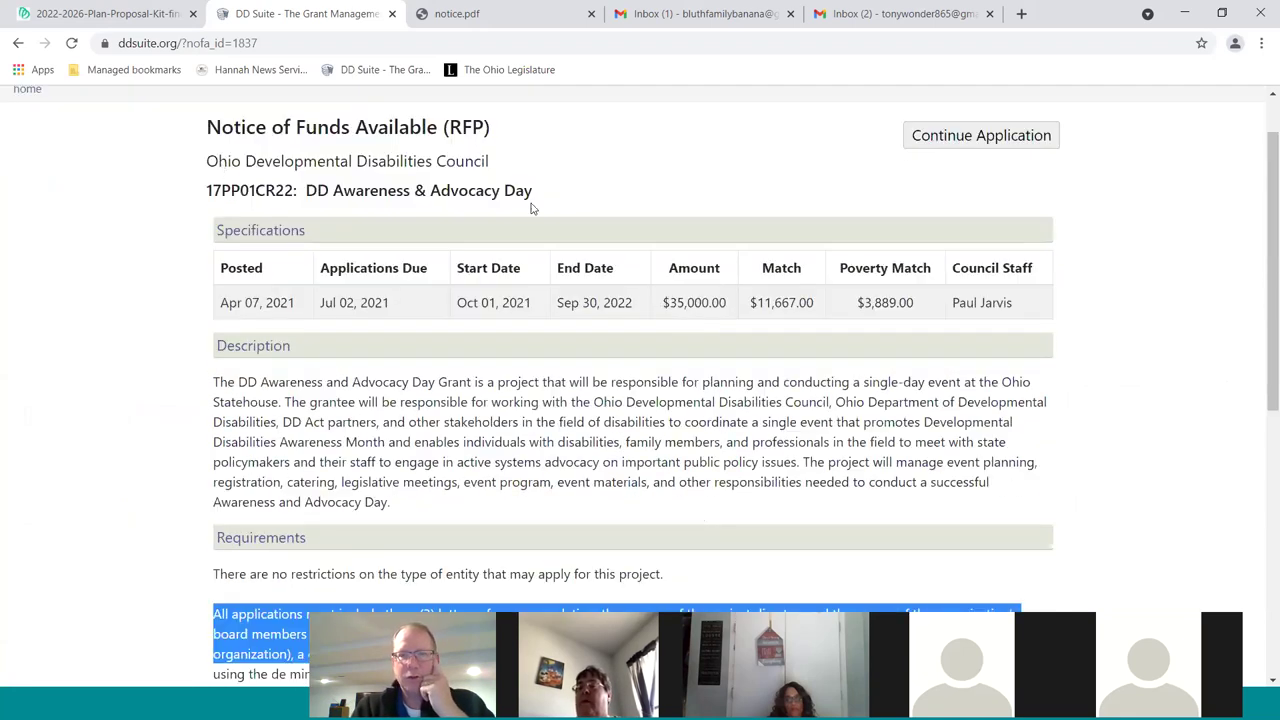
scroll(832, 98, down, 1)
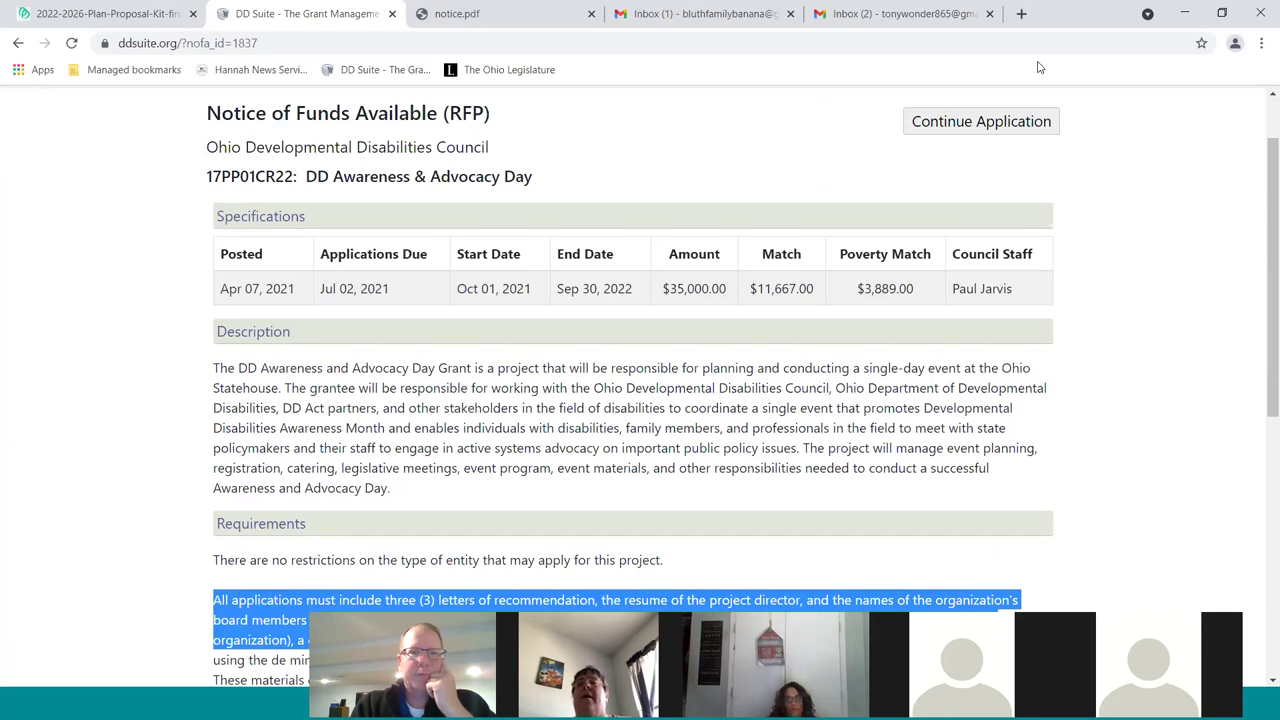
scroll(533, 333, up, 1)
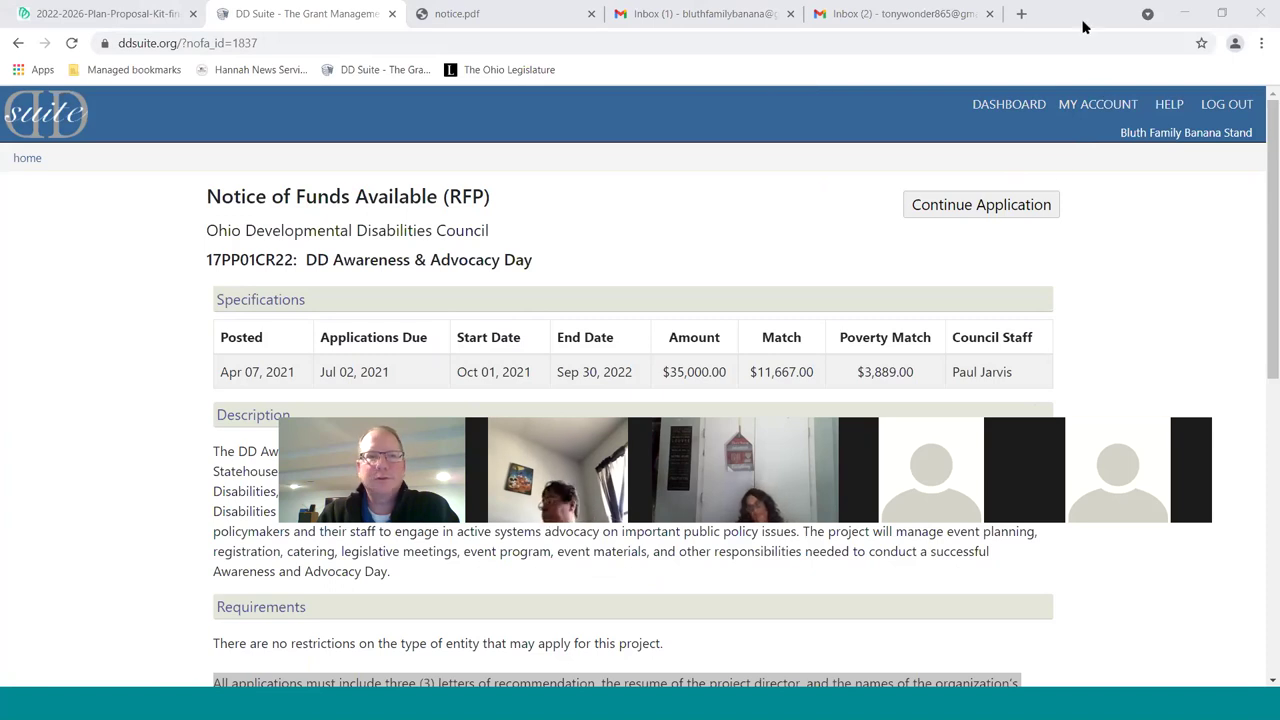
click(1183, 14)
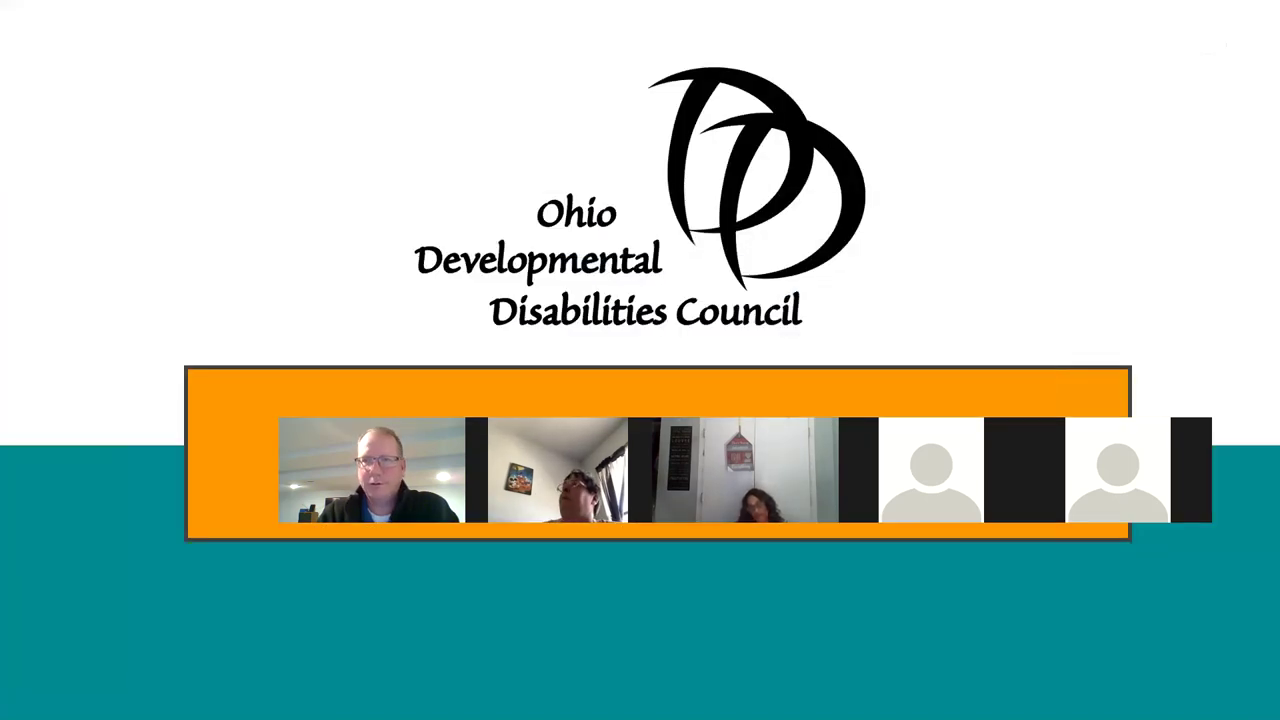
Leave the slide show and refresh the council dashboard in Edge
key(Escape)
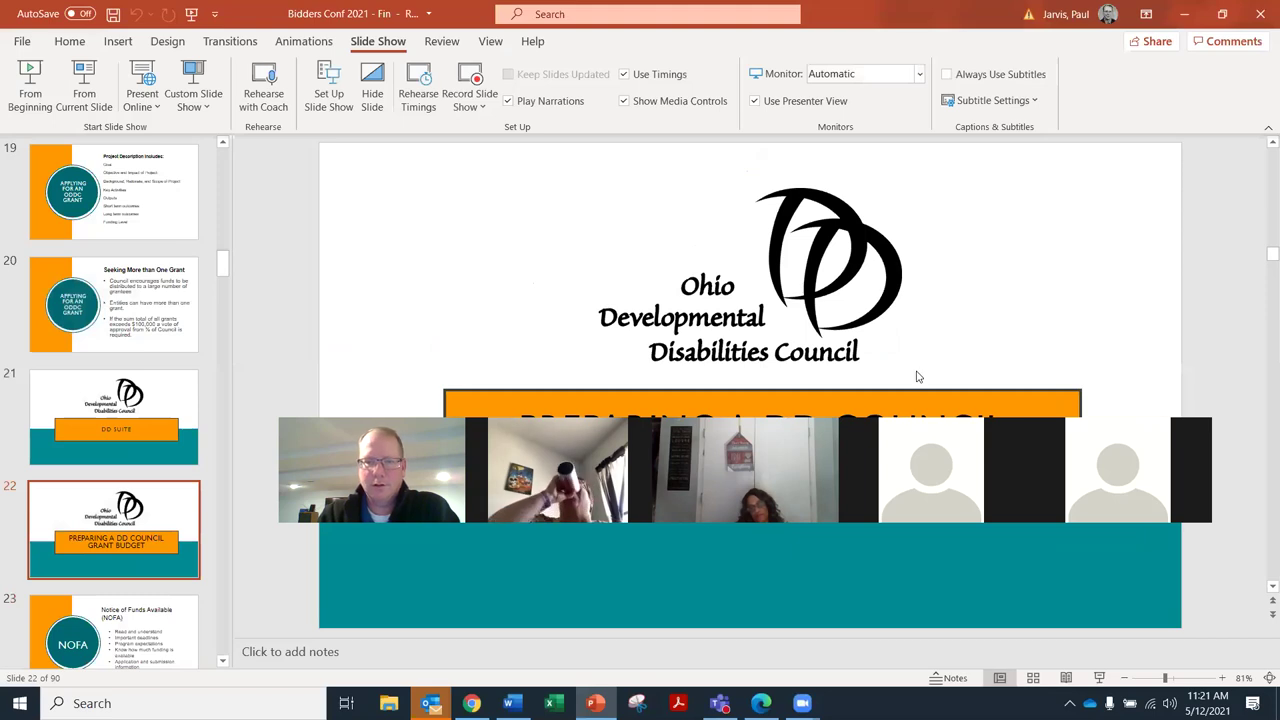
key(alt+Tab)
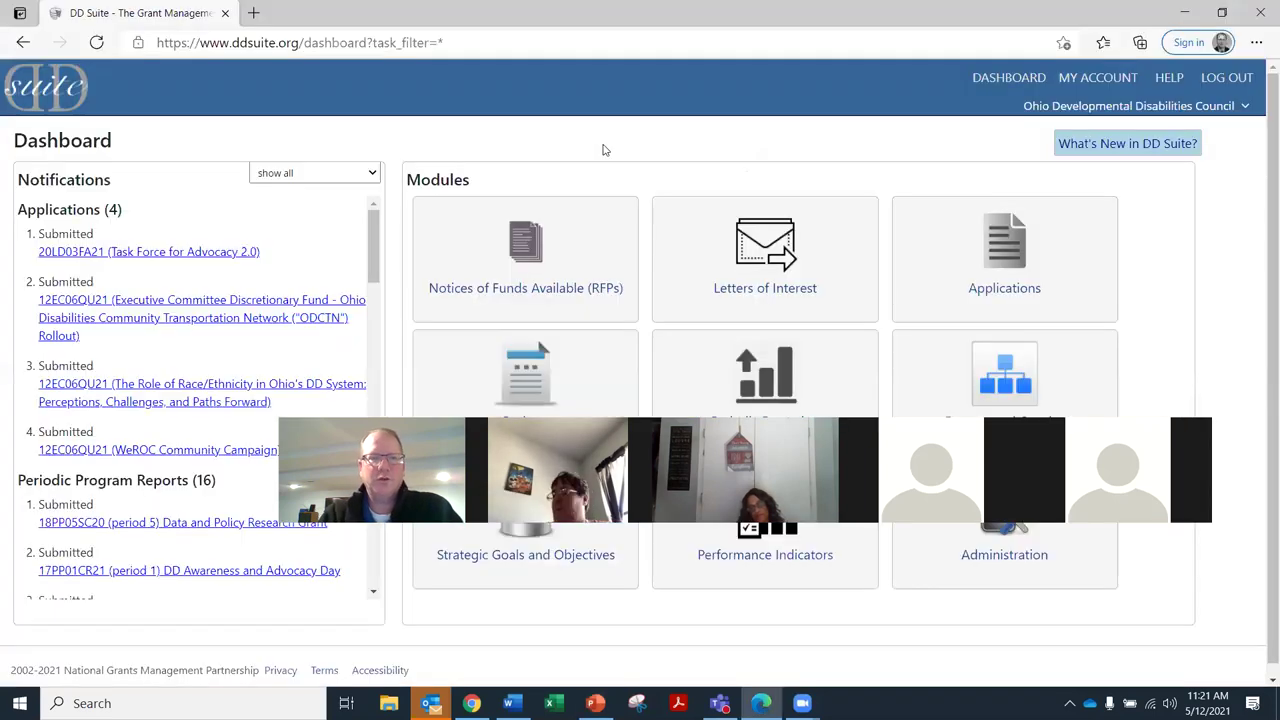
key(F5)
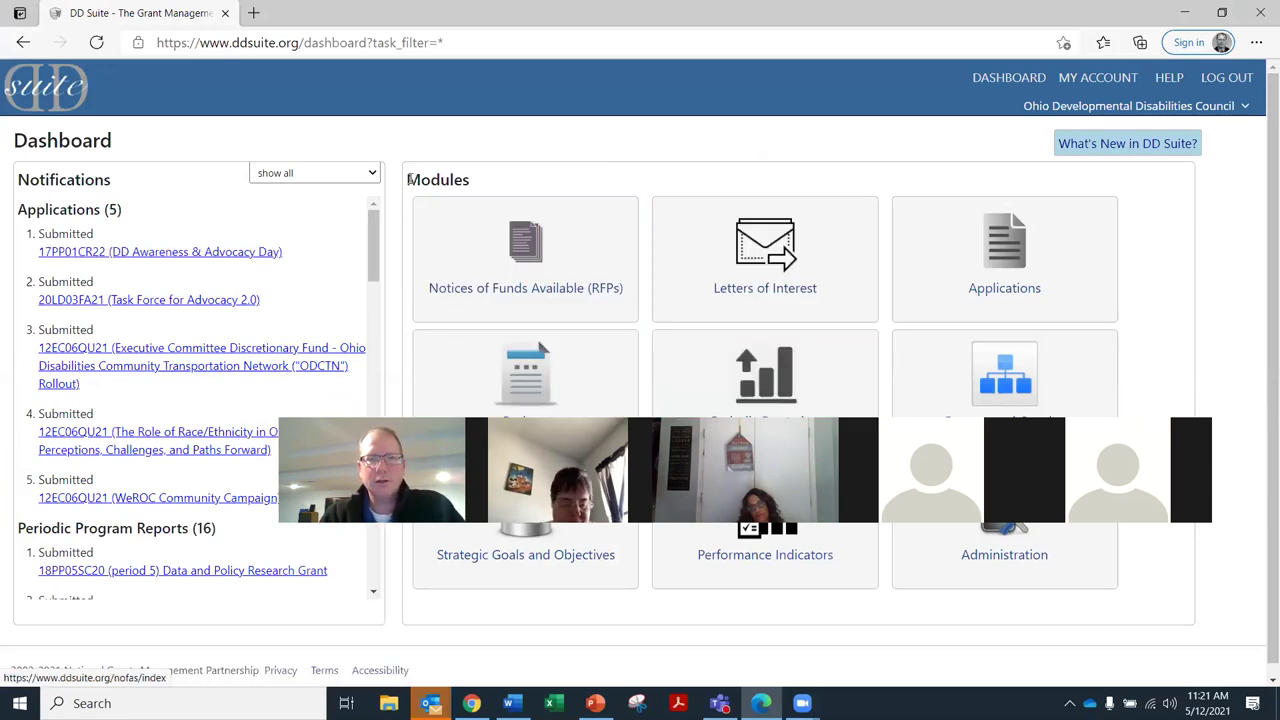
Filter notifications to applications and open 17PP01CR22 (DD Awareness & Advocacy Day)
click(340, 176)
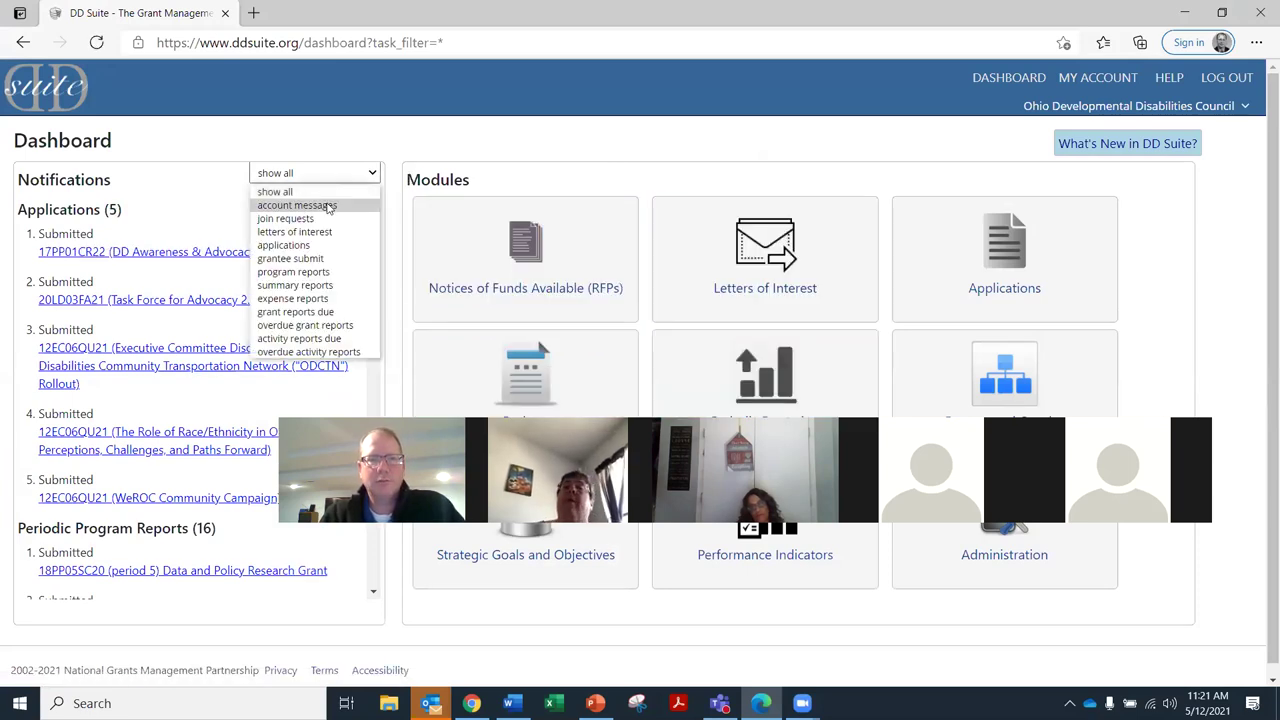
key(Down)
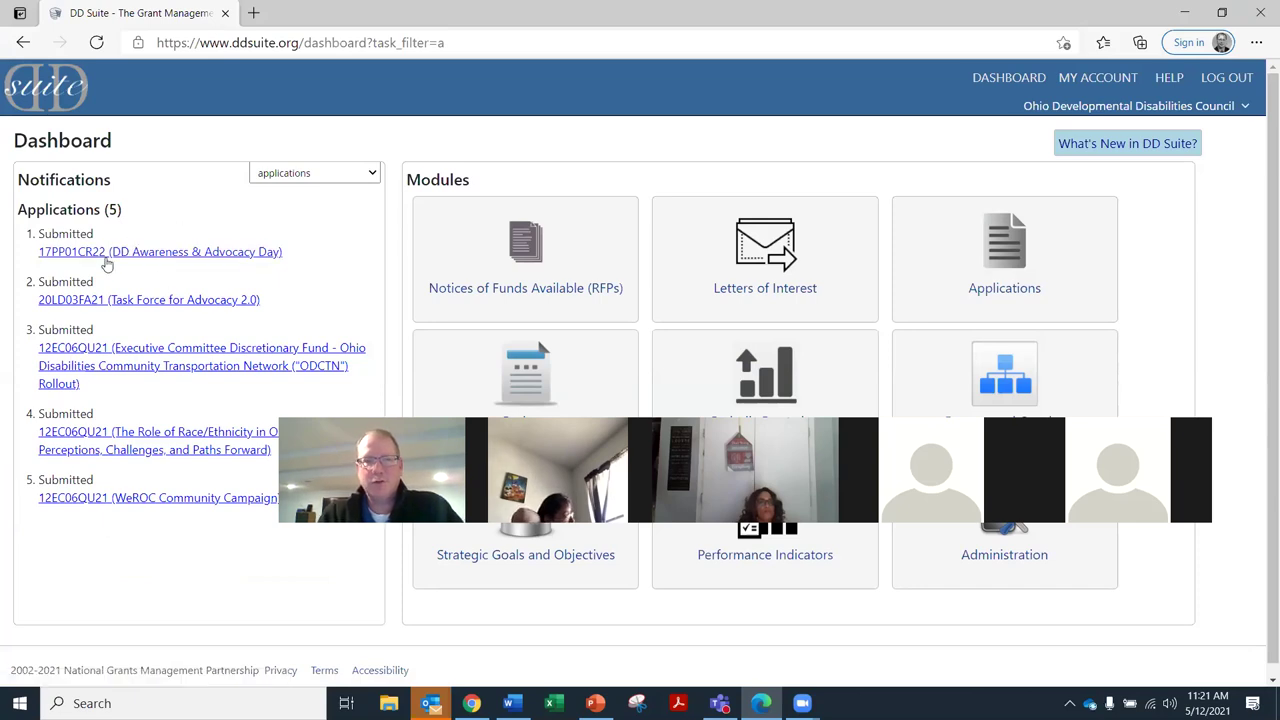
click(111, 255)
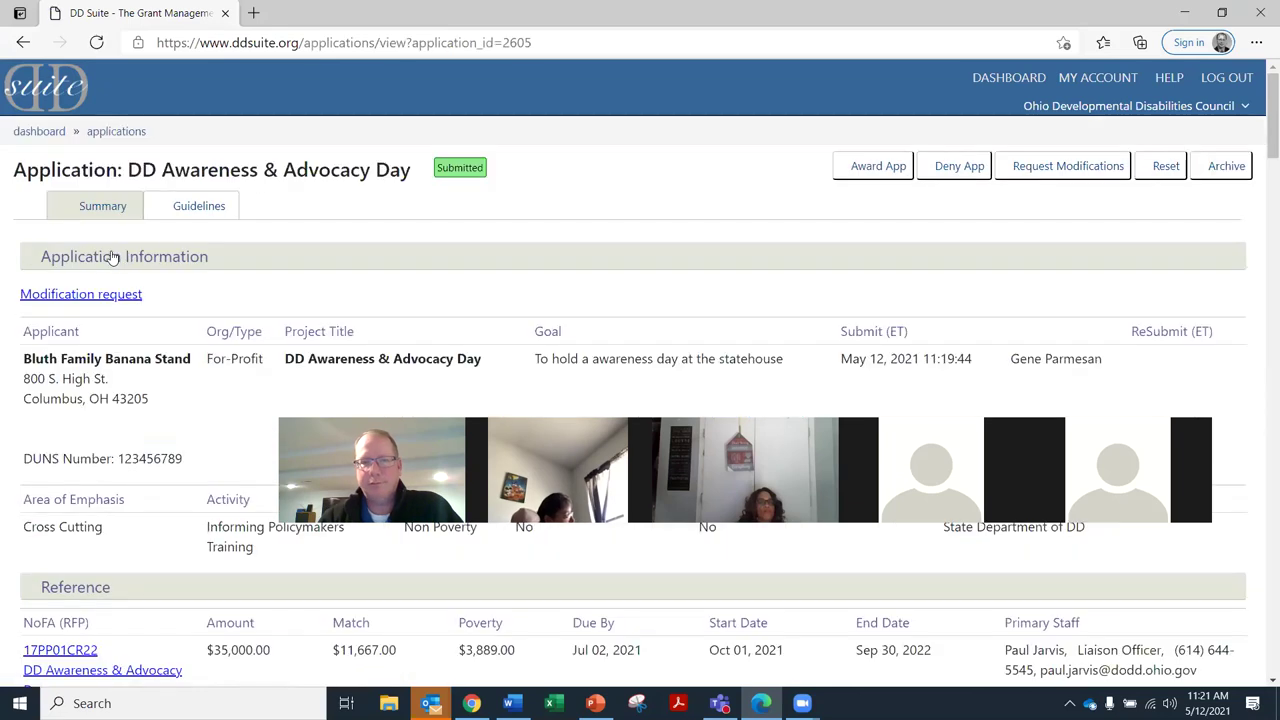
scroll(525, 344, down, 5)
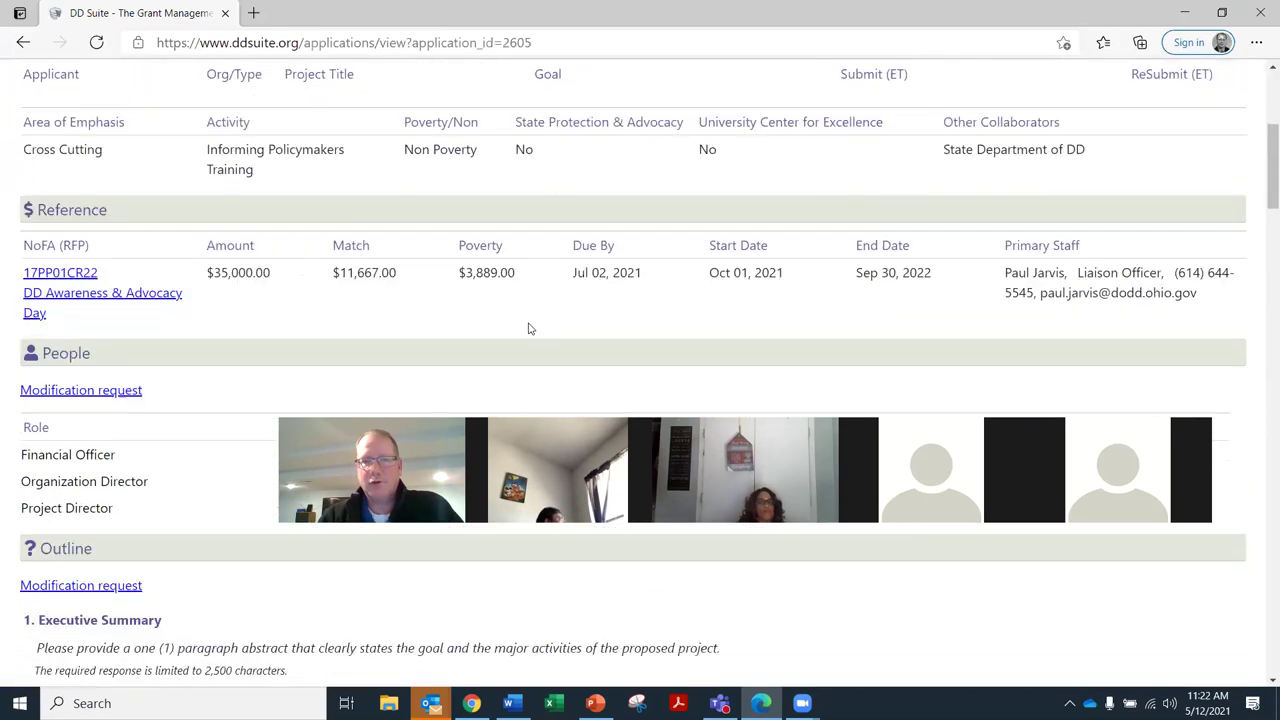
scroll(540, 306, down, 1)
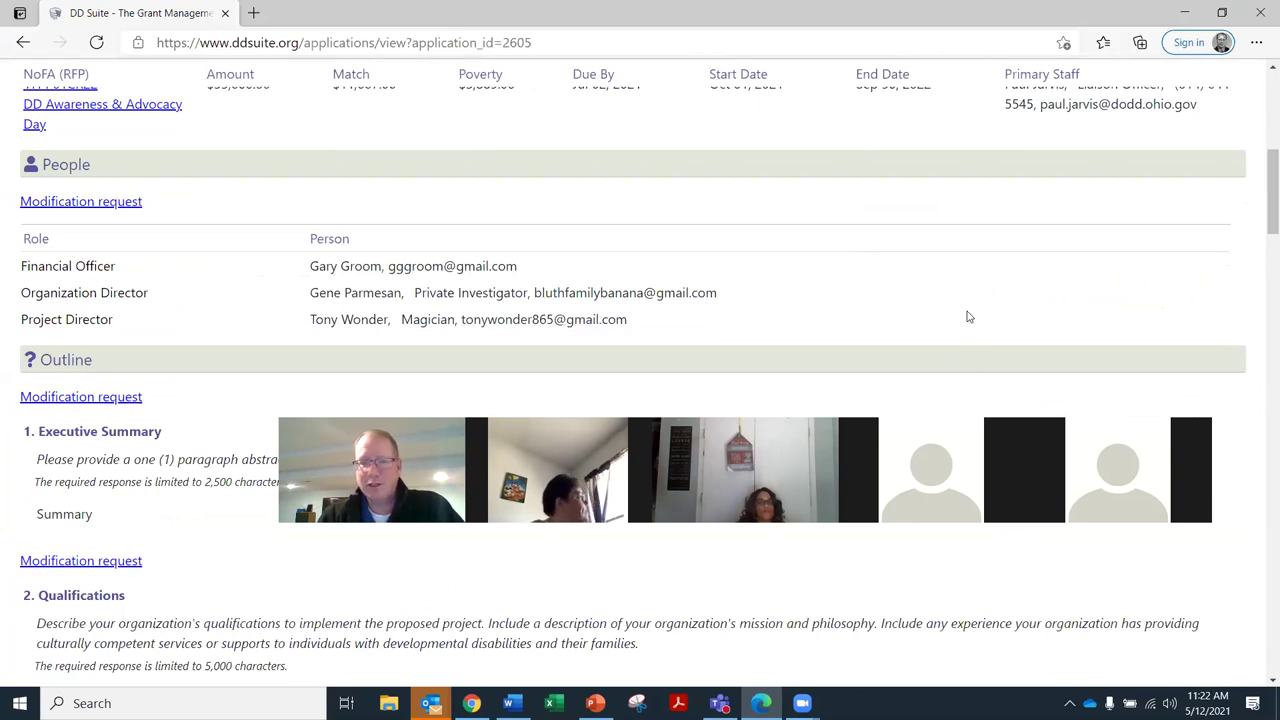
scroll(993, 318, down, 1)
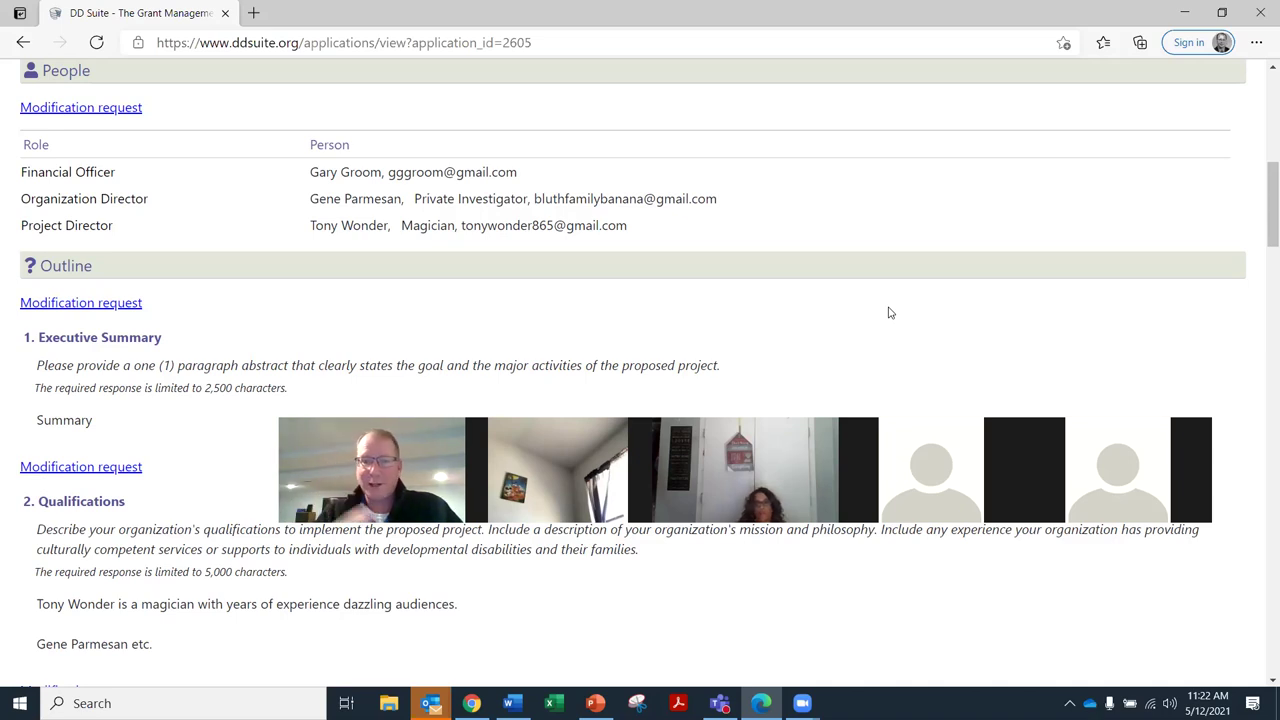
scroll(935, 278, down, 1)
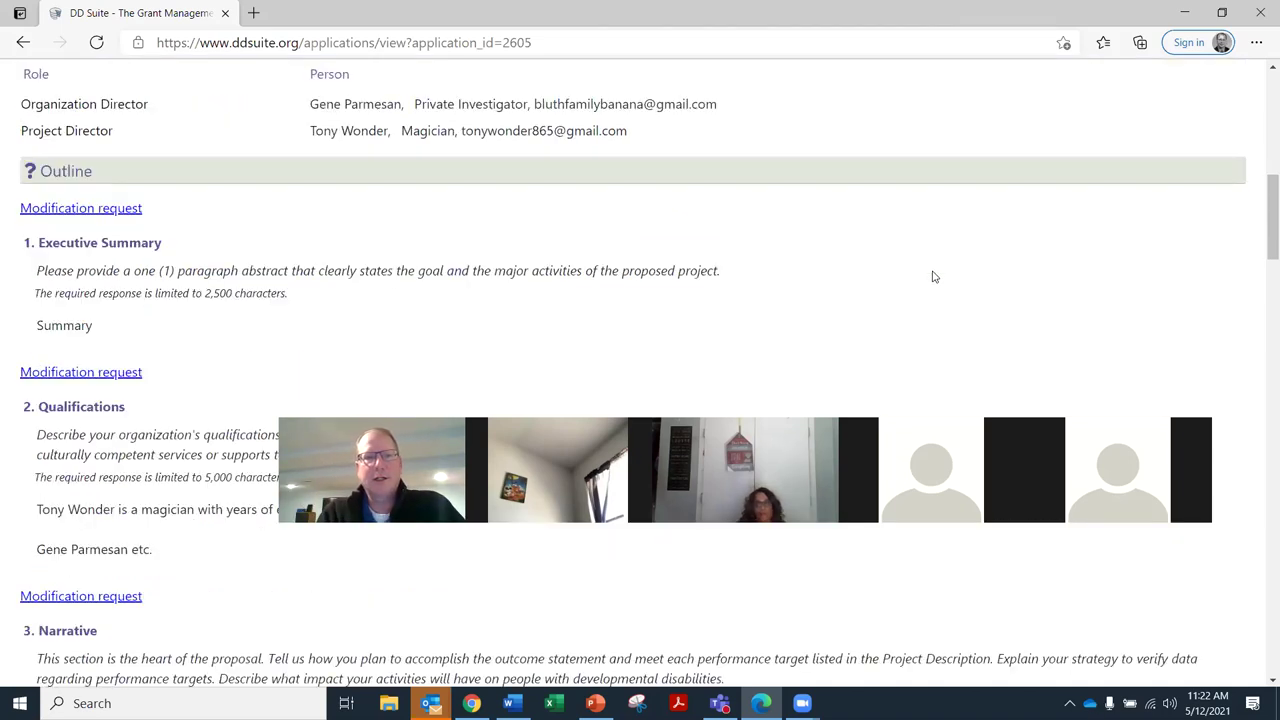
scroll(935, 277, down, 14)
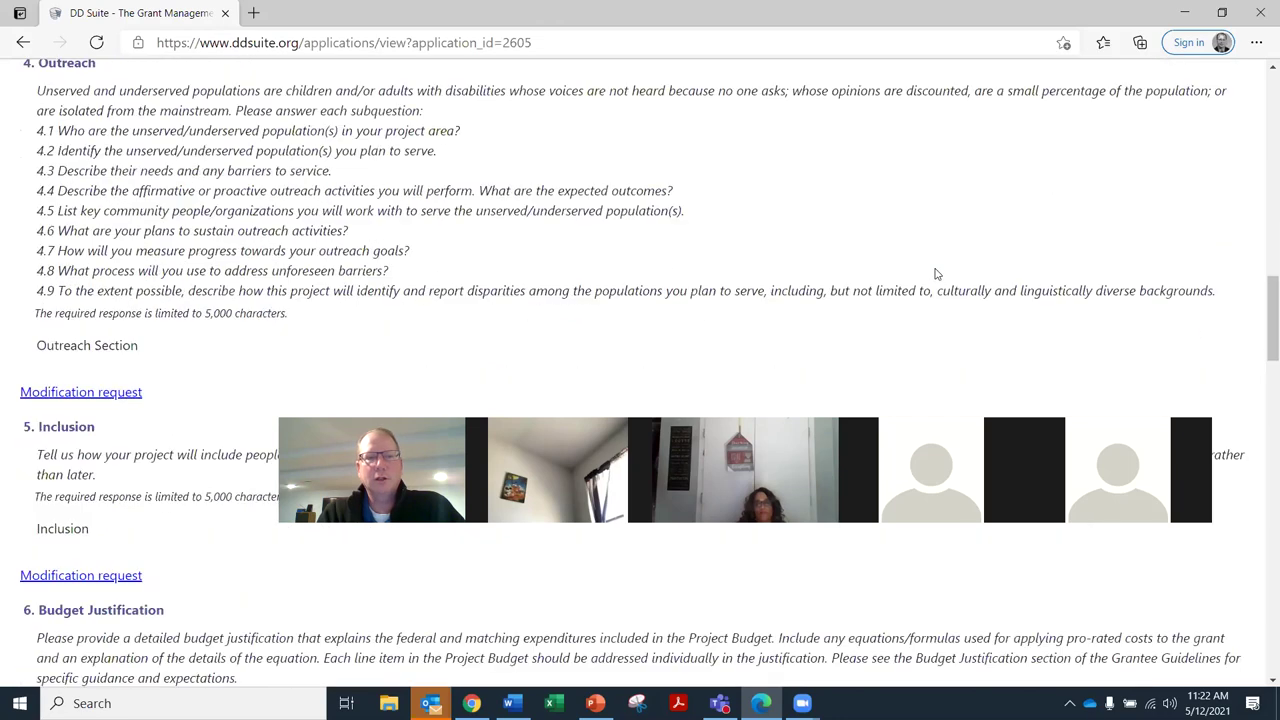
scroll(938, 275, down, 10)
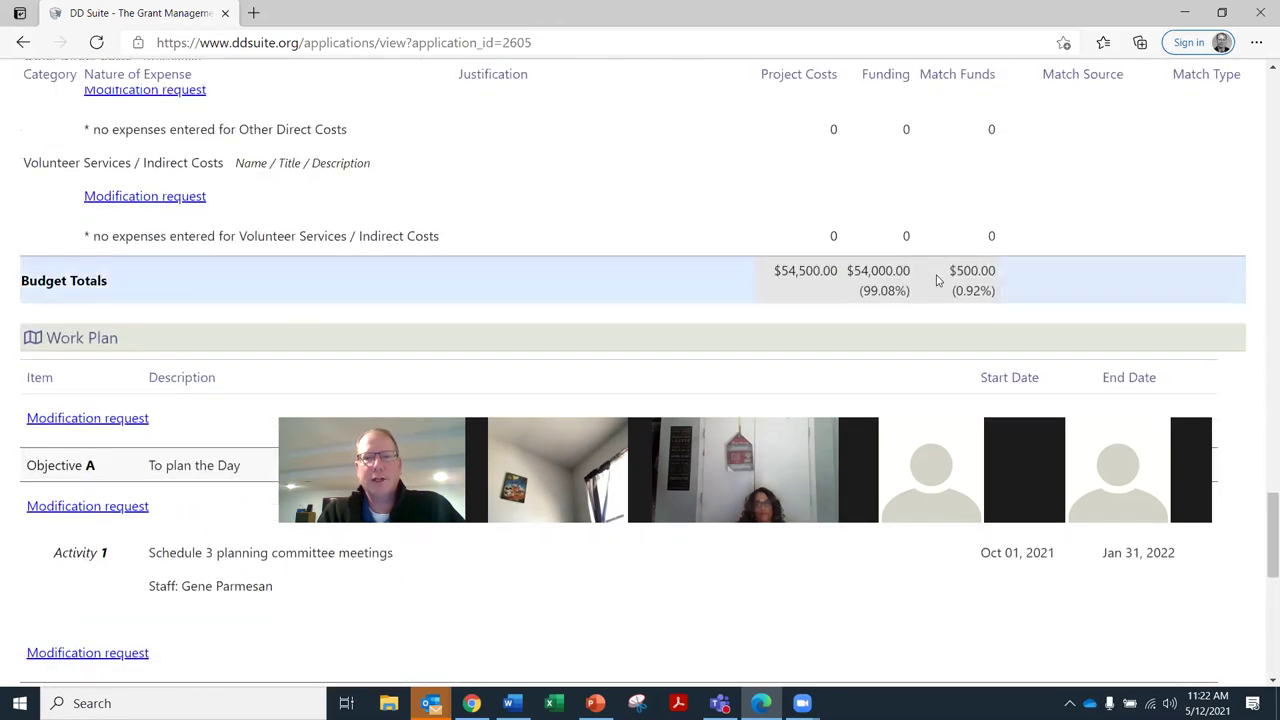
scroll(937, 280, down, 6)
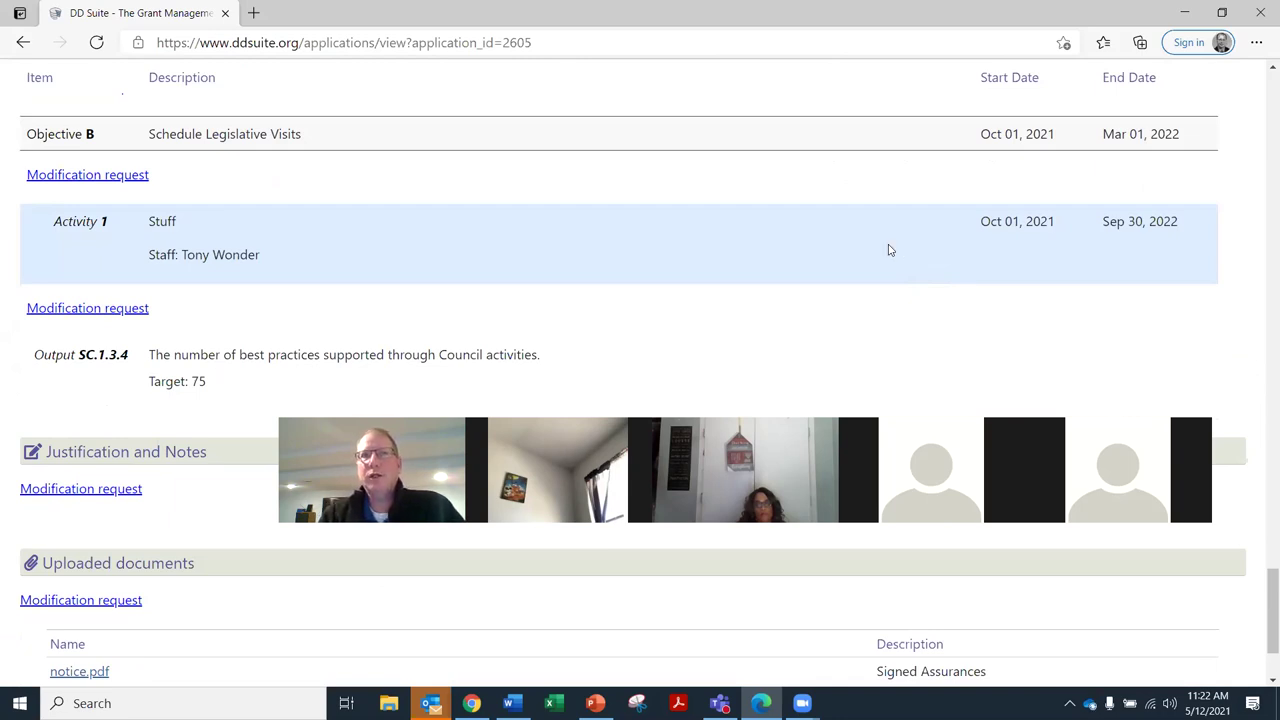
scroll(872, 260, up, 1)
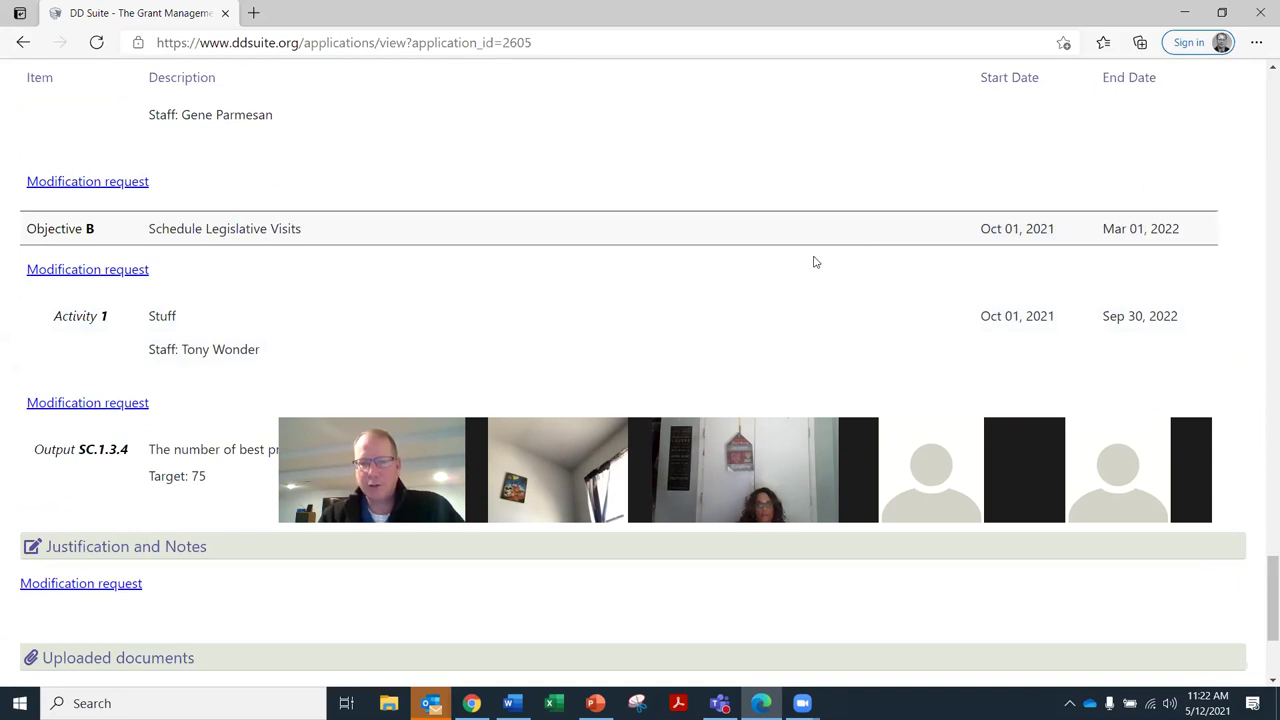
scroll(814, 280, up, 3)
scroll(815, 287, up, 5)
scroll(814, 291, down, 3)
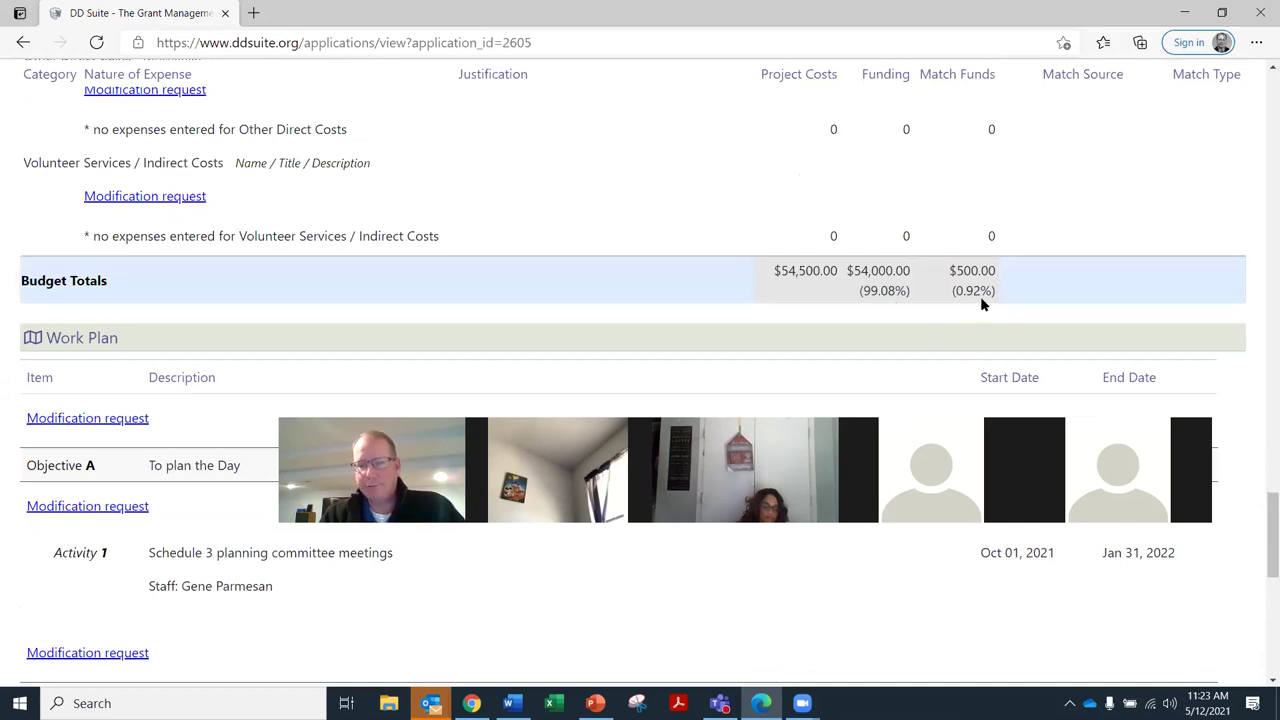
scroll(980, 294, up, 10)
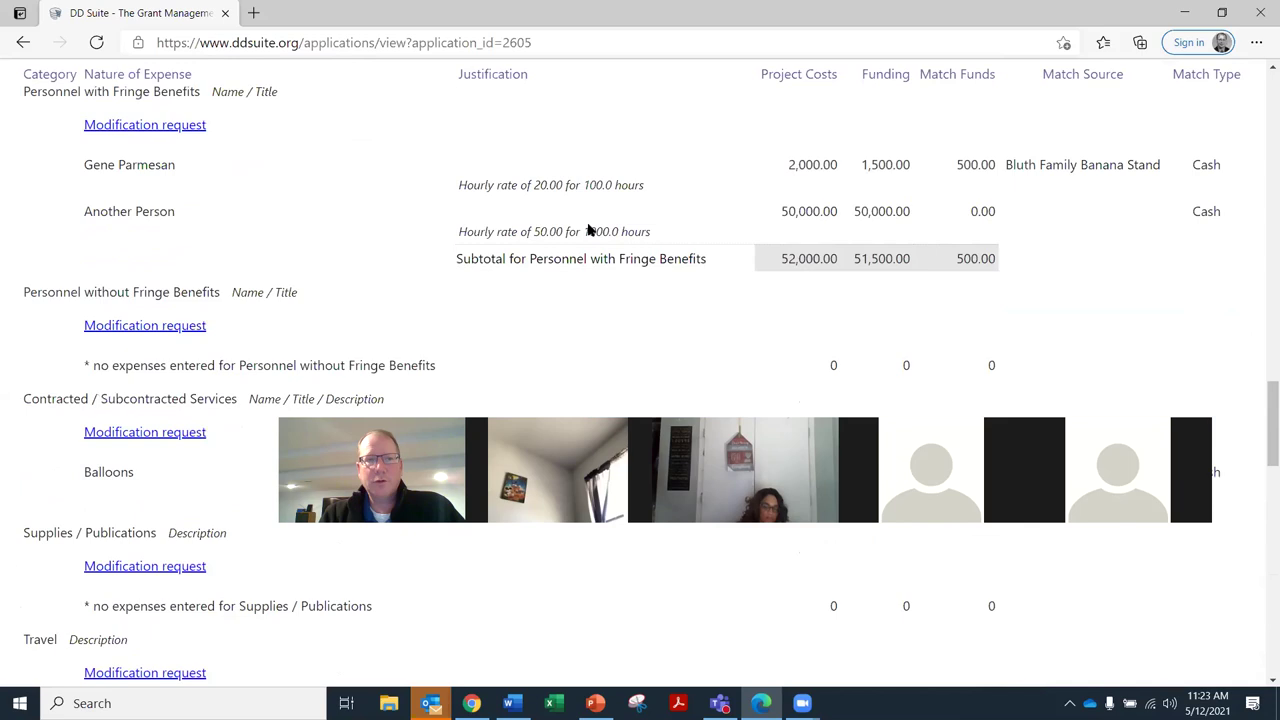
scroll(587, 225, up, 5)
scroll(150, 330, down, 2)
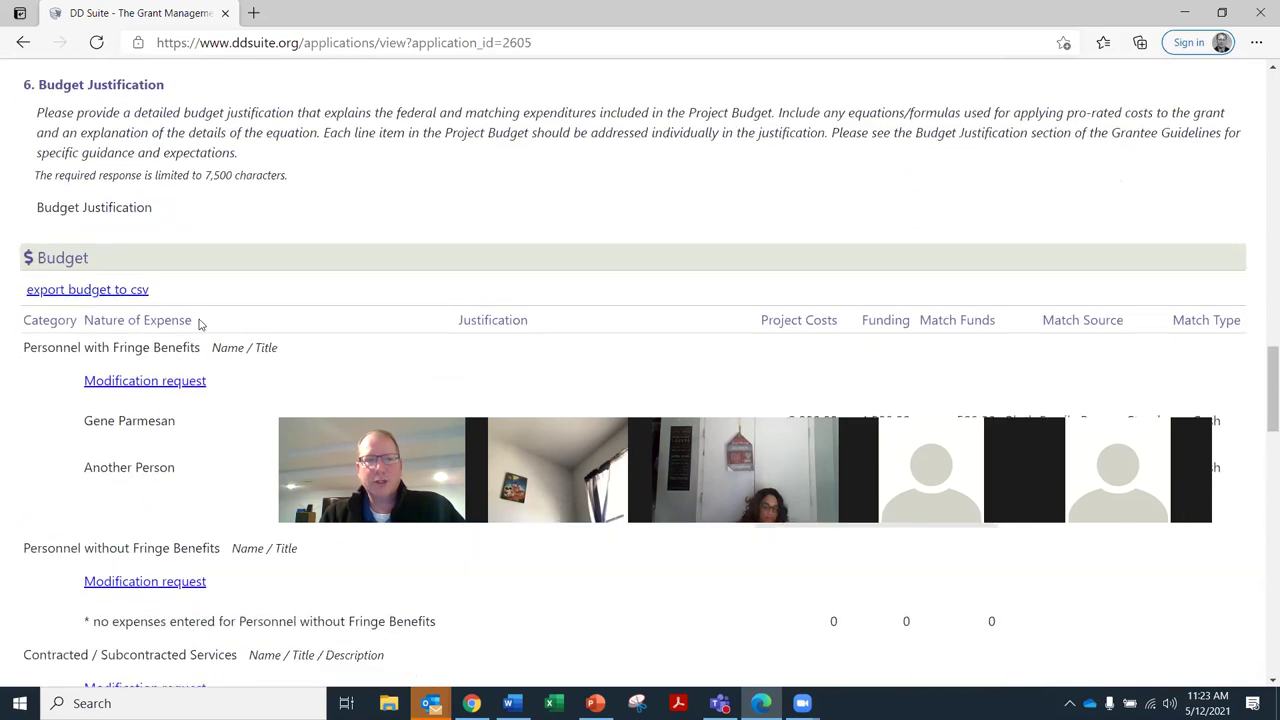
scroll(199, 322, down, 2)
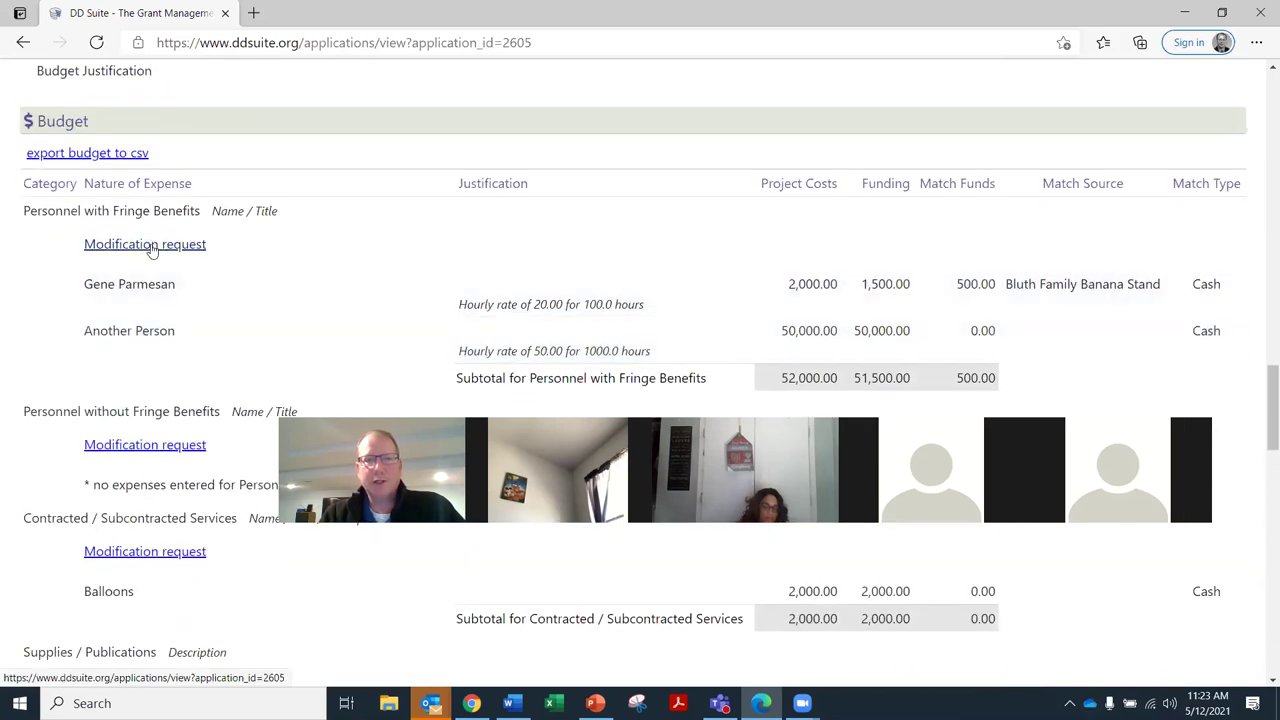
click(152, 246)
Write 'Please provide minimum match' as a request, copy it, and add it to Personnel without Fringe Benefits
text(Pl)
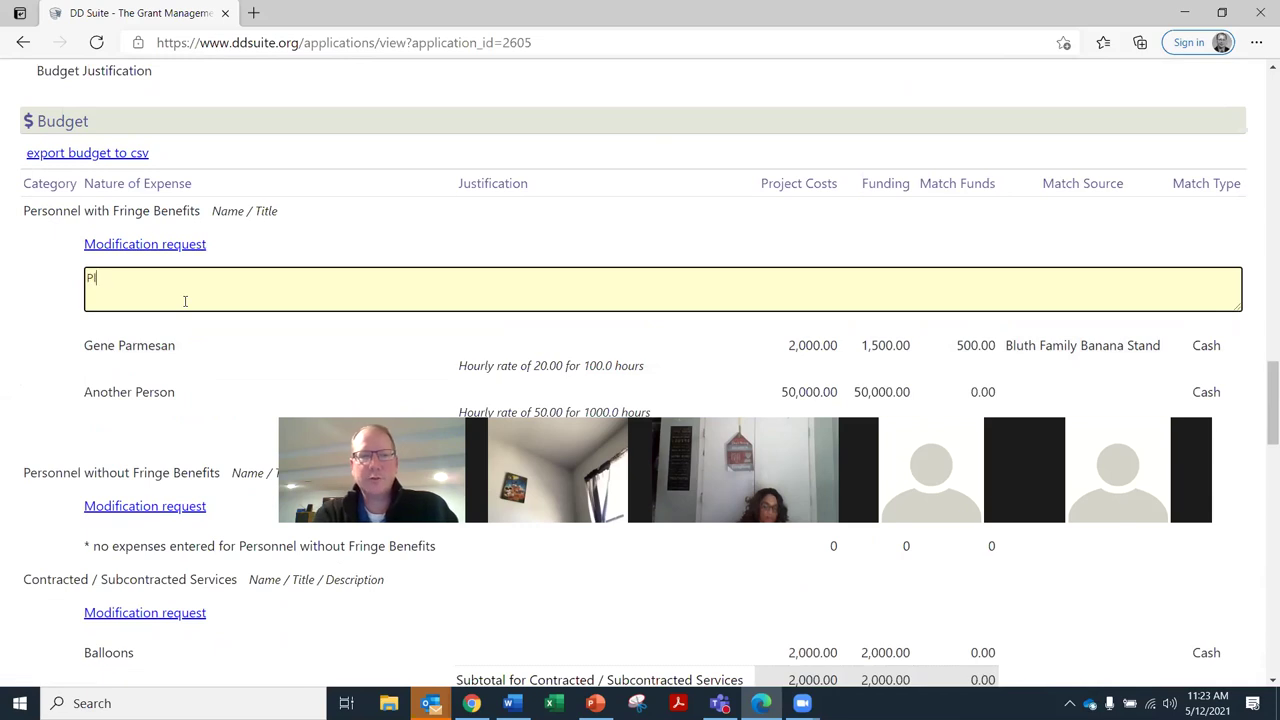
text(ease provide minimum match)
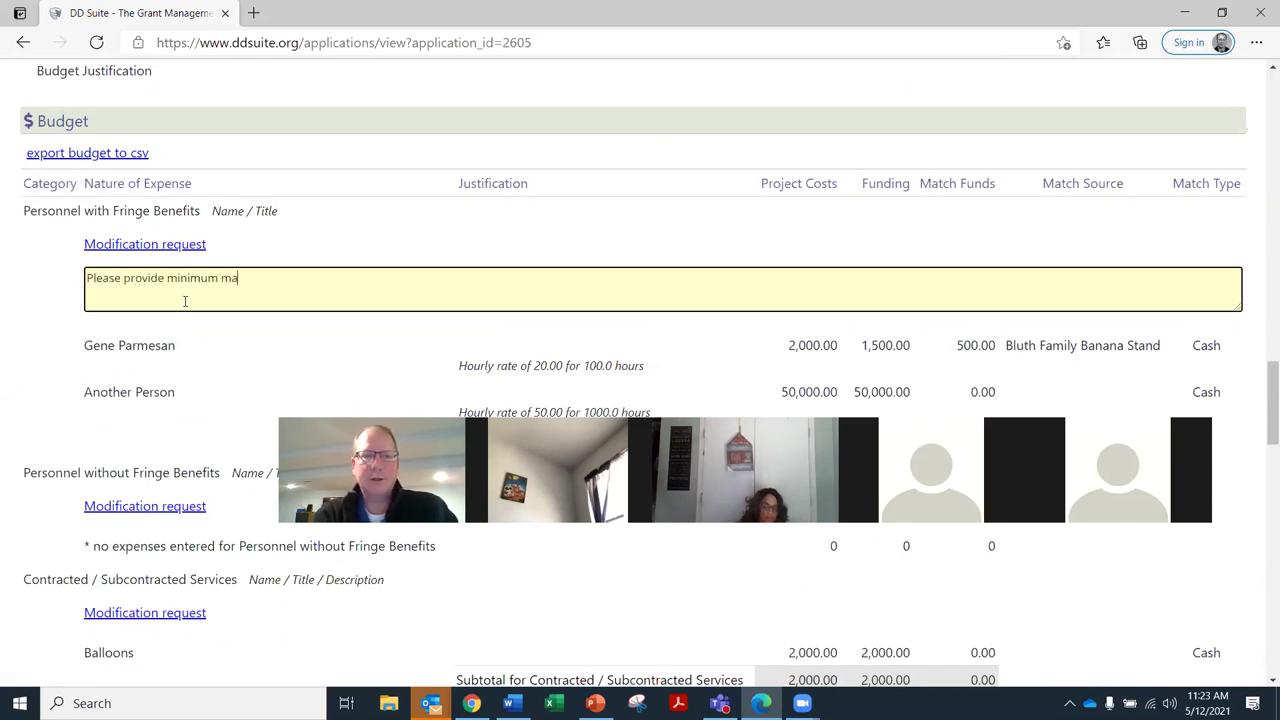
drag(256, 279, 11, 271)
key(ctrl+c)
scroll(64, 426, down, 1)
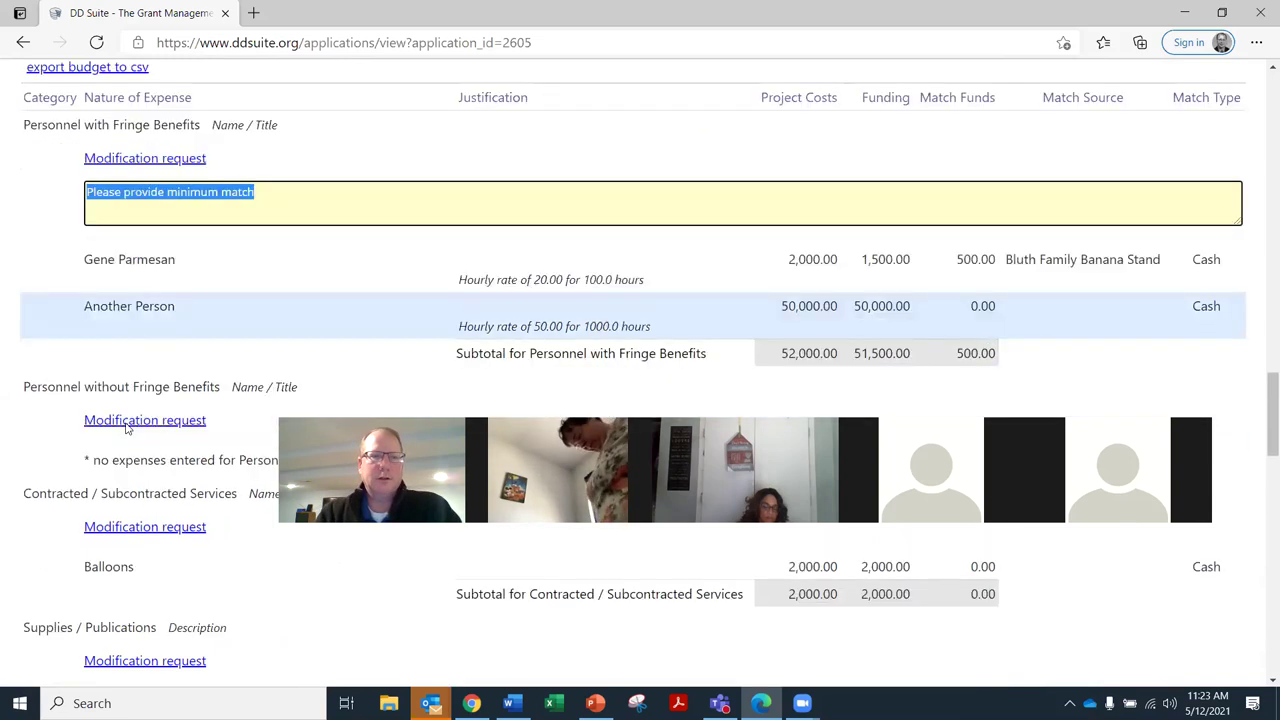
click(100, 412)
key(ctrl+v)
Add the same request to Contracted / Subcontracted Services, Supplies / Publications and Travel
scroll(130, 445, down, 1)
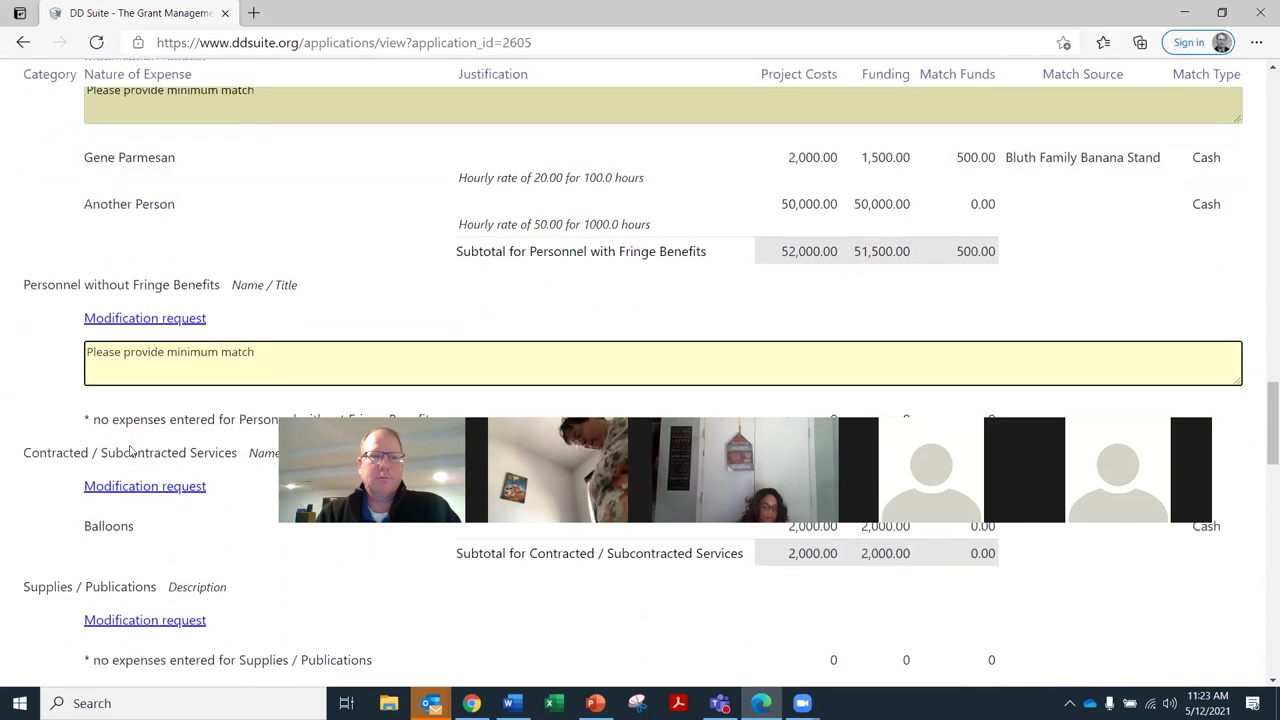
click(139, 488)
key(ctrl+v)
scroll(139, 498, down, 2)
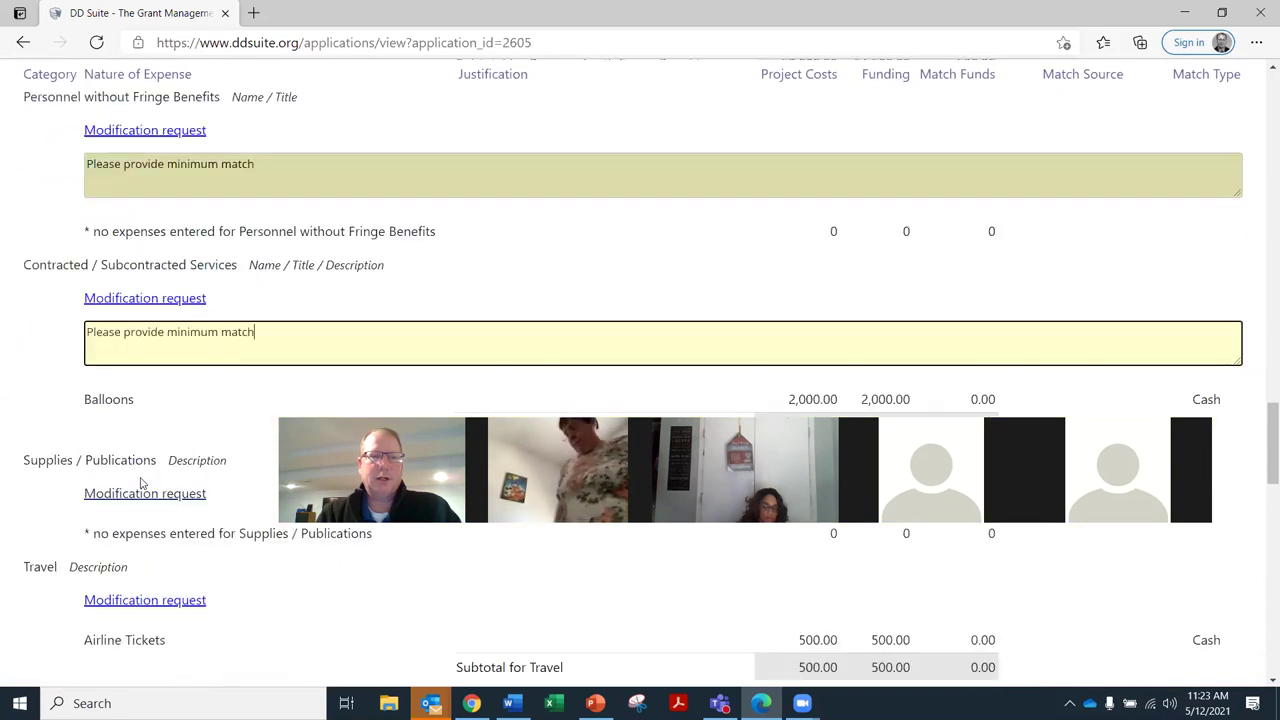
click(141, 494)
key(ctrl+v)
scroll(136, 514, down, 2)
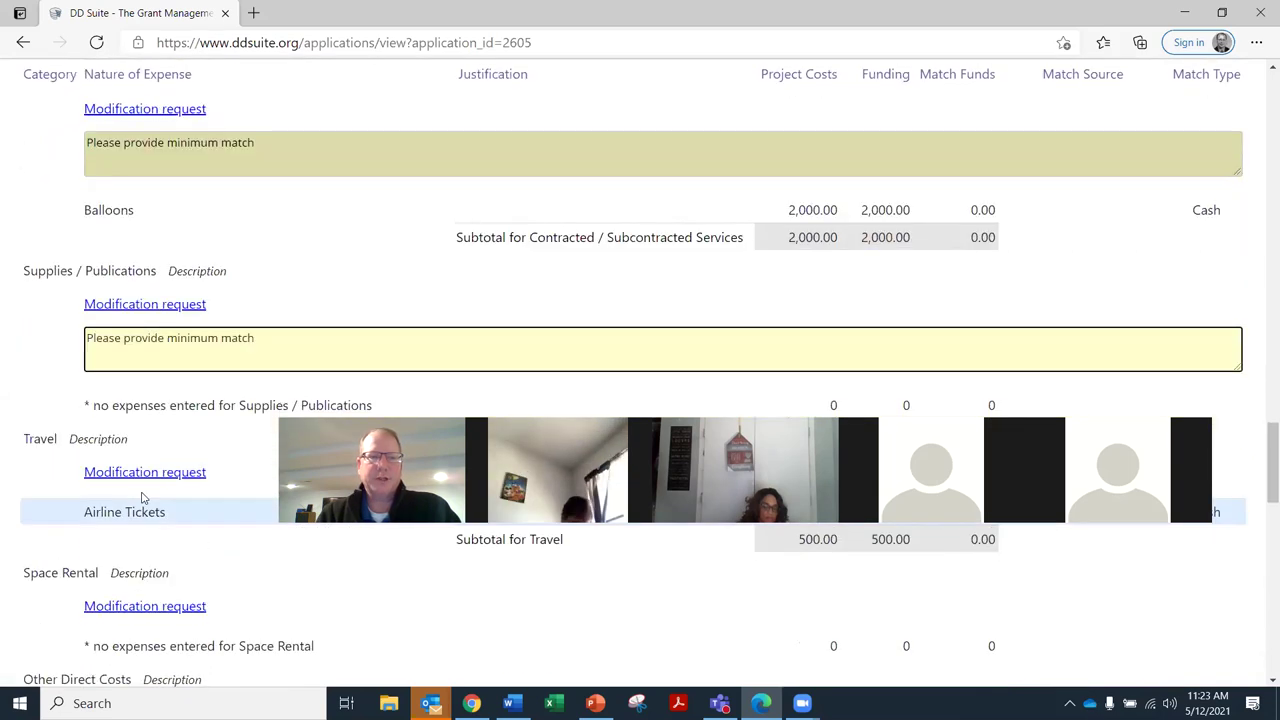
click(143, 472)
key(ctrl+v)
Add it to Space Rental, Other Direct Costs and Volunteer Services / Indirect Costs, then save
scroll(147, 524, down, 1)
scroll(145, 528, down, 1)
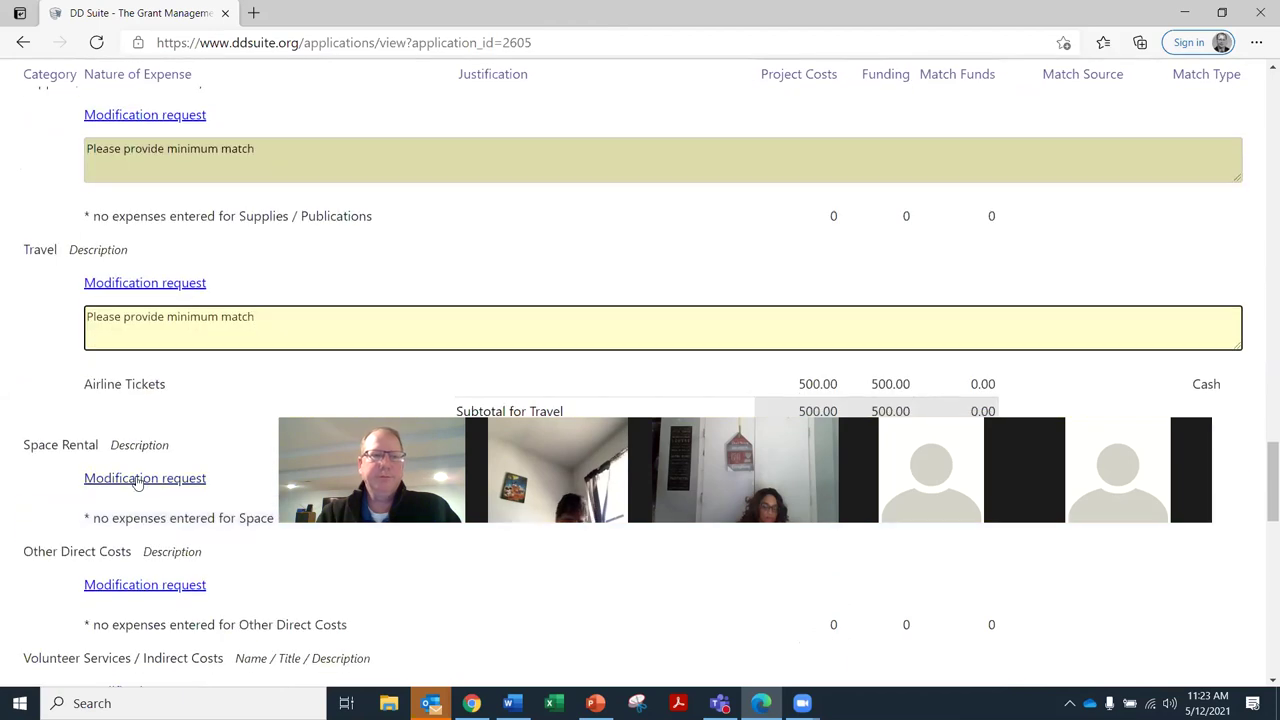
click(143, 477)
key(ctrl+v)
scroll(142, 518, down, 1)
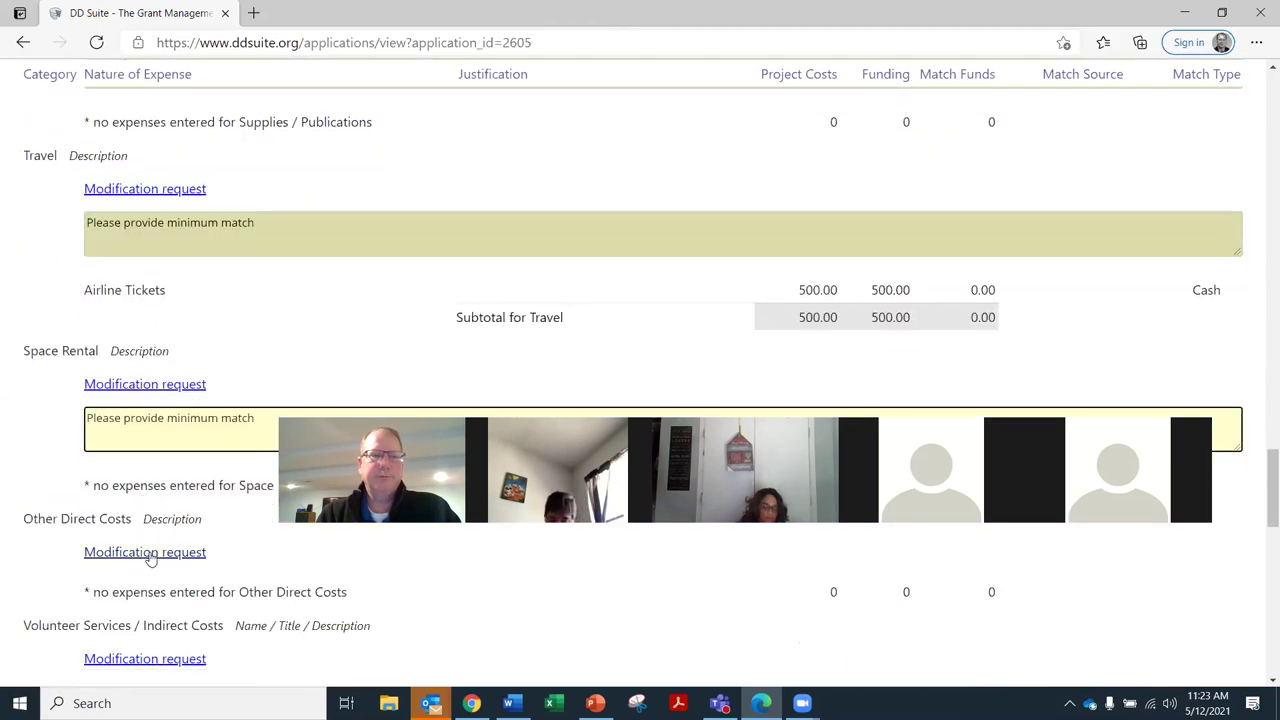
click(148, 550)
key(ctrl+v)
scroll(145, 540, down, 3)
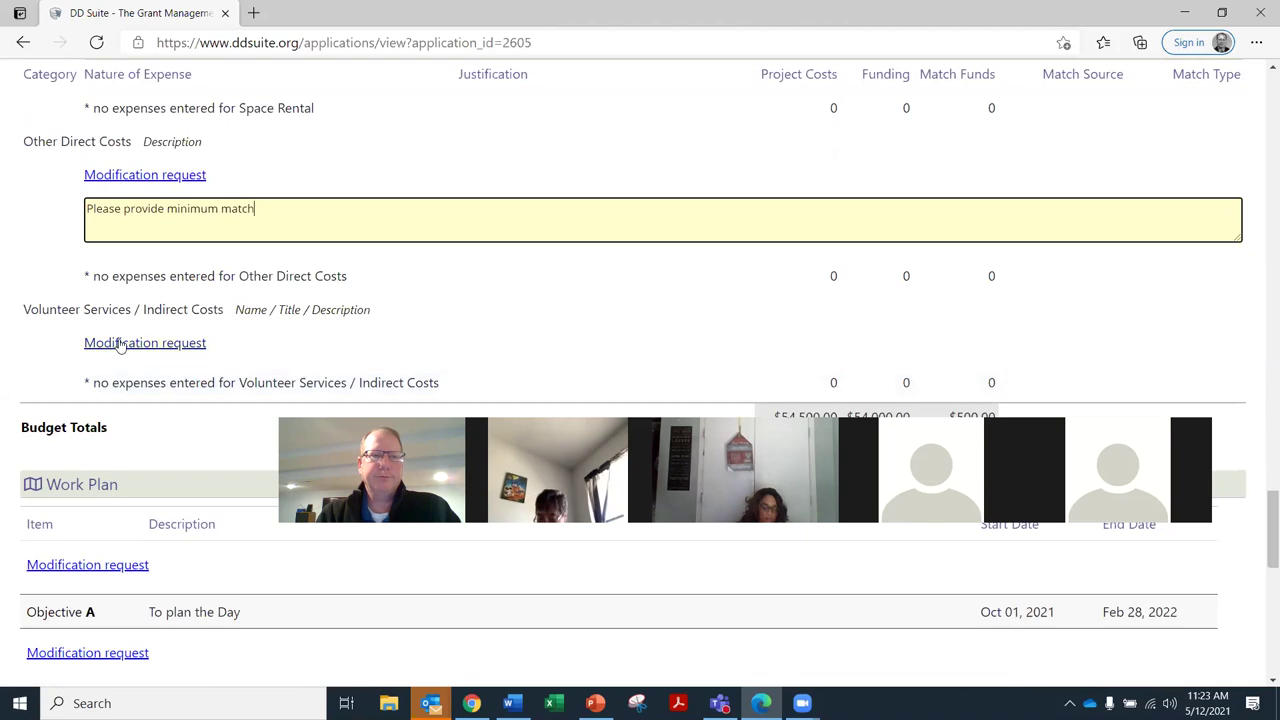
click(114, 342)
key(ctrl+v)
scroll(146, 431, down, 5)
scroll(148, 432, down, 3)
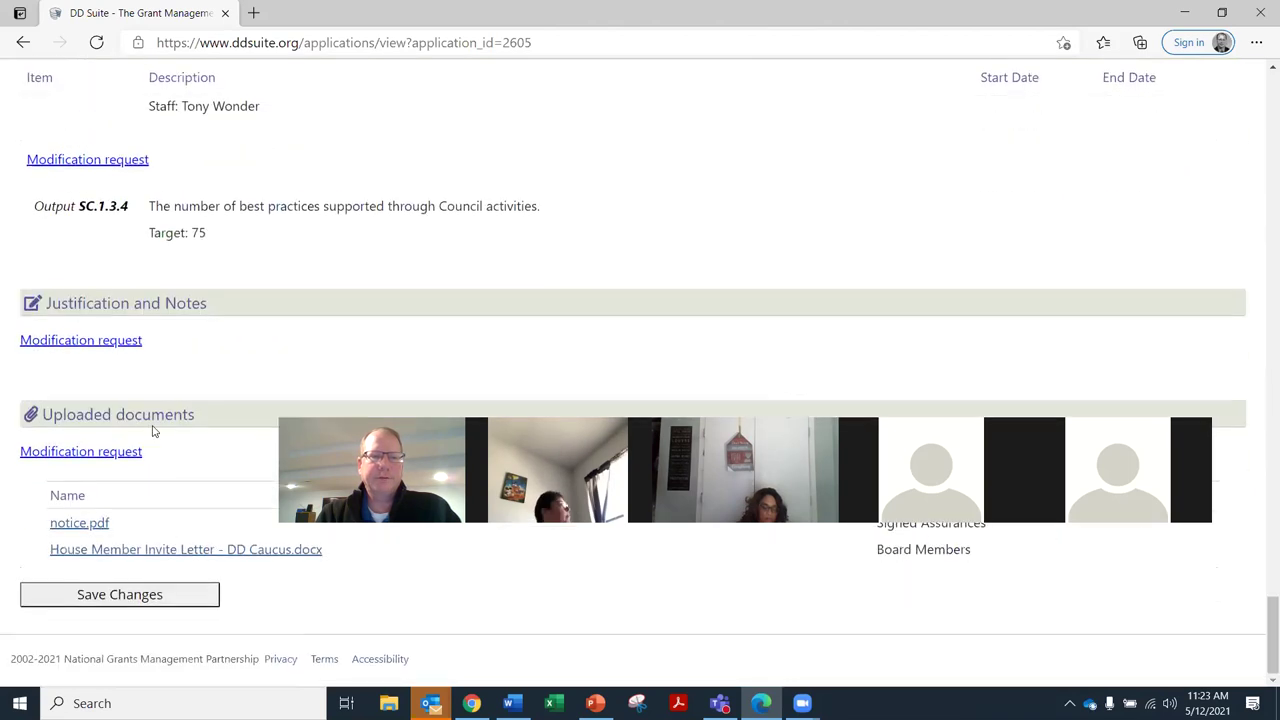
click(120, 597)
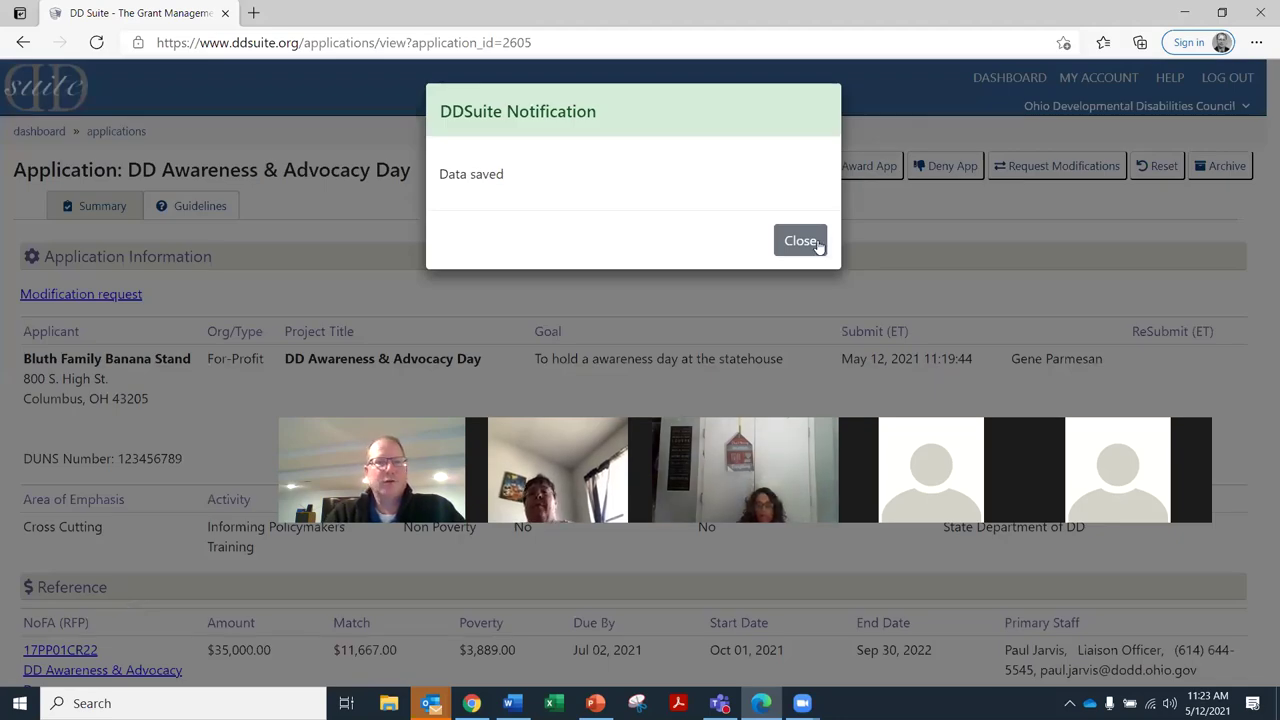
Close the Data saved notice and scroll through the budget to check the minimum-match requests
click(1032, 63)
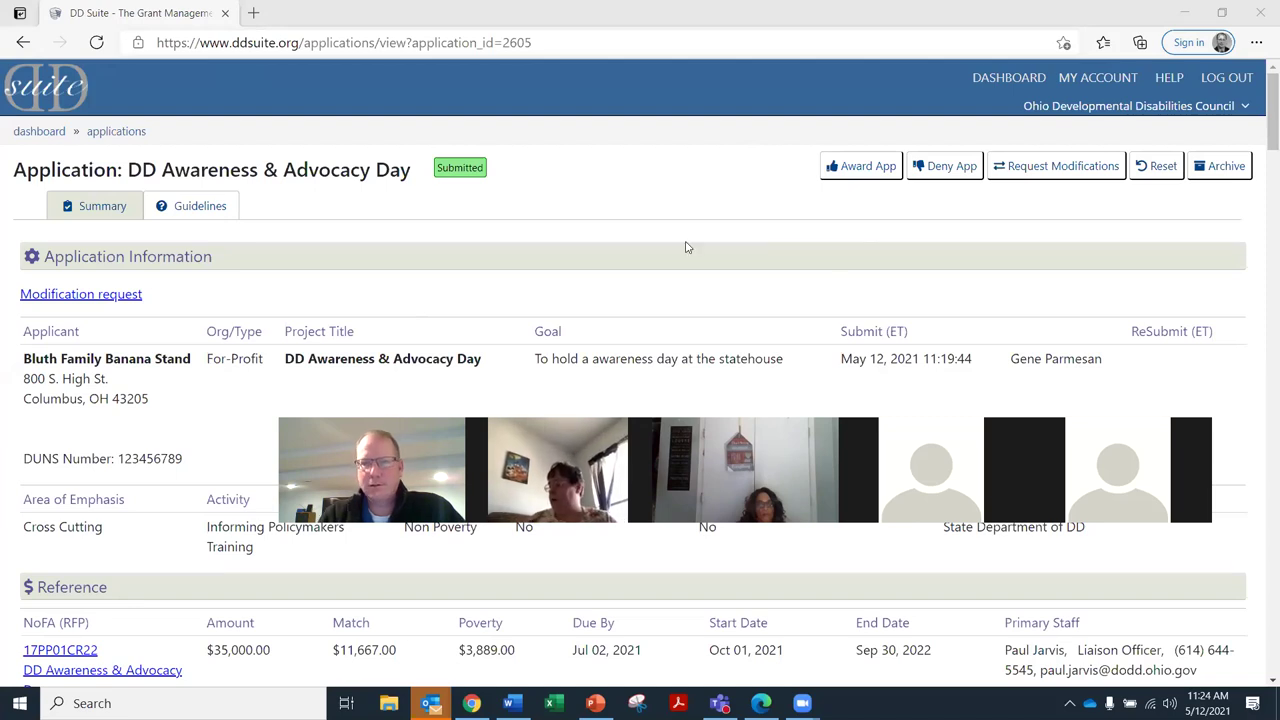
scroll(690, 238, down, 15)
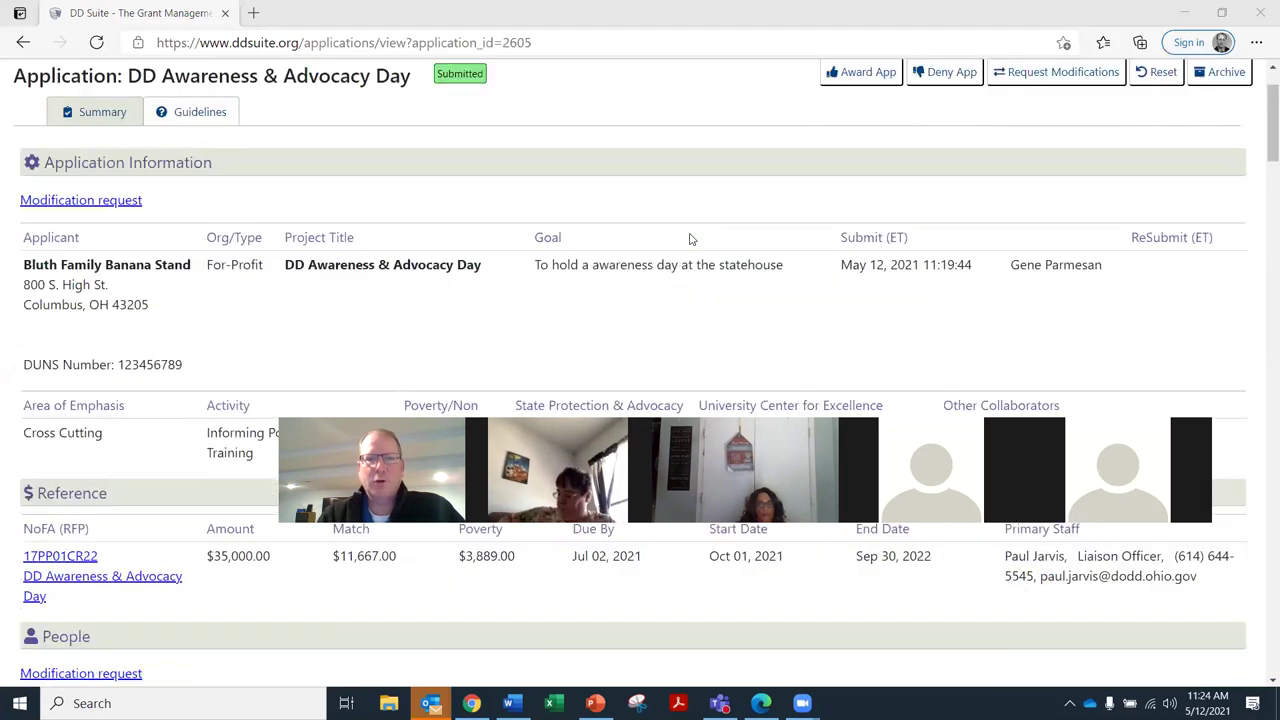
scroll(668, 232, down, 7)
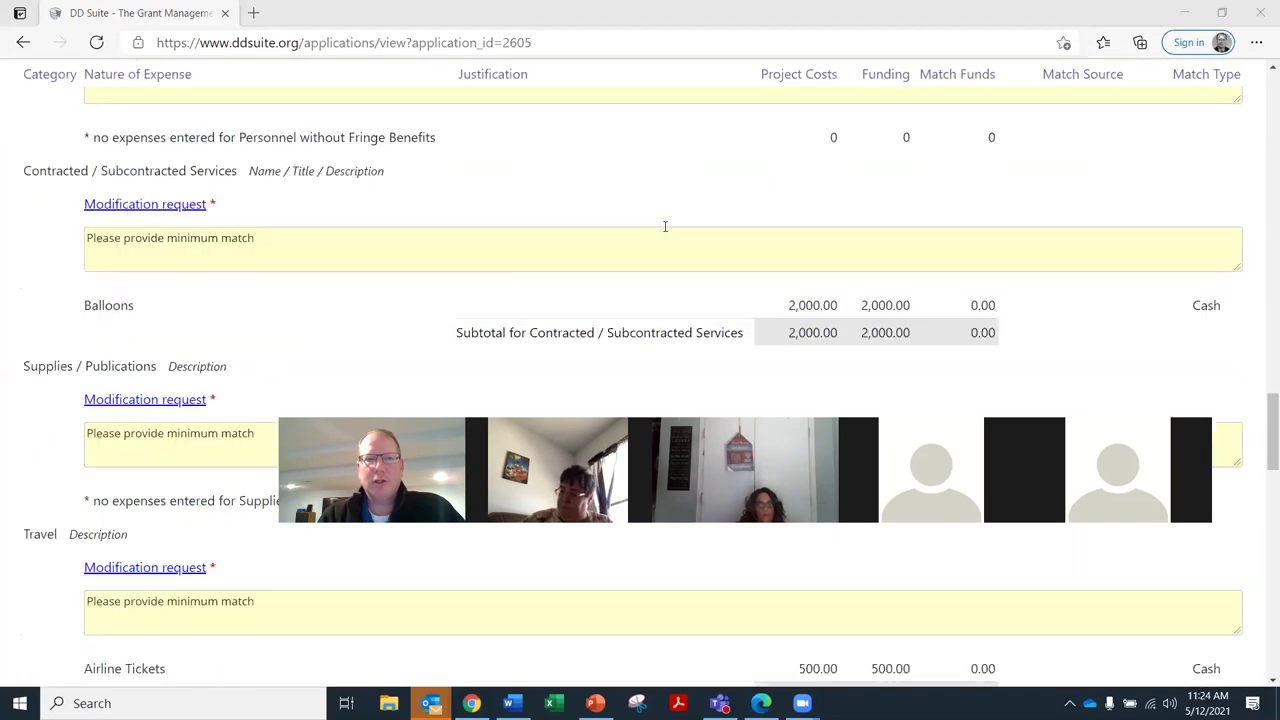
scroll(410, 245, up, 20)
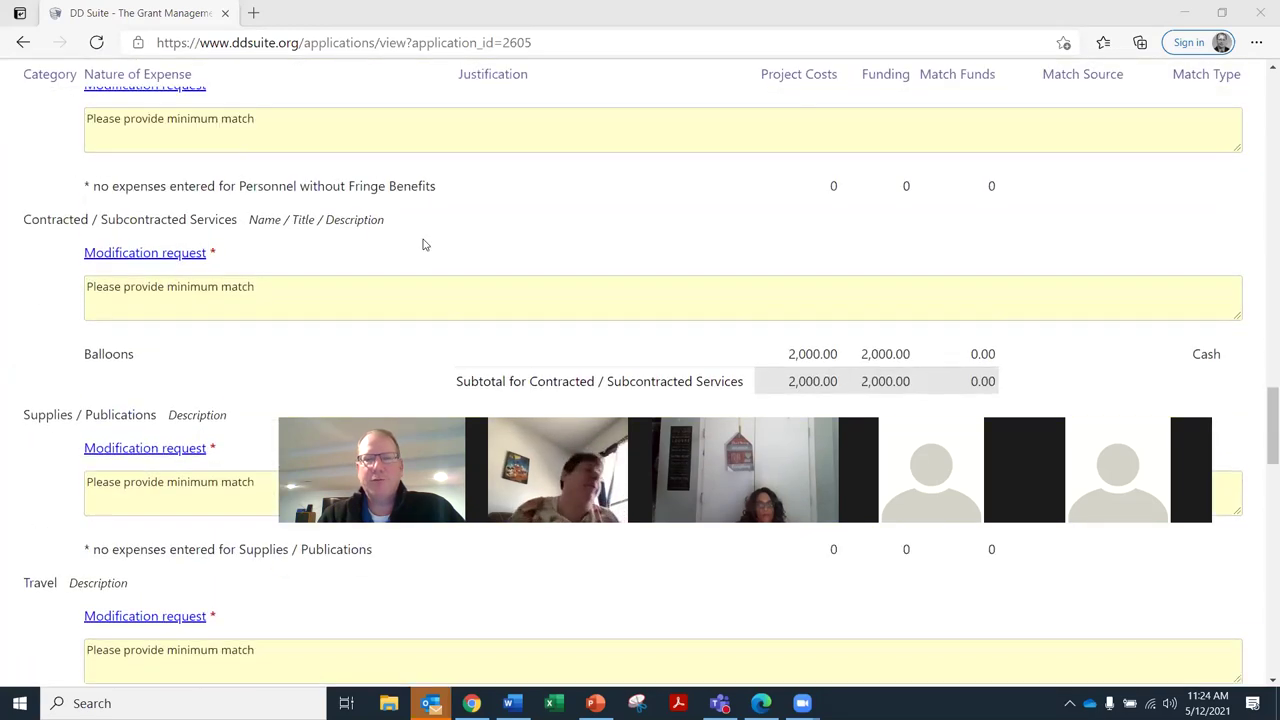
scroll(435, 251, up, 1)
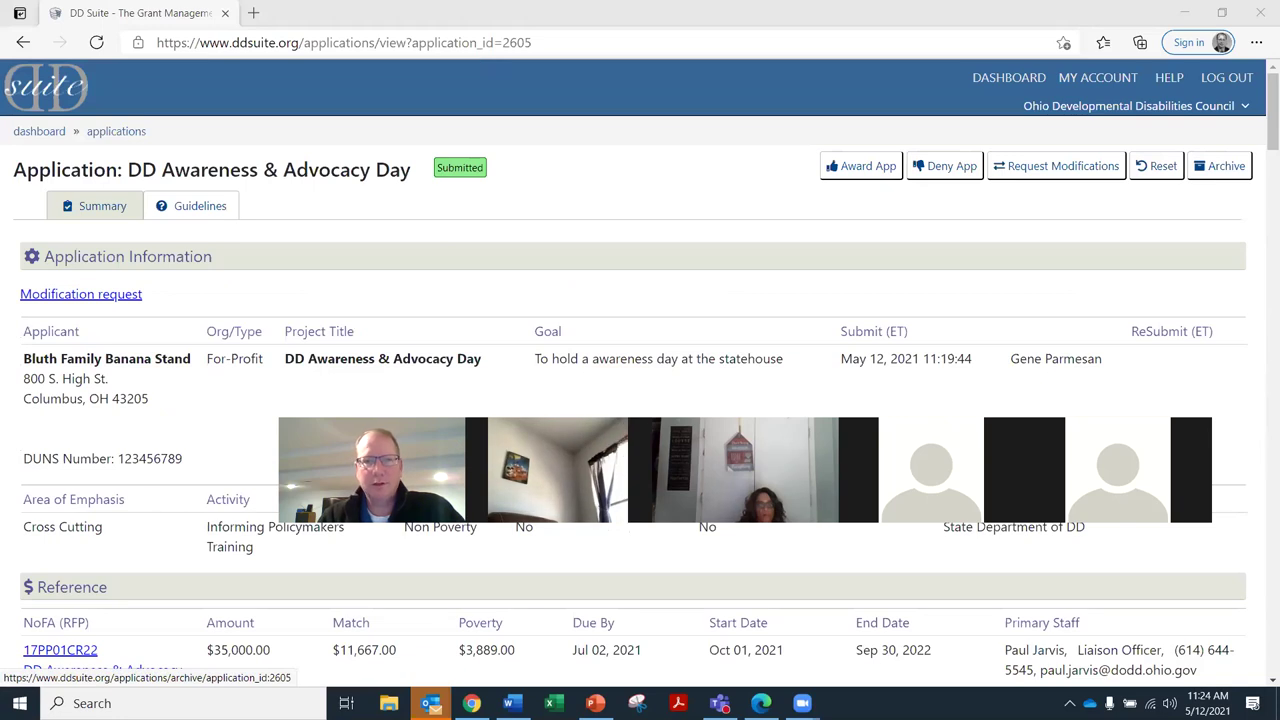
Switch to the applicant's browser window and return to its dashboard showing the Mods Requested notice
click(485, 700)
click(995, 104)
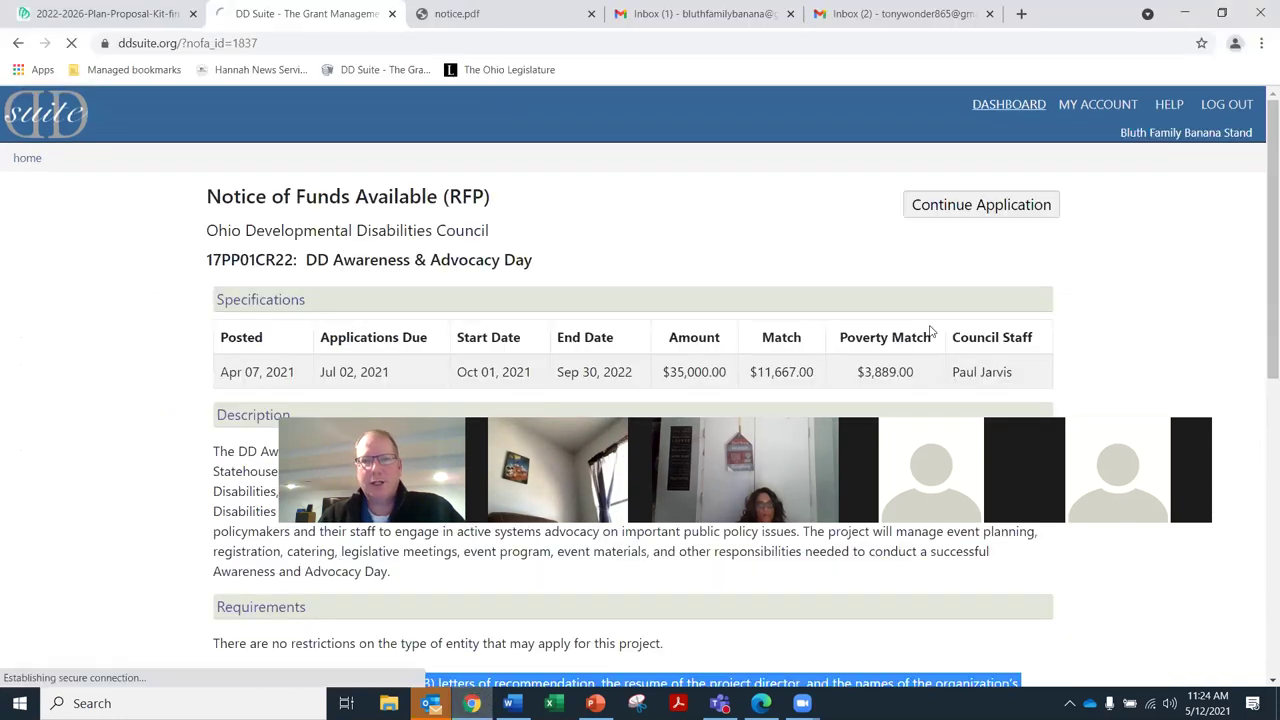
scroll(313, 260, down, 1)
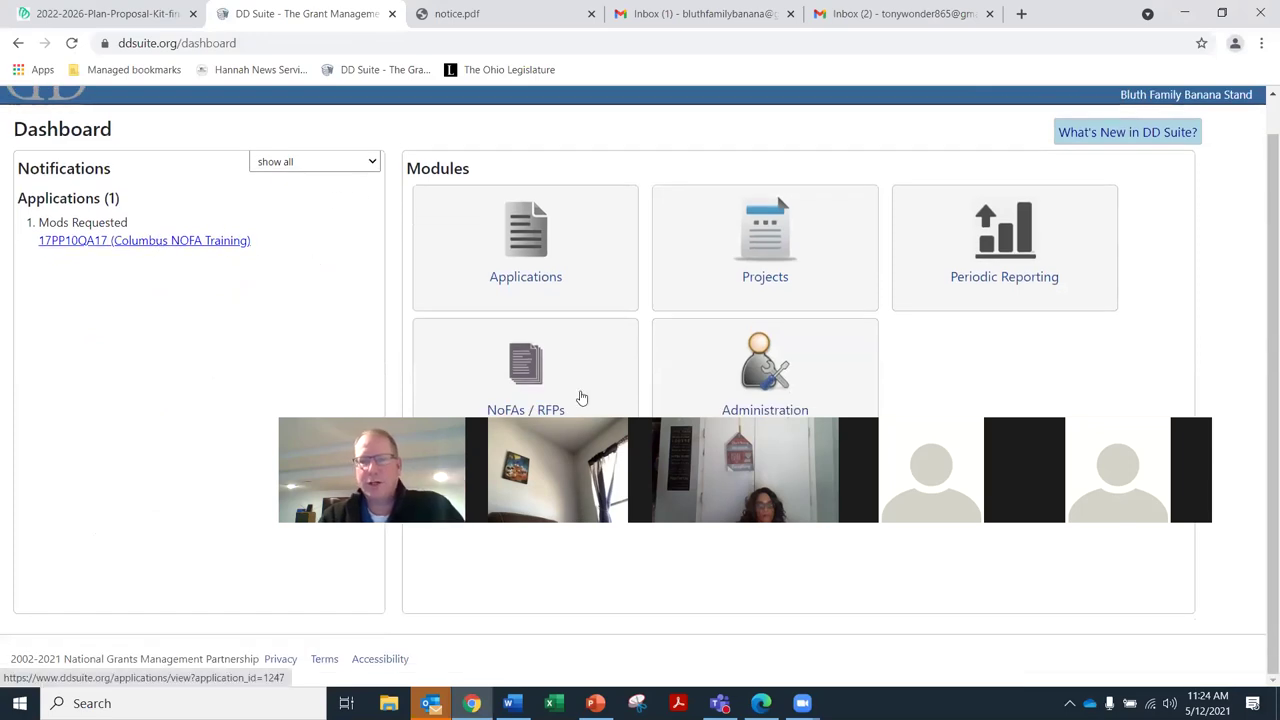
mouse_move(472, 700)
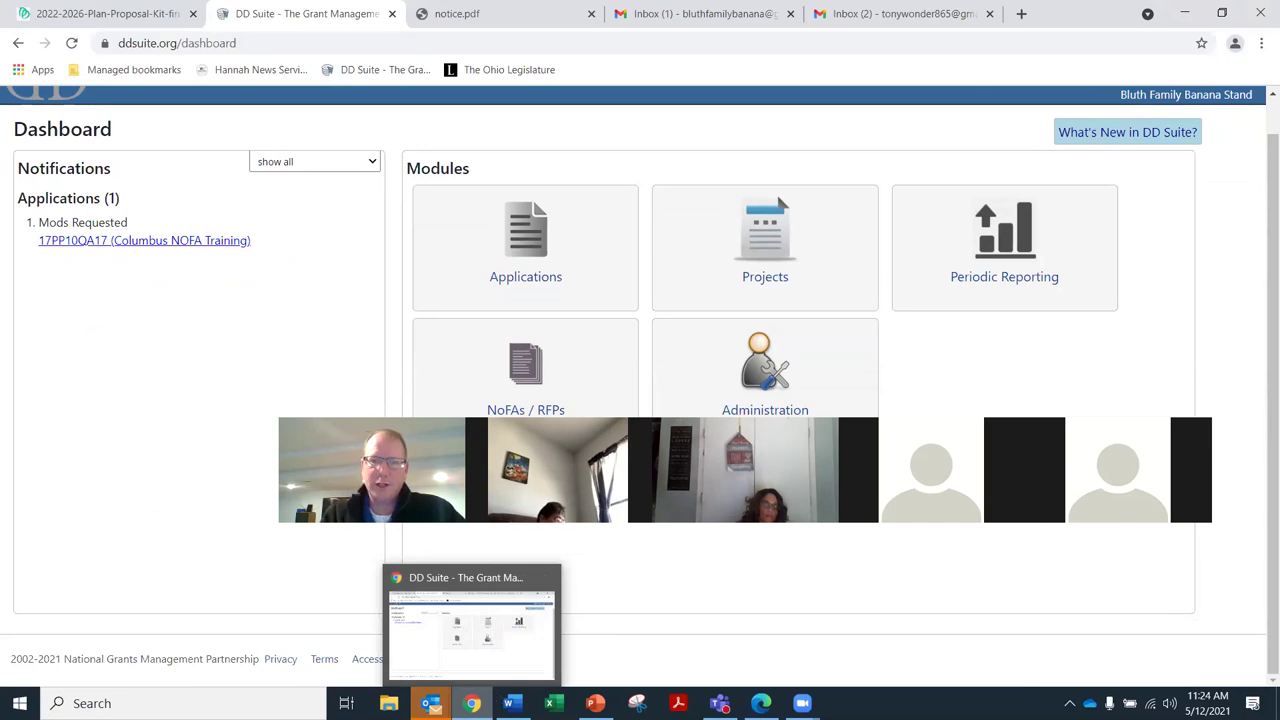
key(alt+Tab)
Request modifications on DD Awareness & Advocacy Day and confirm sending them to the applicant
click(1060, 168)
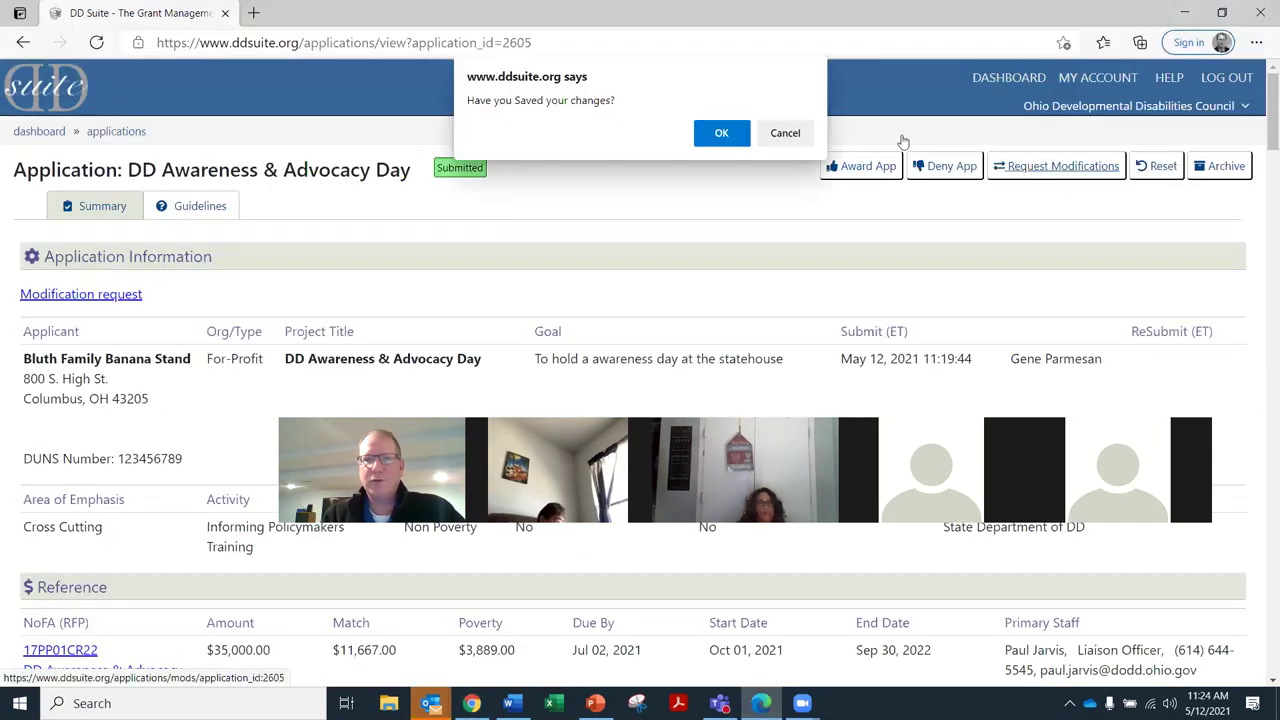
click(718, 134)
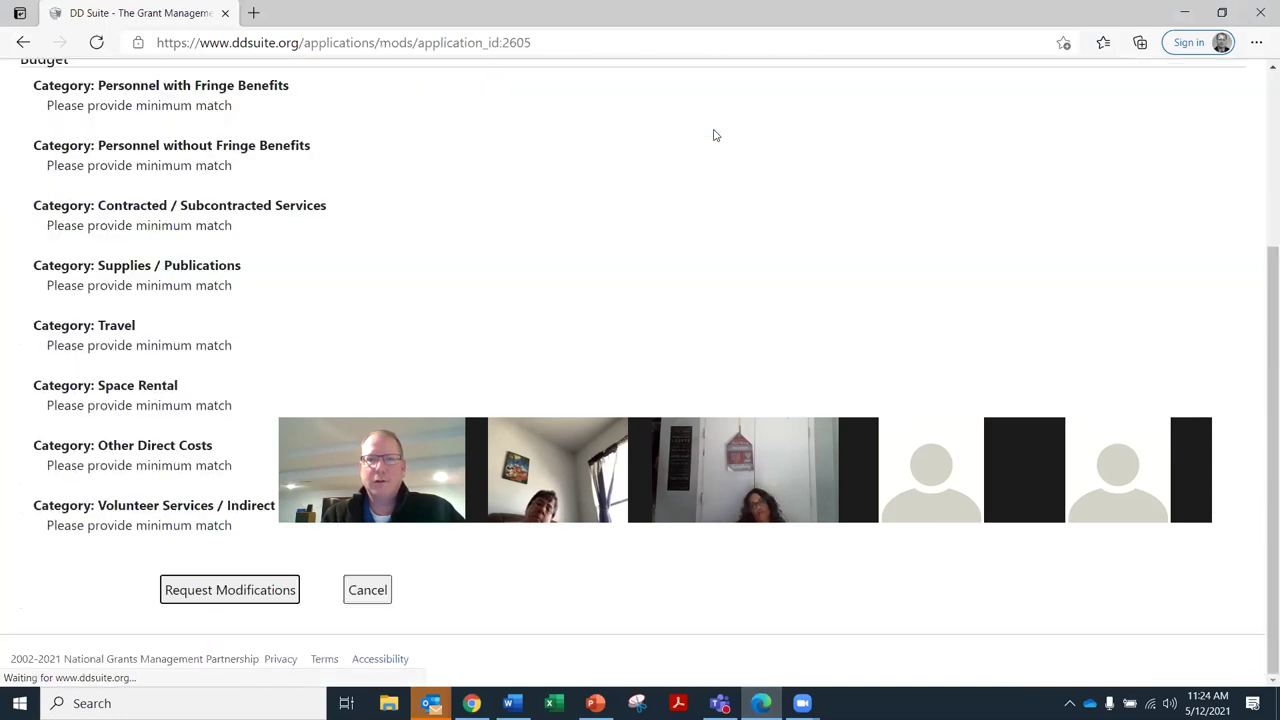
click(178, 591)
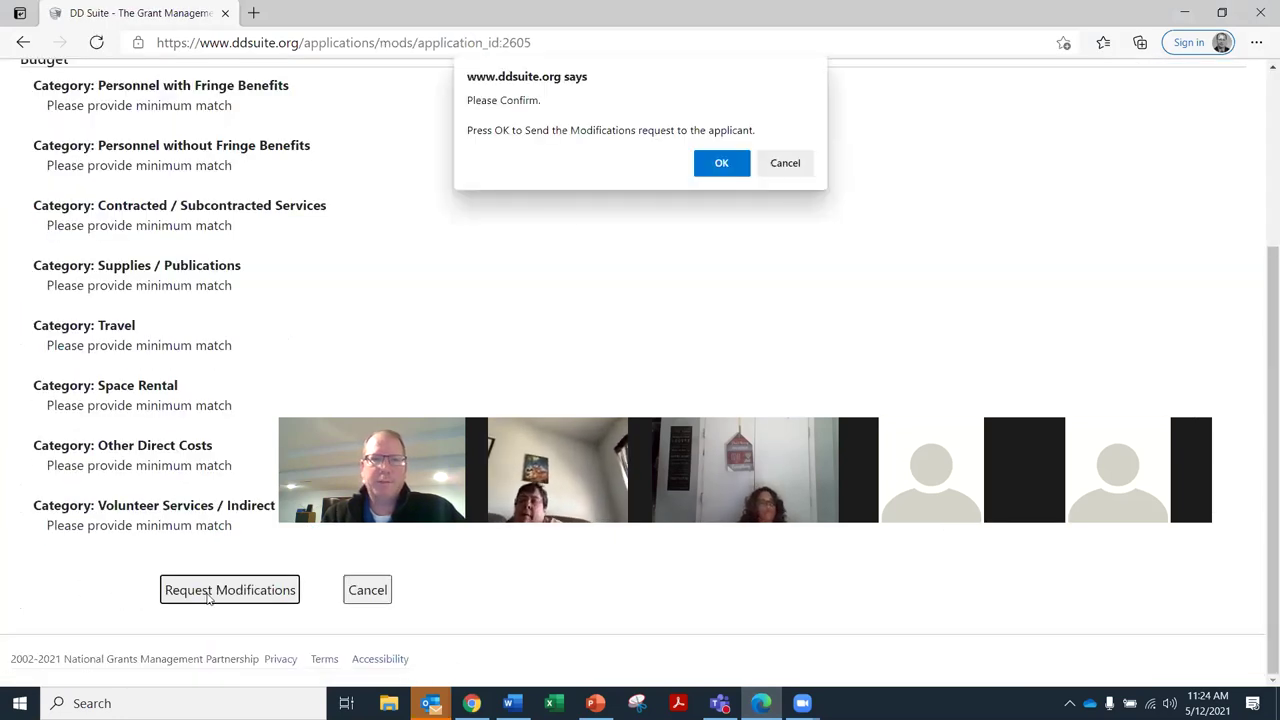
click(722, 164)
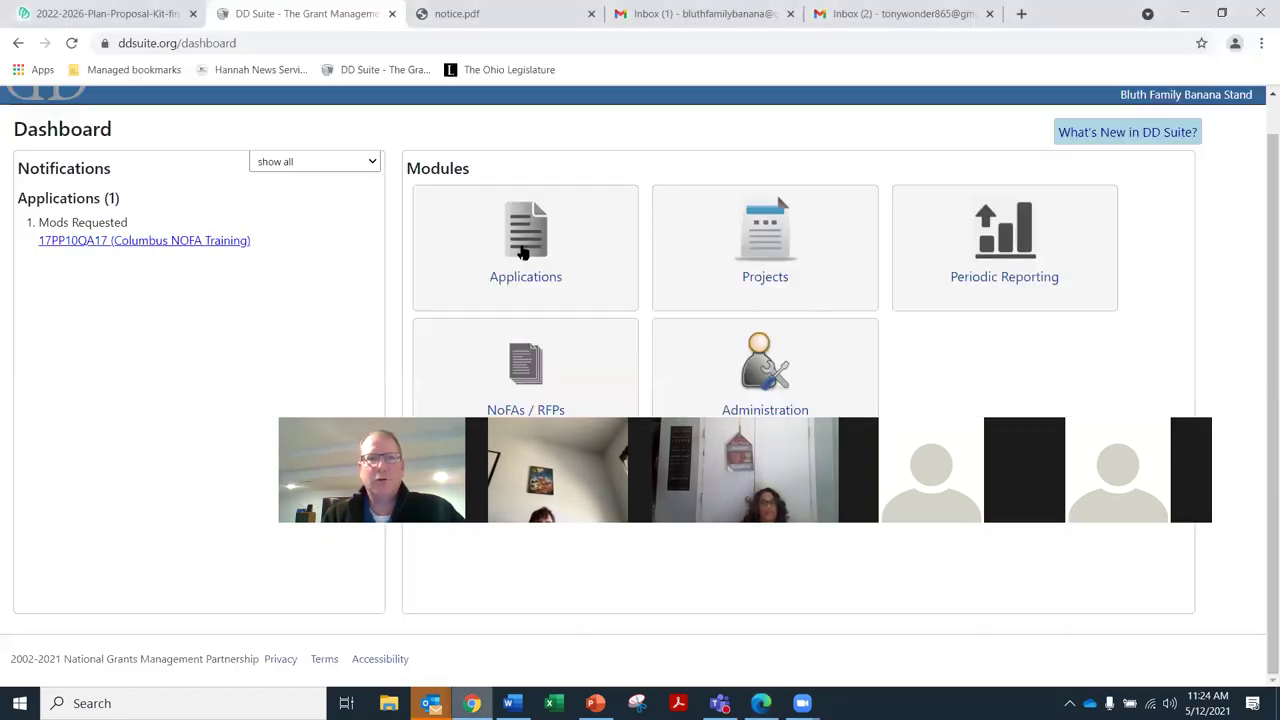
Reload the applicant dashboard and switch the notification filter to account messages, then back to all
scroll(330, 280, up, 2)
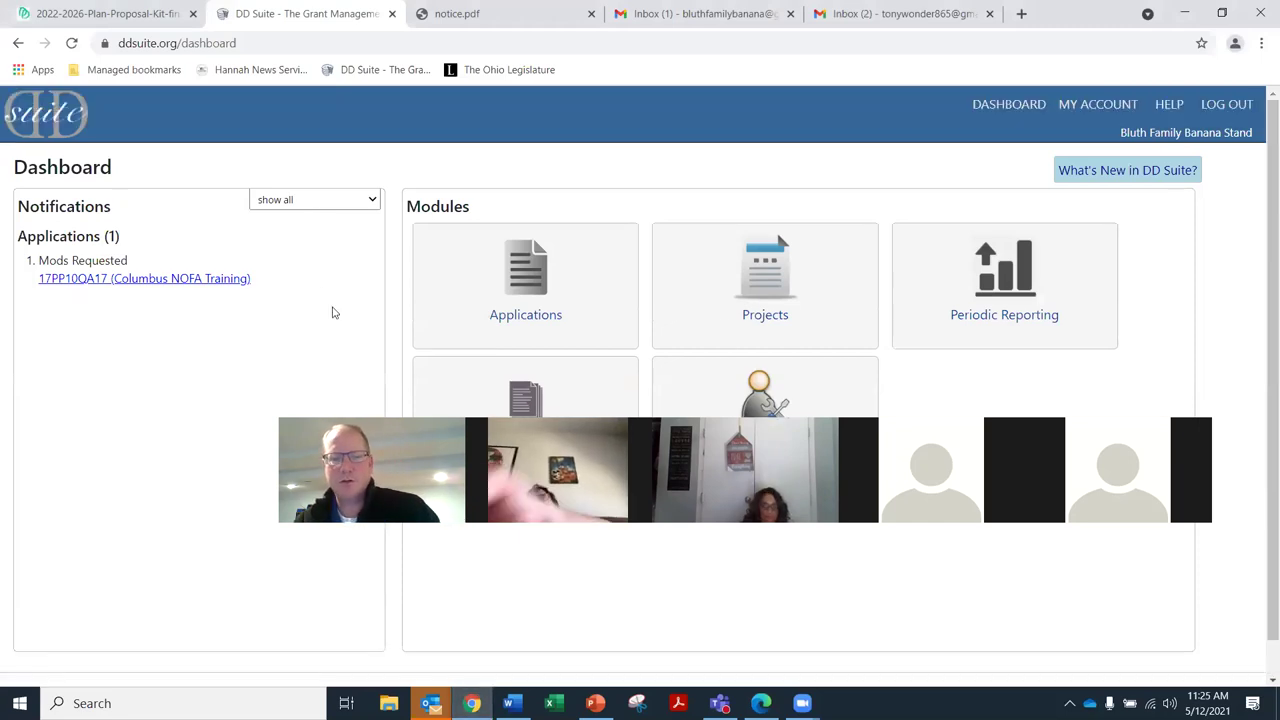
key(F5)
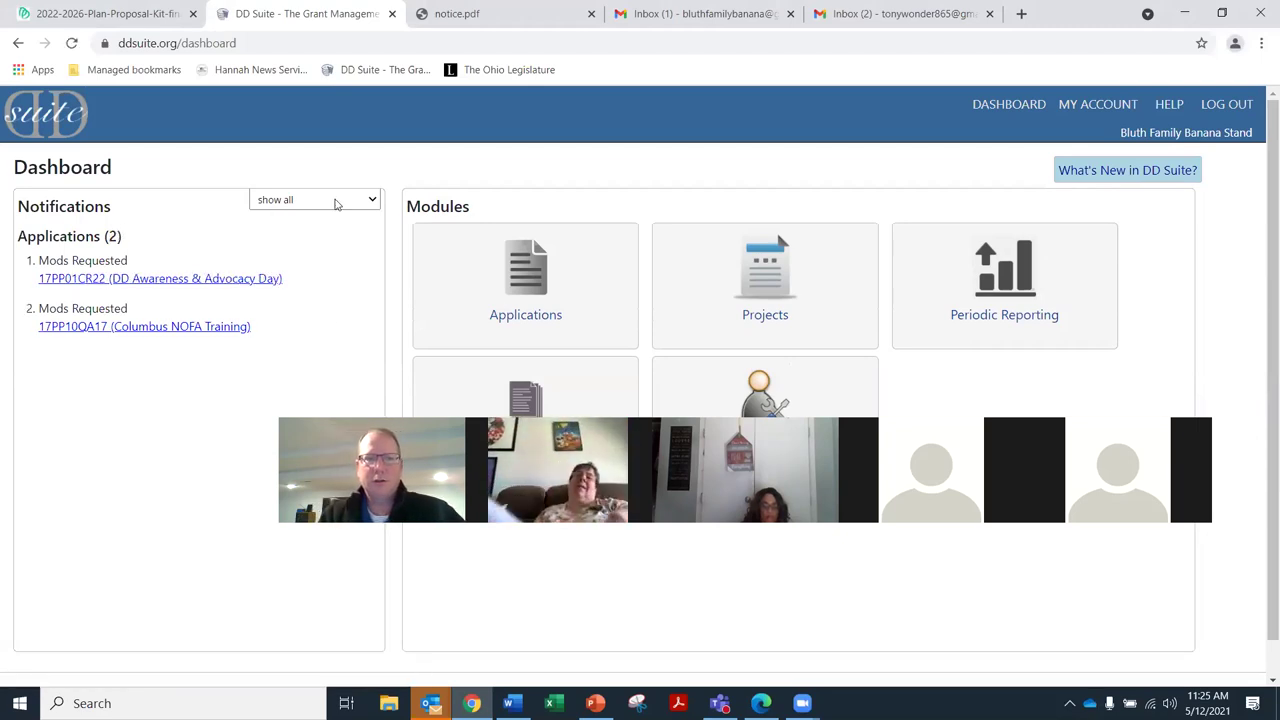
click(352, 203)
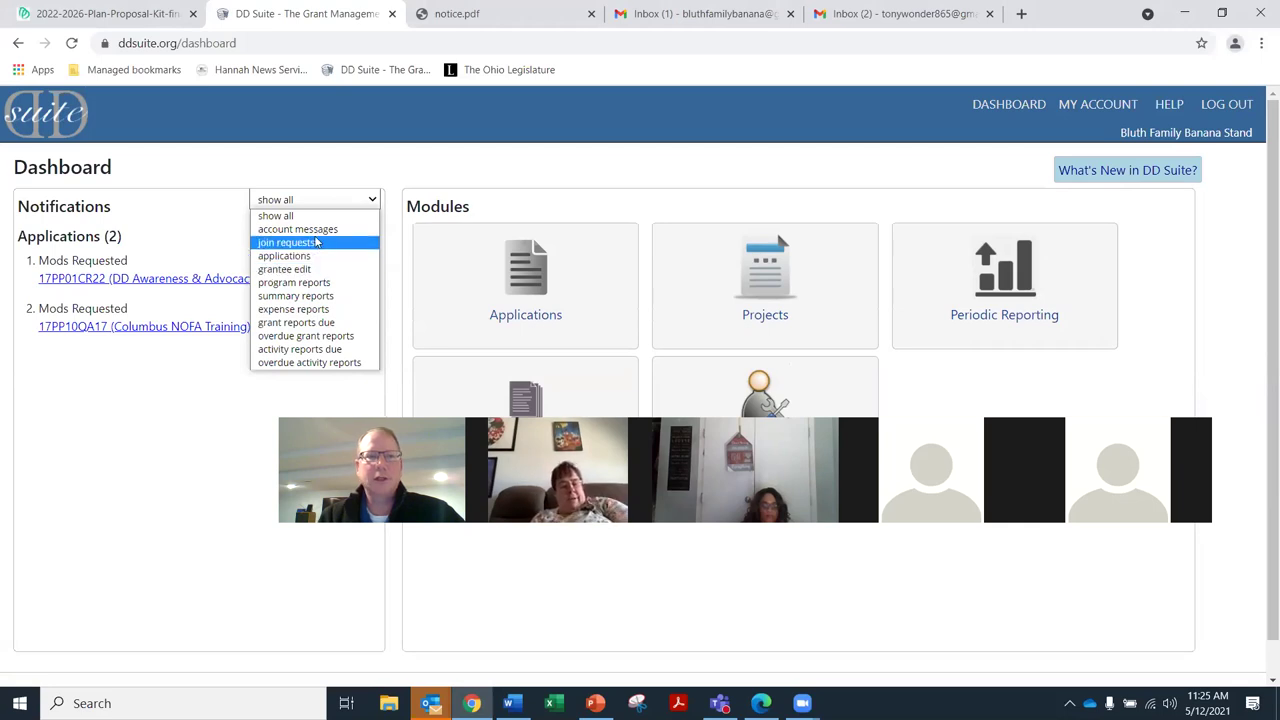
click(314, 229)
click(341, 202)
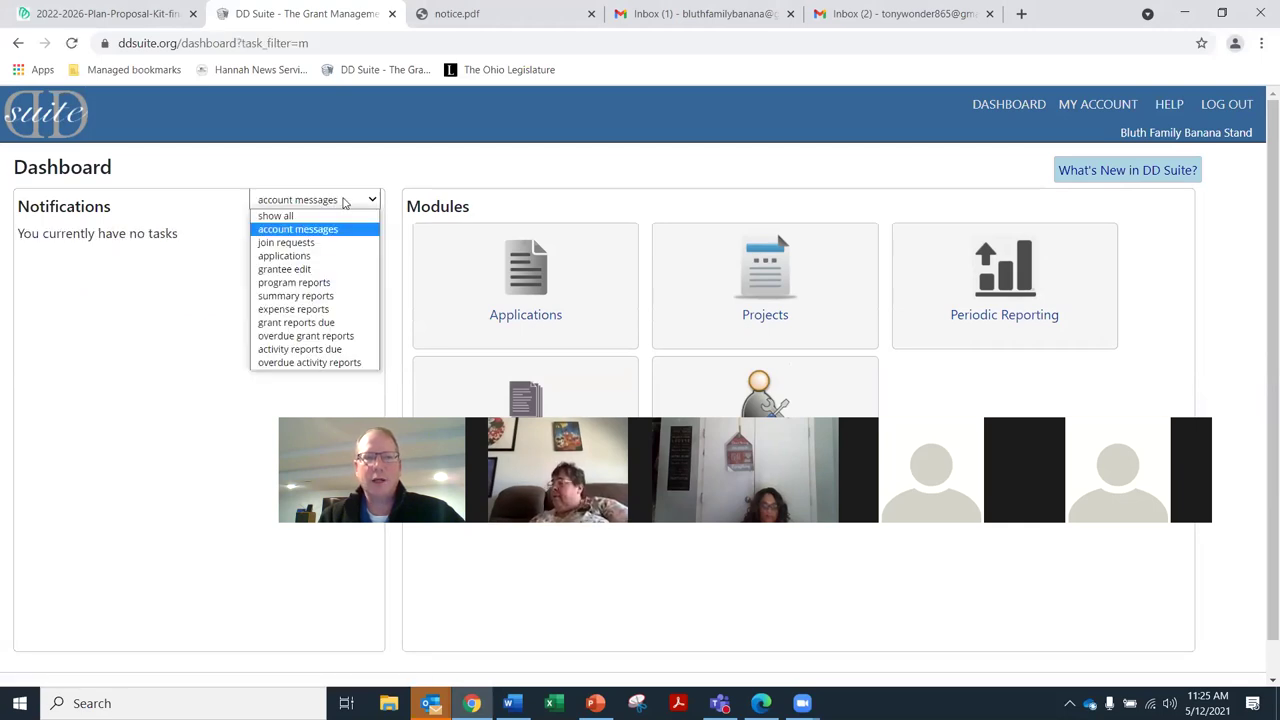
click(276, 216)
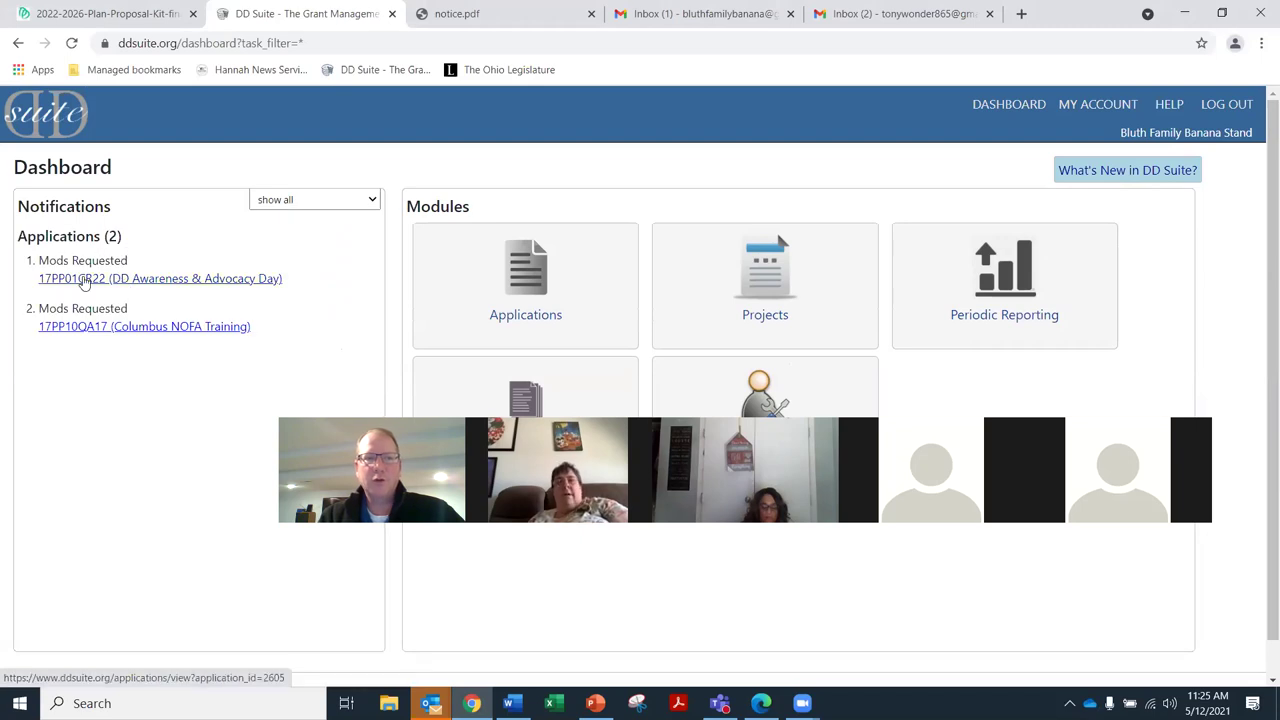
Open the Mods Requested DD Awareness & Advocacy Day application and scroll through its Budget table
click(170, 285)
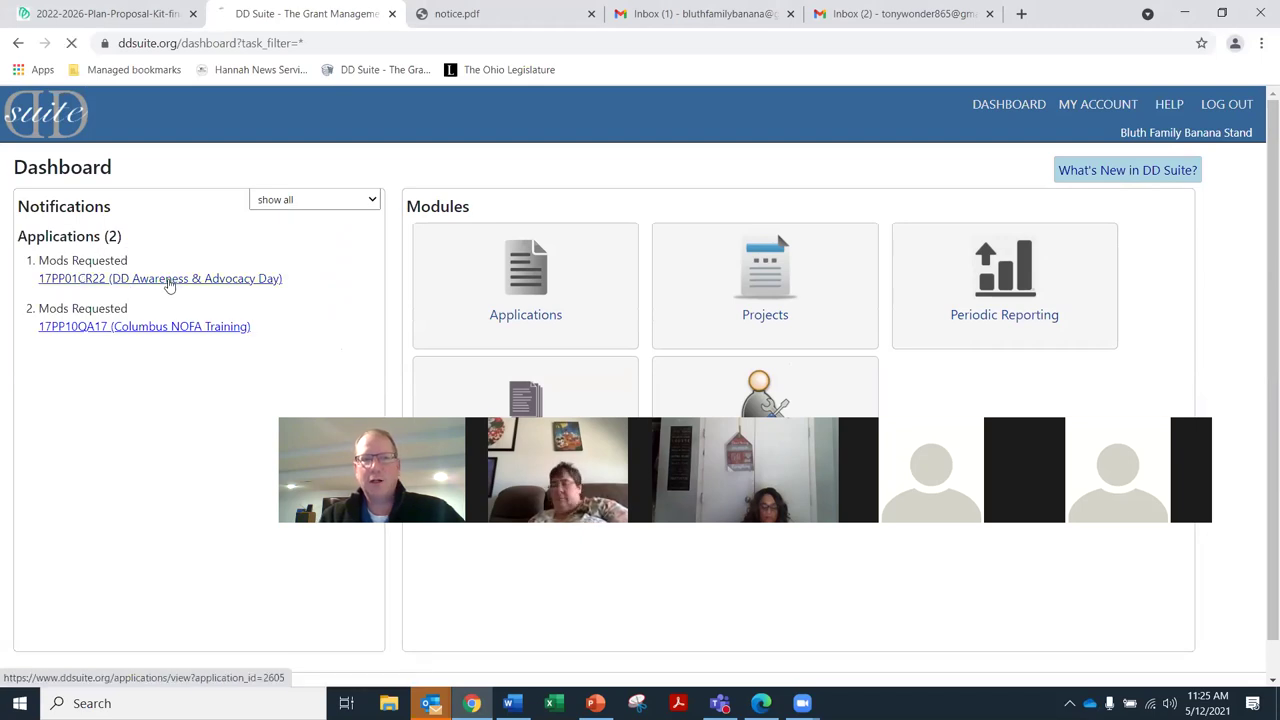
scroll(365, 302, down, 5)
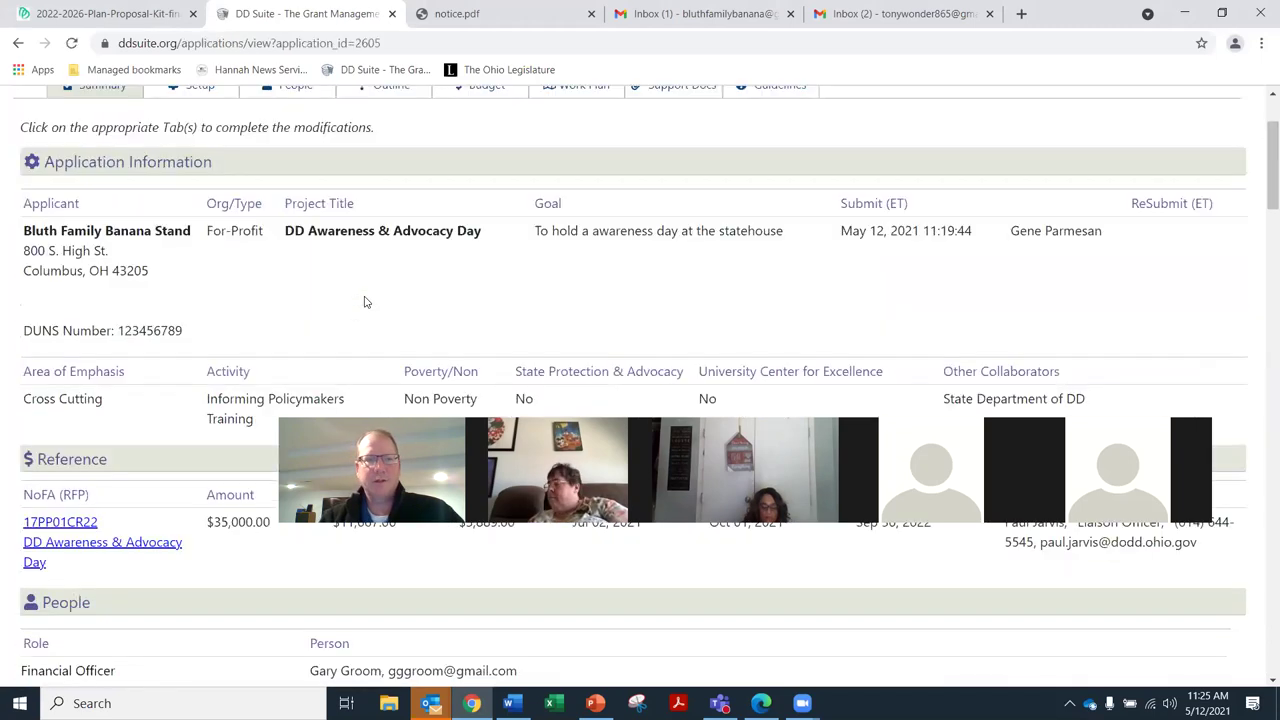
scroll(372, 281, down, 12)
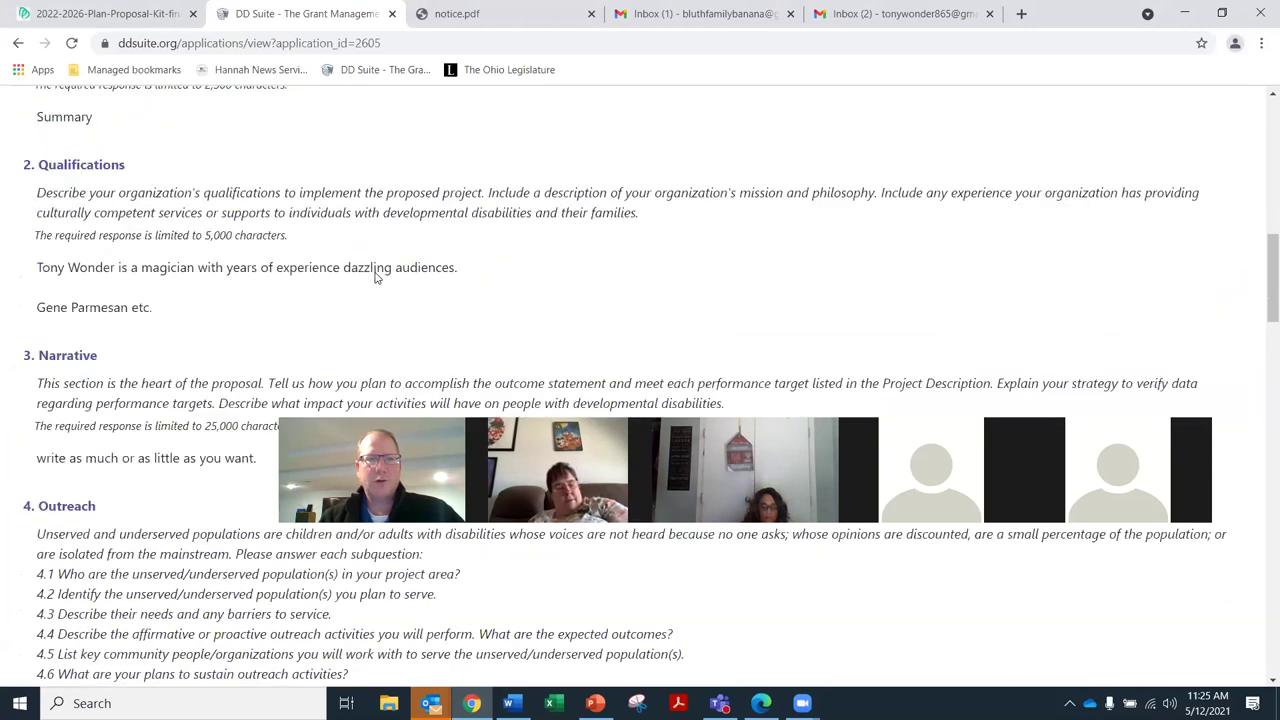
scroll(376, 272, down, 3)
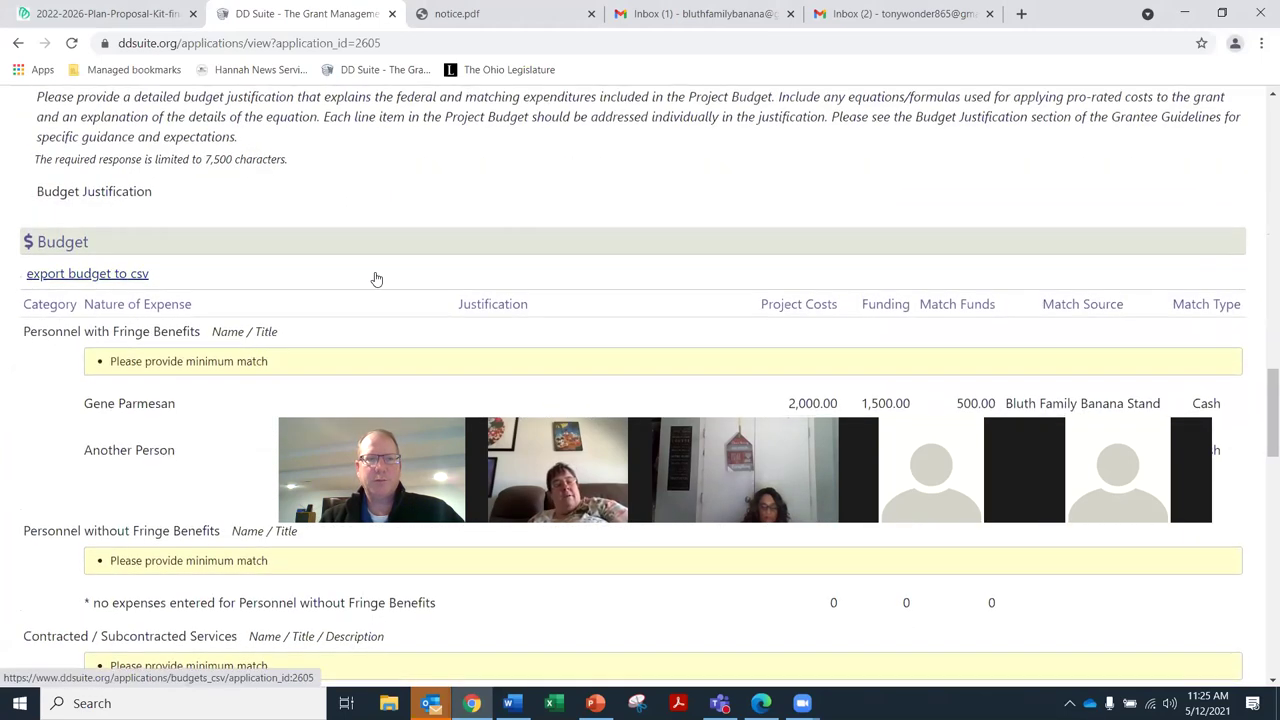
scroll(374, 277, down, 1)
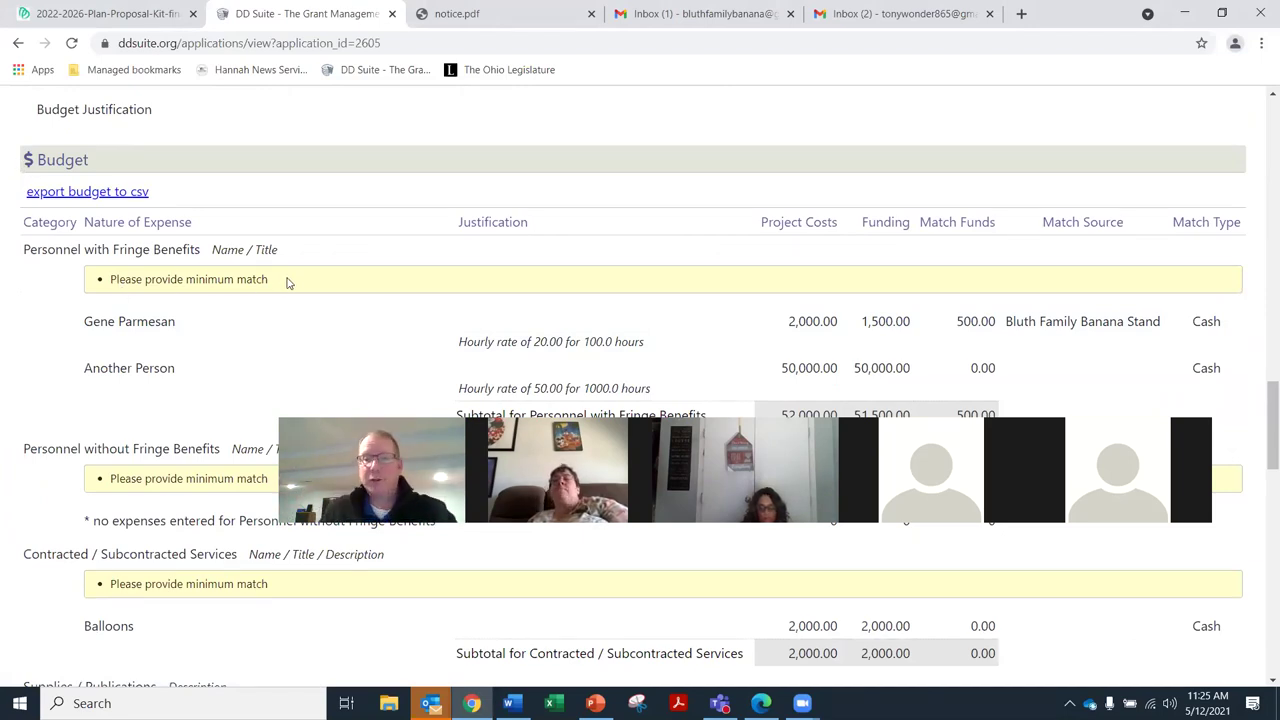
scroll(243, 343, down, 1)
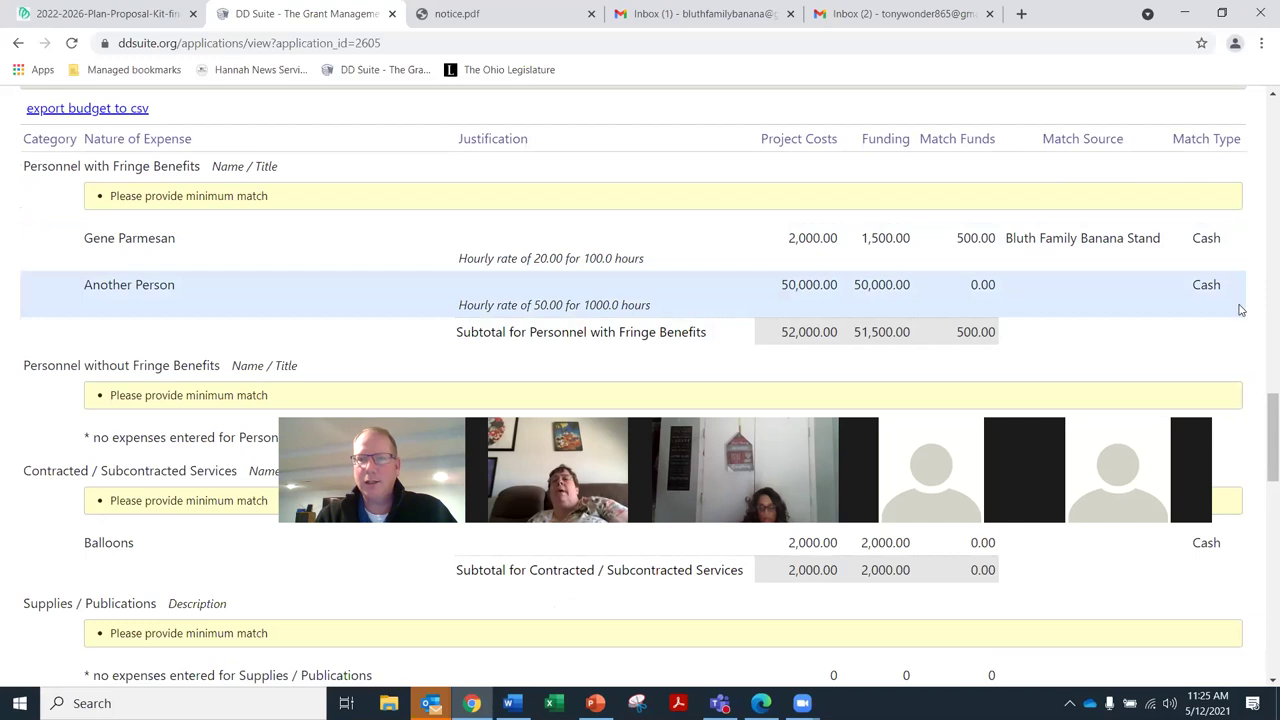
scroll(23, 223, down, 1)
scroll(127, 405, up, 1)
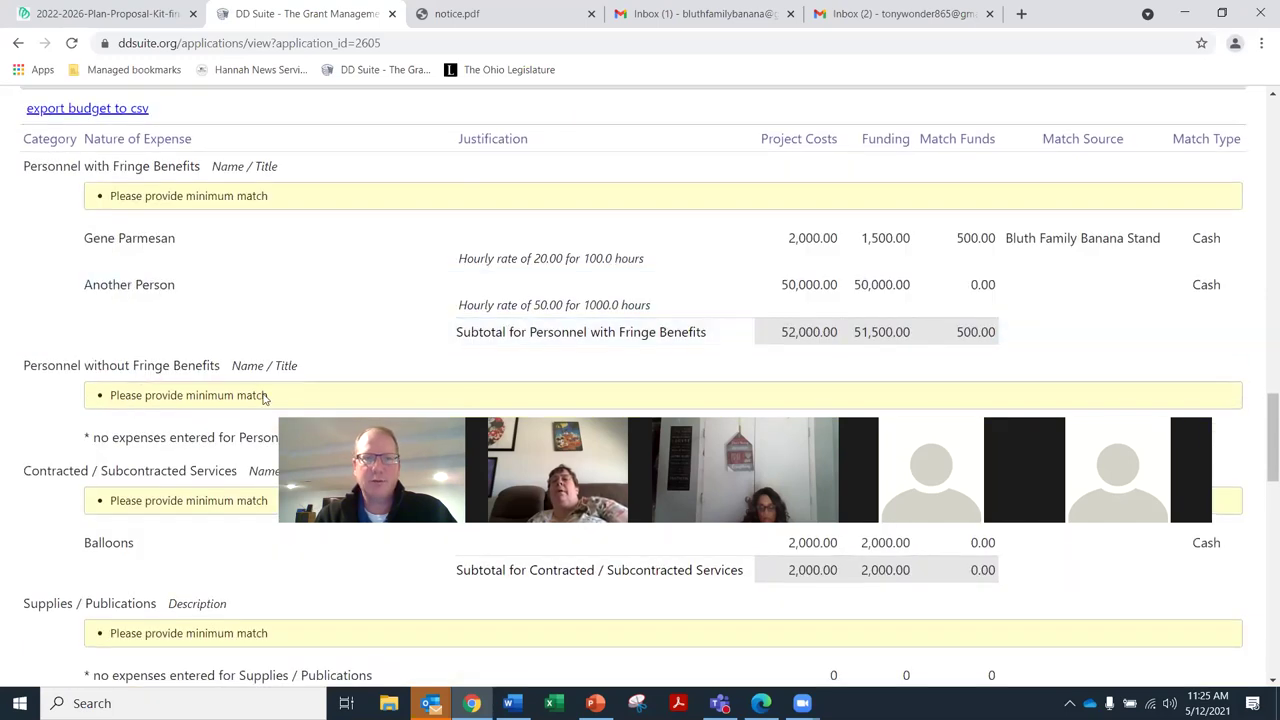
scroll(263, 397, down, 1)
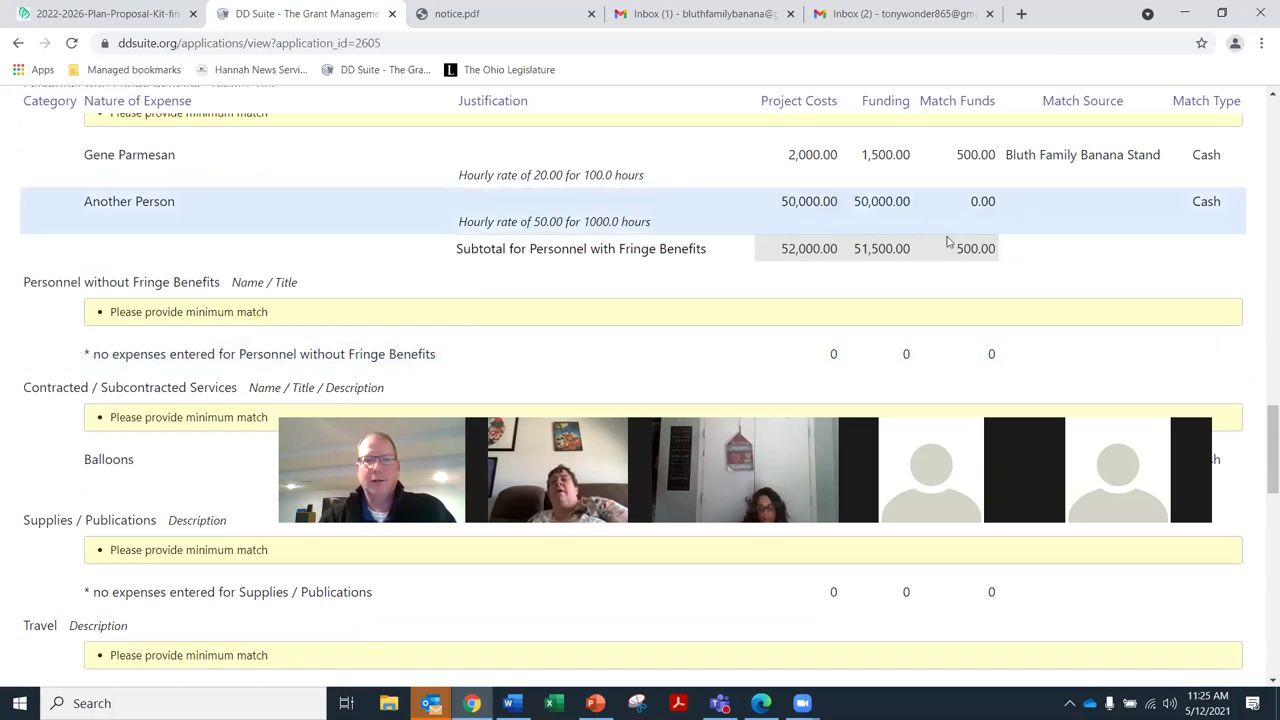
scroll(869, 338, up, 20)
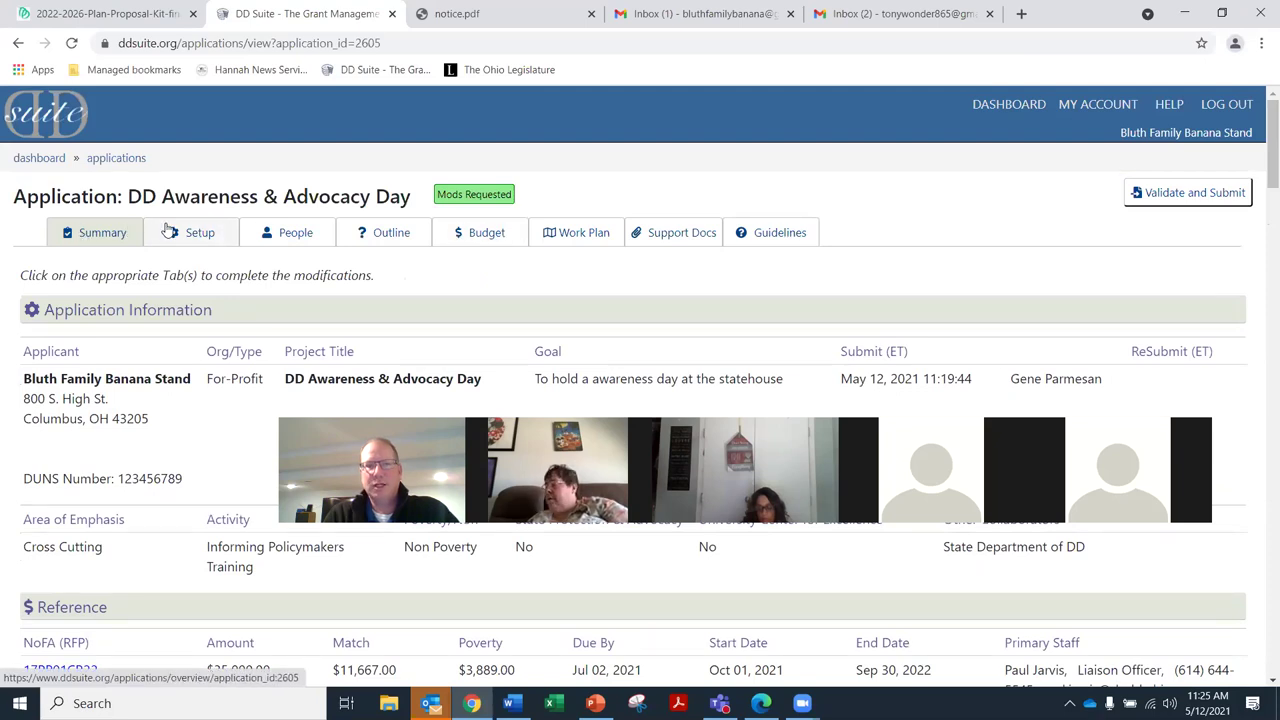
Go to the Budget tab and edit the Another Person line under Personnel with Fringe Benefits
click(491, 238)
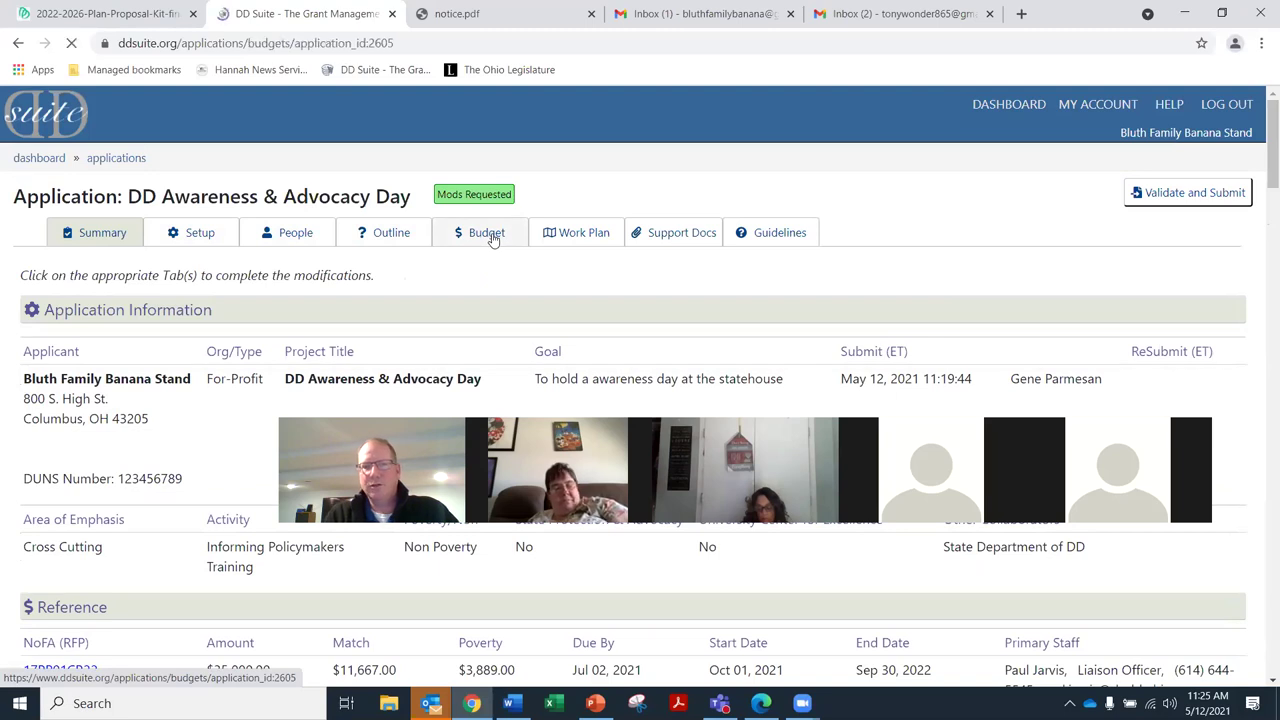
scroll(640, 275, down, 3)
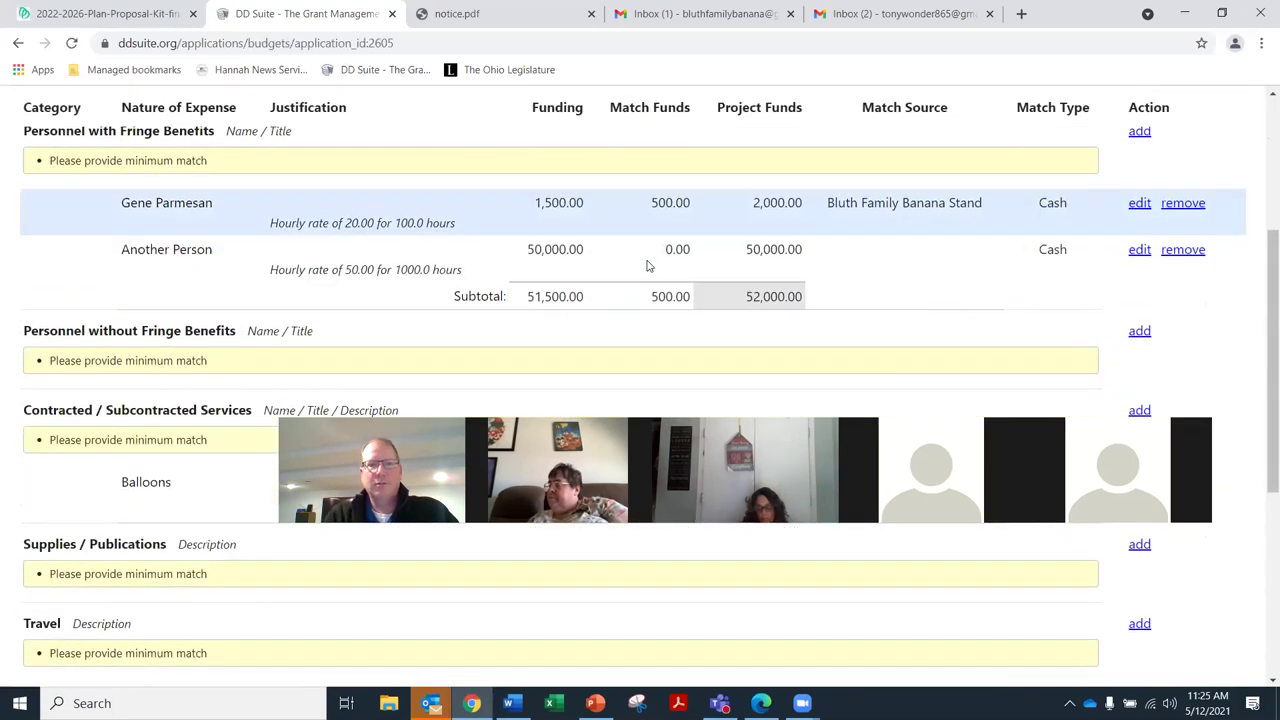
scroll(110, 218, up, 1)
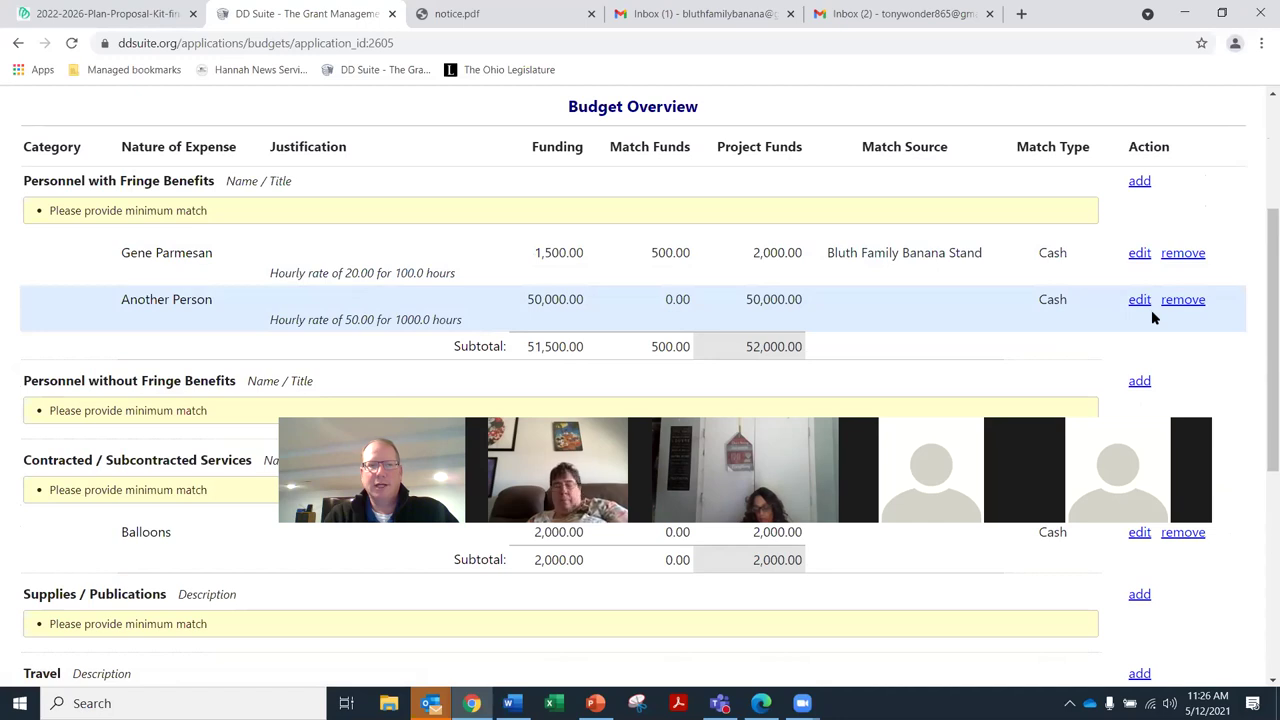
scroll(1151, 310, down, 1)
click(1139, 216)
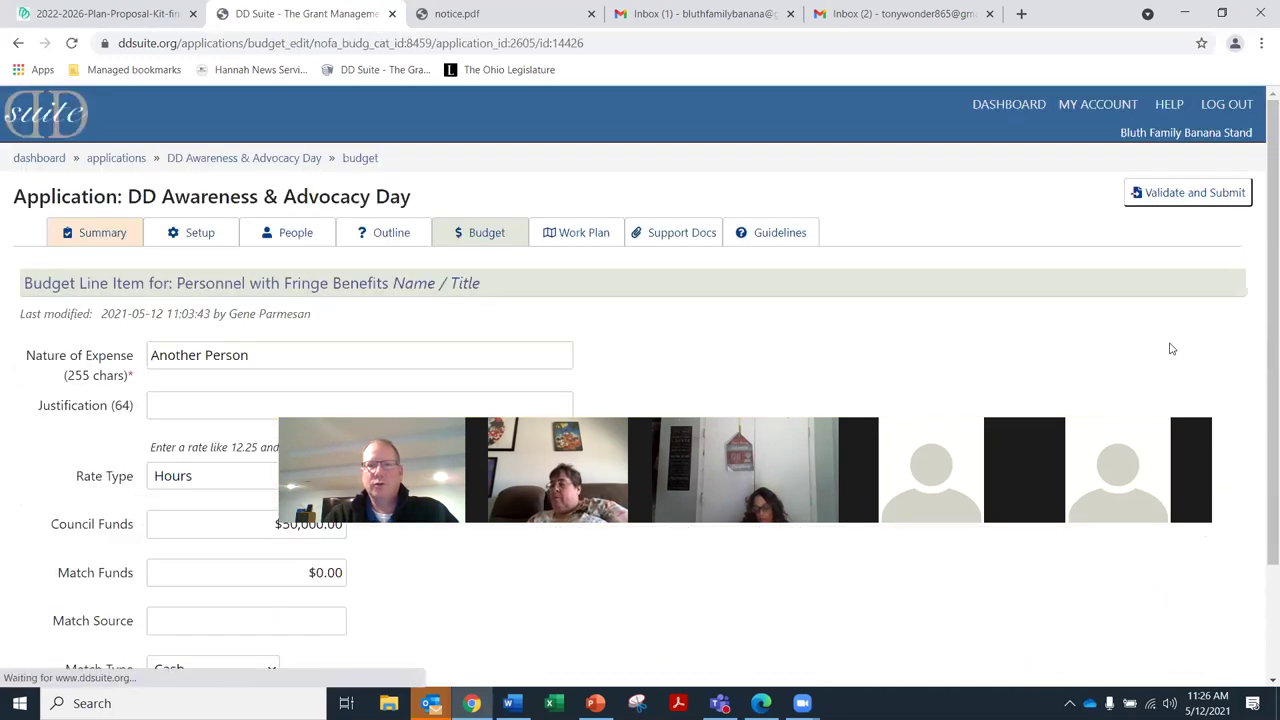